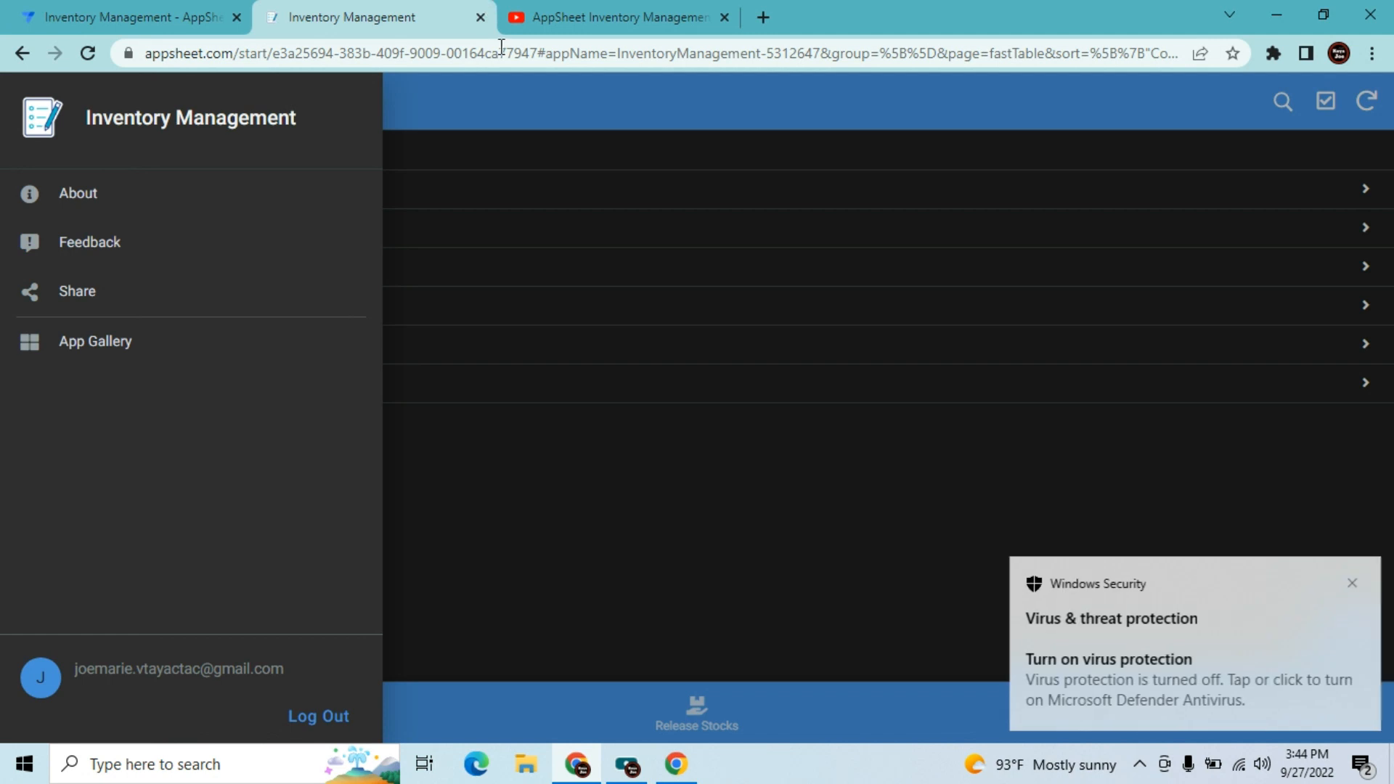
- Dismiss the security notification and the open side menu, and view the AppSheet Inventory Management Version 2 Part 1 video page before returning to the inventory app
left_click(1351, 584)
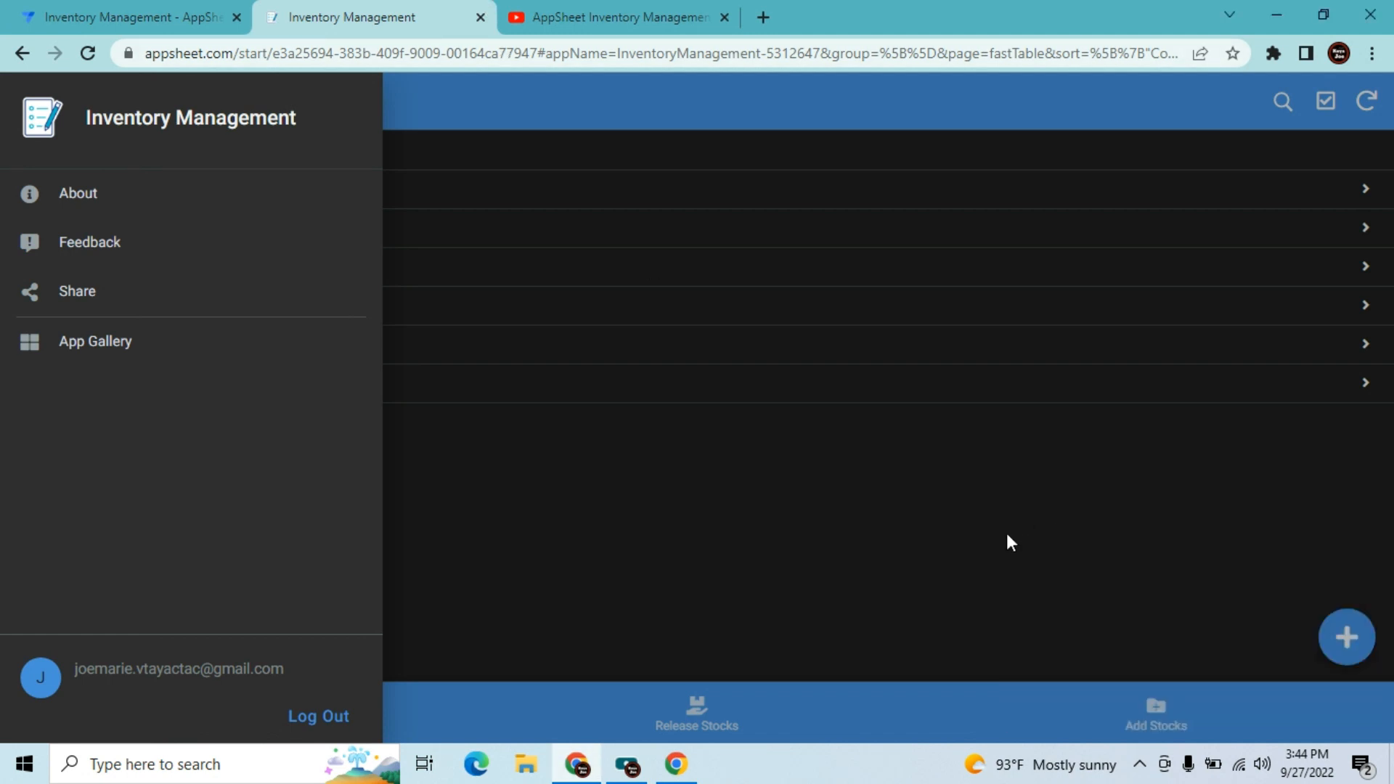
left_click(962, 550)
left_click(619, 15)
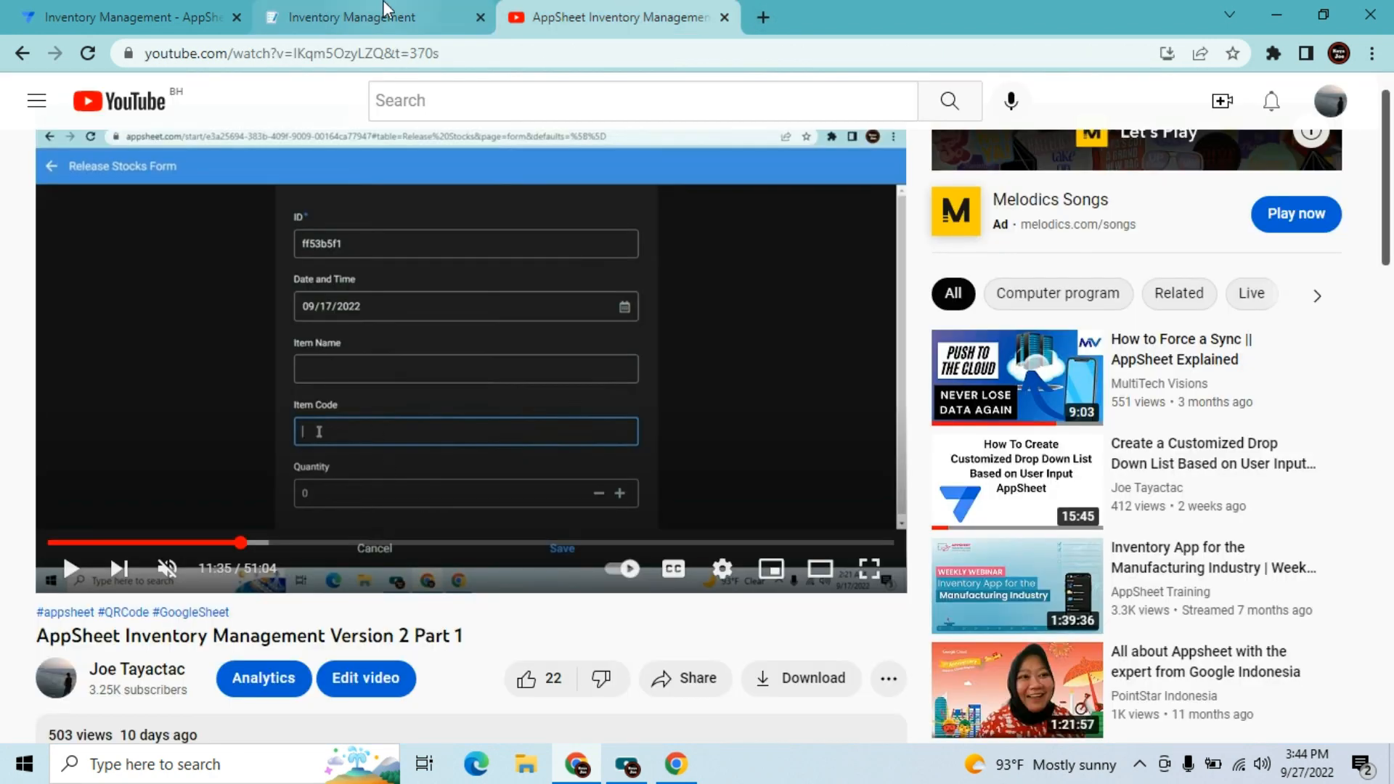
left_click(378, 17)
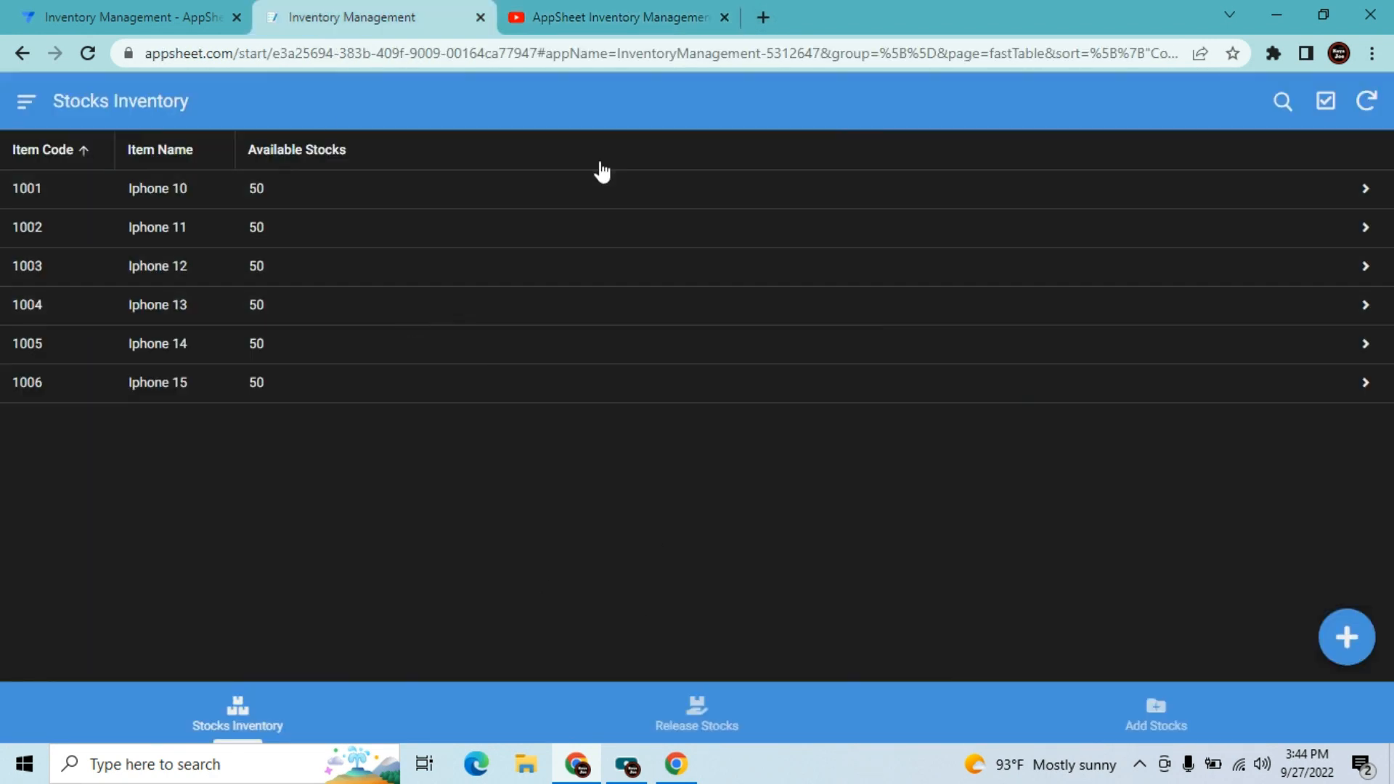
left_click(549, 9)
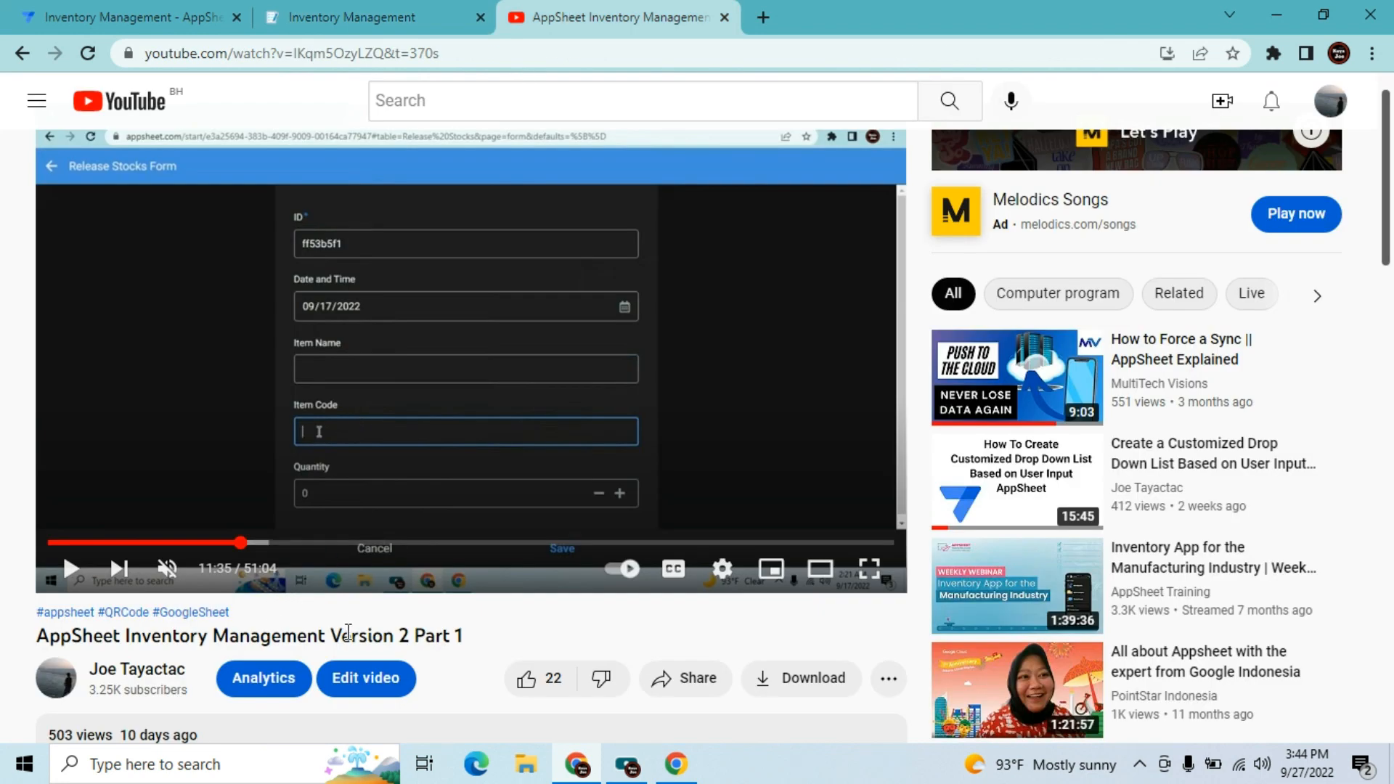
left_click(346, 10)
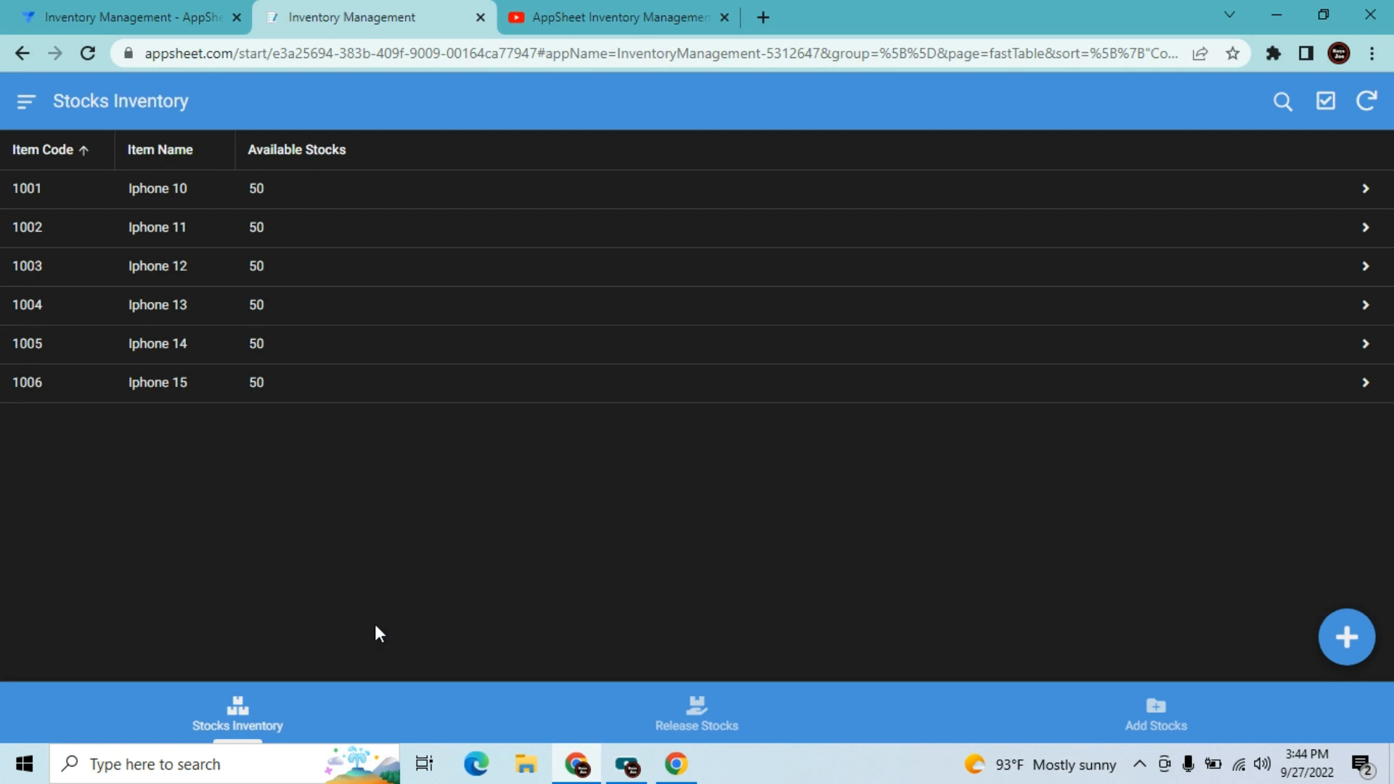
- Review the Stocks Inventory, Release Stocks and Add Stocks views of the inventory app
left_click(237, 715)
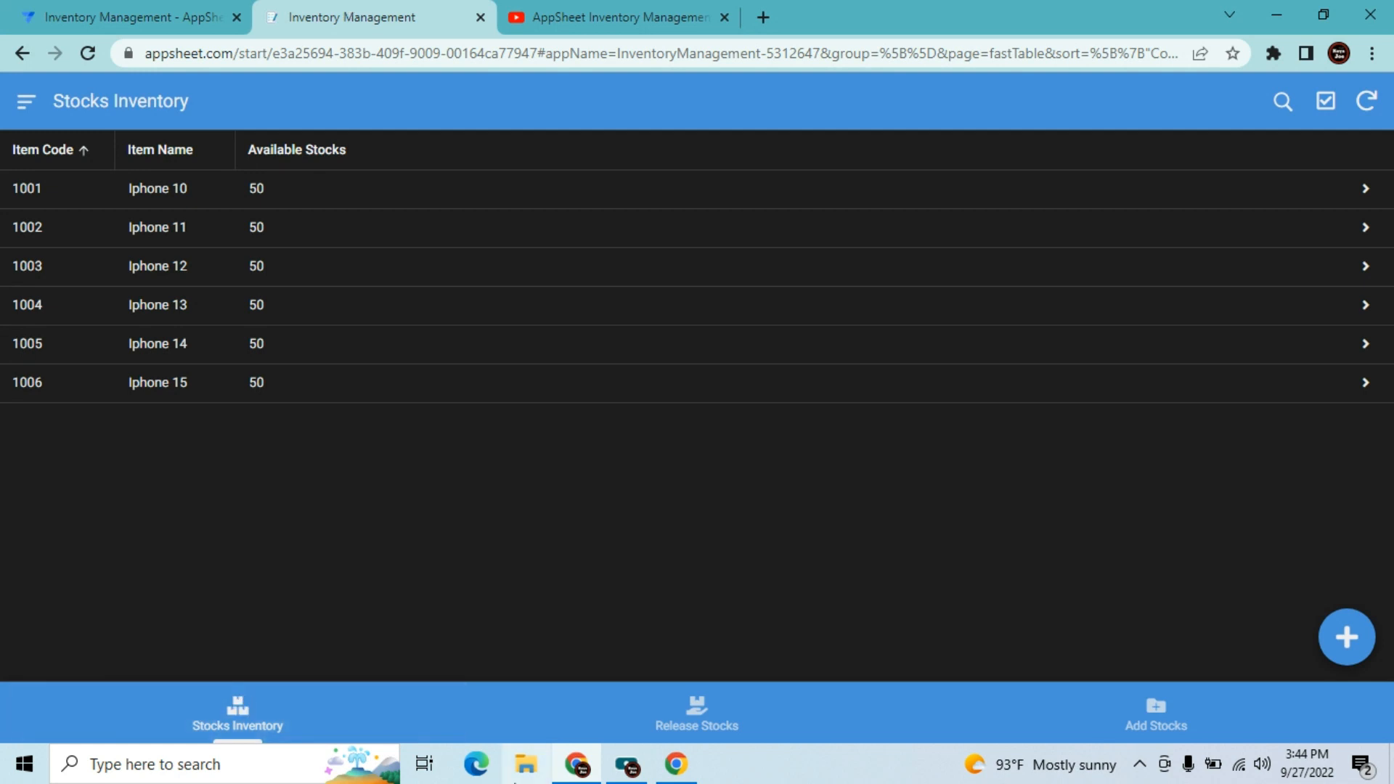
left_click(695, 721)
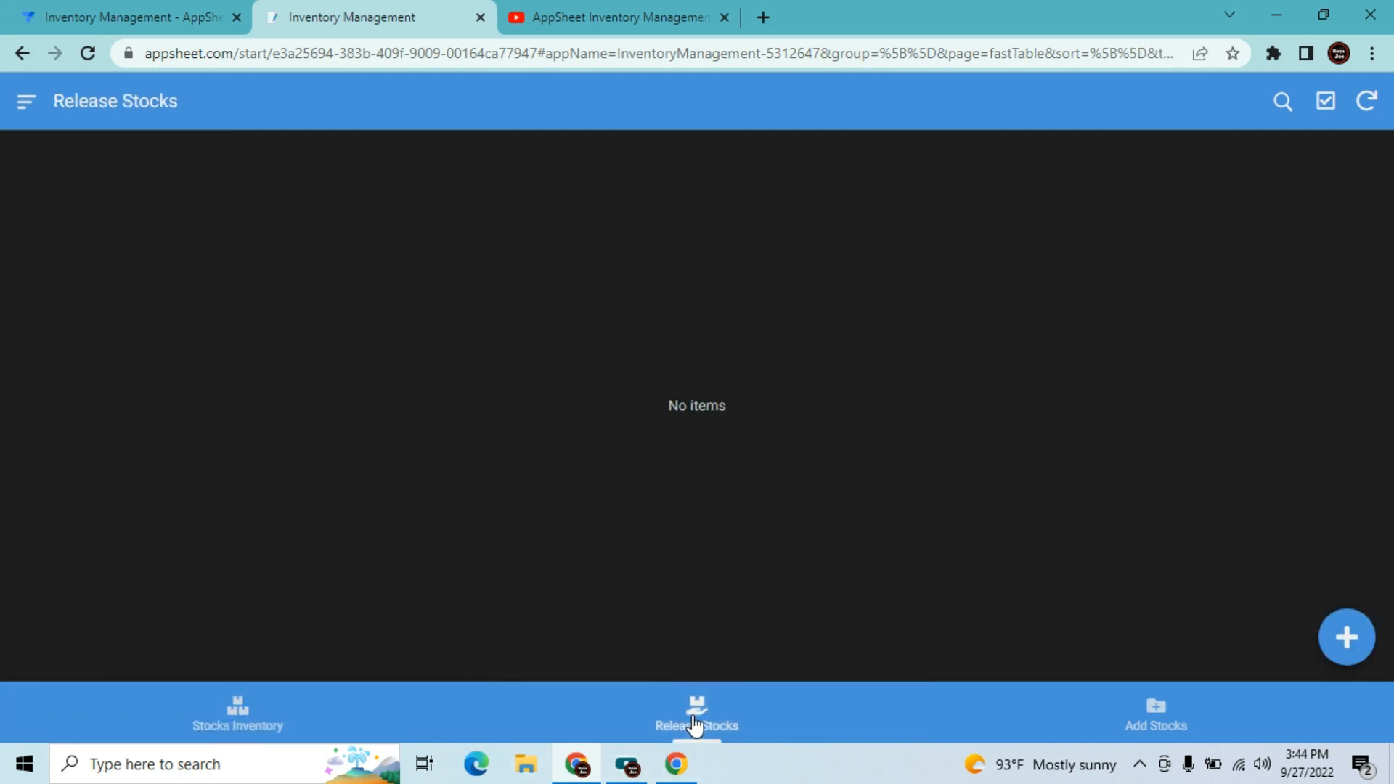
left_click(1155, 720)
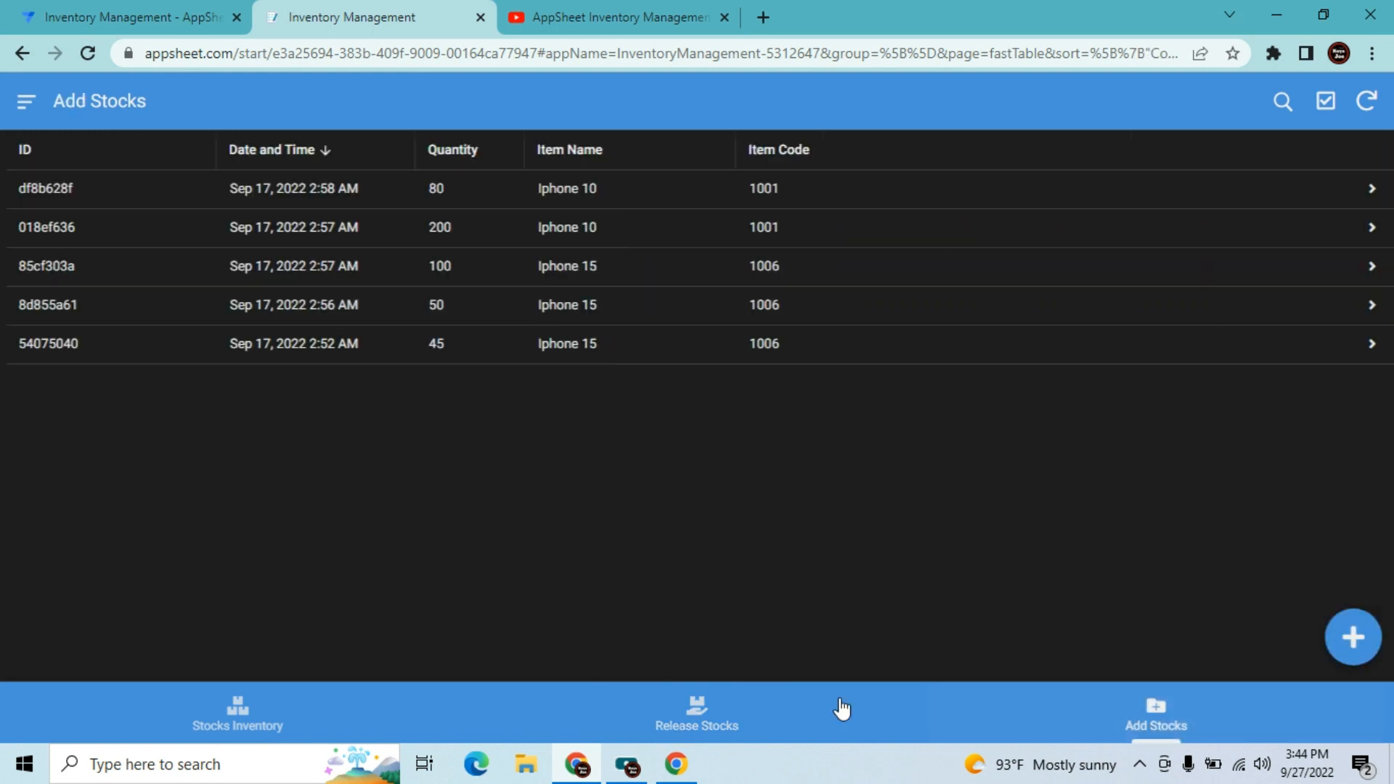
left_click(729, 723)
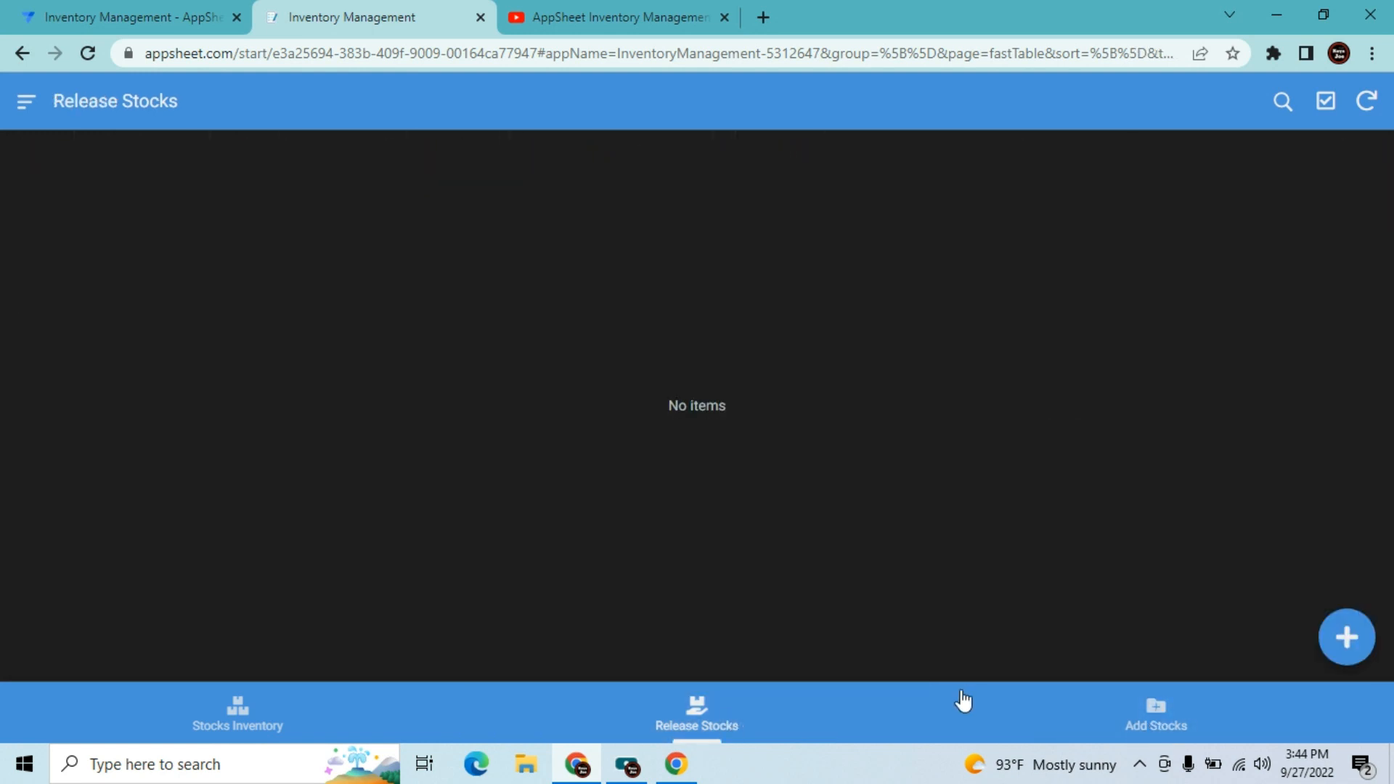
- Delete all five Iphone 10 and Iphone 15 records from the Add Stocks view
left_click(1156, 716)
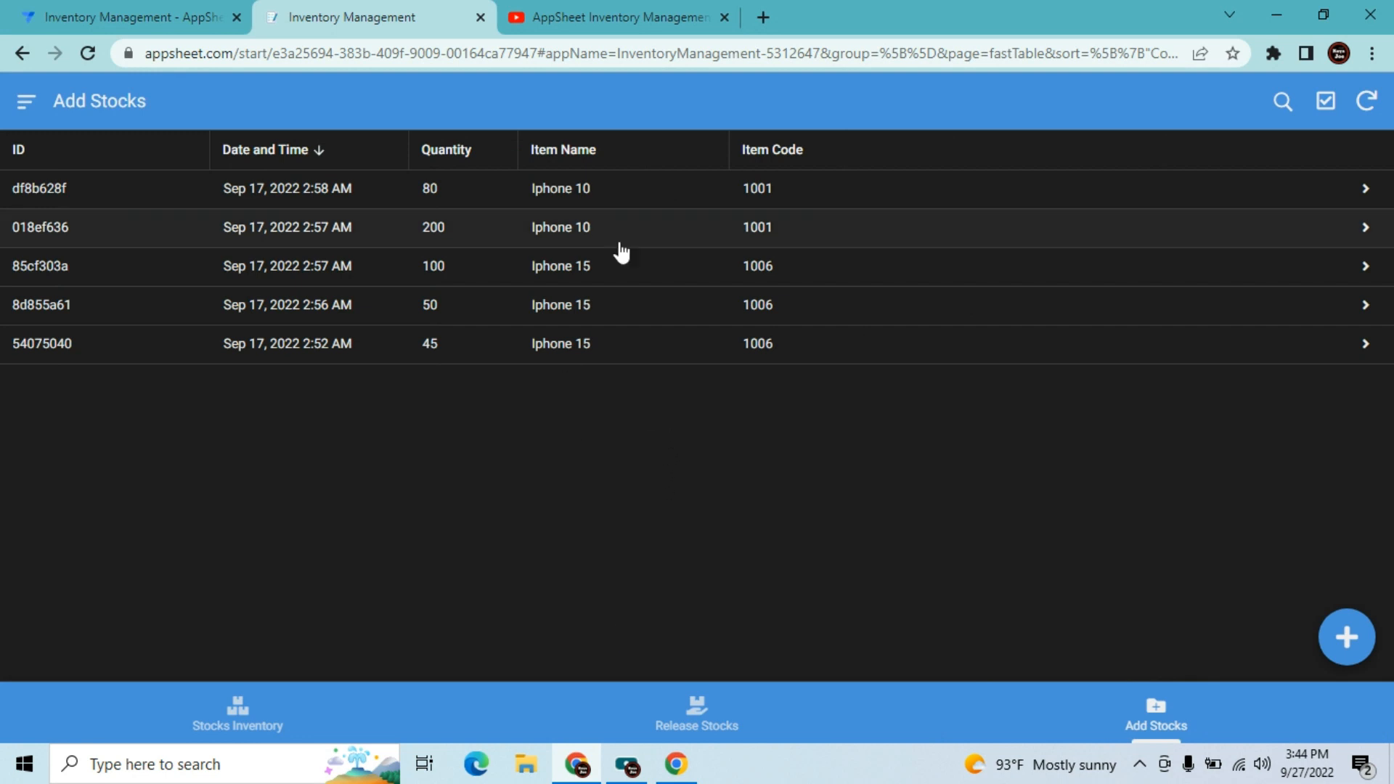
left_click(1323, 107)
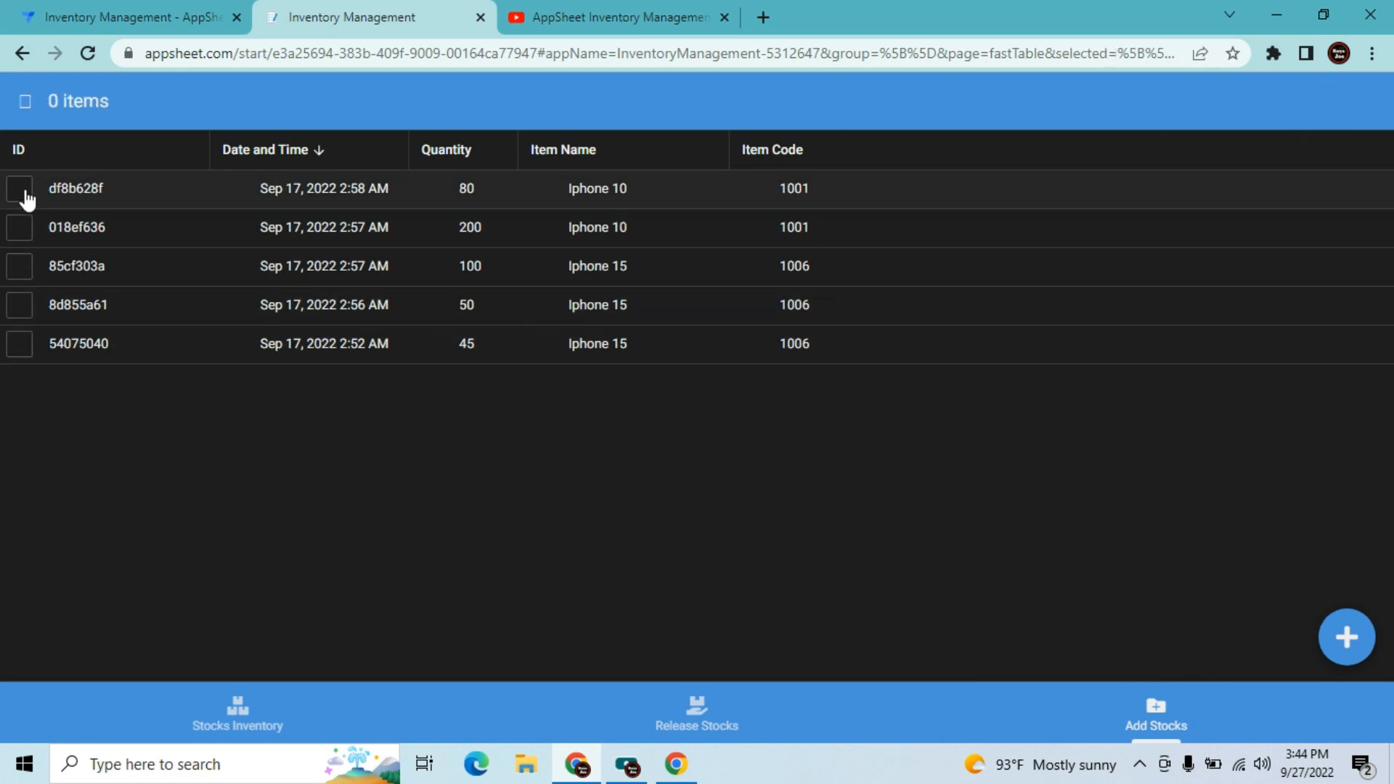
left_click(21, 190)
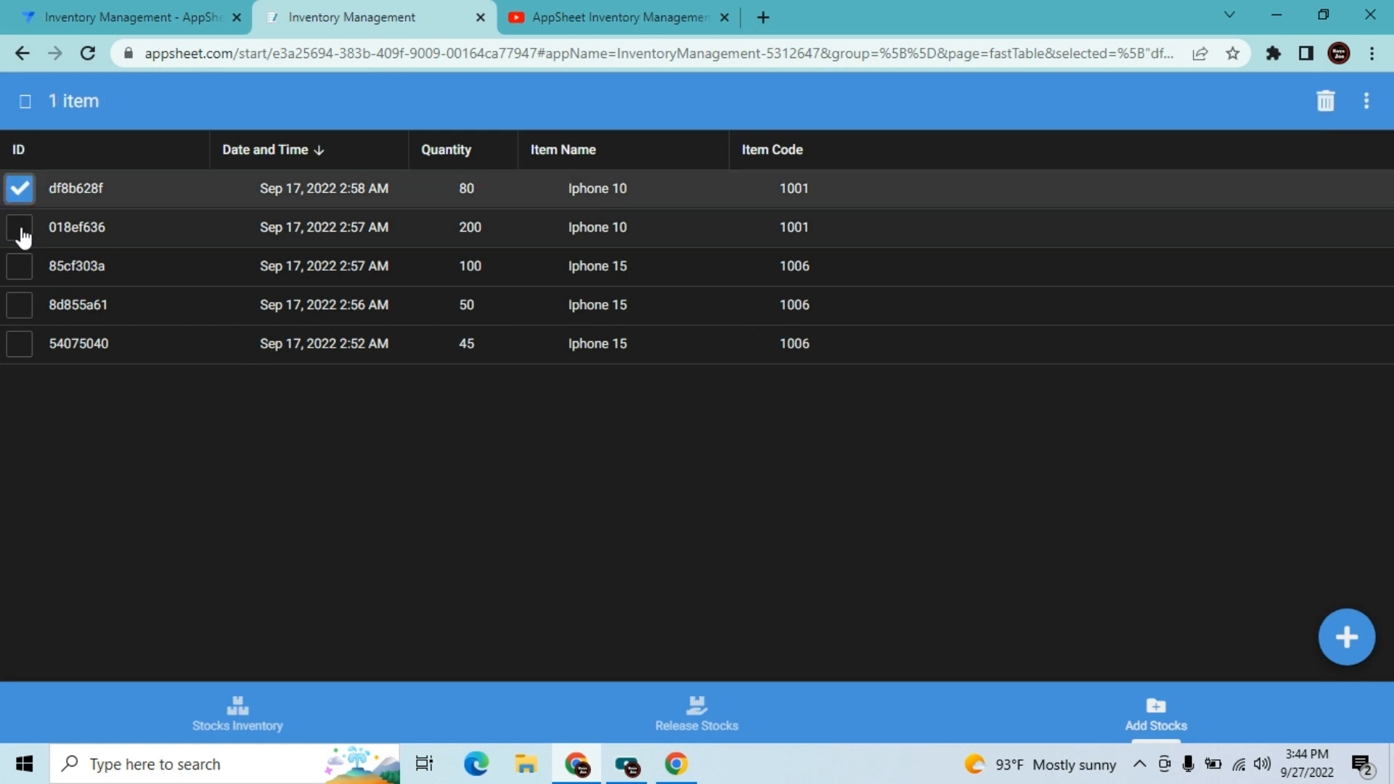
left_click(20, 231)
left_click(22, 275)
left_click(22, 311)
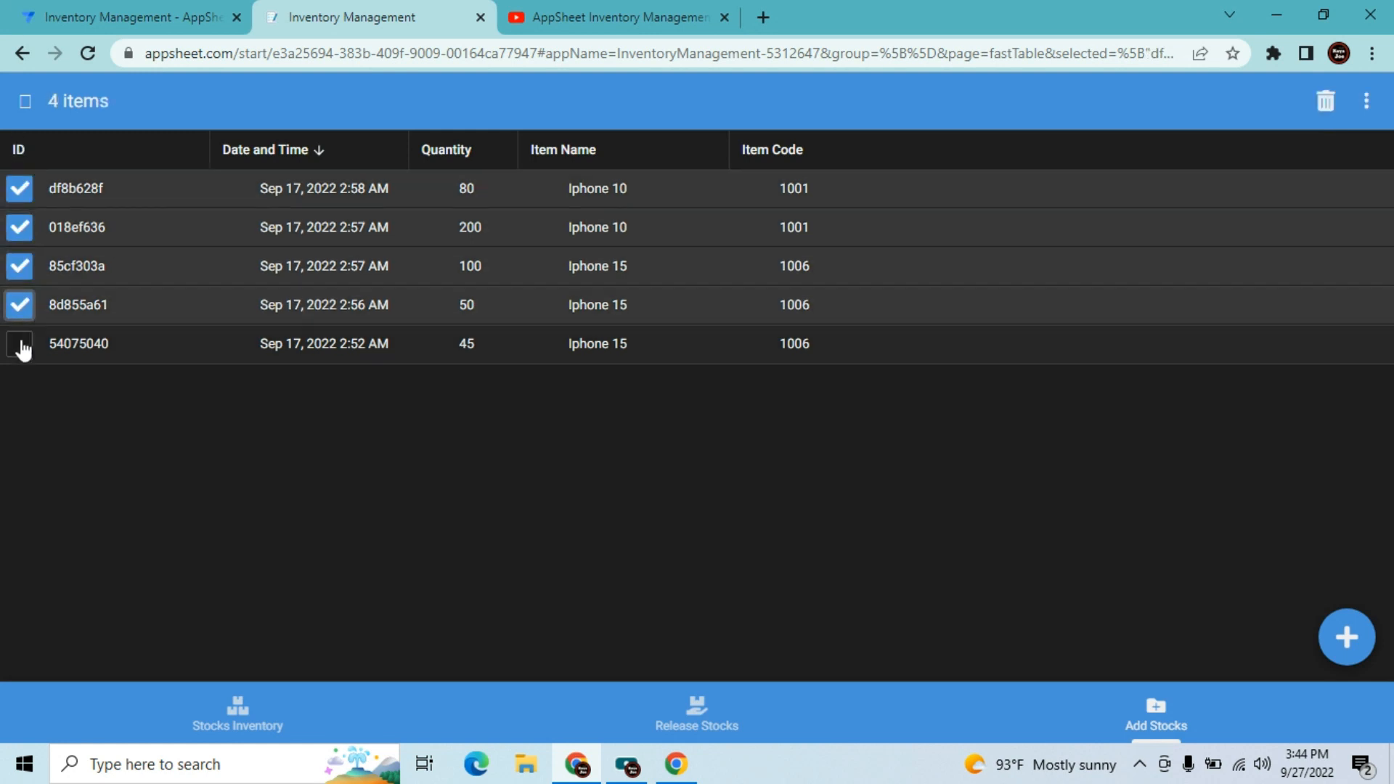
left_click(22, 347)
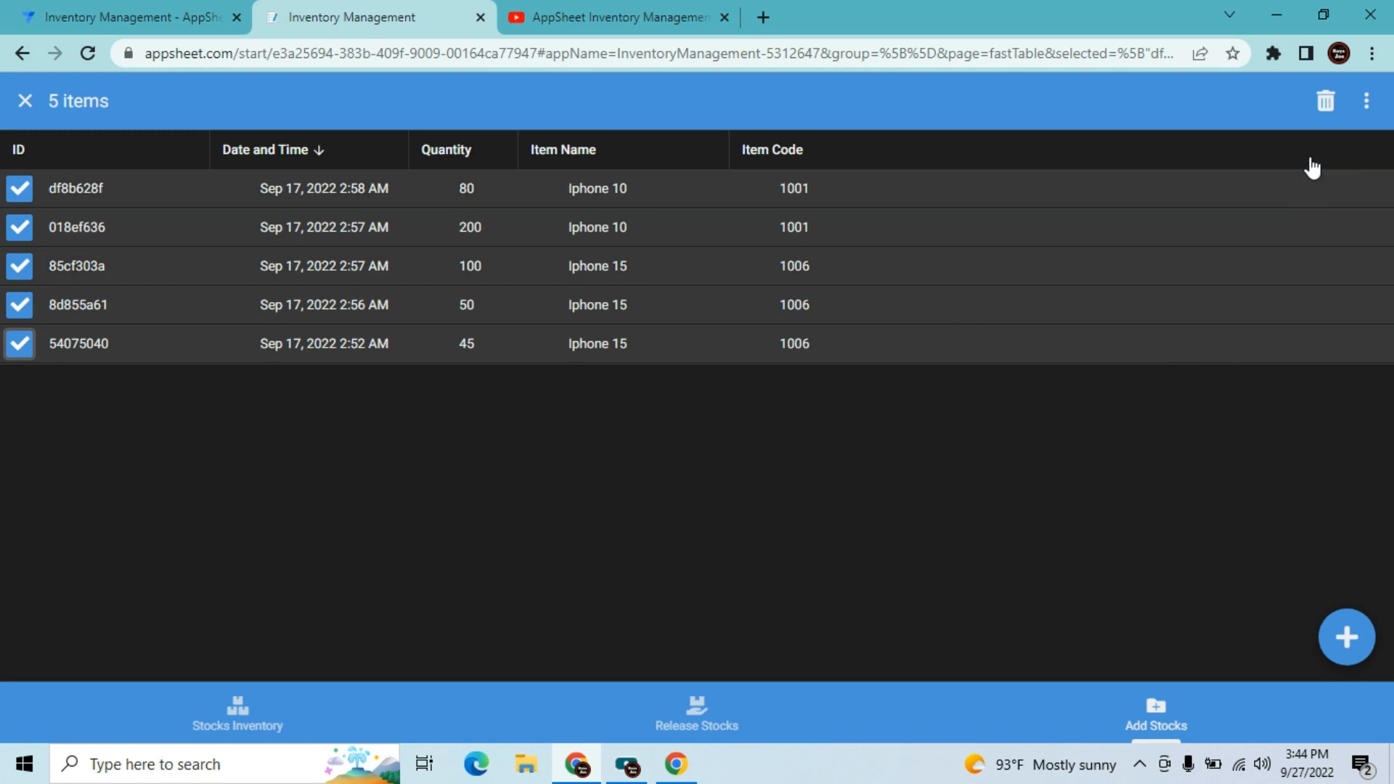
left_click(1323, 105)
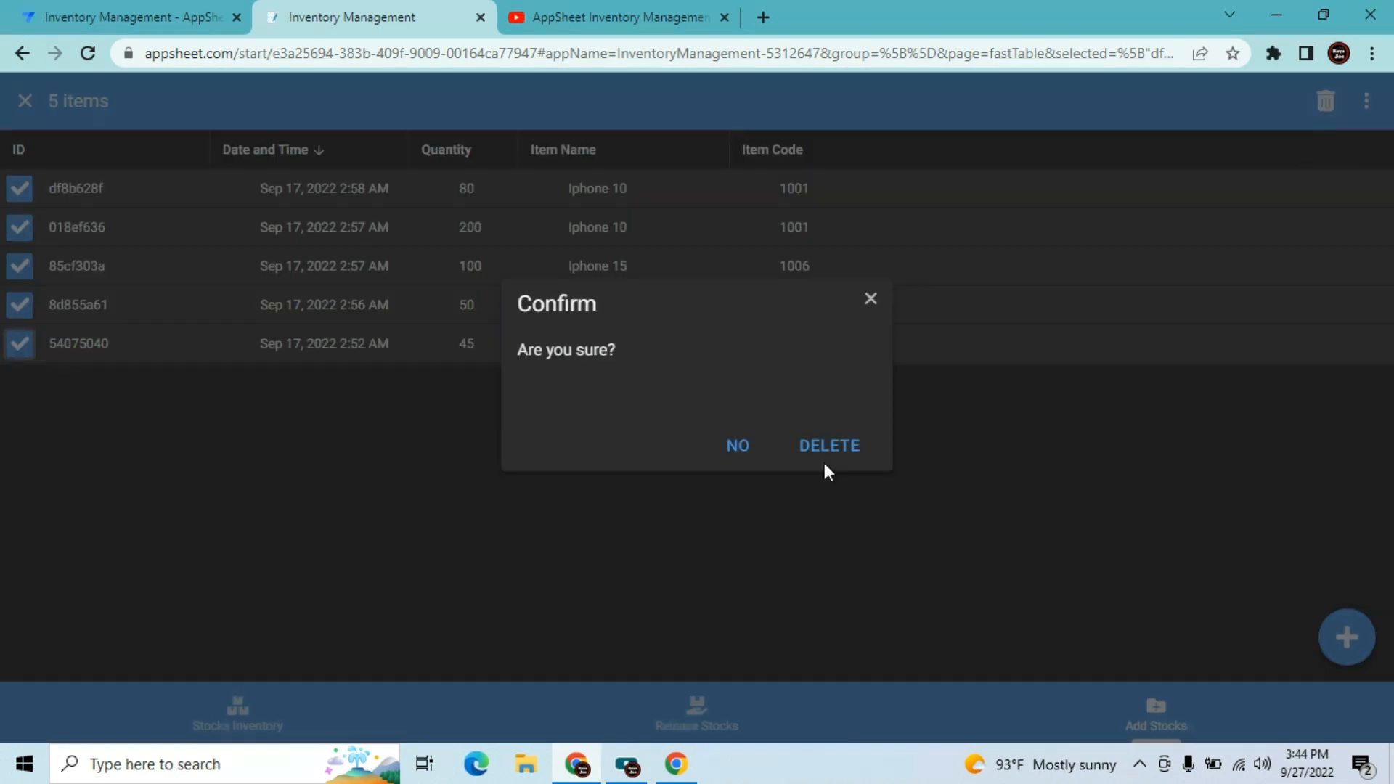
left_click(842, 462)
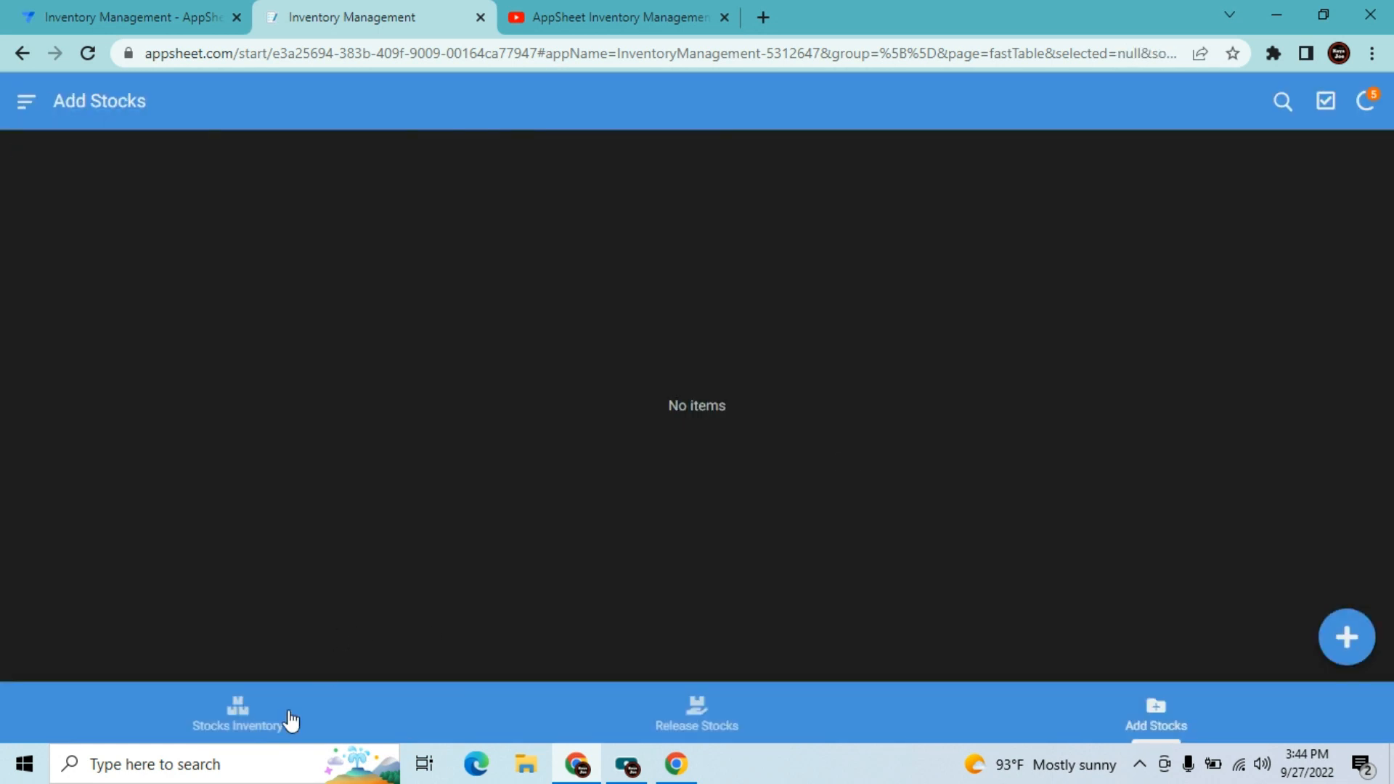
- Check the Stocks Inventory, and save a new Release Stocks record for Iphone 15 with quantity 10
left_click(261, 718)
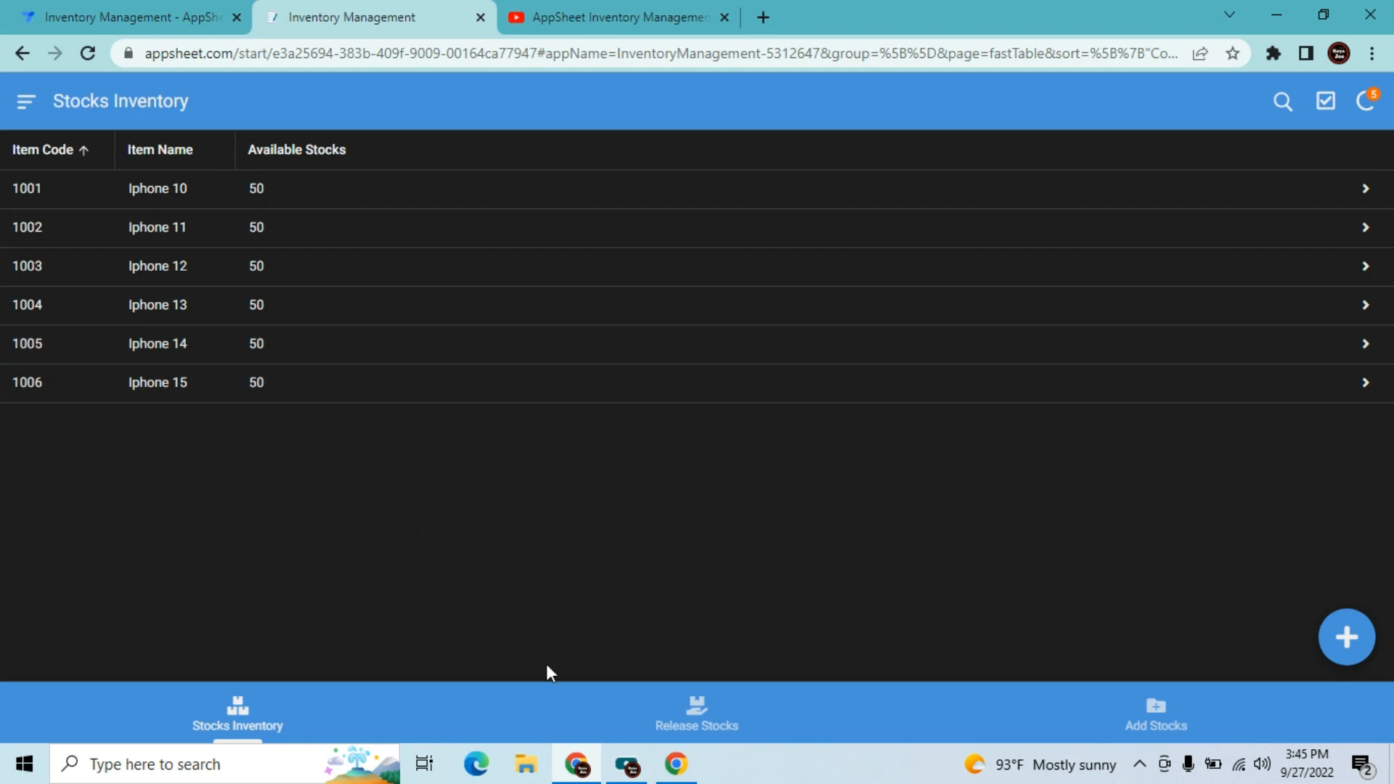
left_click(696, 725)
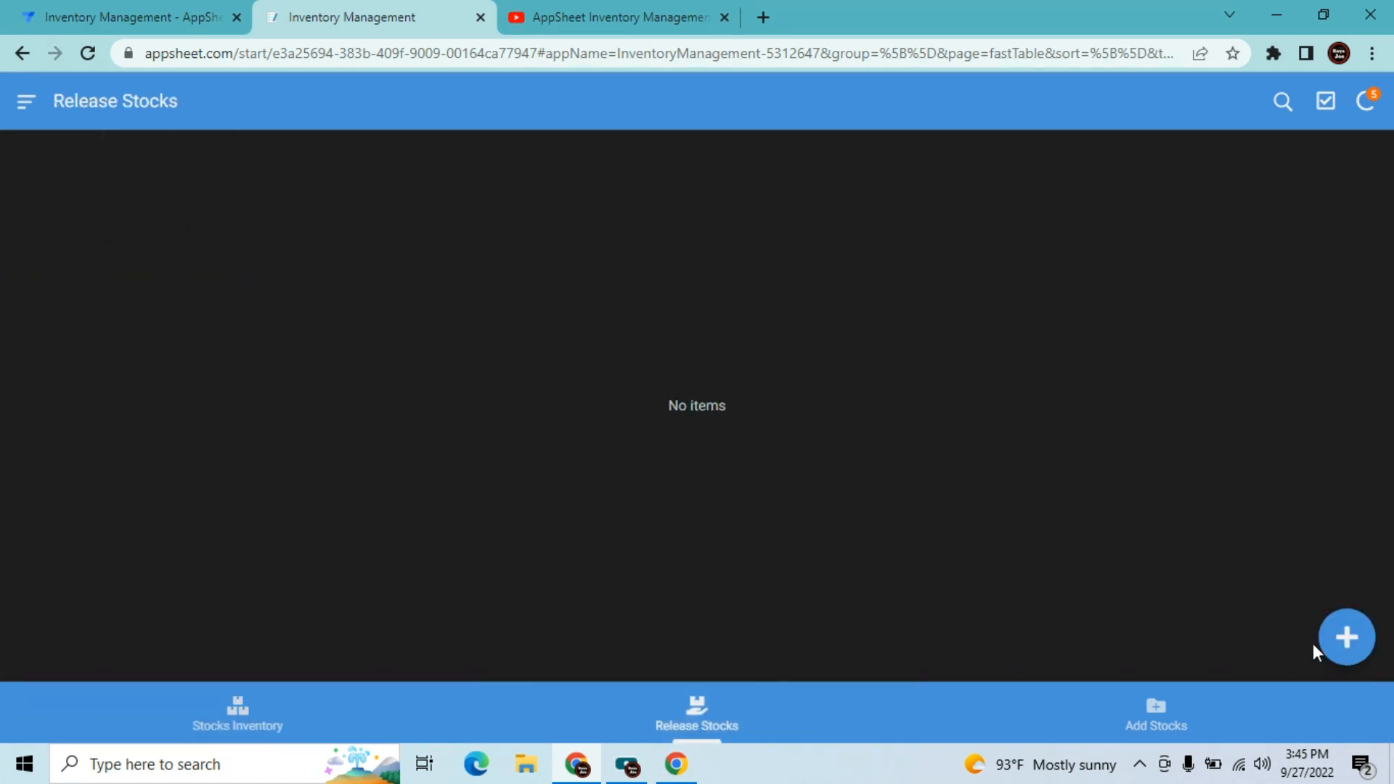
left_click(1345, 643)
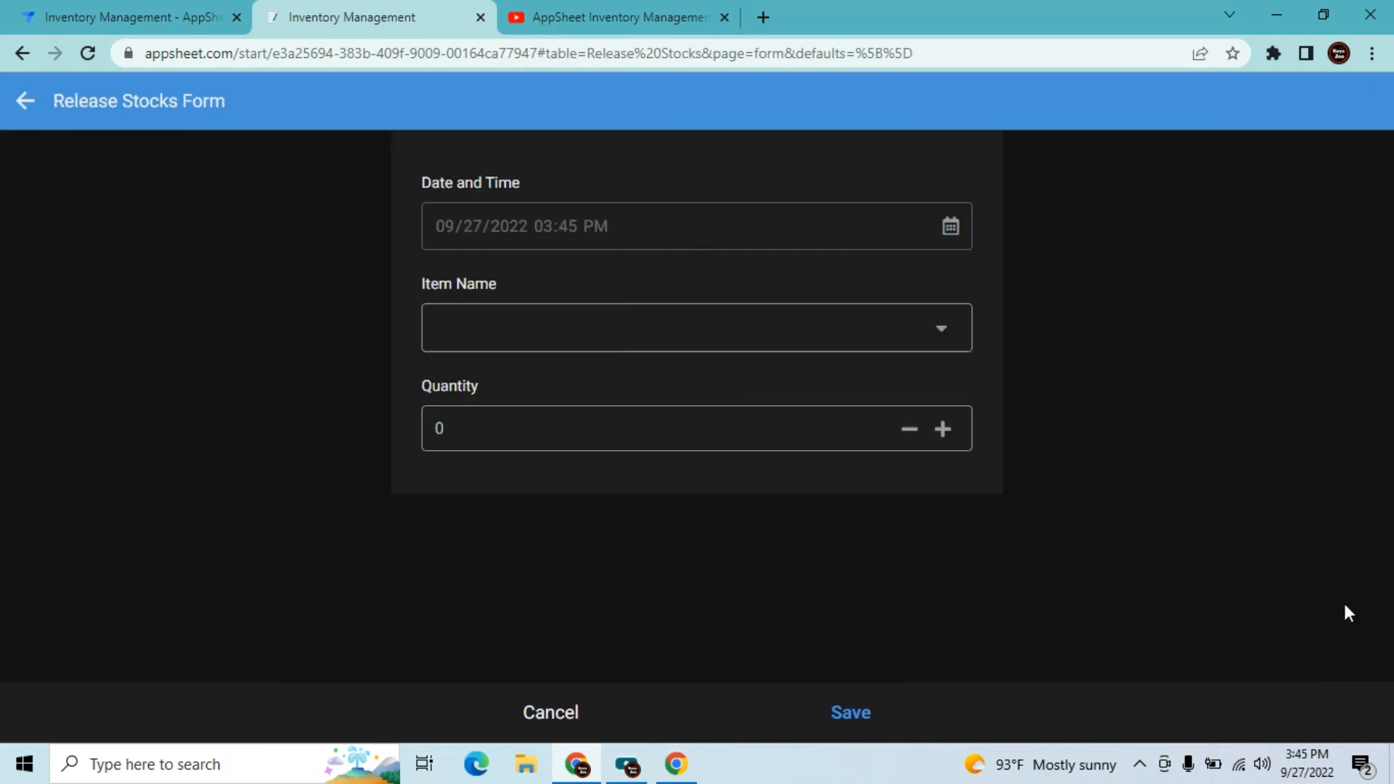
left_click(850, 328)
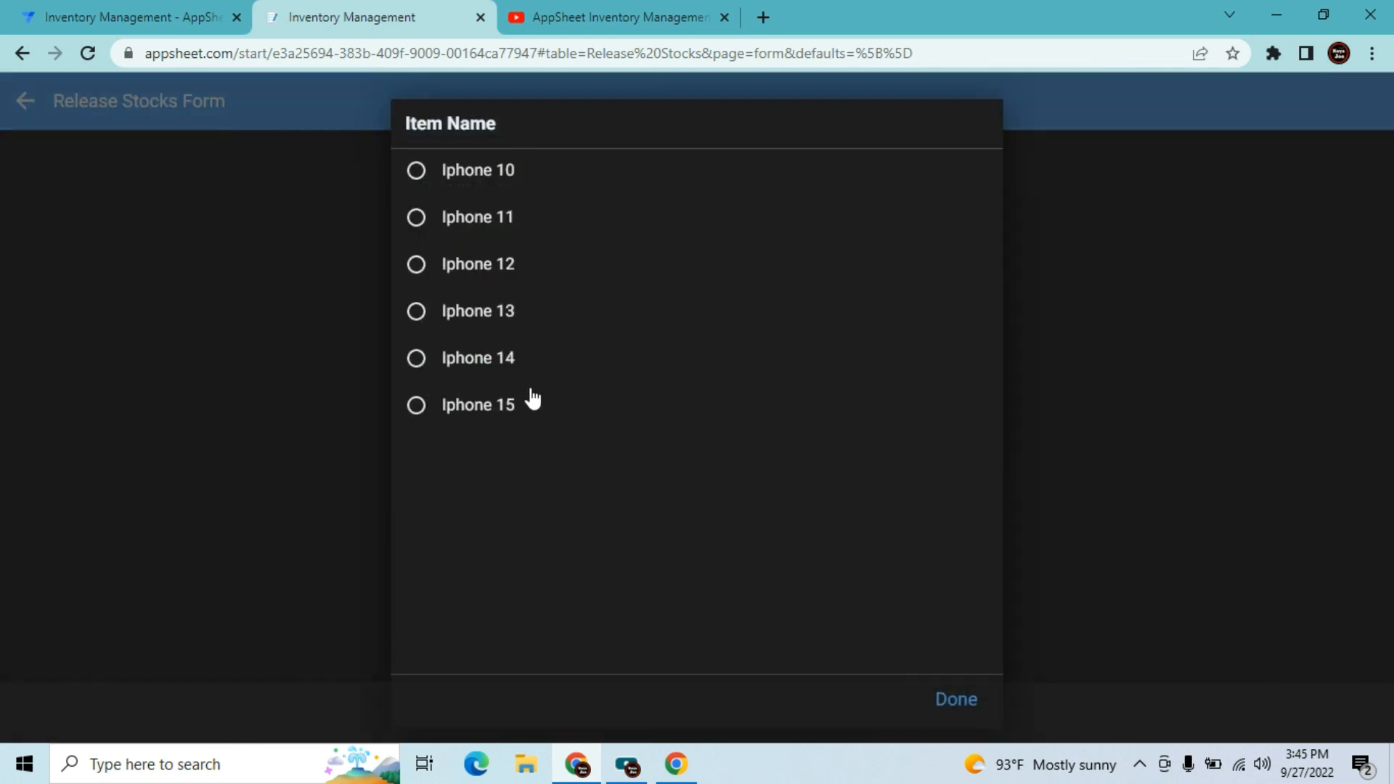
left_click(531, 402)
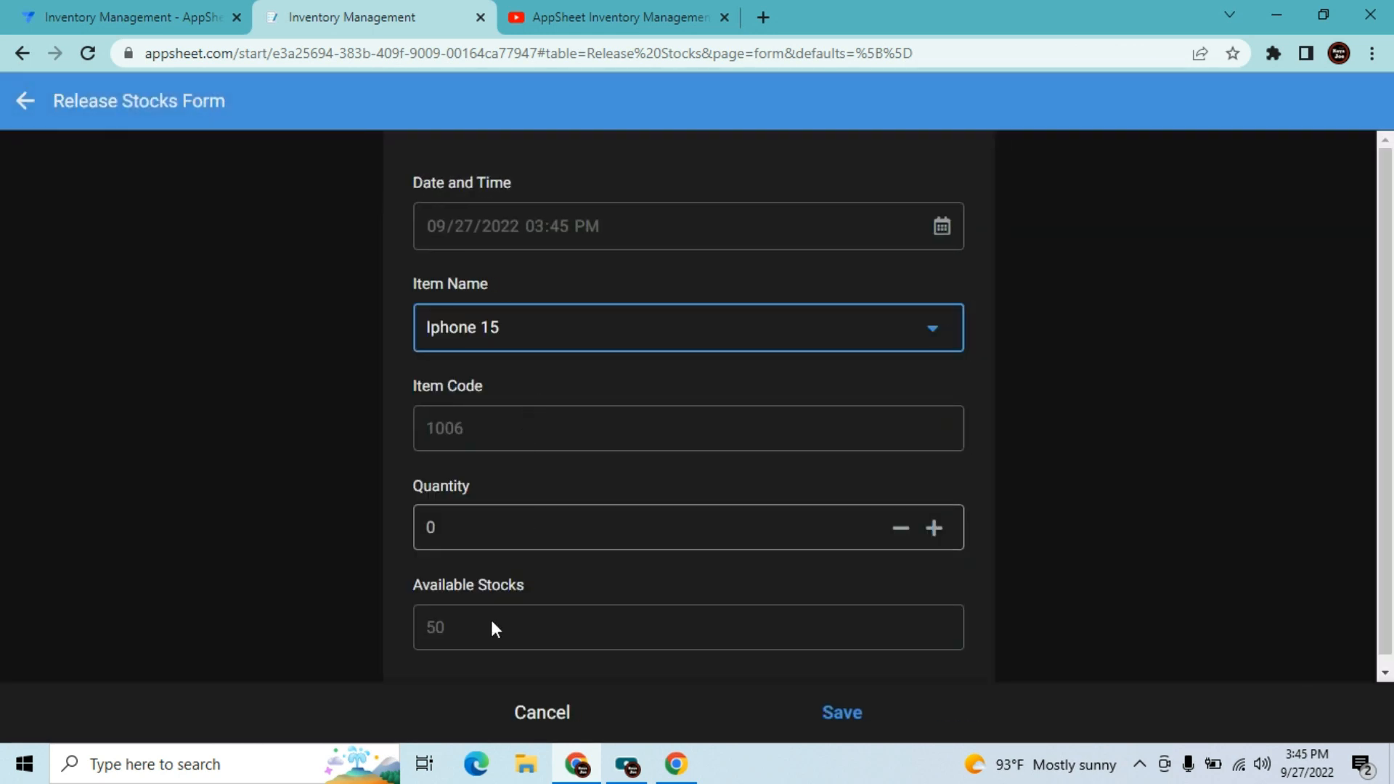
left_click(484, 520)
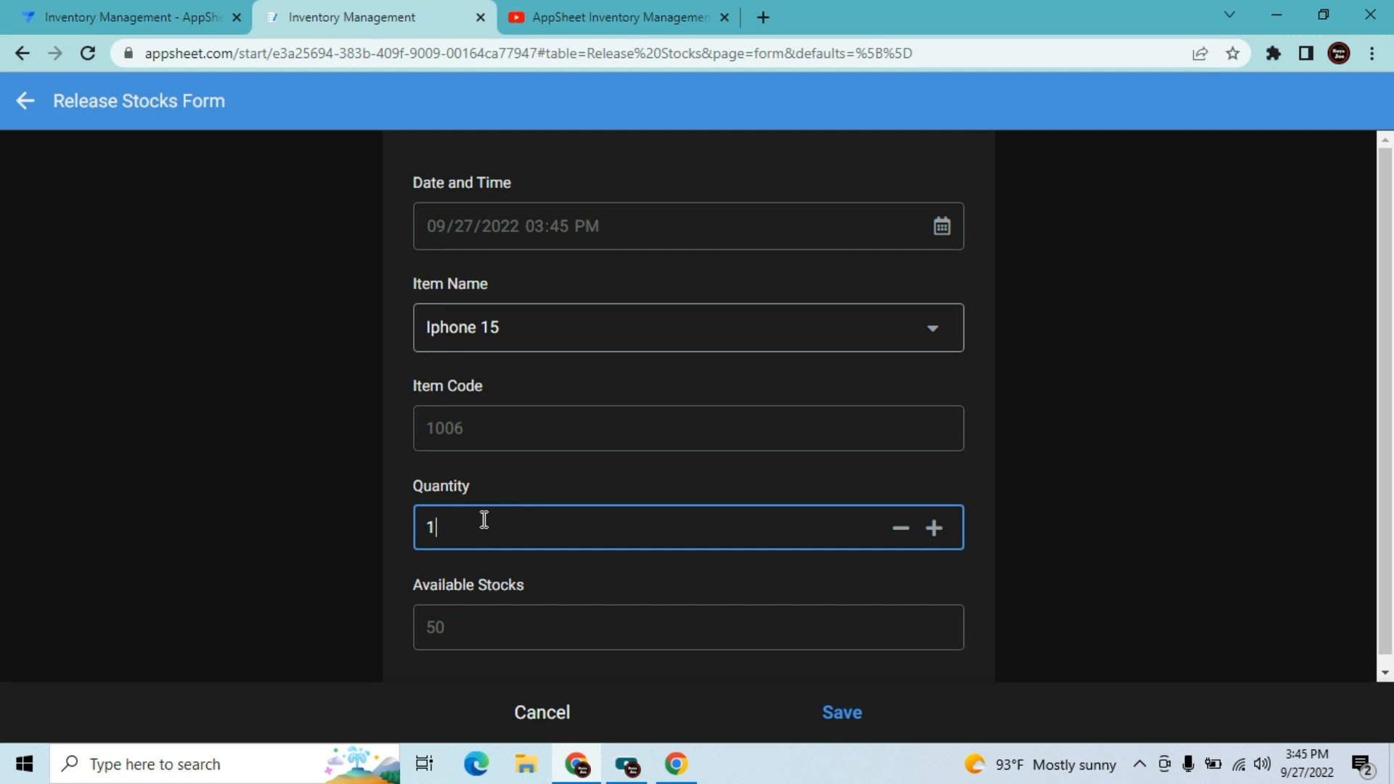
key("Tab")
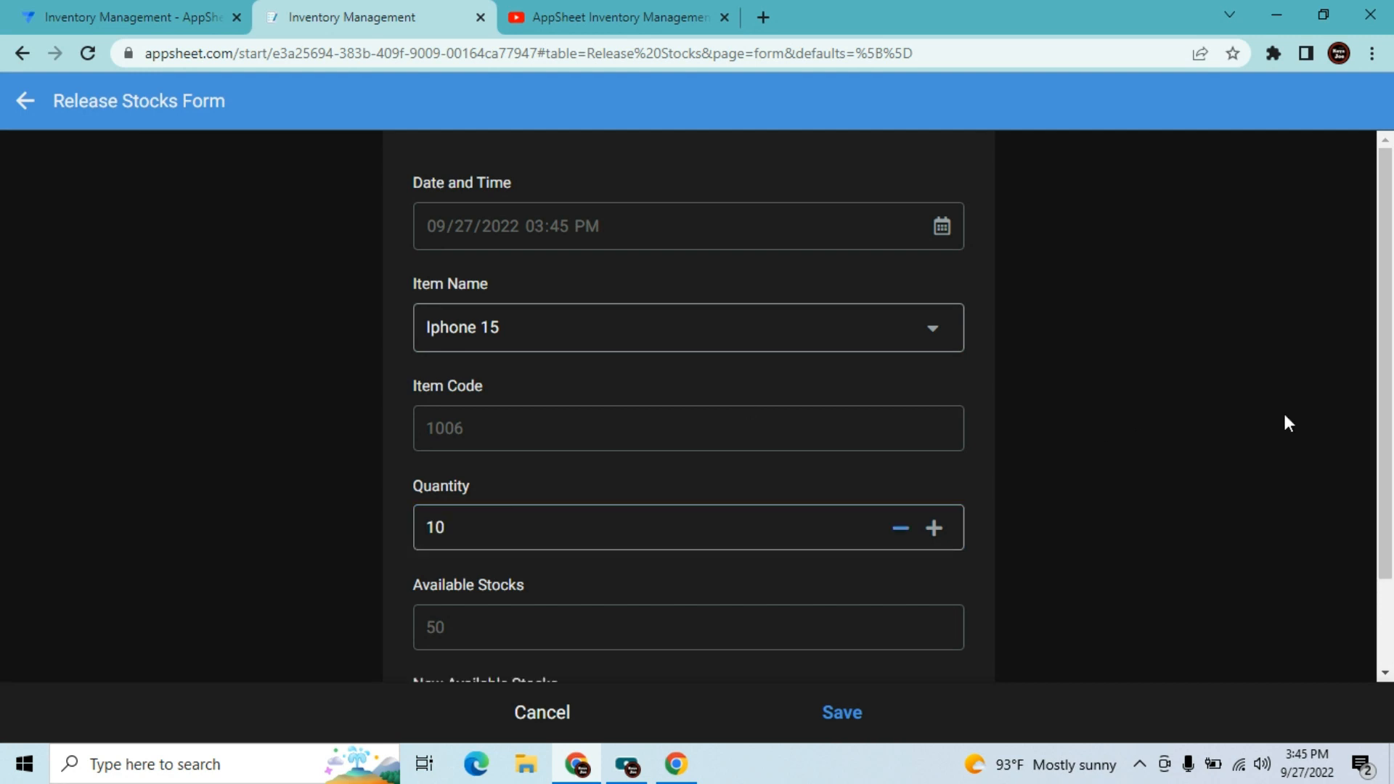
left_click_drag(1392, 368, 1392, 428)
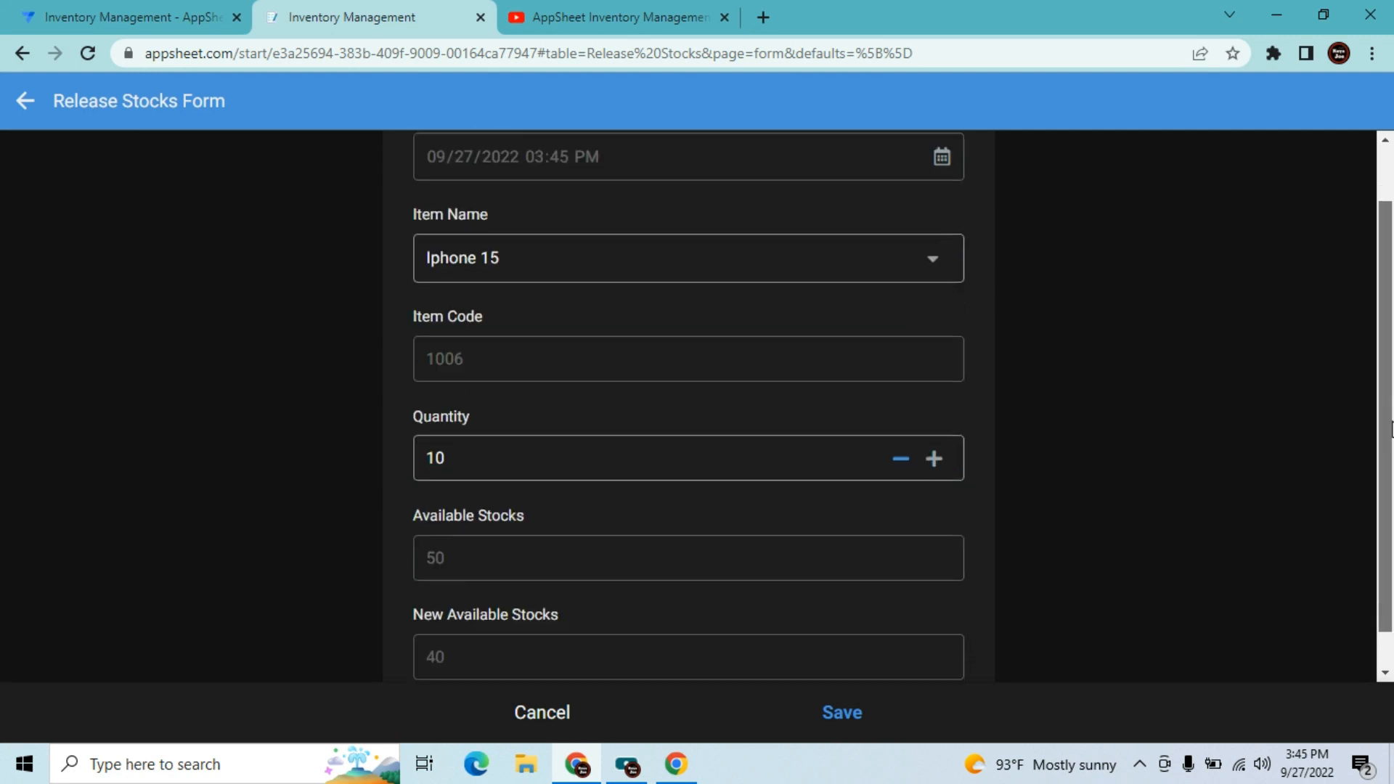
left_click(844, 721)
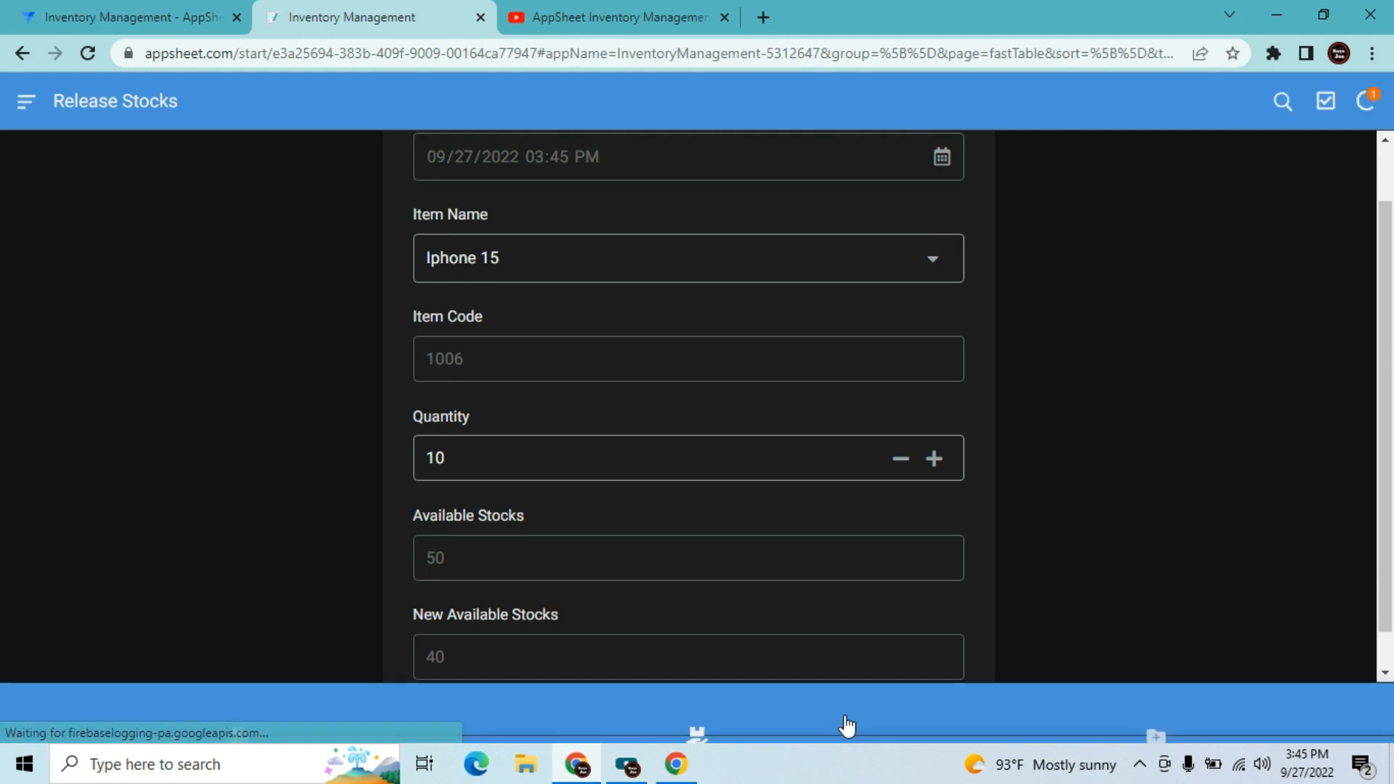
left_click(1349, 649)
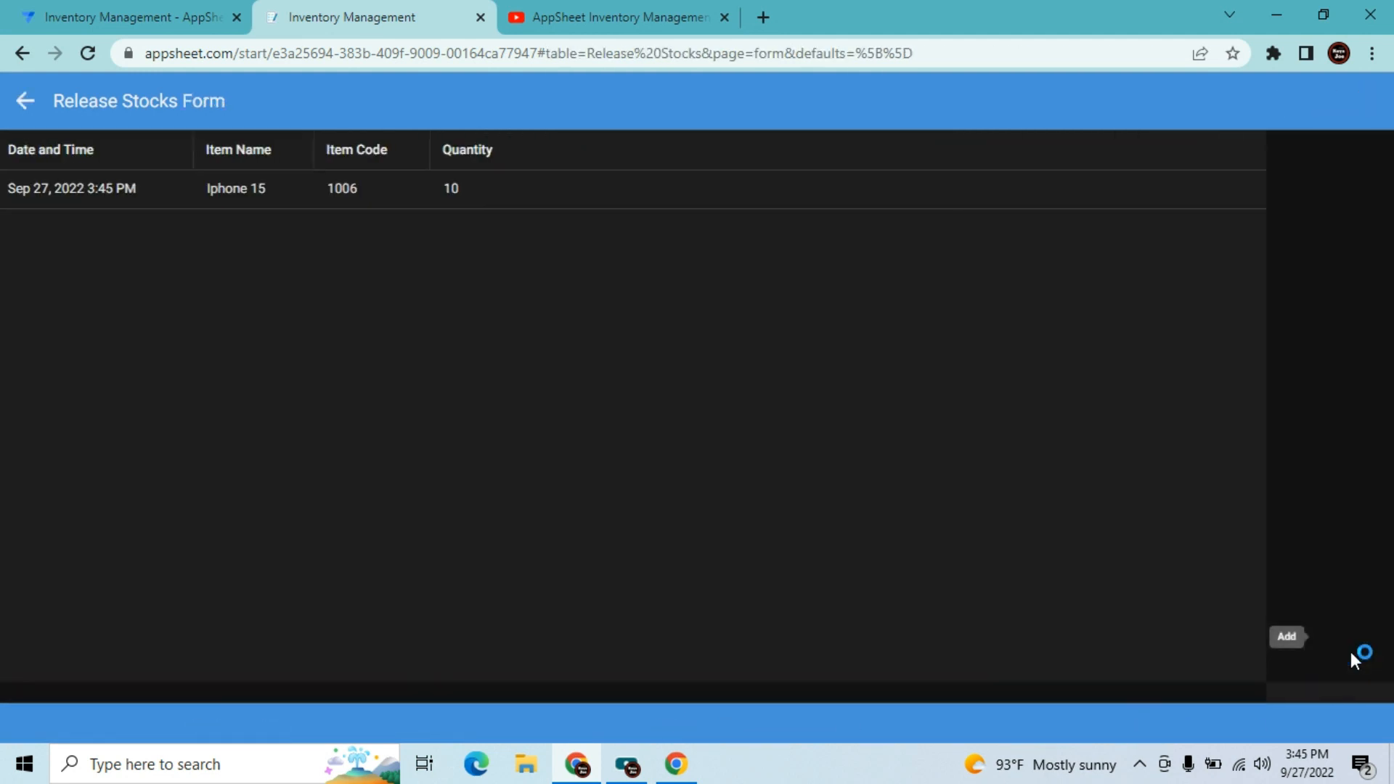
left_click(915, 349)
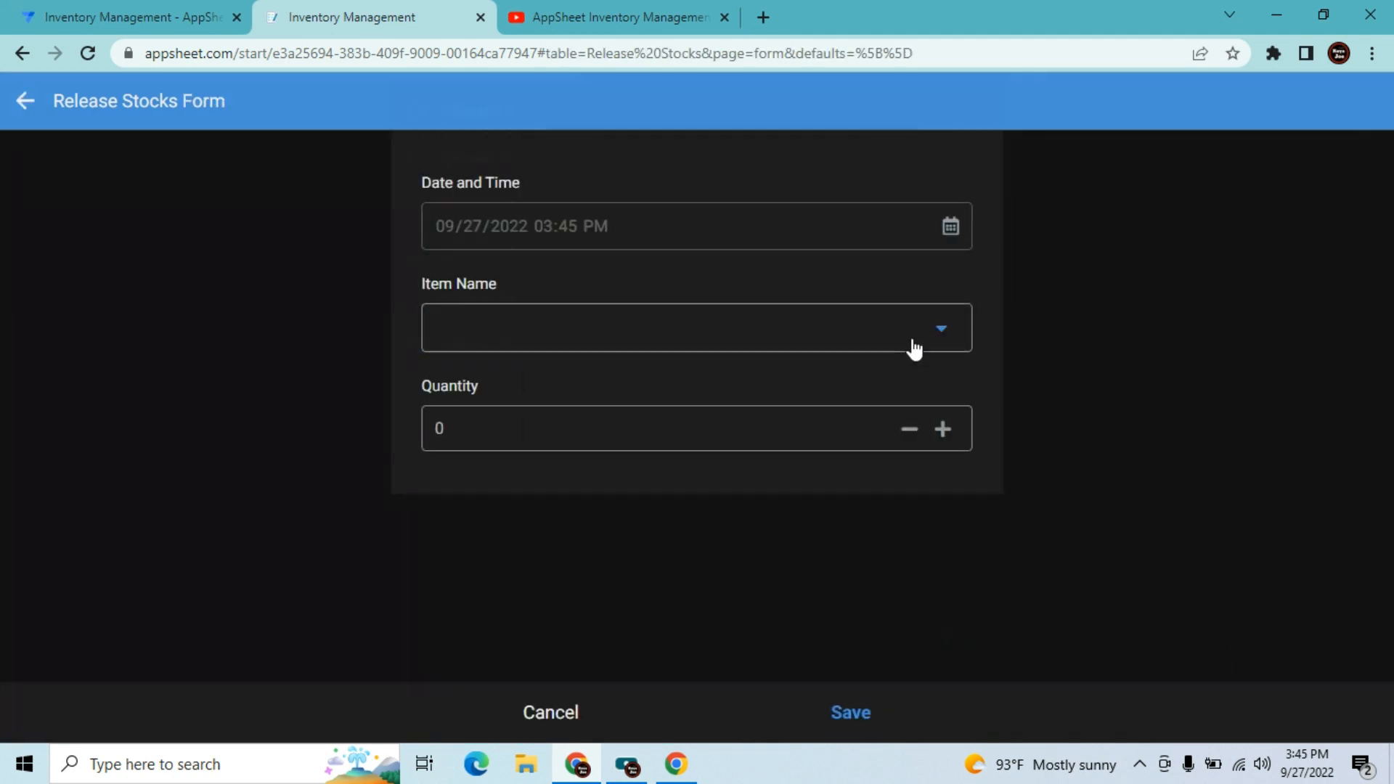
left_click(514, 417)
left_click(491, 518)
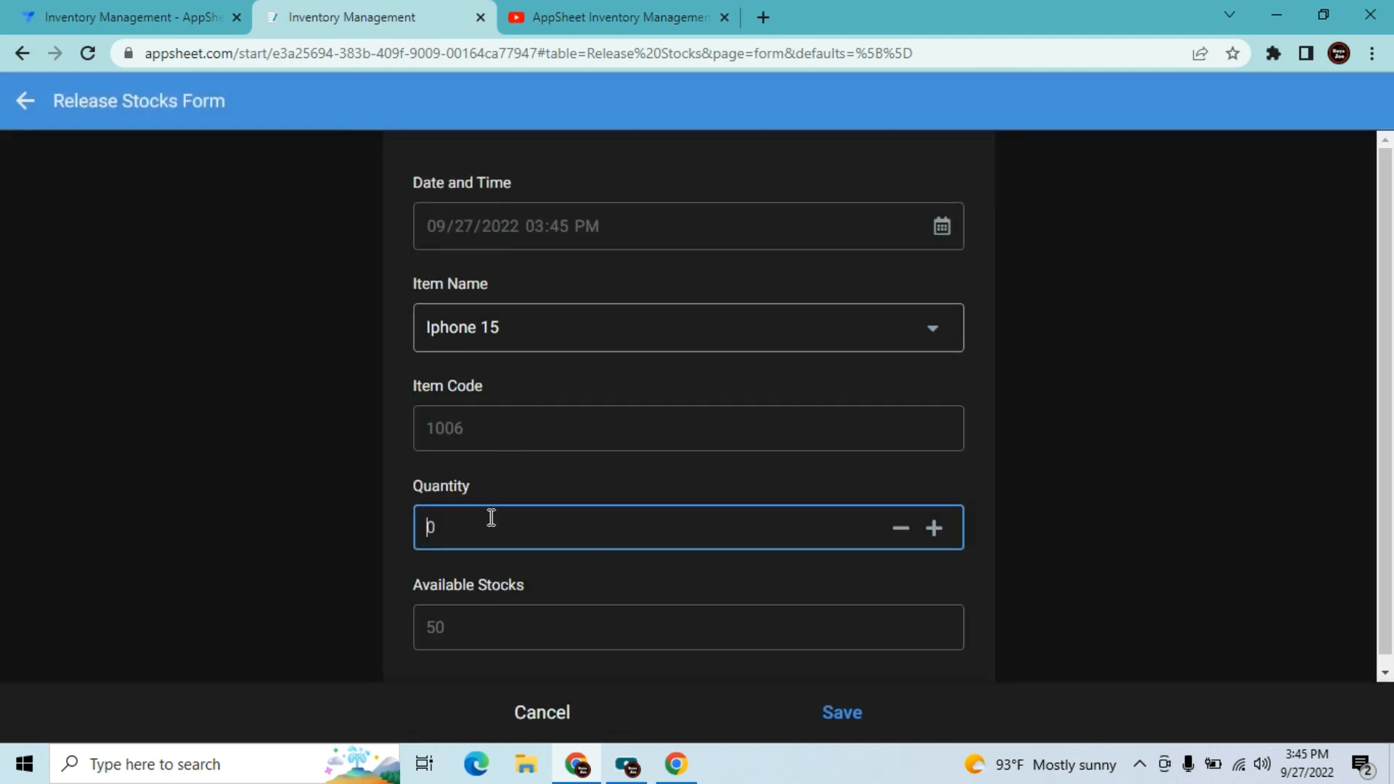
key("Tab")
left_click_drag(1383, 233, 1385, 320)
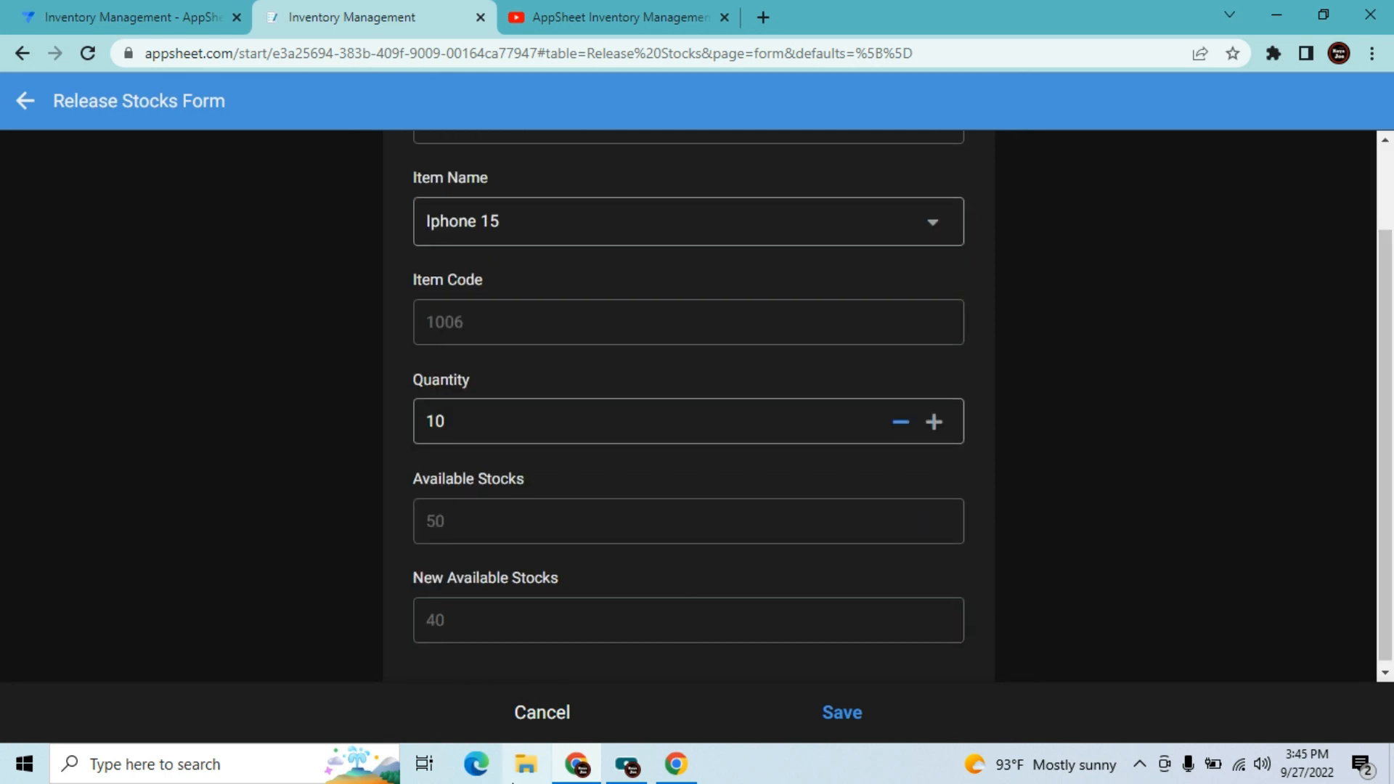
left_click(540, 711)
left_click(849, 445)
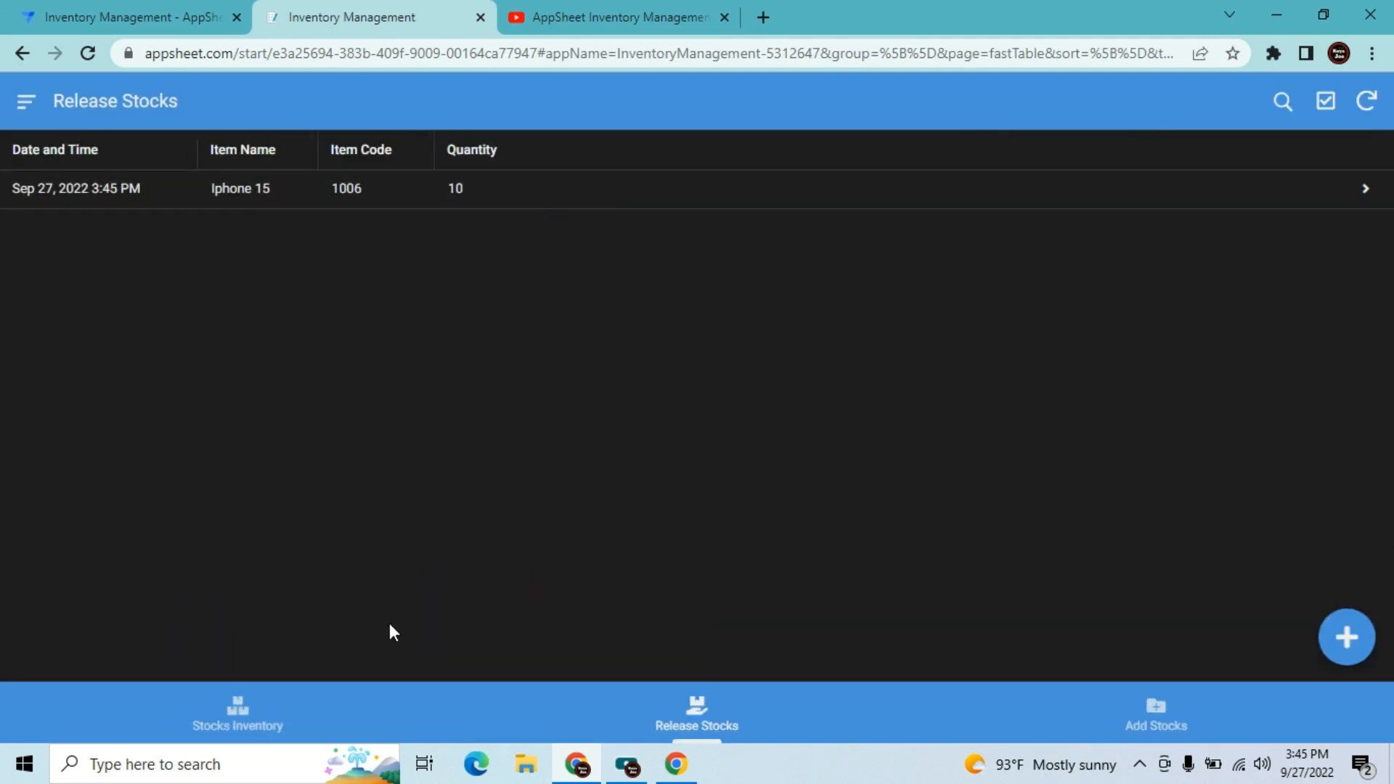
- Check the Stocks Inventory, and save a new Release Stocks record for Iphone 15 with quantity 20
left_click(233, 716)
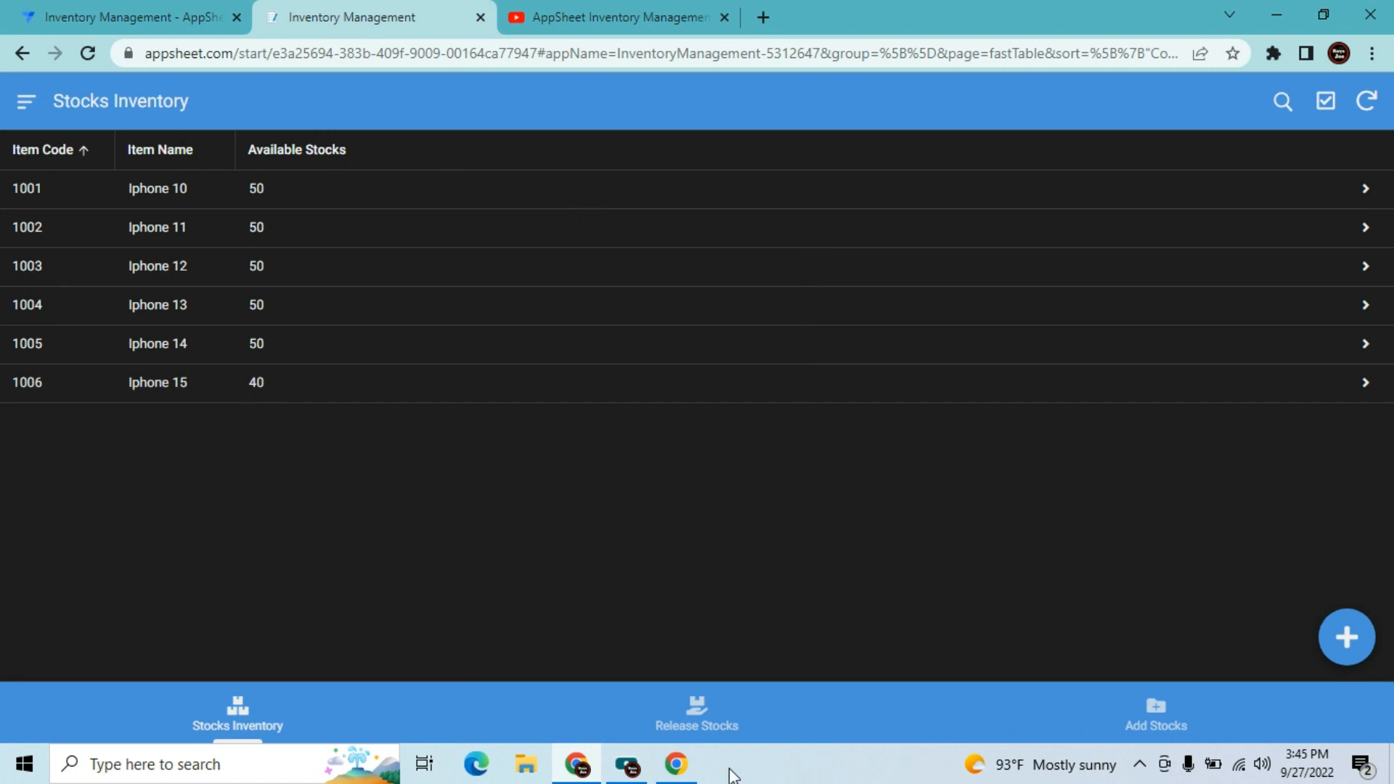
left_click(698, 719)
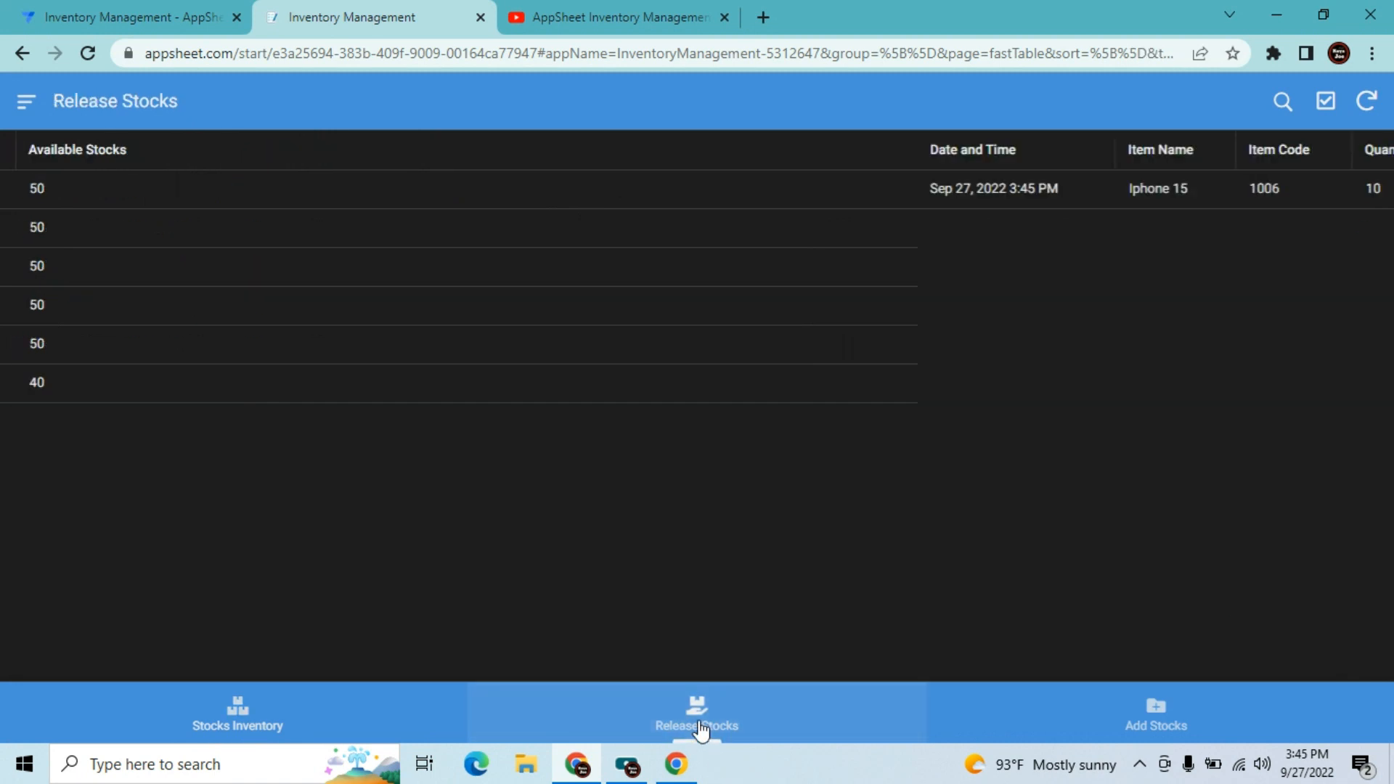
left_click(1334, 636)
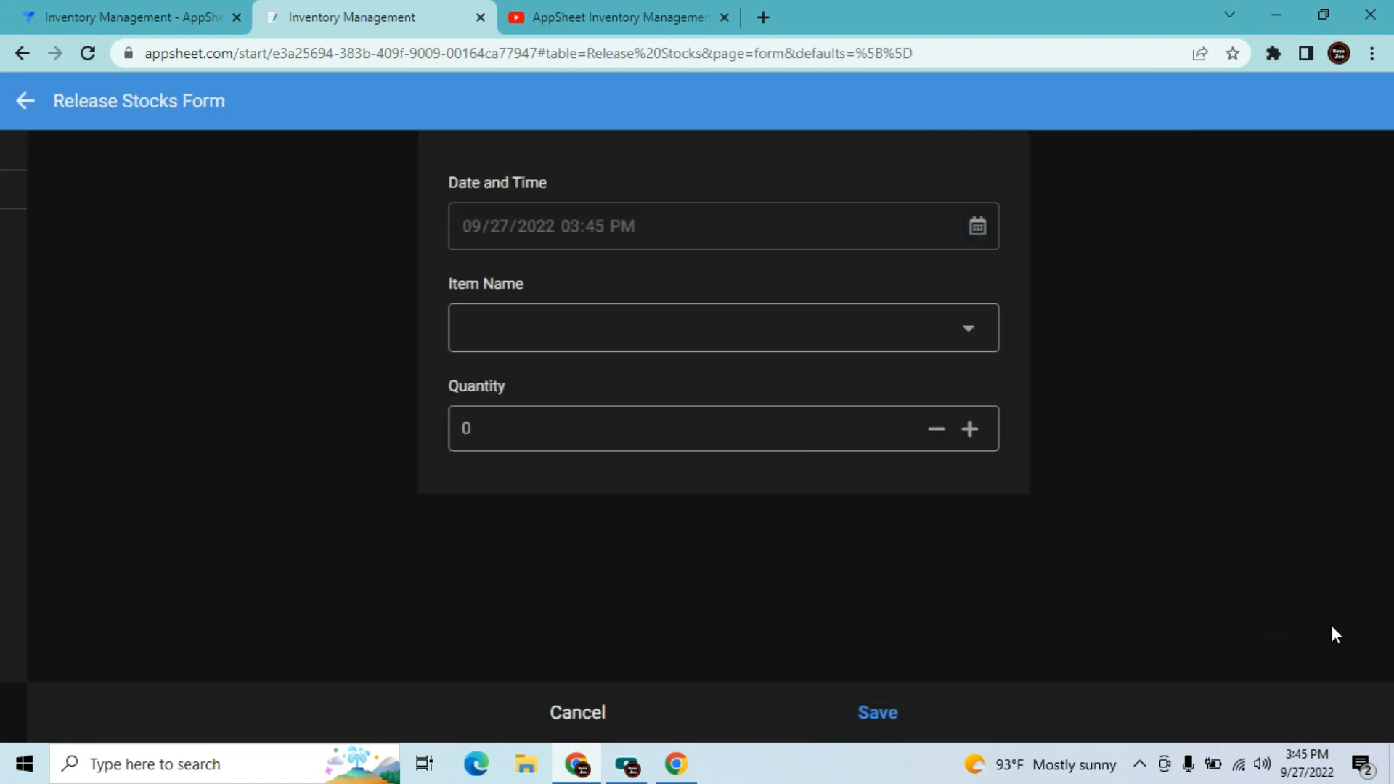
left_click(913, 354)
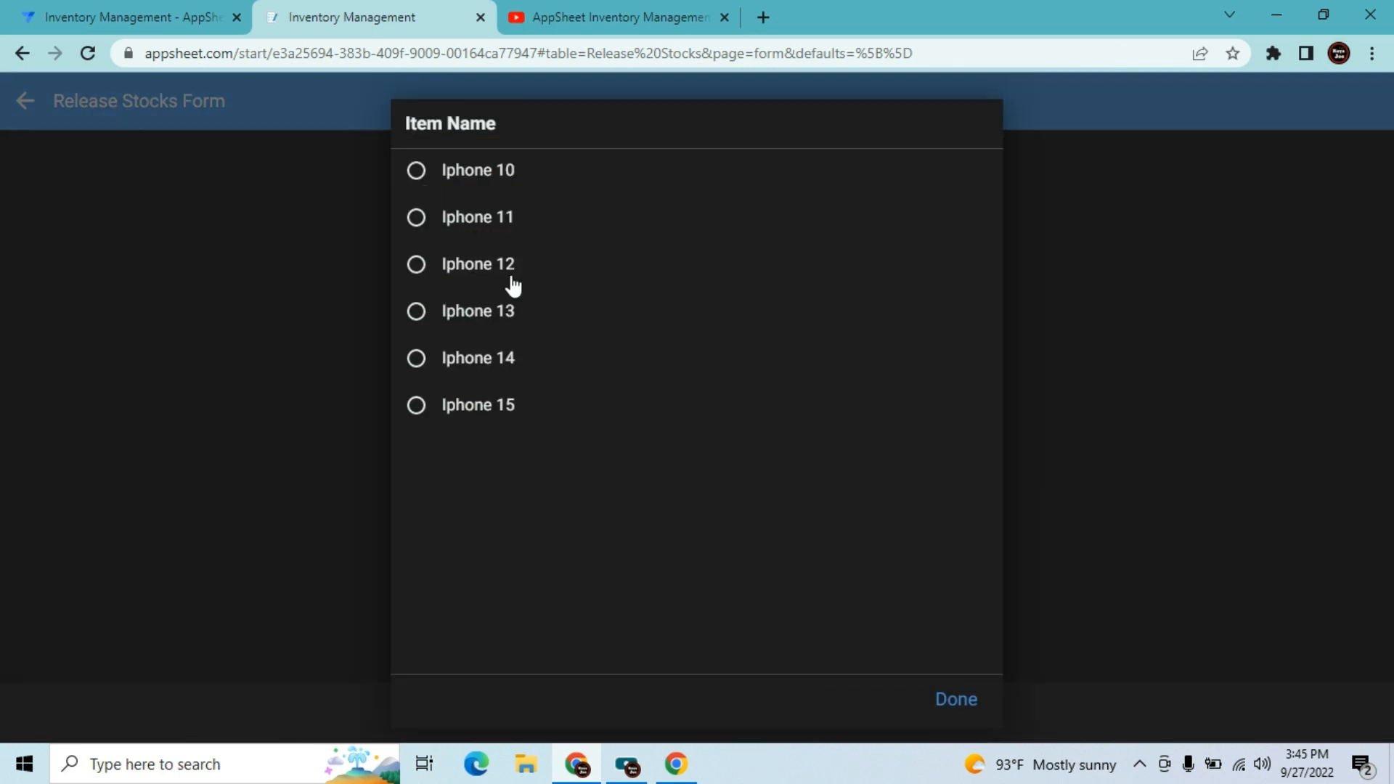
left_click(491, 414)
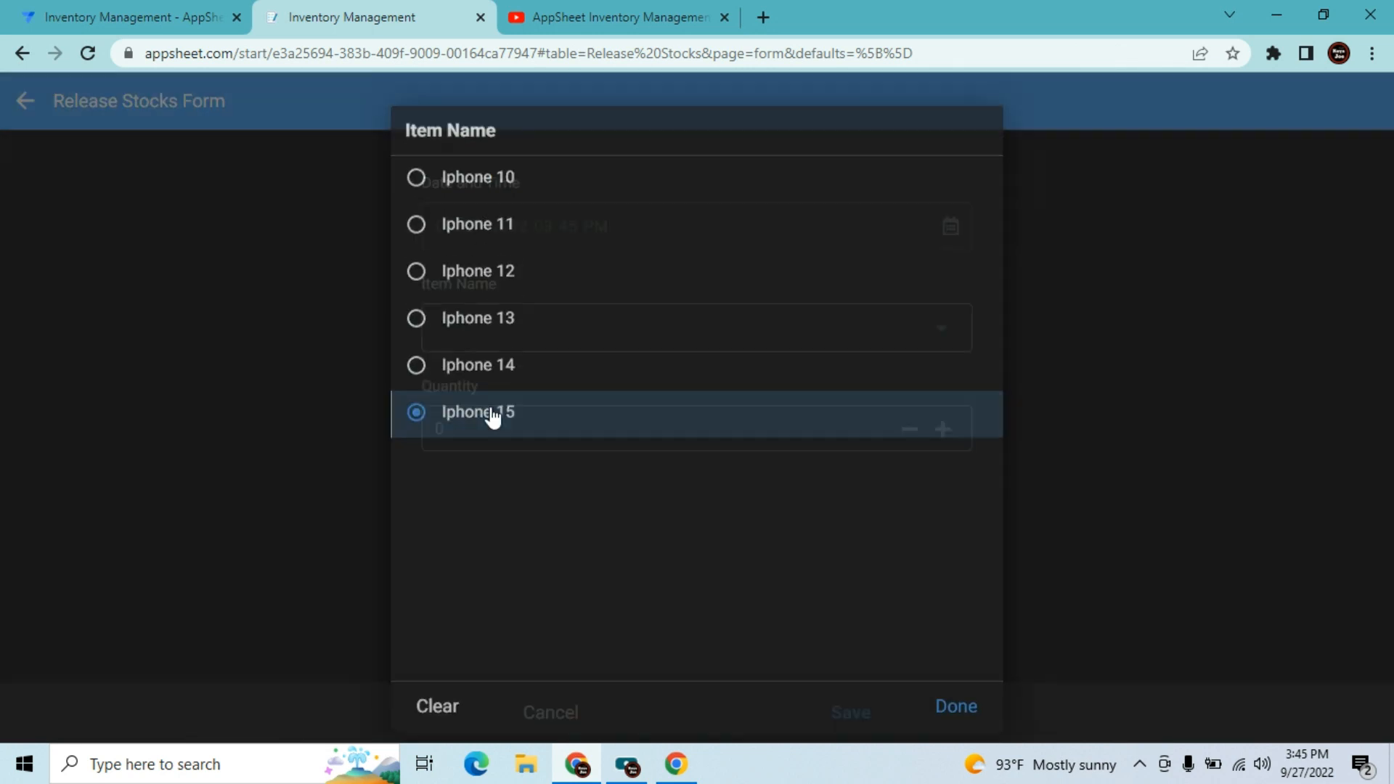
left_click(481, 534)
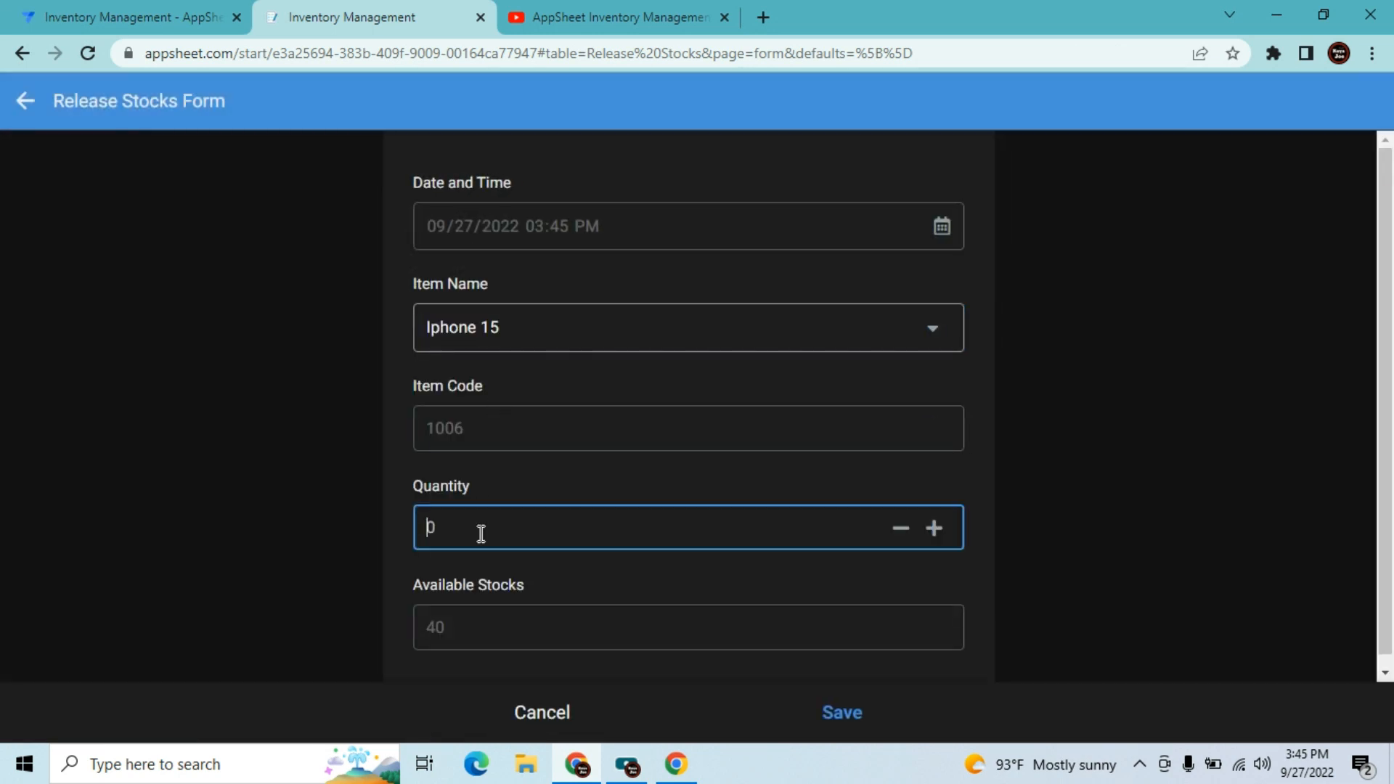
key("Tab")
left_click_drag(1390, 320, 1384, 414)
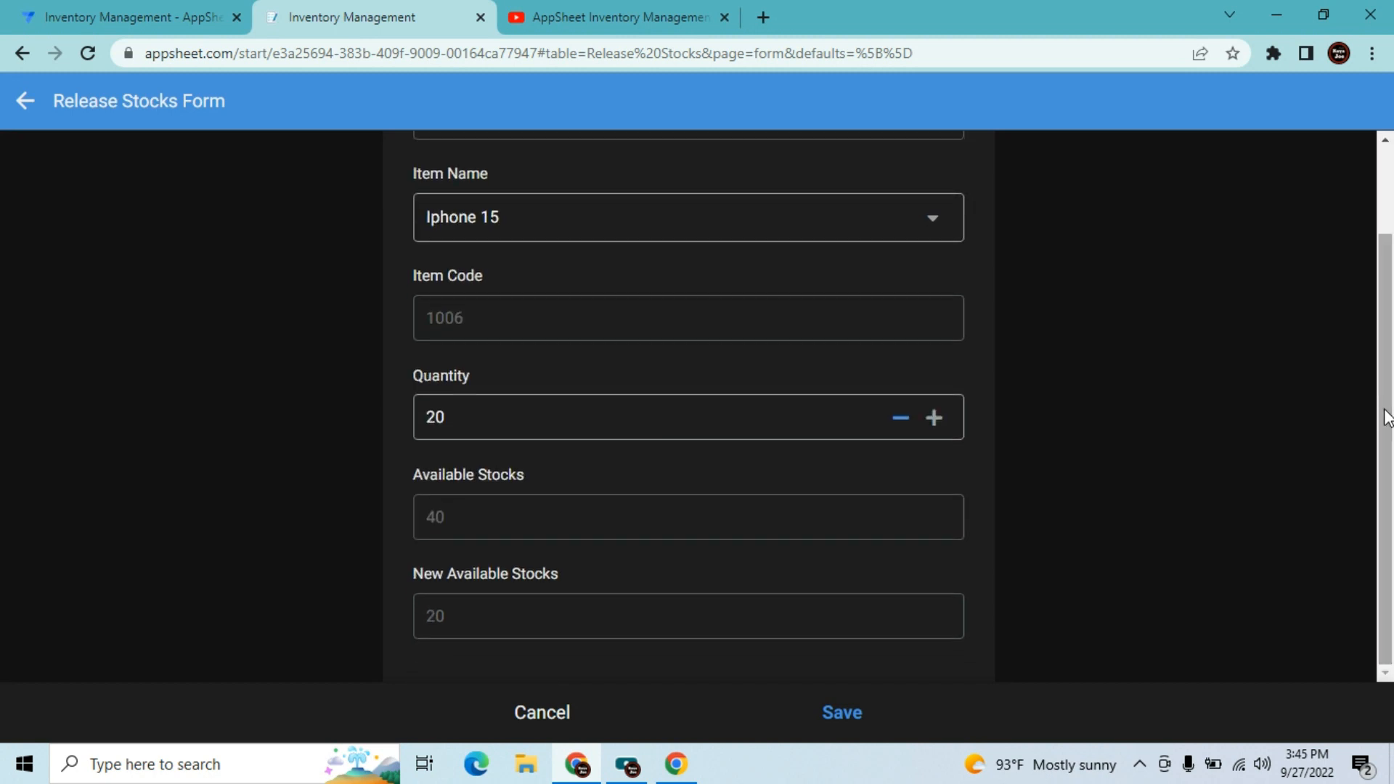
left_click(839, 714)
- Check the available stock of Iphone 15 in the Stocks Inventory and look at the Add Stocks view
left_click(246, 710)
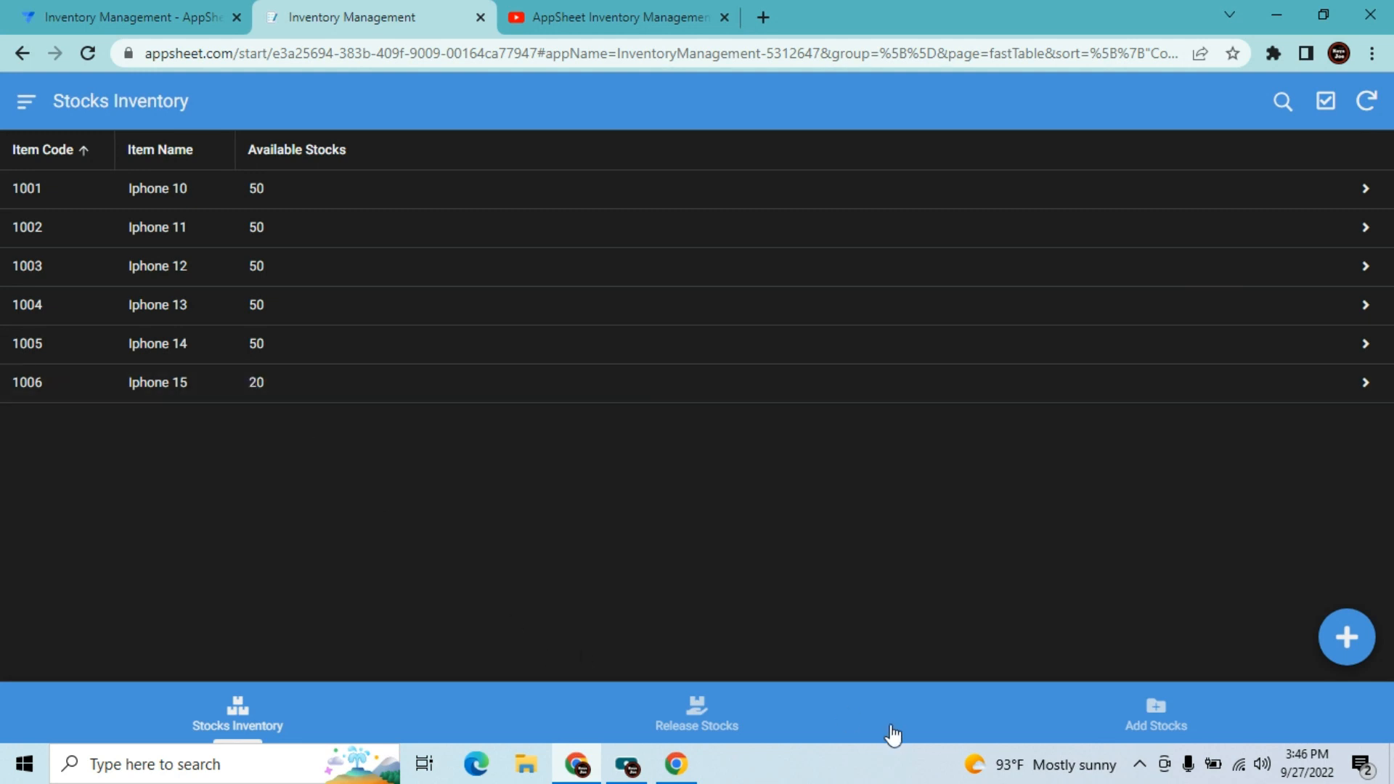
left_click(1151, 723)
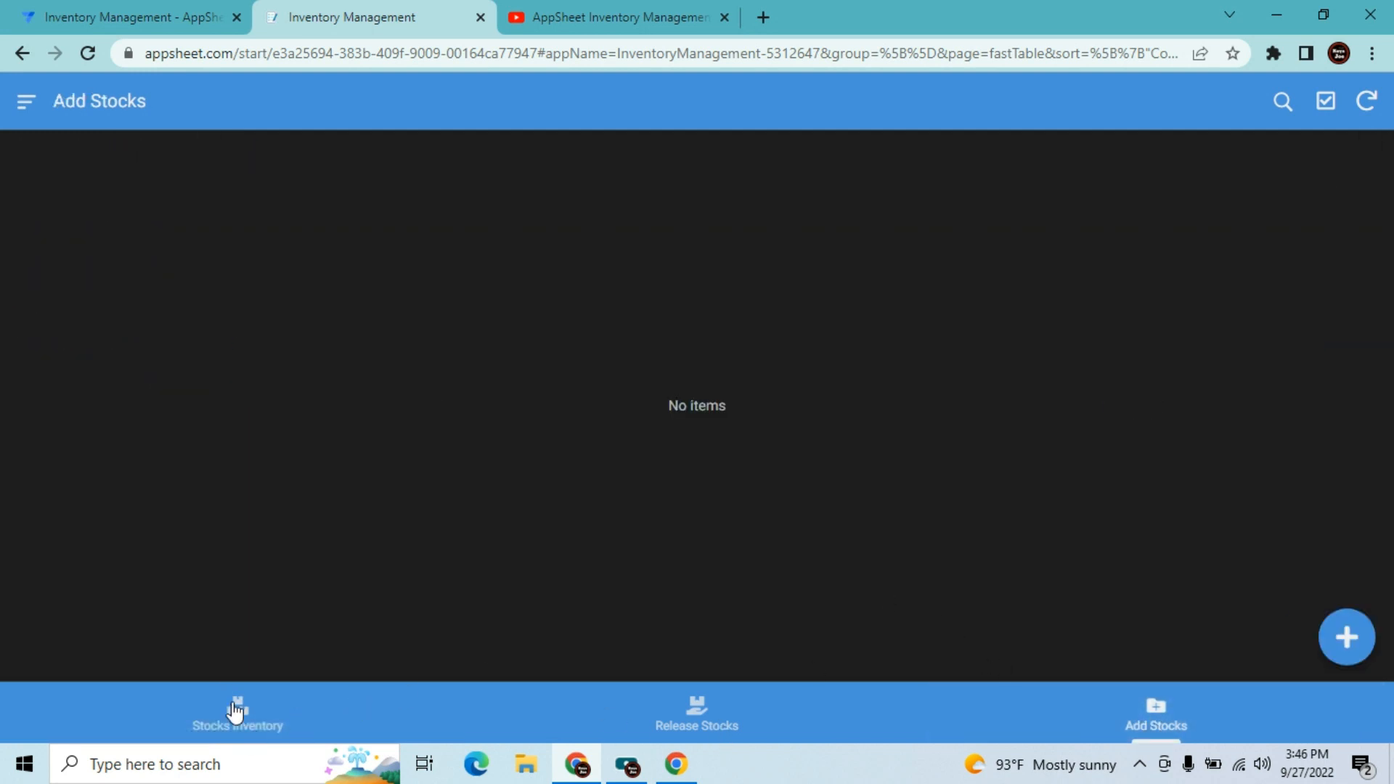
left_click(241, 730)
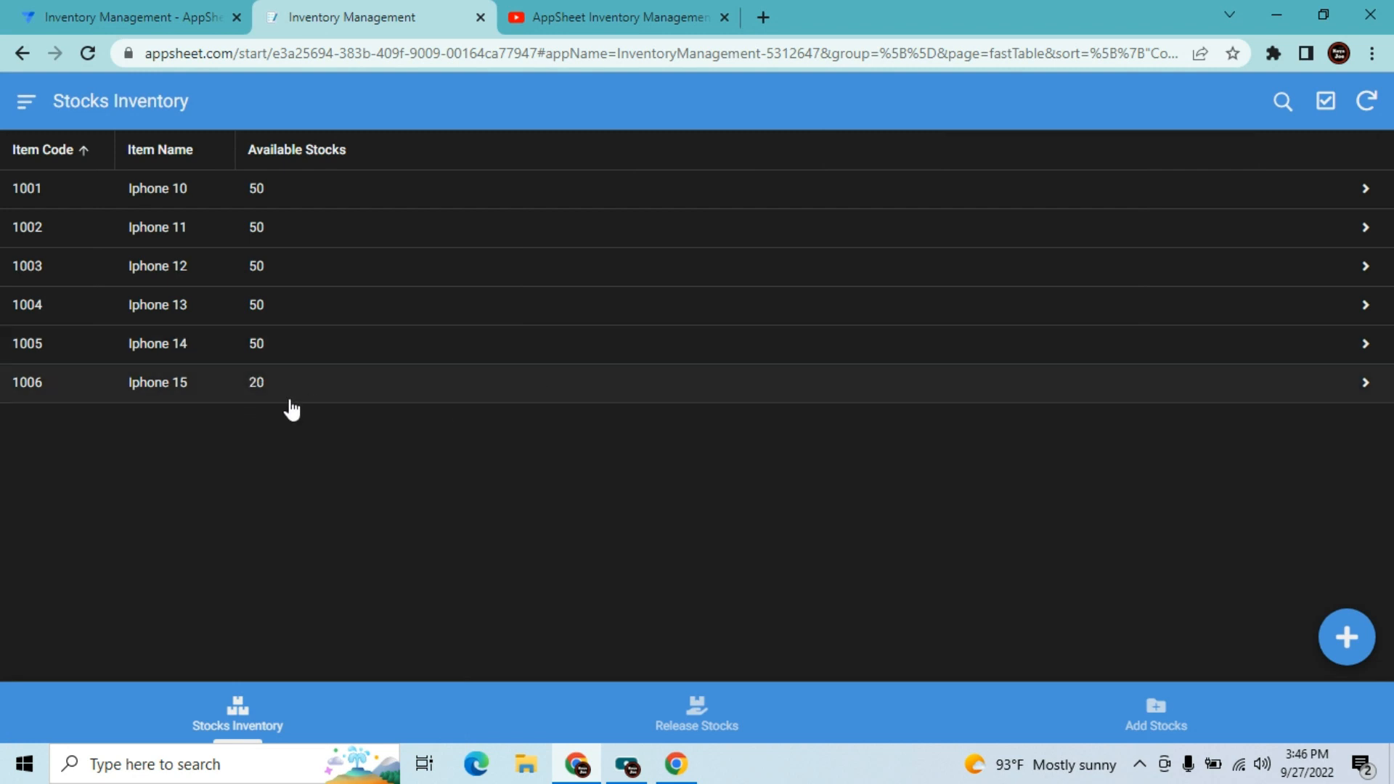
- Save a new Add Stocks record for Iphone 15 with quantity 20, and check the Stocks Inventory
left_click(1174, 722)
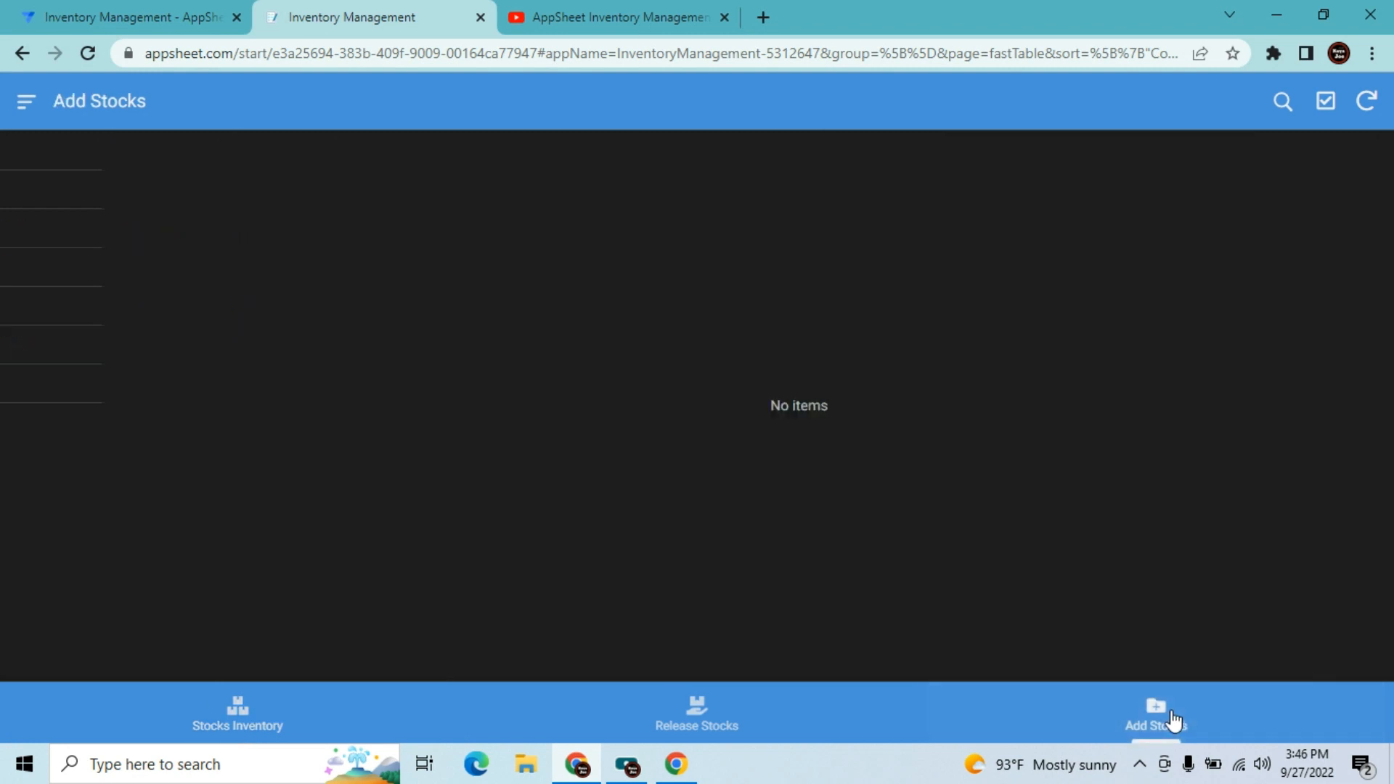
left_click(1329, 645)
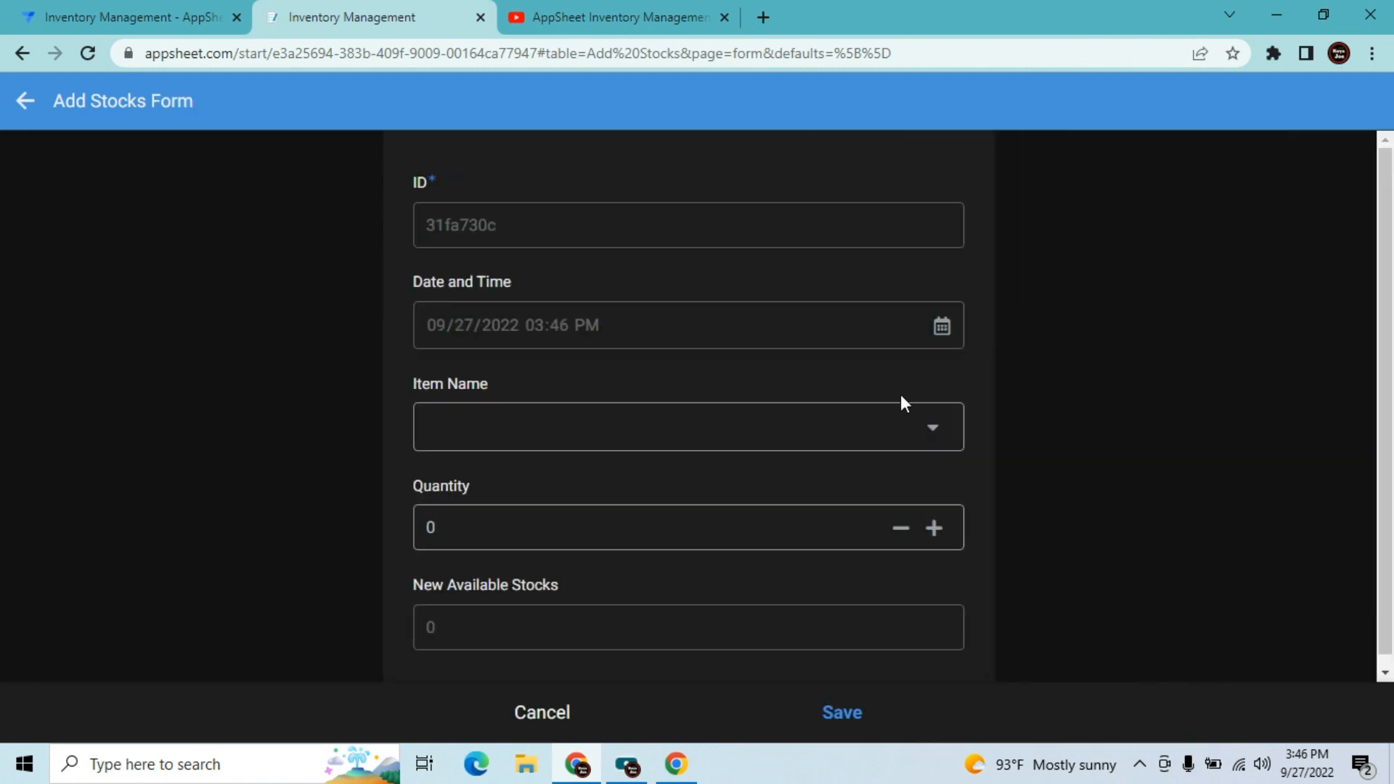
left_click(840, 429)
left_click(524, 425)
left_click(485, 626)
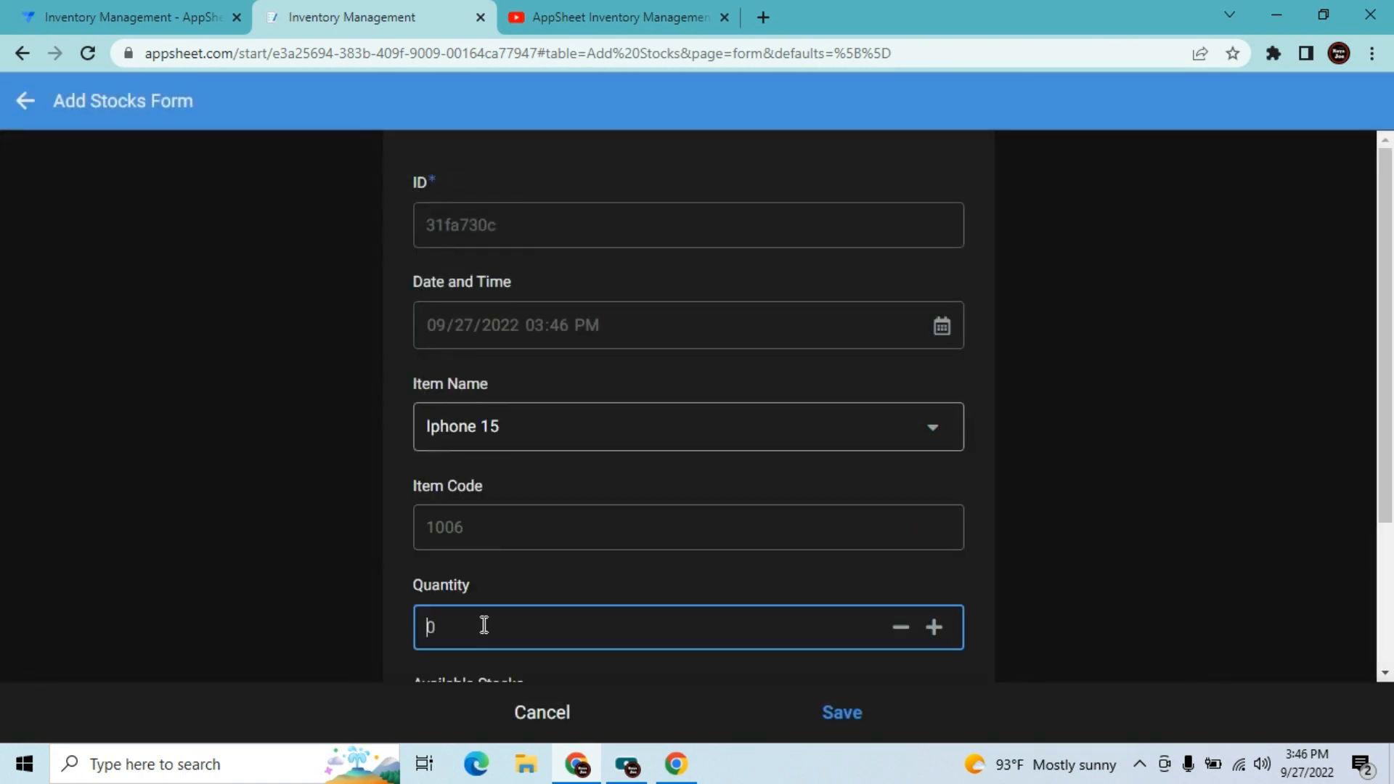
key("Tab")
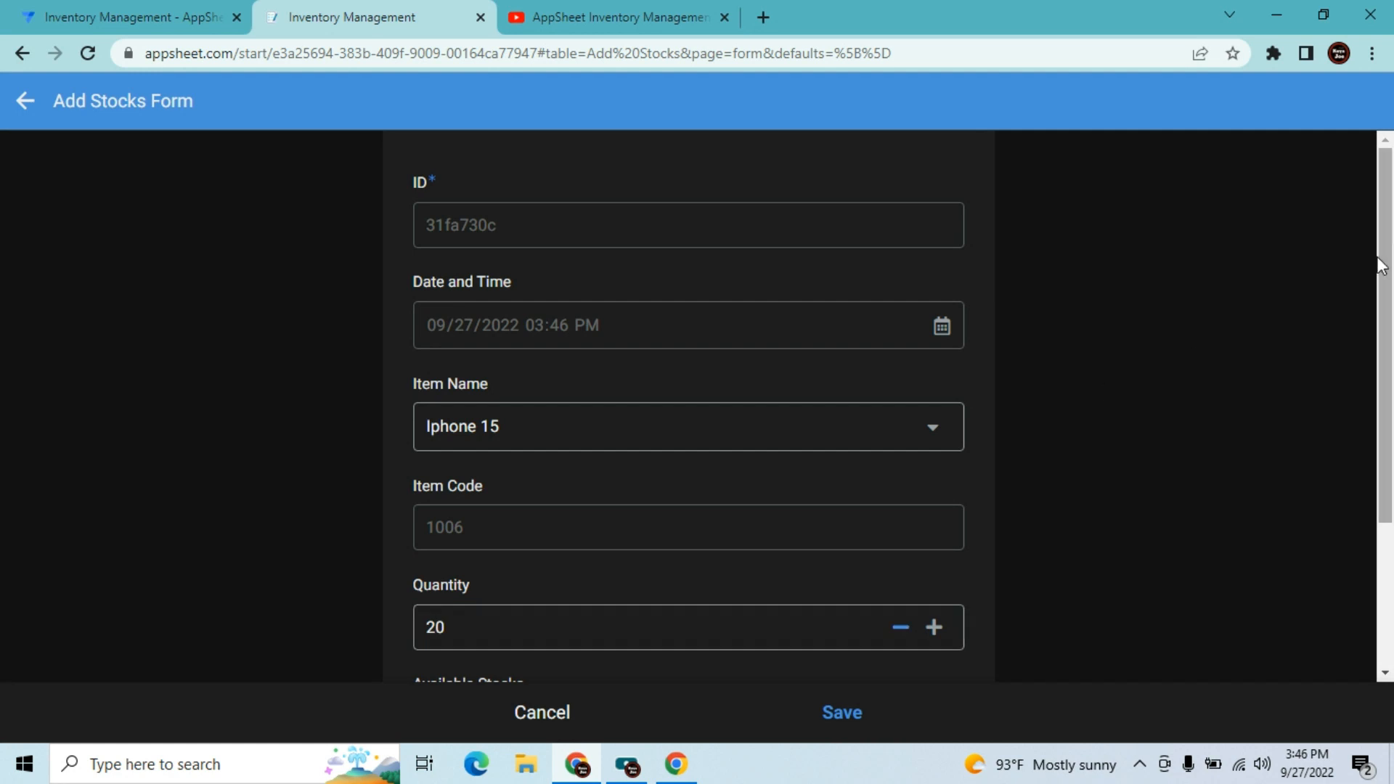
scroll(1388, 275, "down", 3)
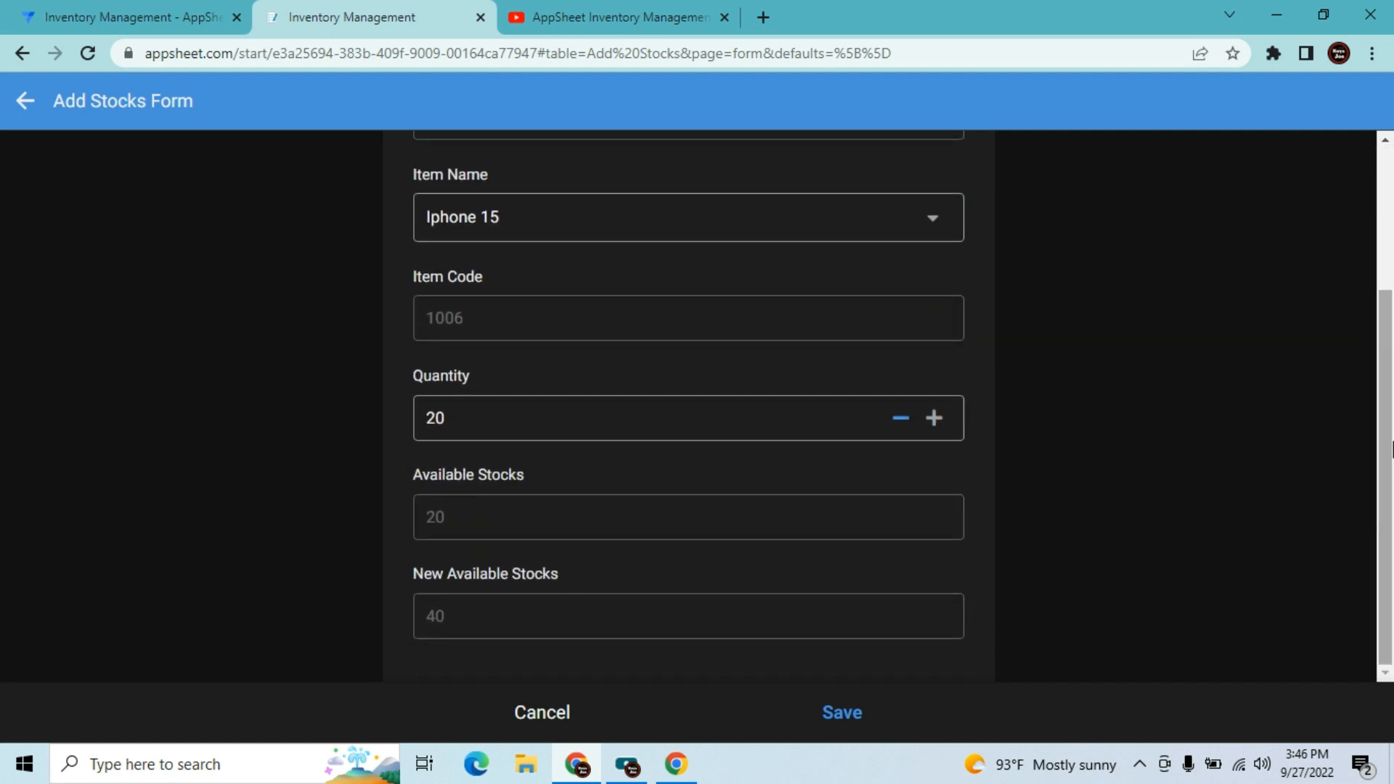
left_click(853, 721)
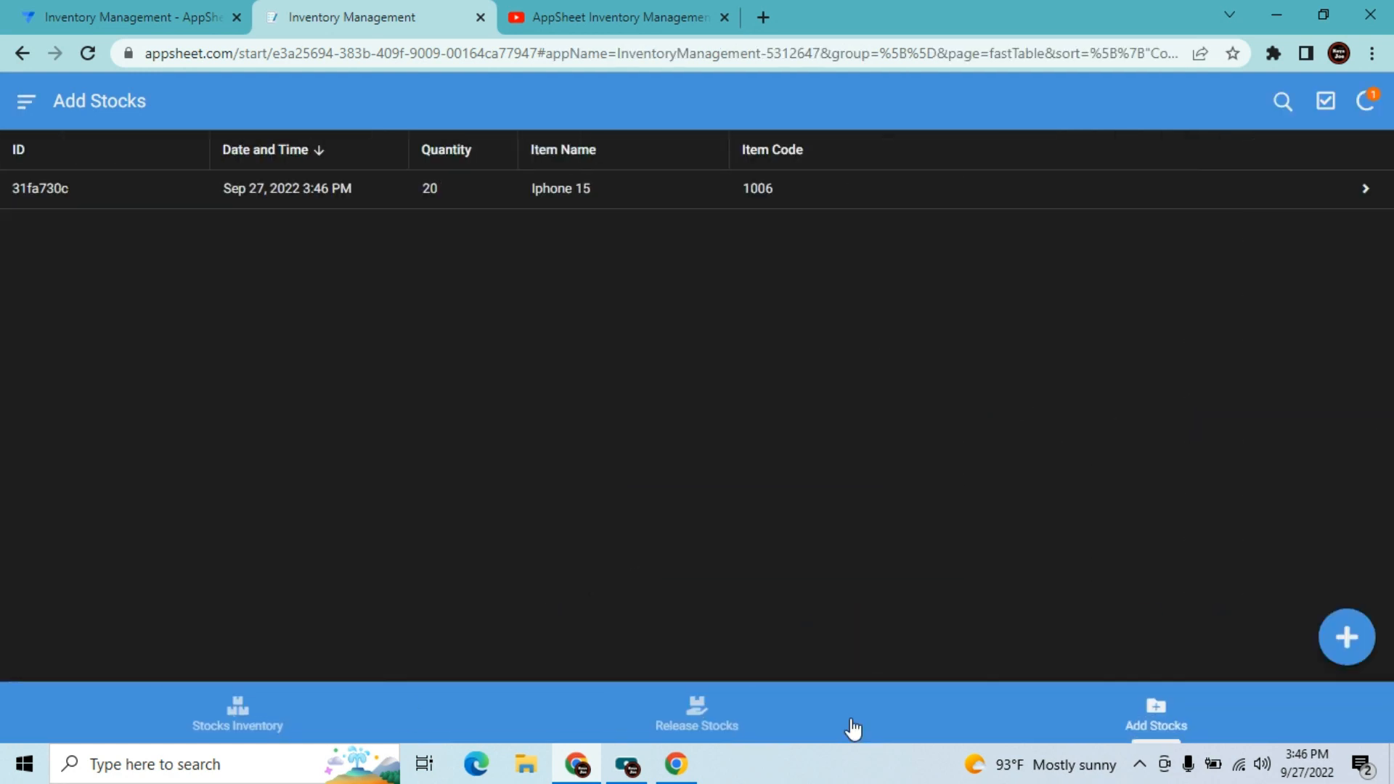
left_click(266, 712)
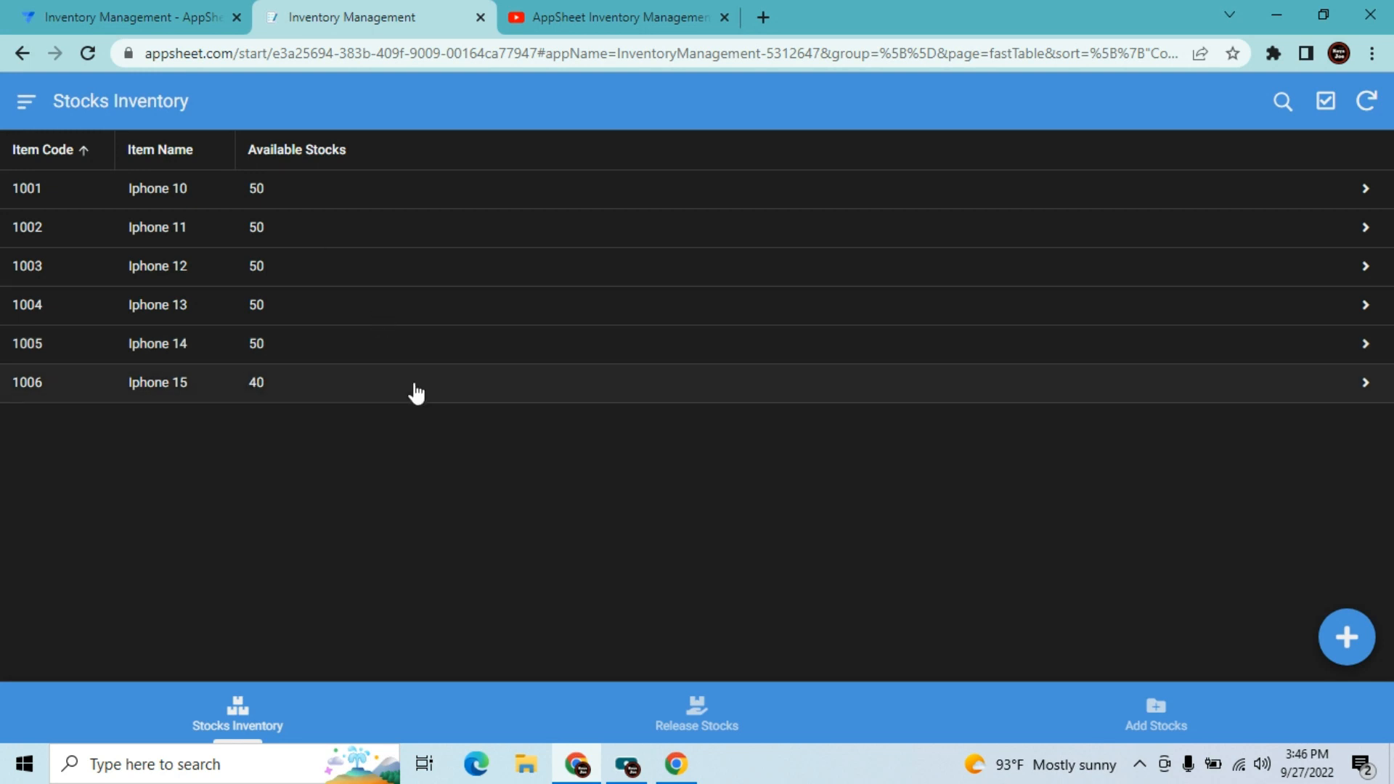
- Save another Add Stocks record for Iphone 15 with quantity 10, and check its available stock in the Stocks Inventory
left_click(1185, 719)
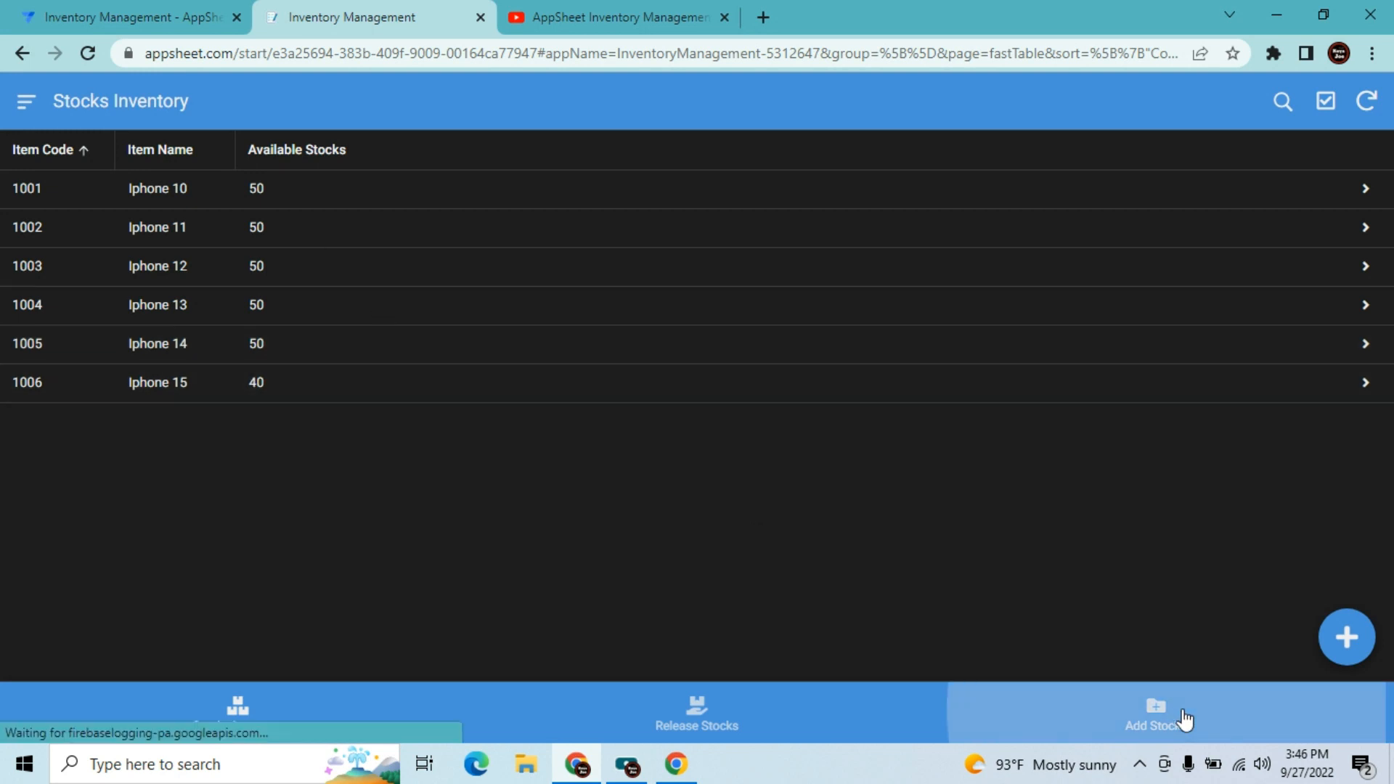
left_click(1347, 637)
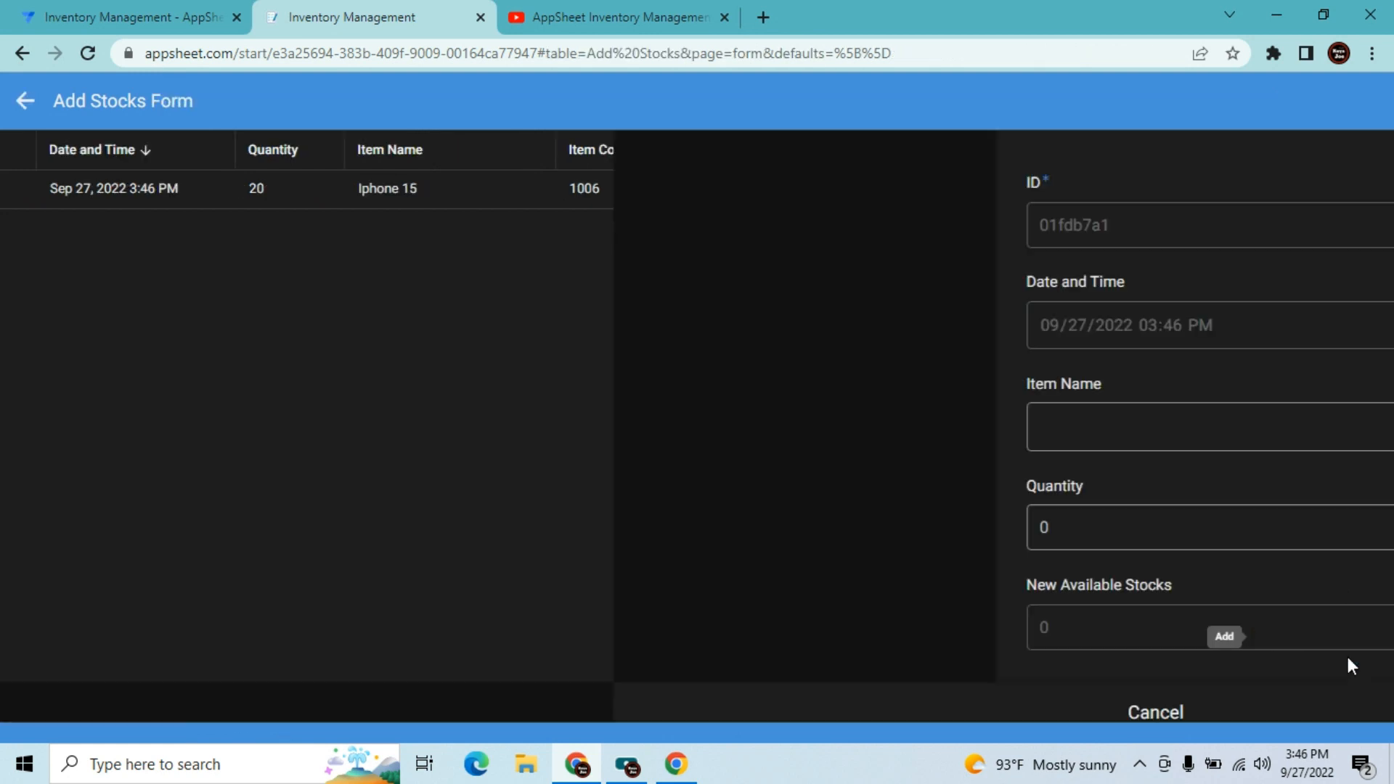
left_click(791, 450)
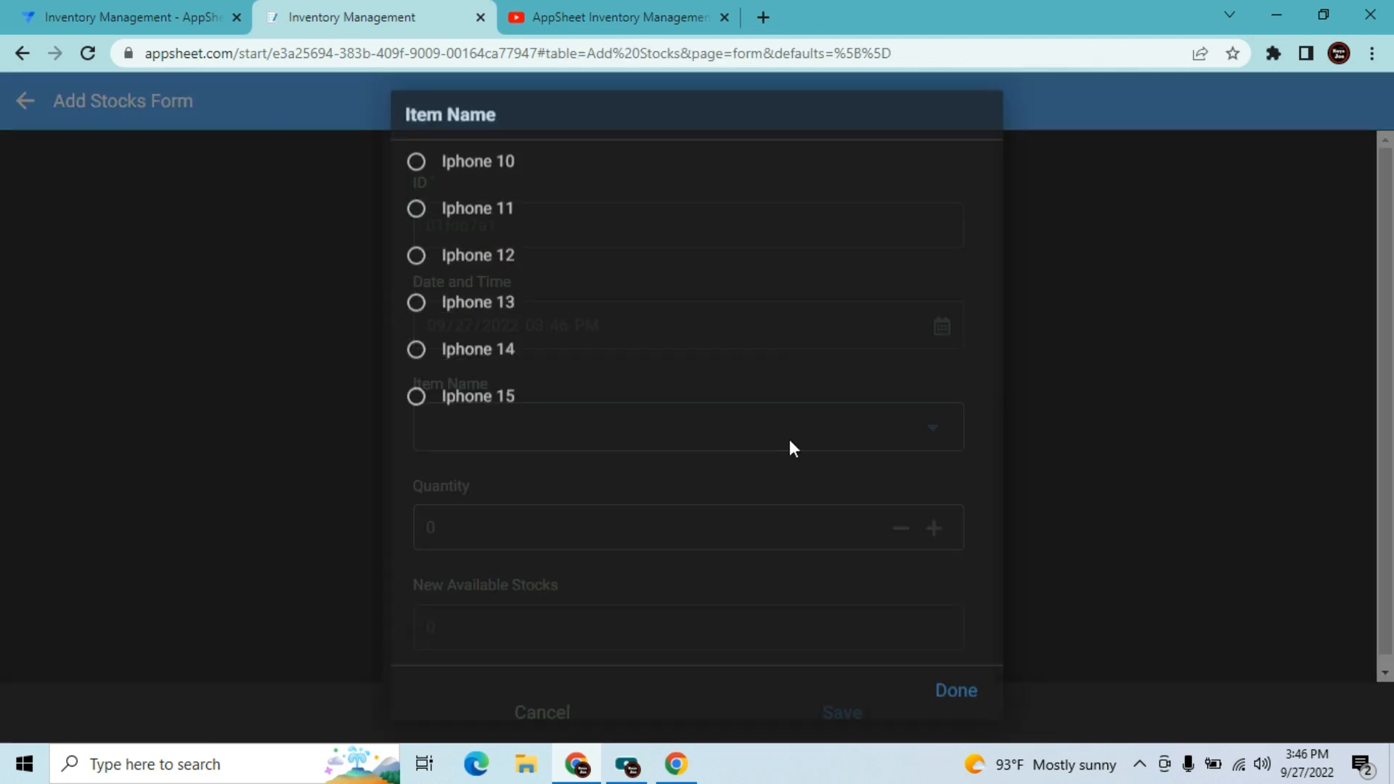
left_click(554, 423)
left_click(501, 609)
type("1")
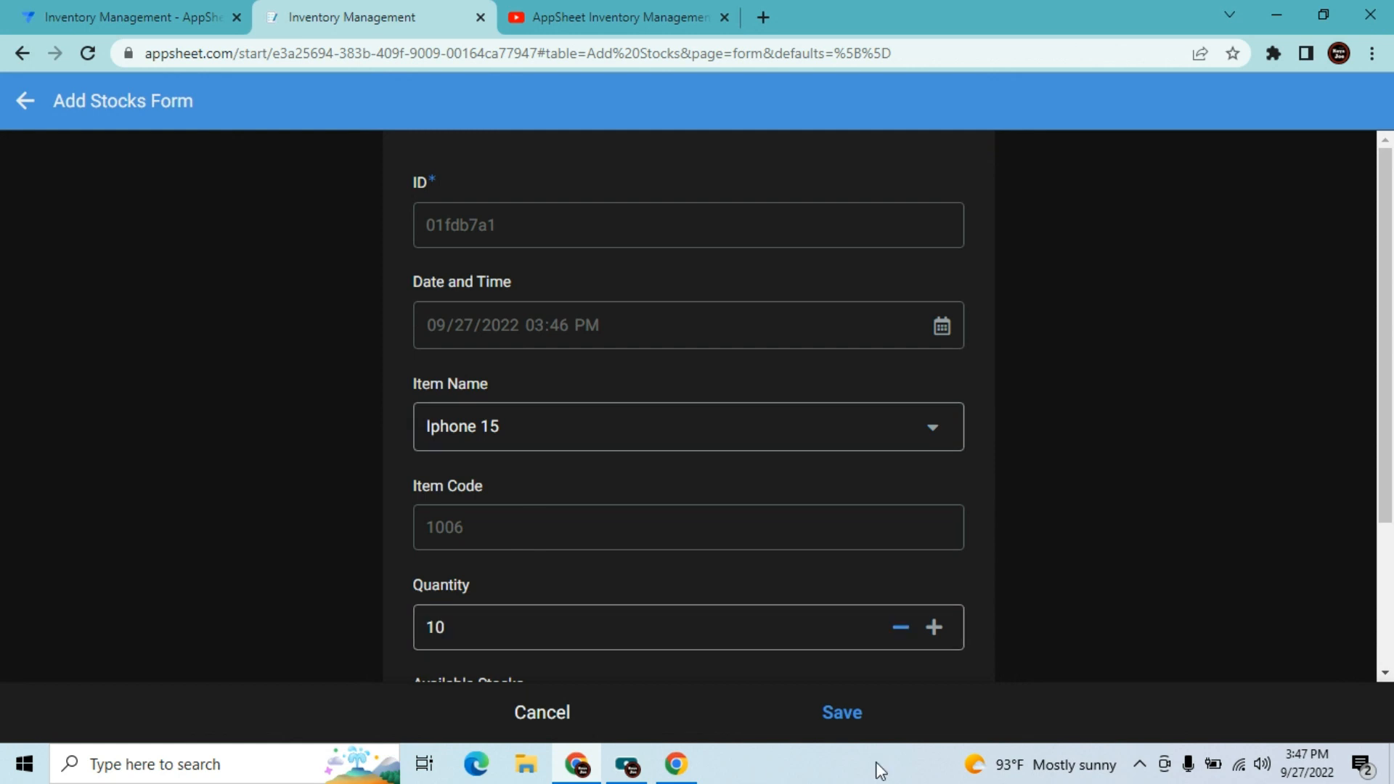
scroll(1387, 366, "down", 3)
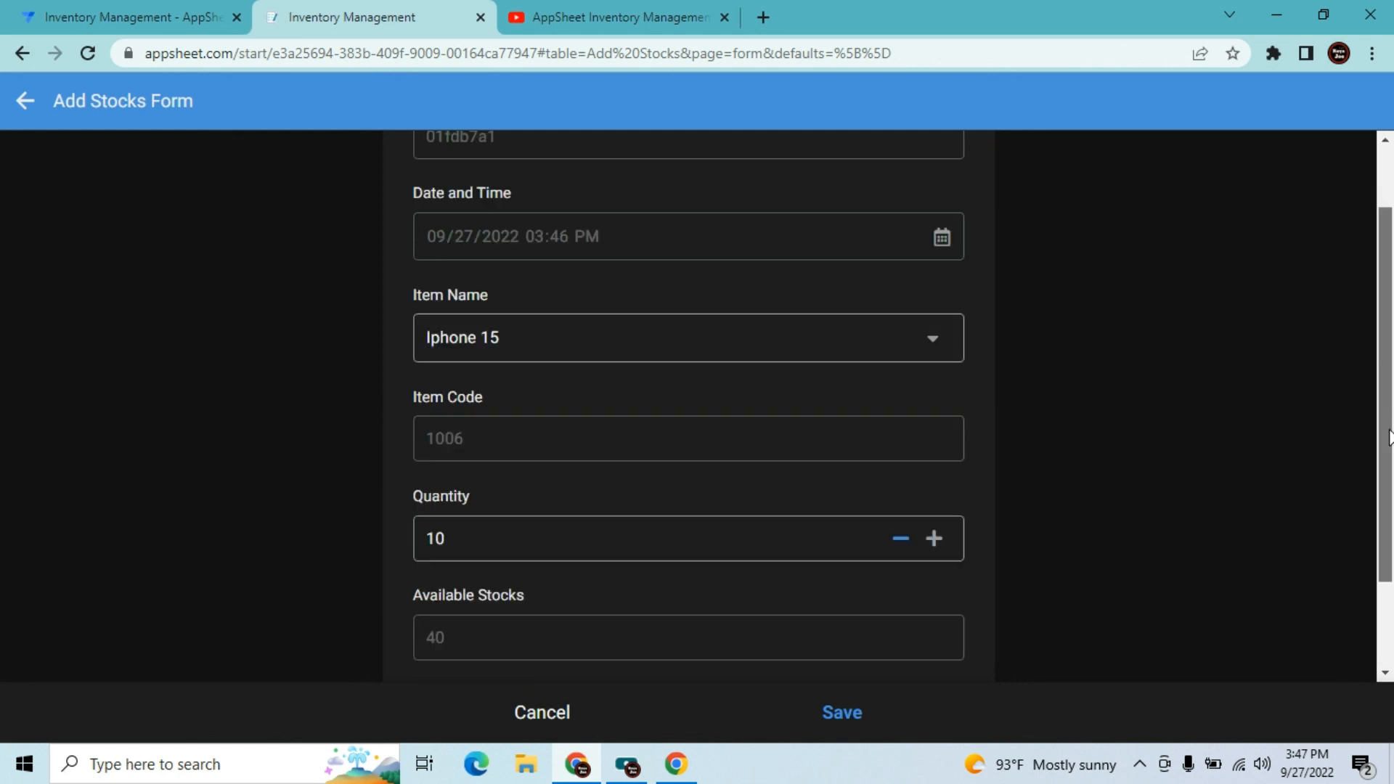
left_click(834, 725)
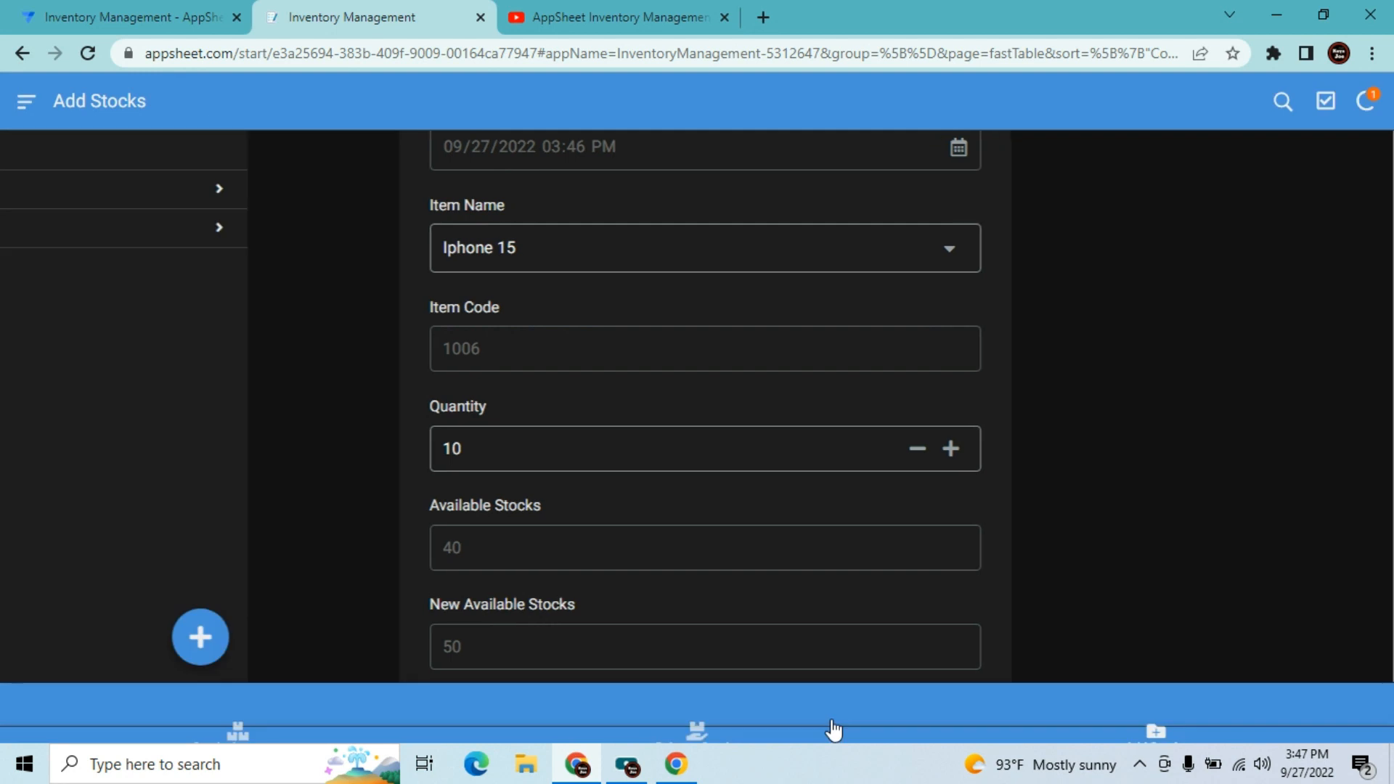
left_click(251, 709)
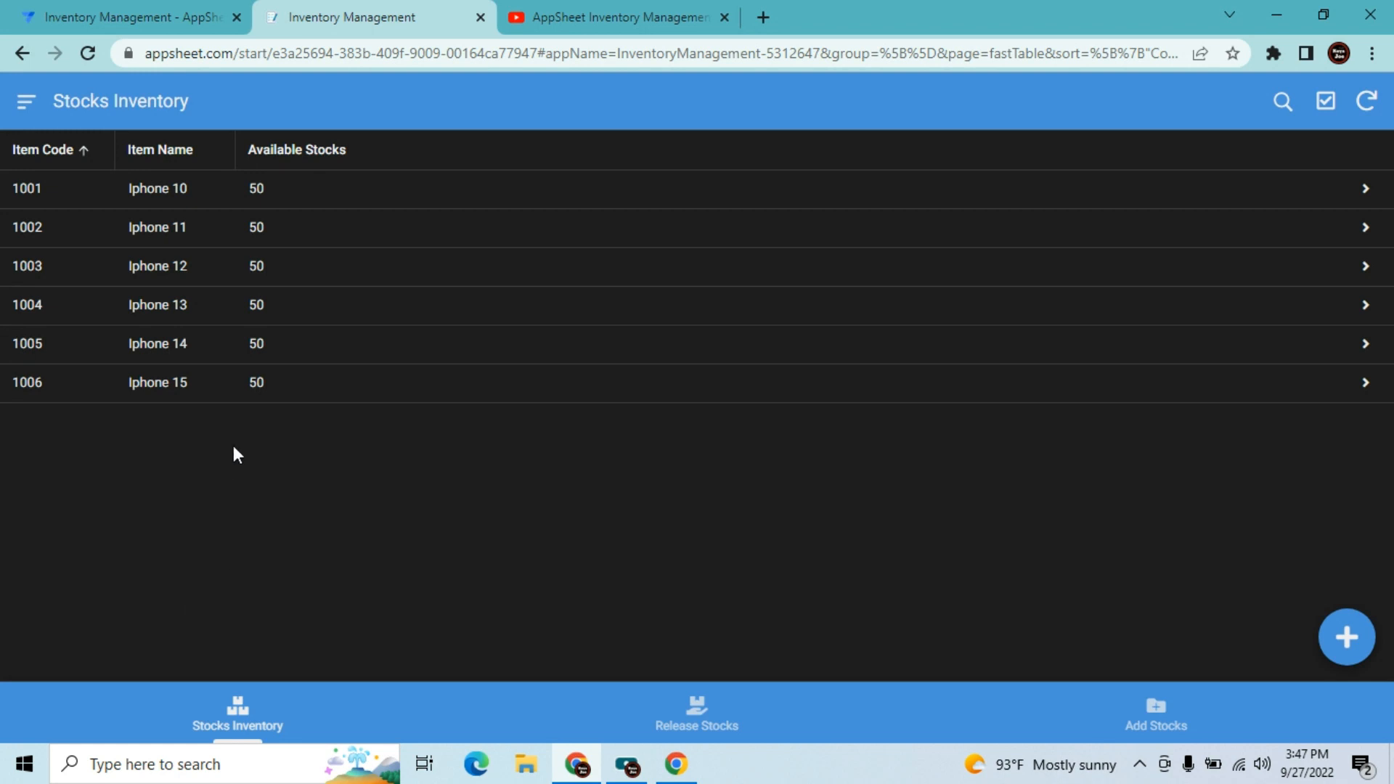
- Review the Release Stocks records, including the details of the quantity 20 release, and return to the Stocks Inventory
left_click(699, 737)
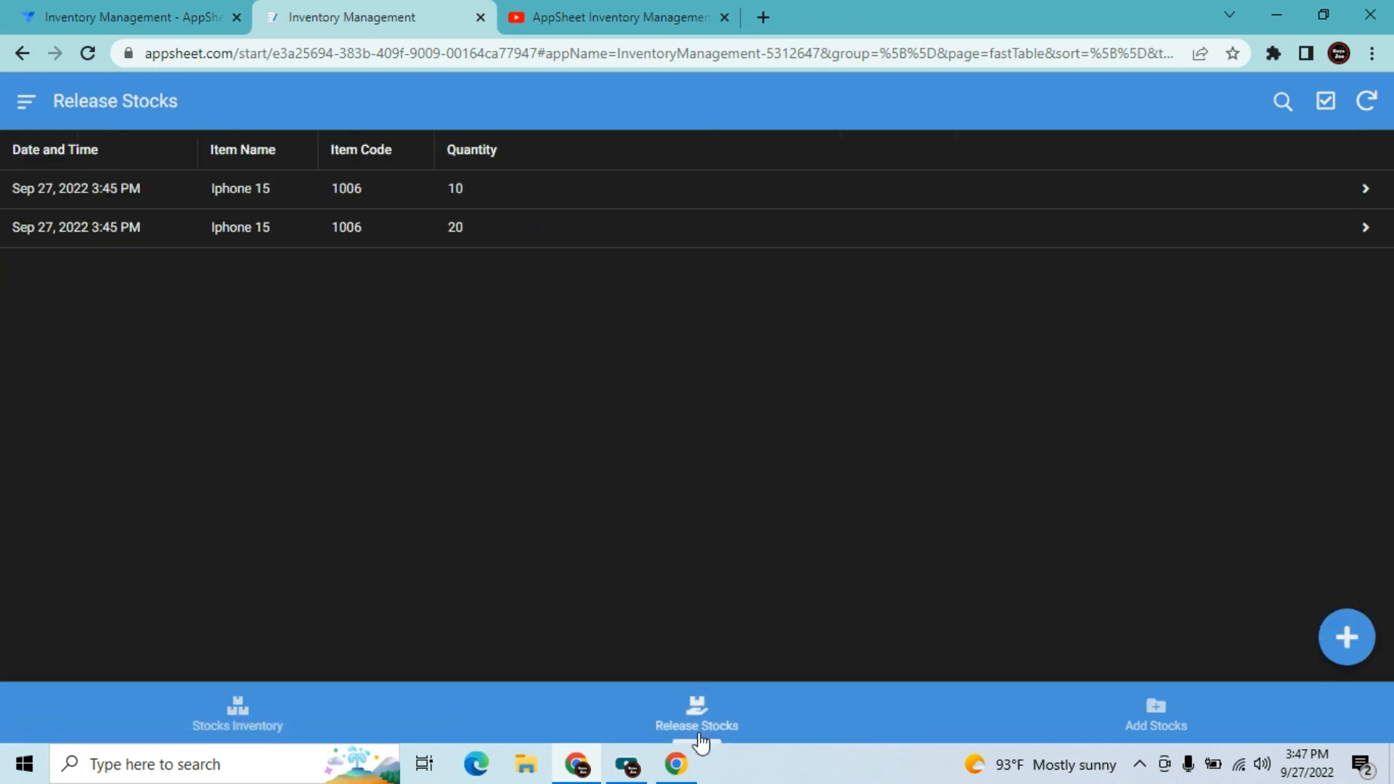
left_click(491, 229)
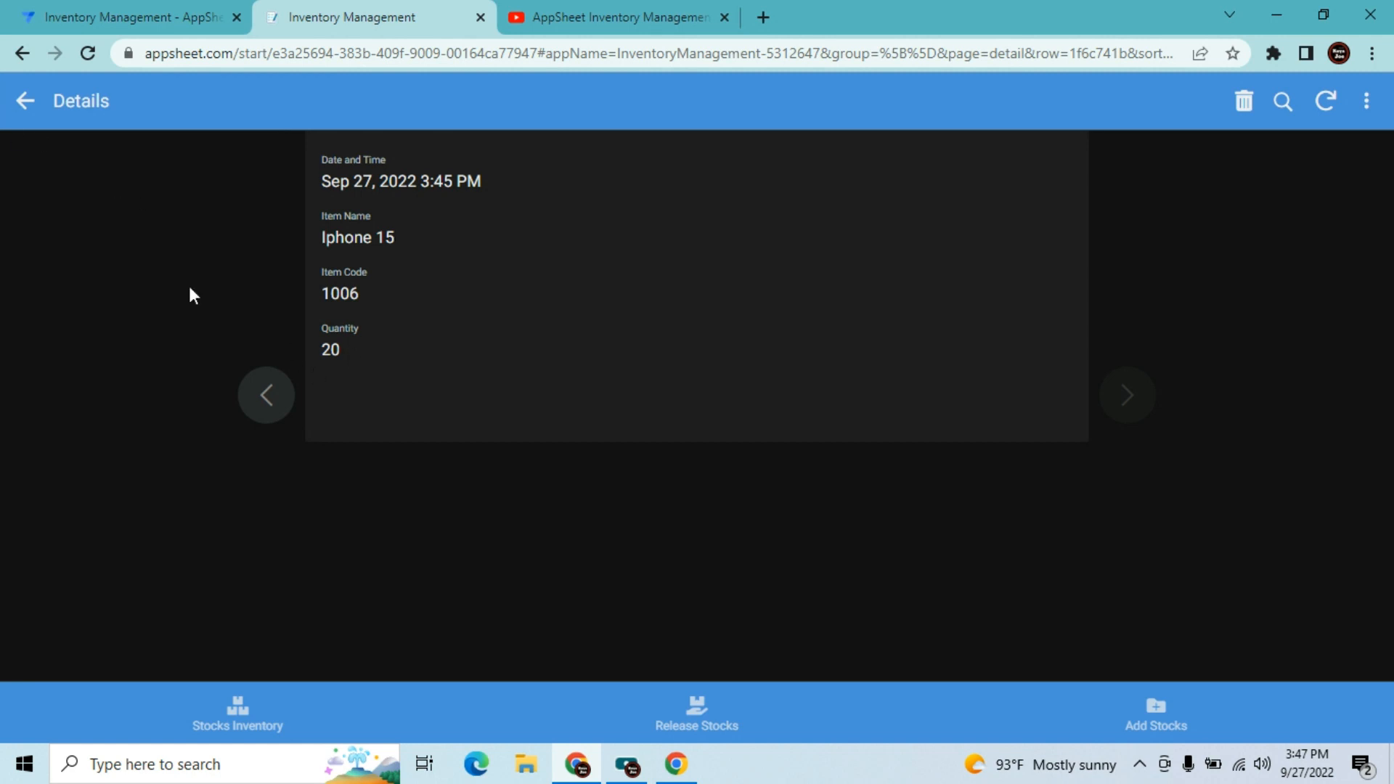
left_click(28, 115)
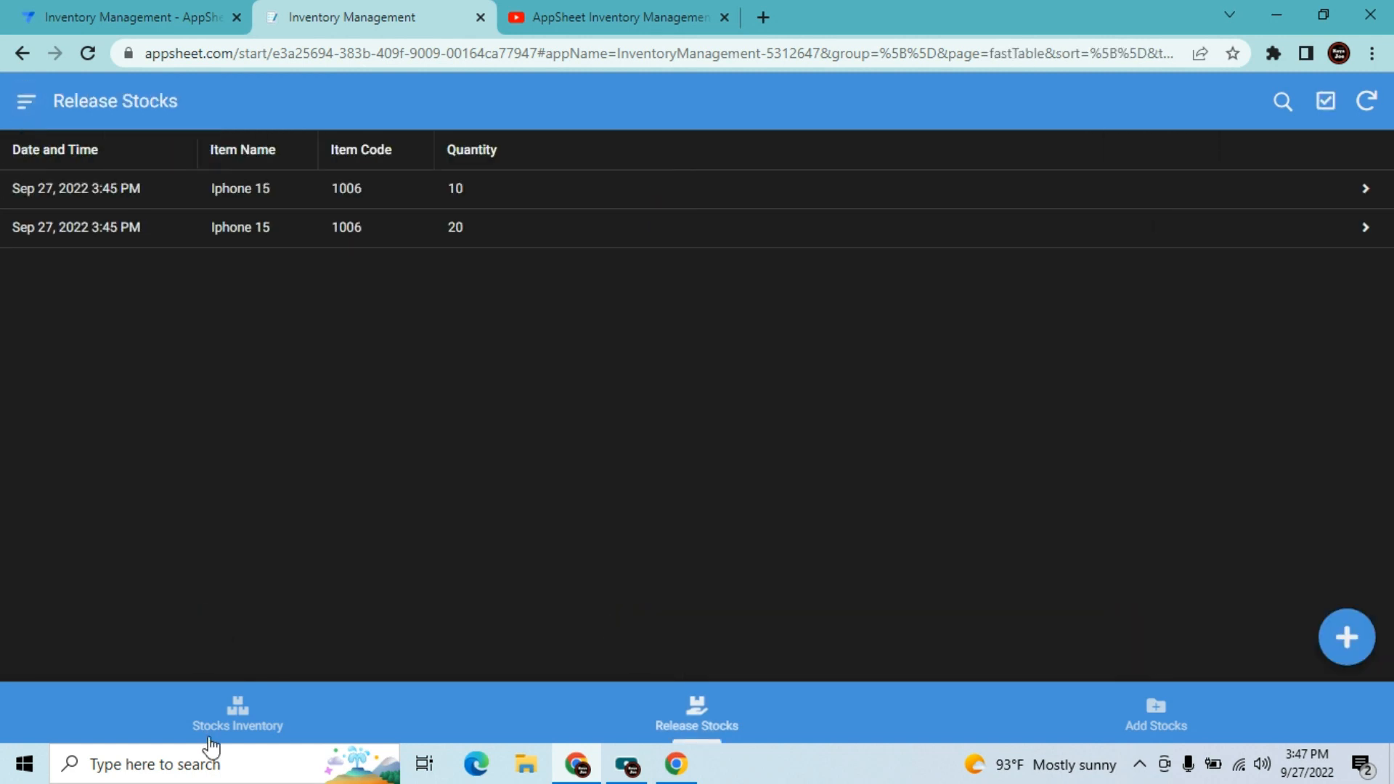
left_click(227, 715)
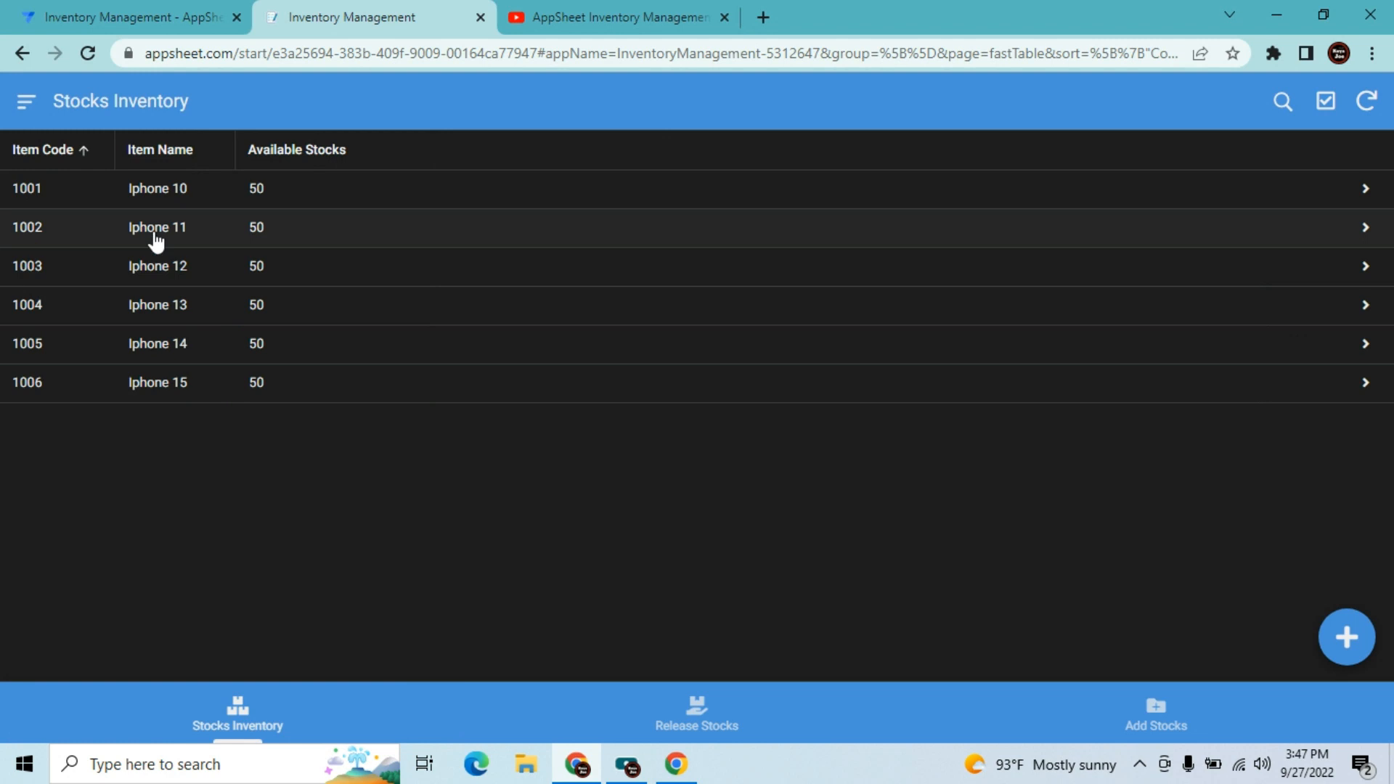
- Delete both Iphone 15 records from the Add Stocks view
left_click(1105, 726)
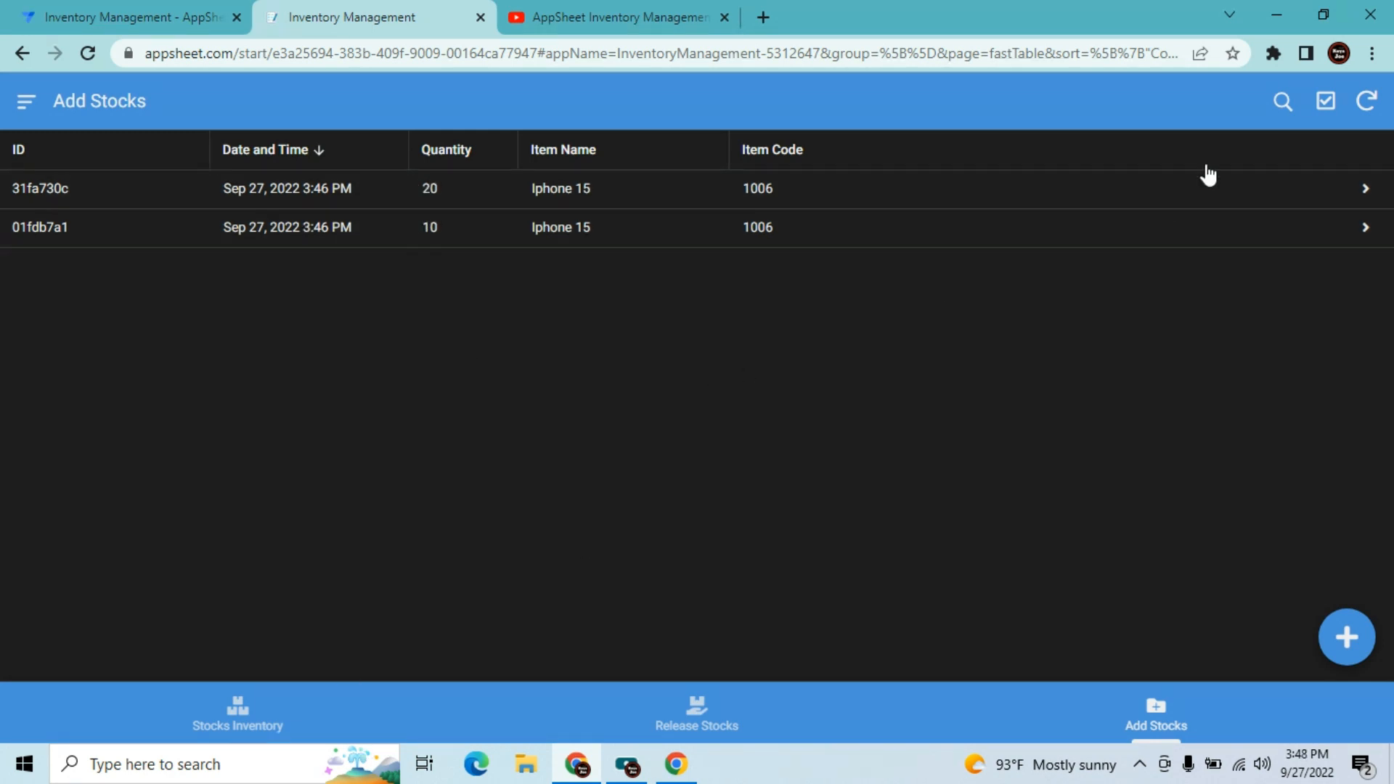
left_click(1325, 102)
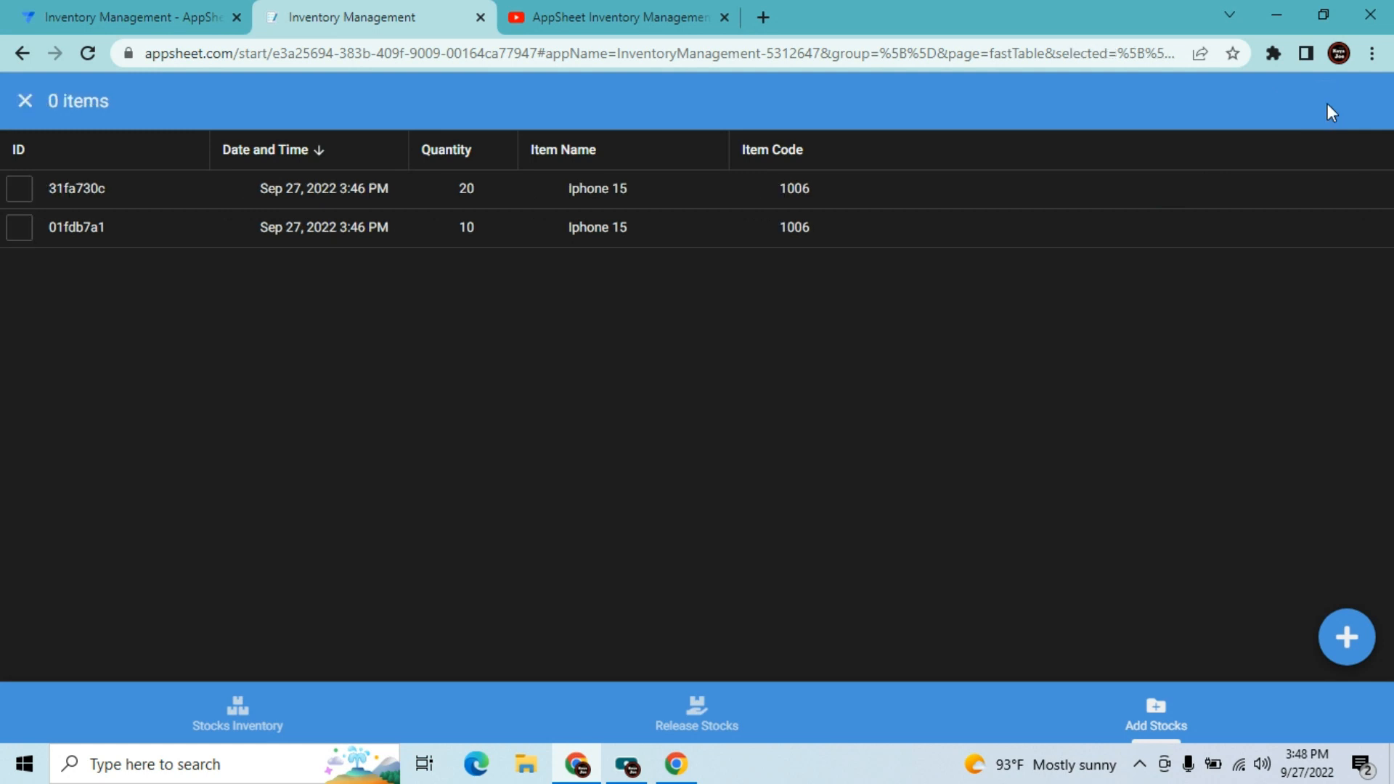
left_click(20, 188)
left_click(20, 227)
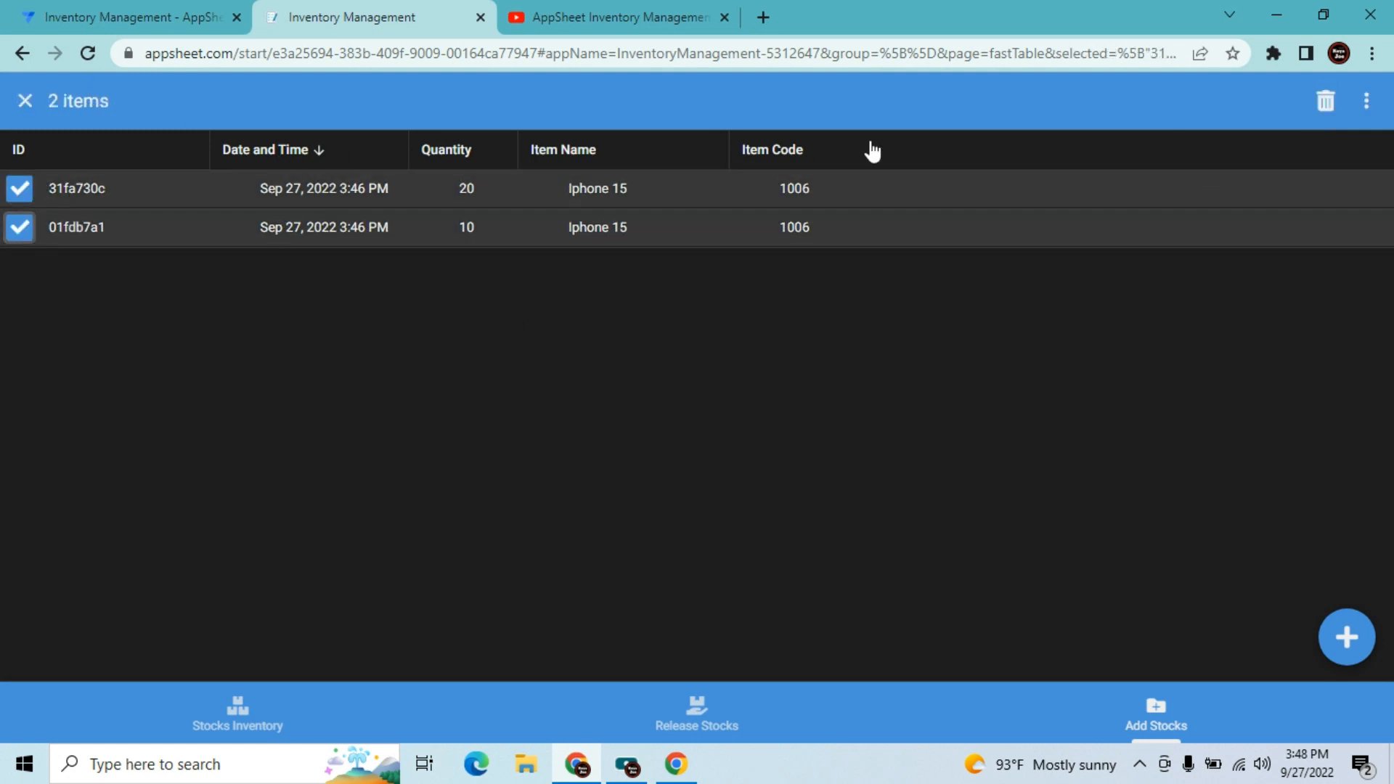
left_click(1325, 104)
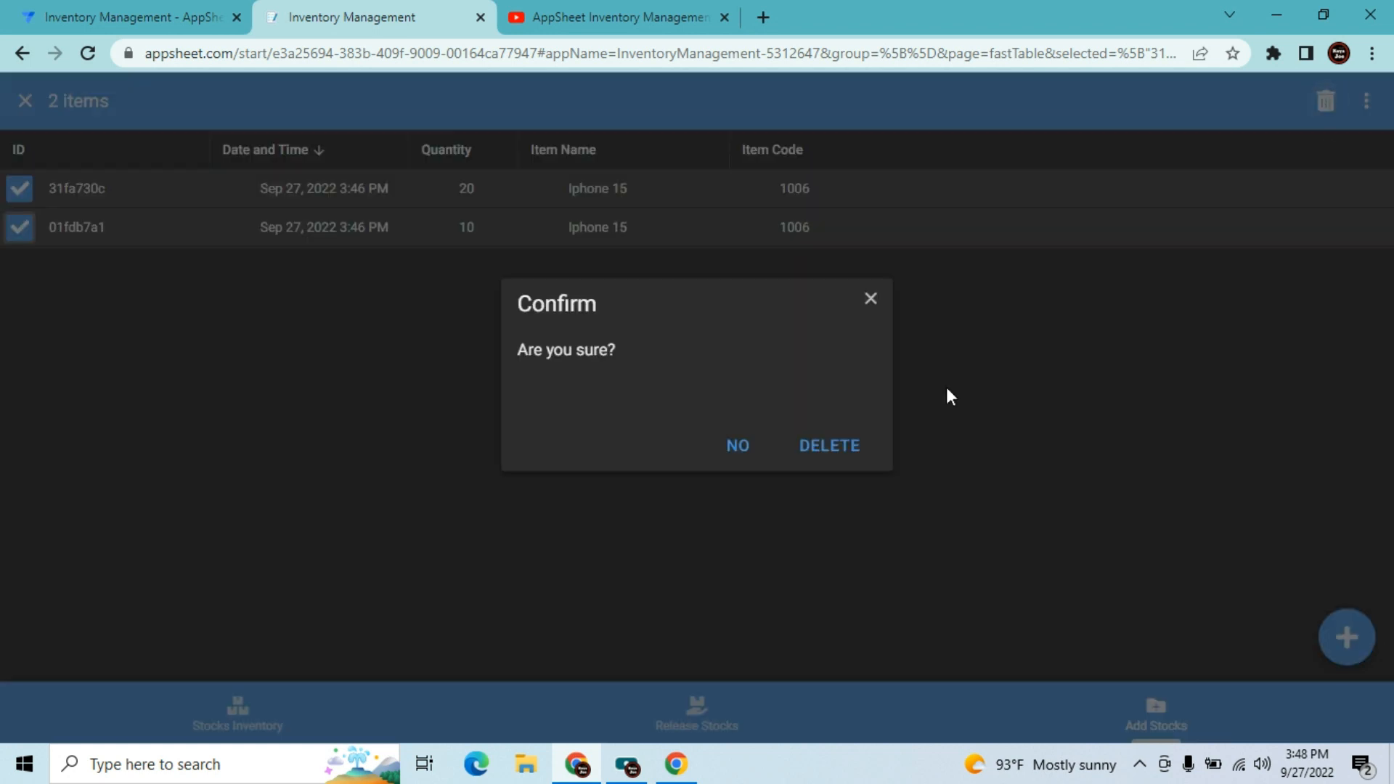
left_click(840, 440)
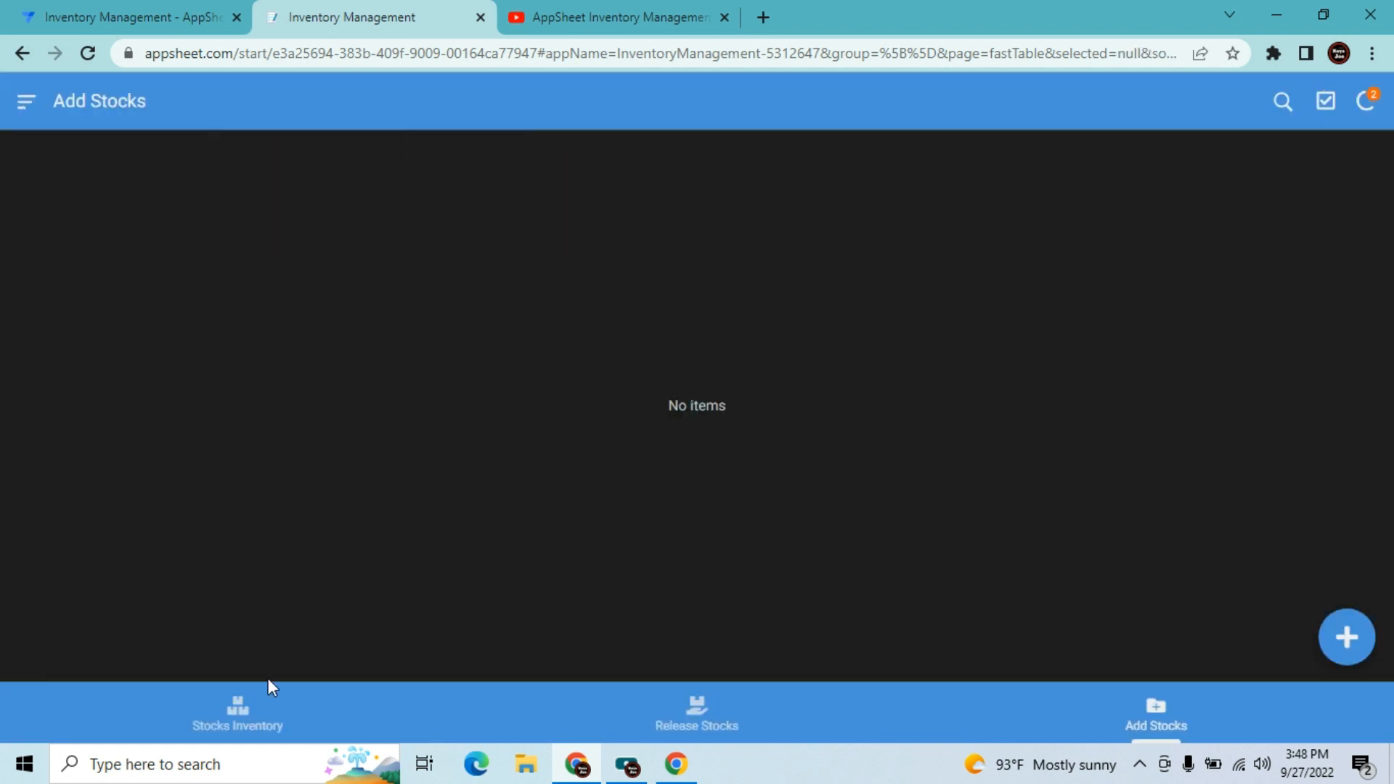
- Check the available stocks in the Stocks Inventory and the remaining records in the Release Stocks view
left_click(242, 732)
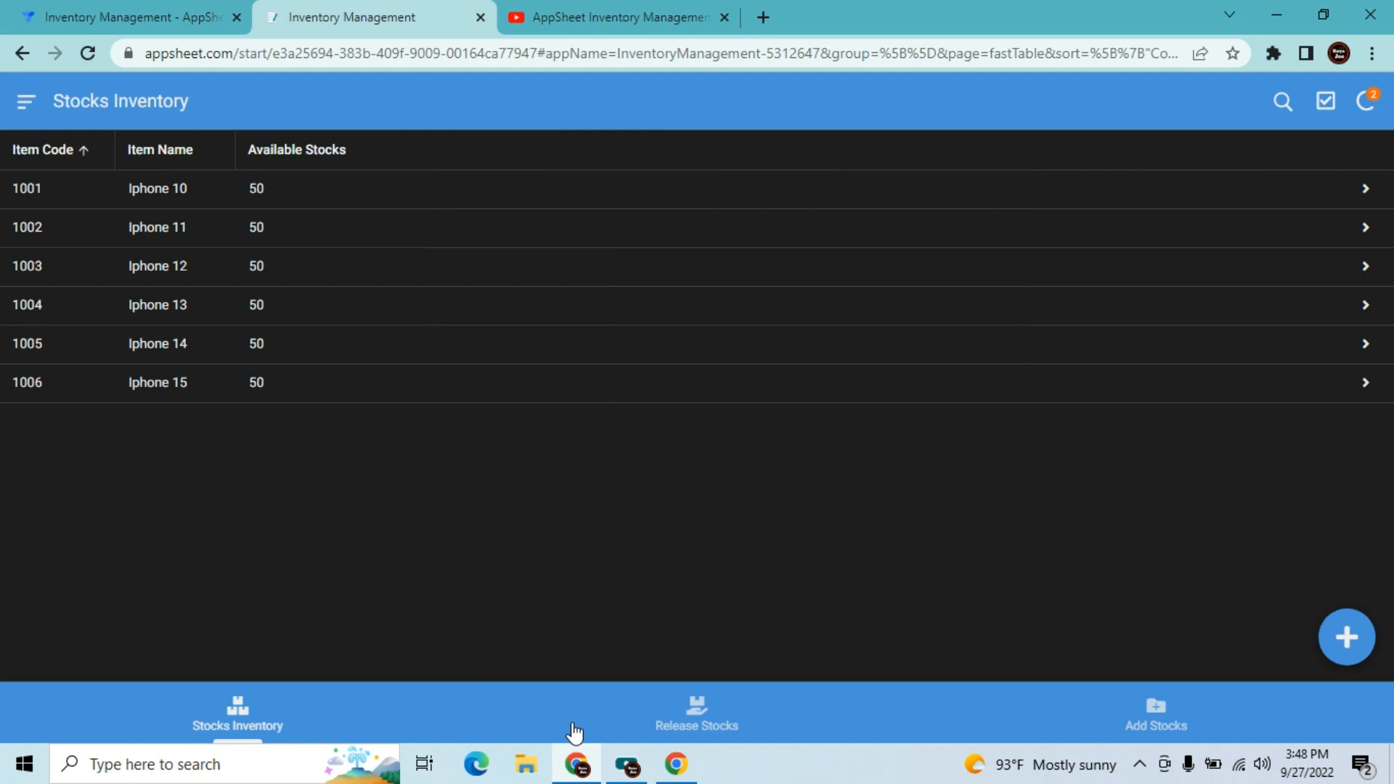
left_click(703, 721)
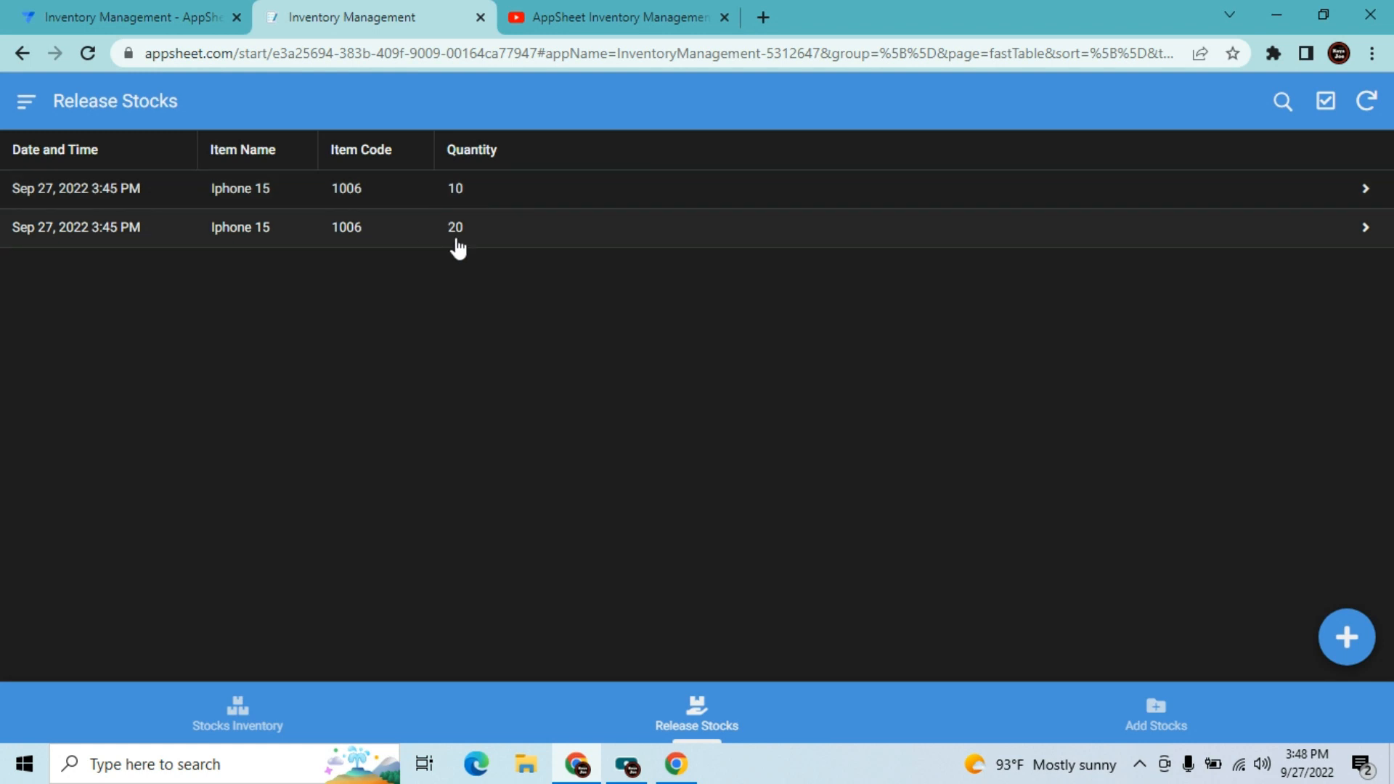
- Delete the quantity 20 Iphone 15 record from the Release Stocks view and check its available stock in the Stocks Inventory
left_click(246, 722)
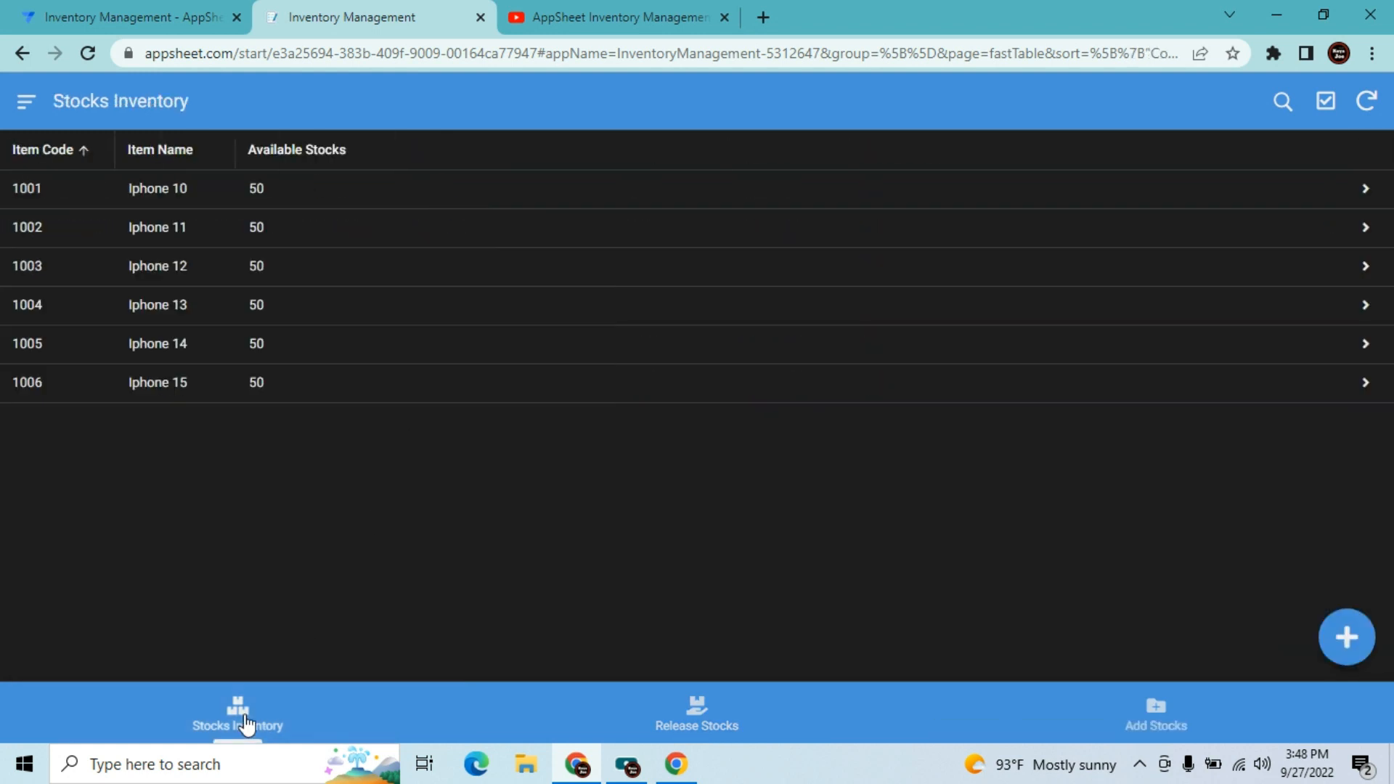
left_click(709, 724)
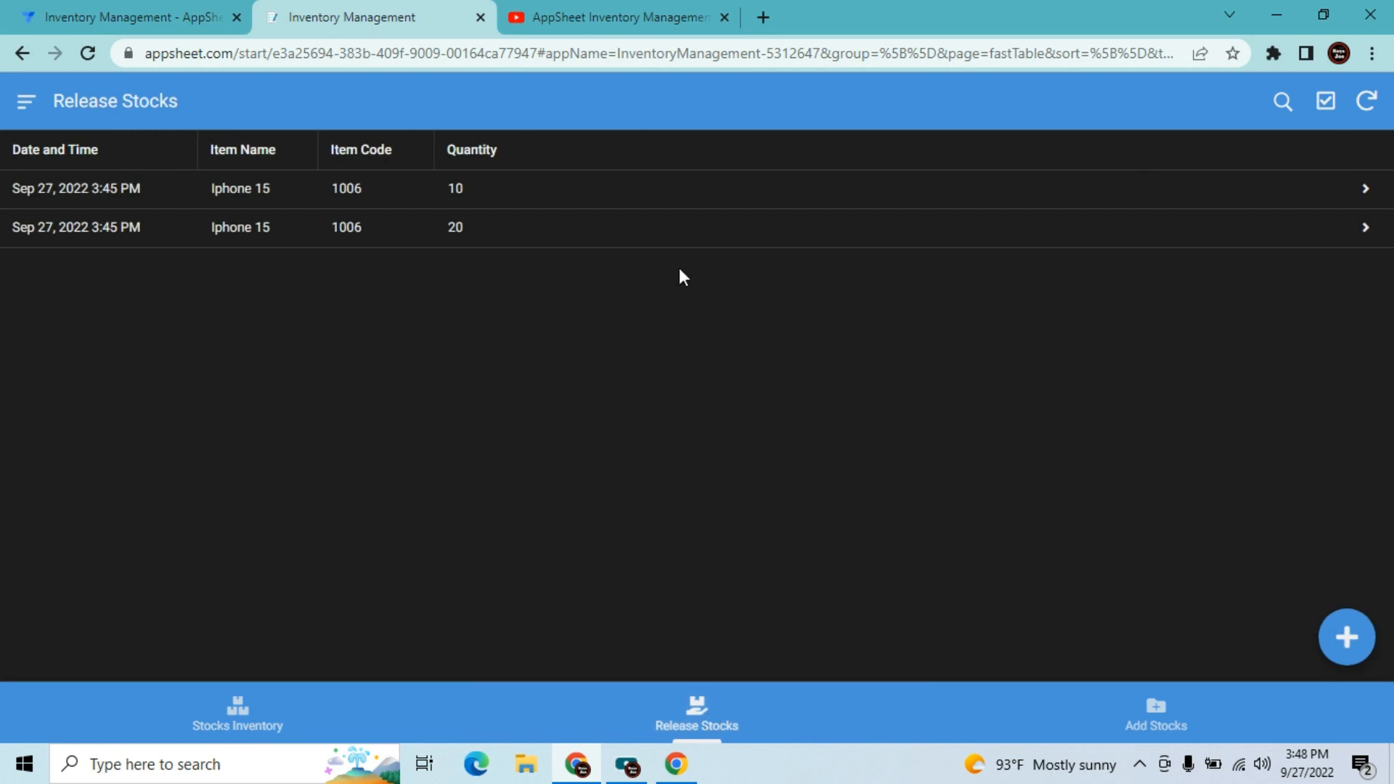
left_click(665, 238)
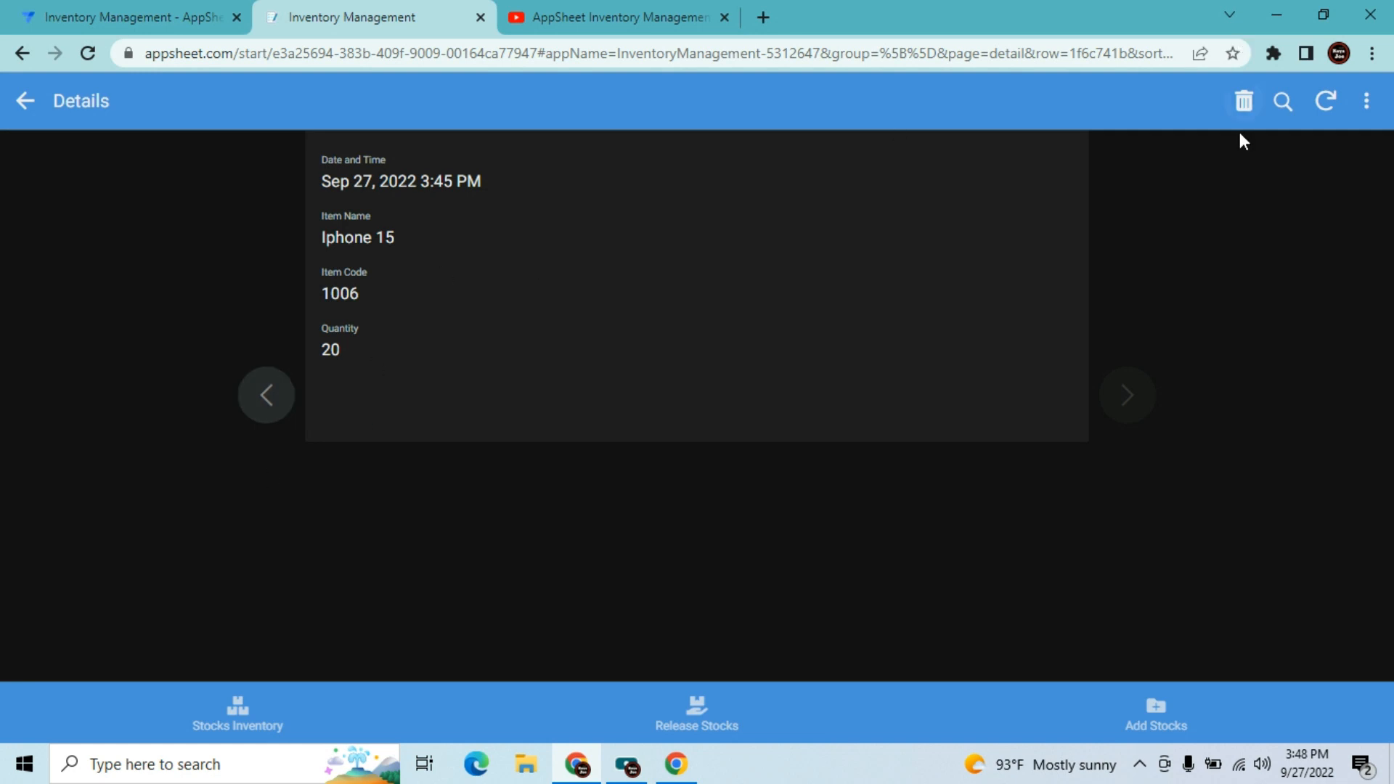
left_click(1243, 101)
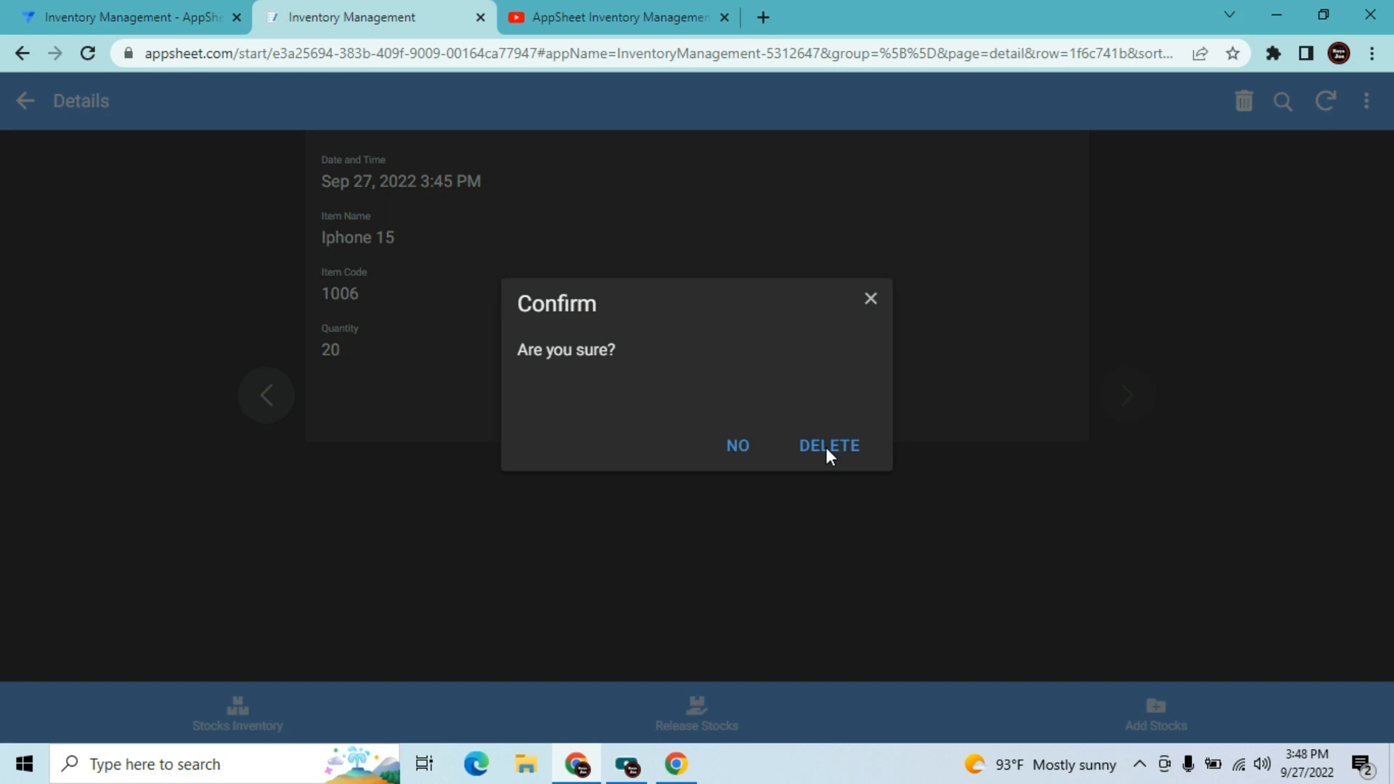
left_click(826, 446)
left_click(242, 733)
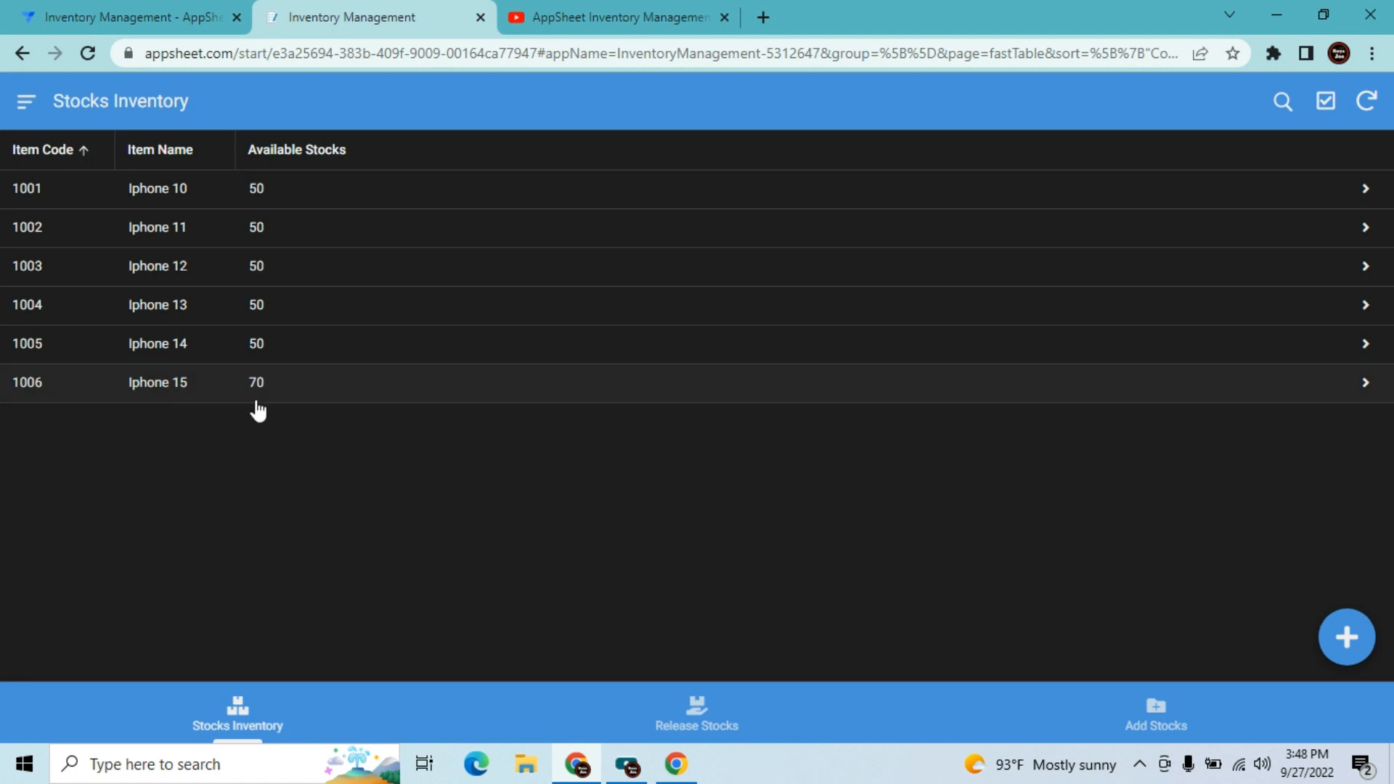
- Save a new Release Stocks record for Iphone 15 with quantity 20
left_click(683, 720)
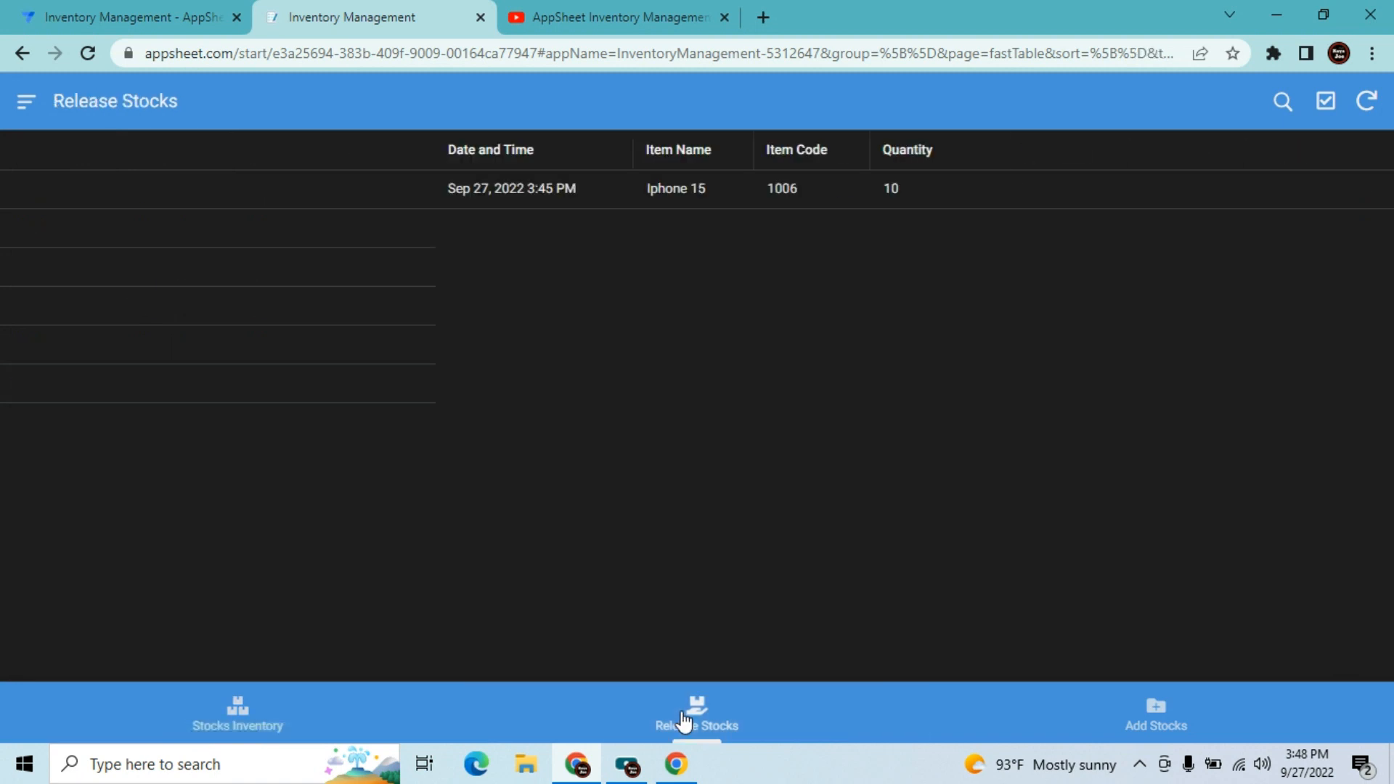
left_click(1345, 639)
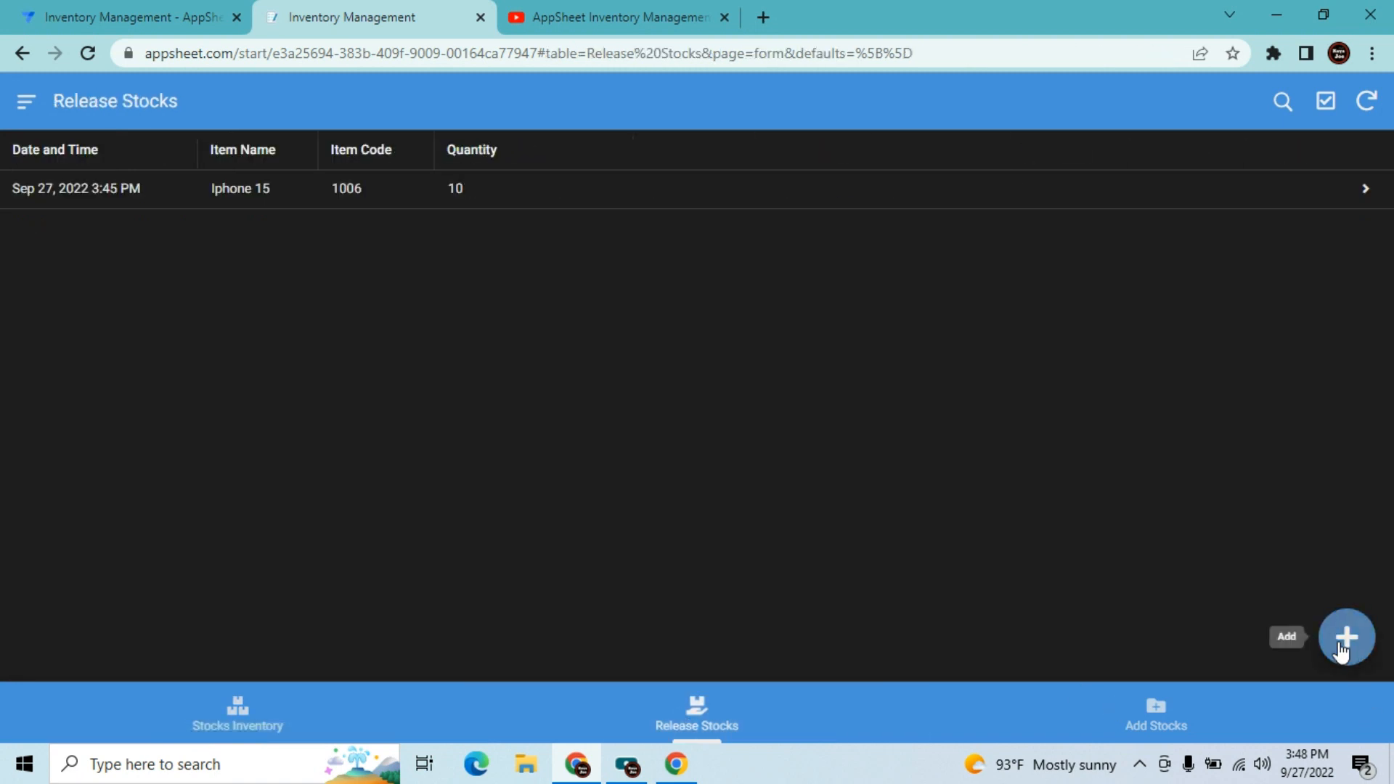
left_click(839, 326)
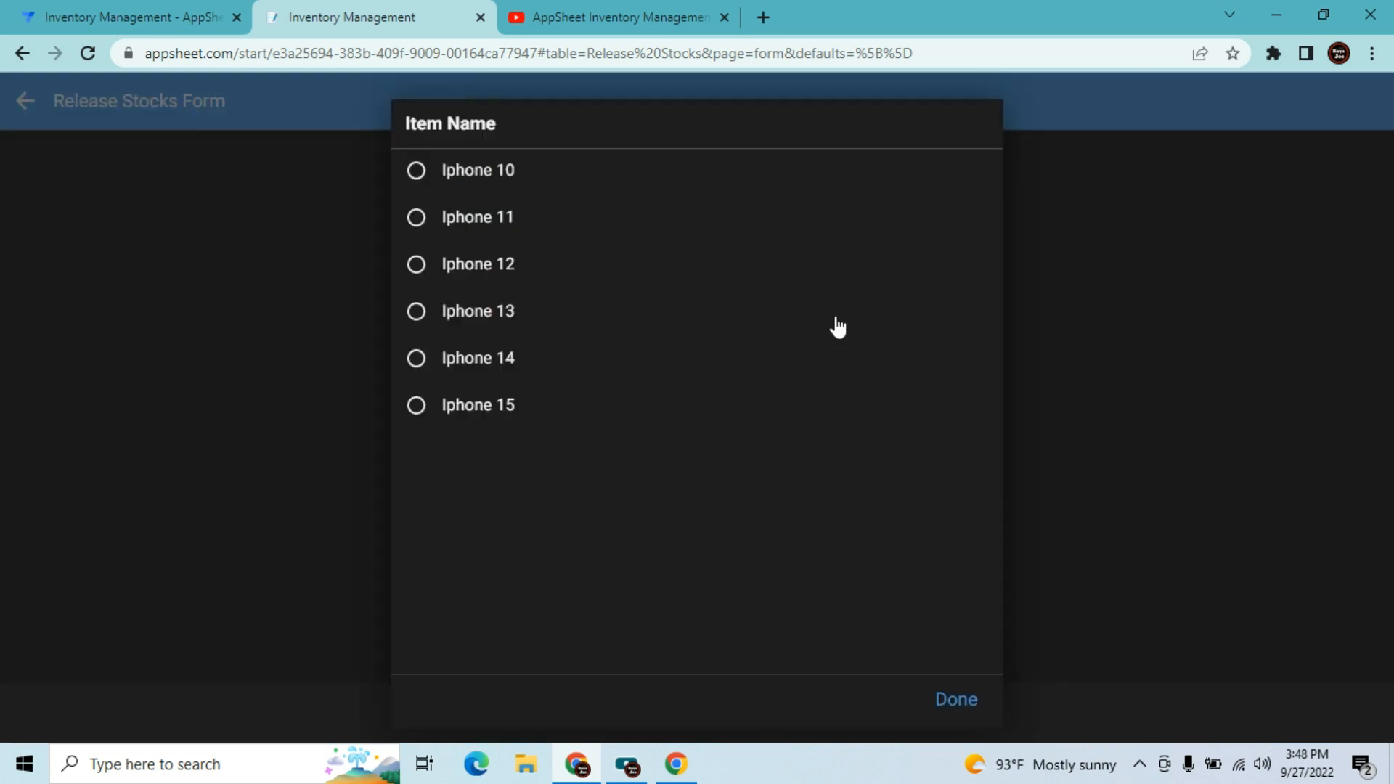
left_click(523, 417)
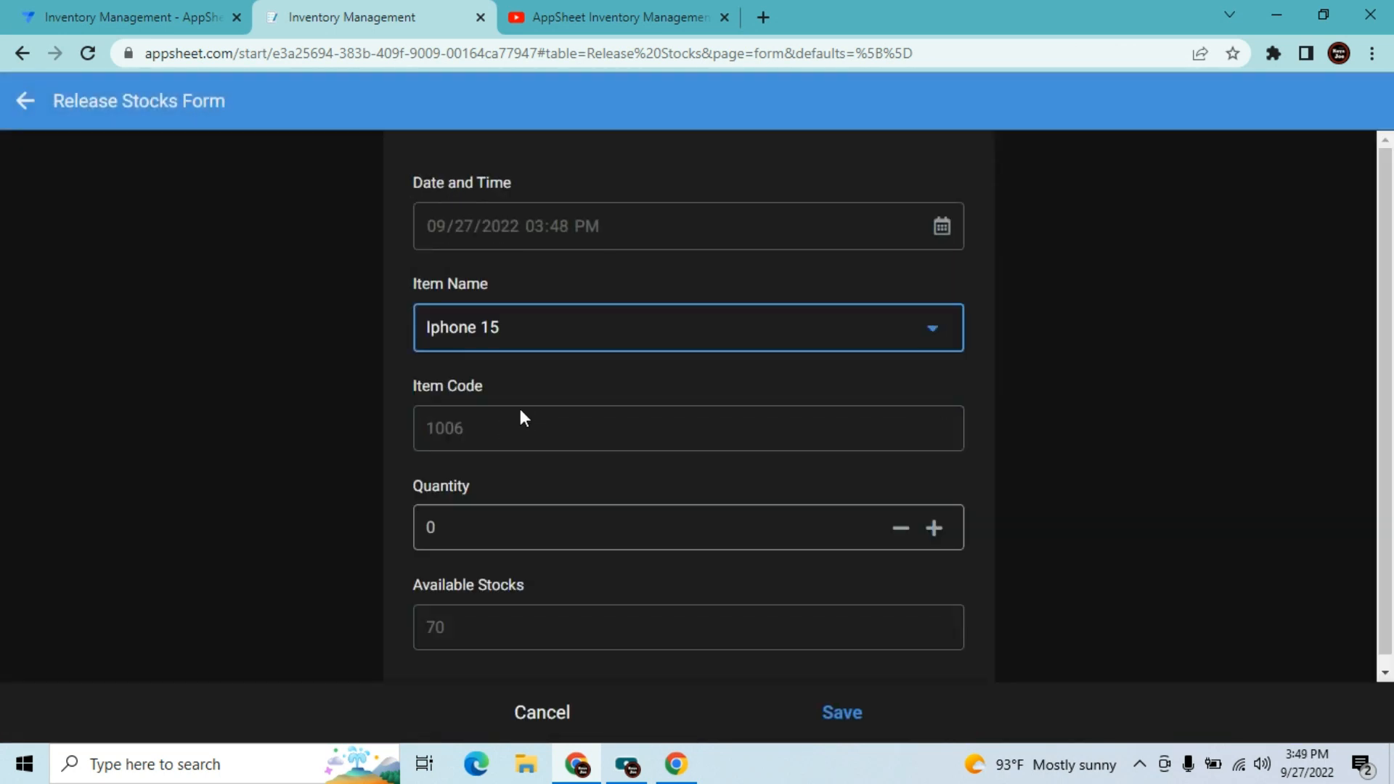
left_click(480, 535)
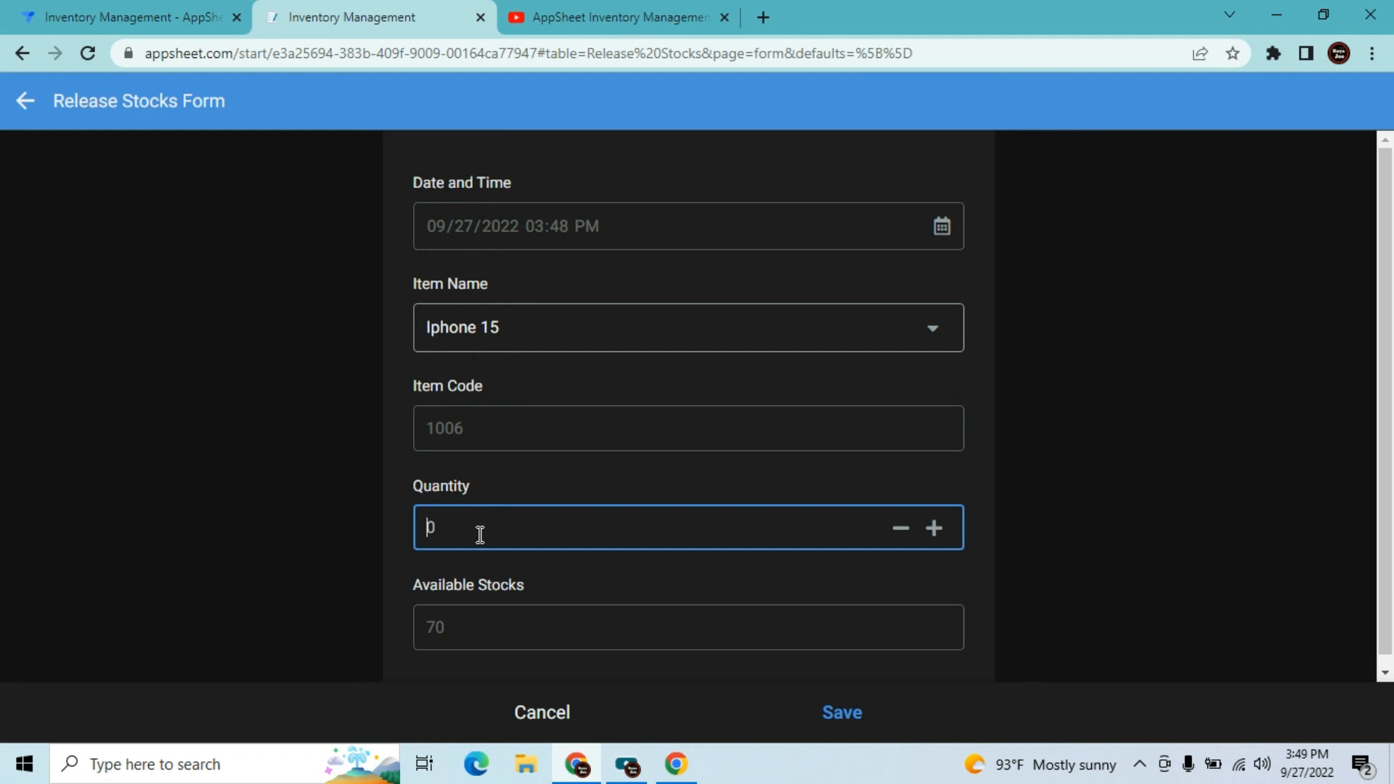
type("20")
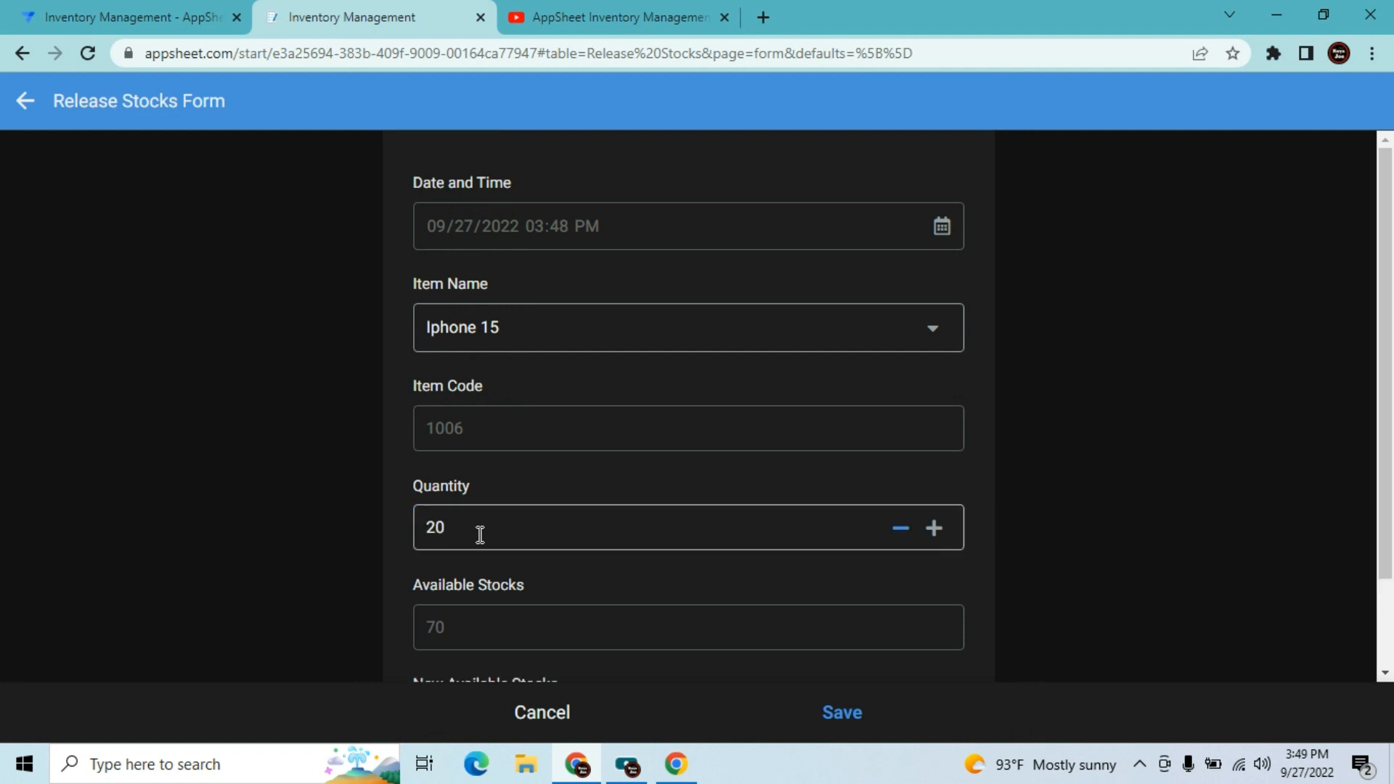
left_click(840, 714)
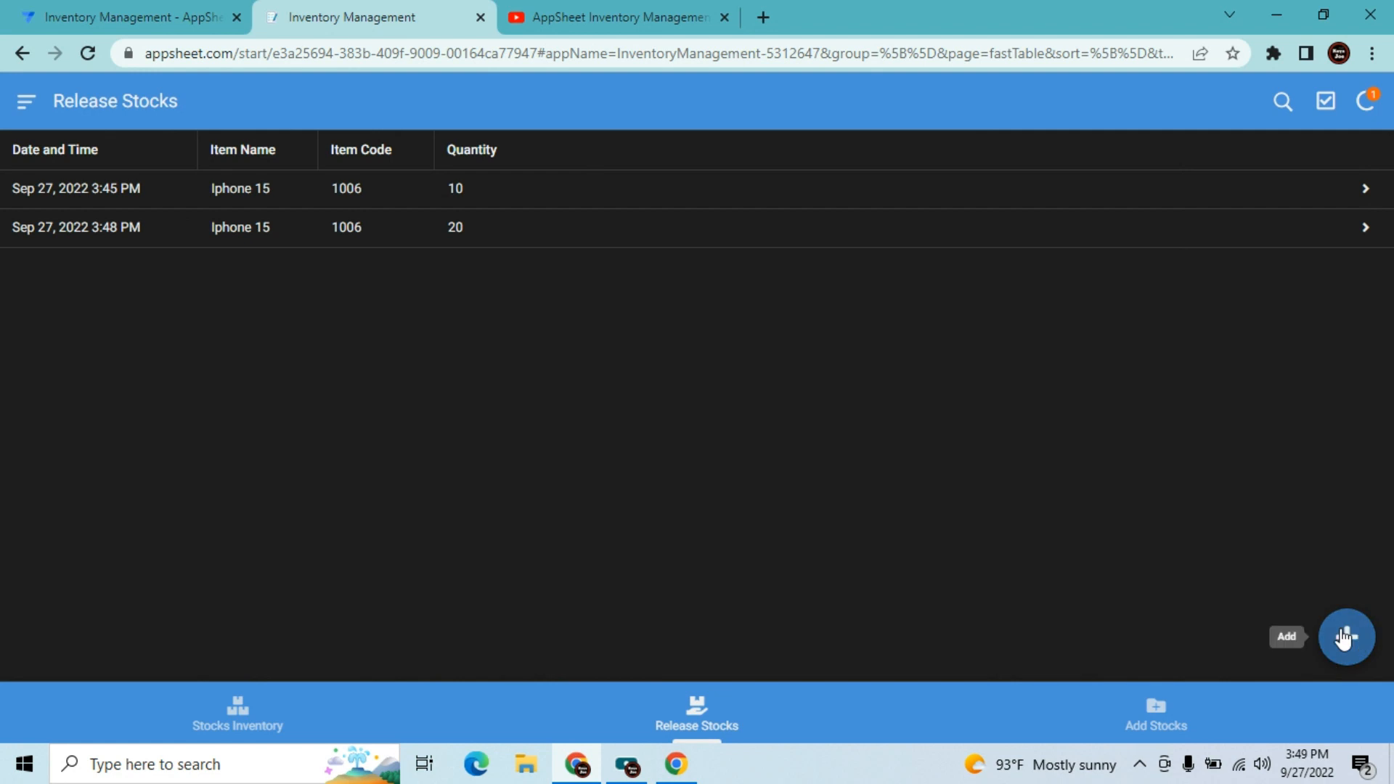
- Save a second Release Stocks record for Iphone 15 with quantity 20, and check its available stock in the Stocks Inventory
left_click(1346, 637)
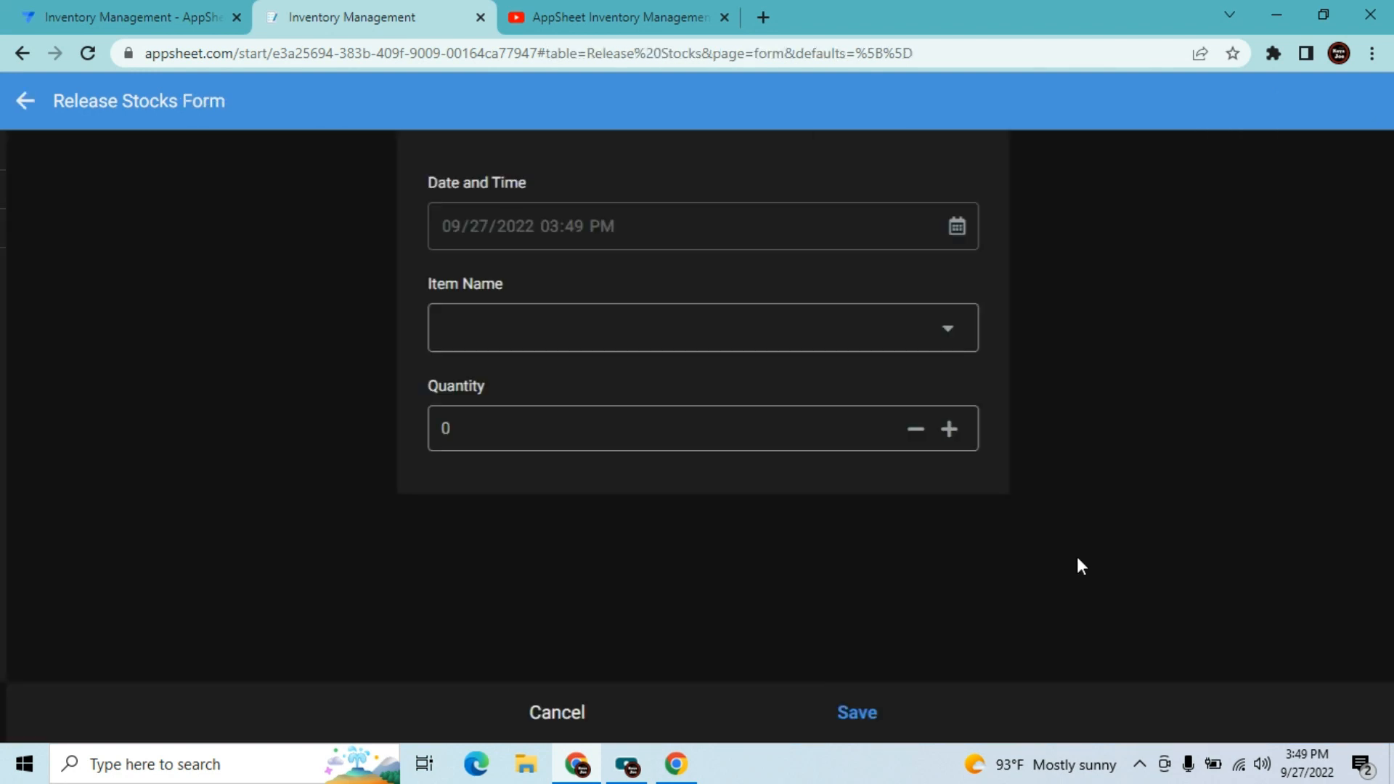
left_click(678, 338)
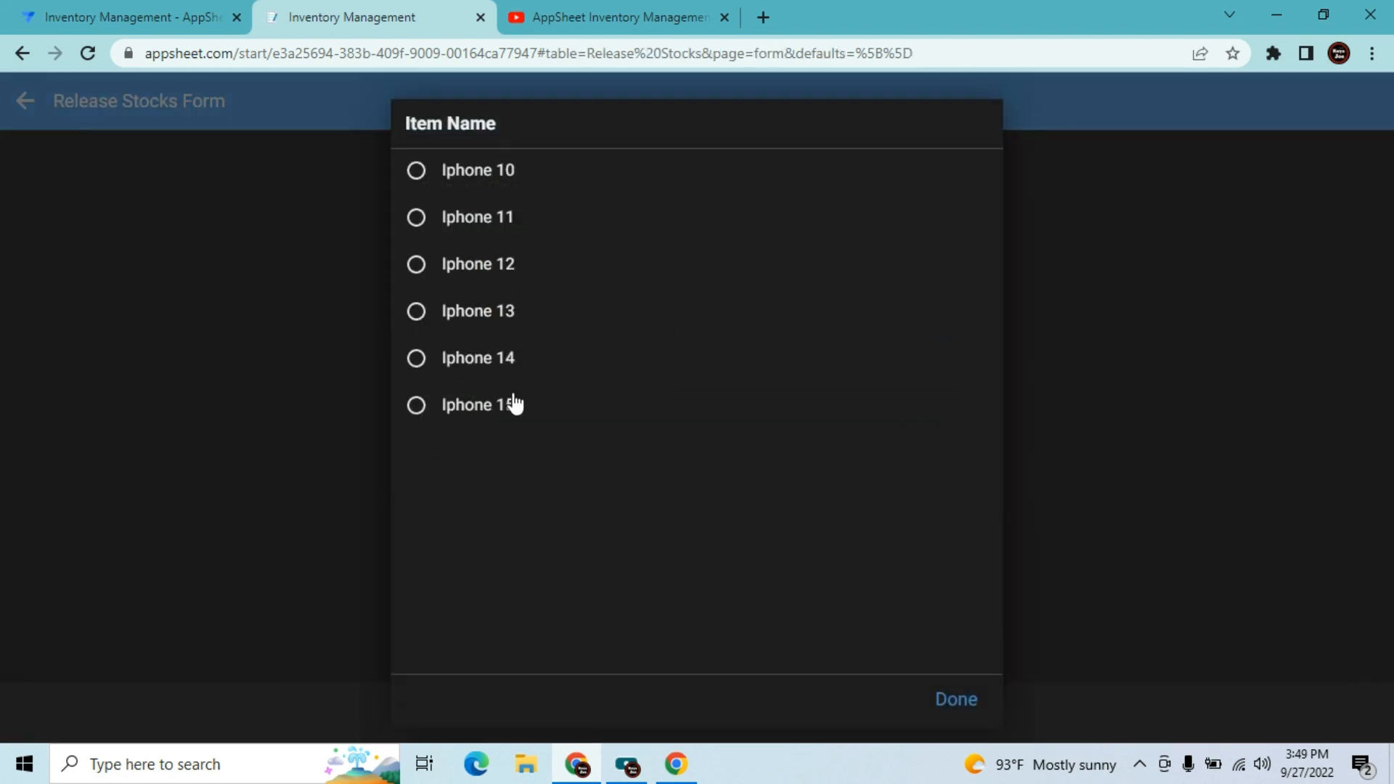
left_click(512, 404)
left_click(473, 528)
type("20")
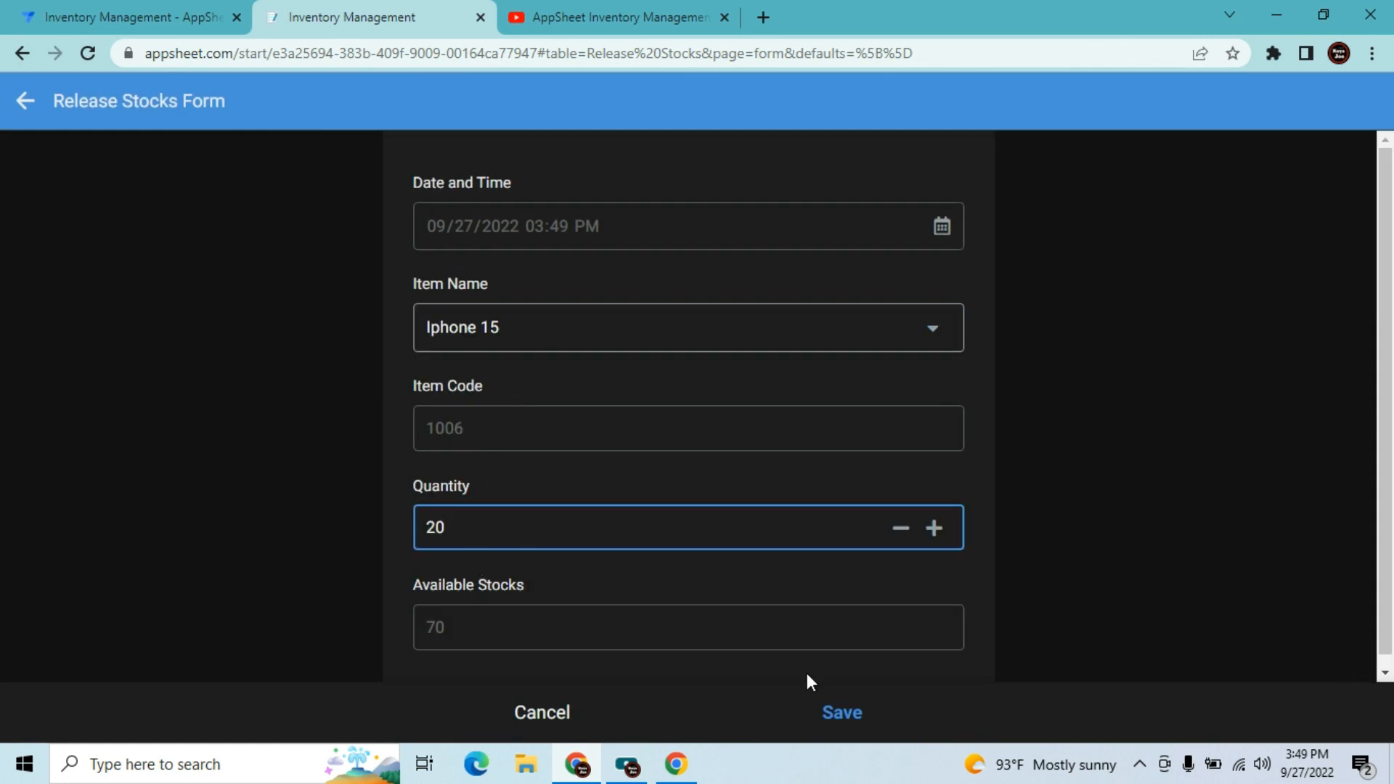
left_click(840, 711)
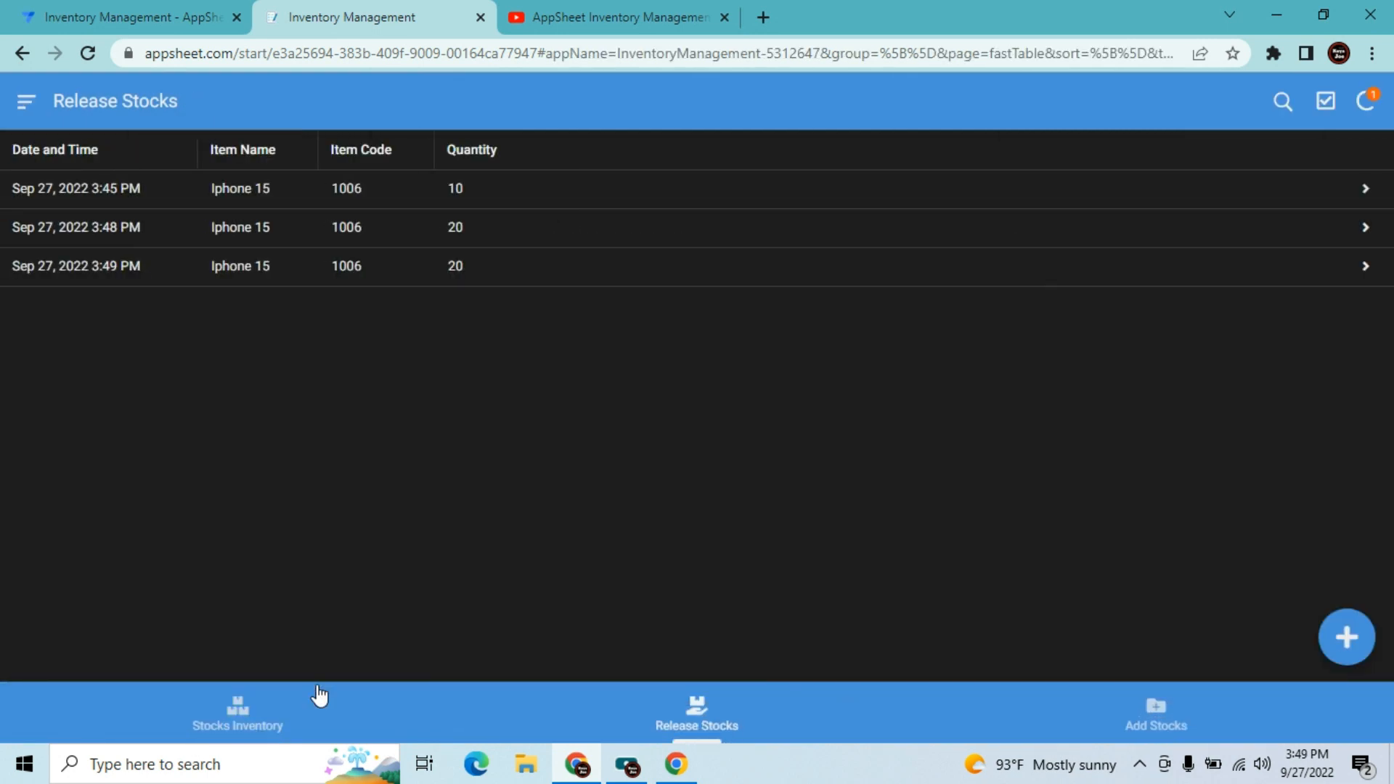
left_click(254, 714)
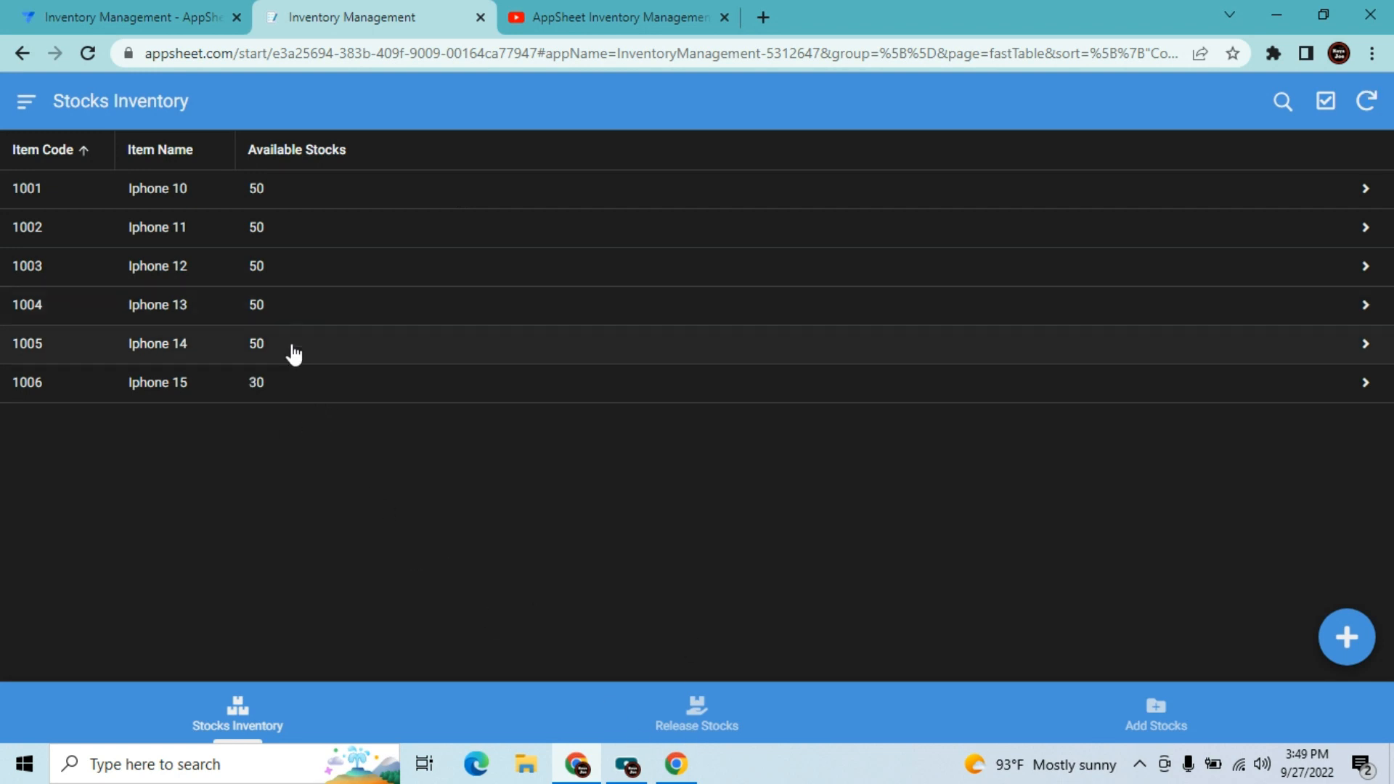
- Save a Release Stocks record for Iphone 15 with quantity 30
left_click(692, 724)
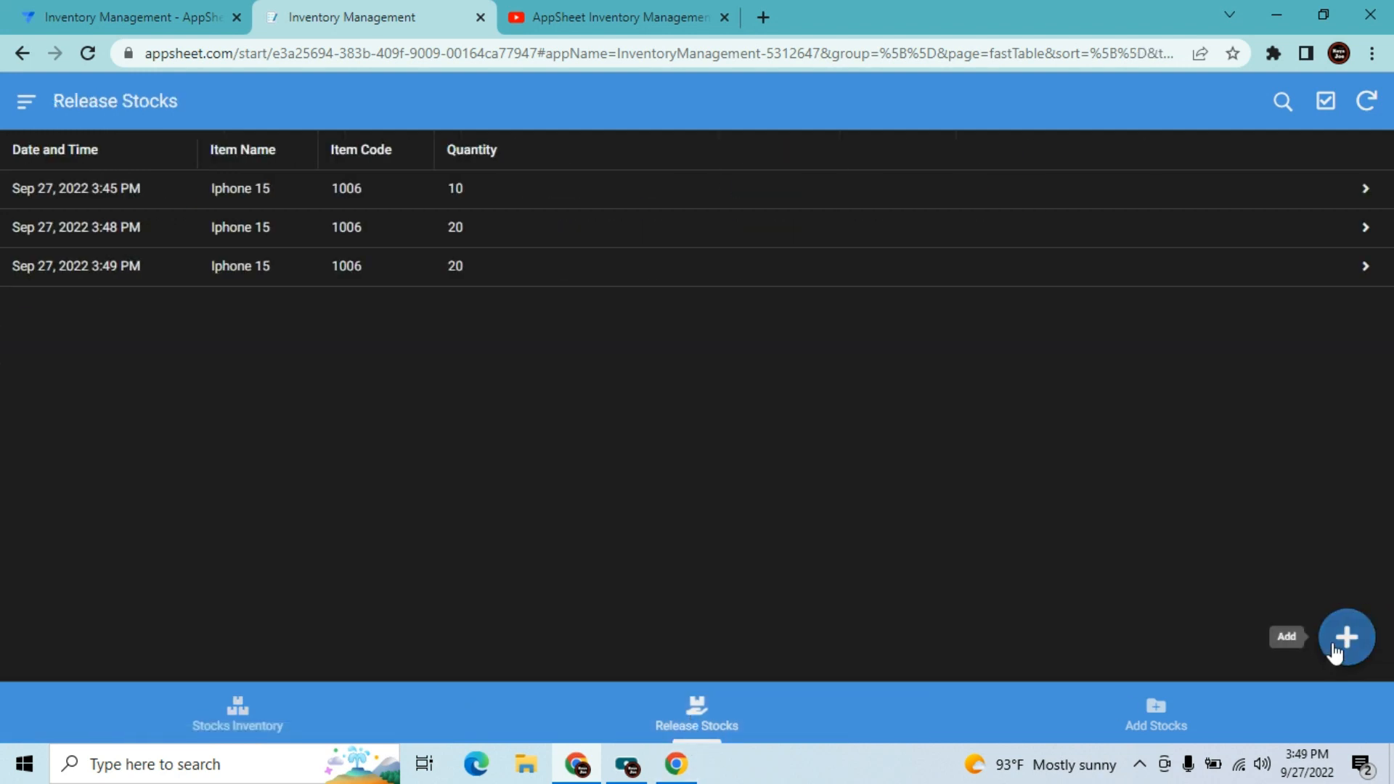
left_click(1339, 647)
left_click(839, 347)
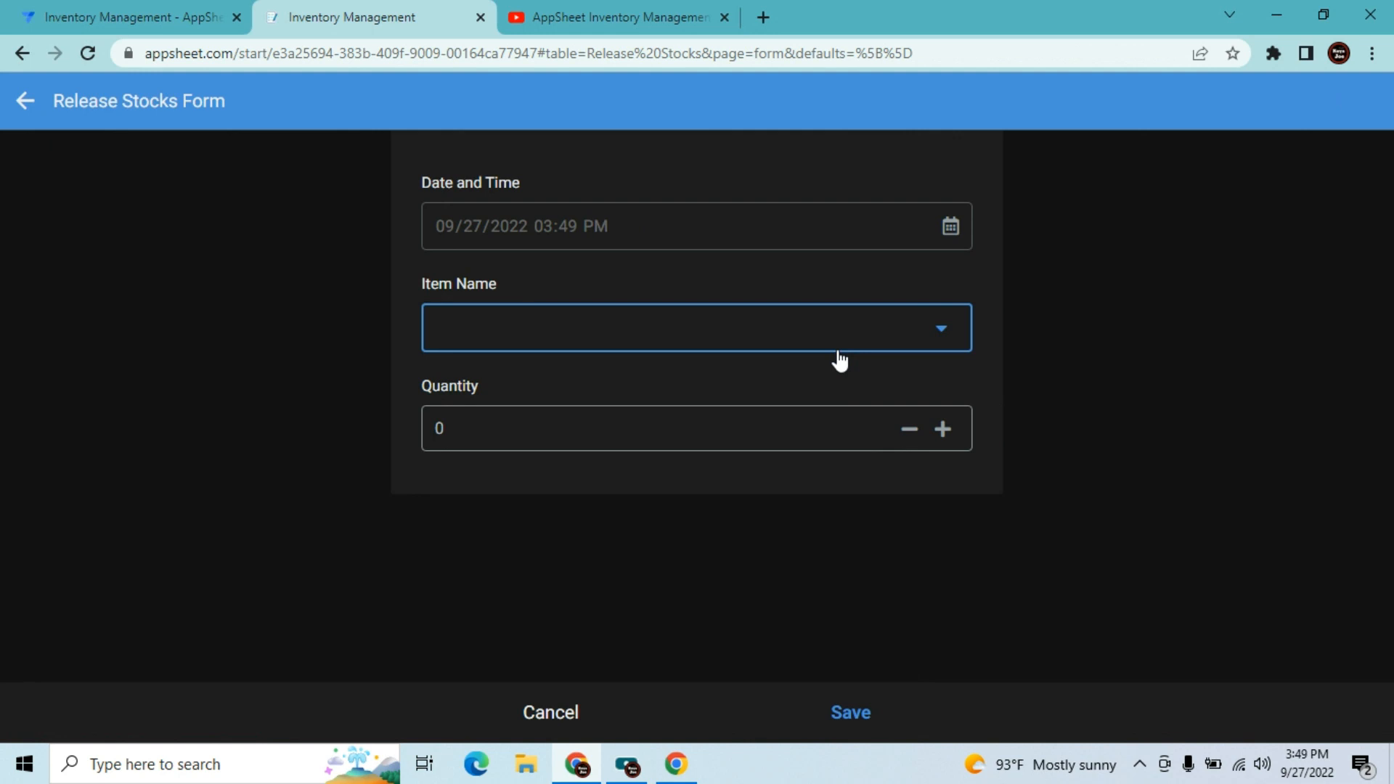
left_click(480, 411)
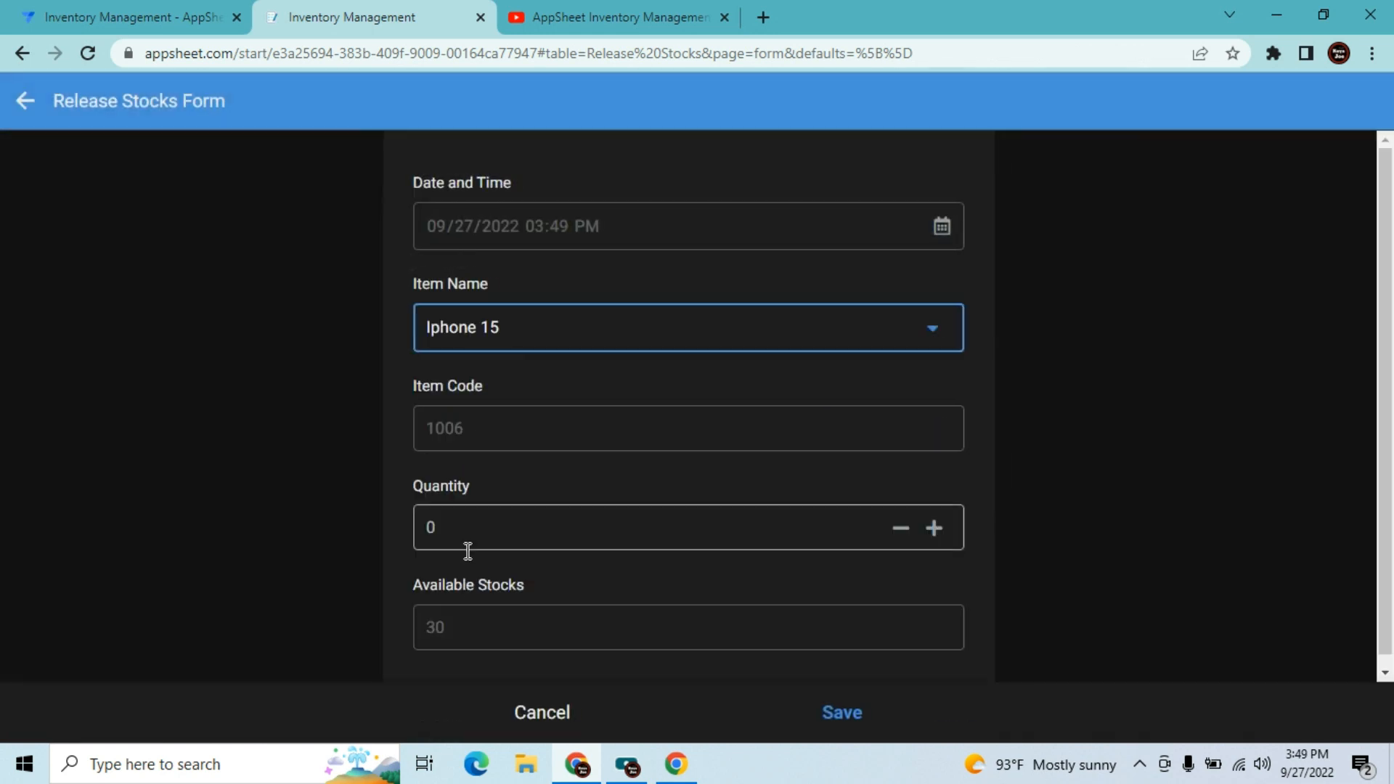
left_click(470, 526)
type("30")
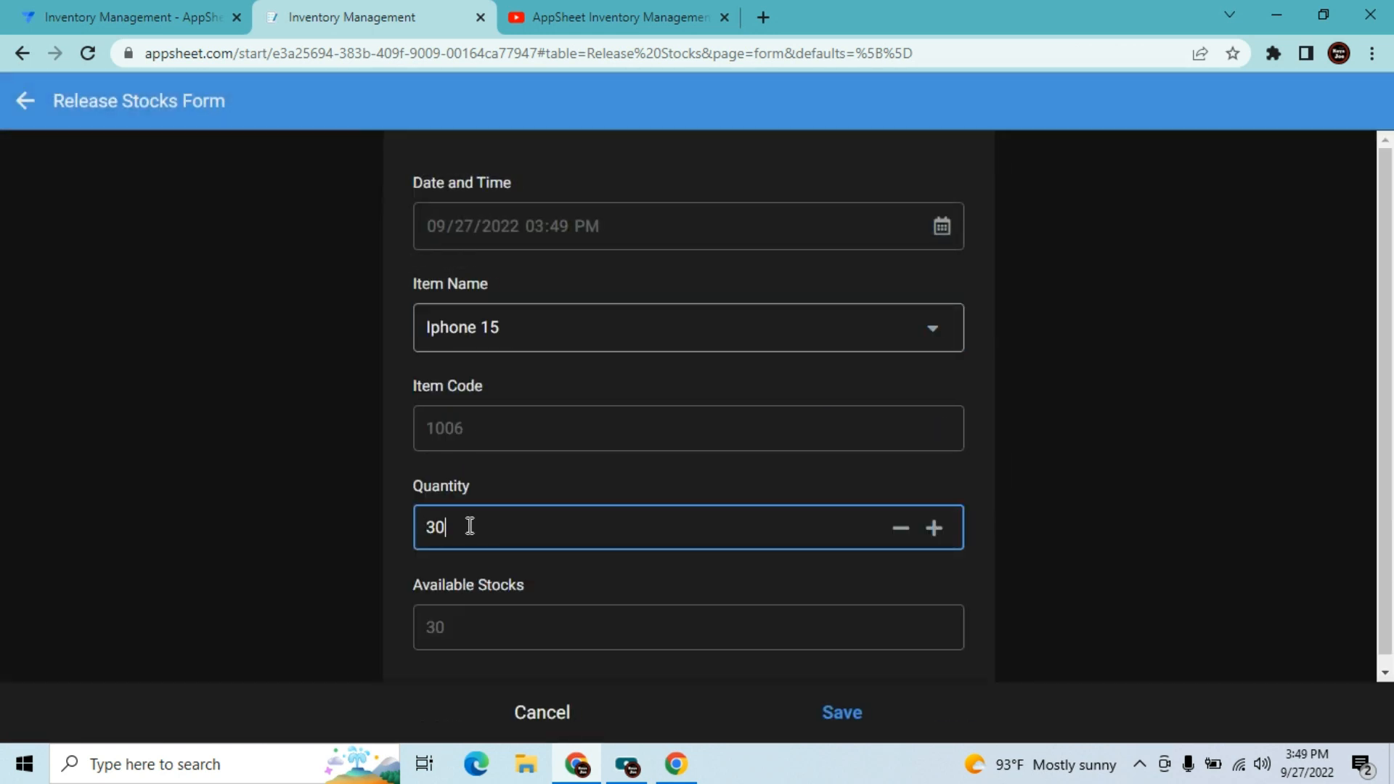
left_click(849, 715)
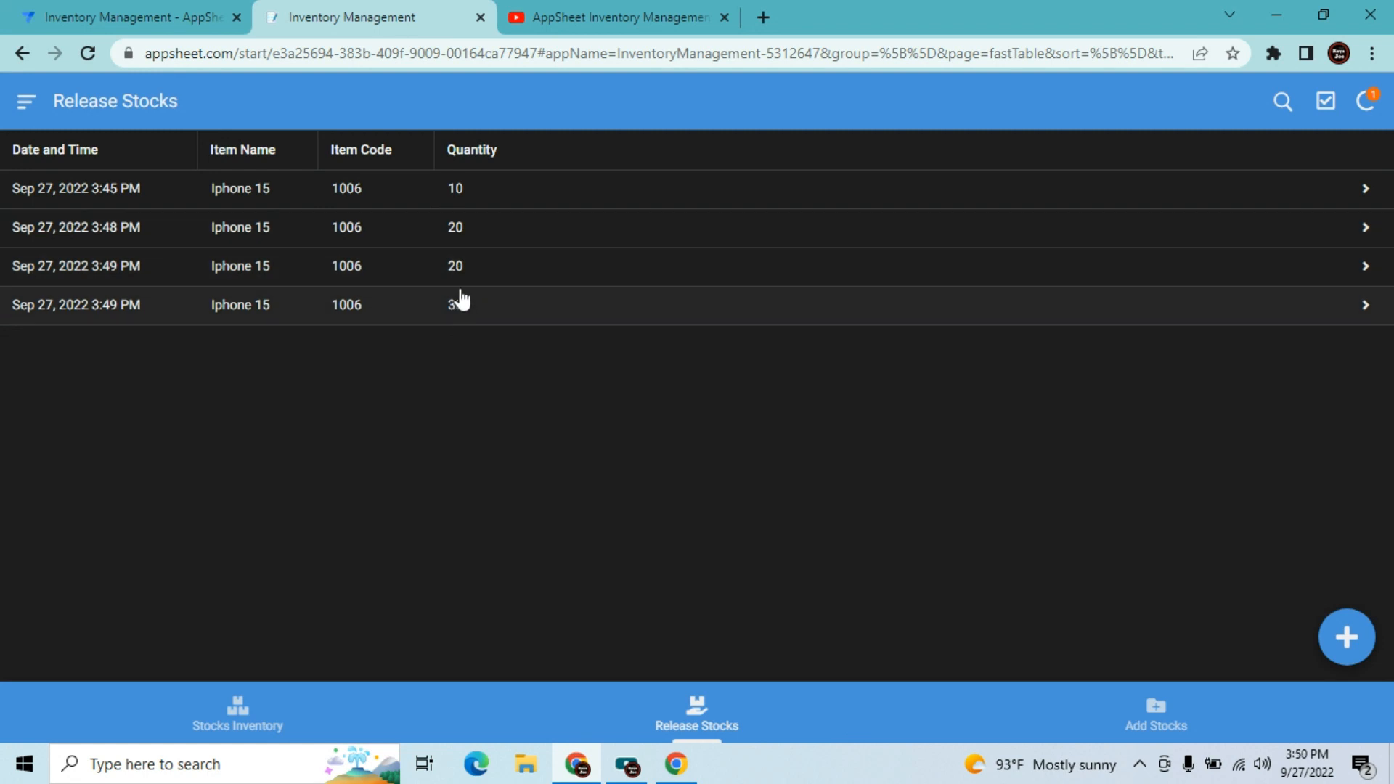
- Compare the available stock of Iphone 15 in the Stocks Inventory with the quantities in the Release Stocks view
left_click(243, 724)
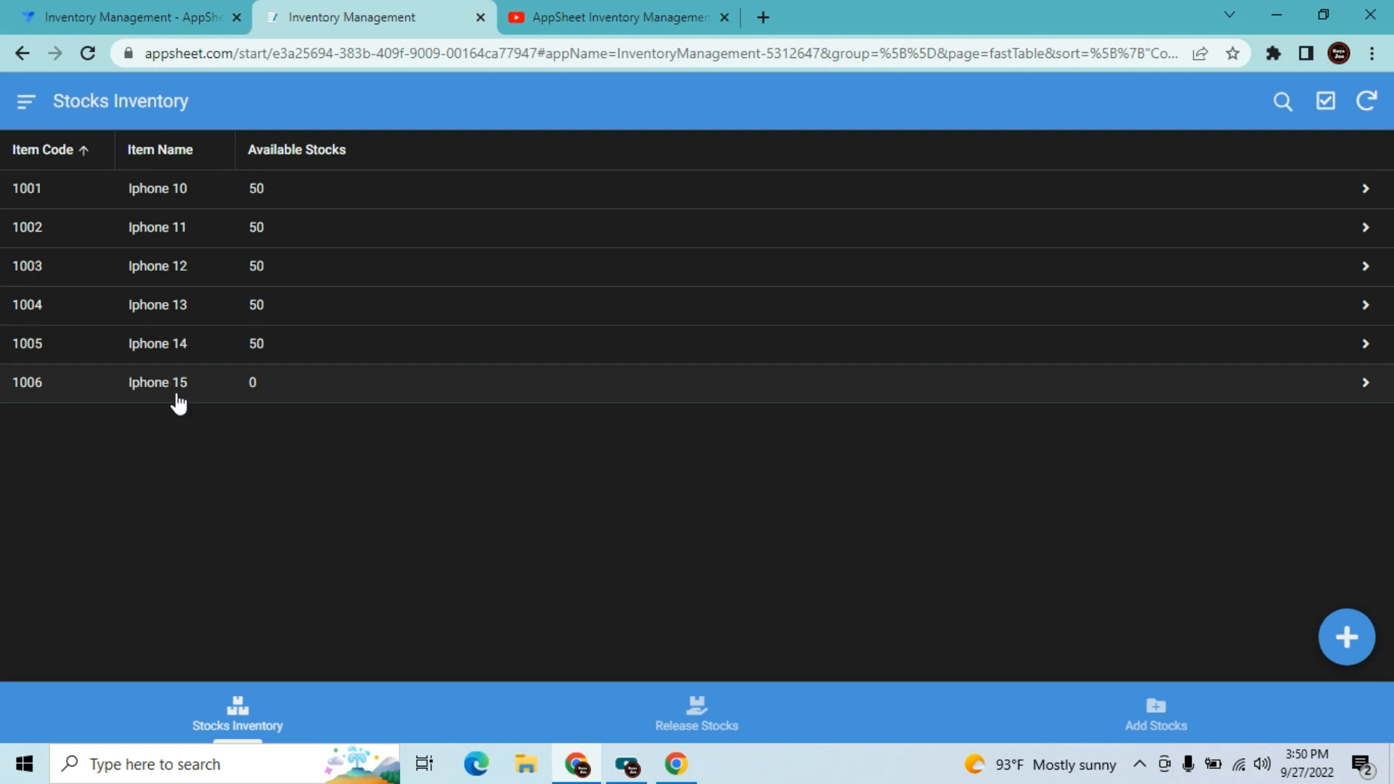
left_click(681, 705)
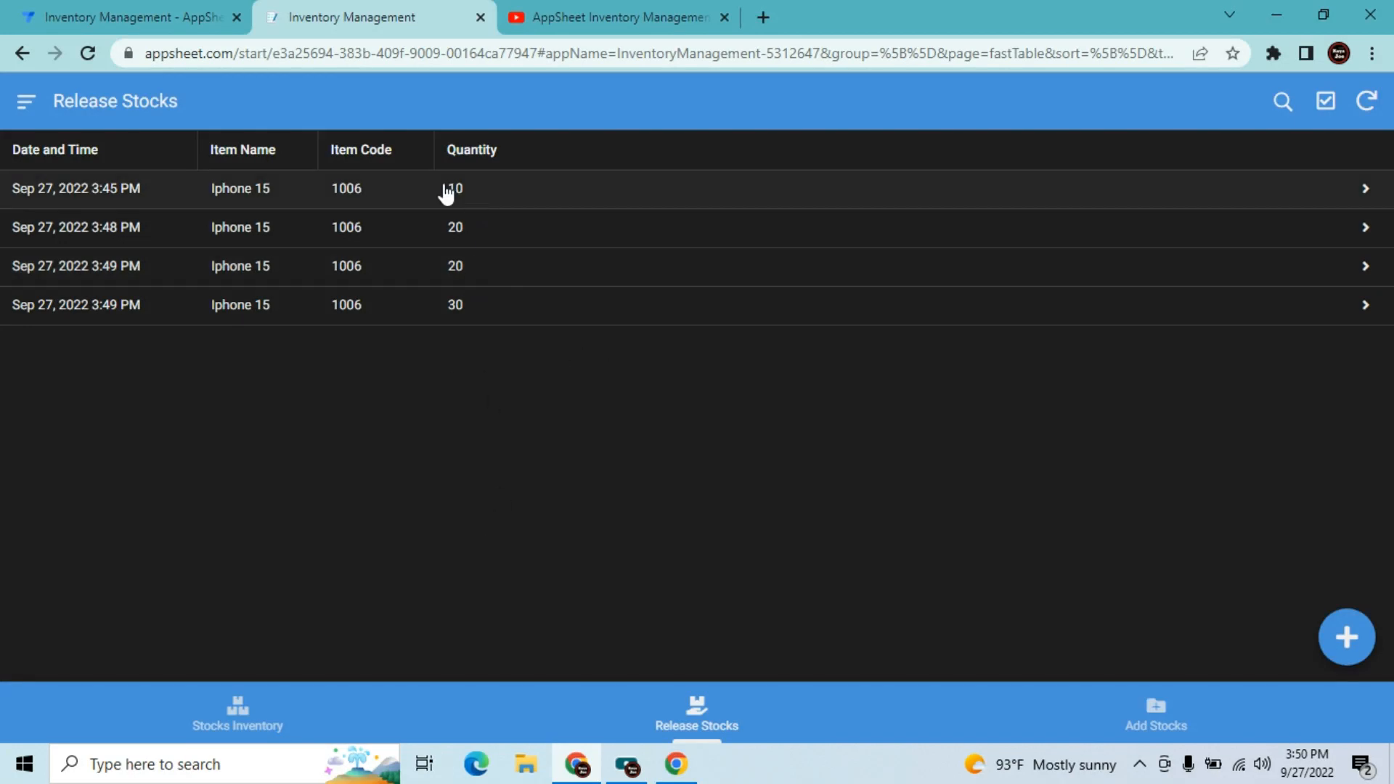
left_click(265, 710)
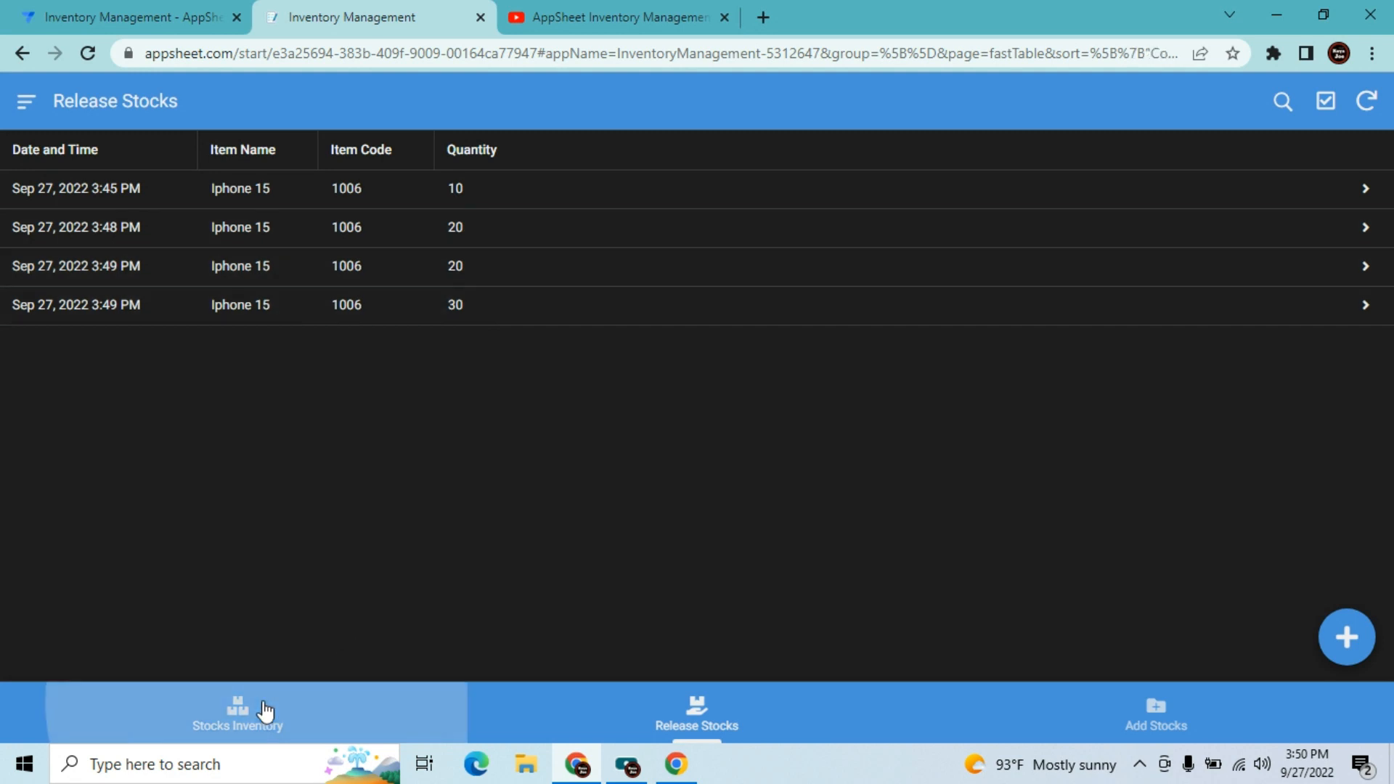
- Select all four Iphone 15 records in the Release Stocks view and delete them together
left_click(734, 701)
left_click(1325, 106)
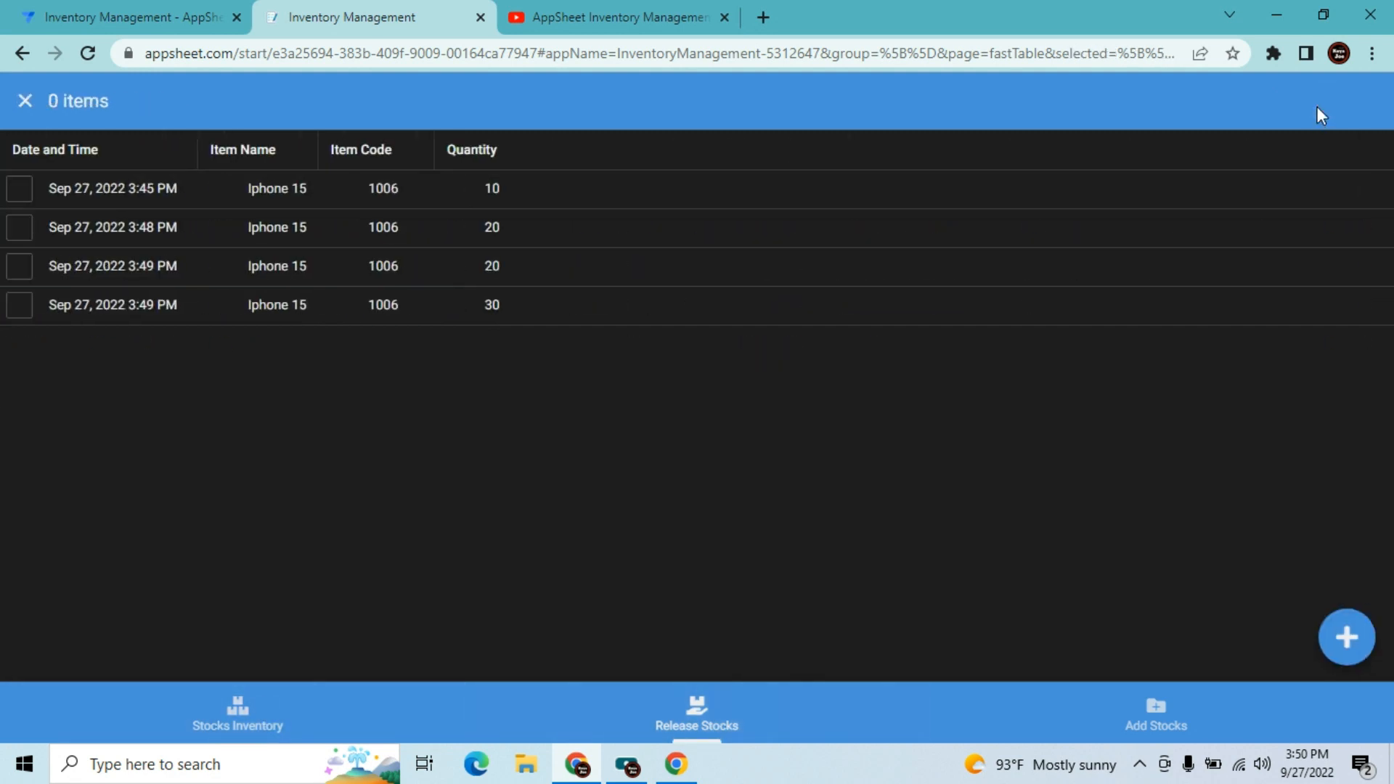
left_click(20, 189)
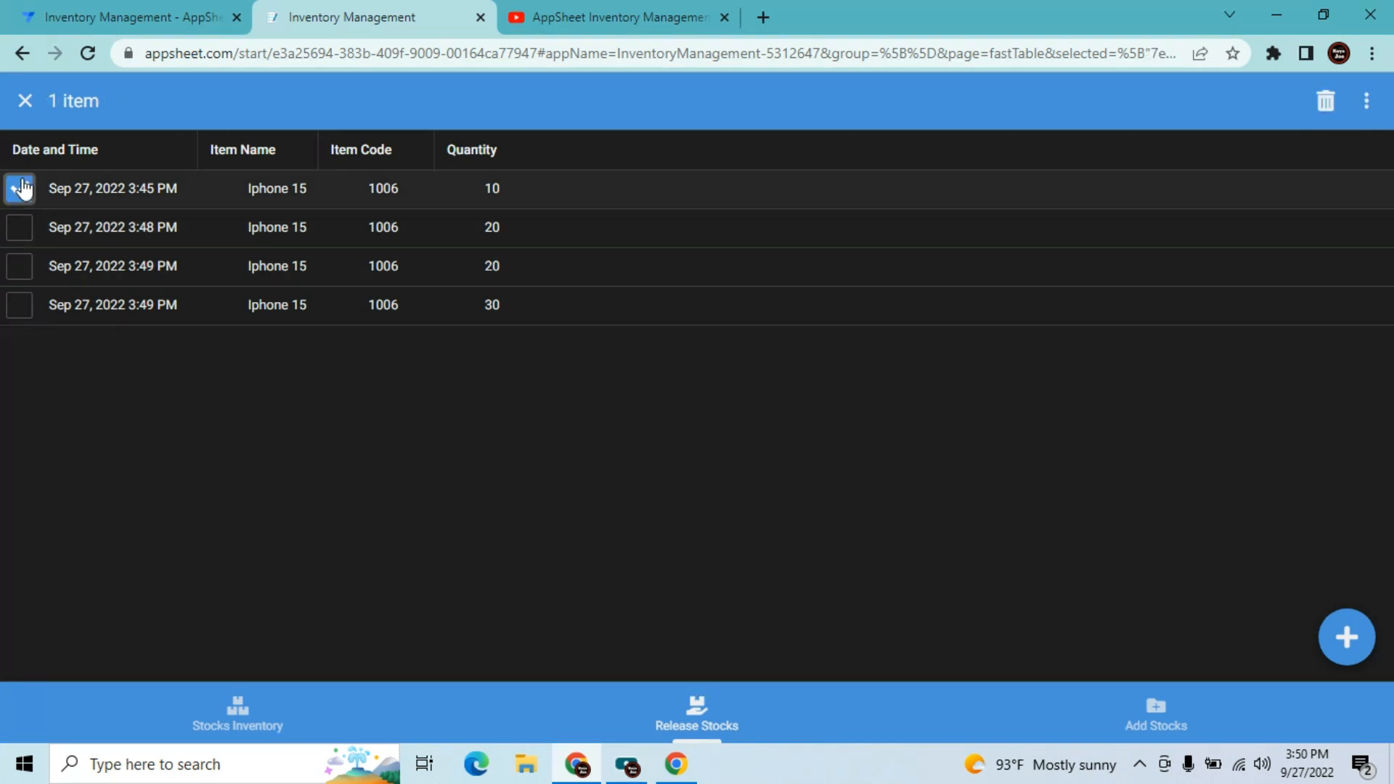
left_click(22, 230)
left_click(22, 267)
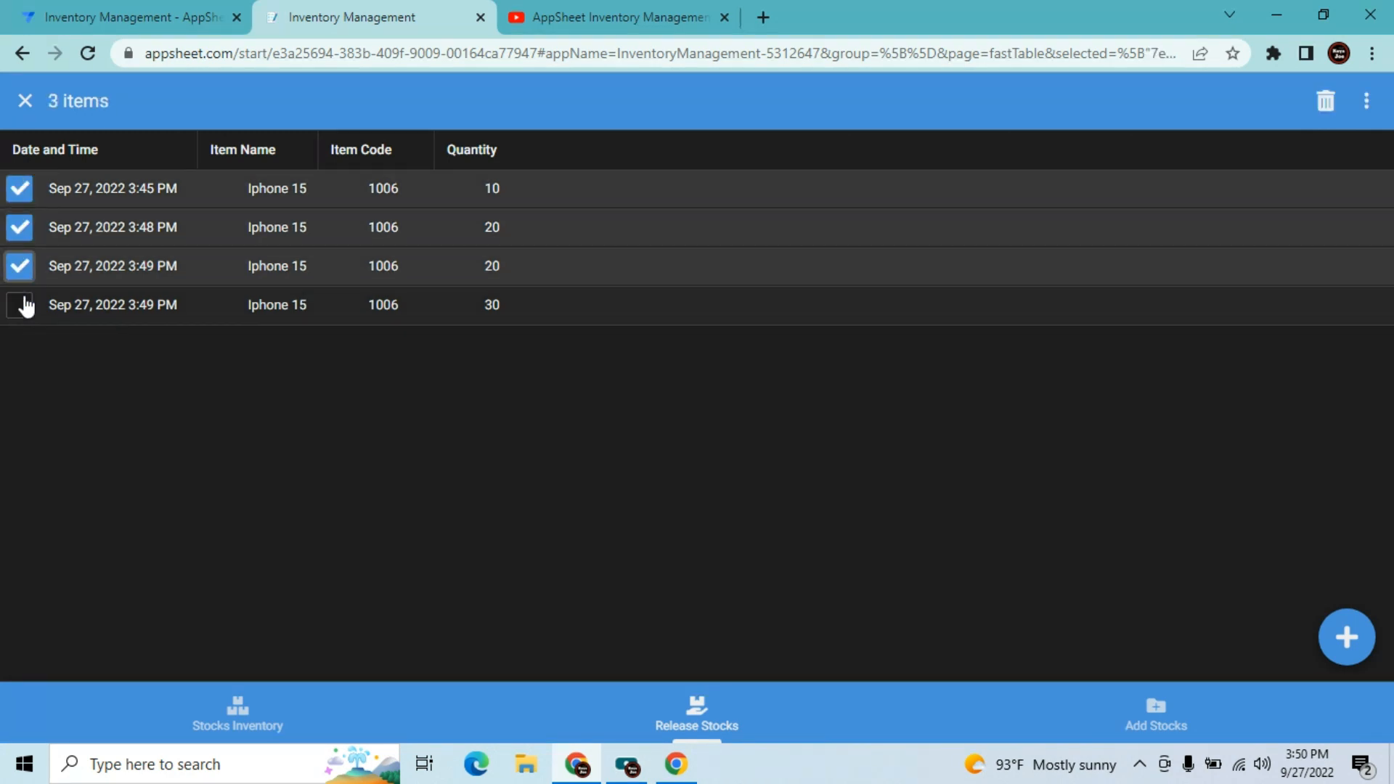
left_click(22, 305)
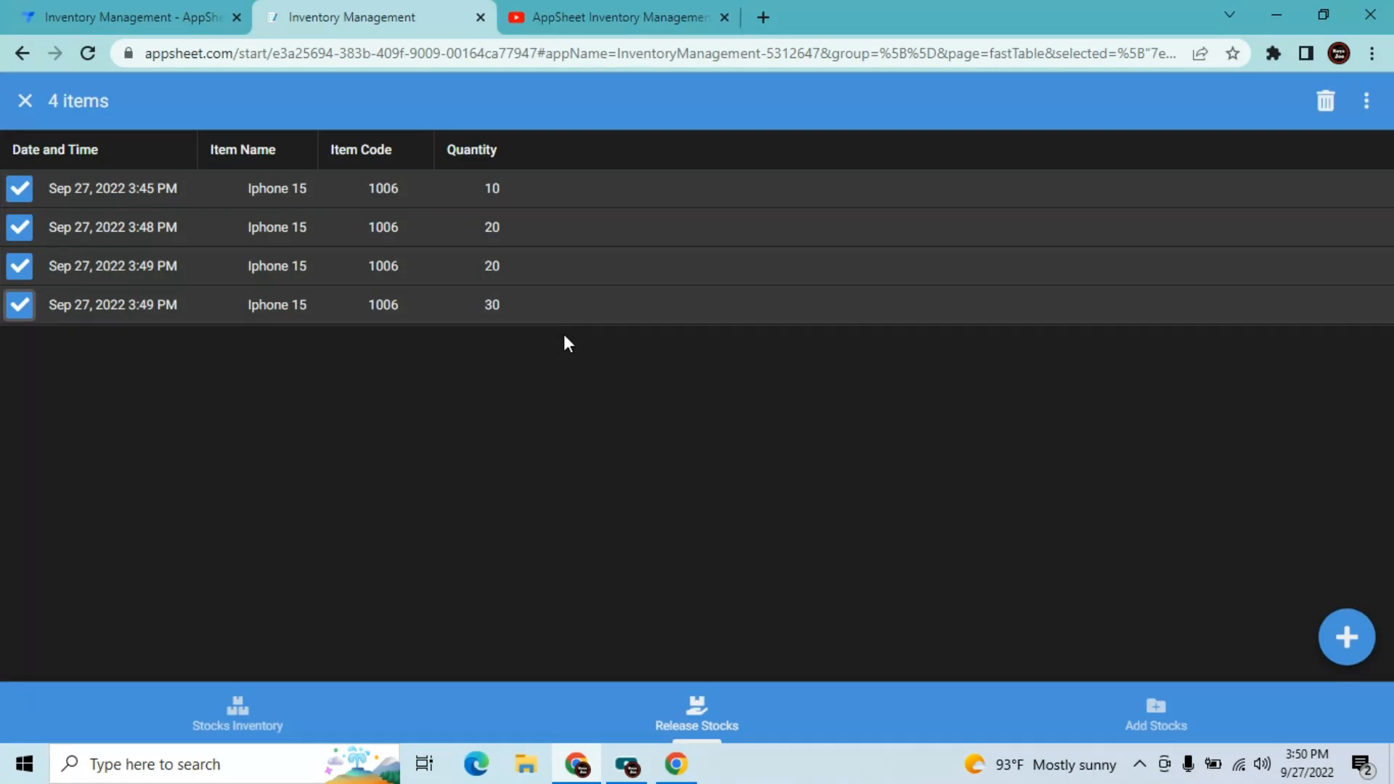
left_click(1328, 101)
left_click(843, 447)
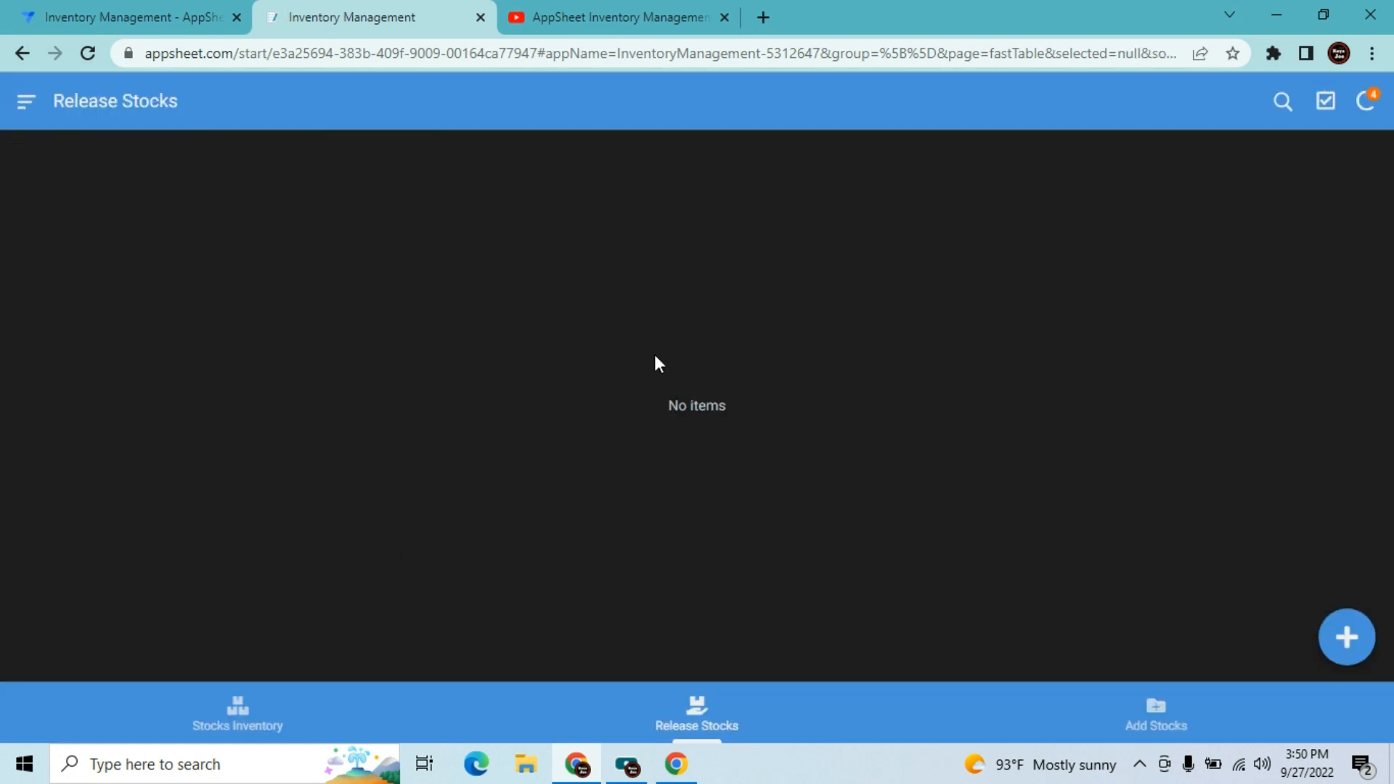
- Sync the app and check the available stock of Iphone 15 against the Release Stocks and Add Stocks views
left_click(248, 721)
left_click(1366, 102)
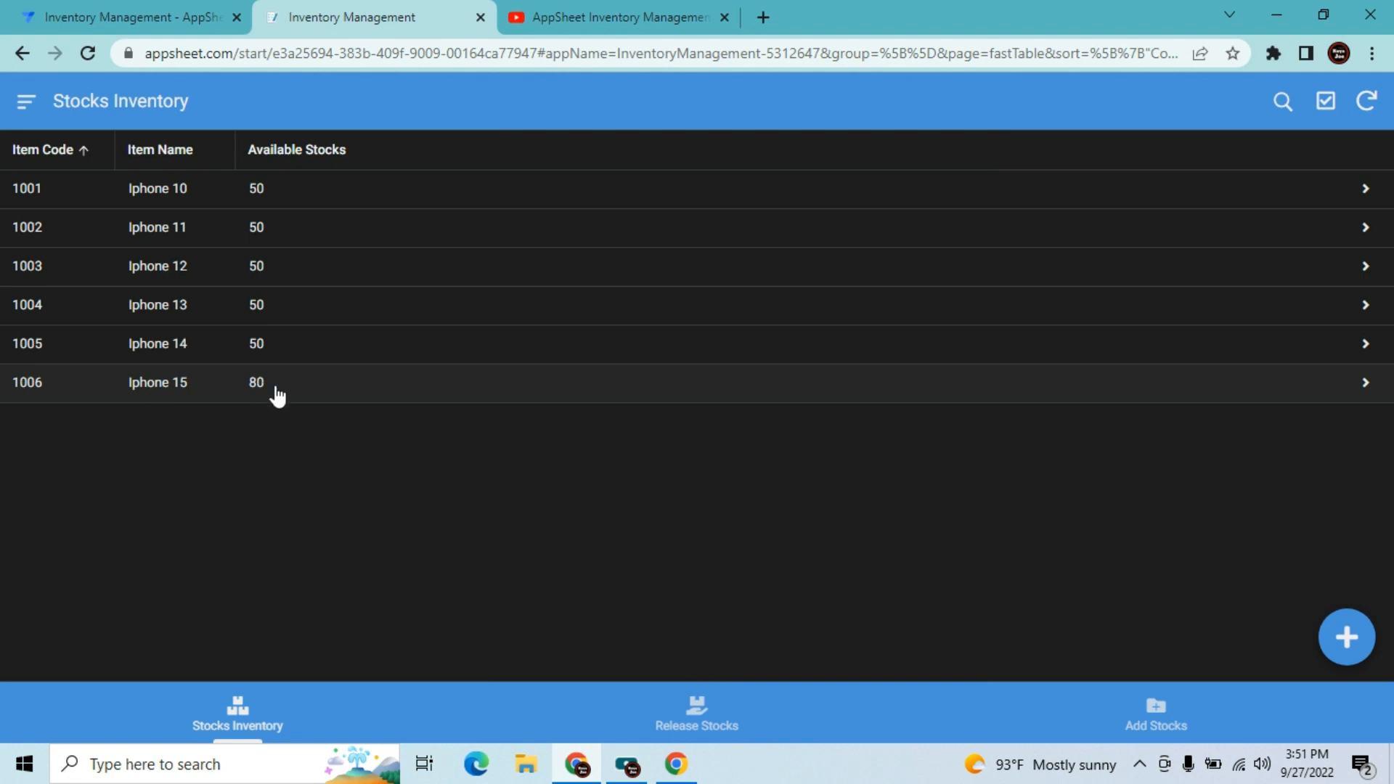
left_click(688, 729)
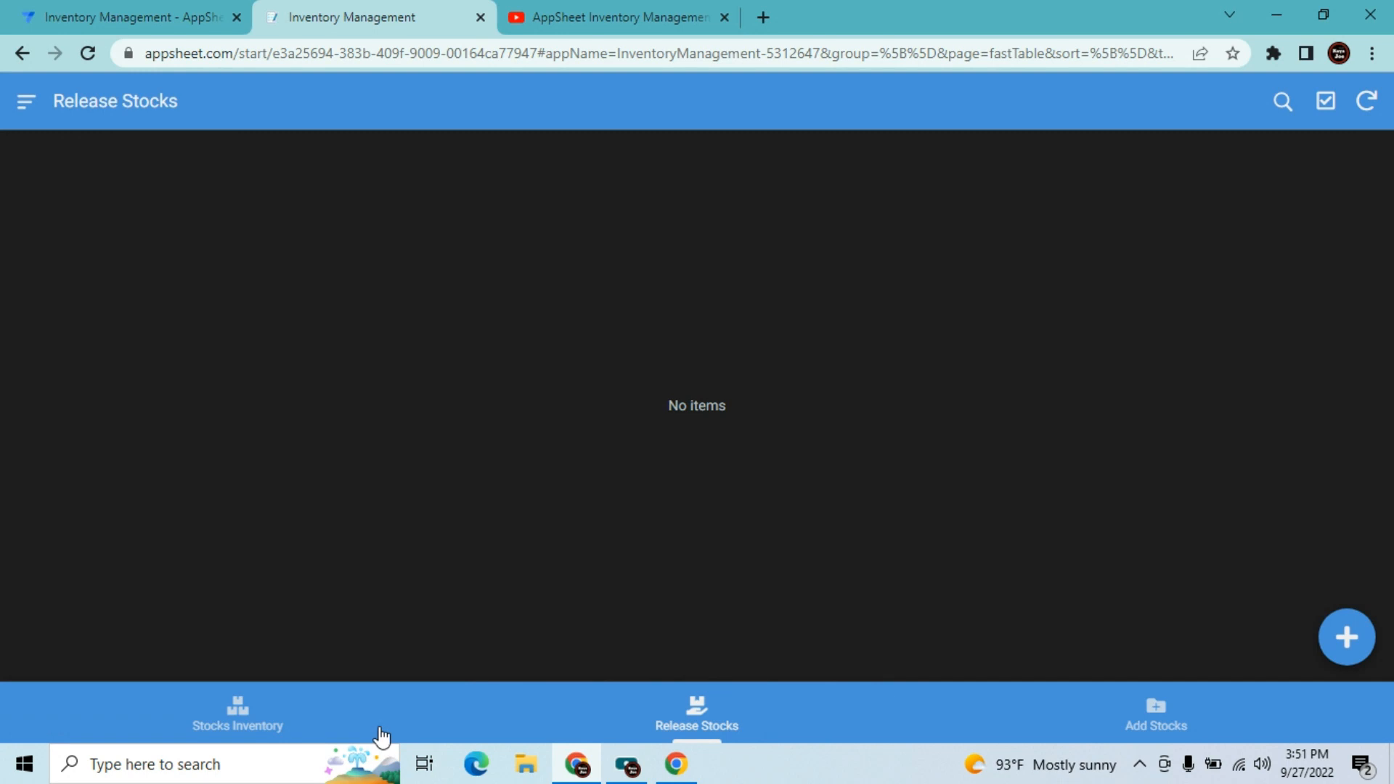
left_click(265, 721)
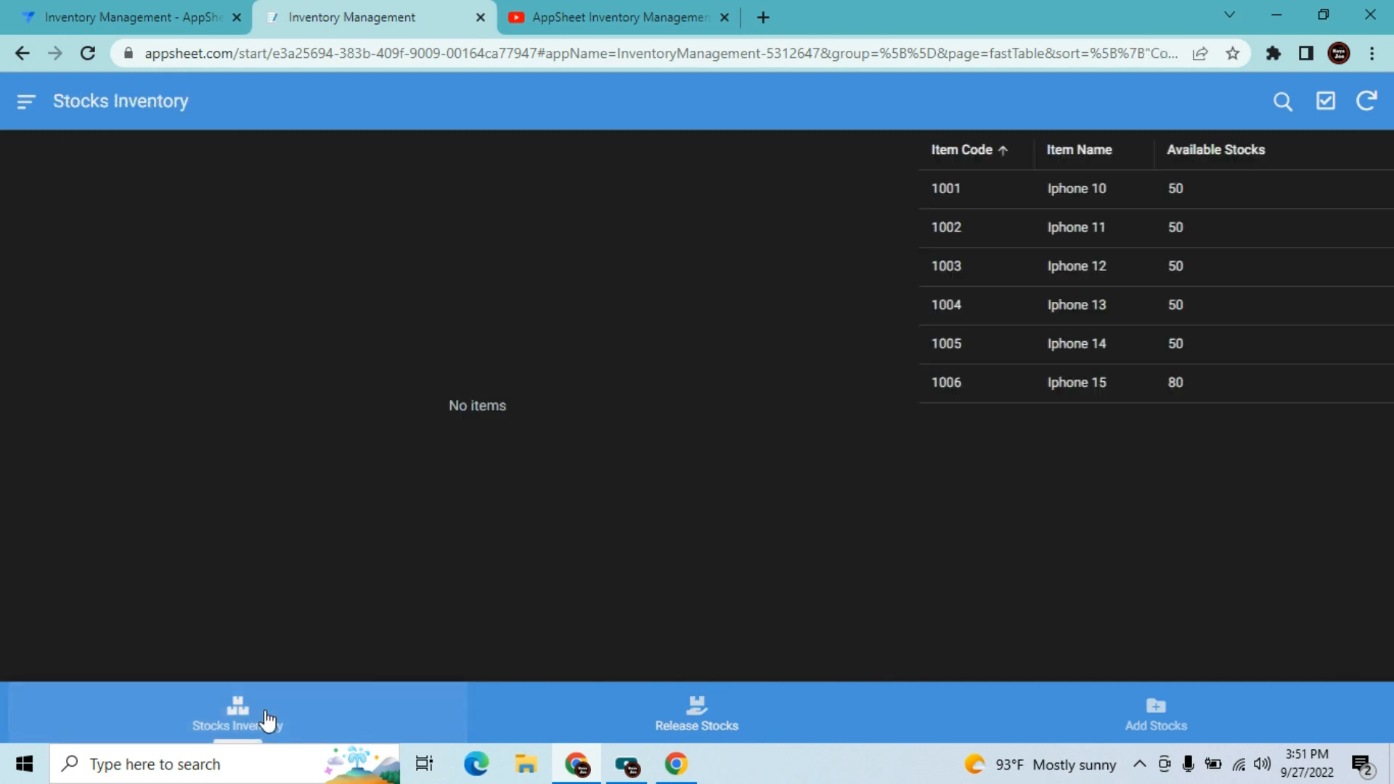
left_click(1164, 719)
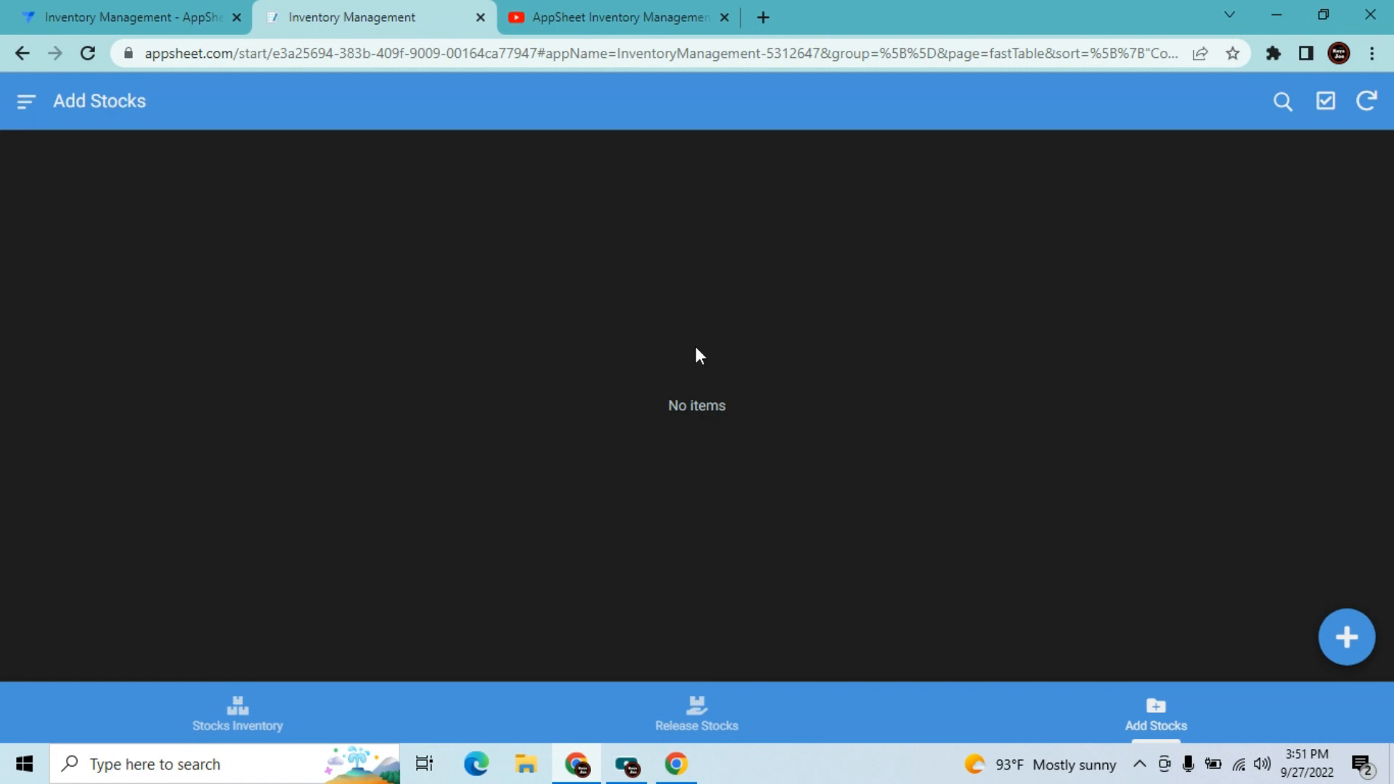
left_click(229, 733)
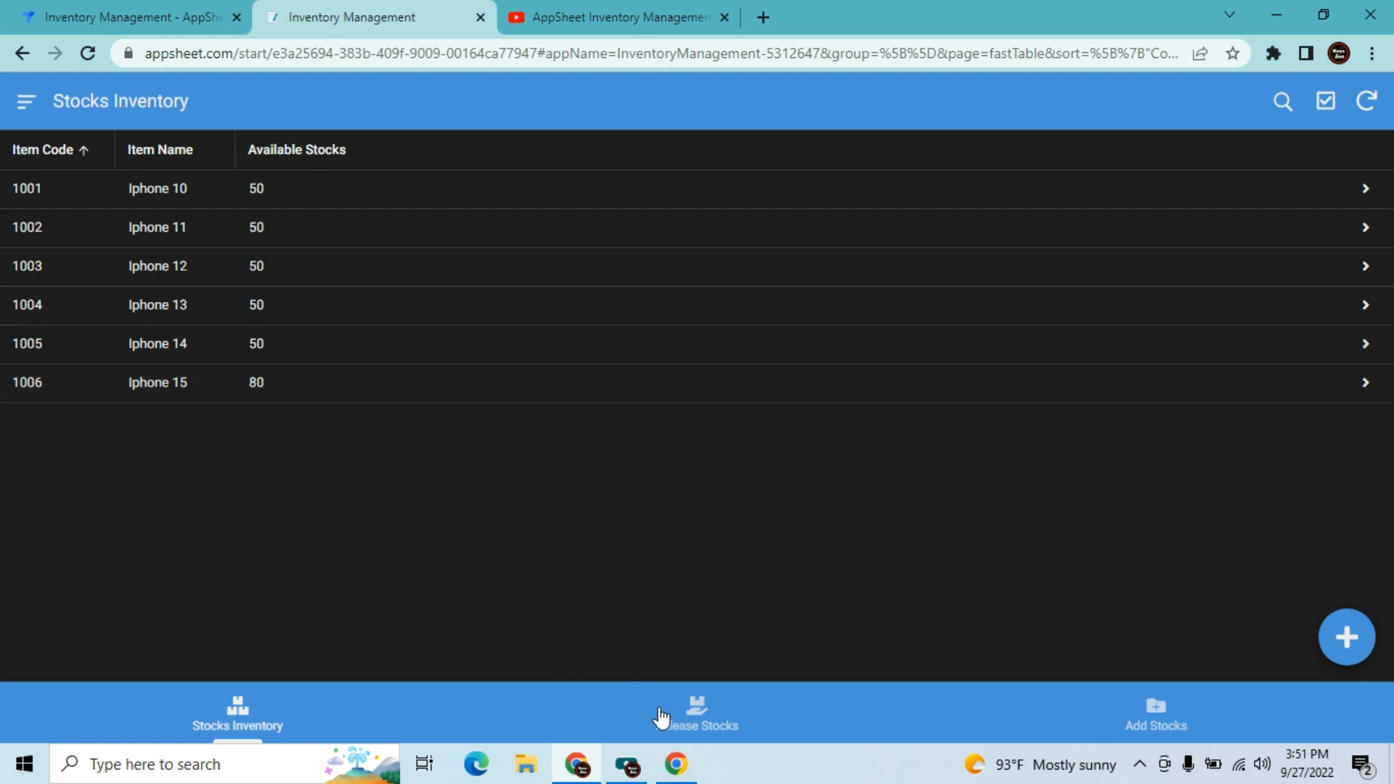
- Recheck the Release Stocks view against the available stock of Iphone 15 in the Stocks Inventory
left_click(671, 723)
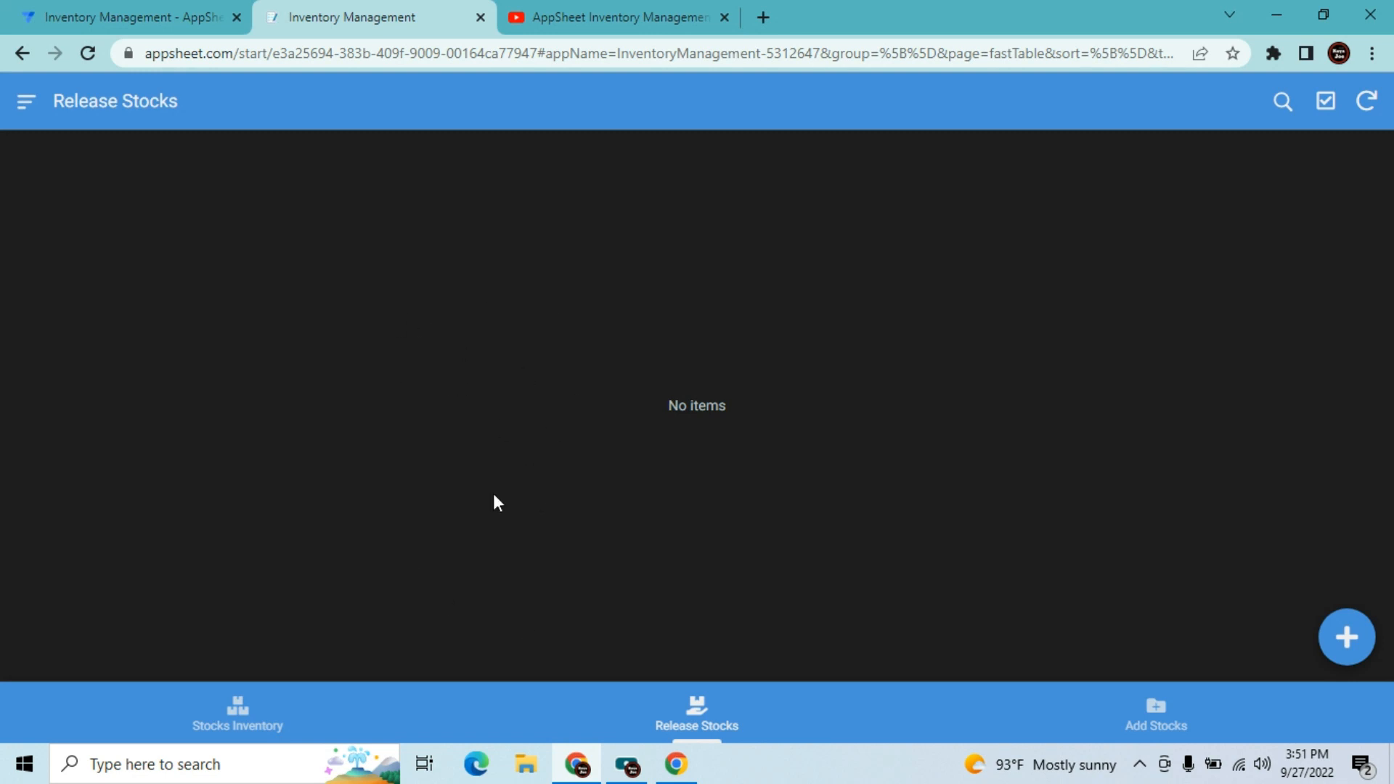
left_click(232, 717)
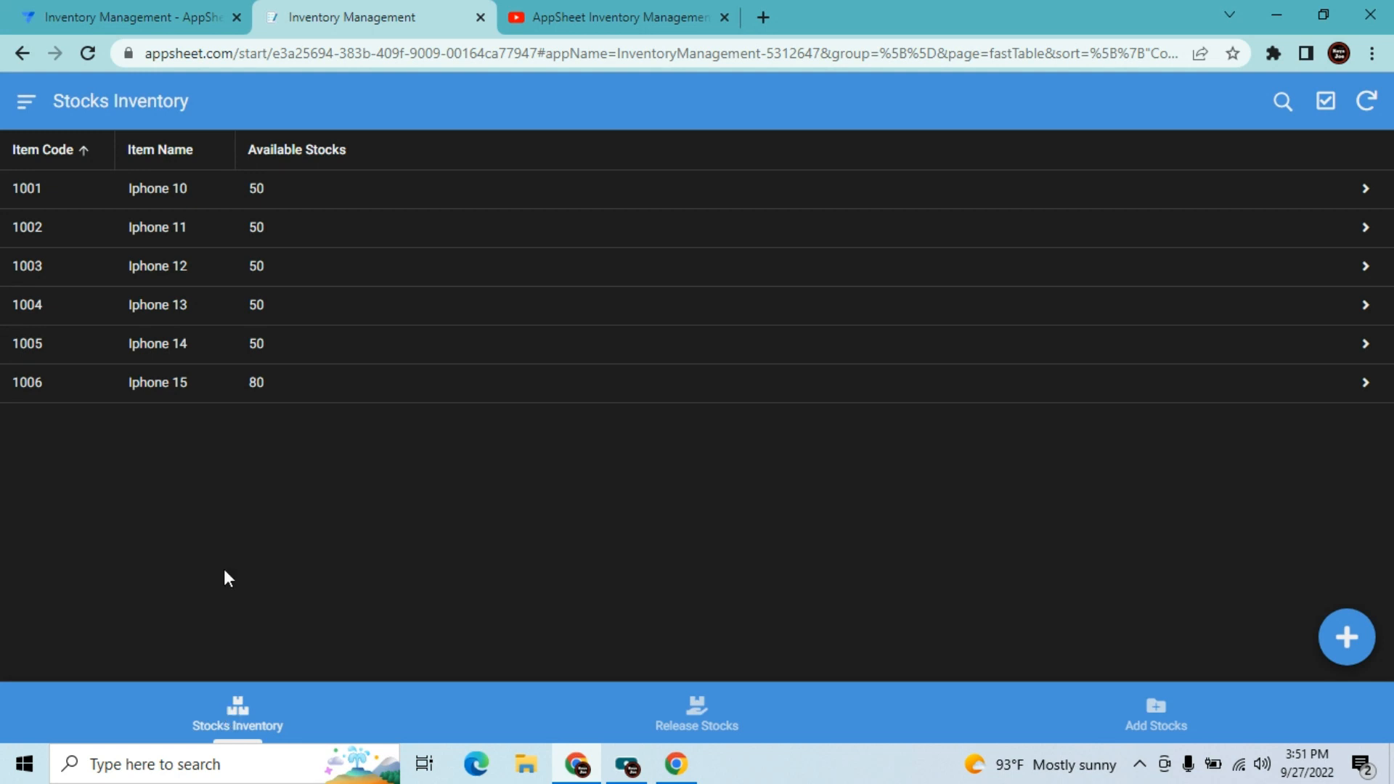
- Switch to the AppSheet editor, hide the app preview and open the Release Stocks table settings to examine which updates are allowed
left_click(109, 16)
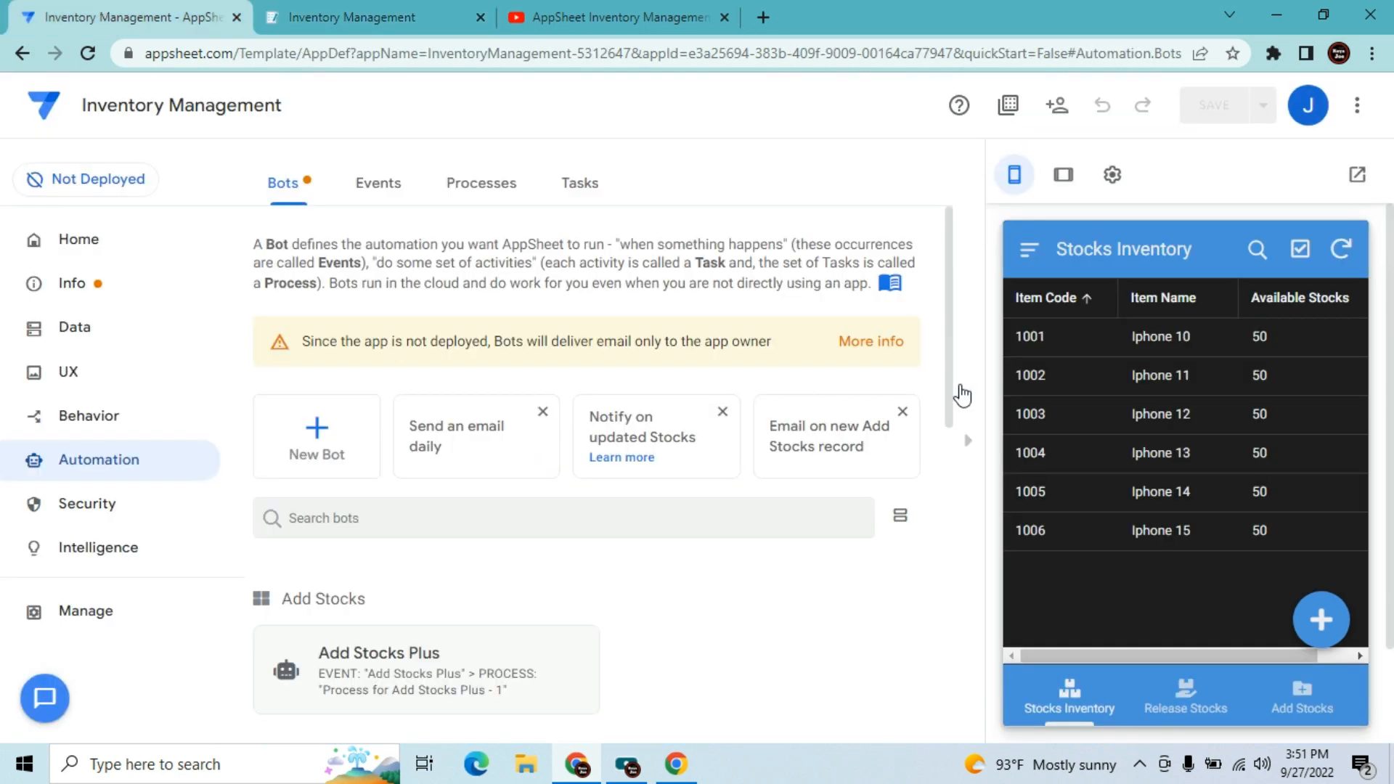
left_click(970, 450)
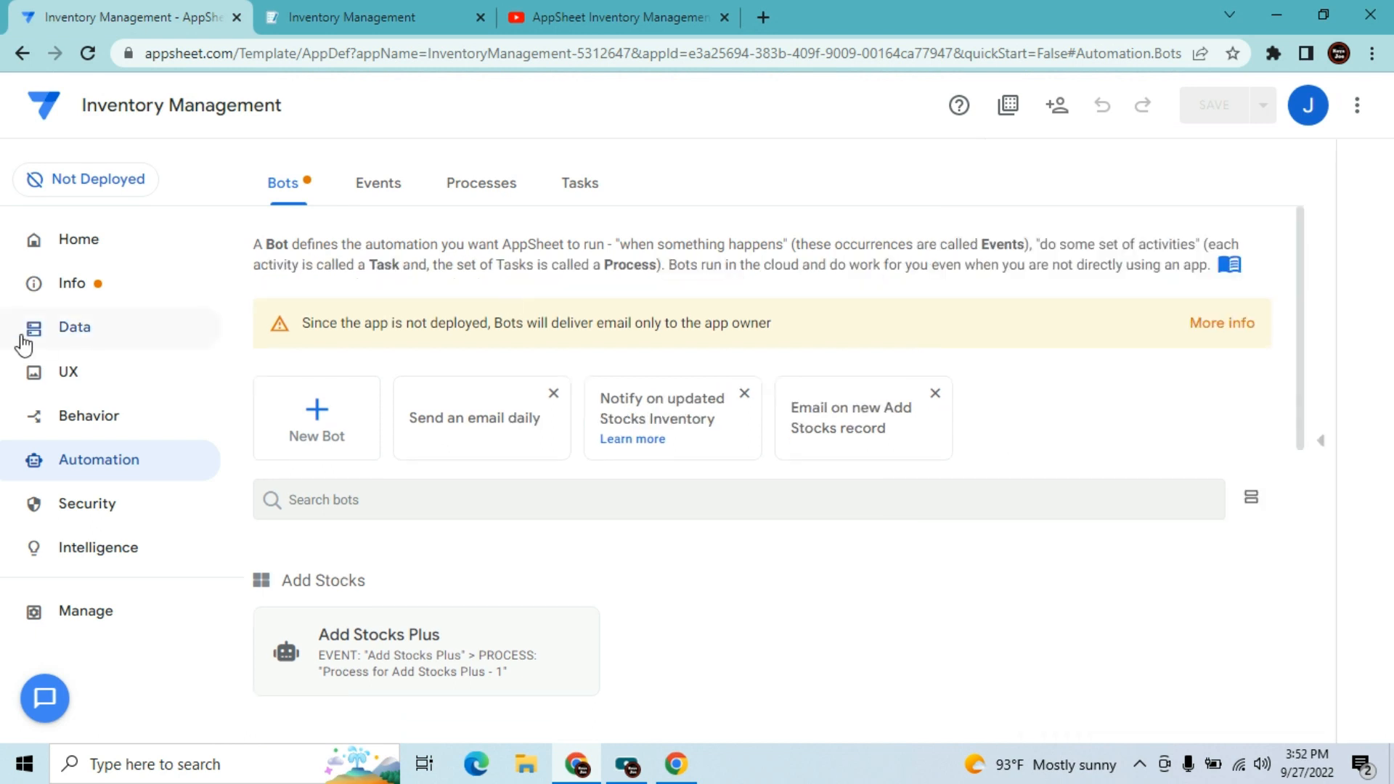
left_click(49, 331)
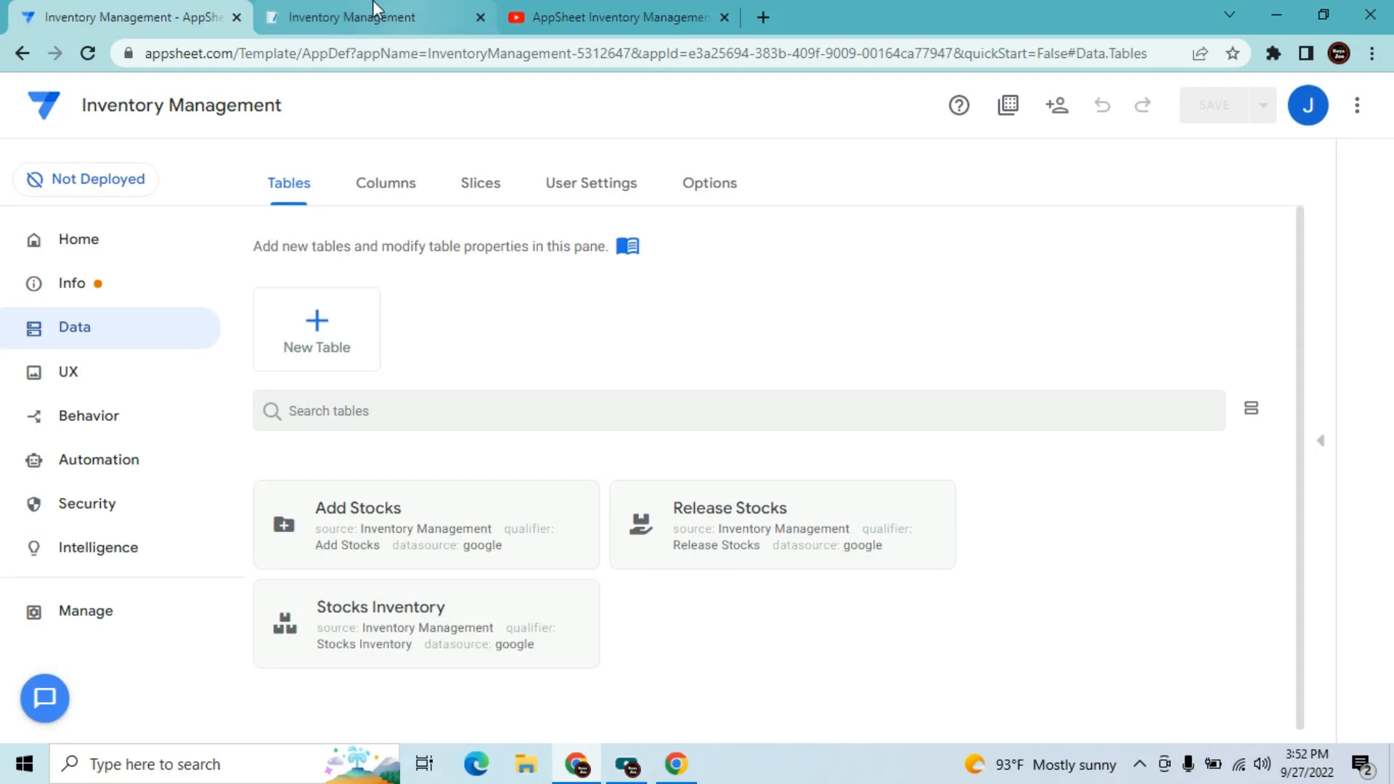
left_click(363, 16)
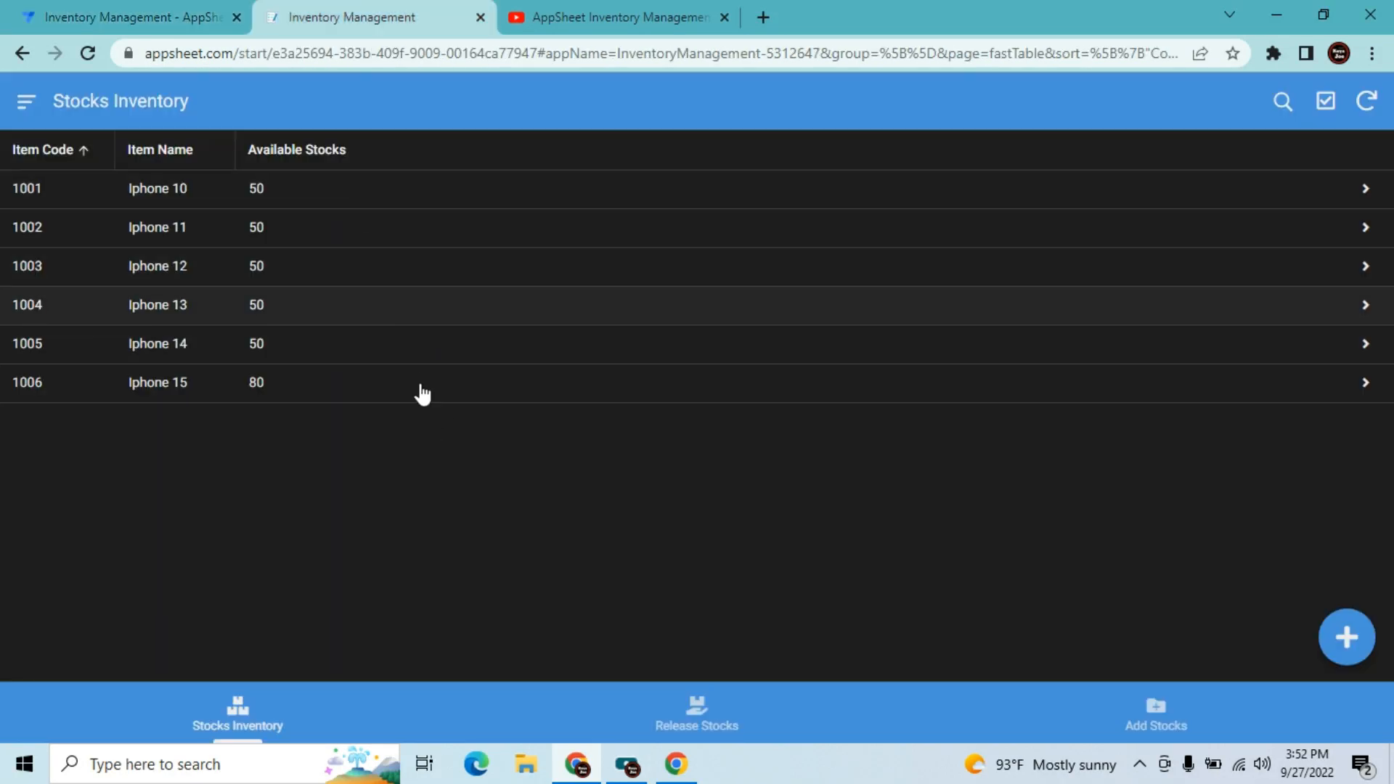
left_click(695, 719)
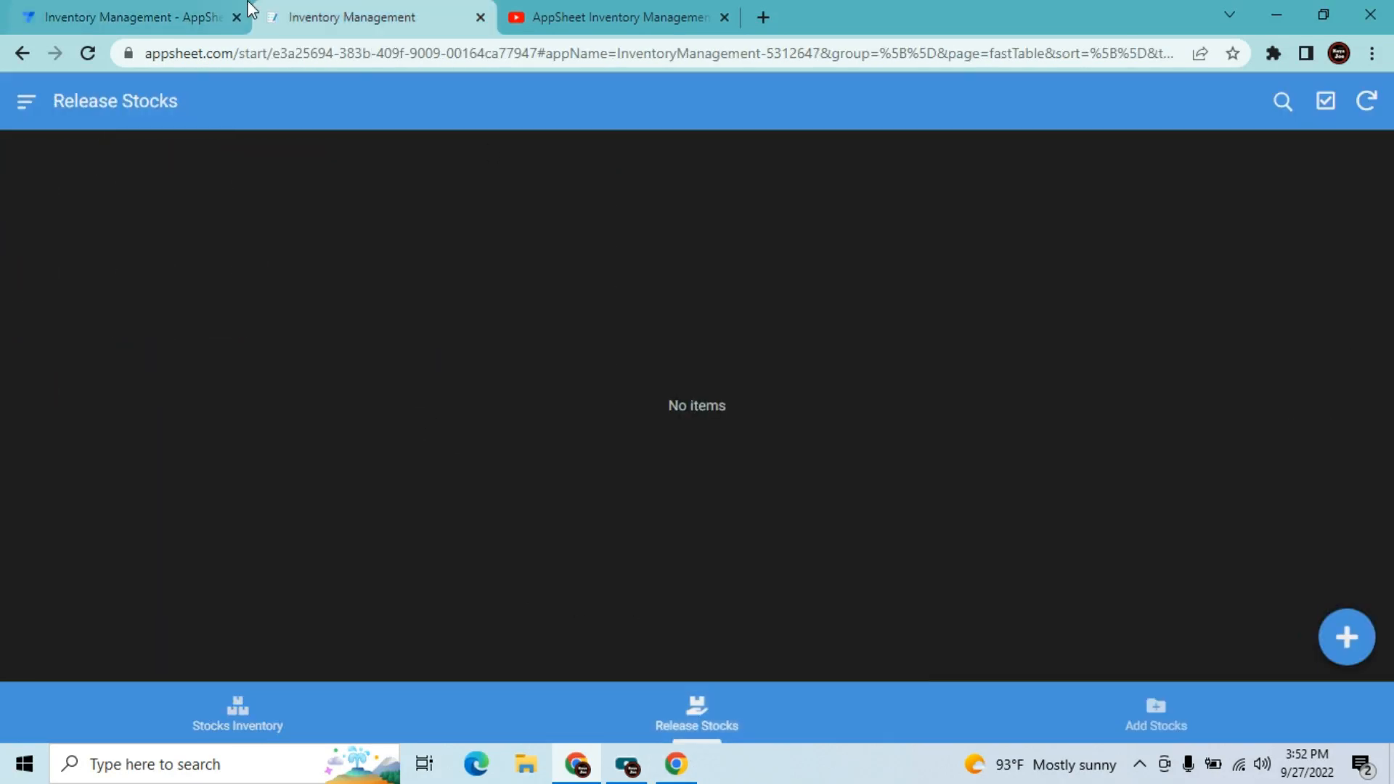
left_click(105, 10)
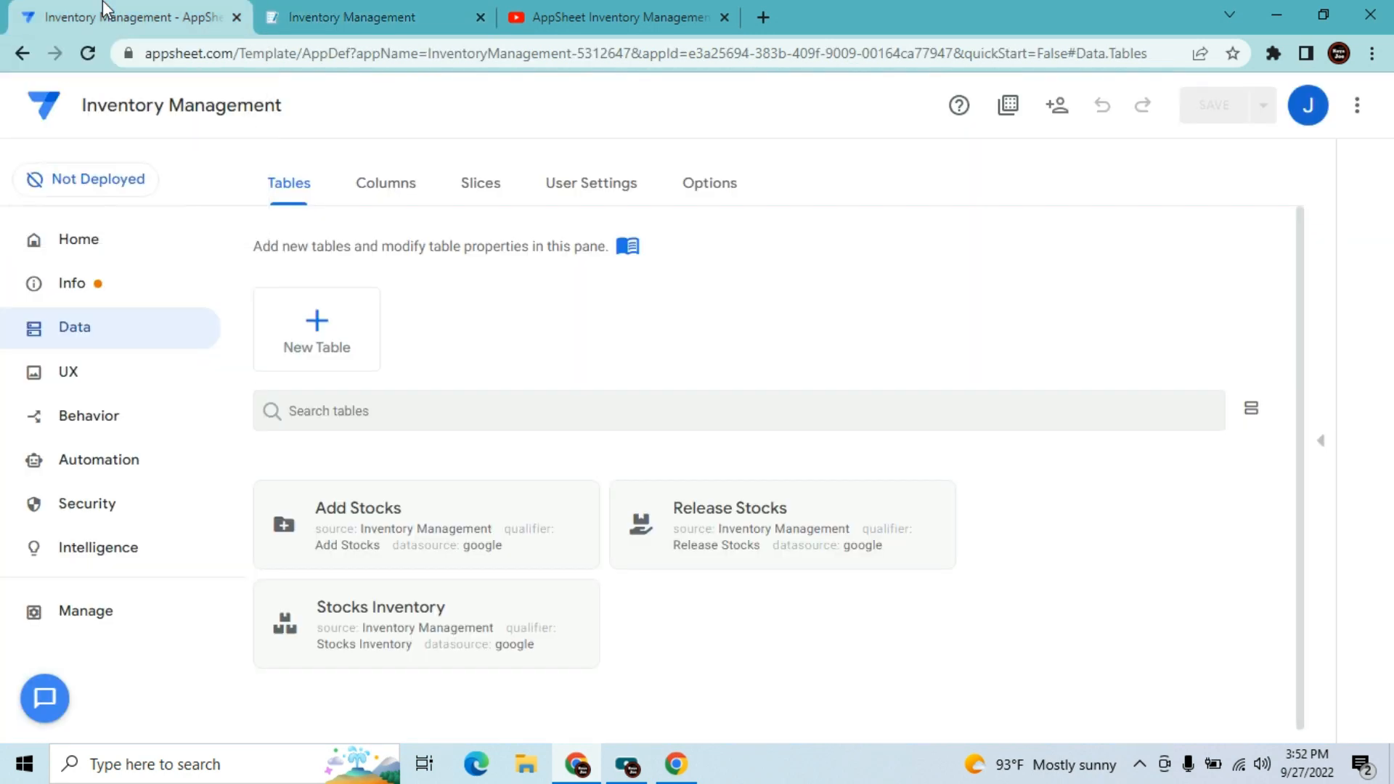
left_click(726, 539)
left_click(801, 514)
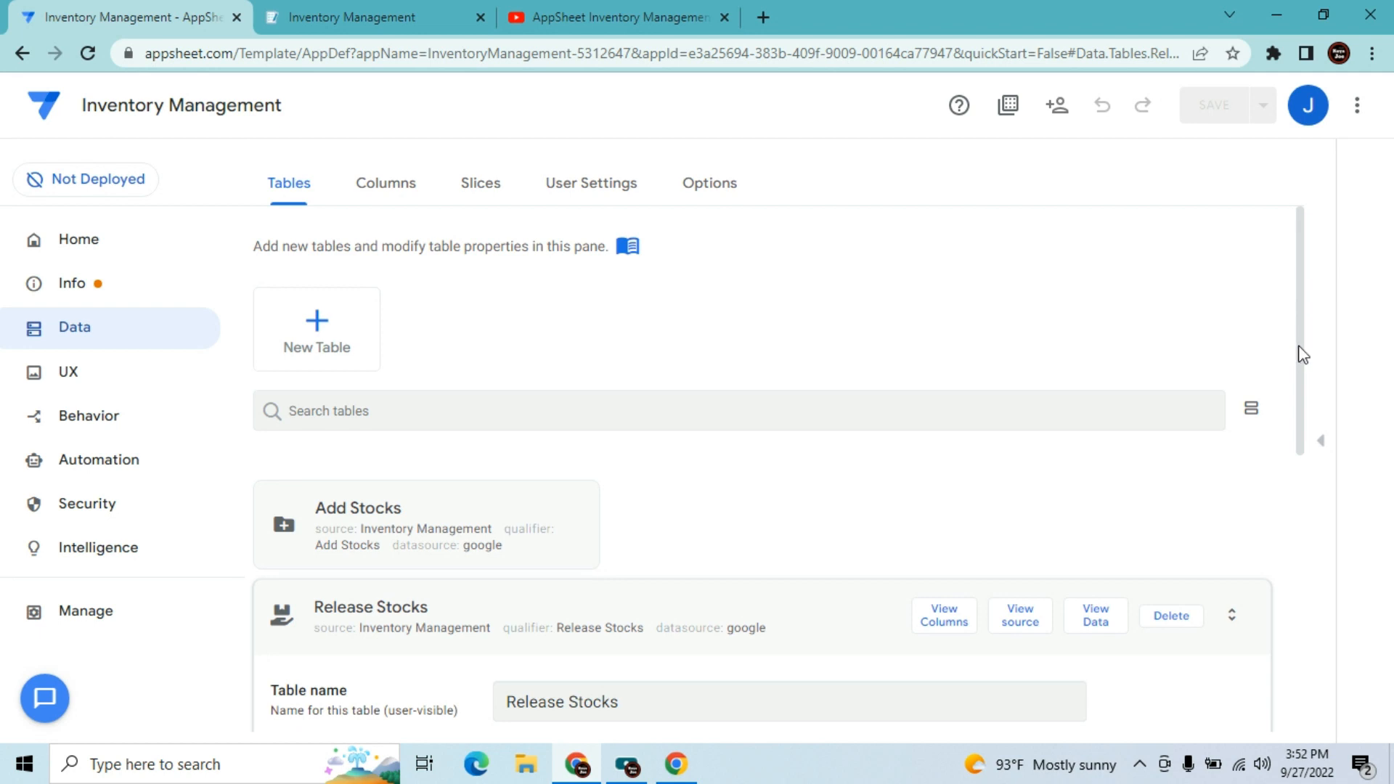
left_click_drag(1303, 354, 1303, 451)
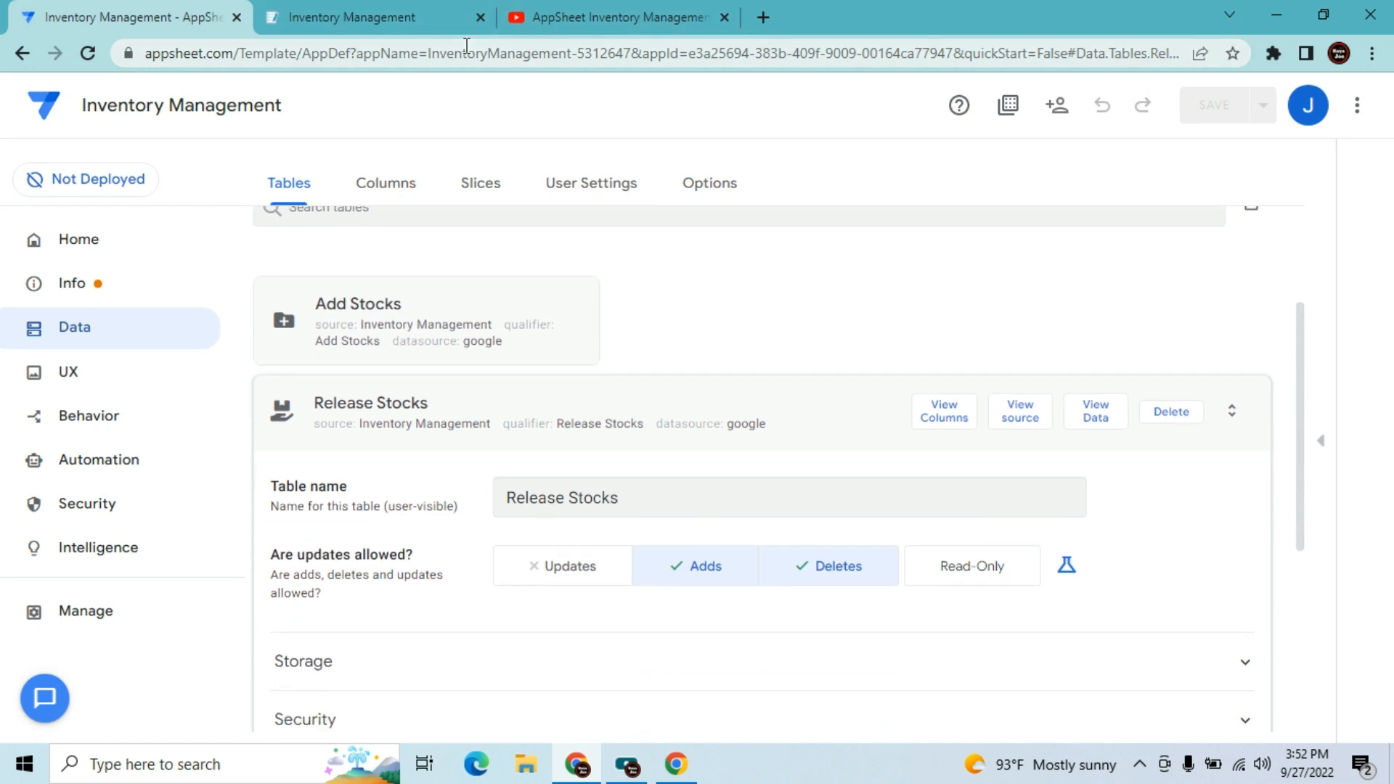
- Check the Stocks Inventory in the running app and return to the Release Stocks table settings in the editor
left_click(437, 10)
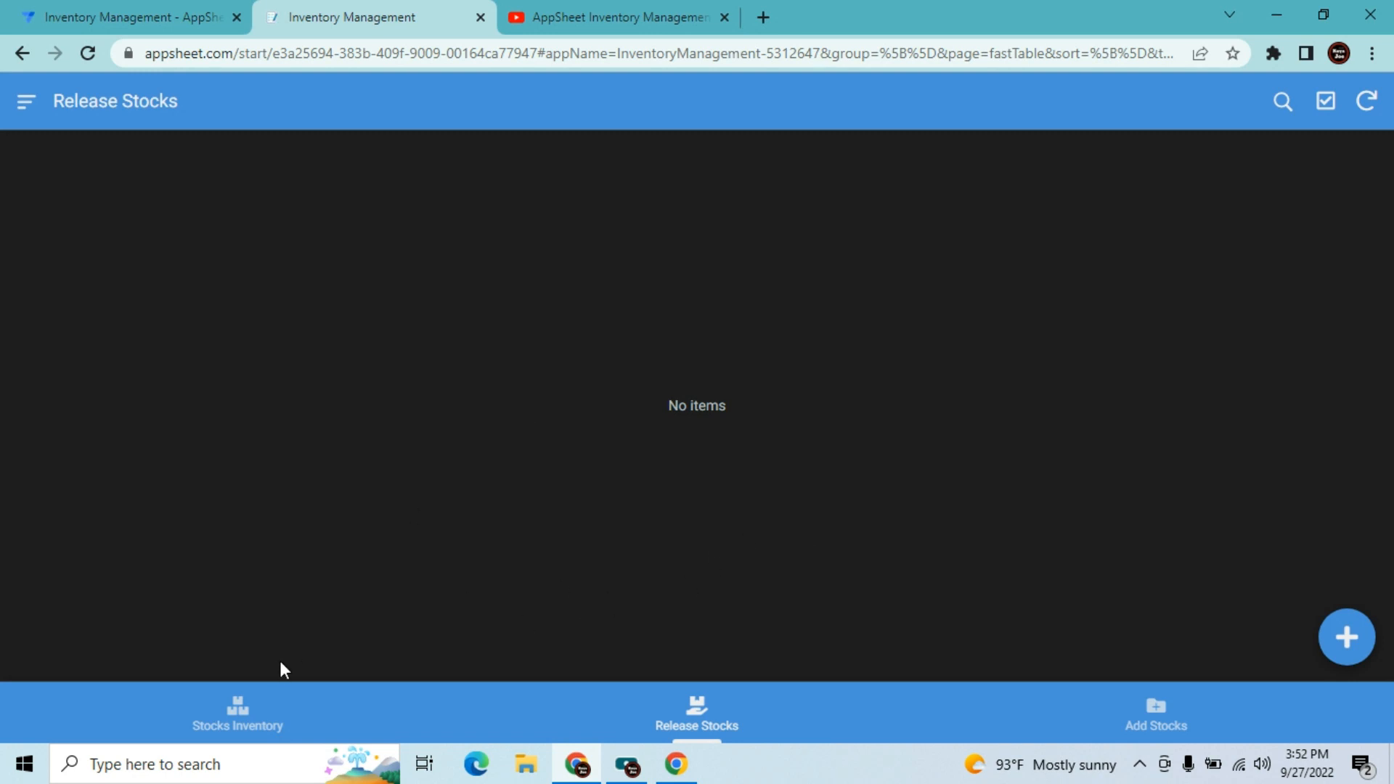
left_click(249, 726)
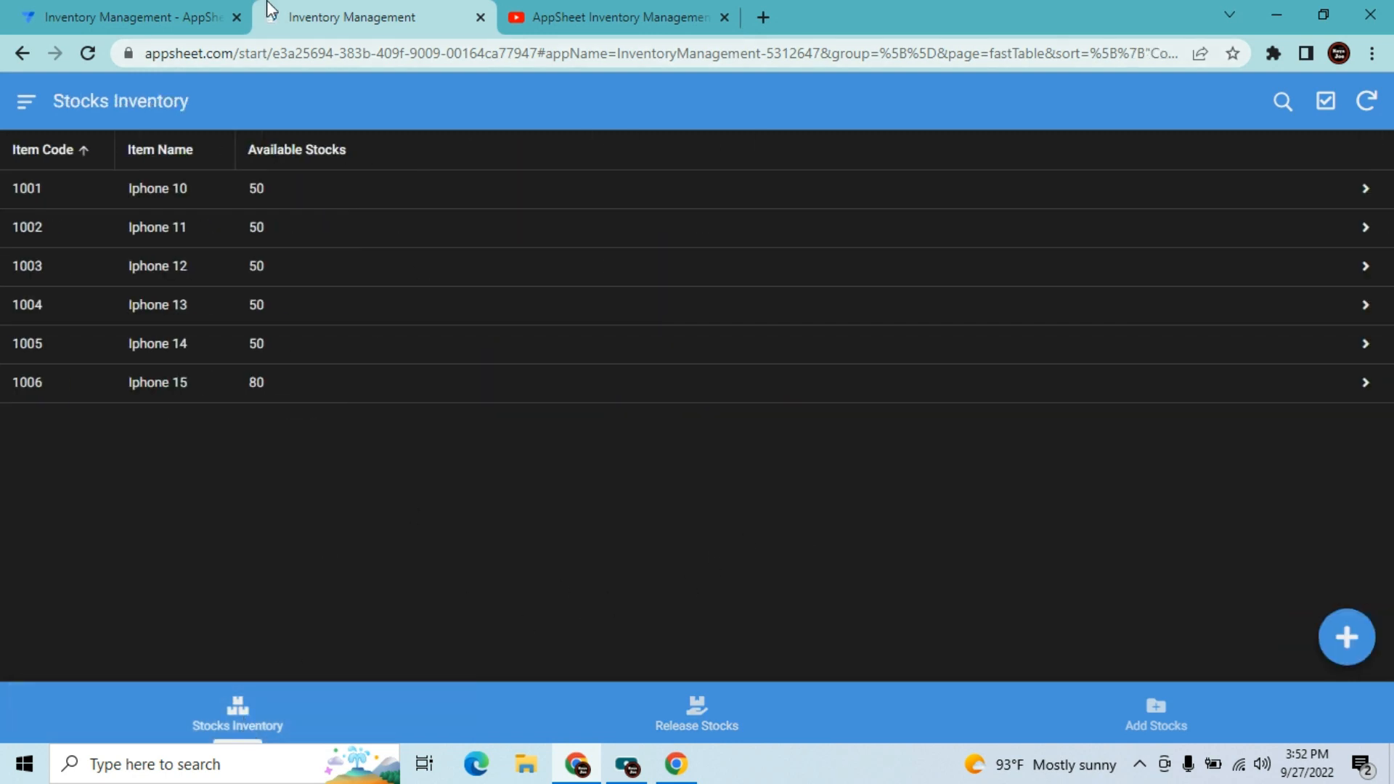
left_click(155, 10)
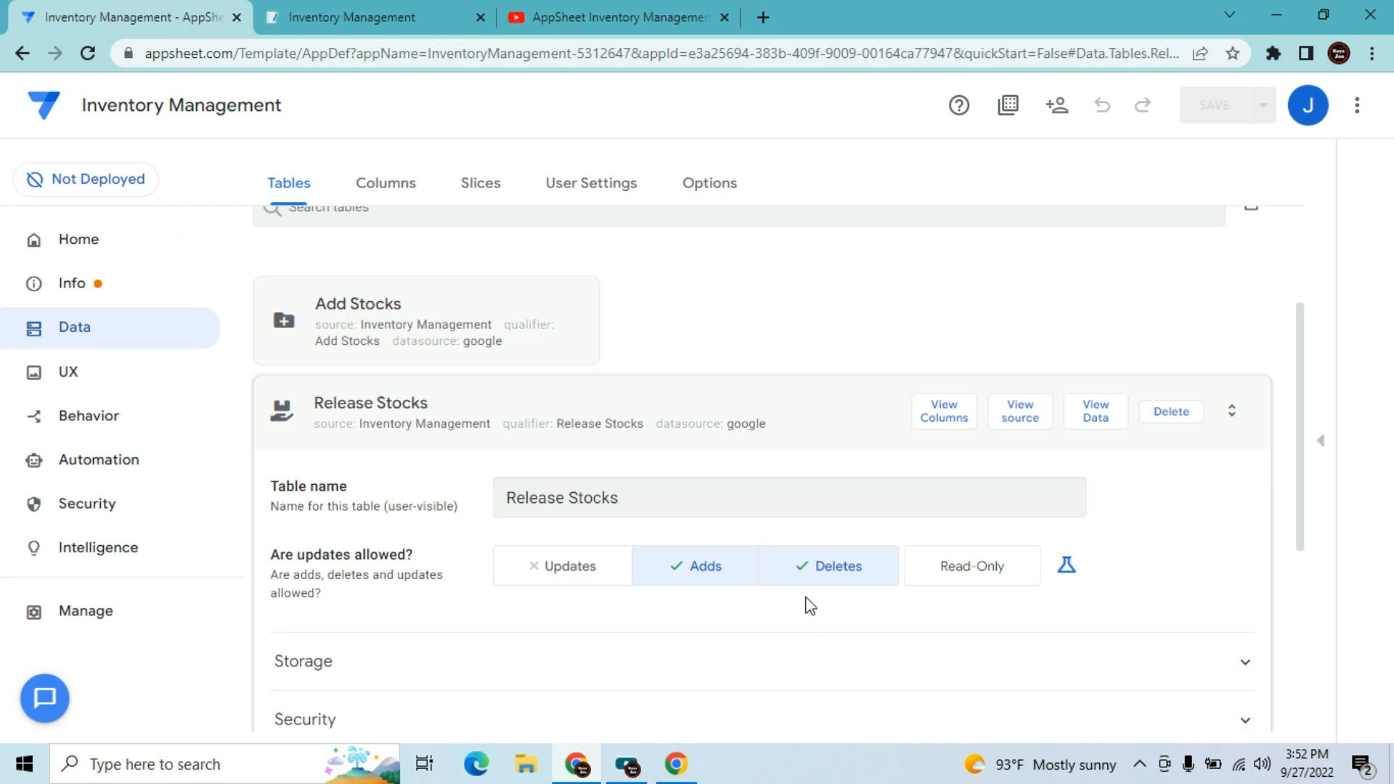
- Examine the column types and formulas of the Release Stocks table, then collapse its column list
left_click(965, 412)
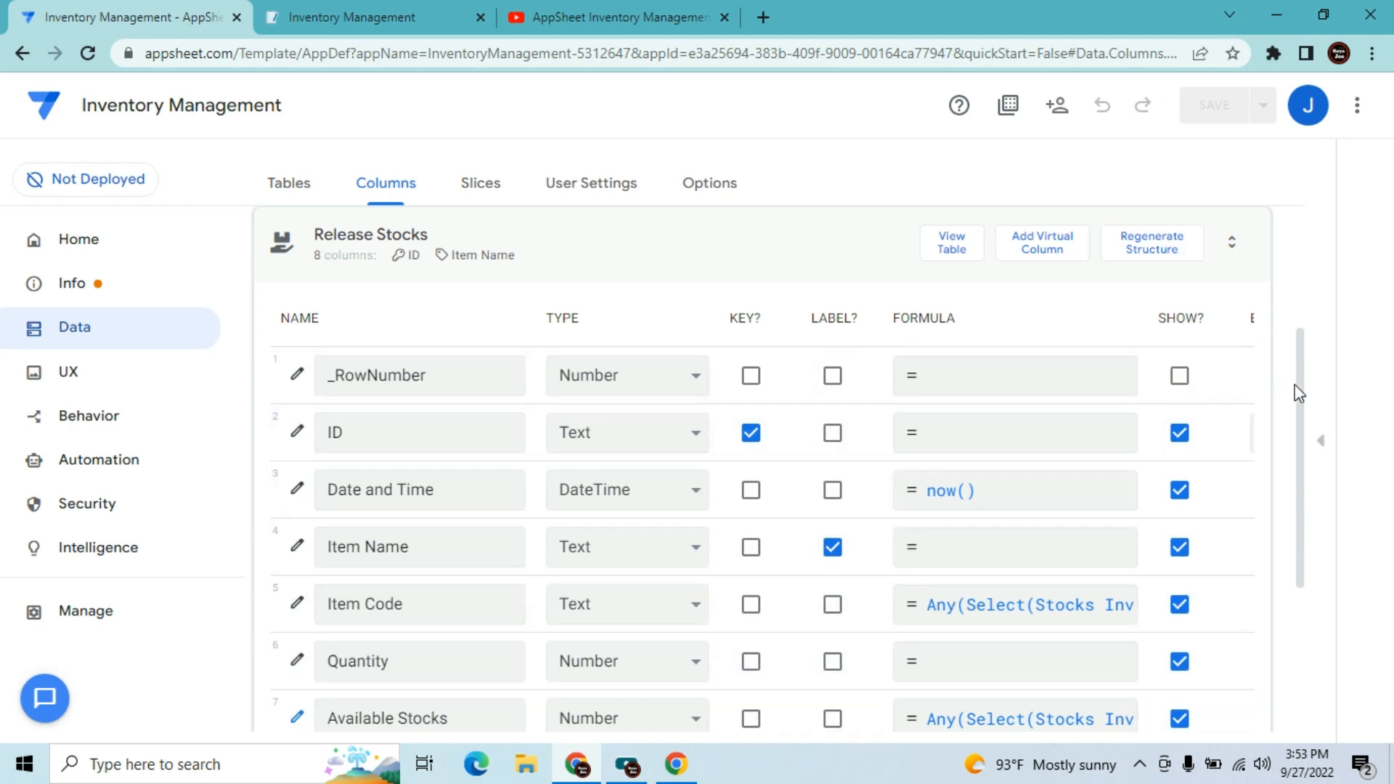
left_click_drag(1300, 398, 1283, 364)
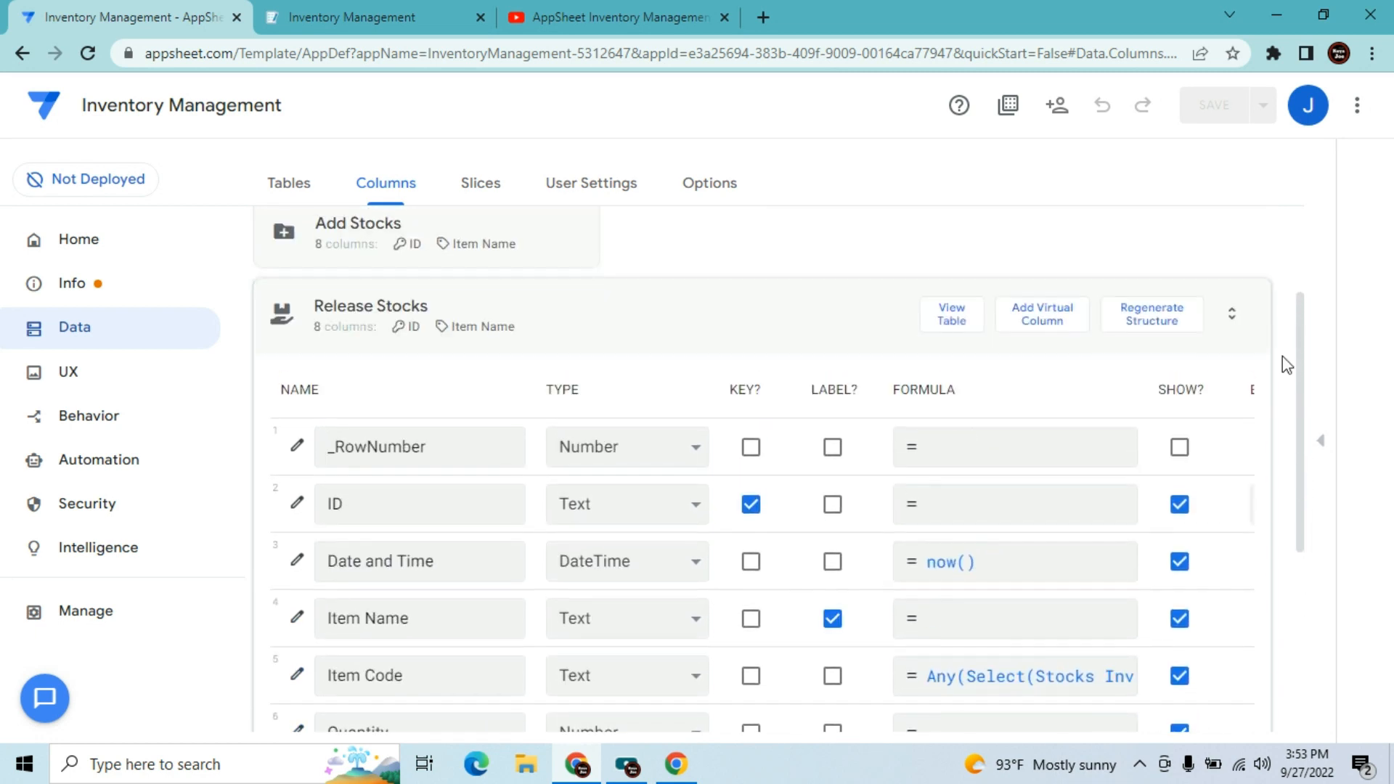
left_click(642, 313)
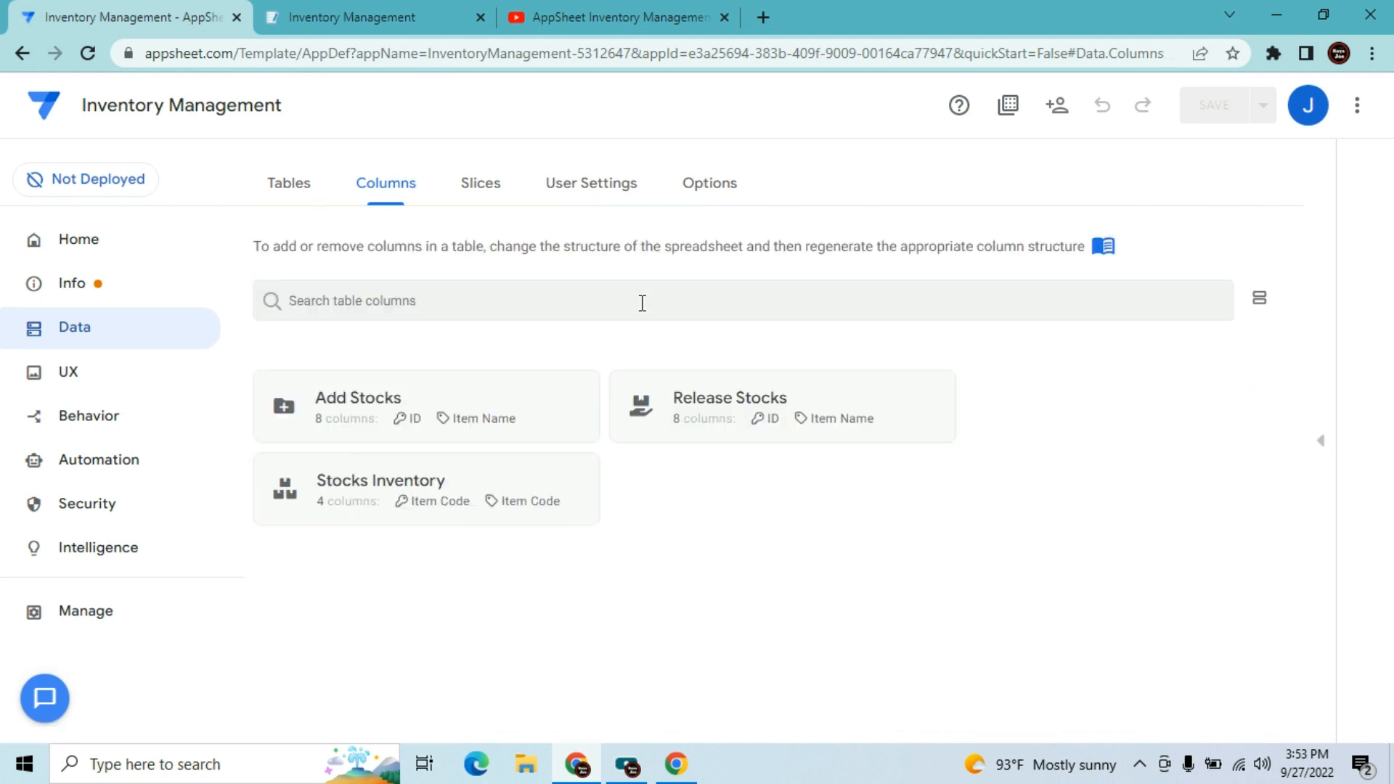
- Open the app's integration settings for incoming cloud services to examine the App Id, the Enable switch and the application access keys
left_click(157, 483)
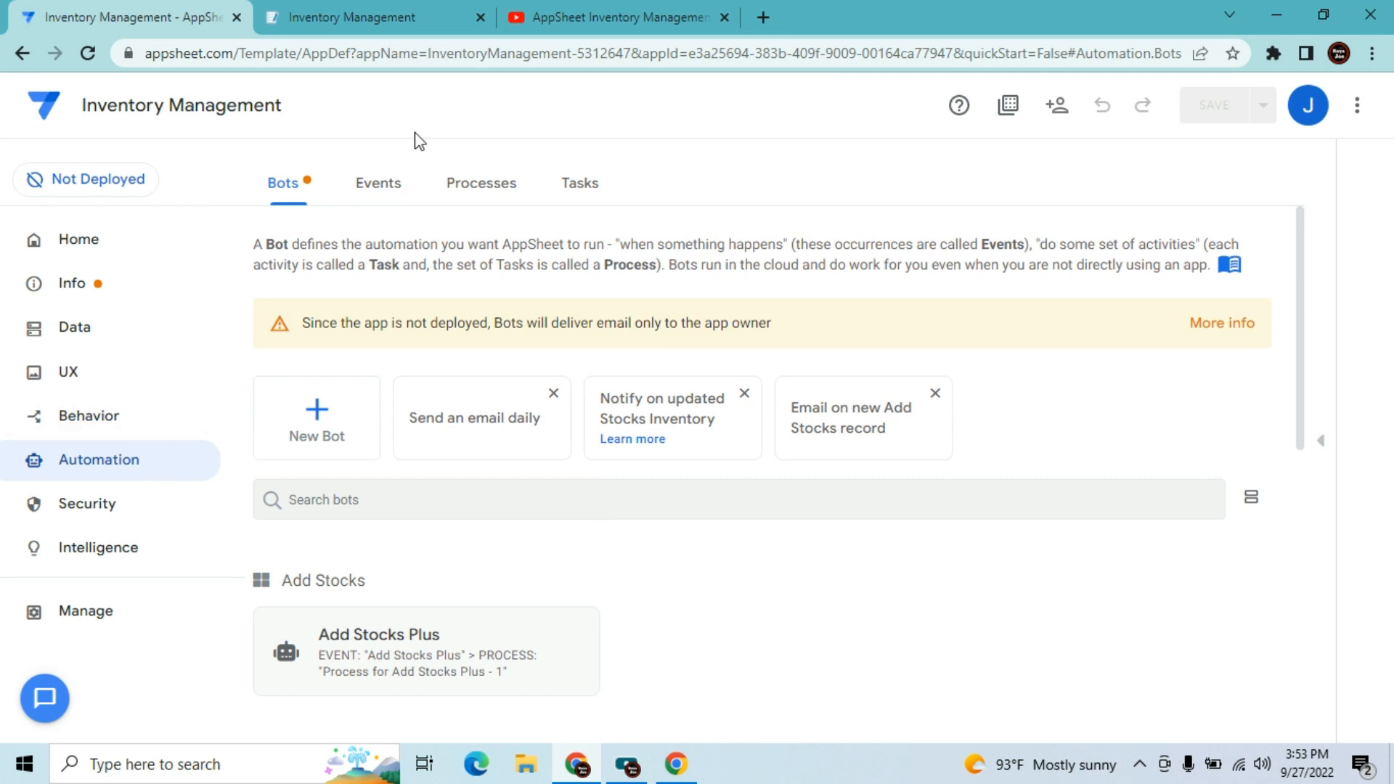
left_click(85, 636)
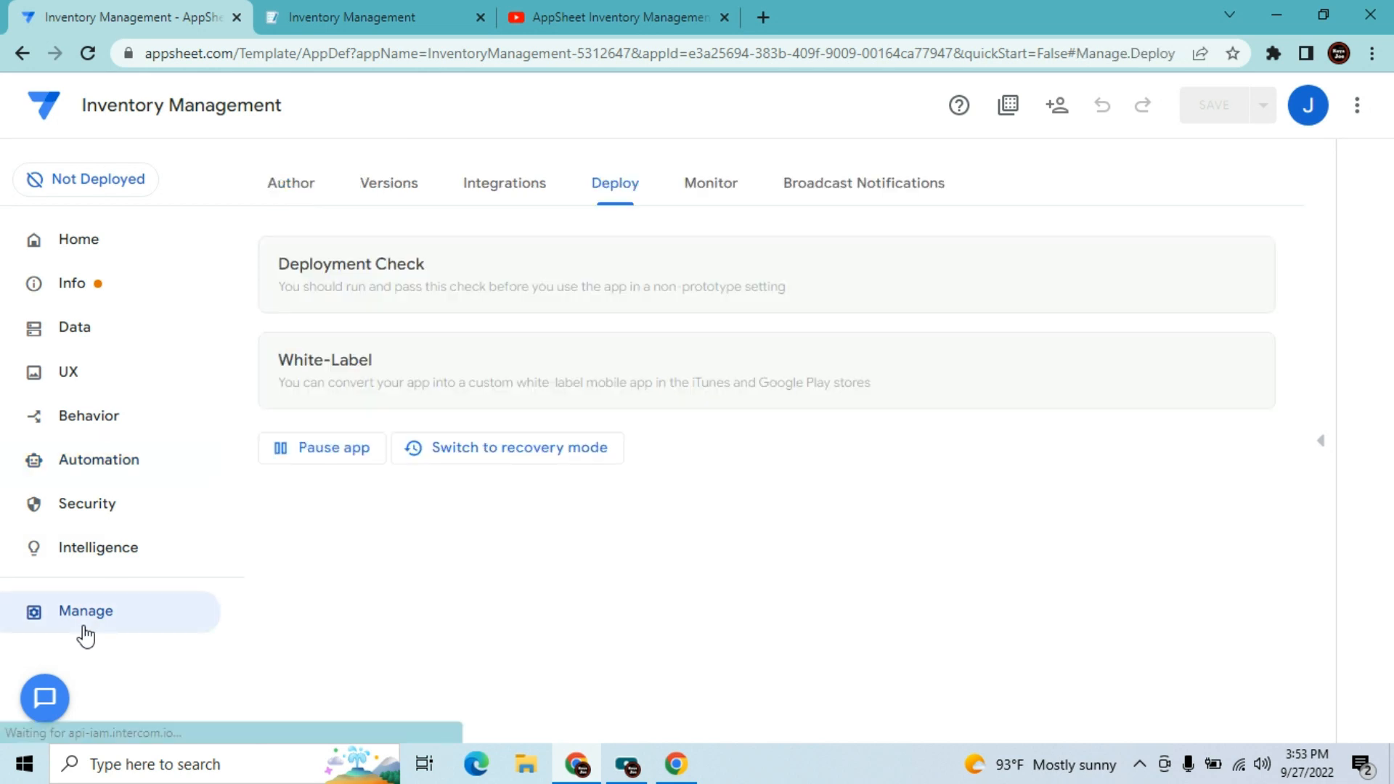
left_click(389, 190)
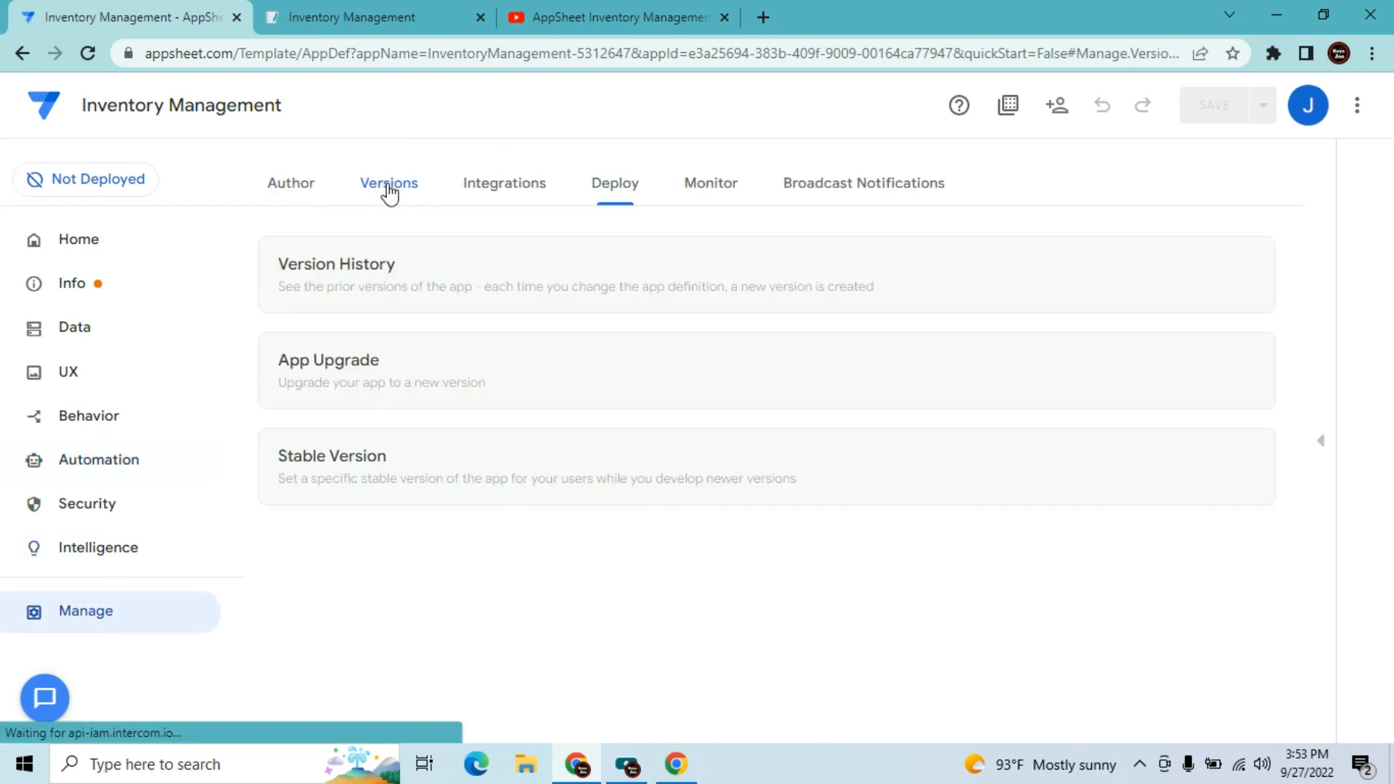
left_click(502, 185)
left_click(460, 289)
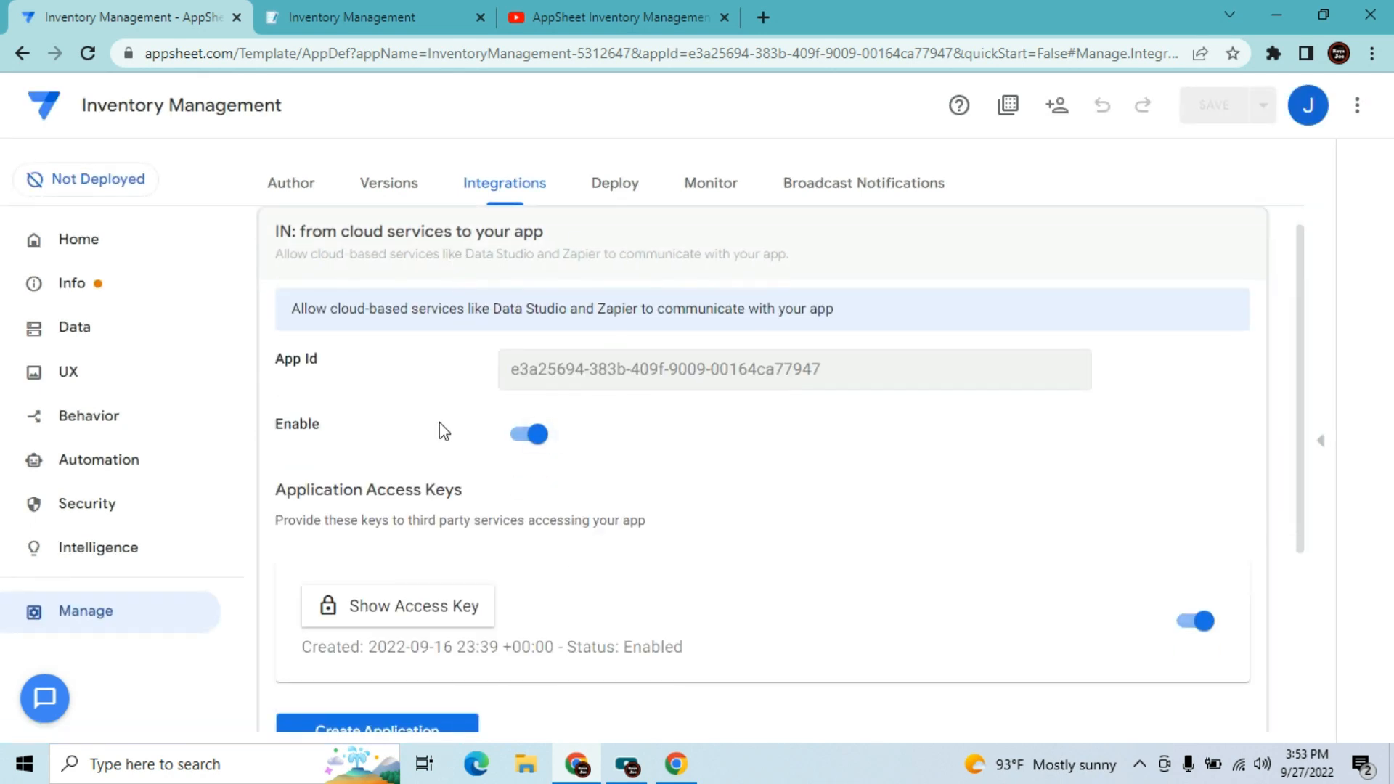
- Open the Delete Release Stocks automation task to examine its category, name and source table
left_click(69, 347)
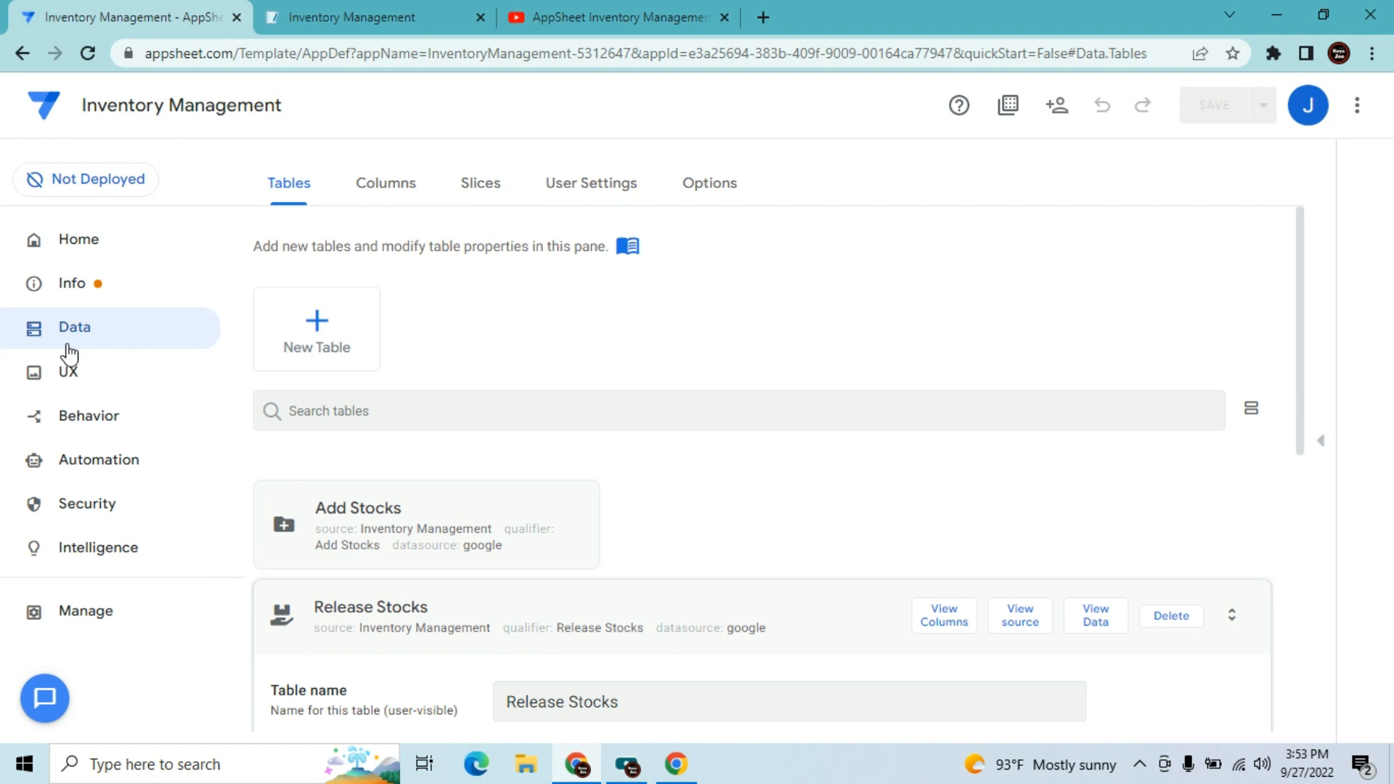
left_click(119, 463)
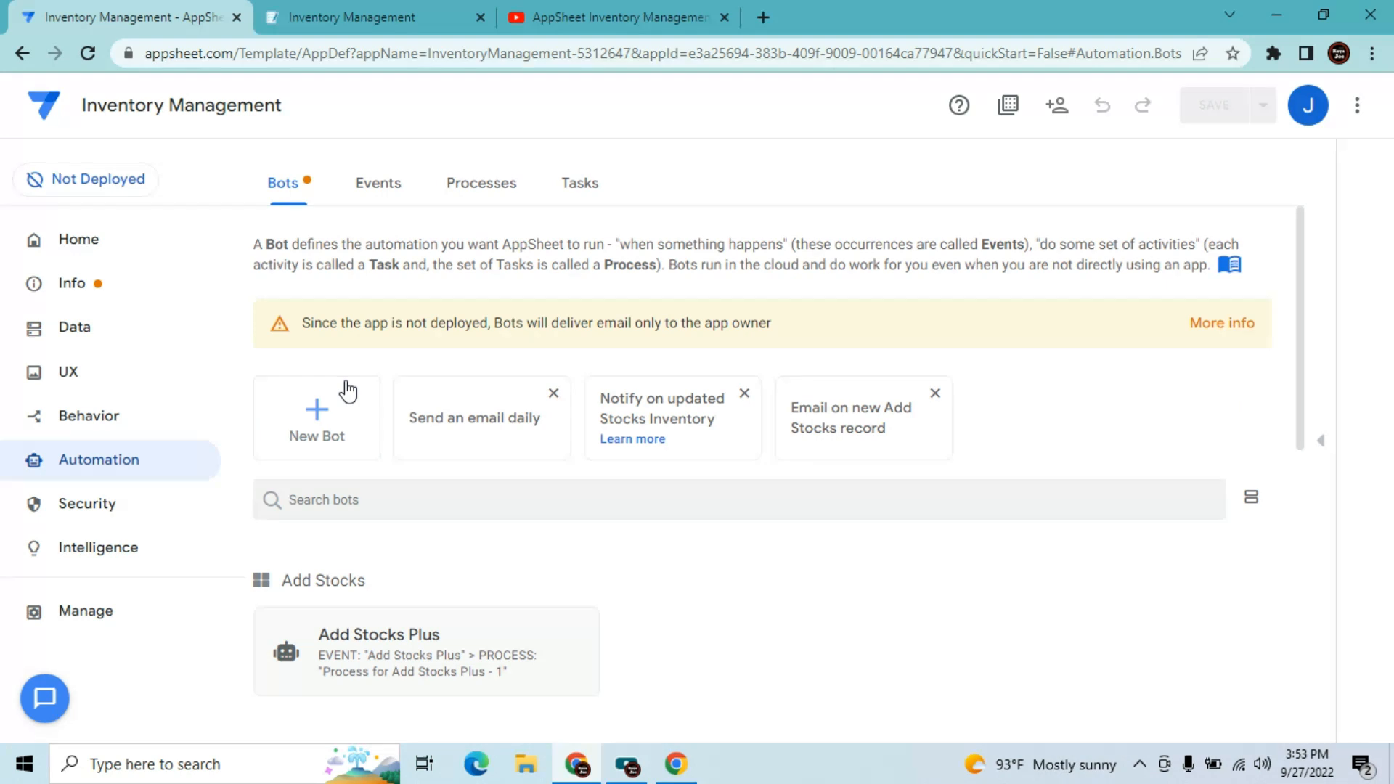
left_click(589, 185)
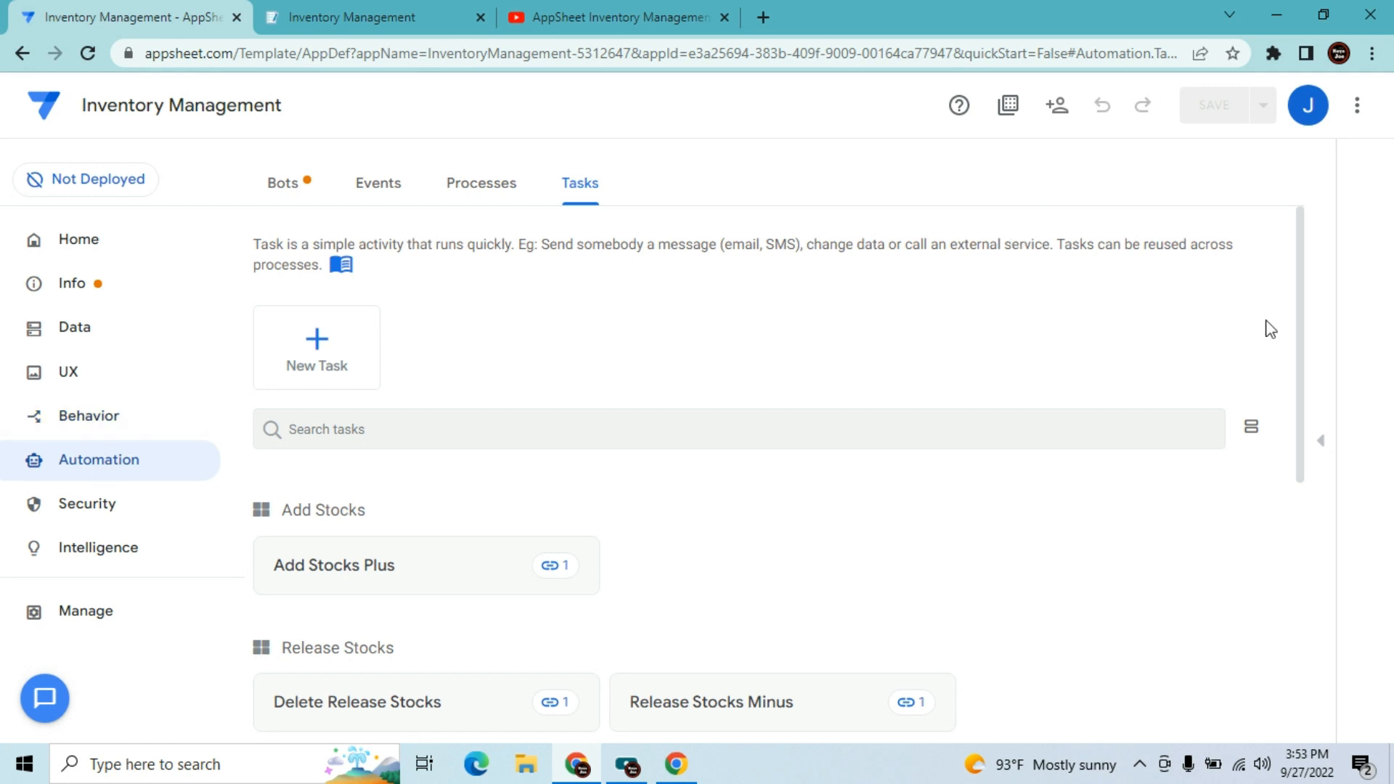
left_click_drag(1300, 352, 1302, 425)
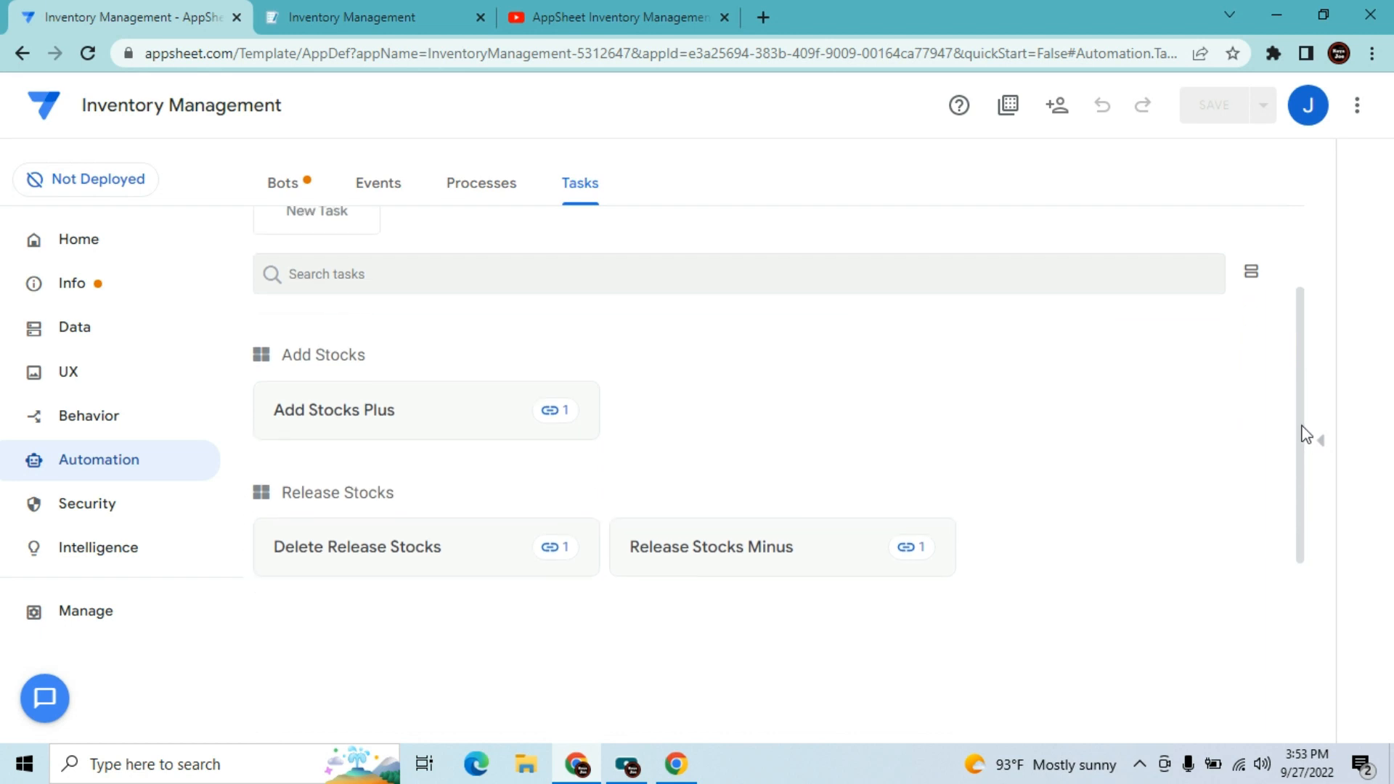
left_click(419, 568)
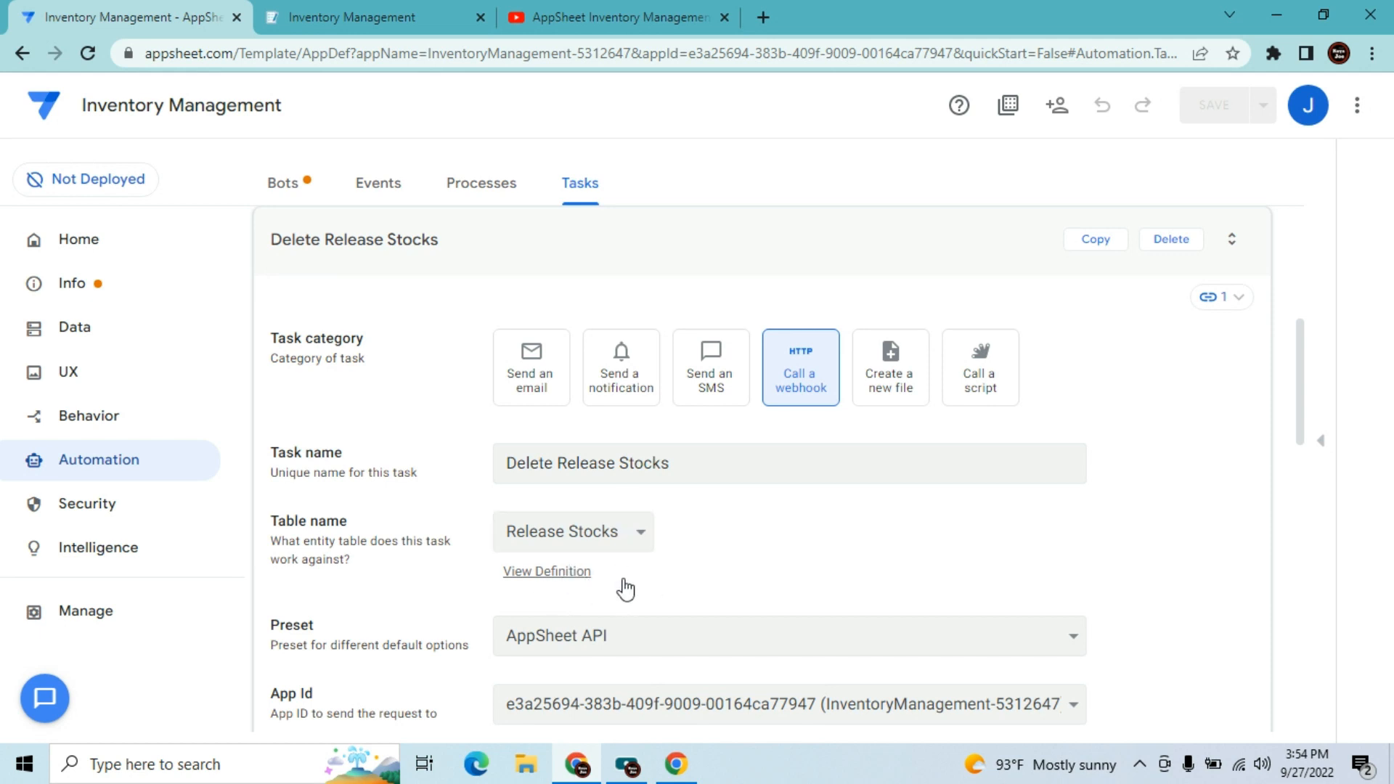
- Look at the Release Stocks view in the running app, close the YouTube tab and return to the Delete Release Stocks task
left_click(374, 9)
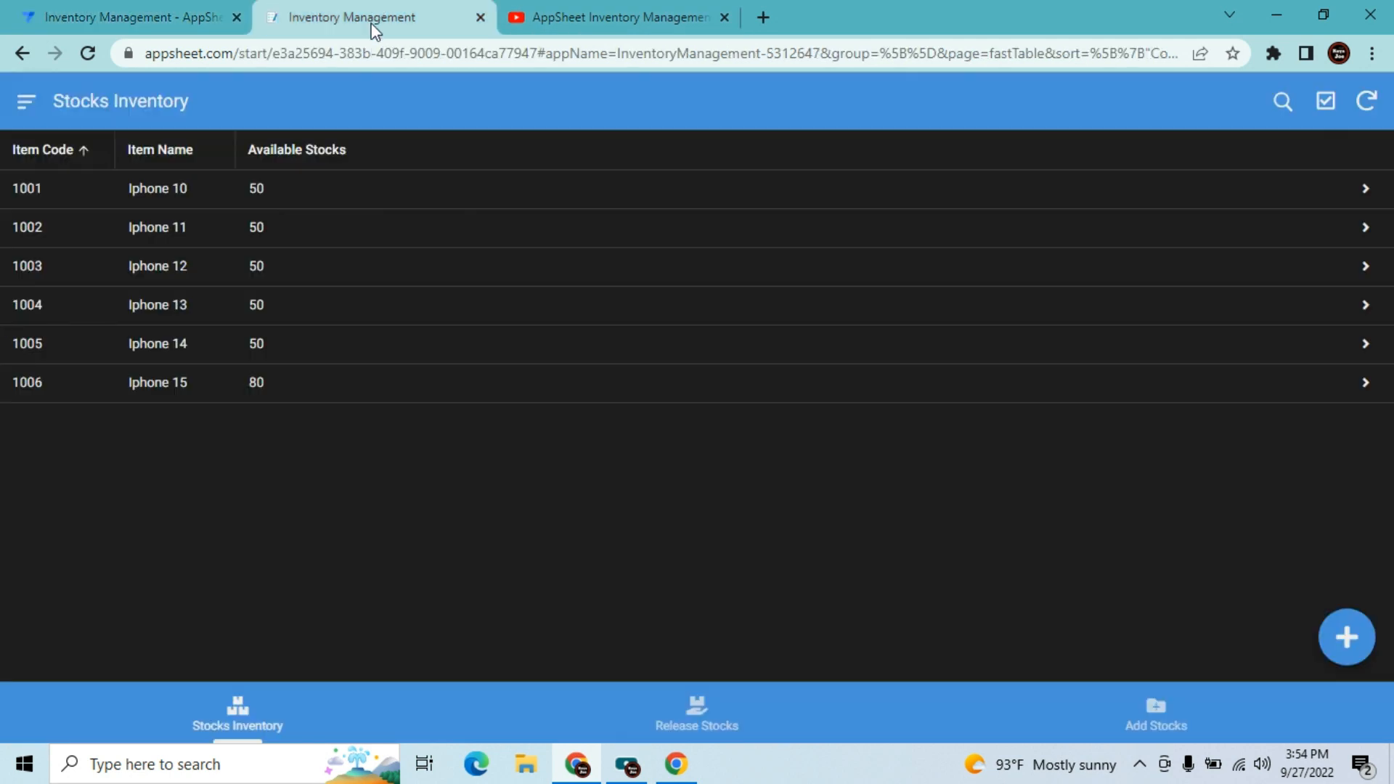
left_click(698, 715)
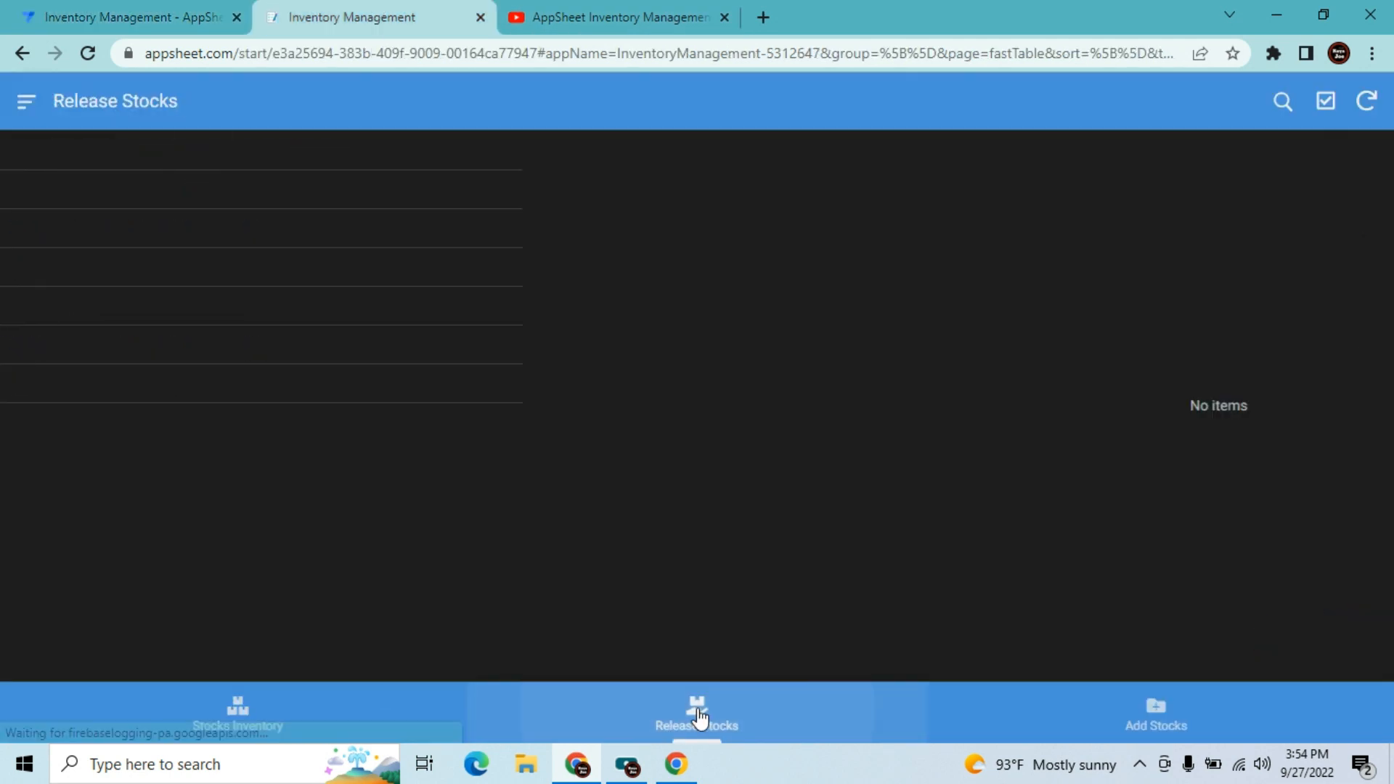
left_click(724, 18)
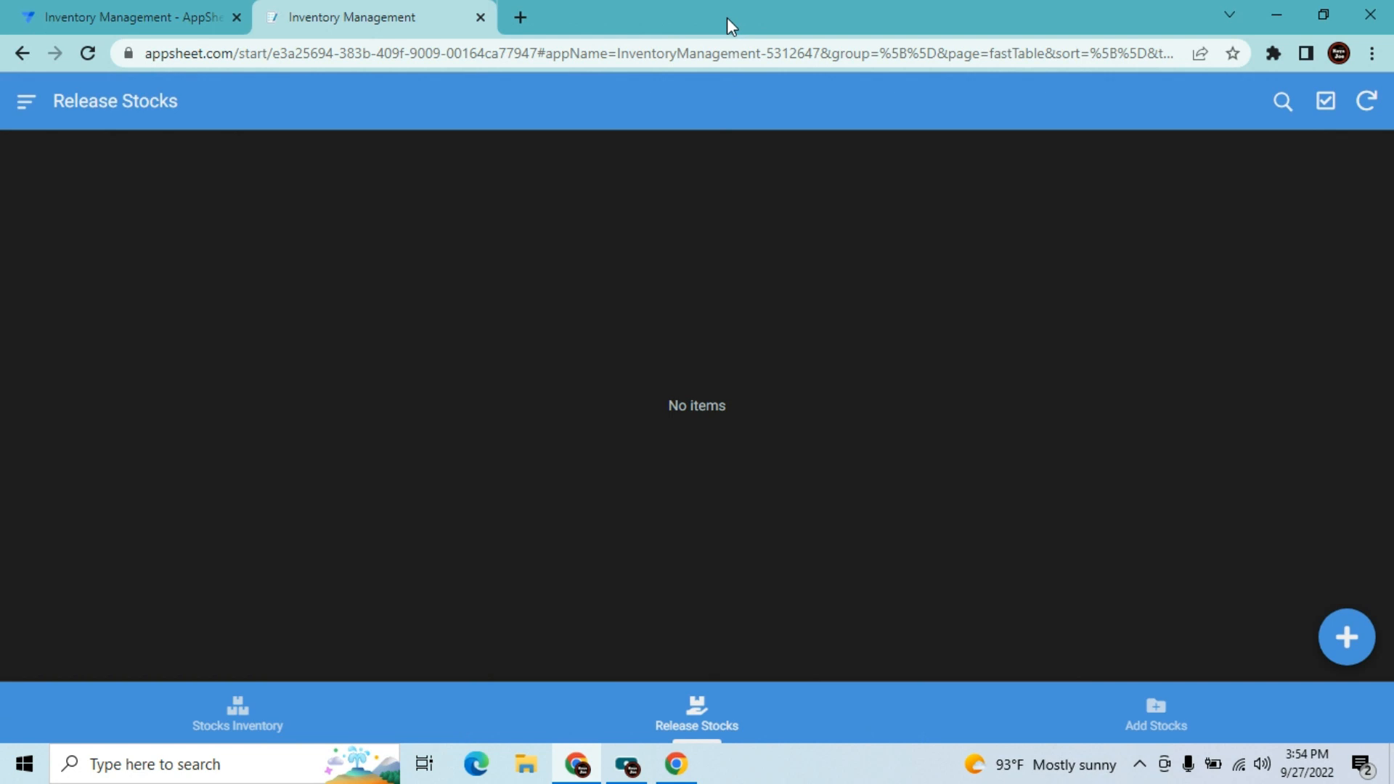
left_click(58, 11)
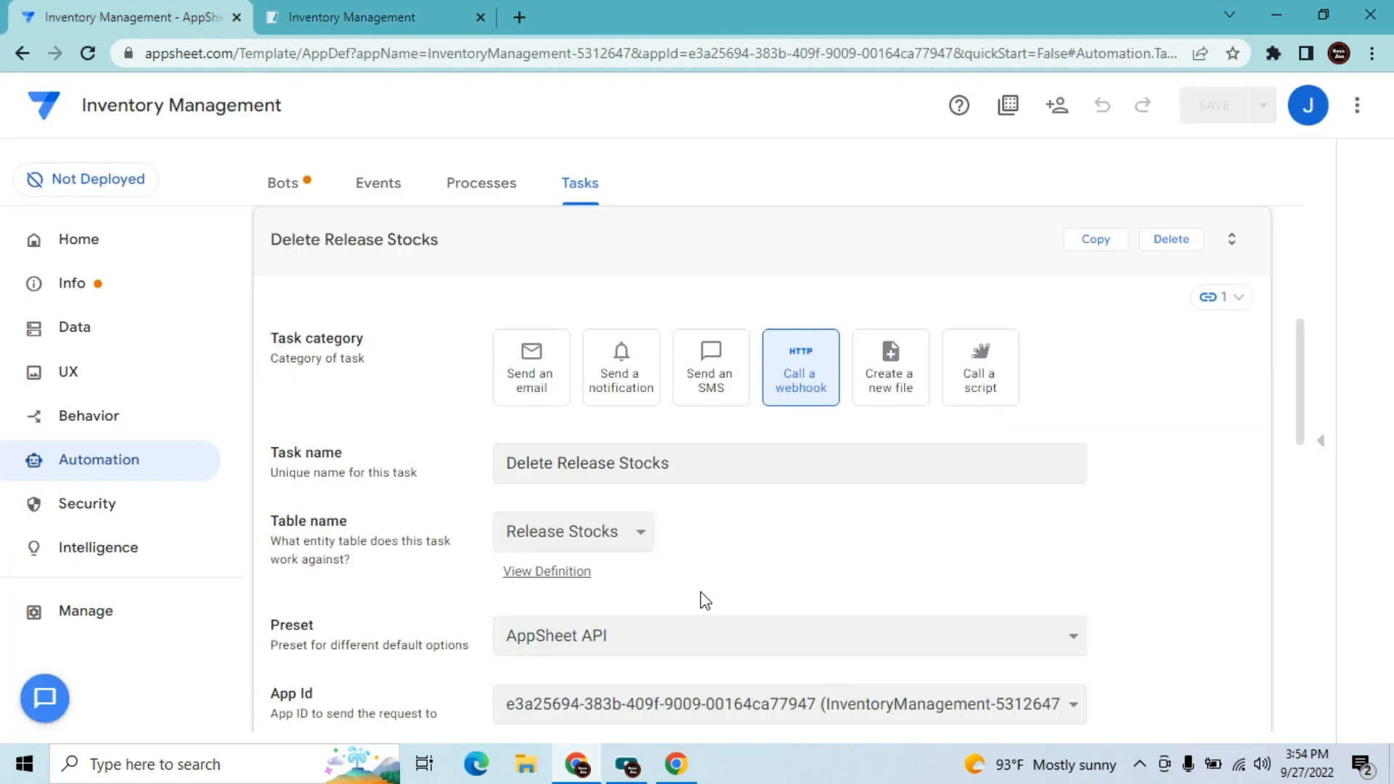
- Examine the Delete Release Stocks task's webhook settings, keeping the AppSheet API preset and the InventoryManagement app as the App Id
left_click_drag(1300, 398, 1307, 445)
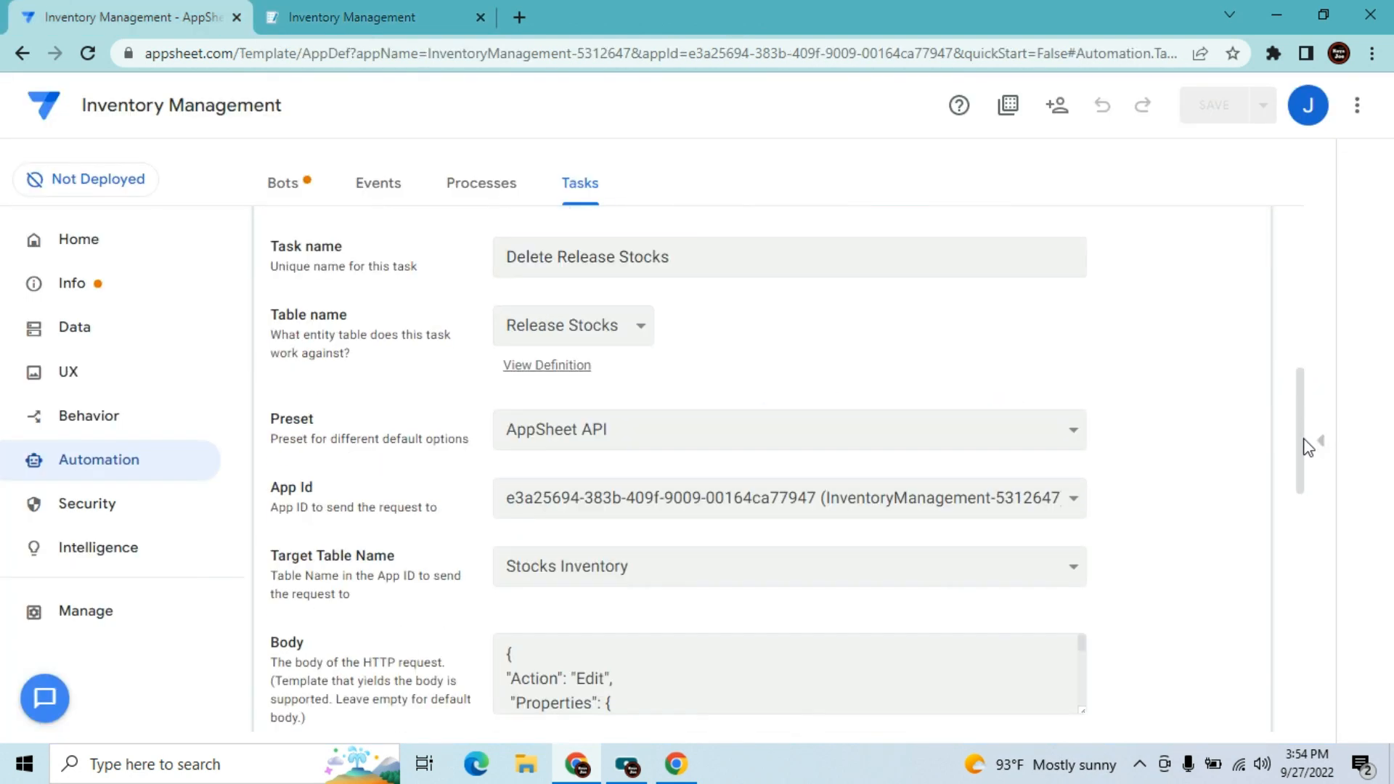
left_click(772, 437)
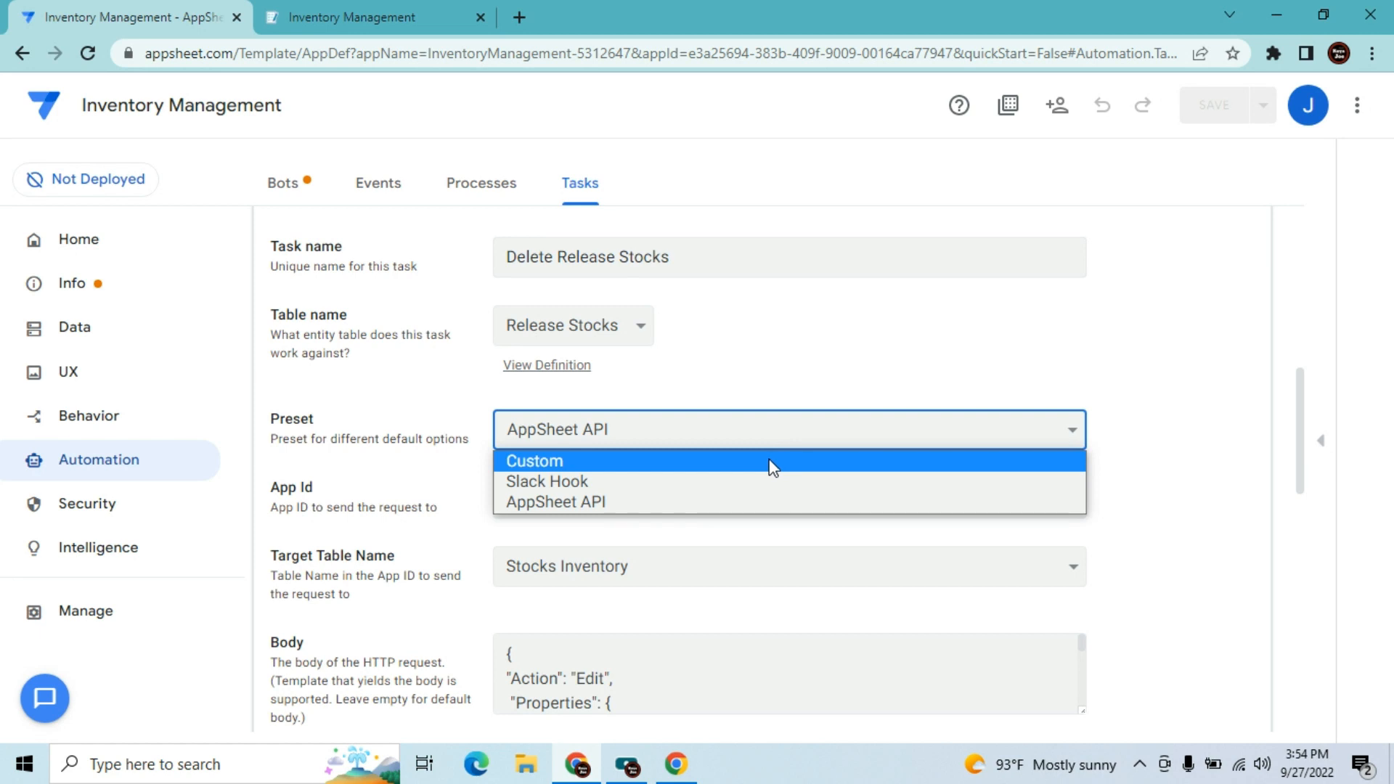
left_click(773, 497)
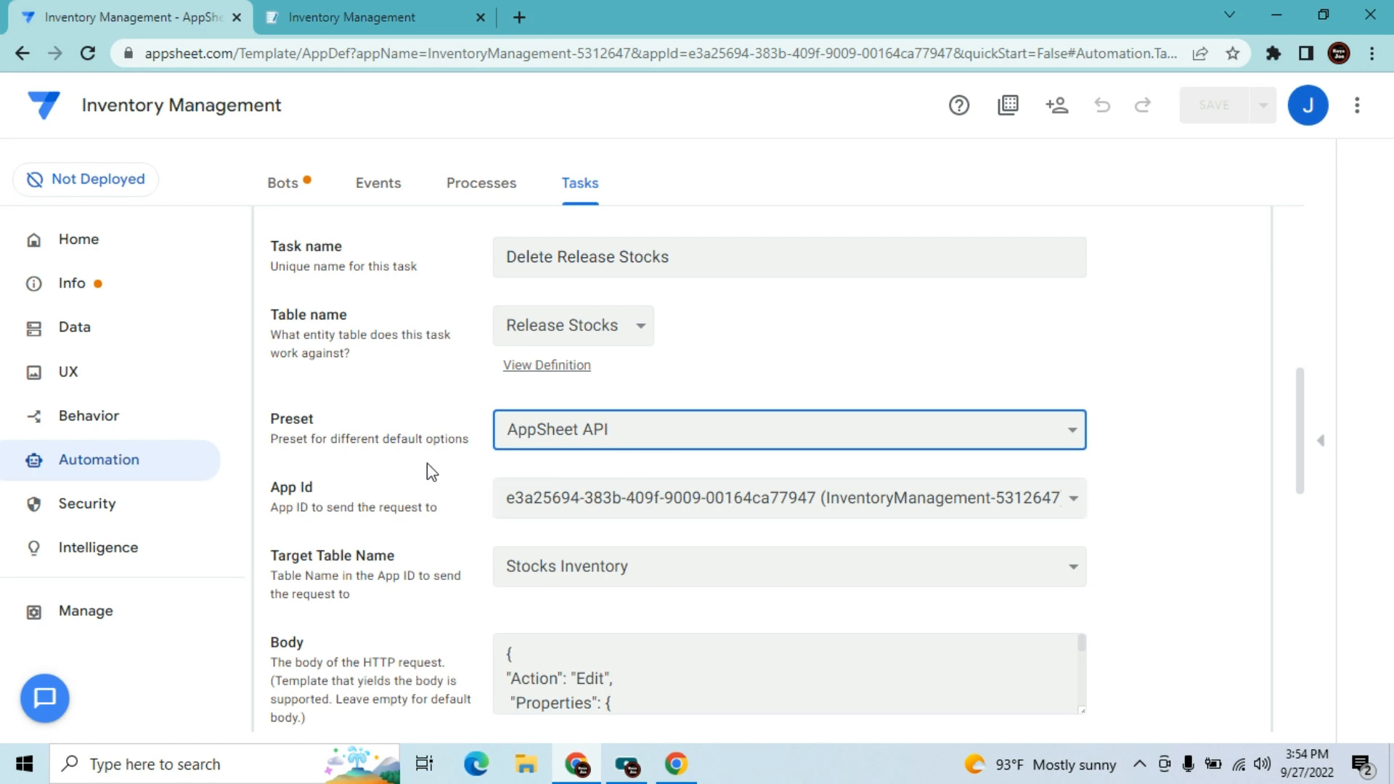
left_click(750, 508)
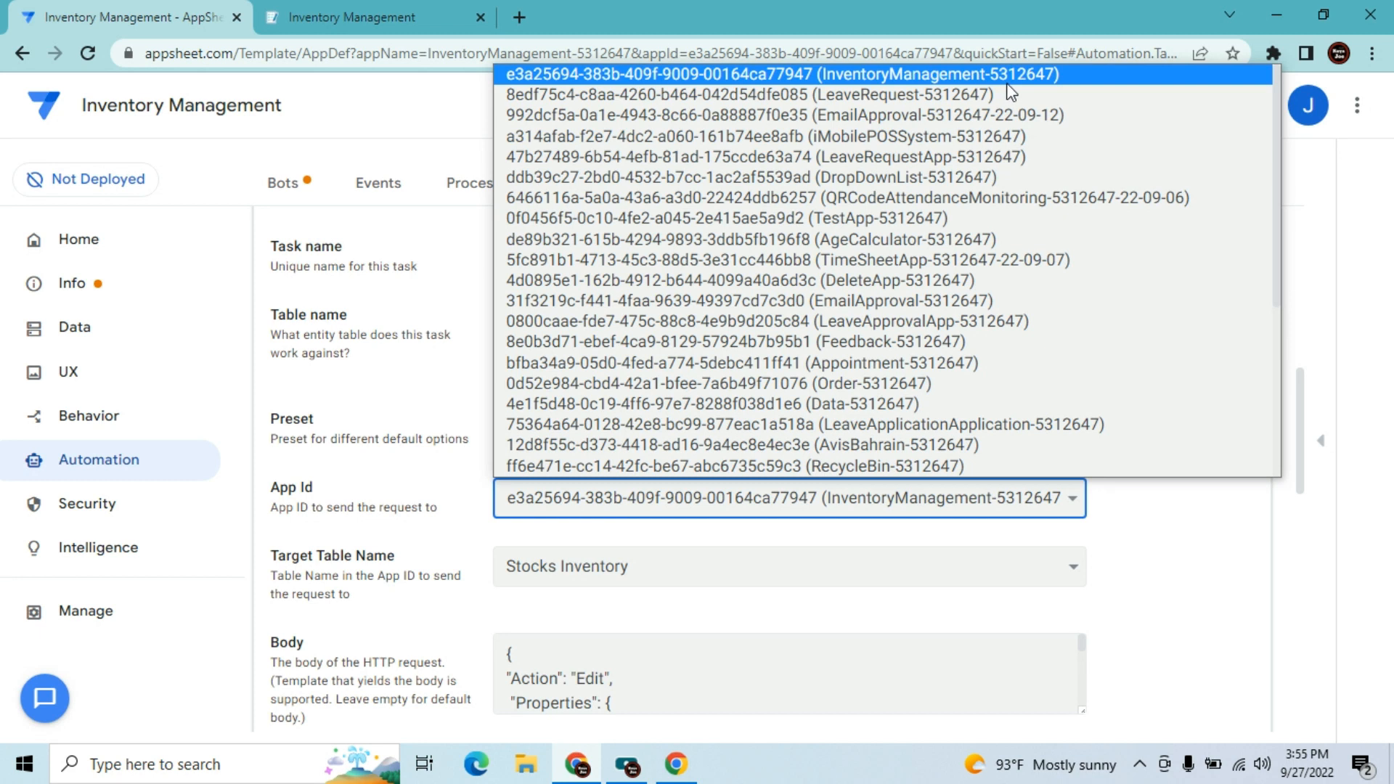
left_click(390, 116)
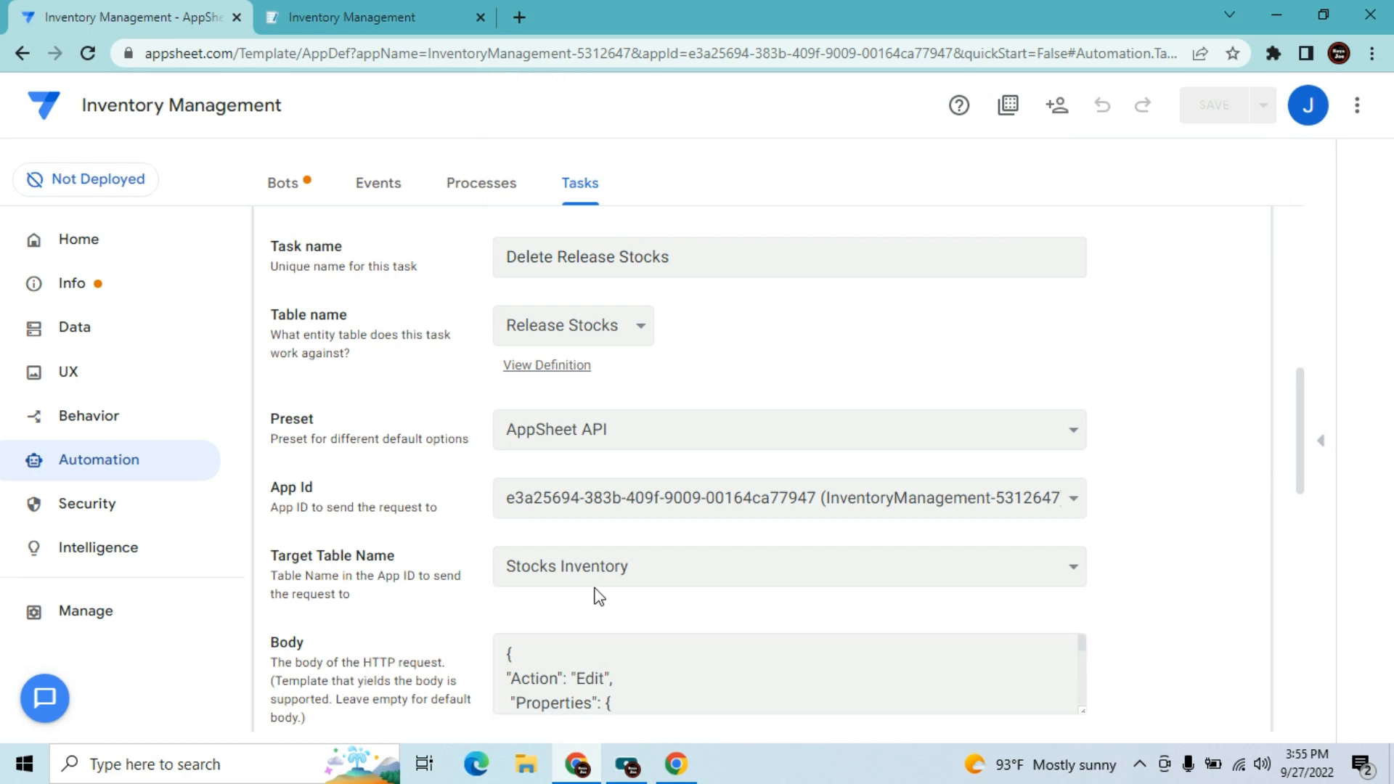
- Look at the Stocks Inventory view in the running app, matching the webhook's target table, and return to the Delete Release Stocks task
left_click(366, 16)
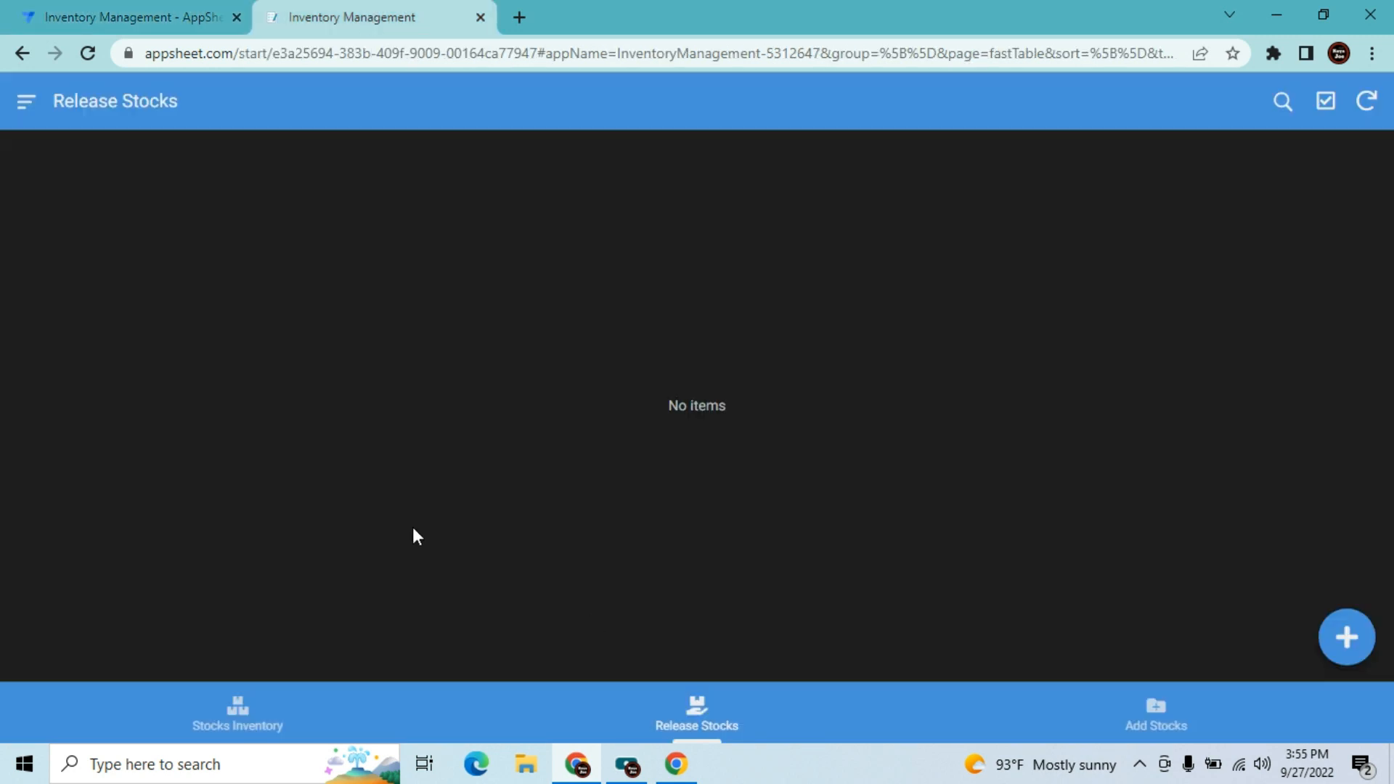
left_click(256, 699)
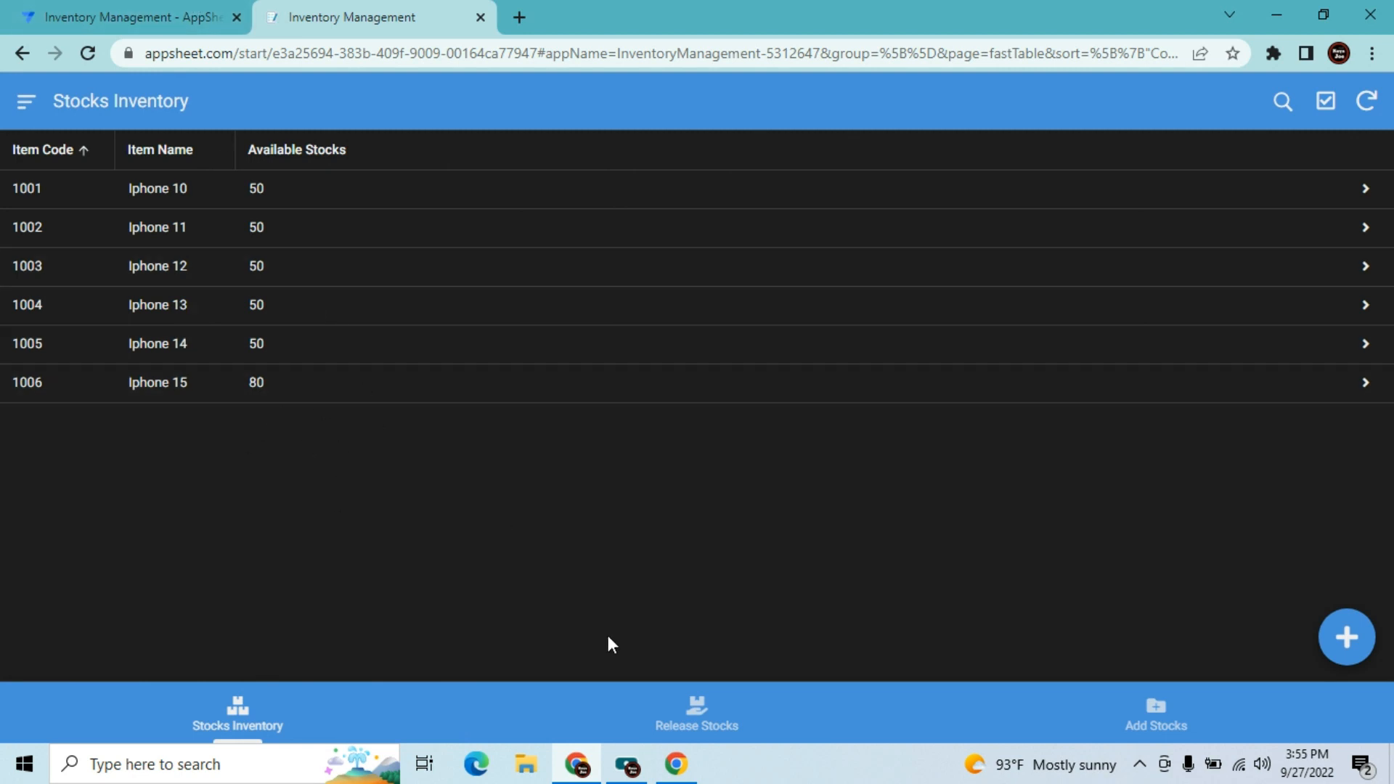
left_click(260, 699)
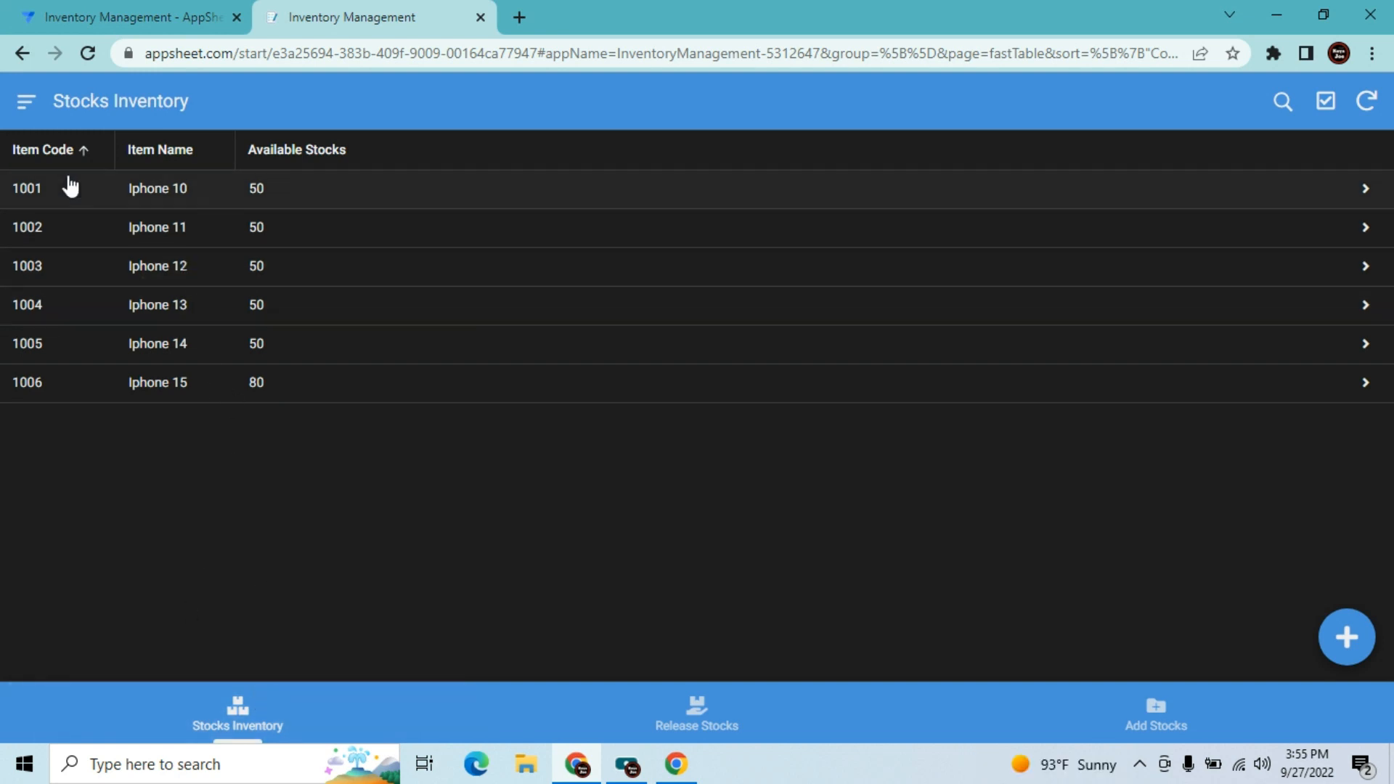
left_click(149, 13)
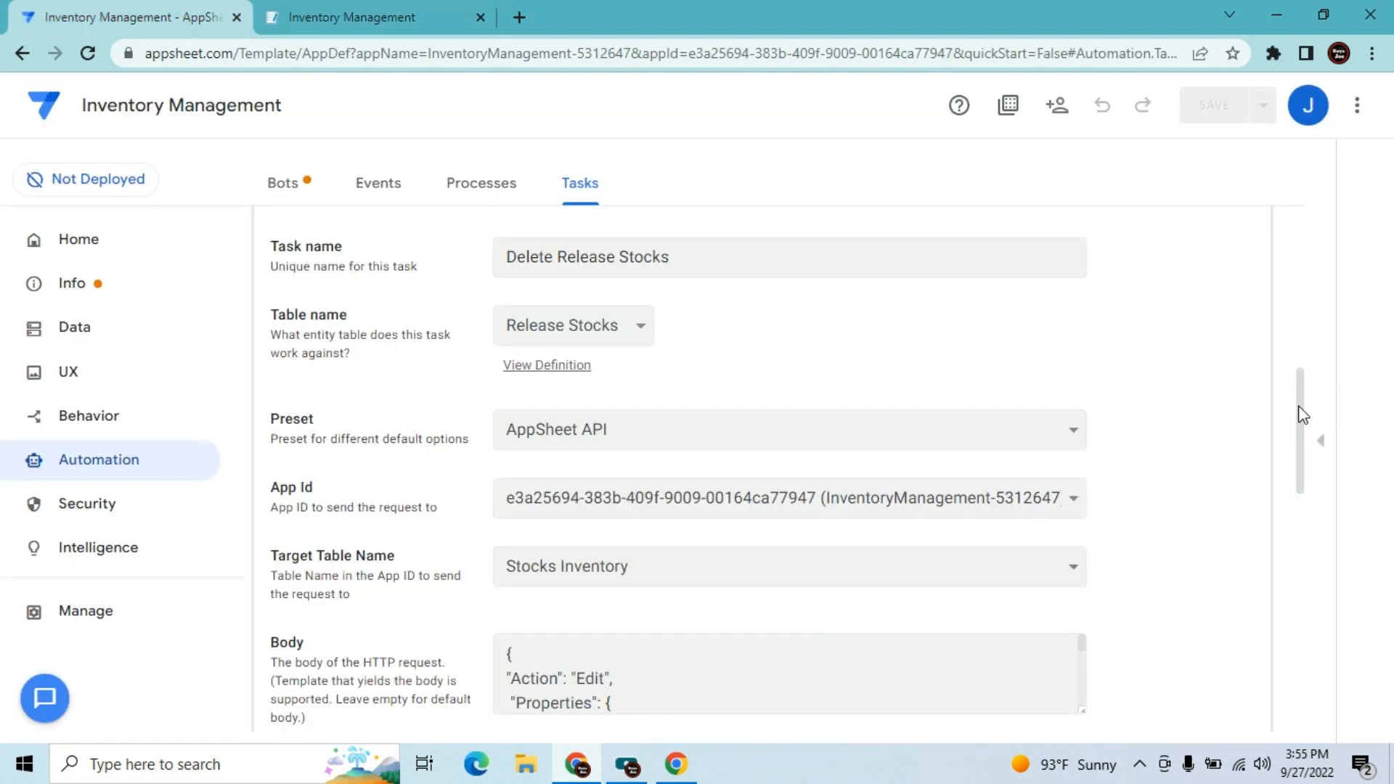
- Enlarge the Body box of the Delete Release Stocks task so the whole HTTP request body fits in it
left_click_drag(1297, 411, 1295, 490)
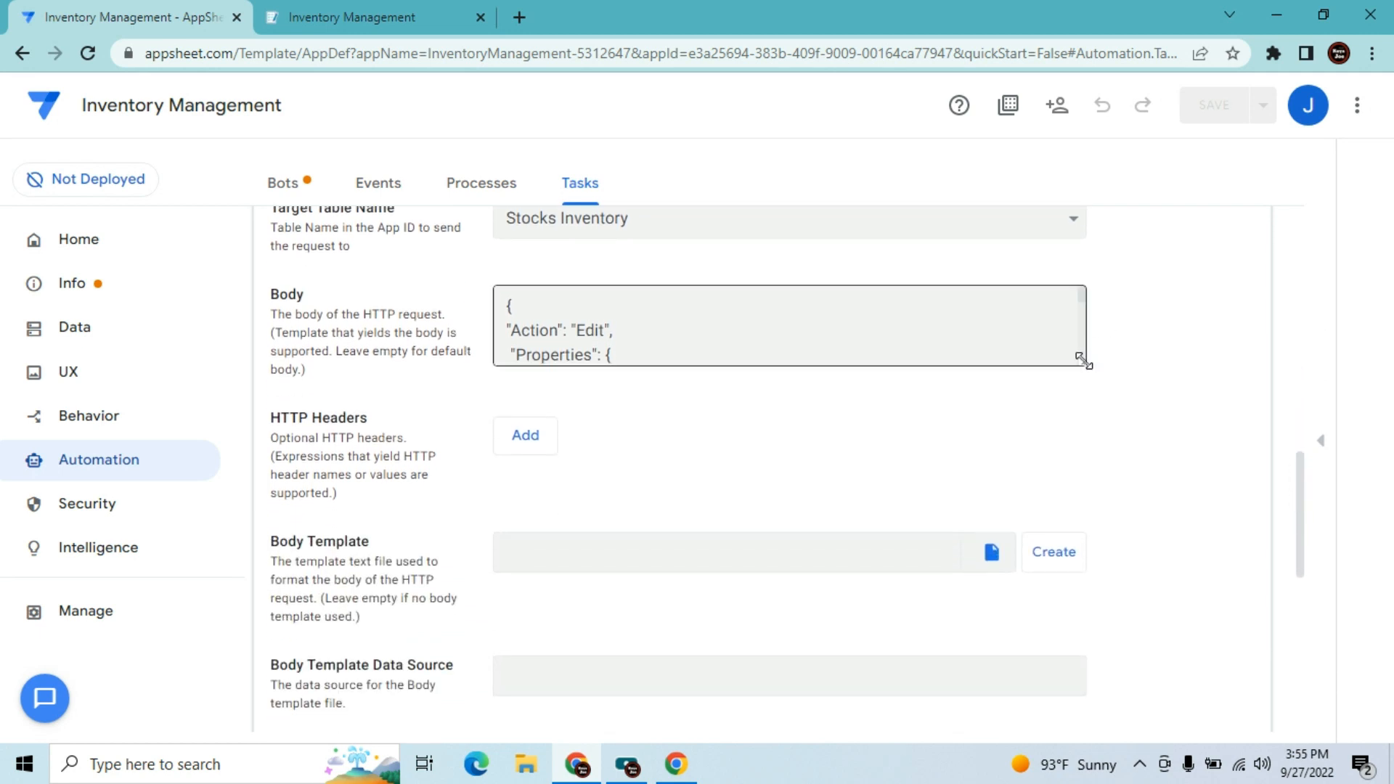
left_click_drag(1083, 365, 1123, 742)
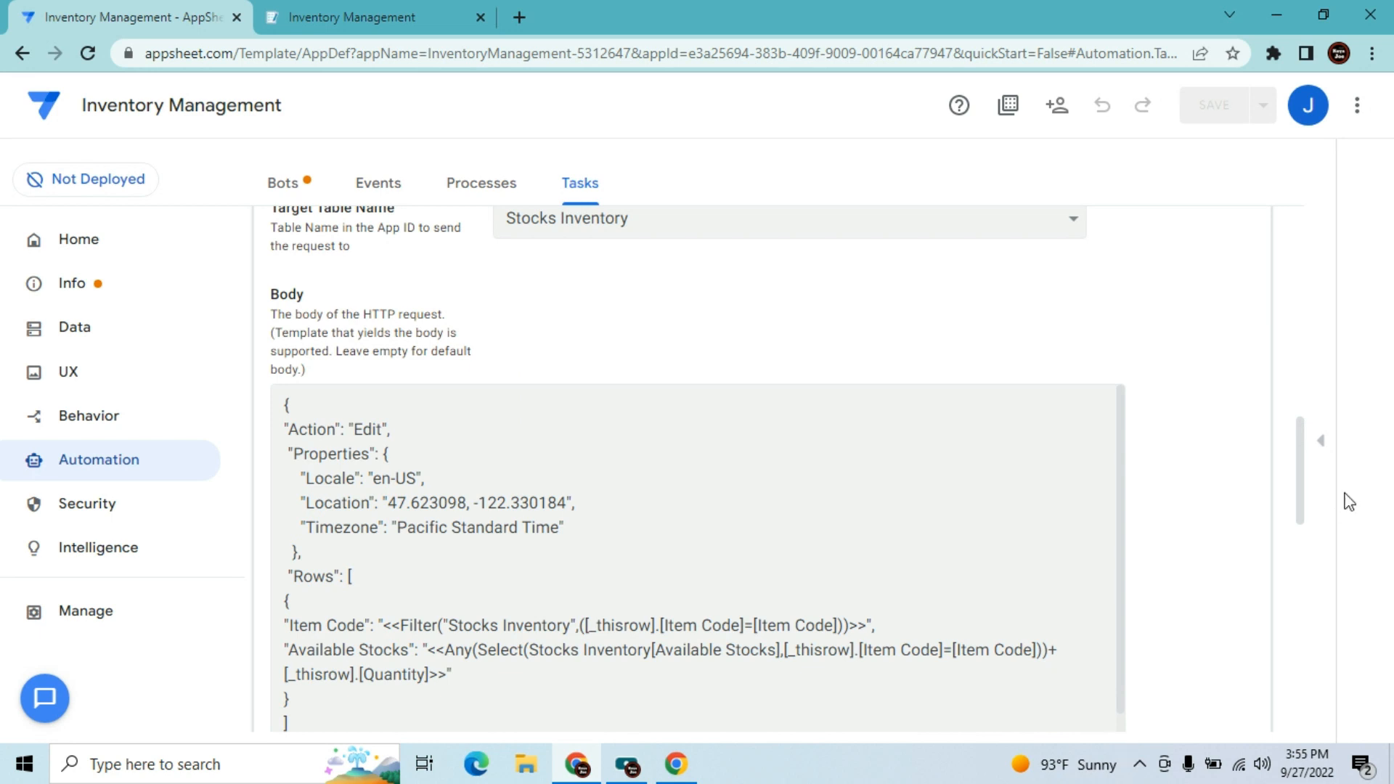
left_click_drag(1300, 461, 1301, 485)
left_click_drag(1118, 597, 1122, 629)
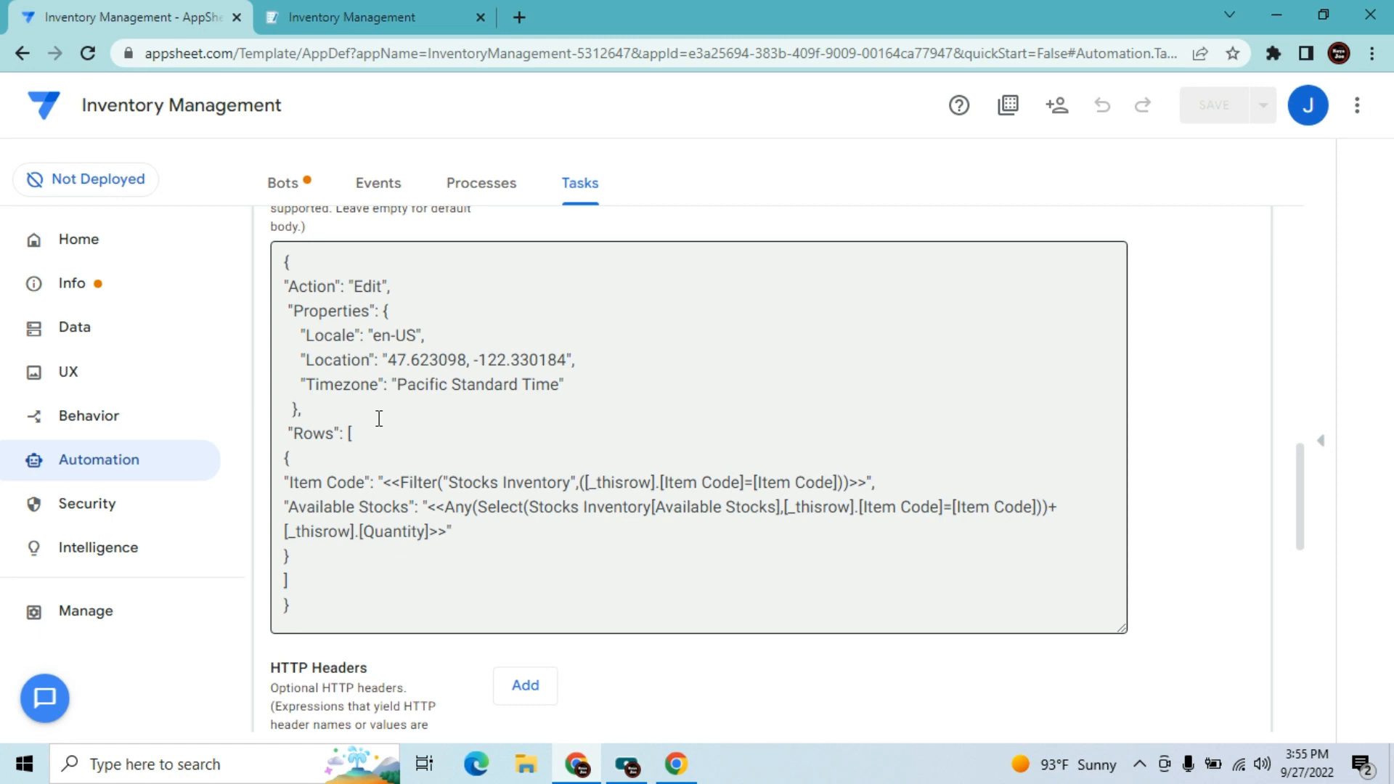
- Examine the Item Code line of the request body against the running app's Stocks Inventory and Release Stocks views
left_click(308, 491)
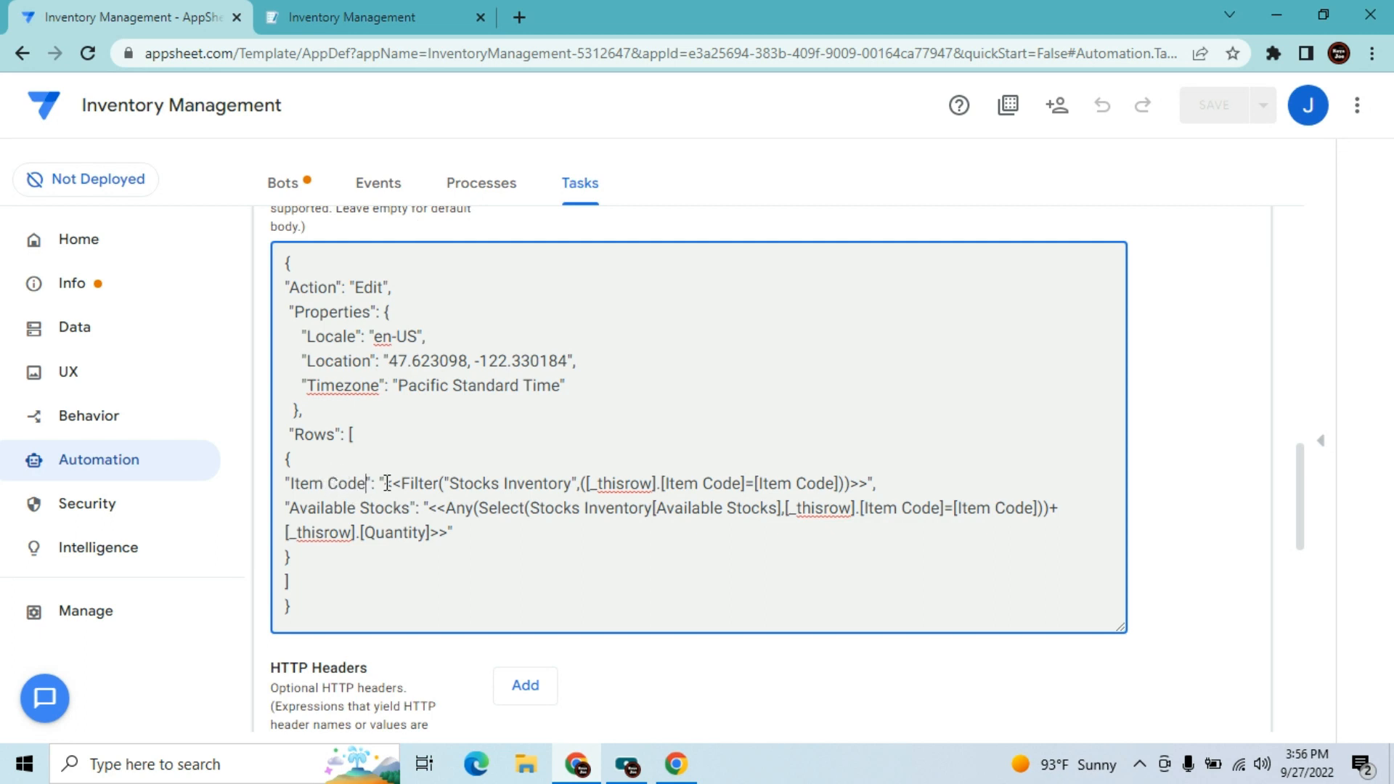
key("ctrl+Tab")
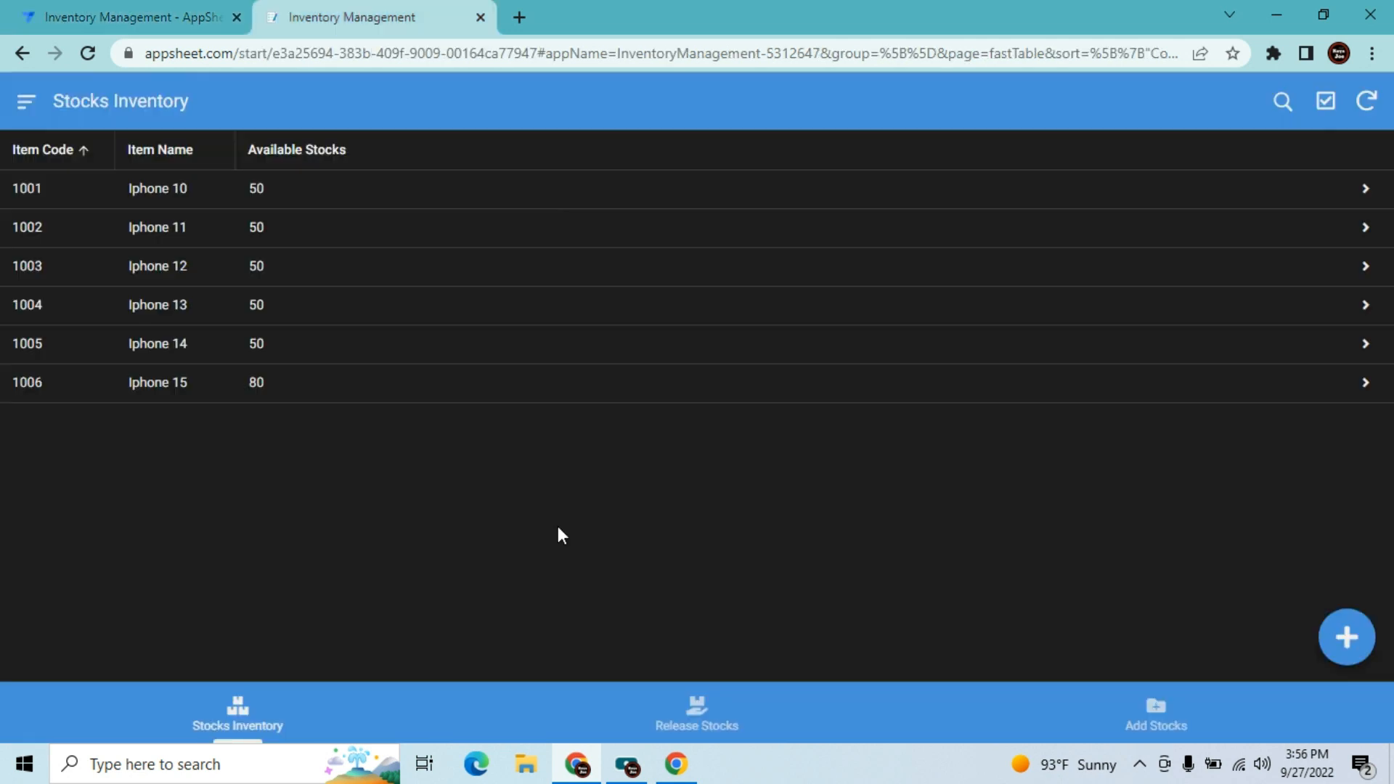
left_click(683, 688)
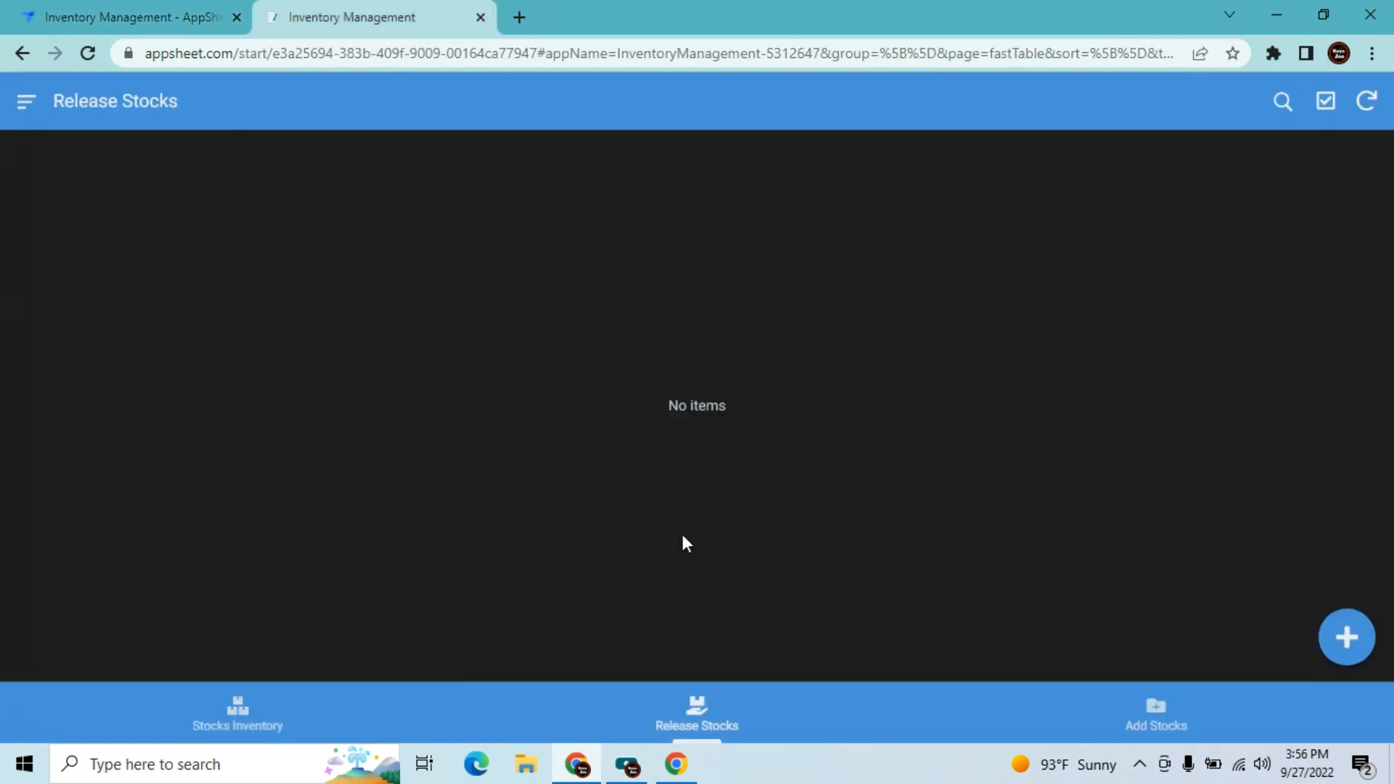
left_click(117, 16)
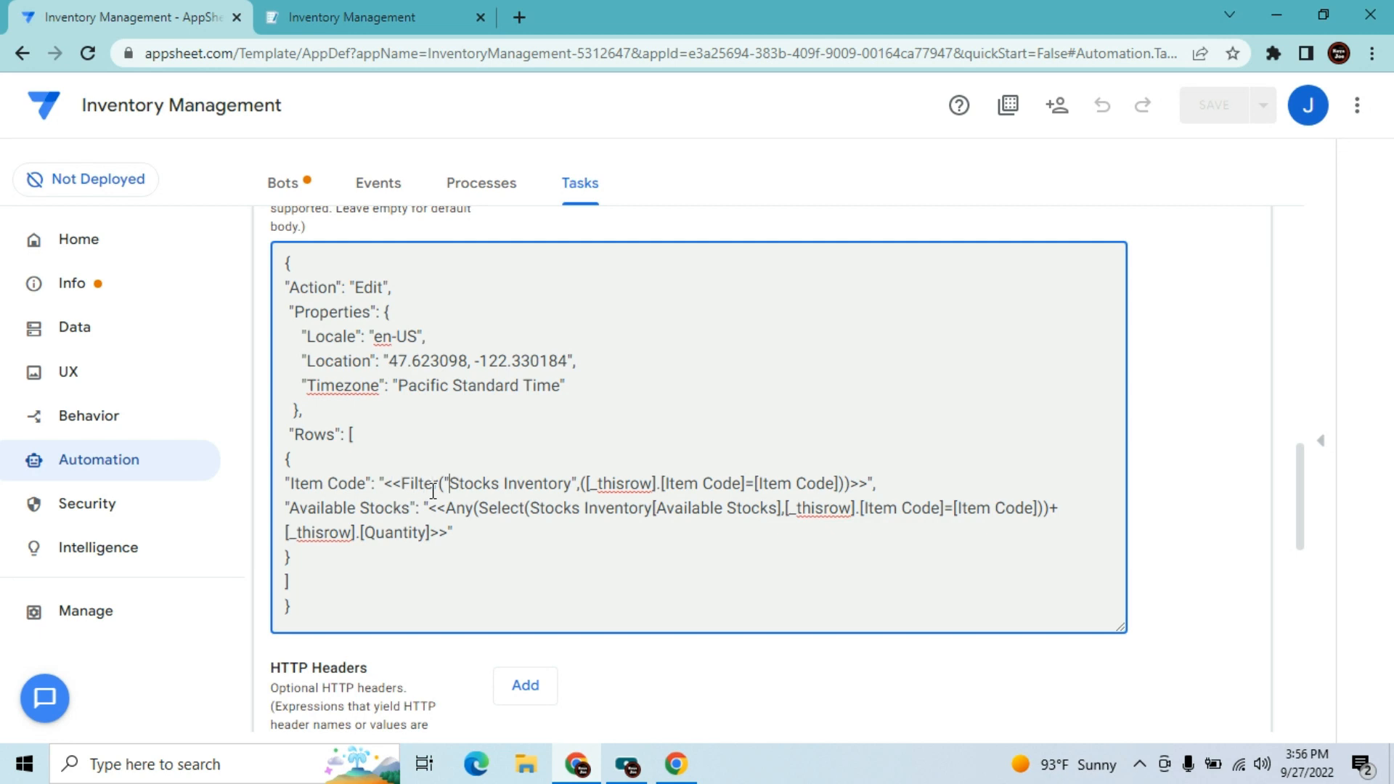
- Examine the Filter expression for Item Code in the request body and compare it with a blank Release Stocks form
key("ctrl+Right")
key("Right")
key("Right")
key("Right")
key("Right")
key("Right")
left_click(359, 15)
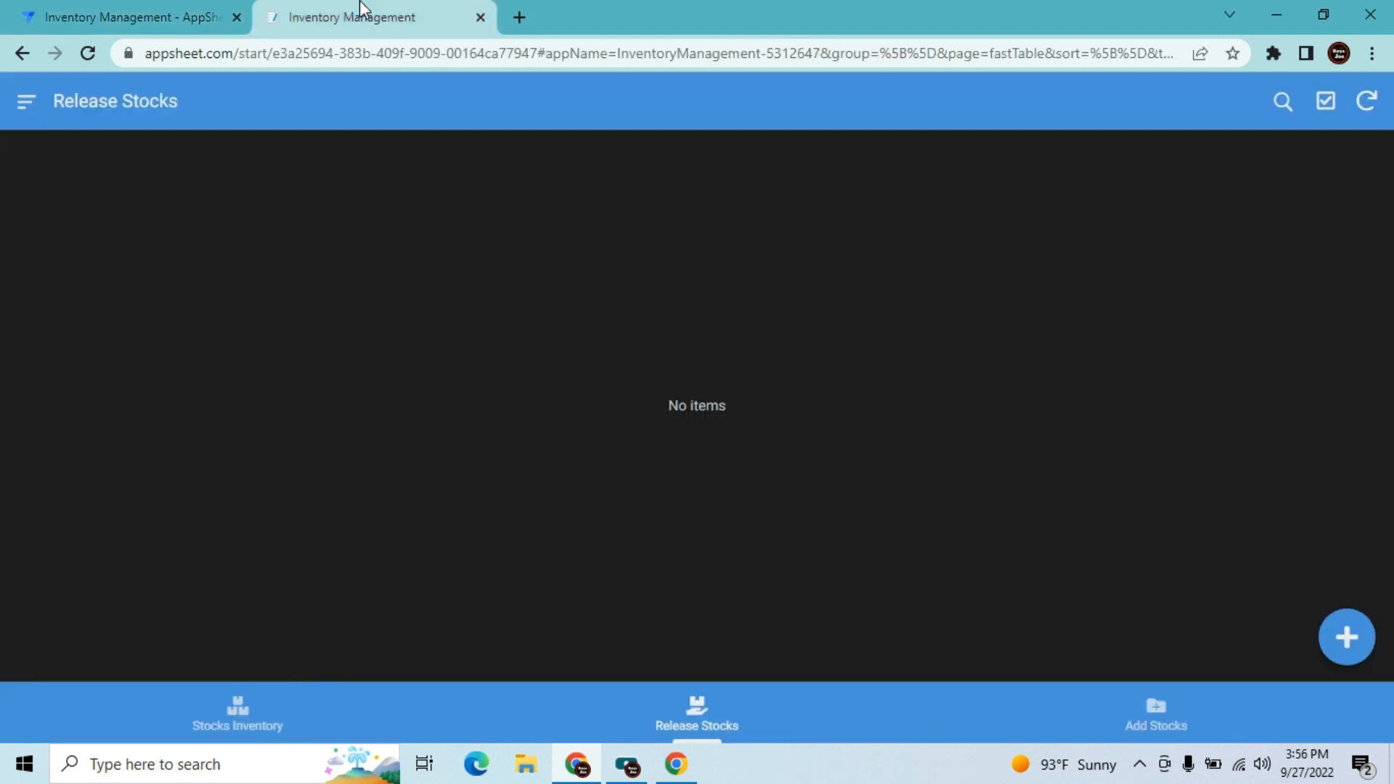
left_click(1356, 655)
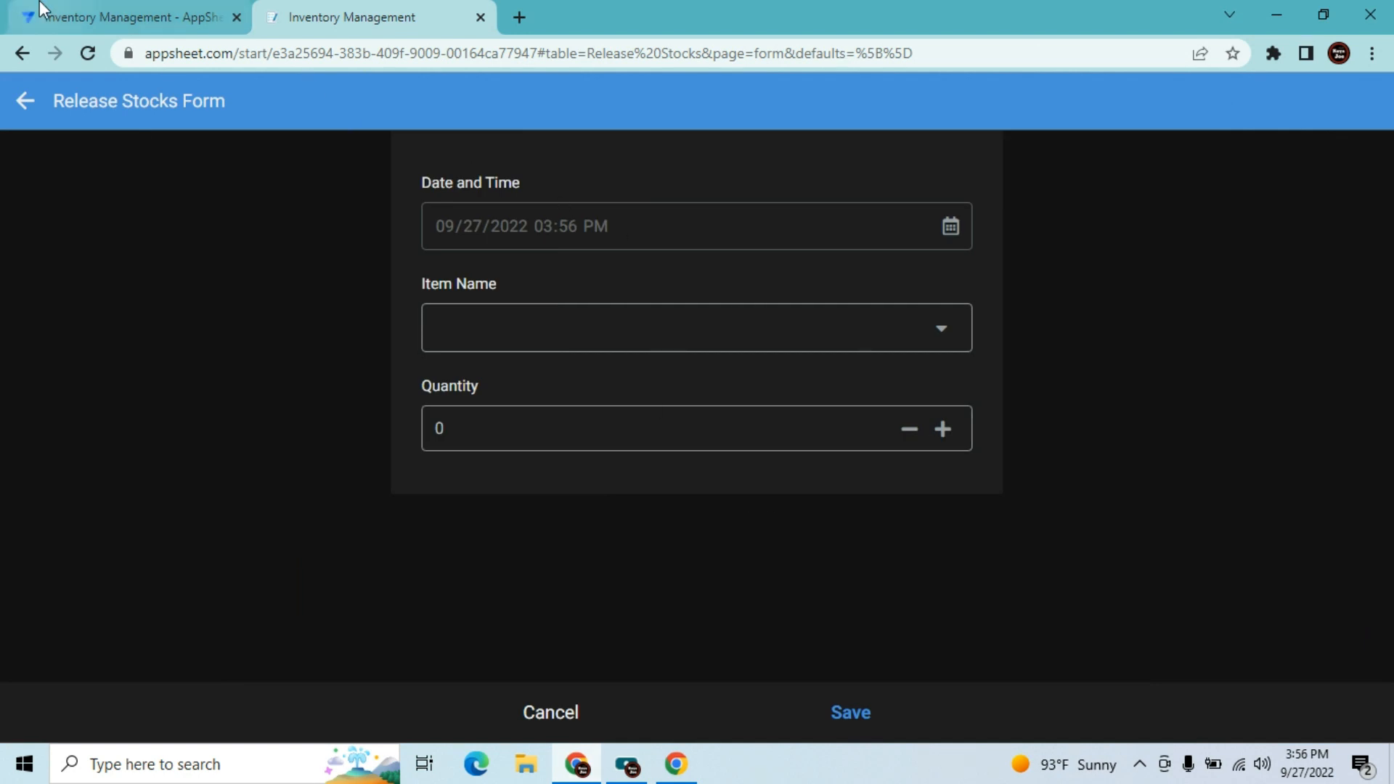
left_click(138, 16)
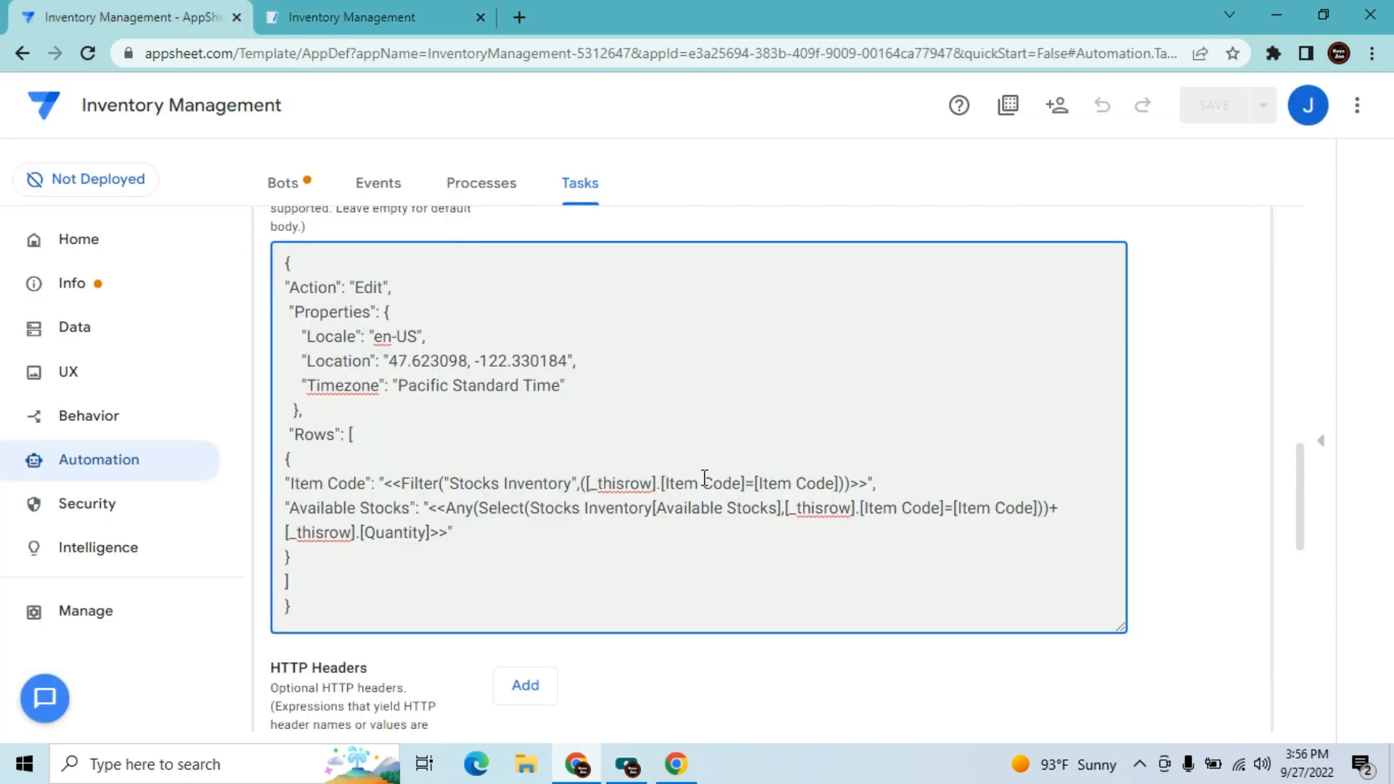
- Cancel the blank Release Stocks form and compare the item codes in Stocks Inventory with the Release Stocks view
left_click(348, 17)
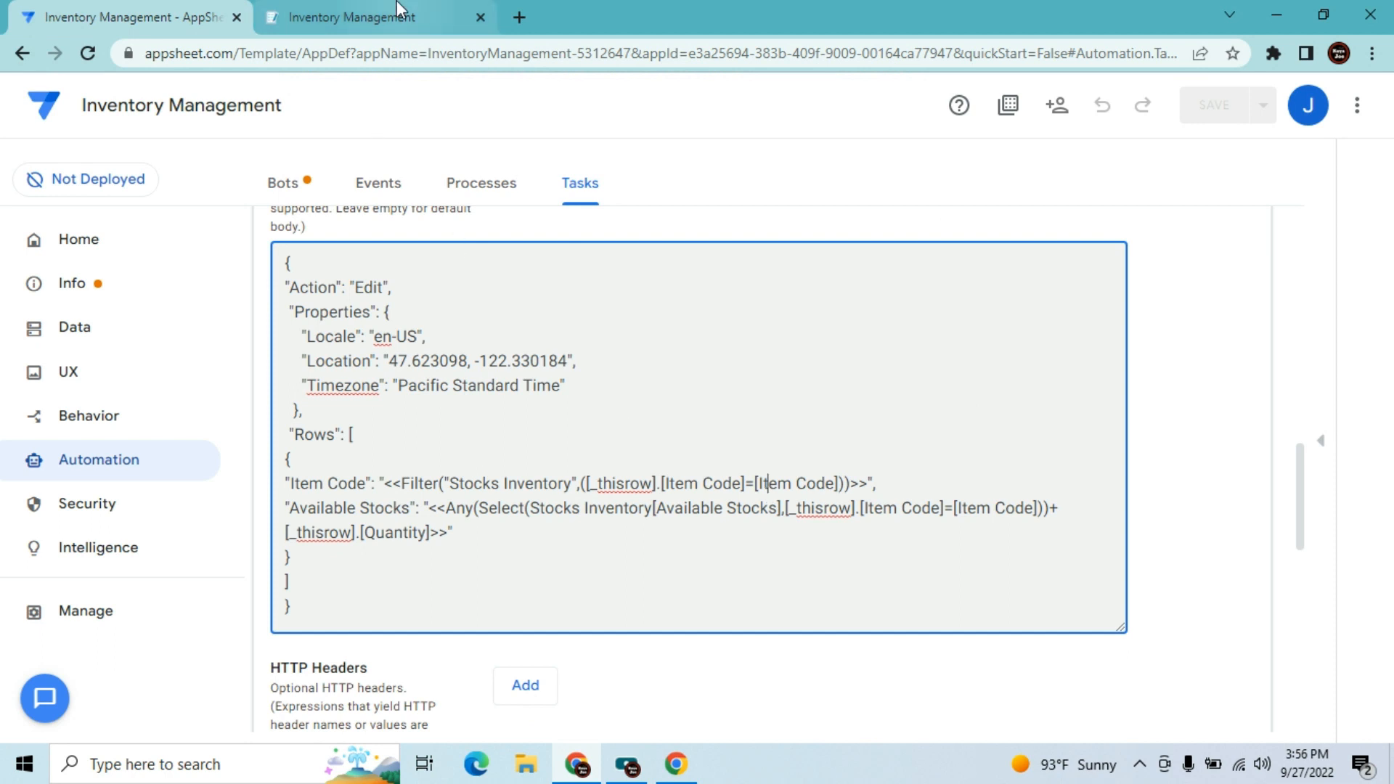
left_click(544, 715)
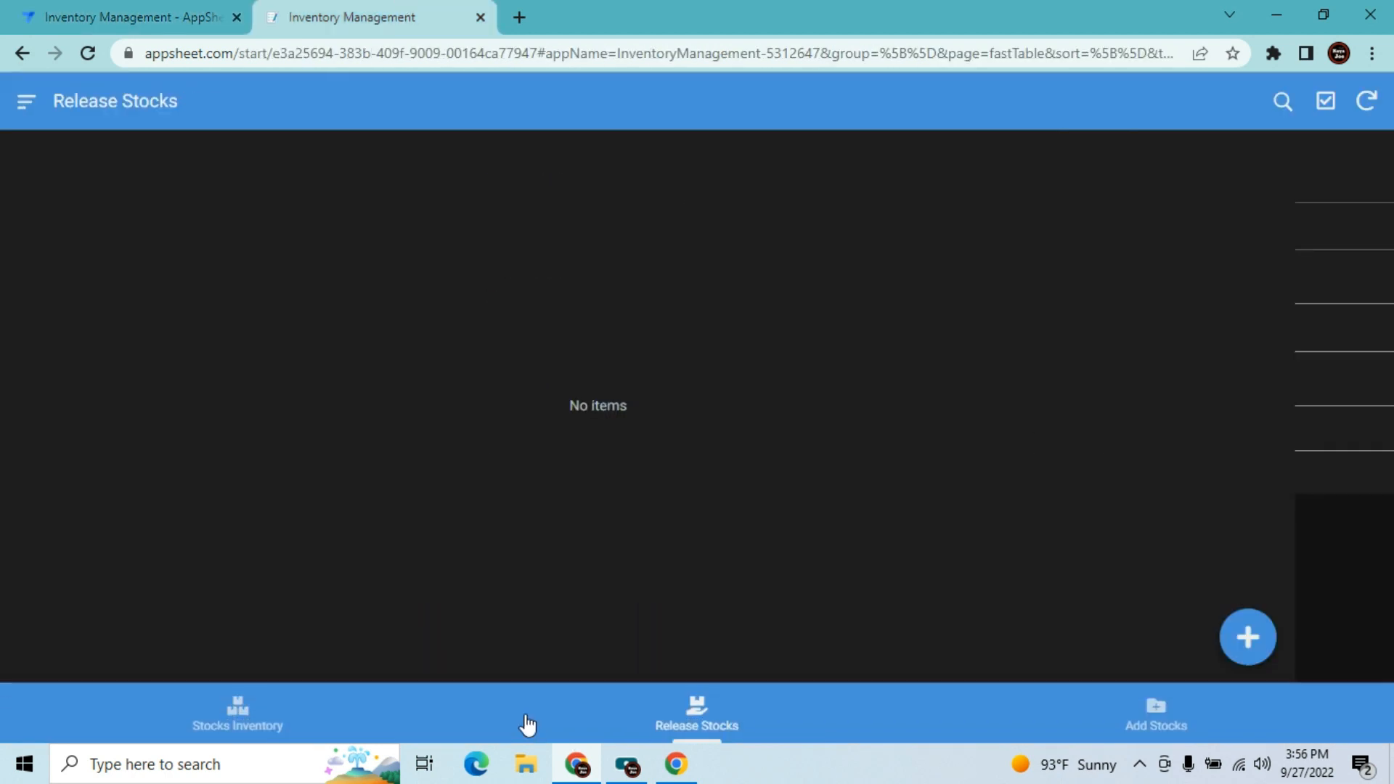
left_click(251, 726)
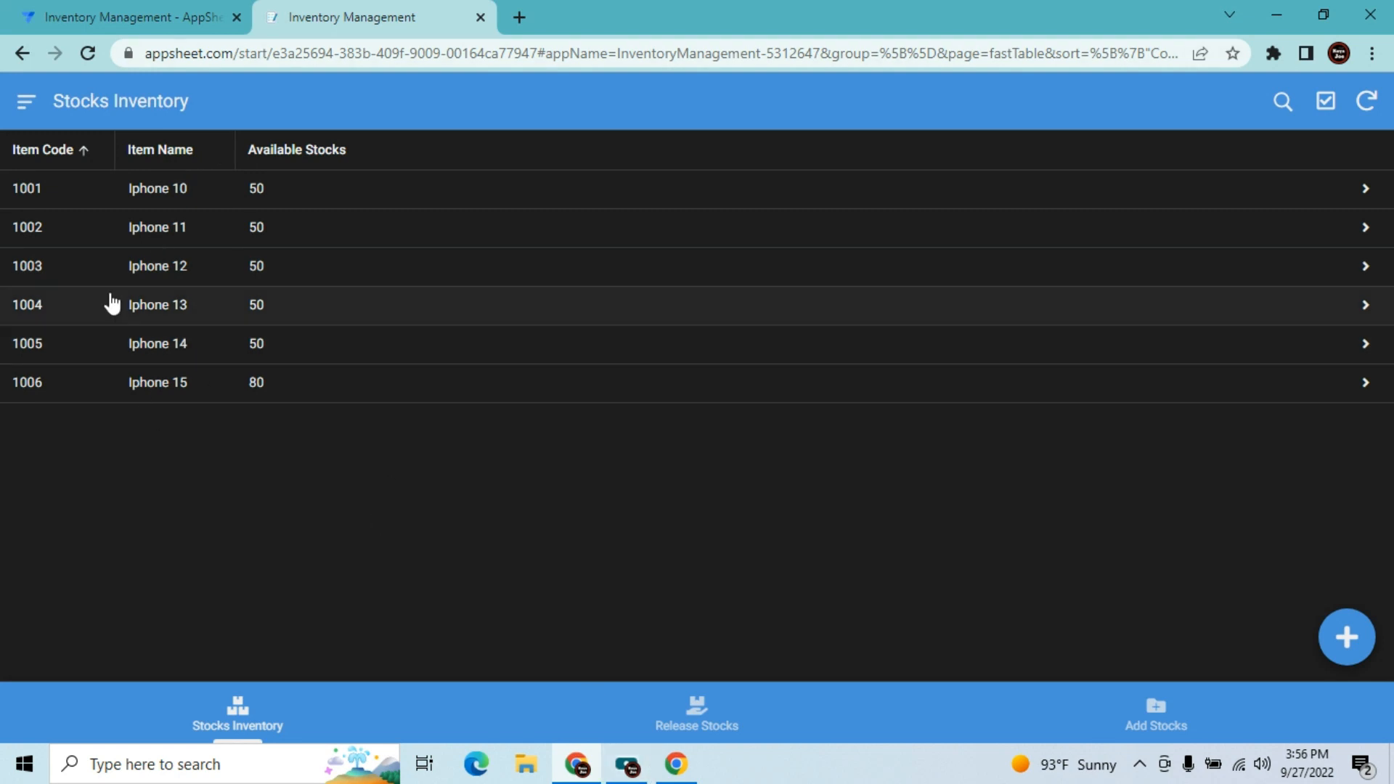
left_click(701, 714)
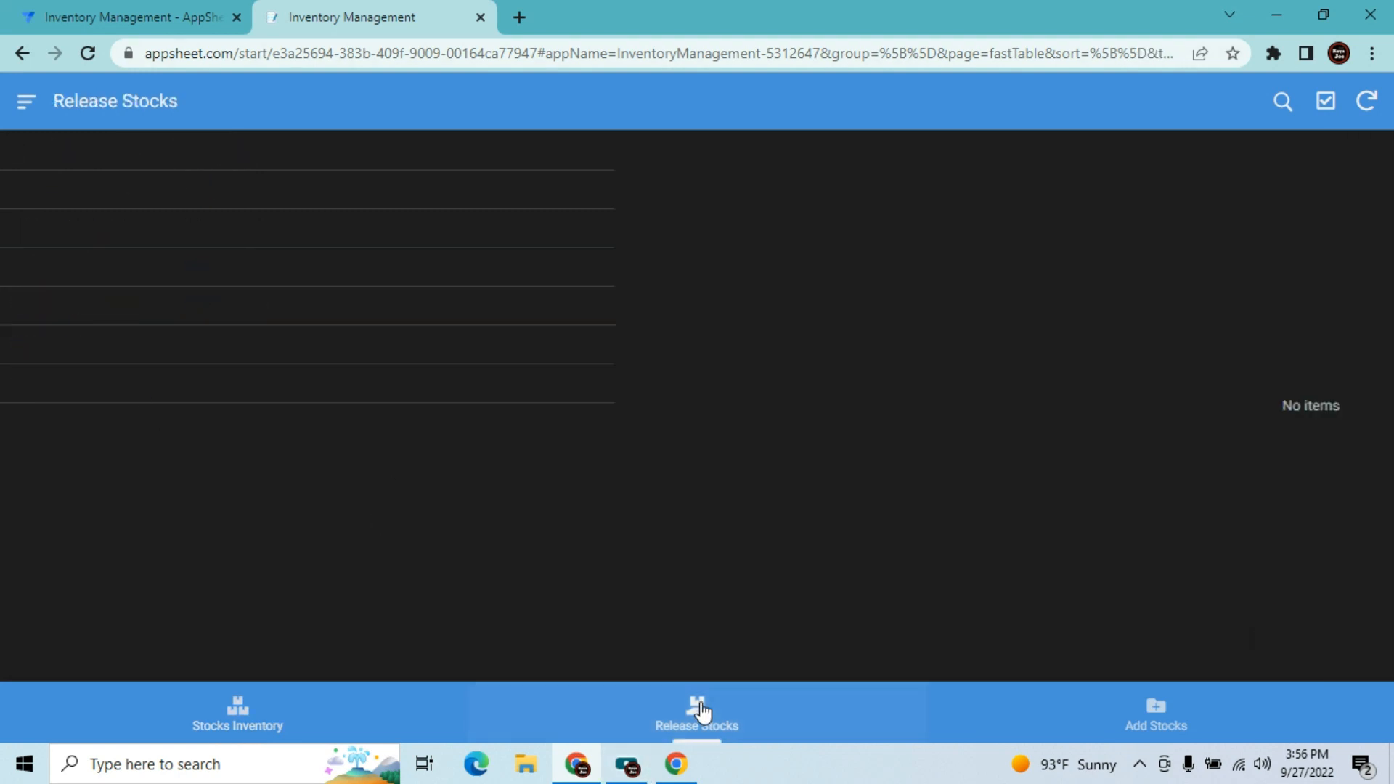
left_click(46, 1)
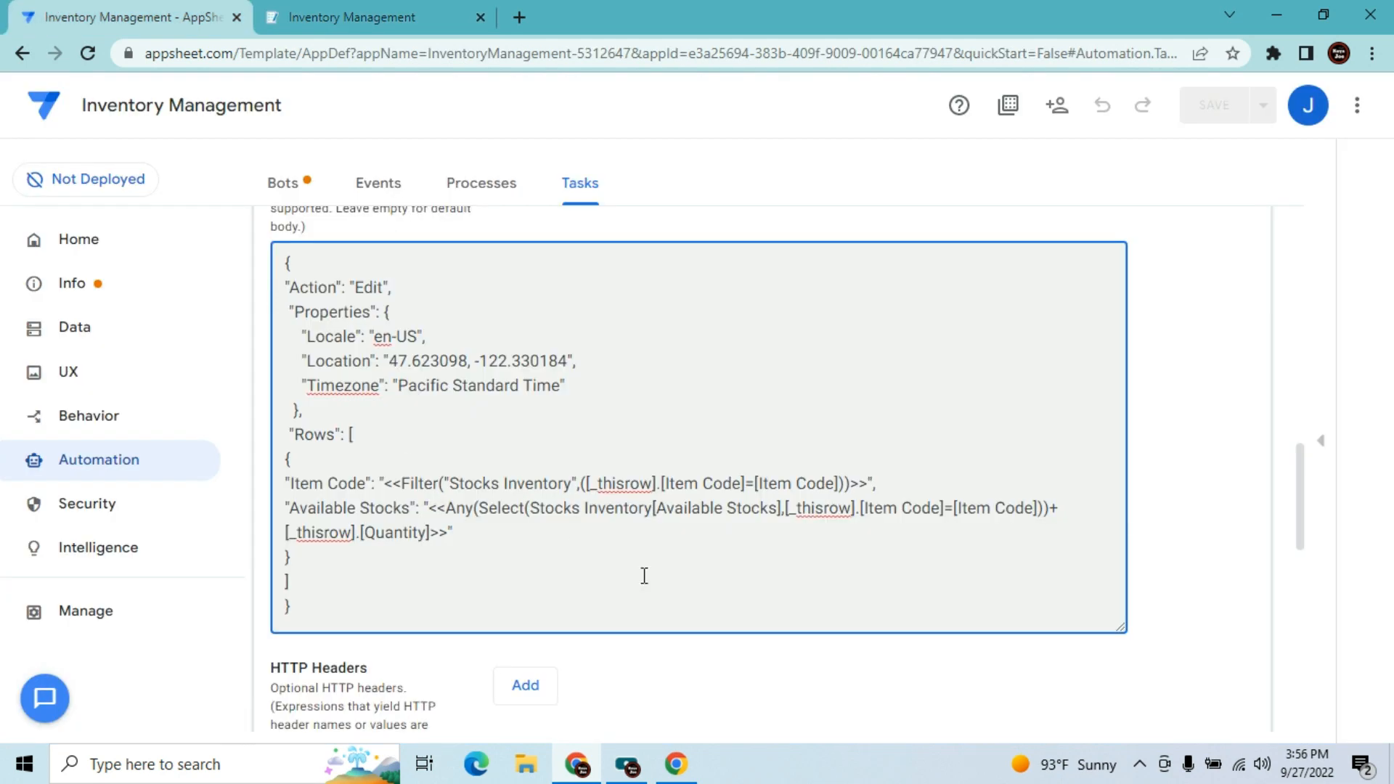
- Read through the Item Code Filter expression in the request body up to the start of the Available Stocks line
left_click(379, 485)
key("Left")
key("Left")
key("Right")
key("Right")
key("Right")
key("Right")
key("Right")
key("Right")
key("Right")
key("Right")
key("Right")
key("Right")
key("Right")
key("Right")
key("Right")
key("Right")
key("Right")
key("Right")
key("Right")
key("Right")
key("Right")
key("Right")
key("Right")
key("Right")
left_click(392, 482)
left_click(289, 515)
- Compare the Available Stocks expression in the request body with the Available Stocks column of the app's Stocks Inventory view
left_click(385, 17)
left_click(267, 723)
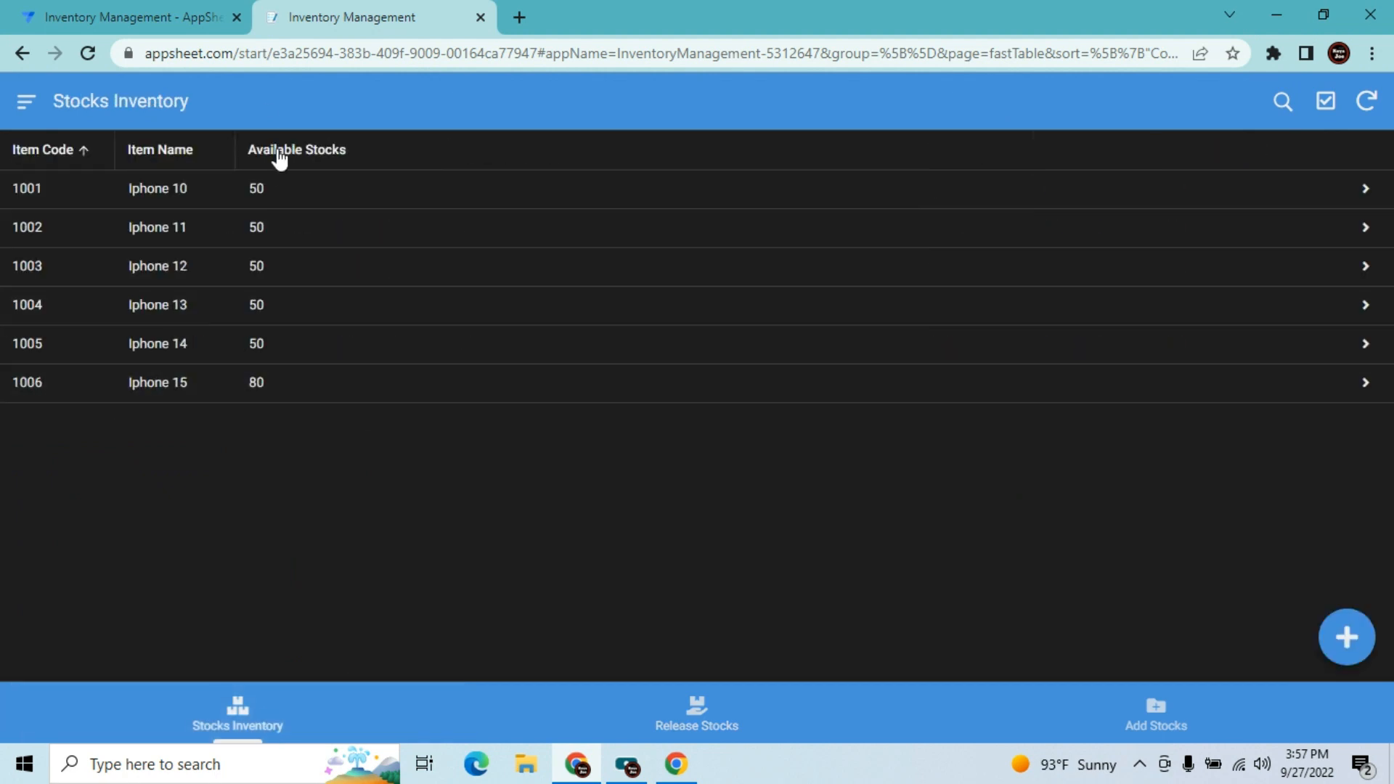
left_click(175, 9)
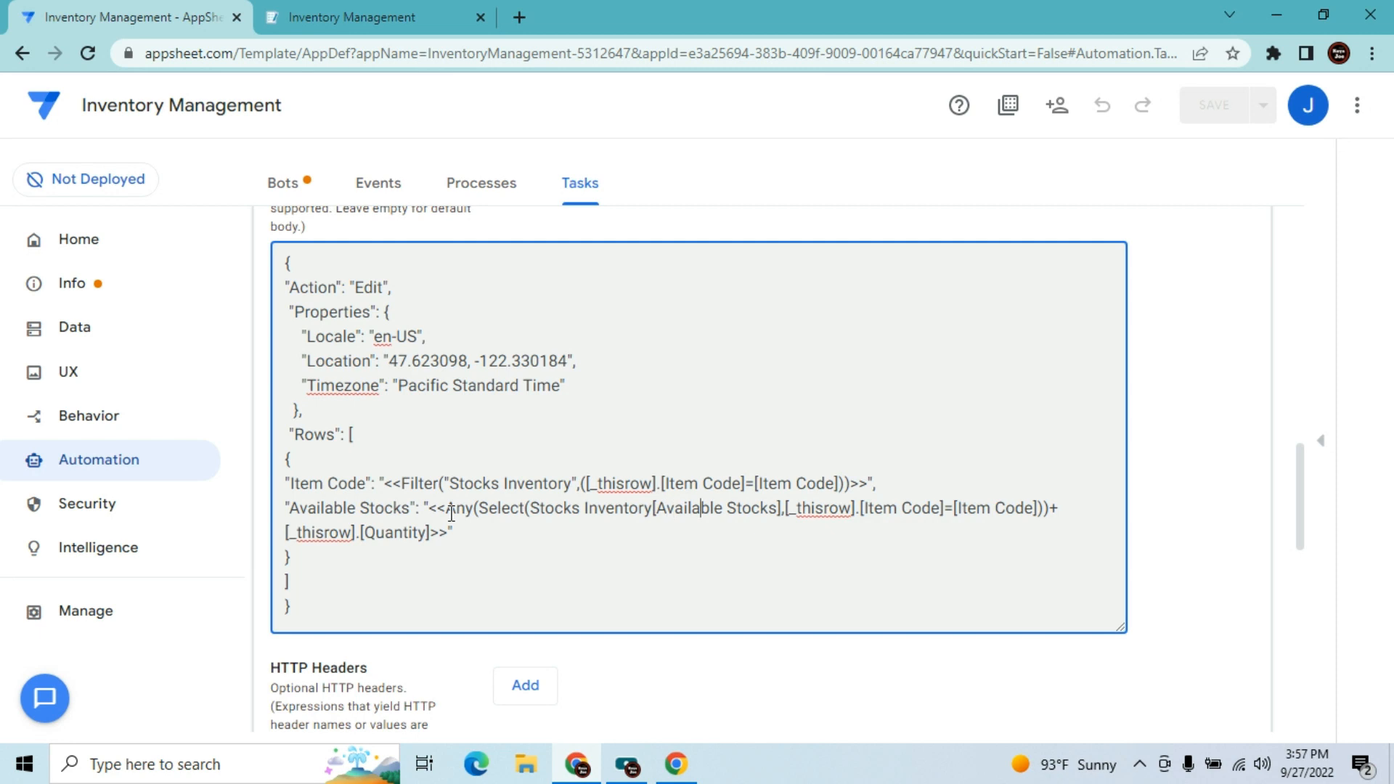
left_click(305, 13)
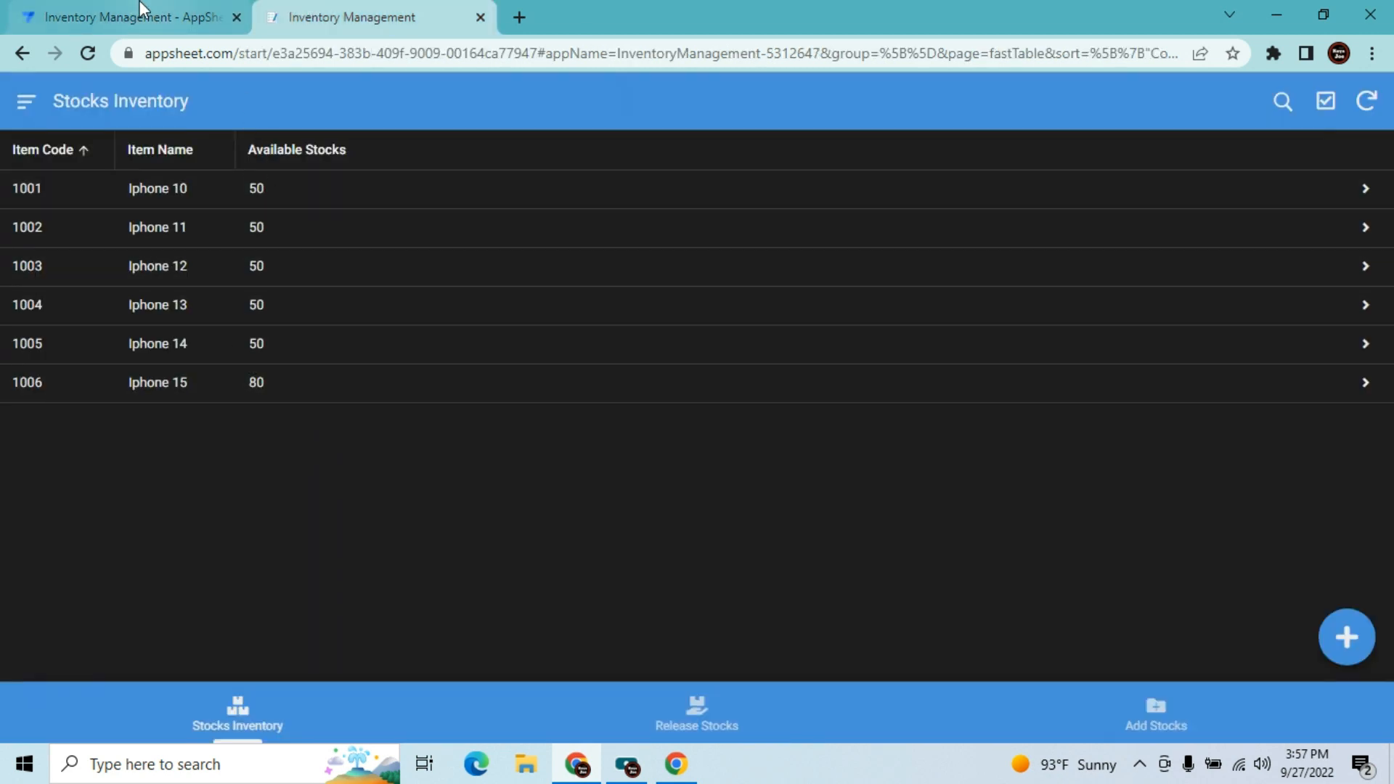
left_click(142, 12)
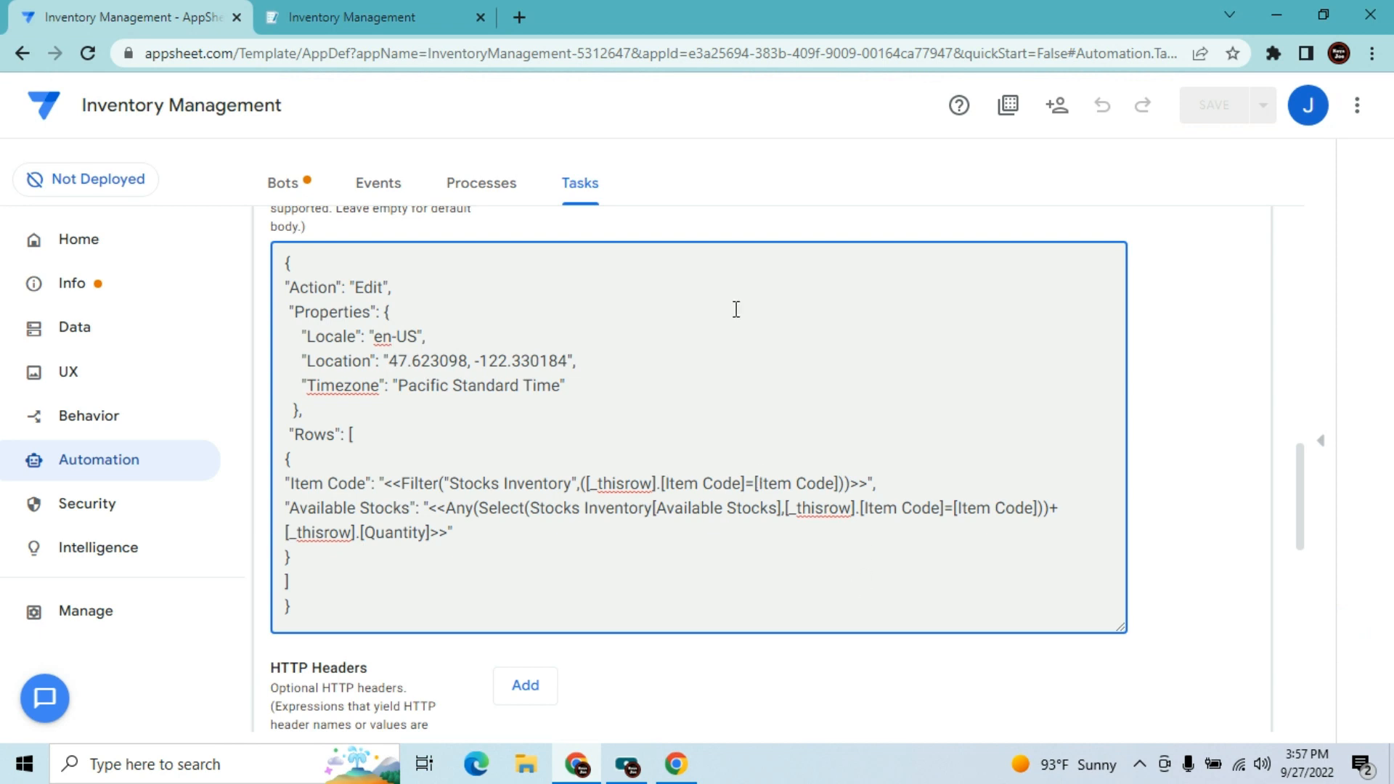
- Examine the Item Code condition in the Available Stocks expression and open a blank Release Stocks form for comparison
double_click(880, 508)
left_click(350, 17)
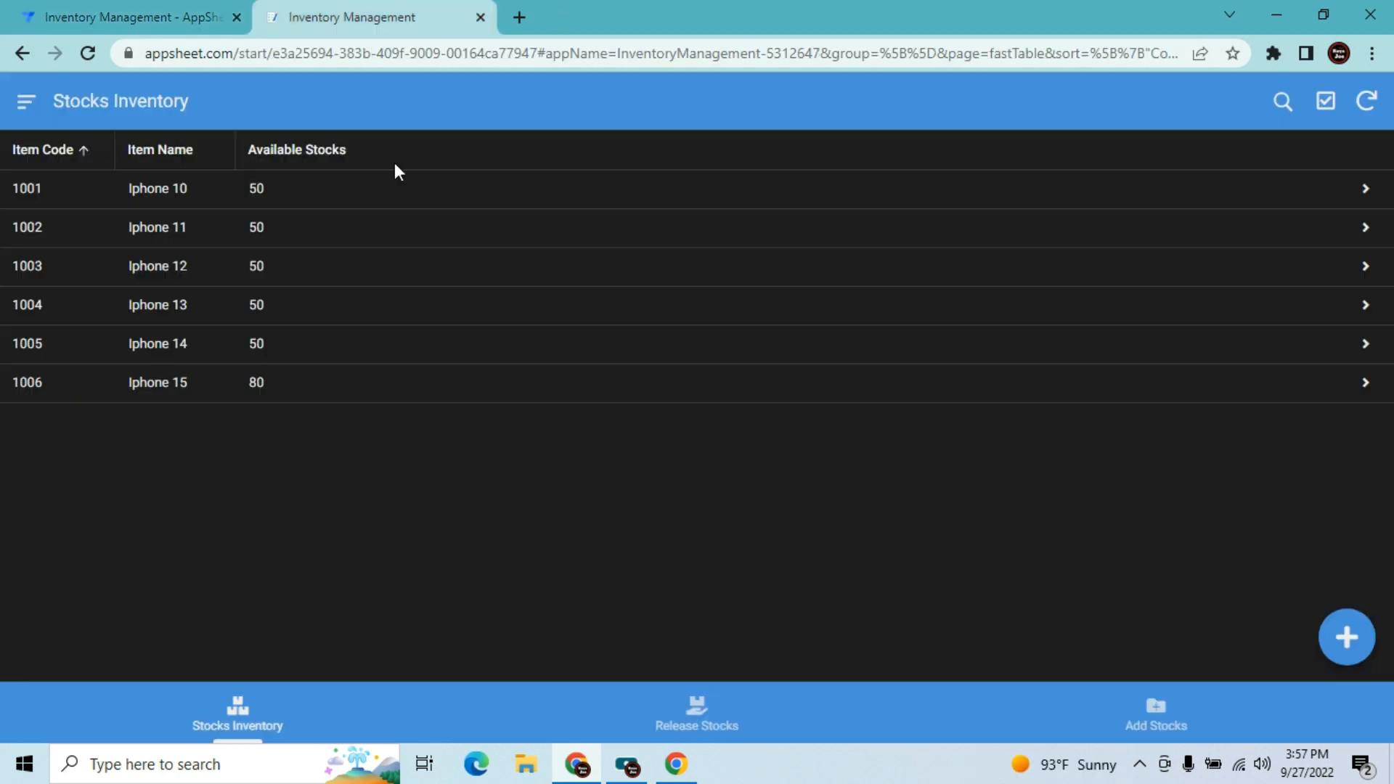
left_click(690, 717)
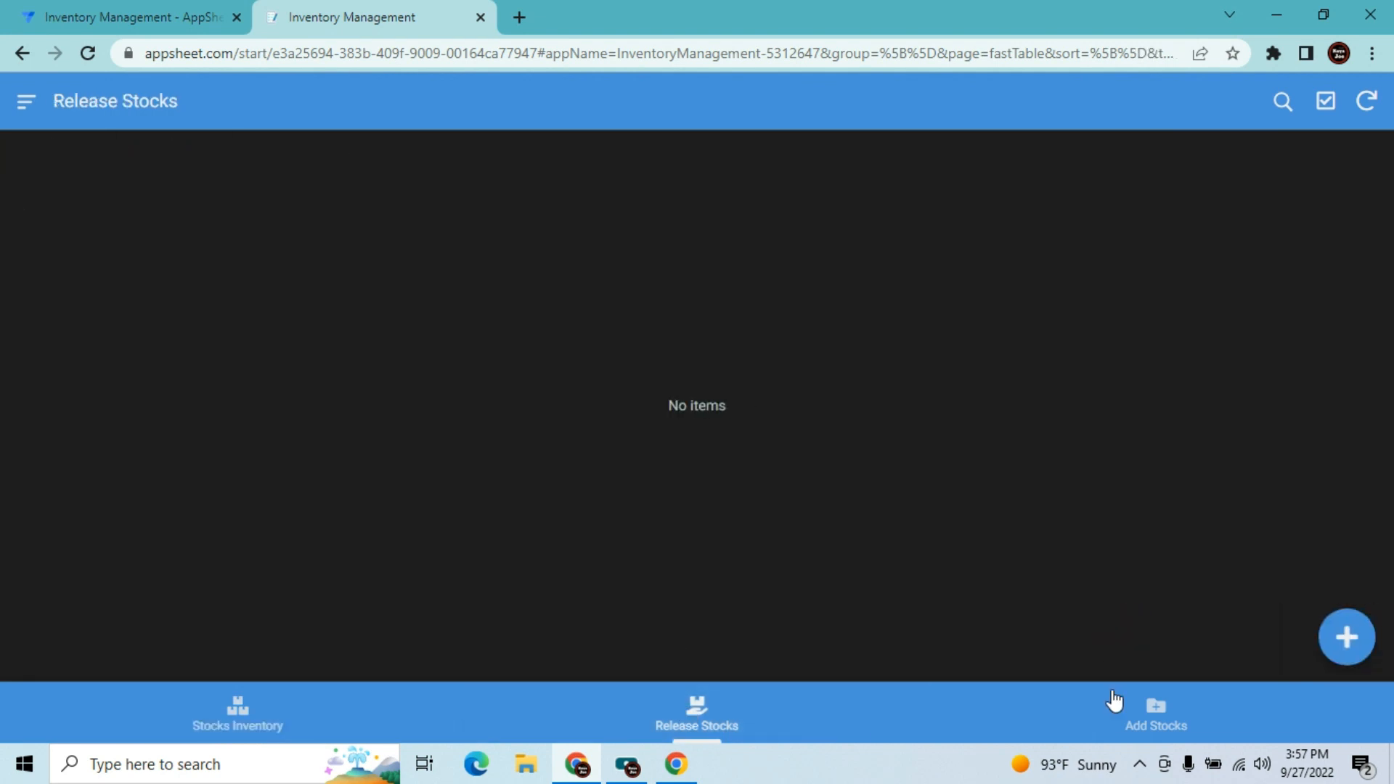
left_click(1352, 652)
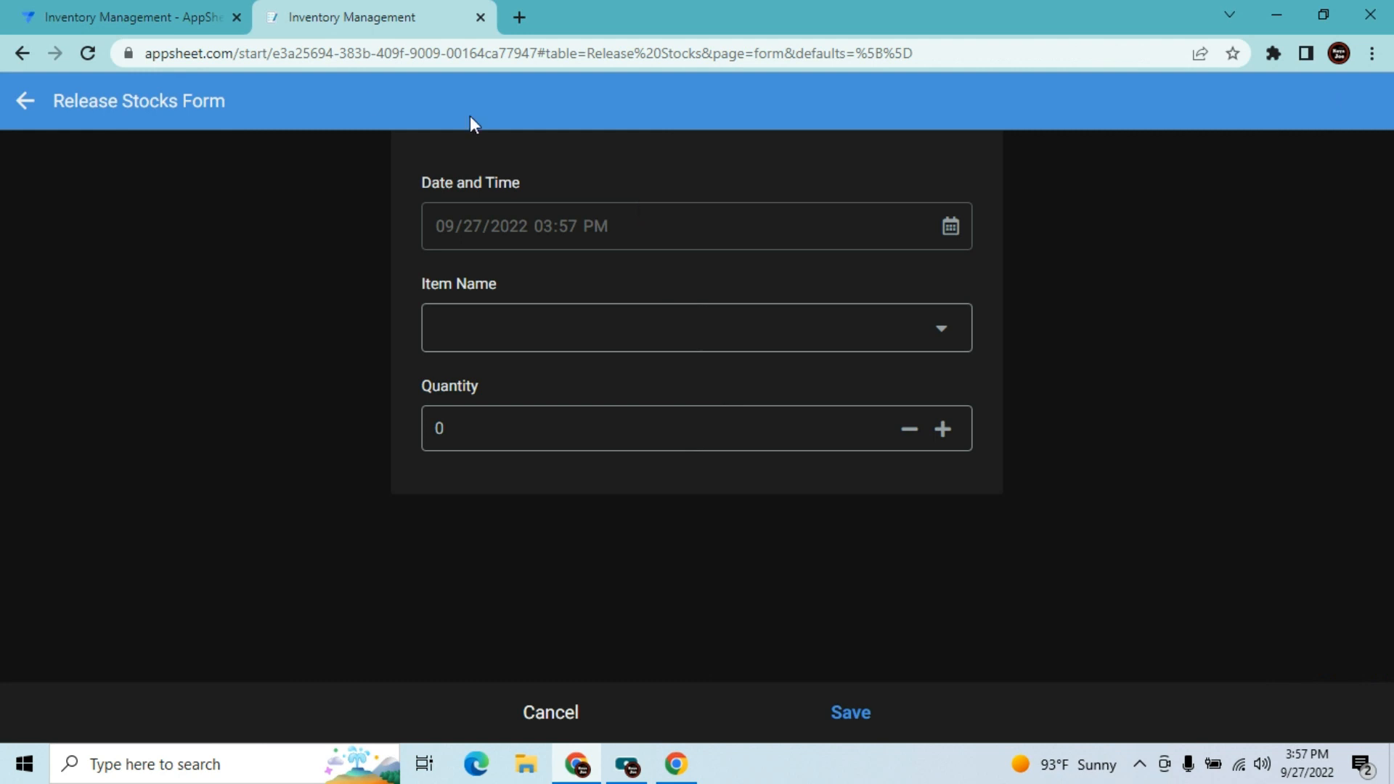
left_click(67, 11)
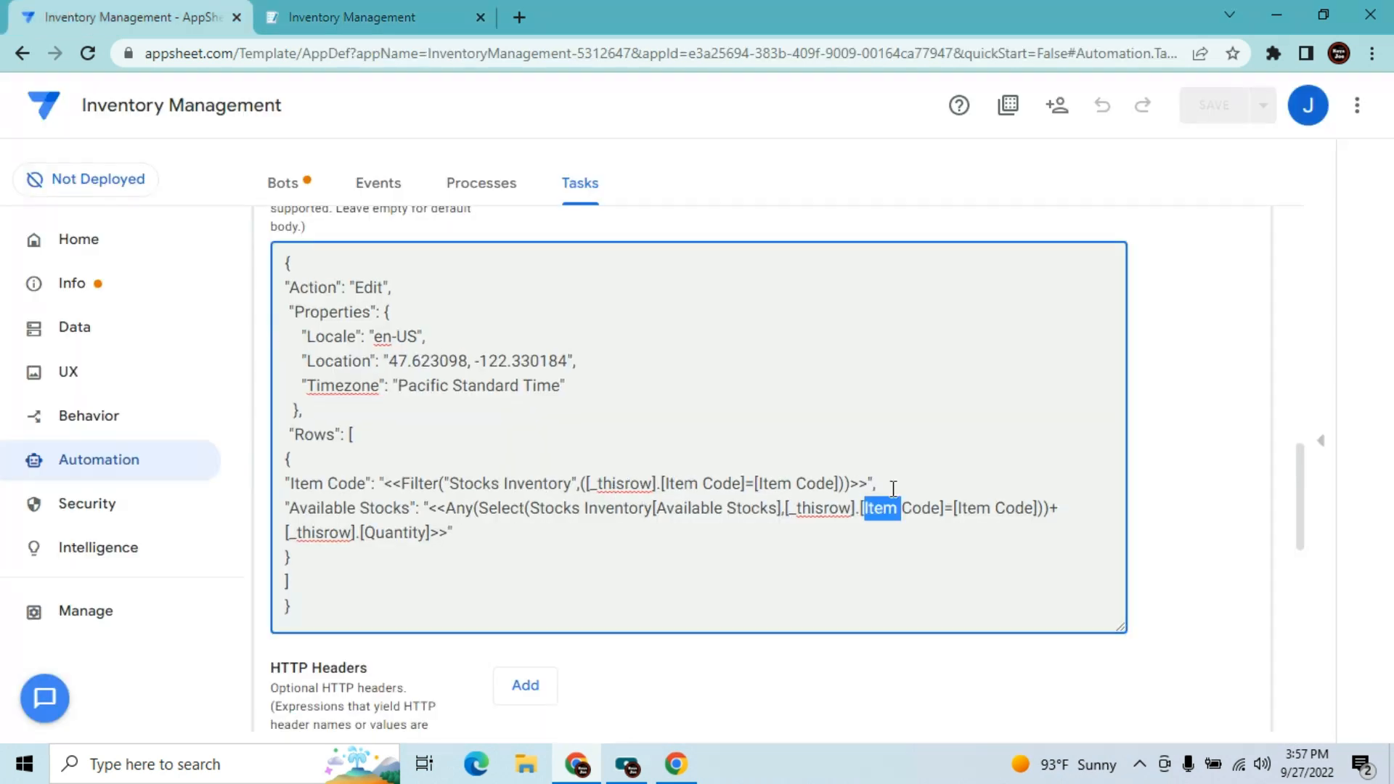
- Check the remaining Item Code match and the added Quantity in the expression against the Release Stocks form's fields
left_click(992, 501)
left_click(352, 17)
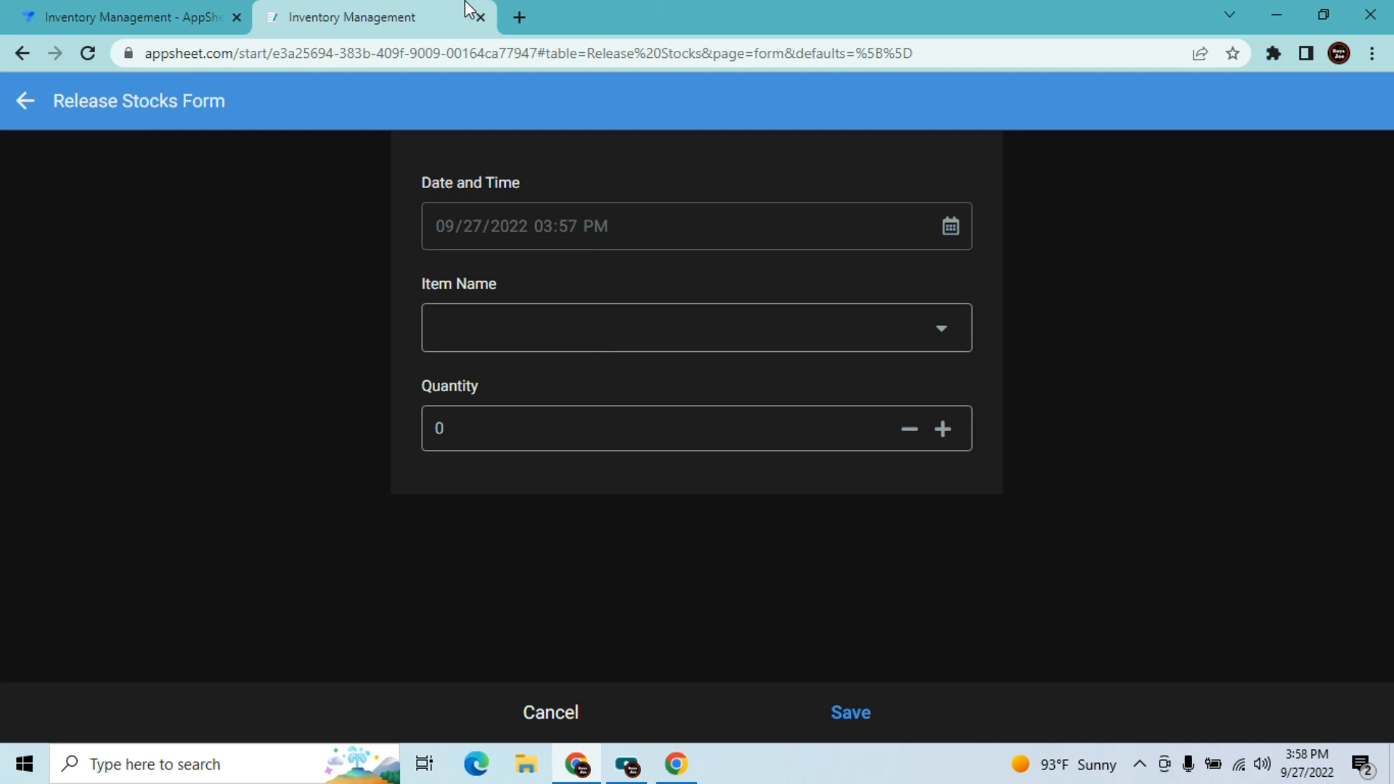
left_click(194, 8)
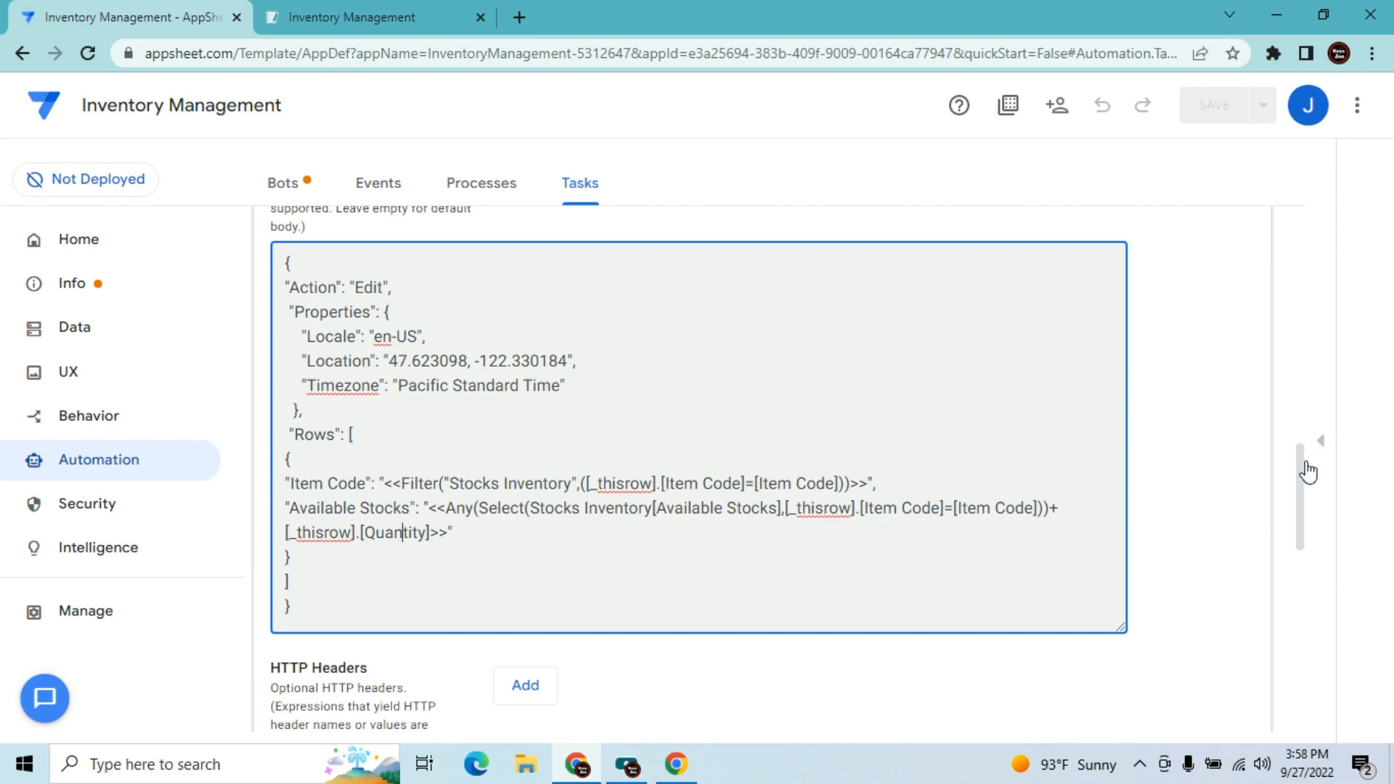
- Review the request body once more and return to the category and name settings of the Delete Release Stocks task
left_click_drag(1303, 486, 1301, 455)
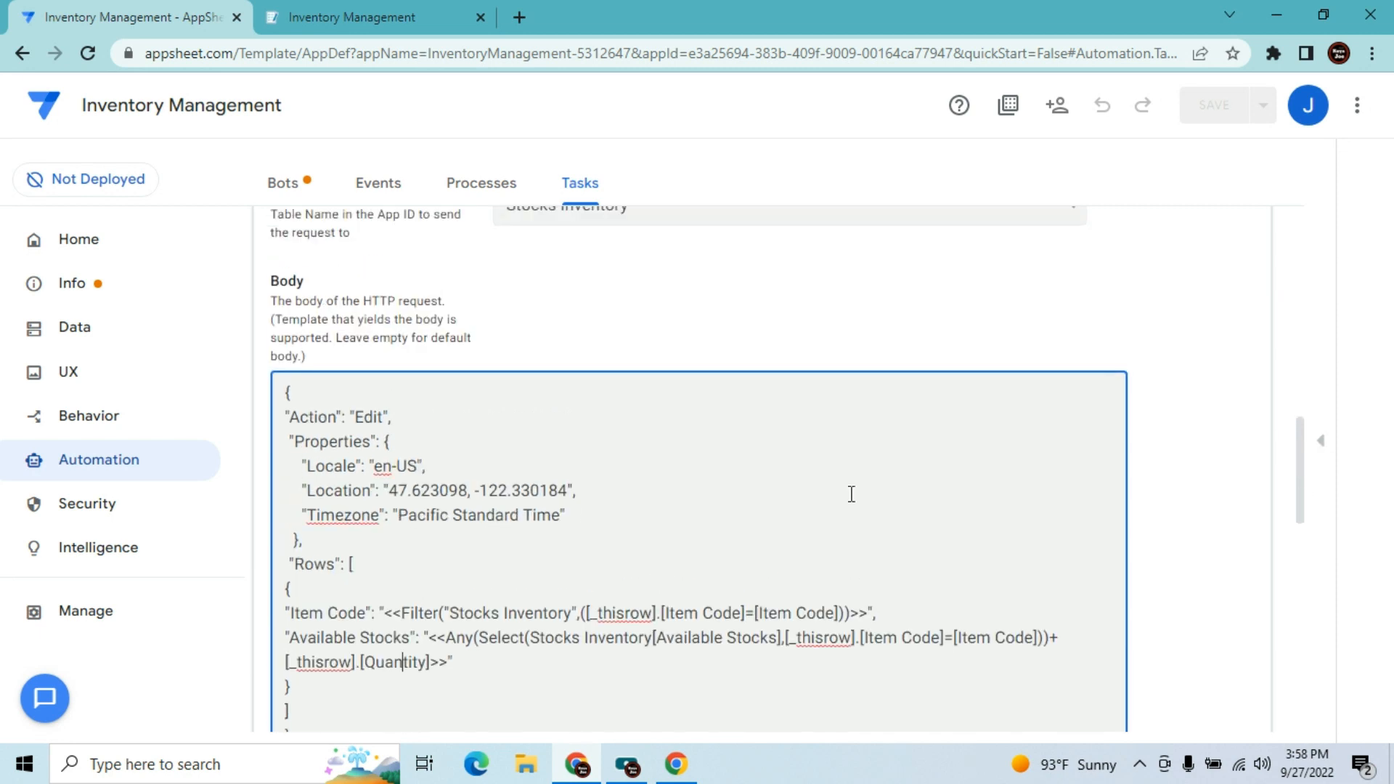
left_click(681, 394)
left_click_drag(1309, 448, 1291, 329)
- Cancel the blank Release Stocks form and look at the Add Stocks view alongside the Delete Release Stocks task
left_click(436, 18)
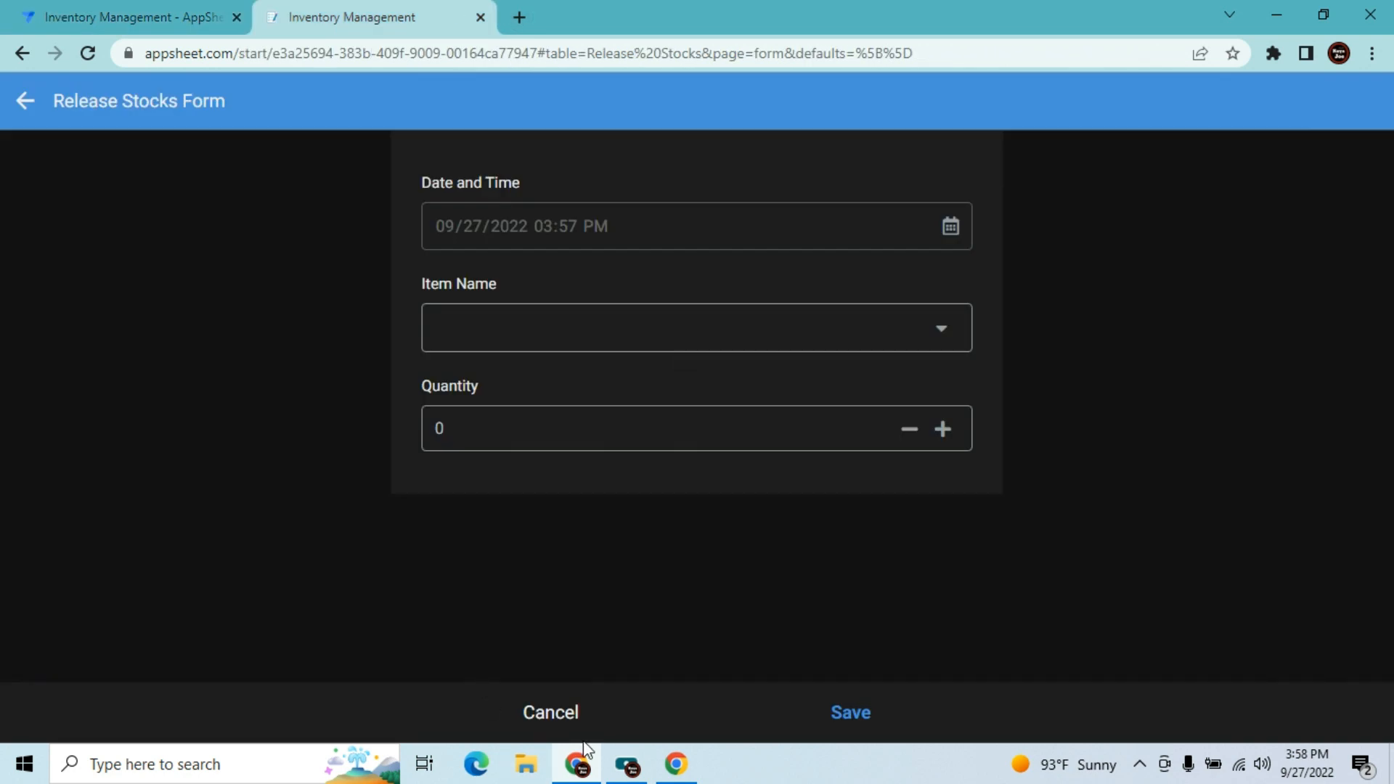
left_click(560, 715)
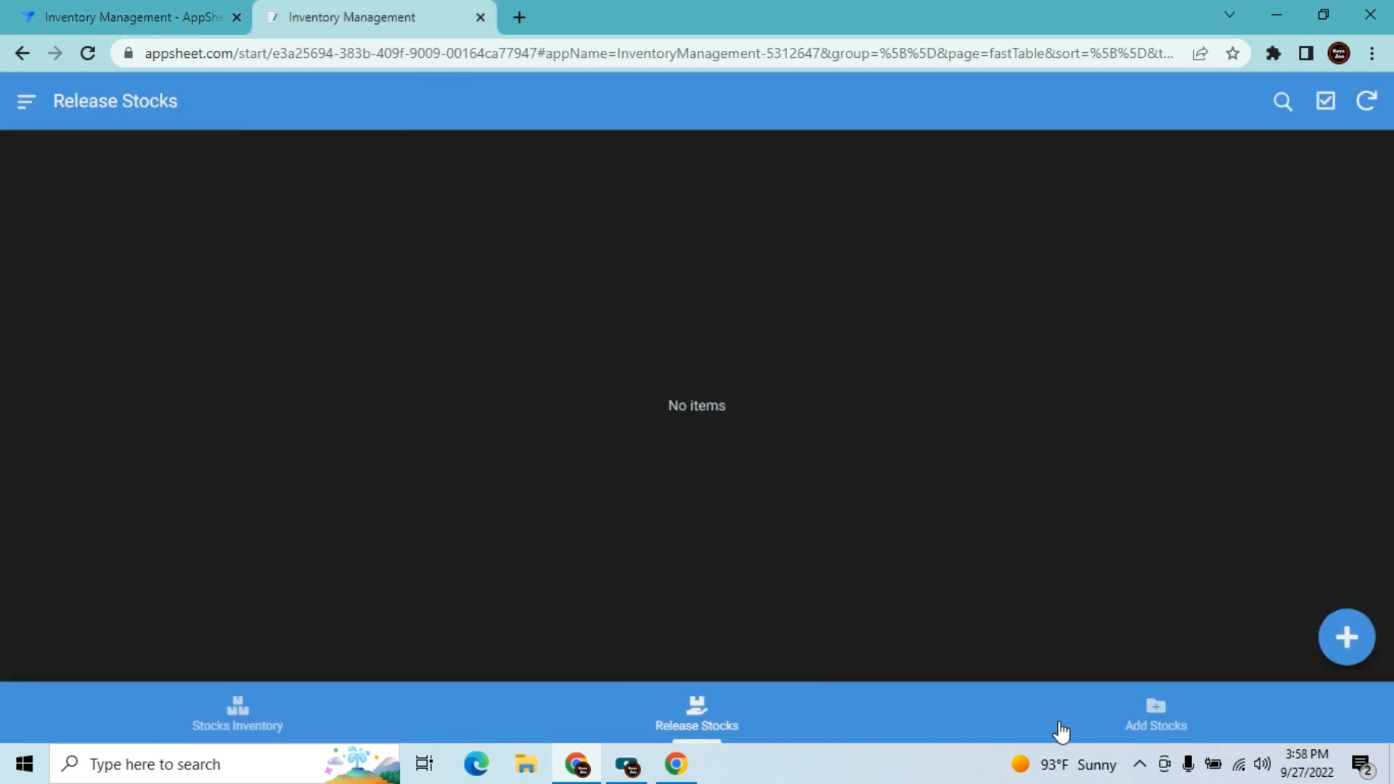
left_click(1150, 735)
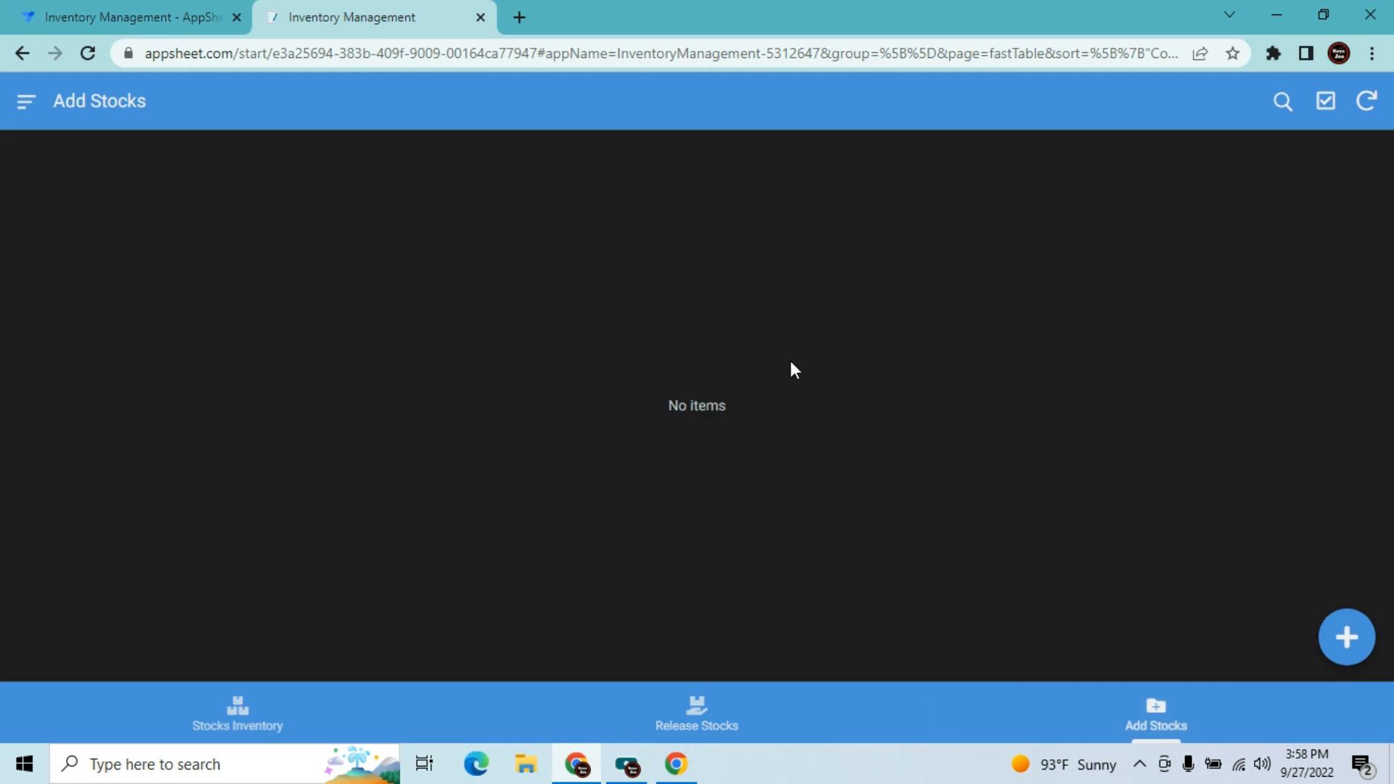
left_click(151, 12)
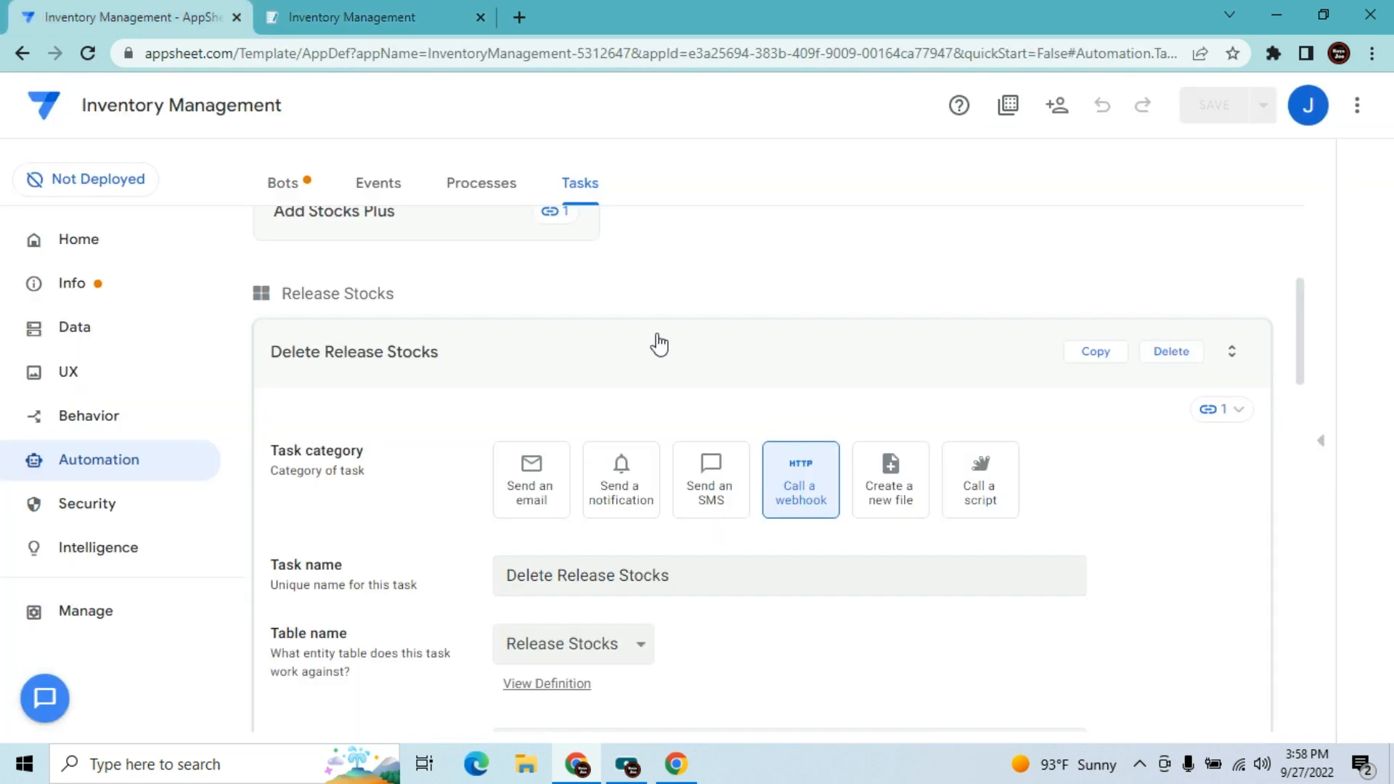
left_click(458, 13)
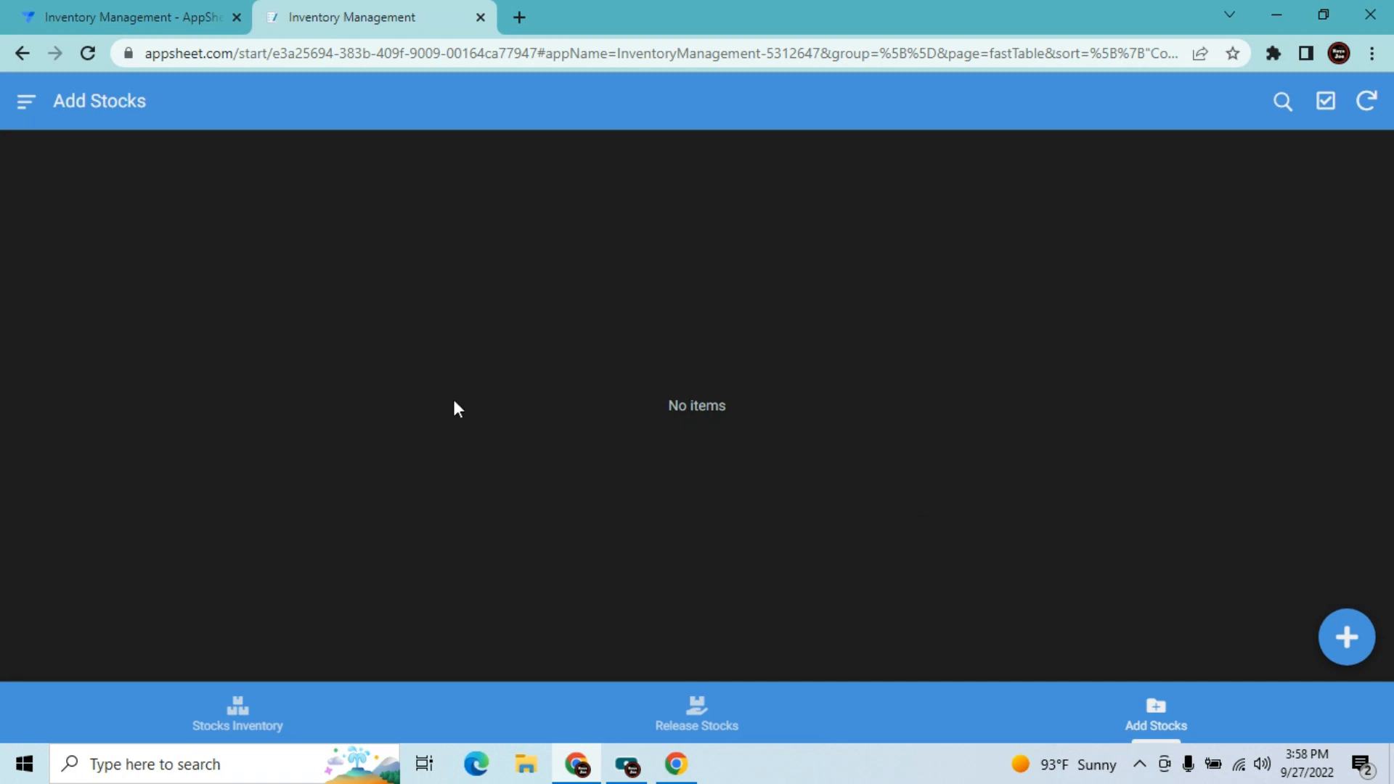
- Save an Add Stocks entry for Iphone 10 with quantity 50 and check the item's stock in Stocks Inventory
left_click(249, 712)
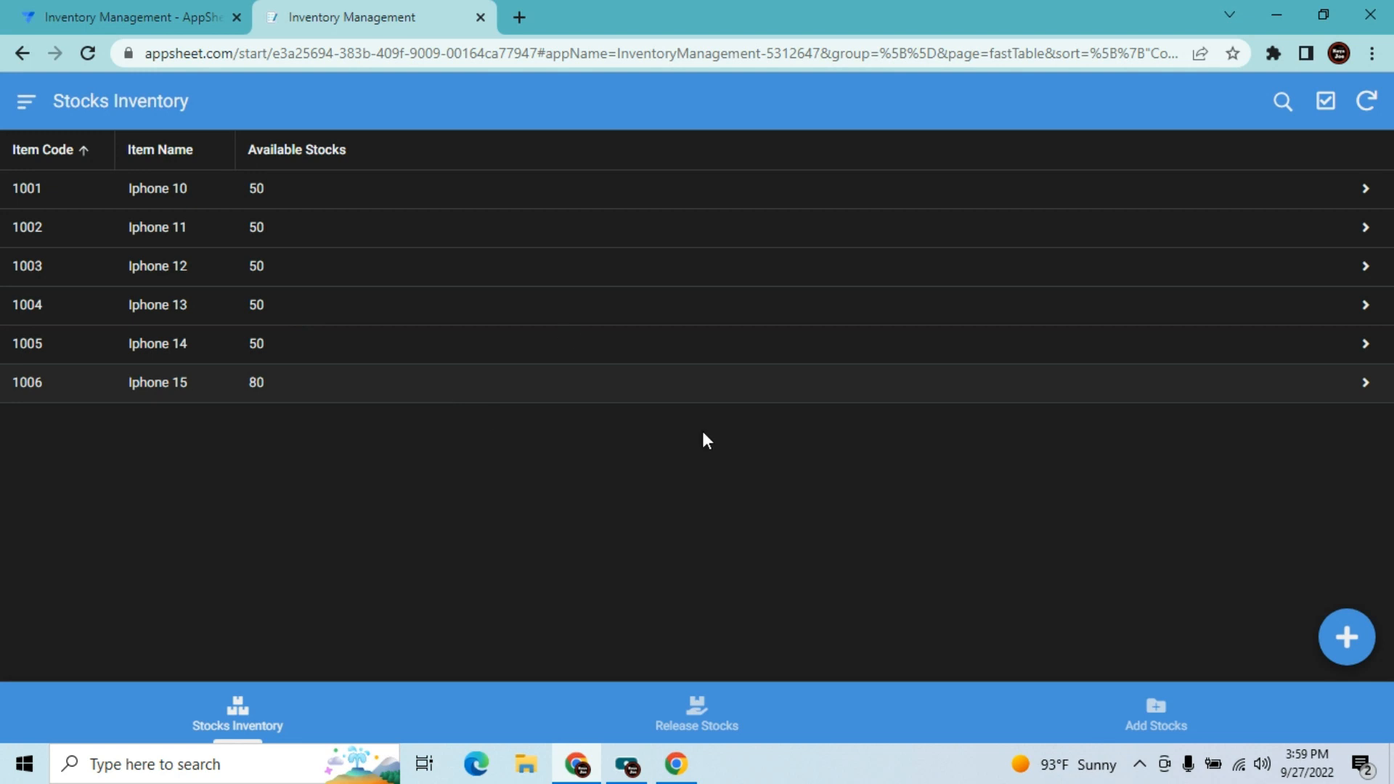
left_click(1147, 709)
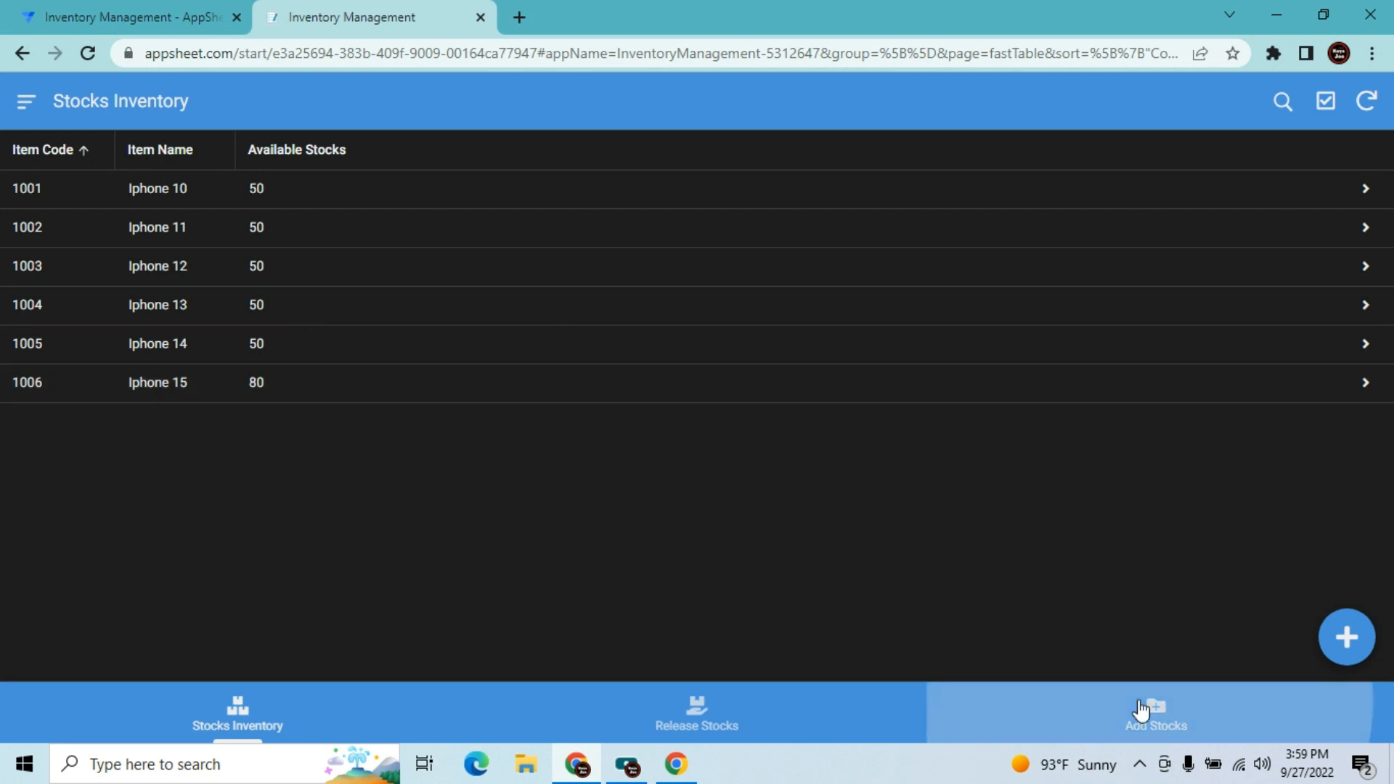
left_click(1331, 639)
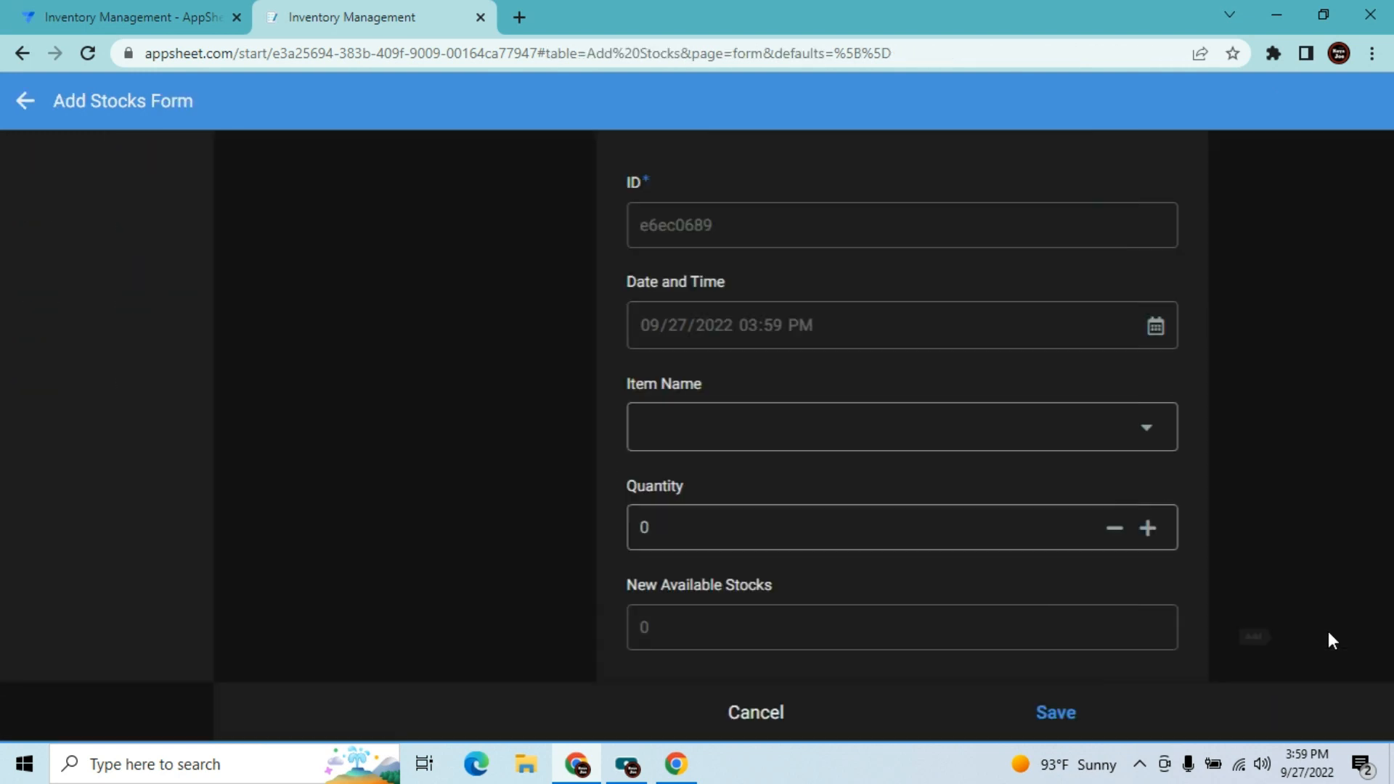
left_click(857, 434)
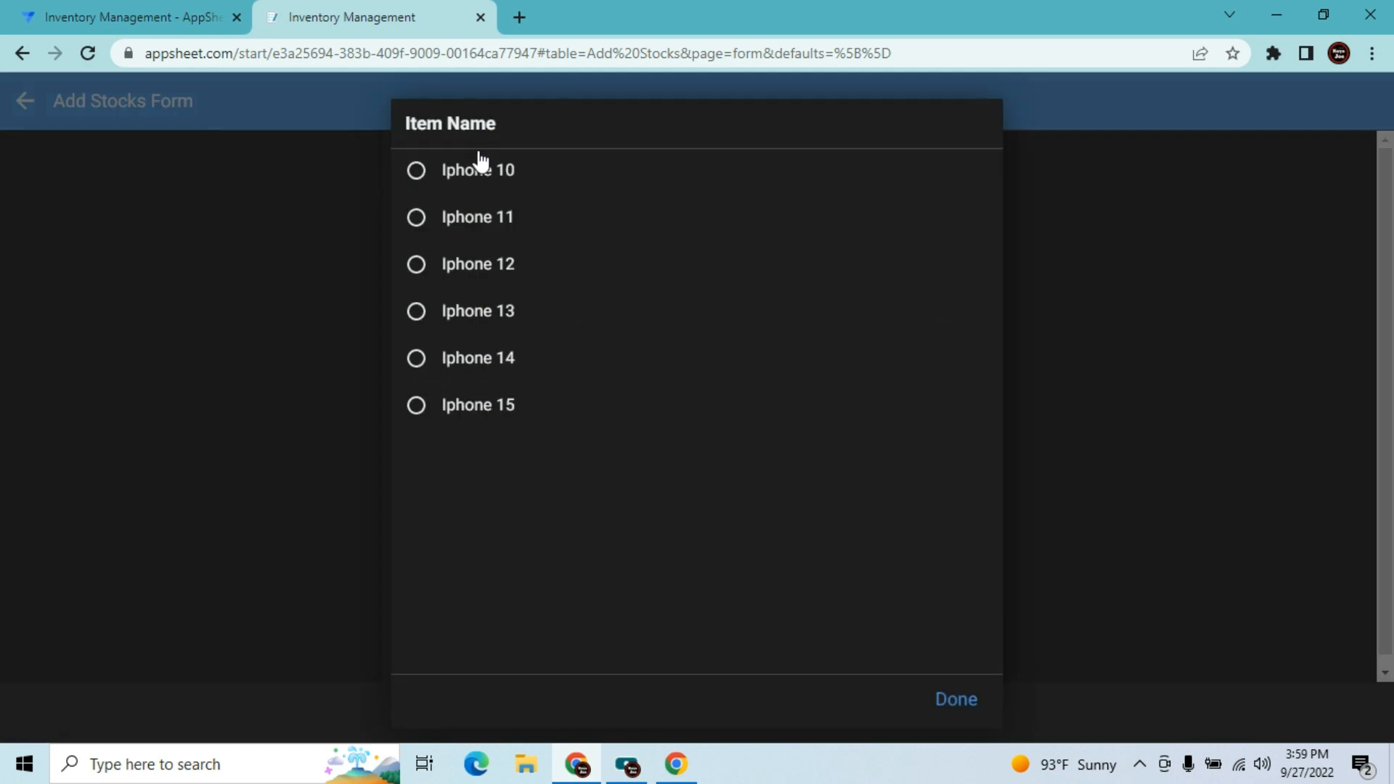
left_click(483, 178)
left_click(512, 607)
type("50")
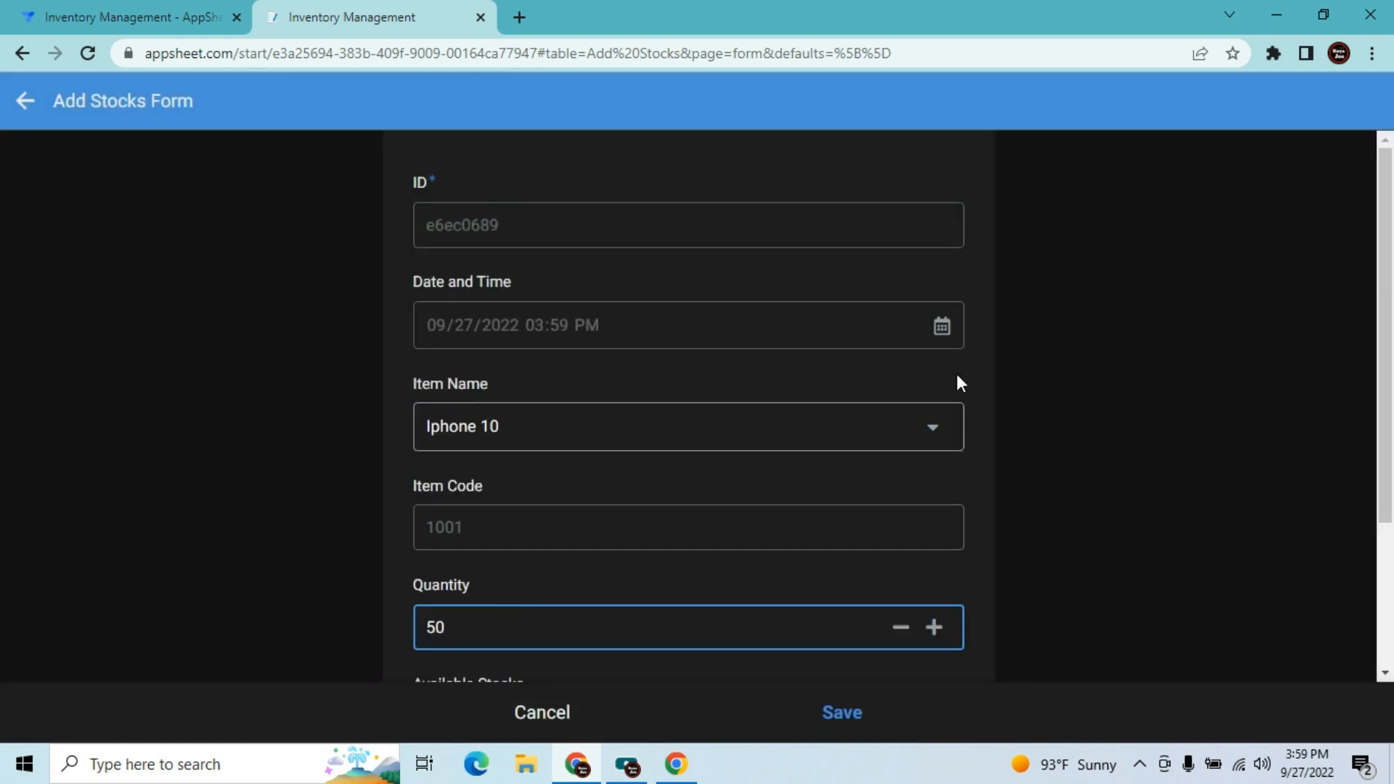
left_click_drag(1384, 236, 1386, 376)
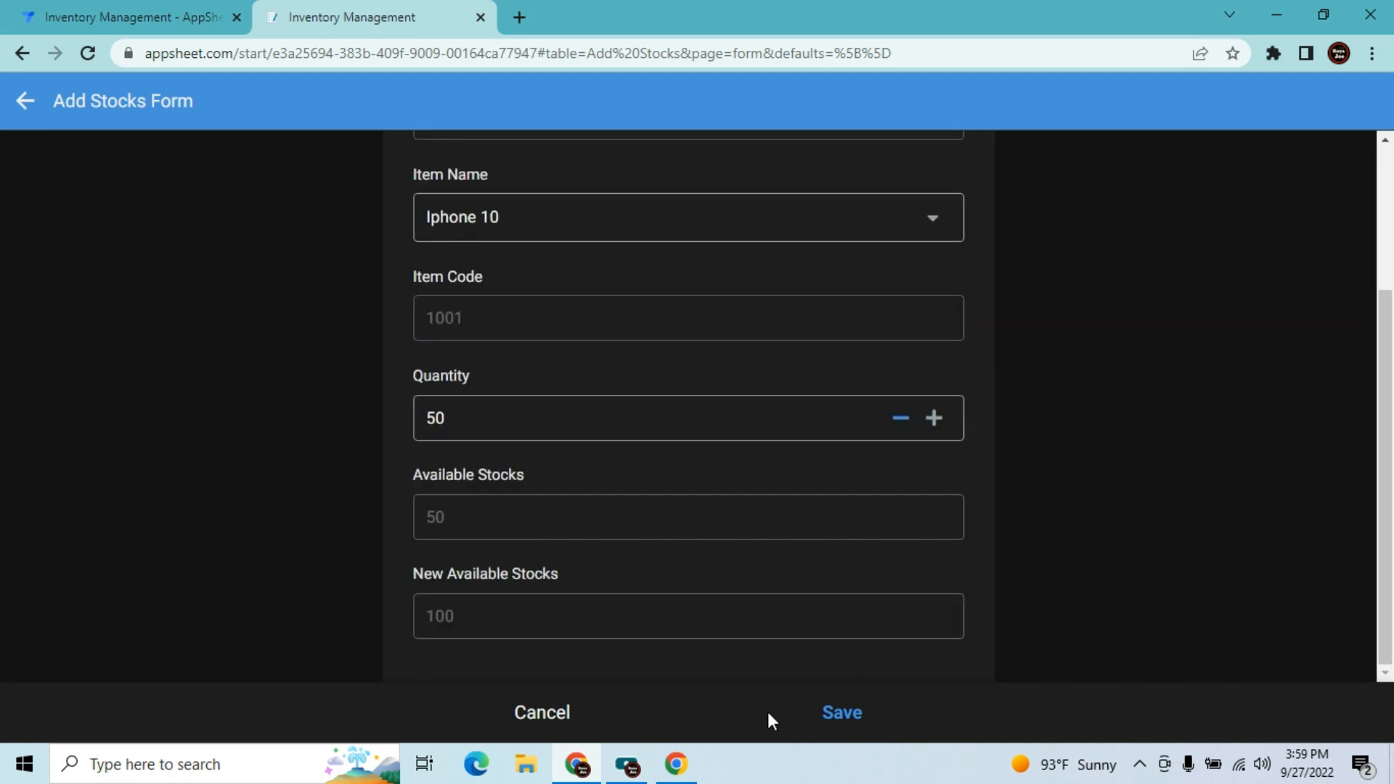
left_click(839, 714)
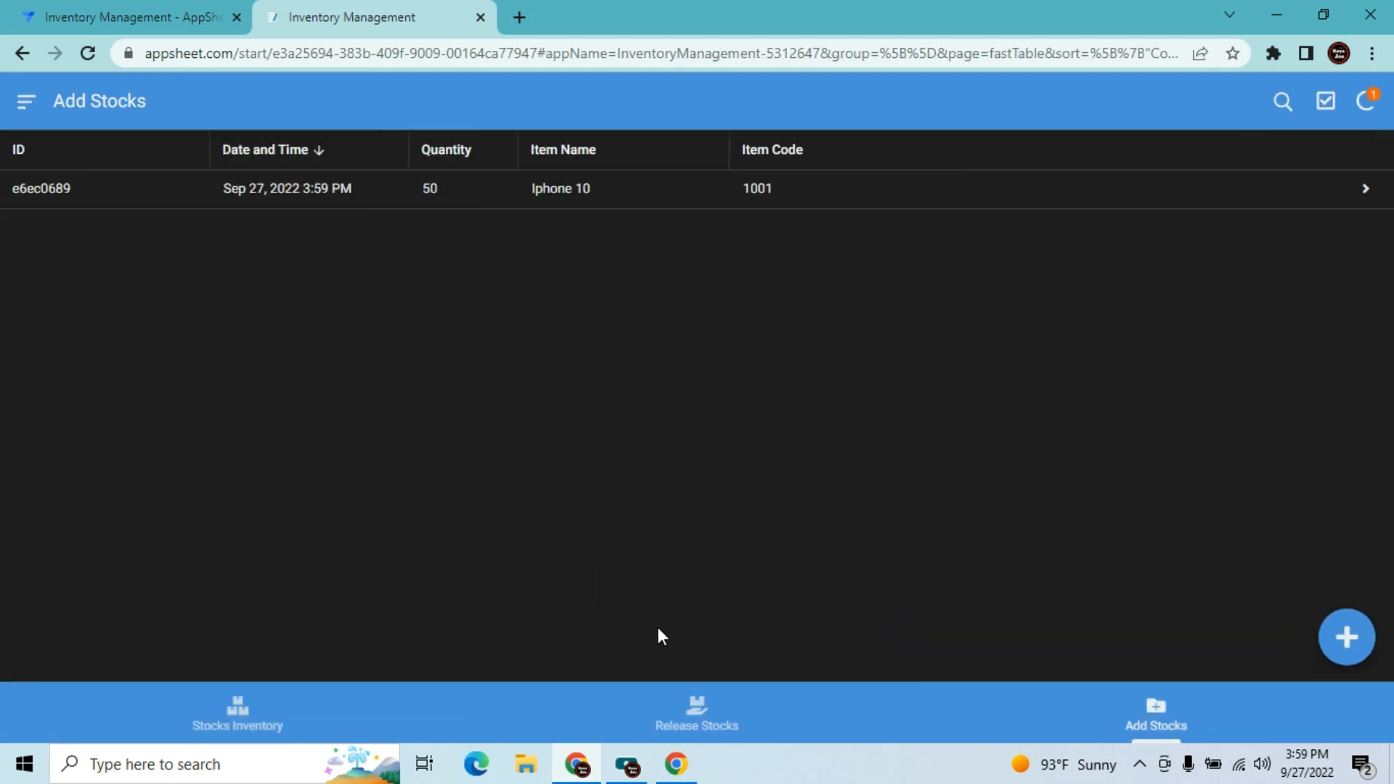
left_click(229, 733)
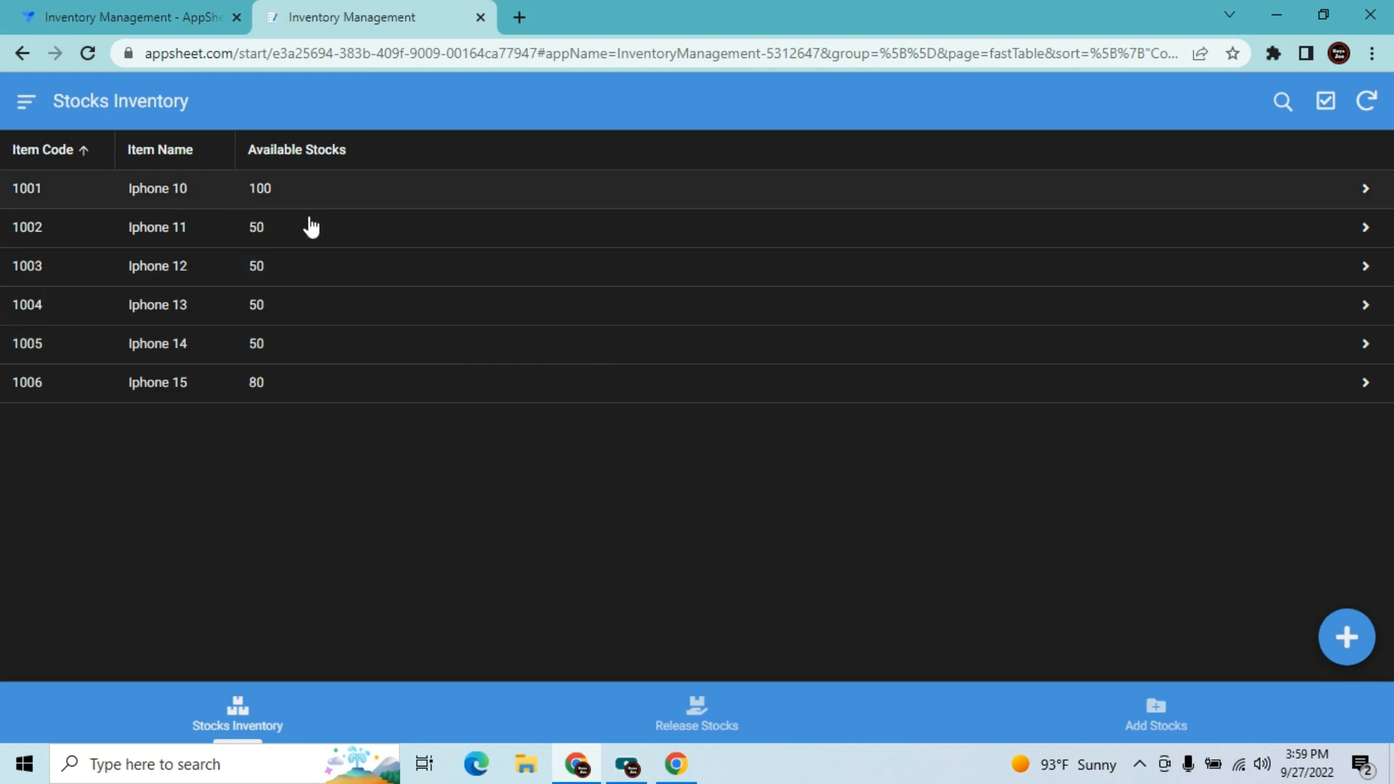
- Delete the Iphone 10 entry from Add Stocks and check the item's available stock in Stocks Inventory
left_click(1170, 732)
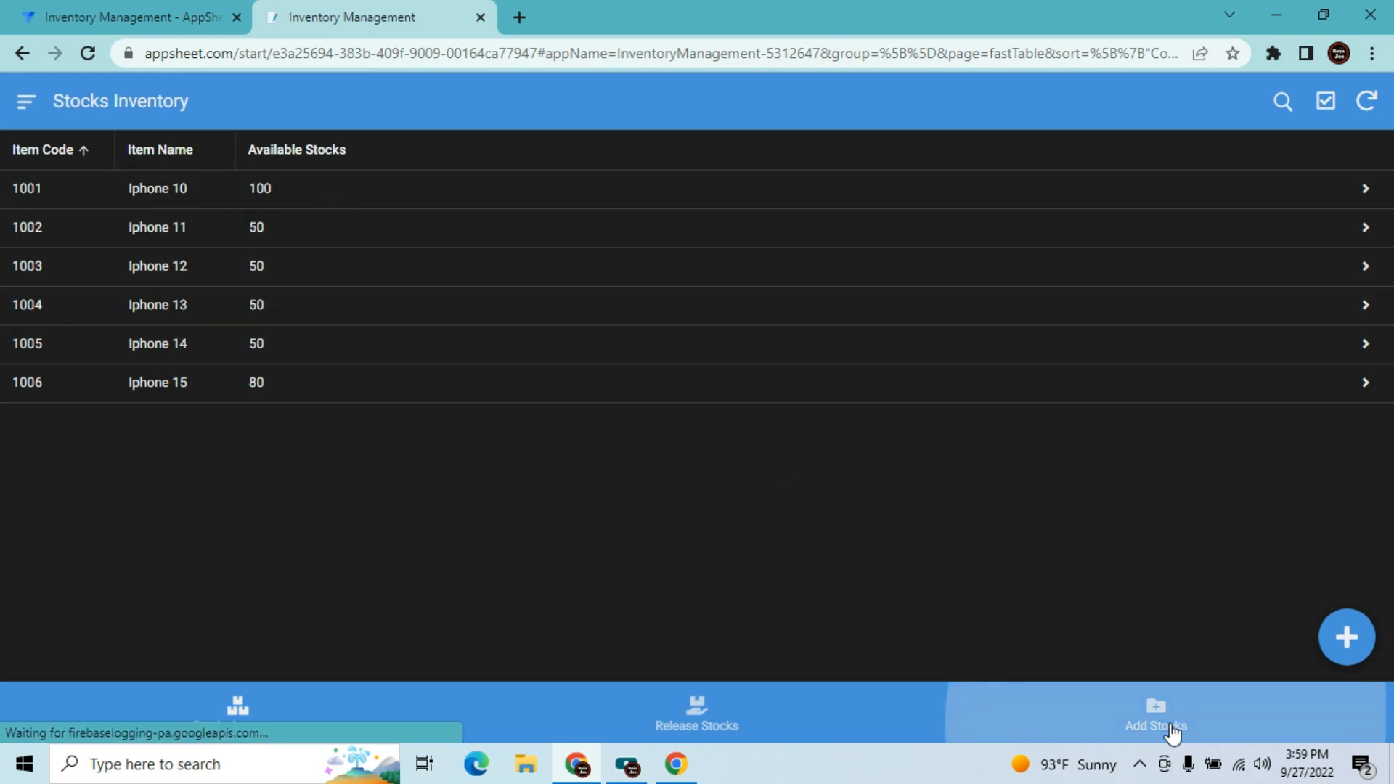
left_click(729, 200)
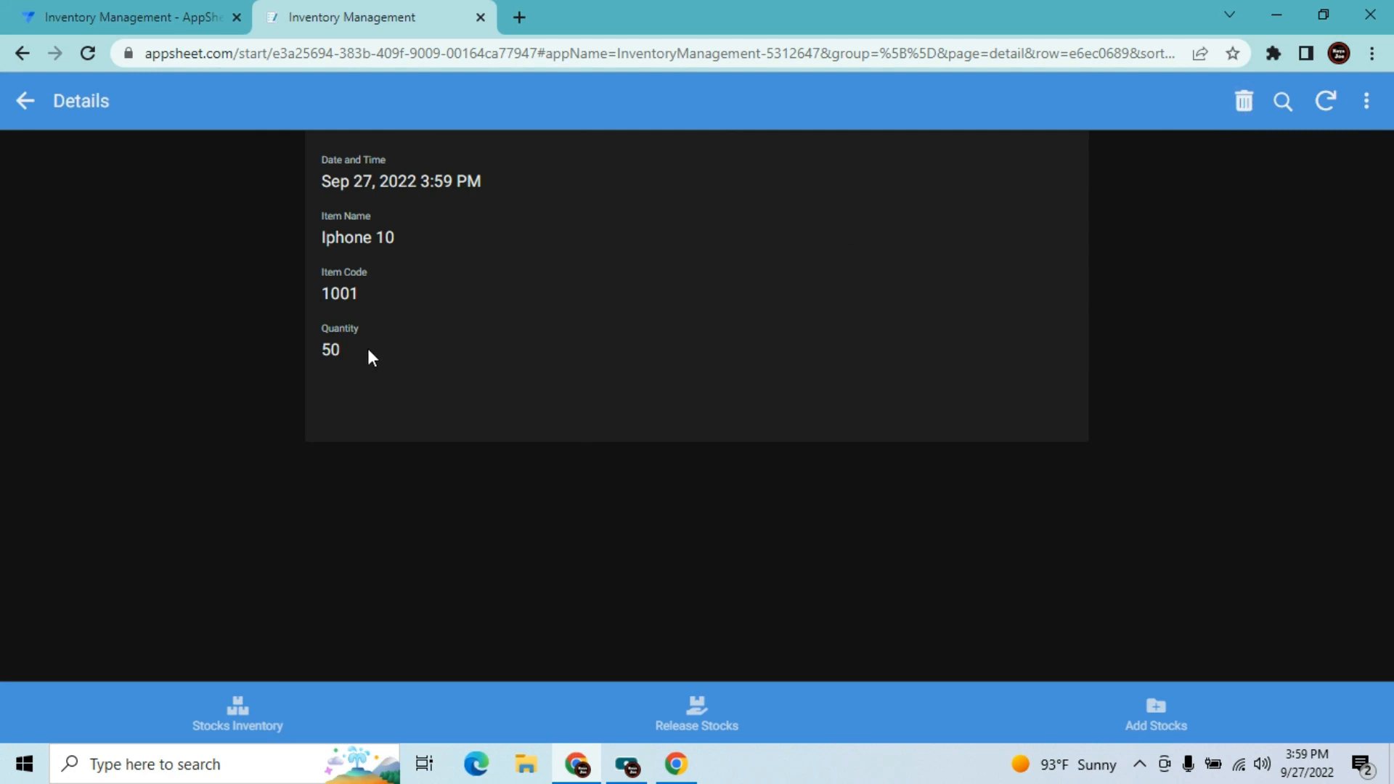
left_click(1246, 101)
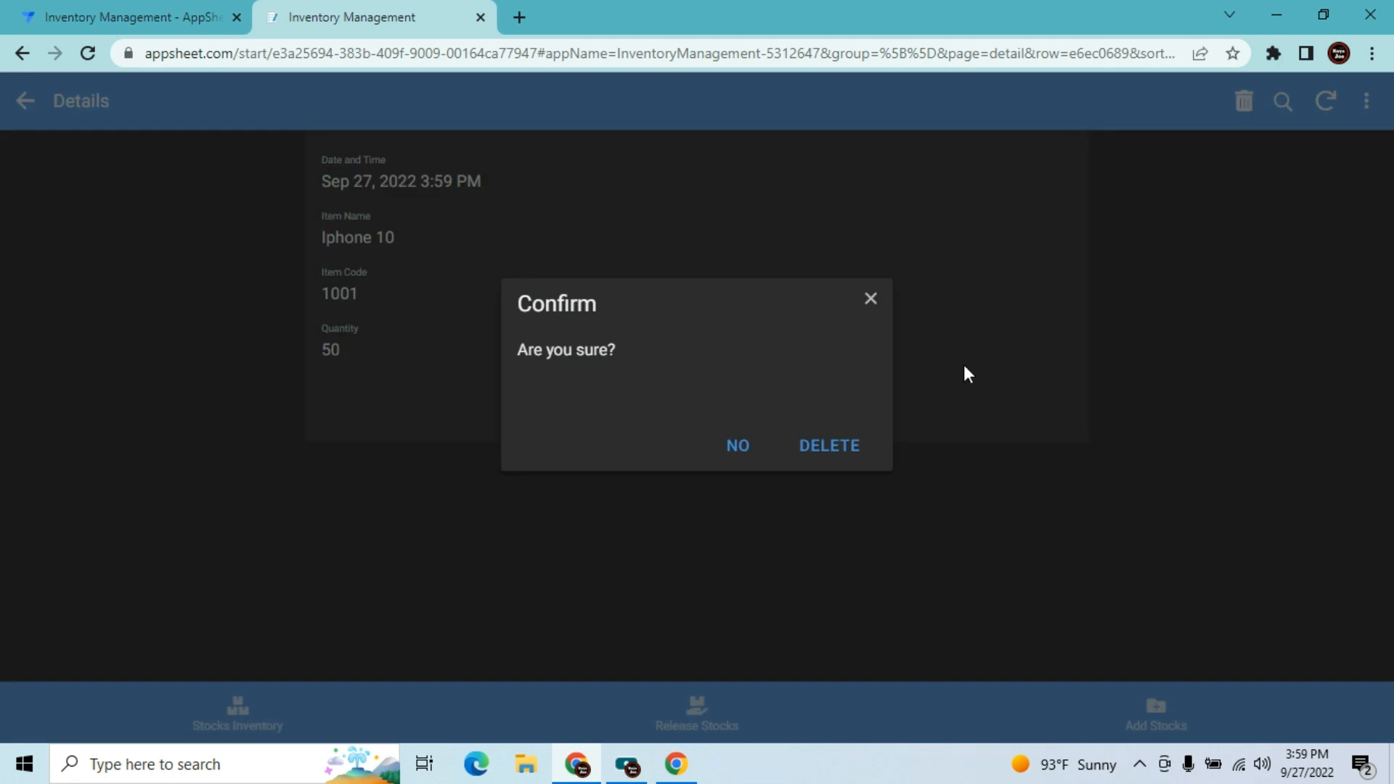
left_click(821, 446)
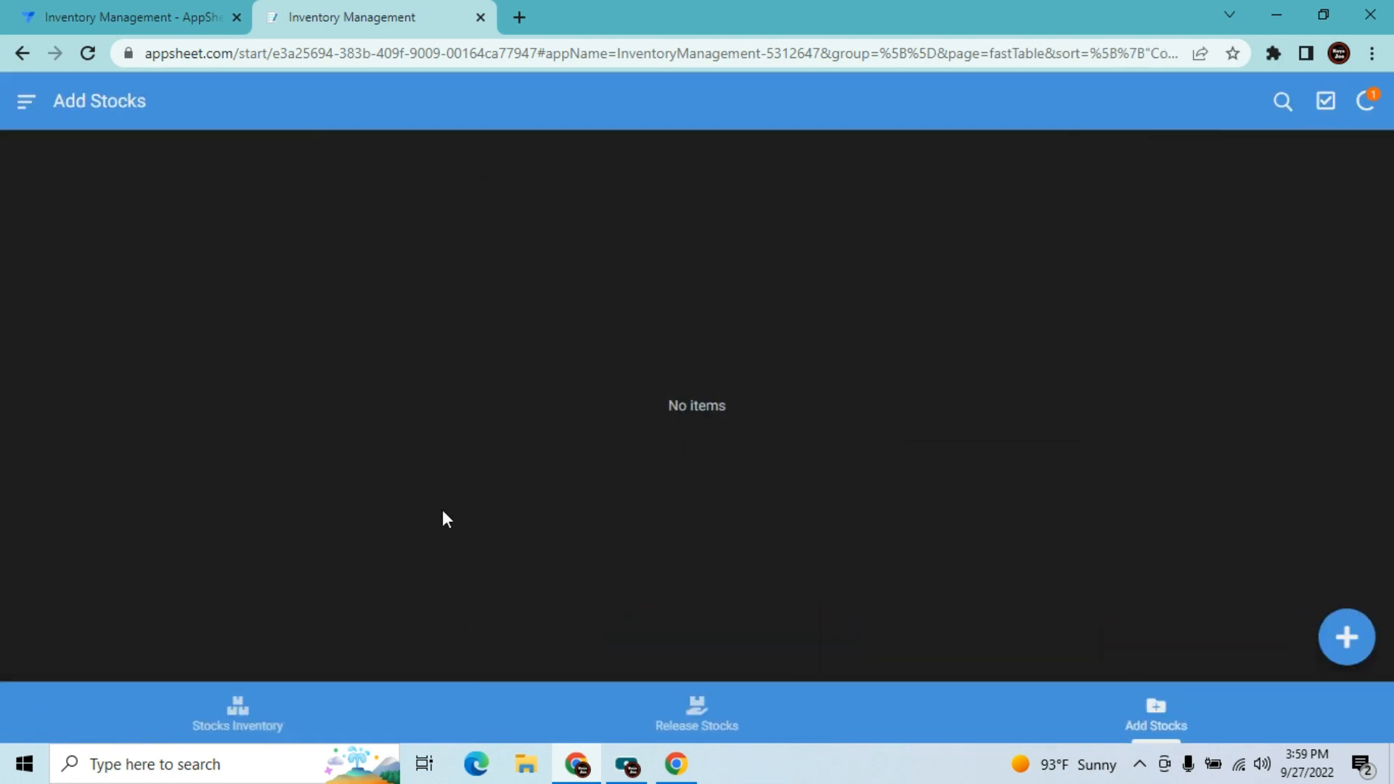
left_click(254, 710)
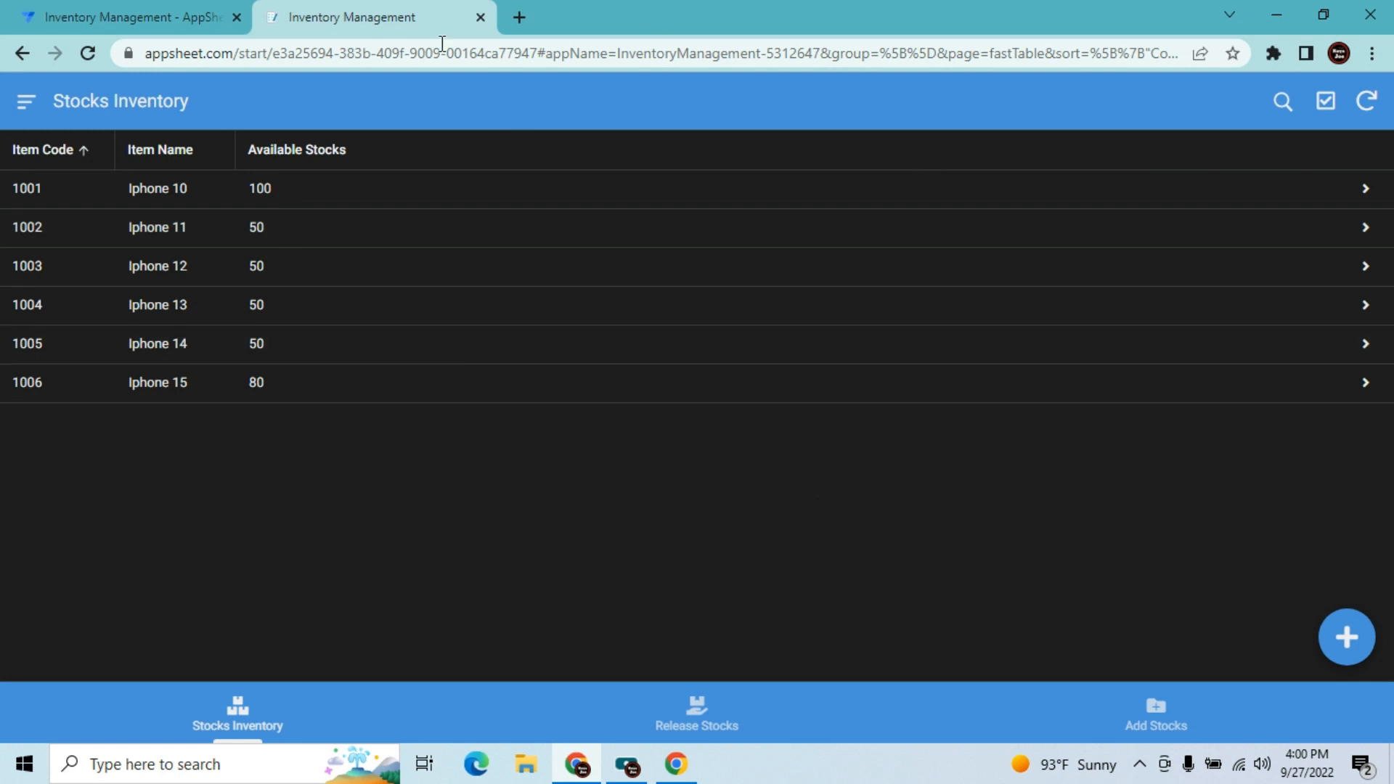
- Return to the app editor and copy the entire request body of the Delete Release Stocks task
left_click(198, 10)
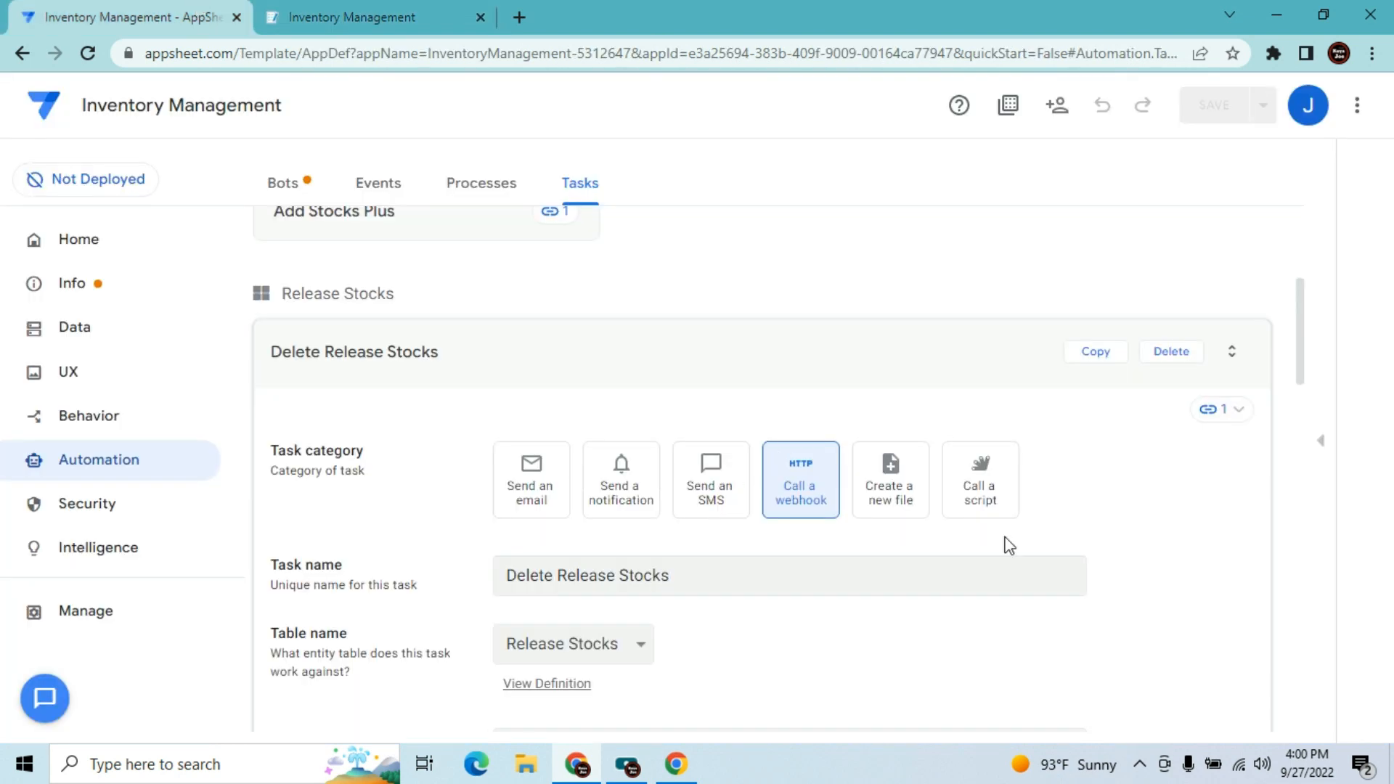
scroll(1307, 344, "down", 1)
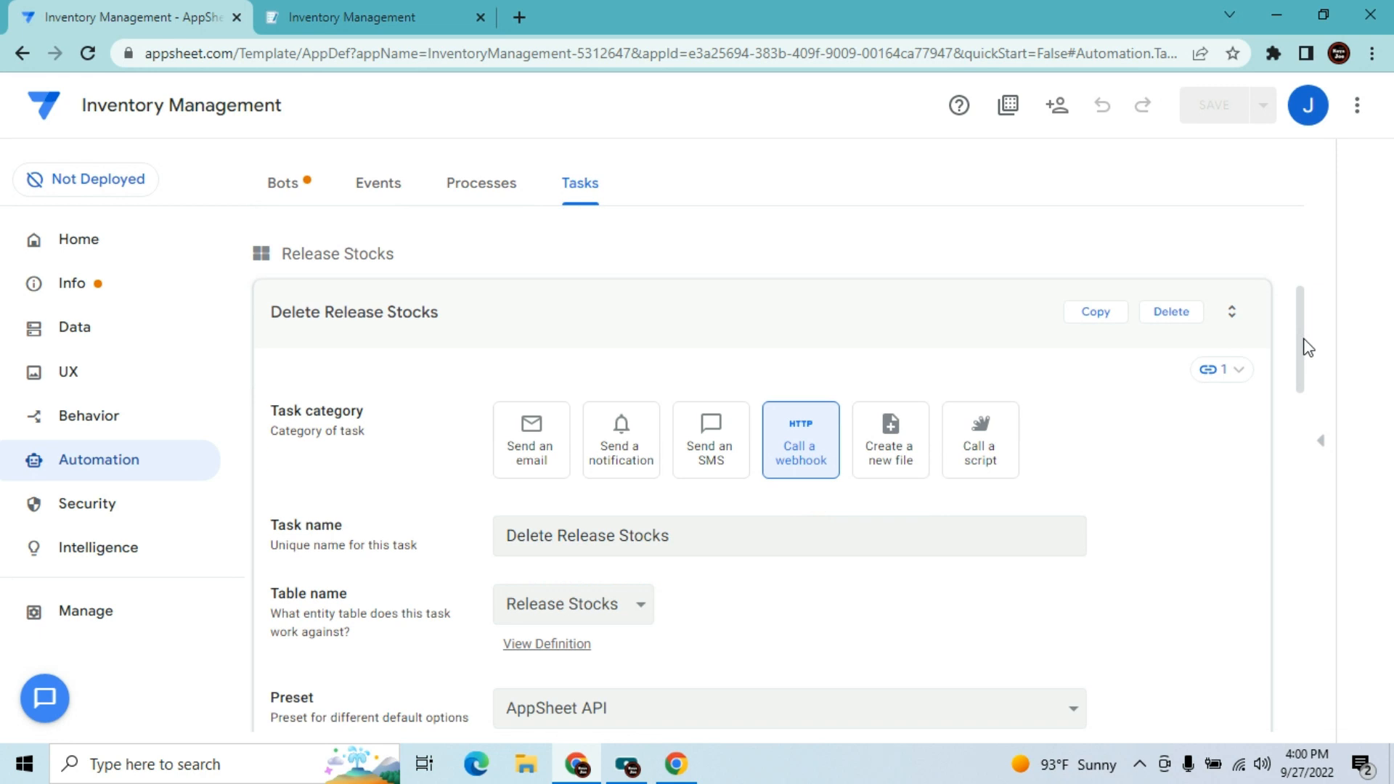
left_click_drag(1305, 341, 1305, 454)
scroll(1307, 459, "down", 1)
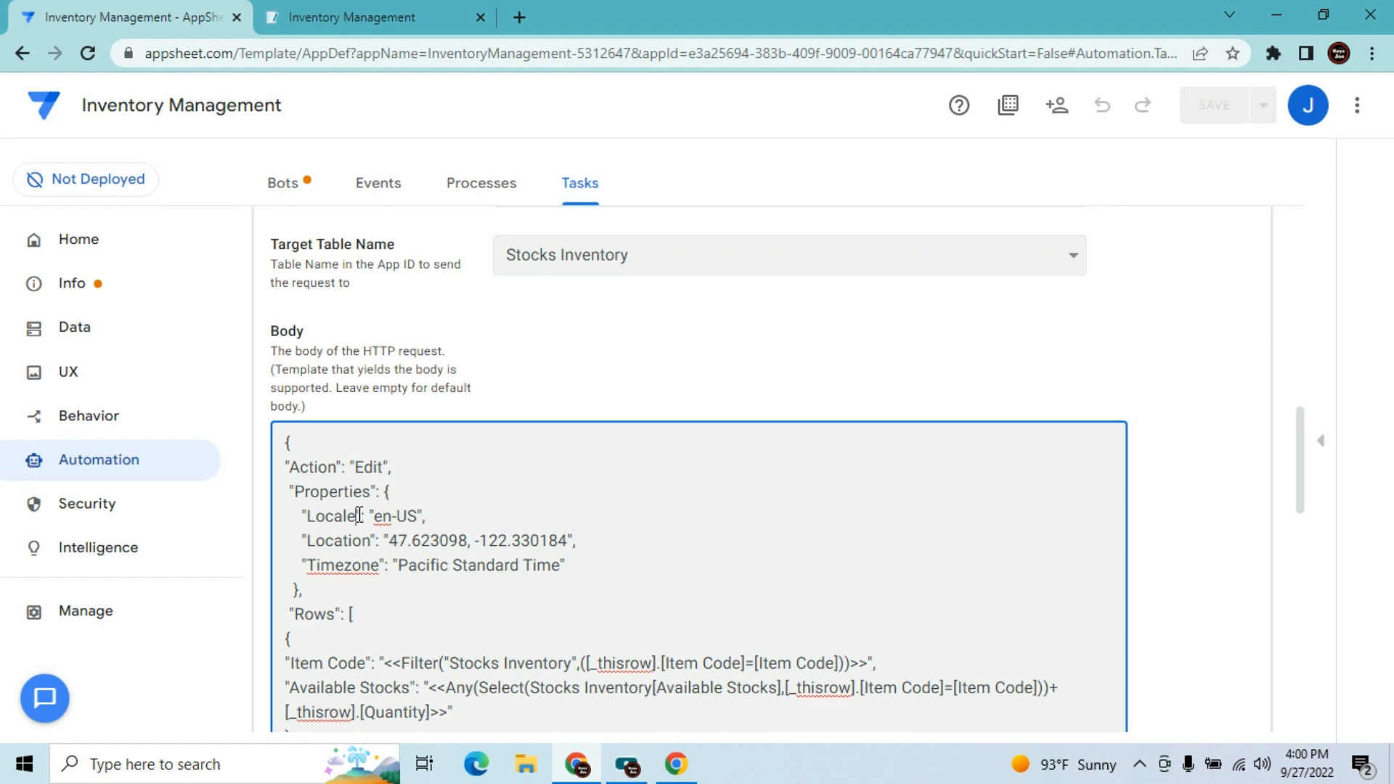
key("ctrl+a")
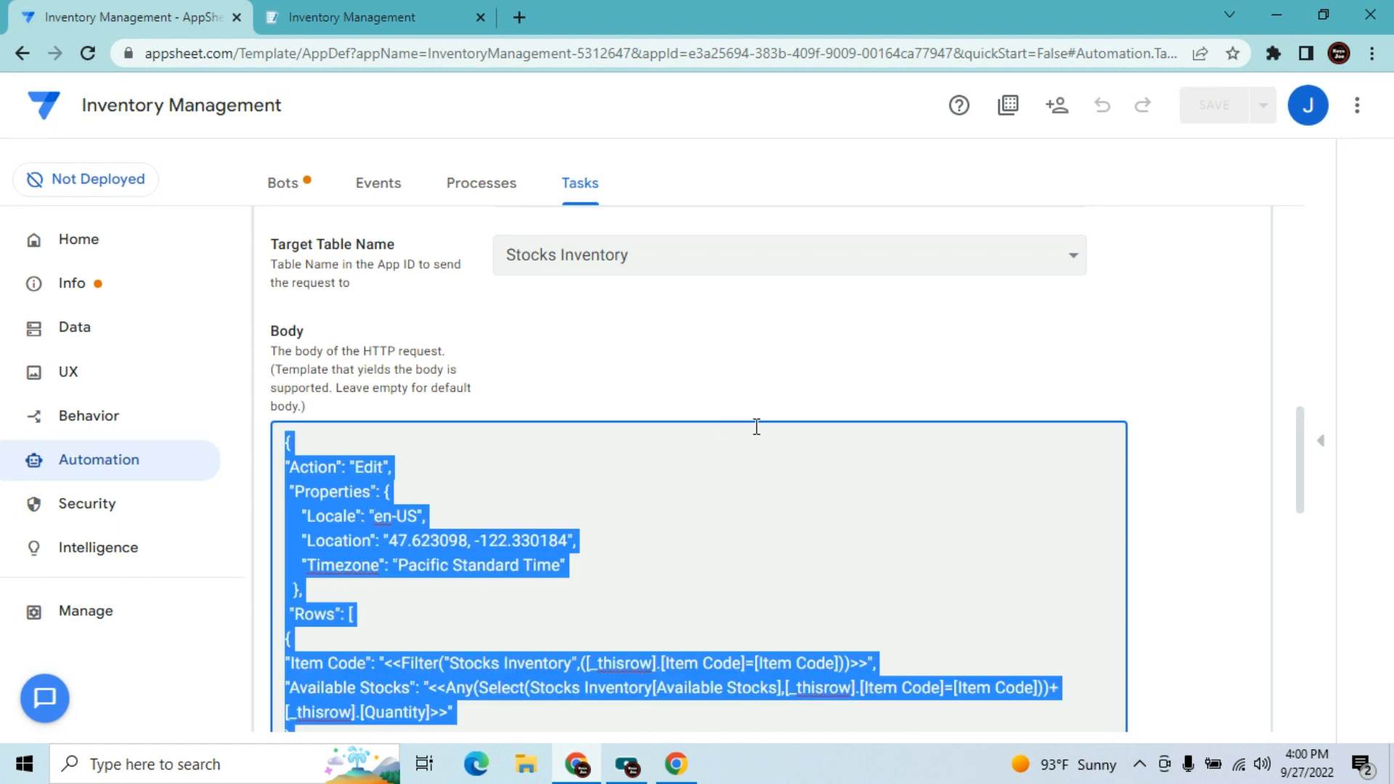
- Create a new task that calls a webhook and name it "Delete Add Stocks"
left_click_drag(1305, 468, 1294, 271)
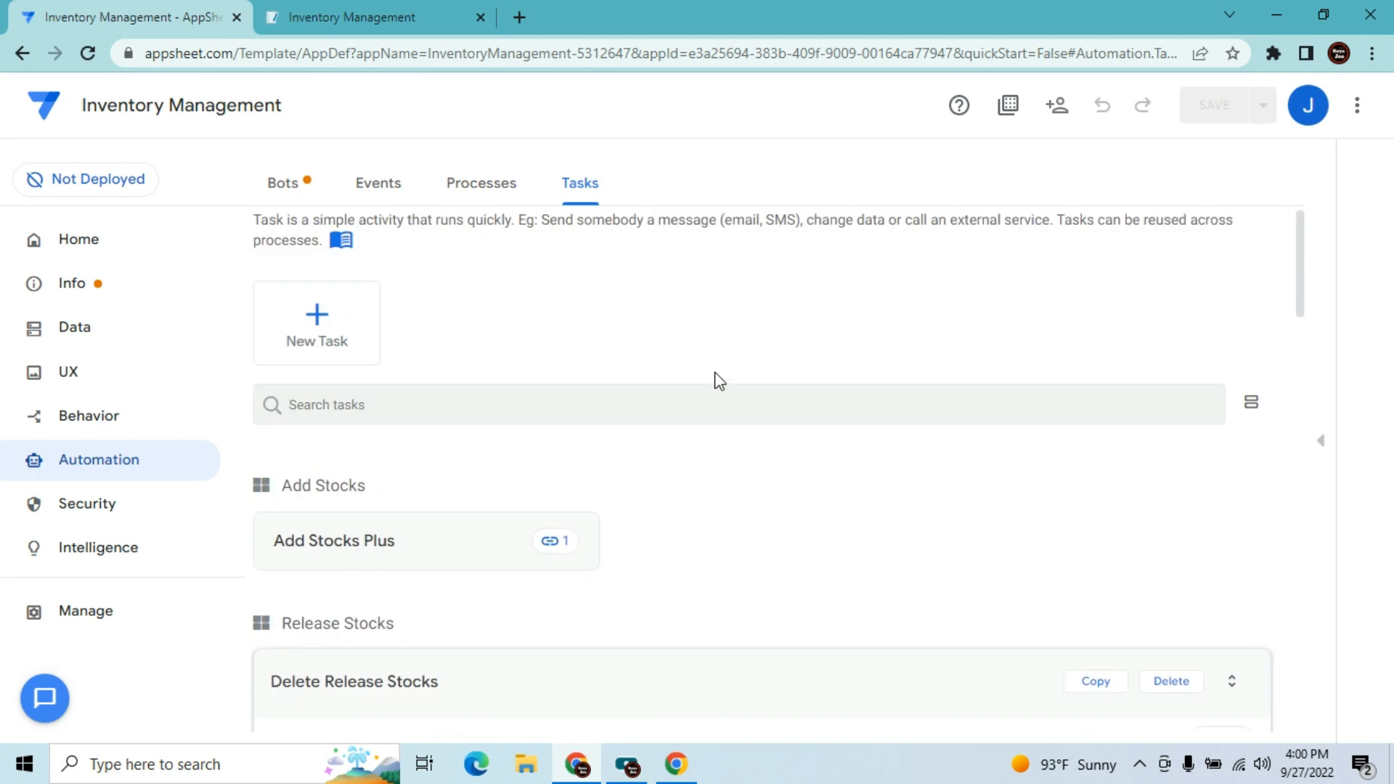
left_click(350, 338)
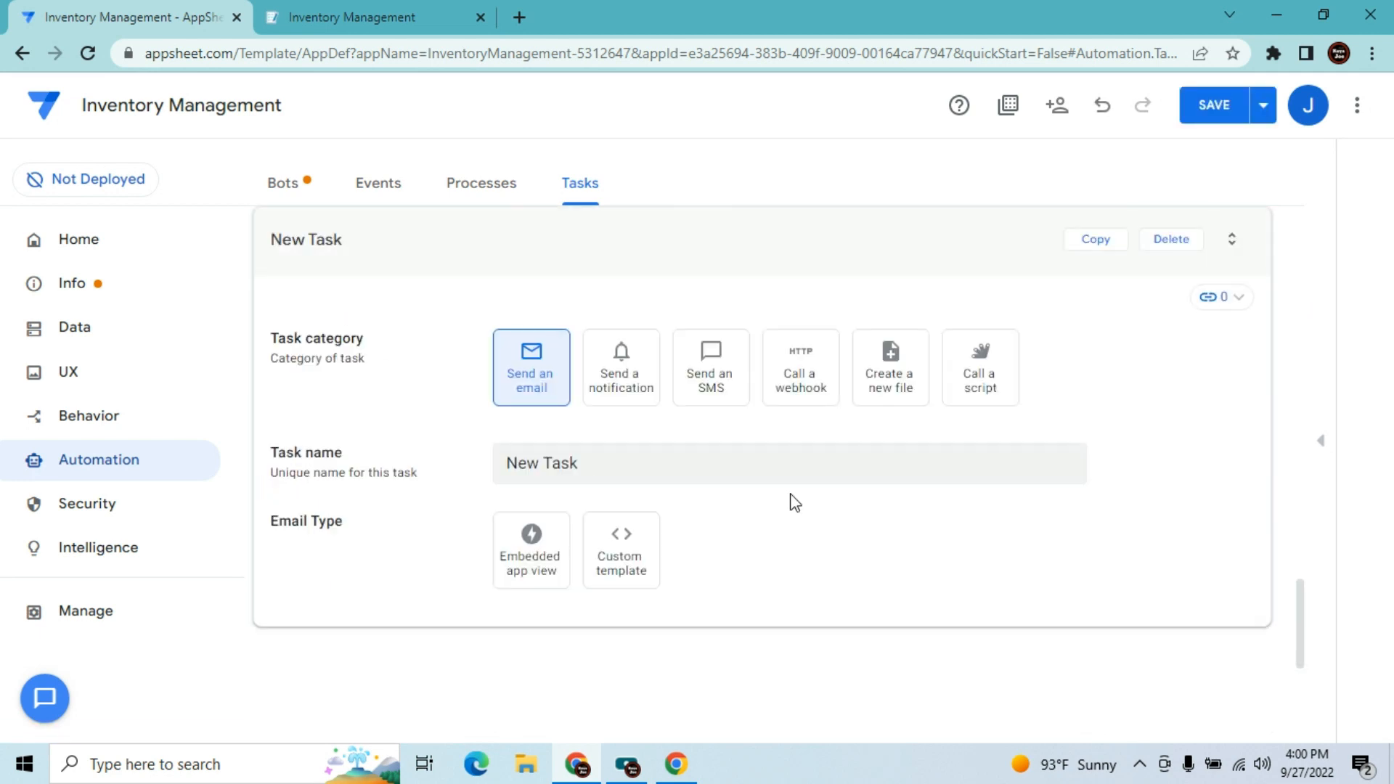
left_click(798, 360)
left_click(592, 467)
key("BackSpace")
key("BackSpace")
key("BackSpace")
key("BackSpace")
key("BackSpace")
key("BackSpace")
key("BackSpace")
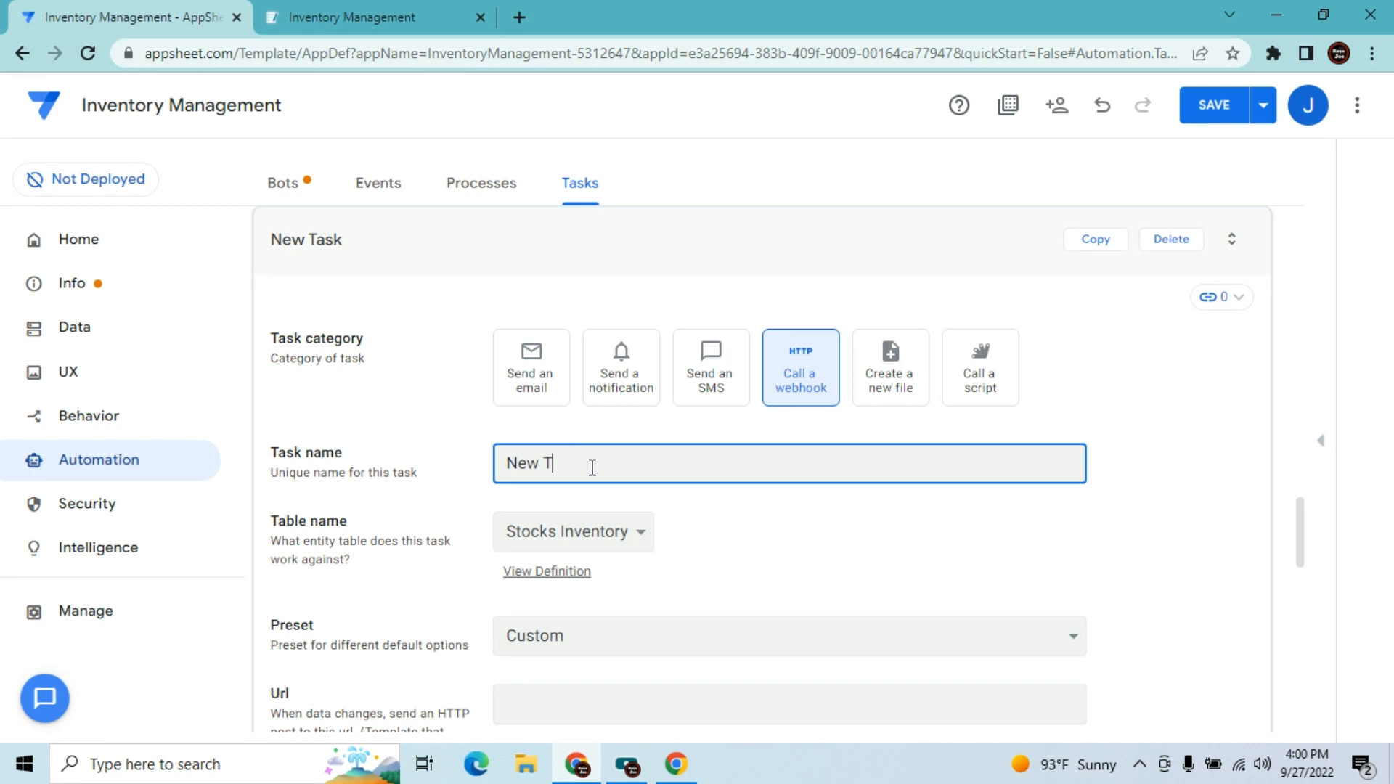
type("Dele")
type("te S")
type("tock")
type("Add")
left_click(1367, 344)
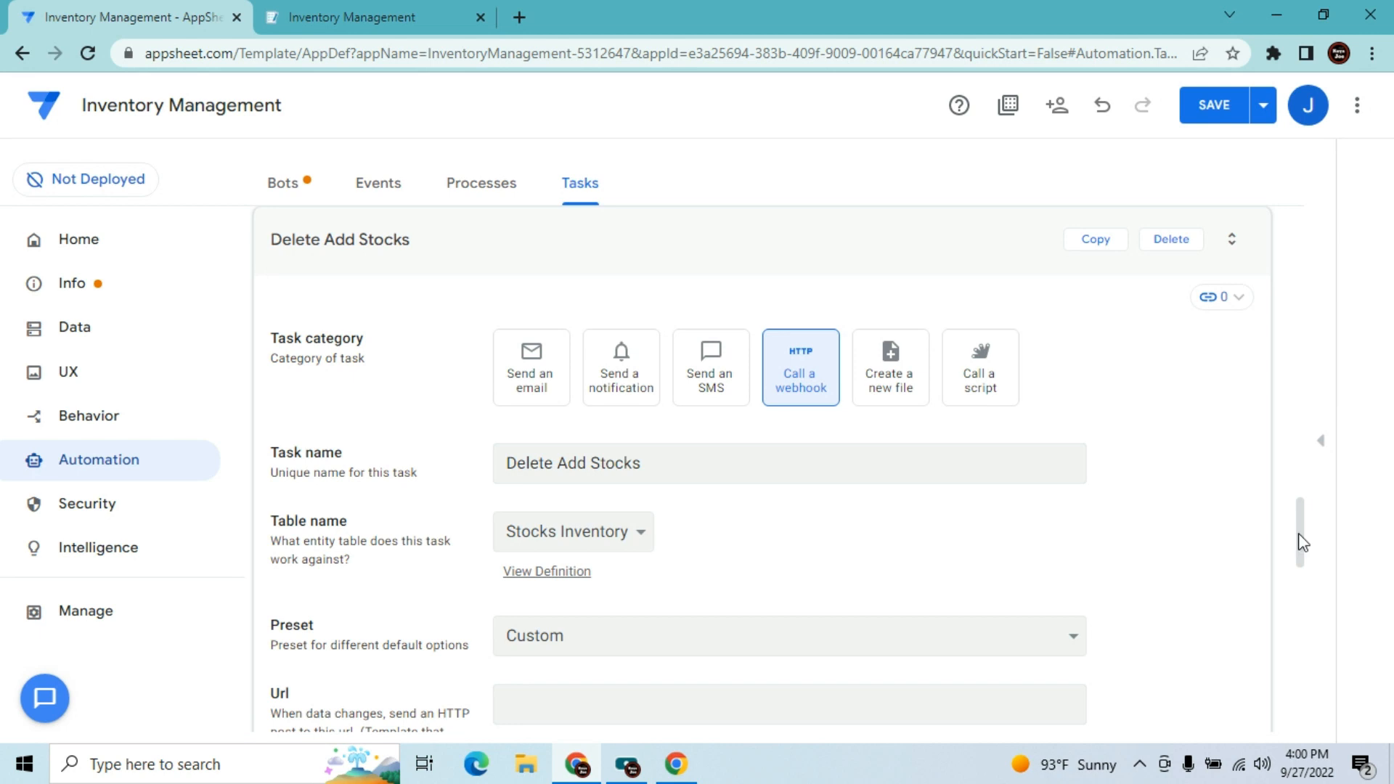
- Set the Delete Add Stocks task's table to Add Stocks and its preset to AppSheet API
left_click_drag(1299, 538, 1298, 564)
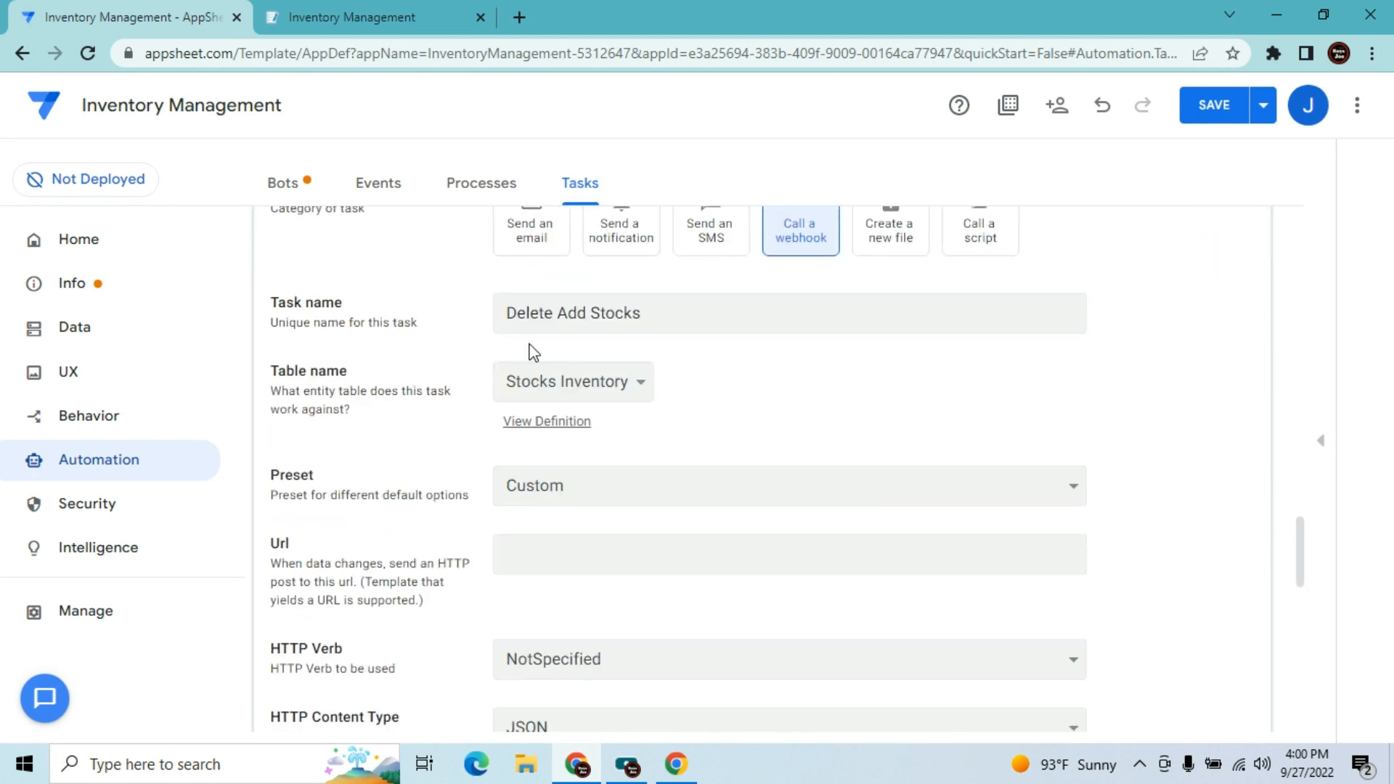
left_click(548, 390)
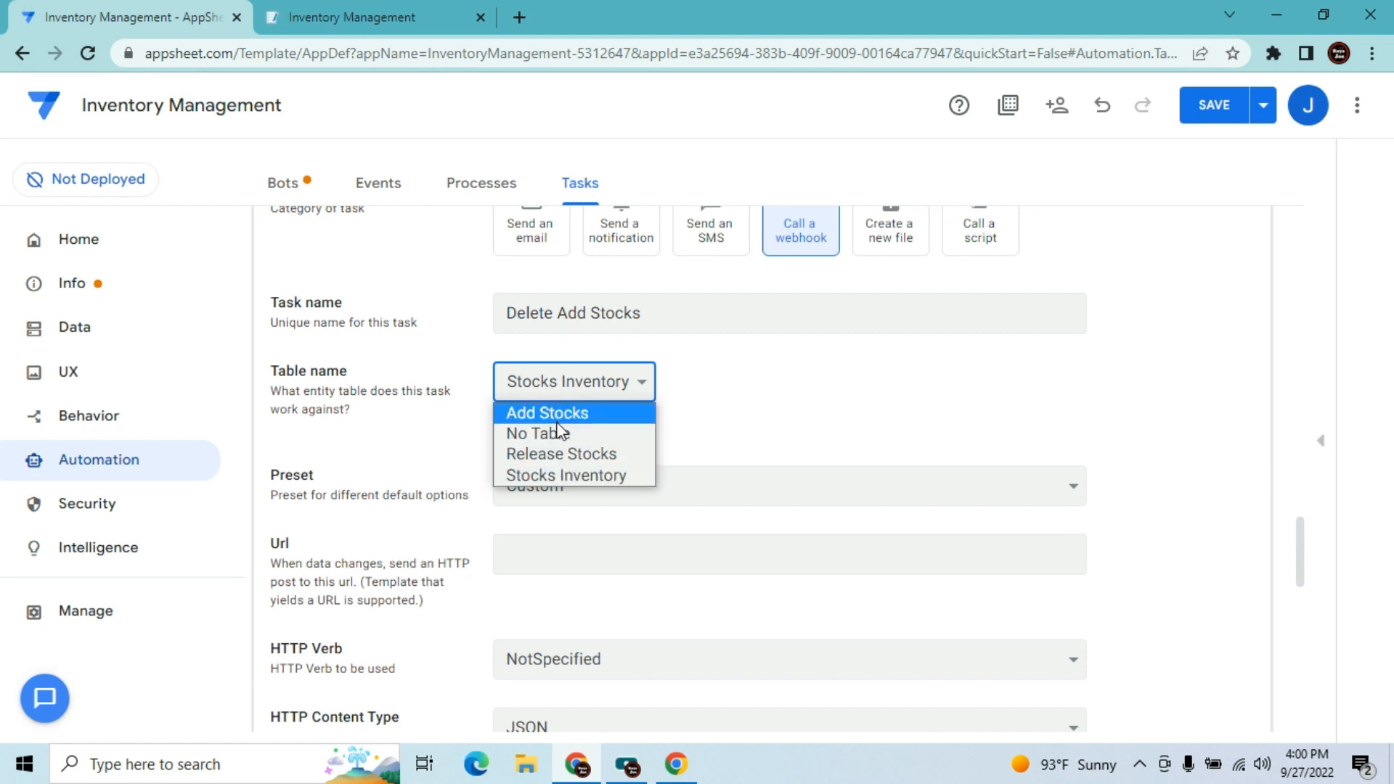
left_click(558, 418)
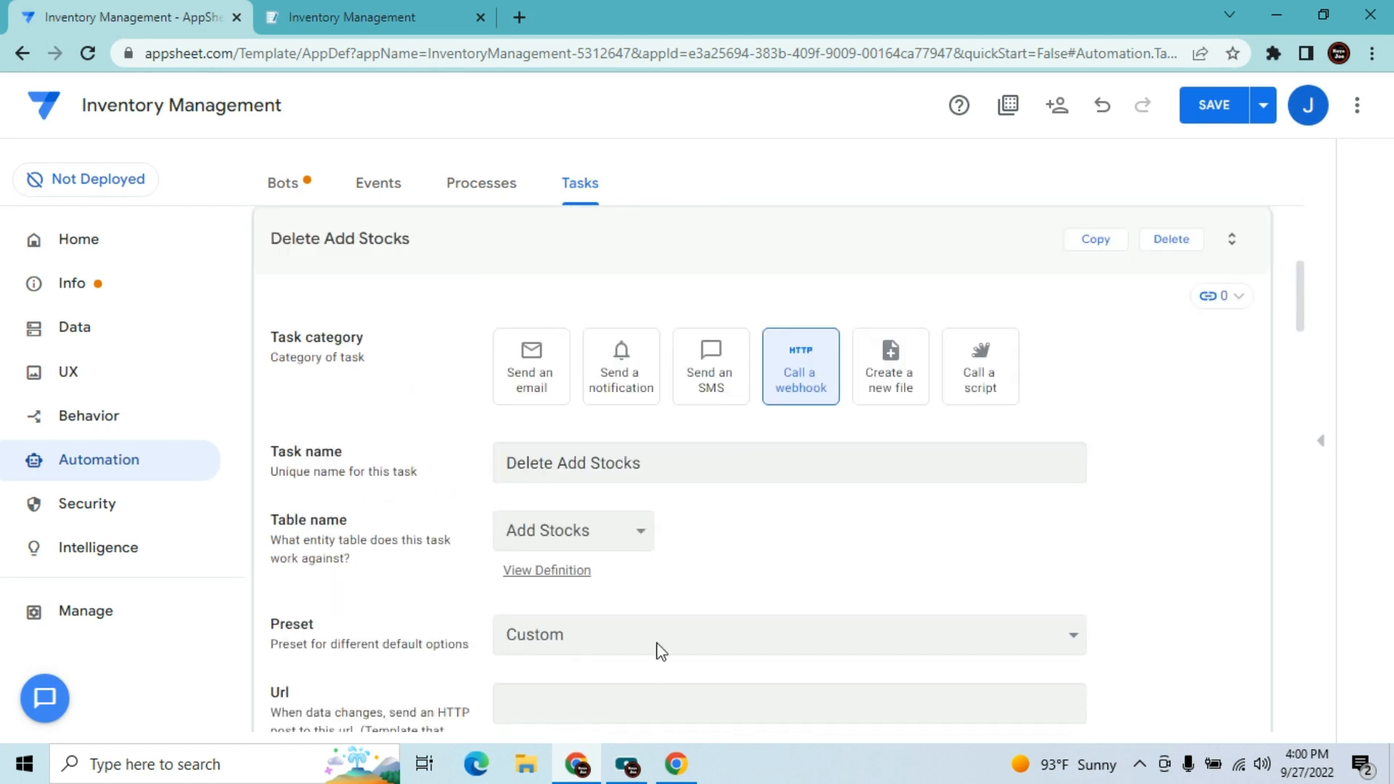
left_click(656, 643)
left_click(640, 706)
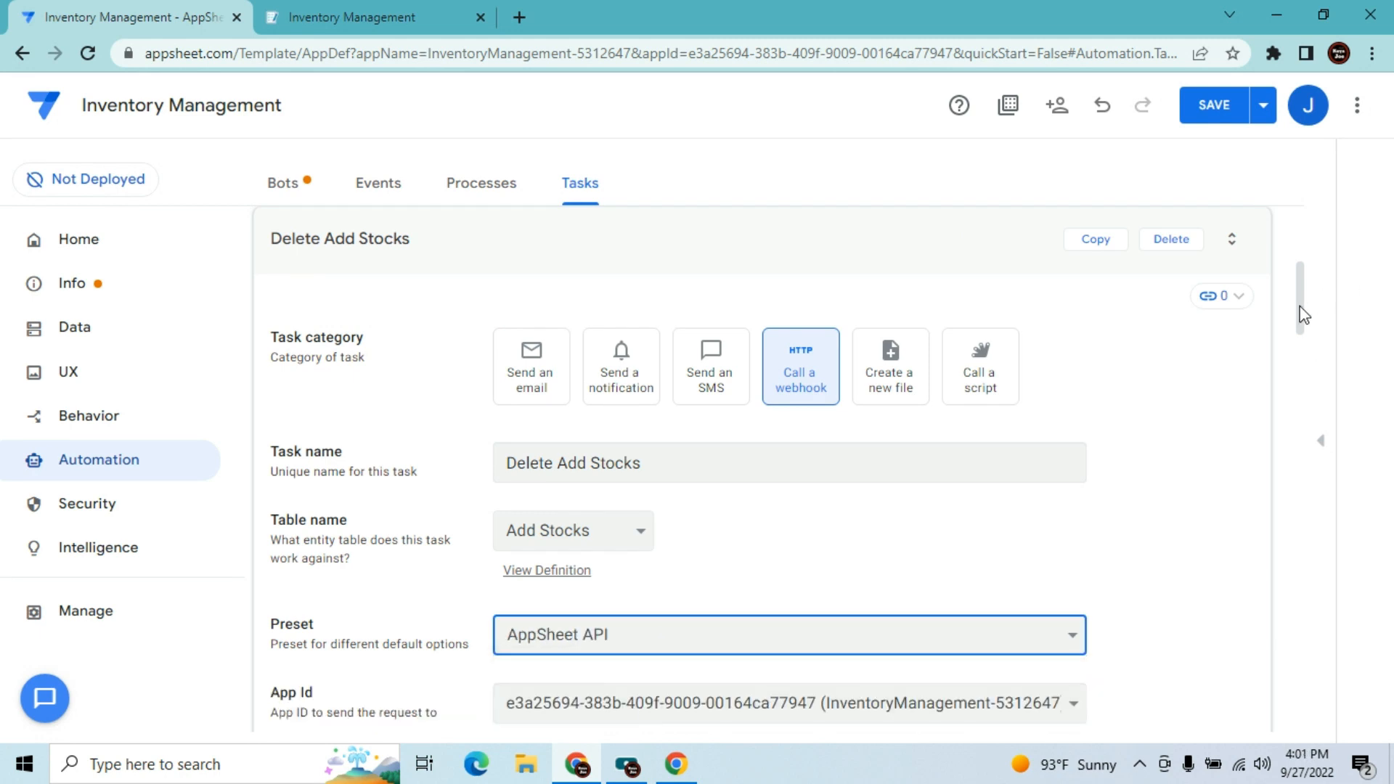
- Choose Stocks Inventory as the target table of the Delete Add Stocks task
left_click_drag(1305, 317, 1308, 366)
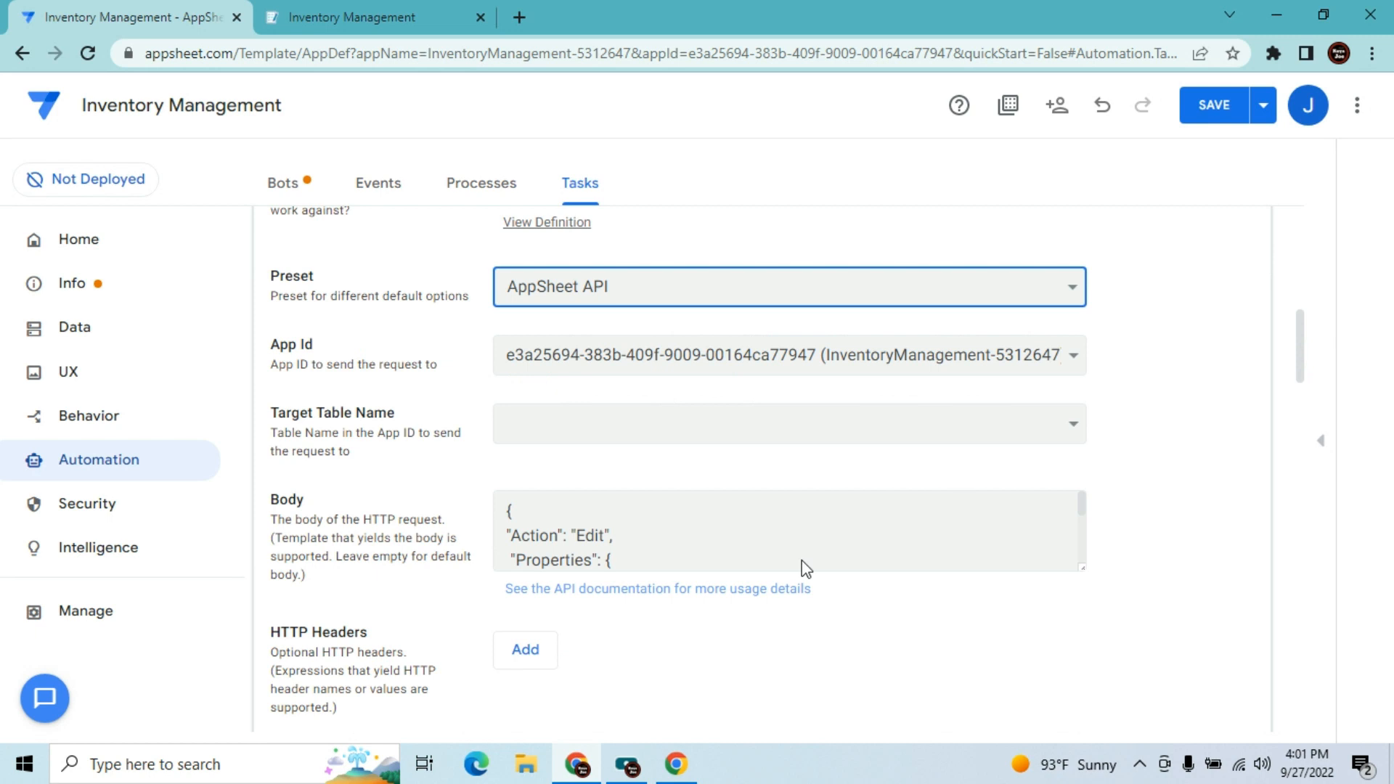
left_click(802, 427)
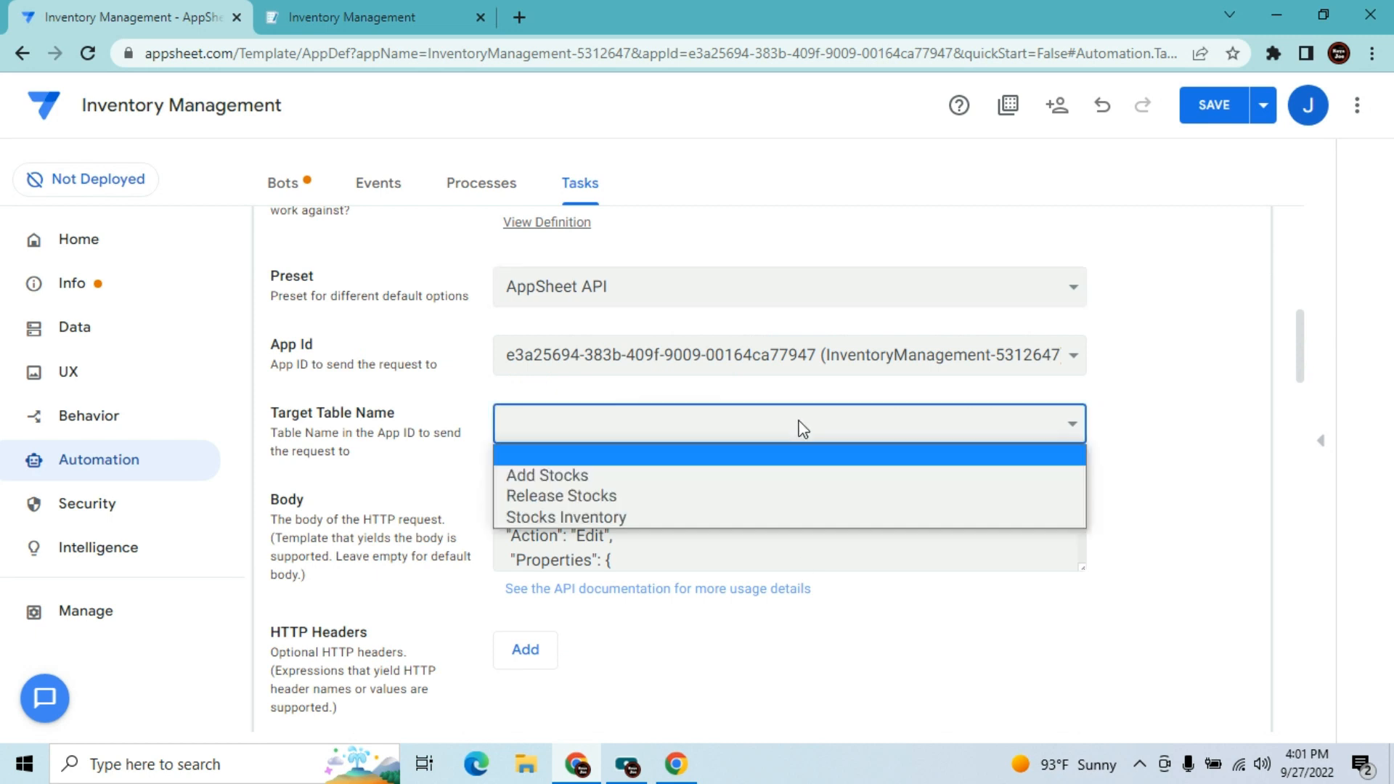
left_click(640, 516)
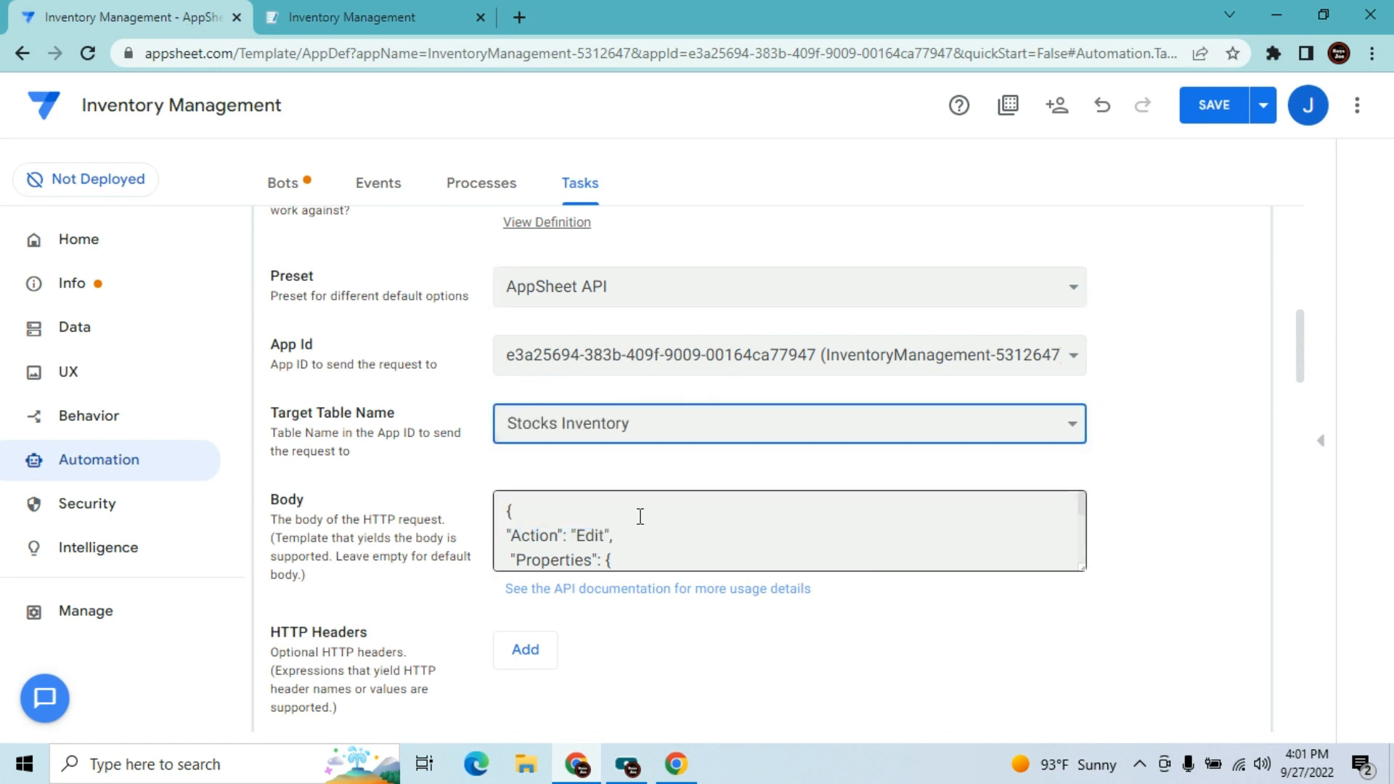
- Replace the default request body of the Delete Add Stocks task with the body copied from Delete Release Stocks
left_click(588, 550)
key("ctrl+a")
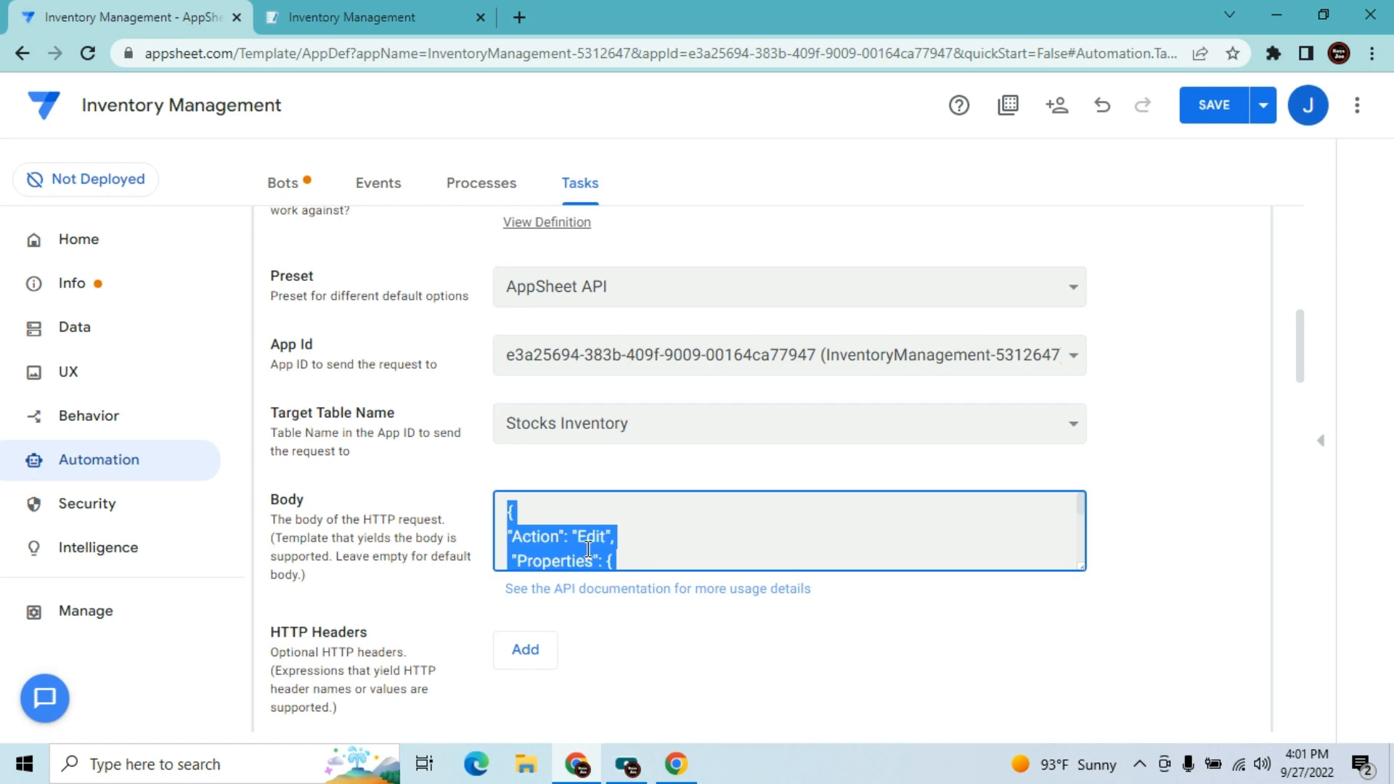
key("BackSpace")
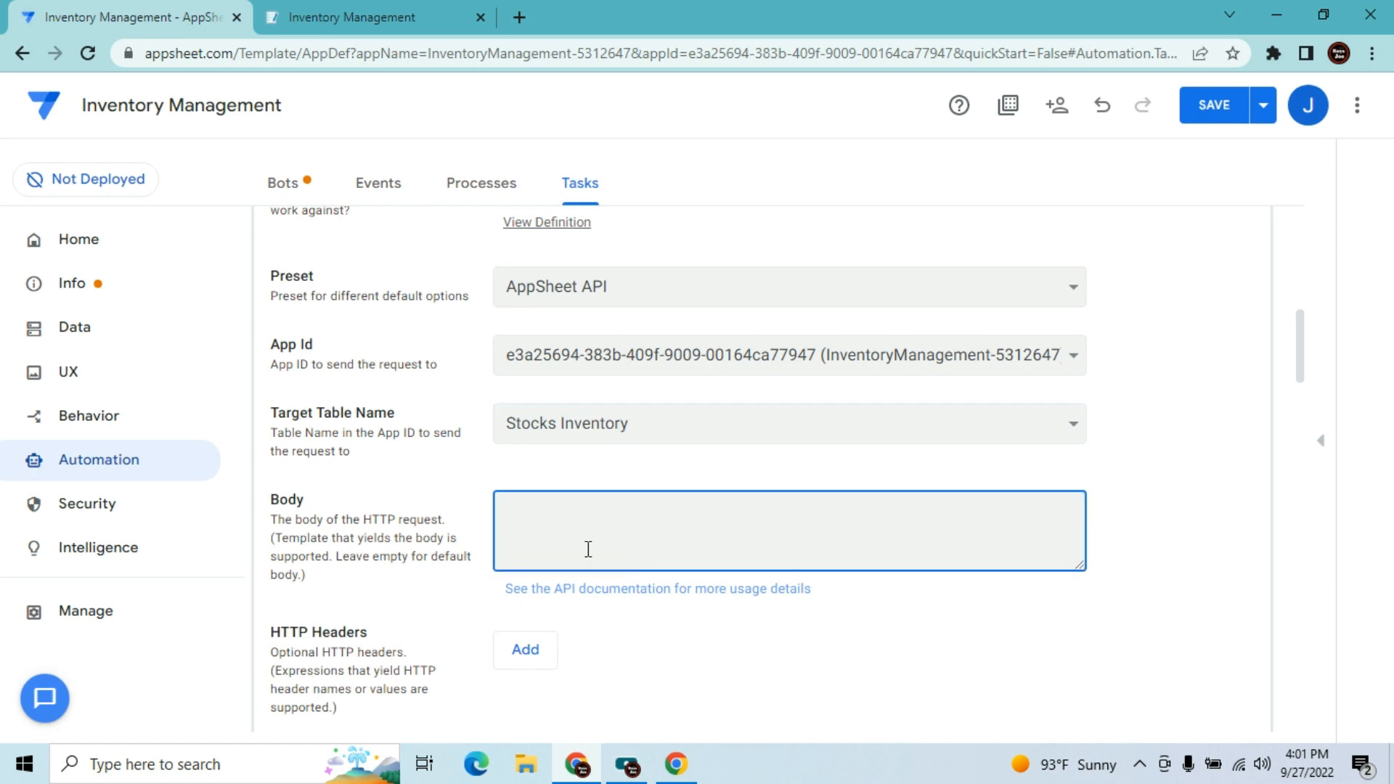
key("ctrl+v")
- Change the plus before [_thisrow].[Quantity] in the Available Stocks expression to a minus so the quantity is subtracted
scroll(588, 550, "up", 3)
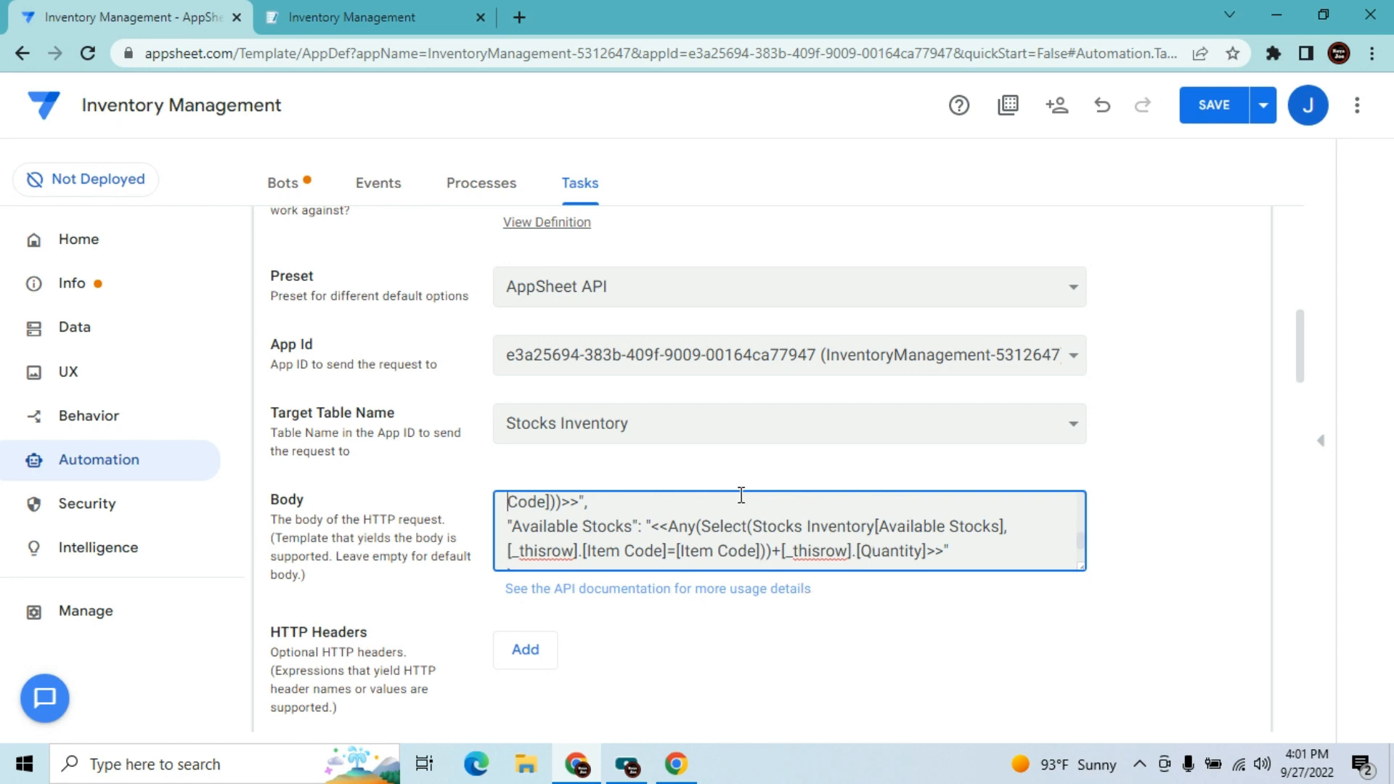
scroll(745, 546, "down", 2)
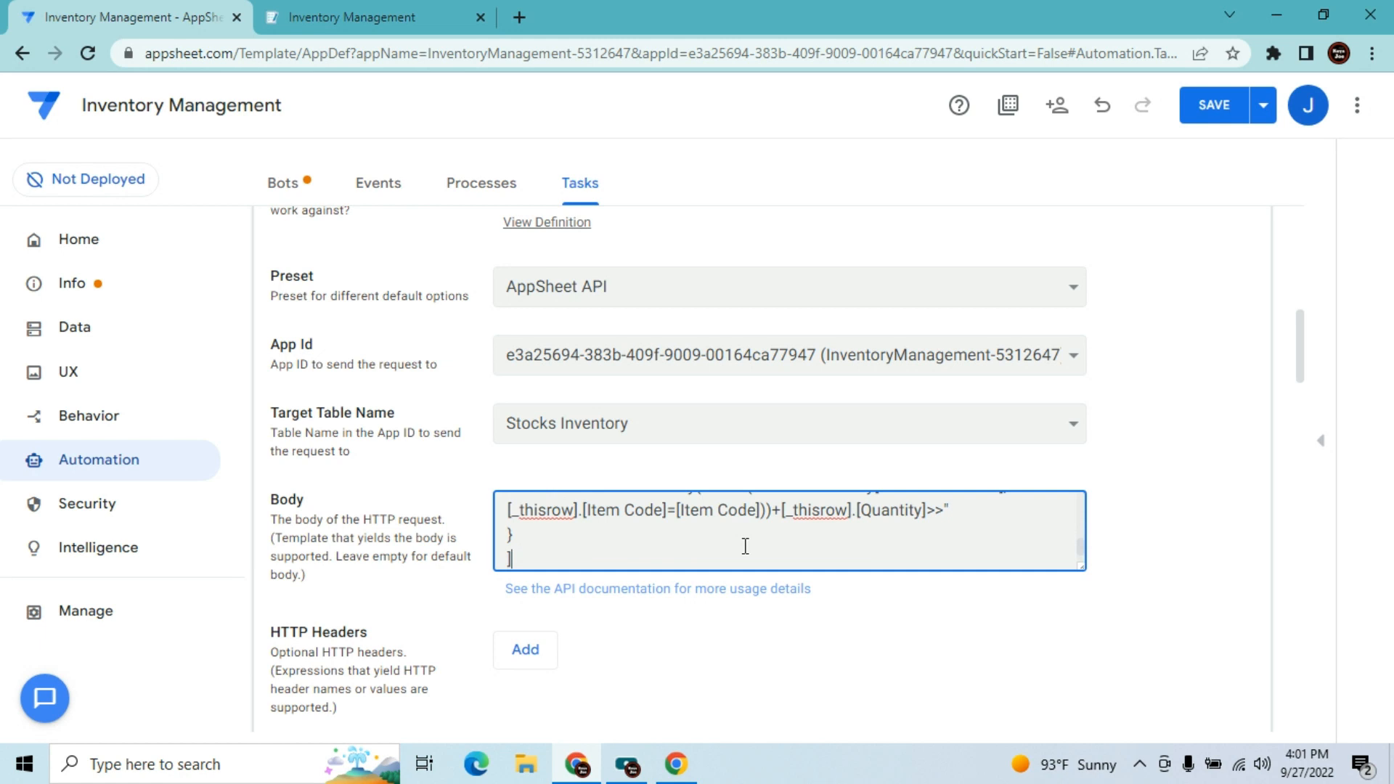
key("Up")
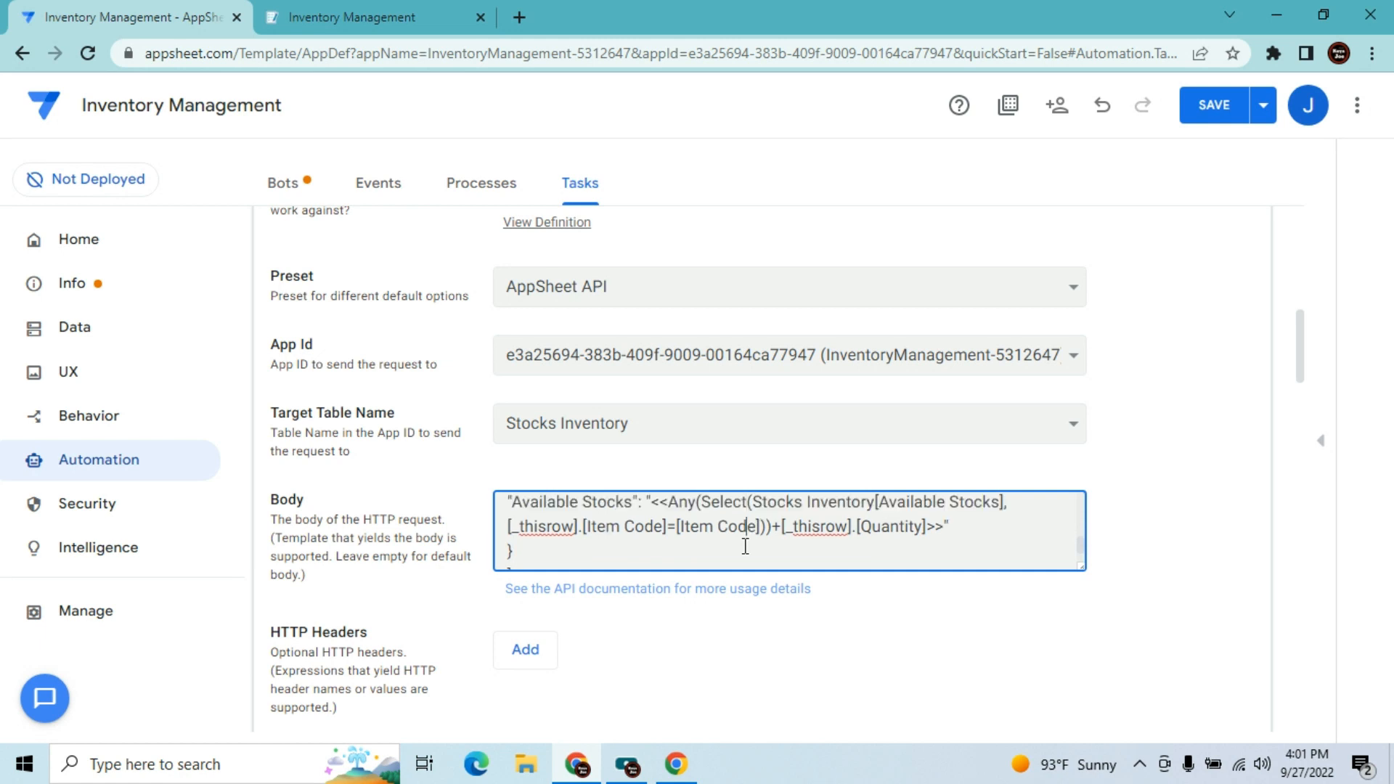
key("BackSpace")
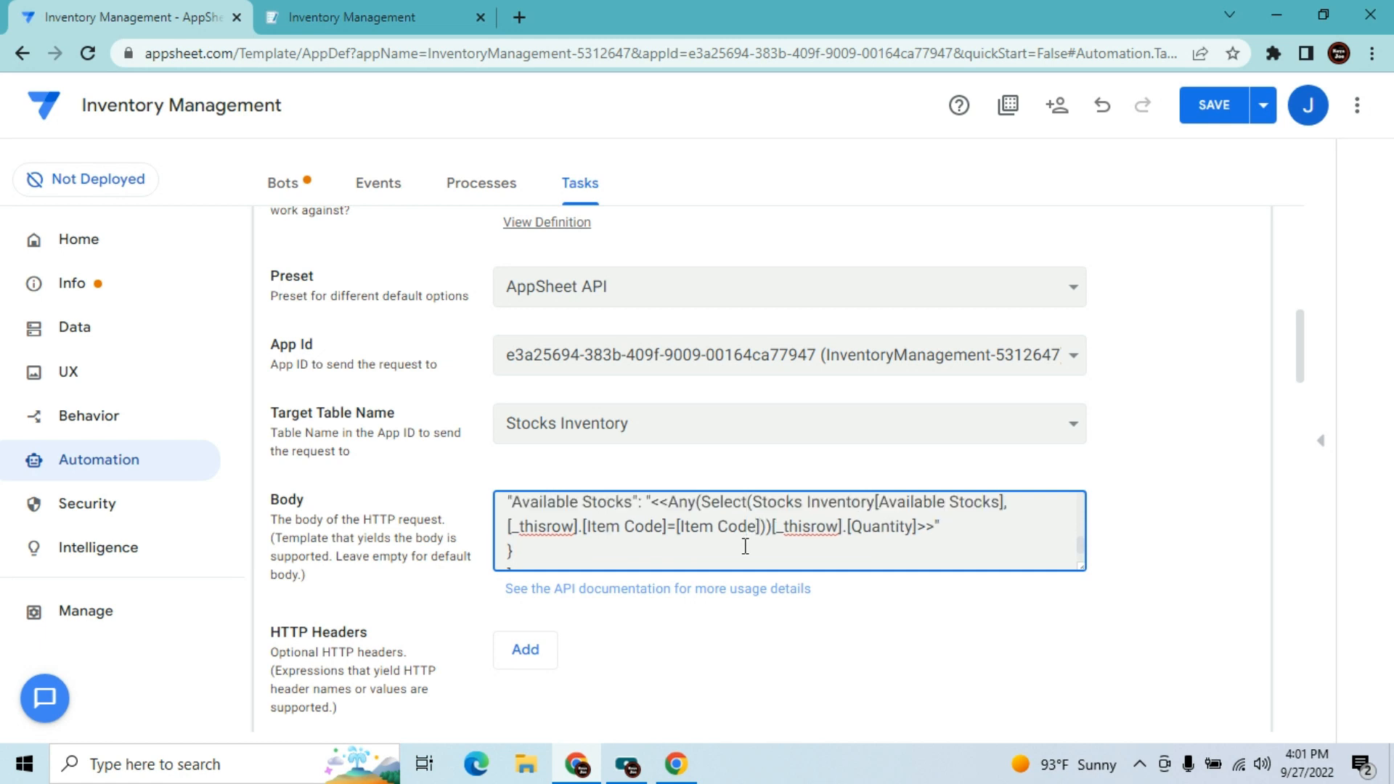
type("-")
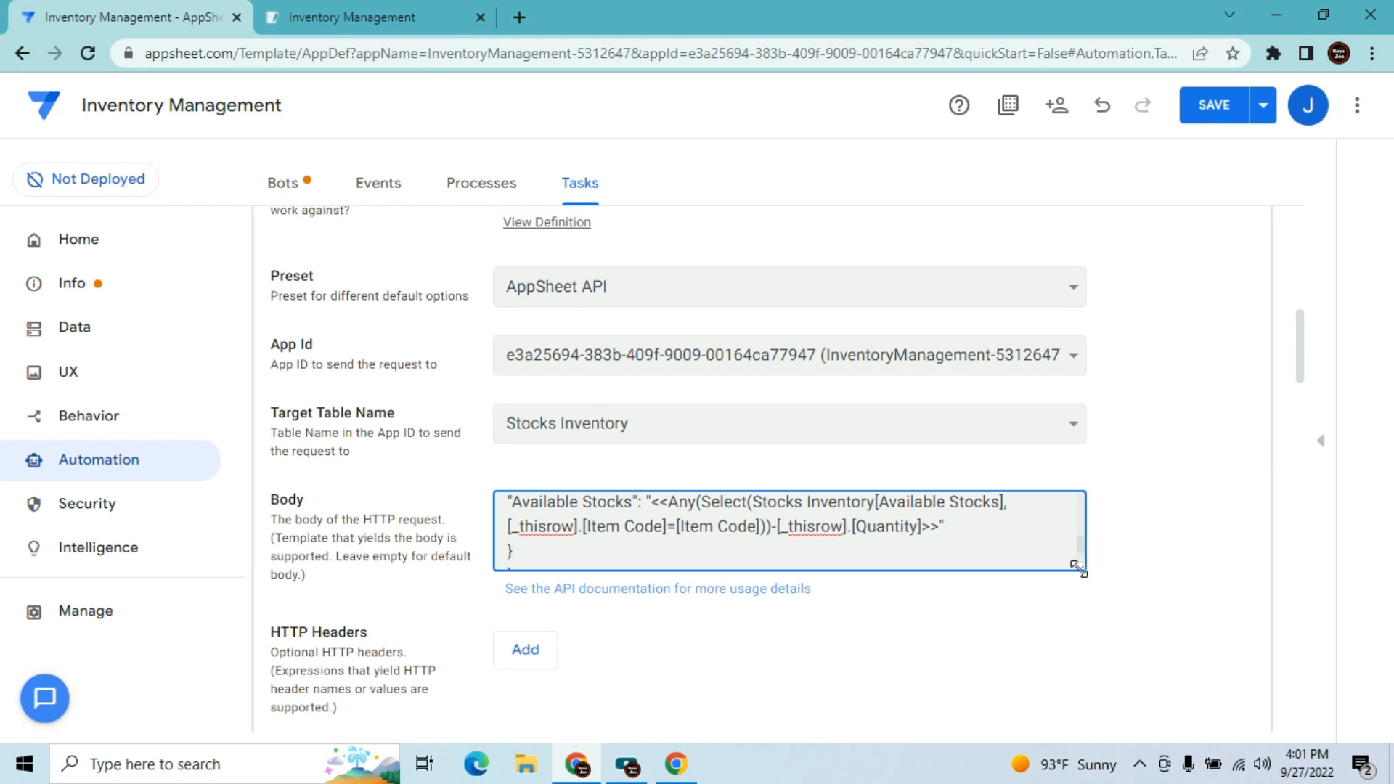
- Enlarge the request body box of the Delete Add Stocks task and review its Item Code and Available Stocks expressions
left_click_drag(1080, 568, 1086, 668)
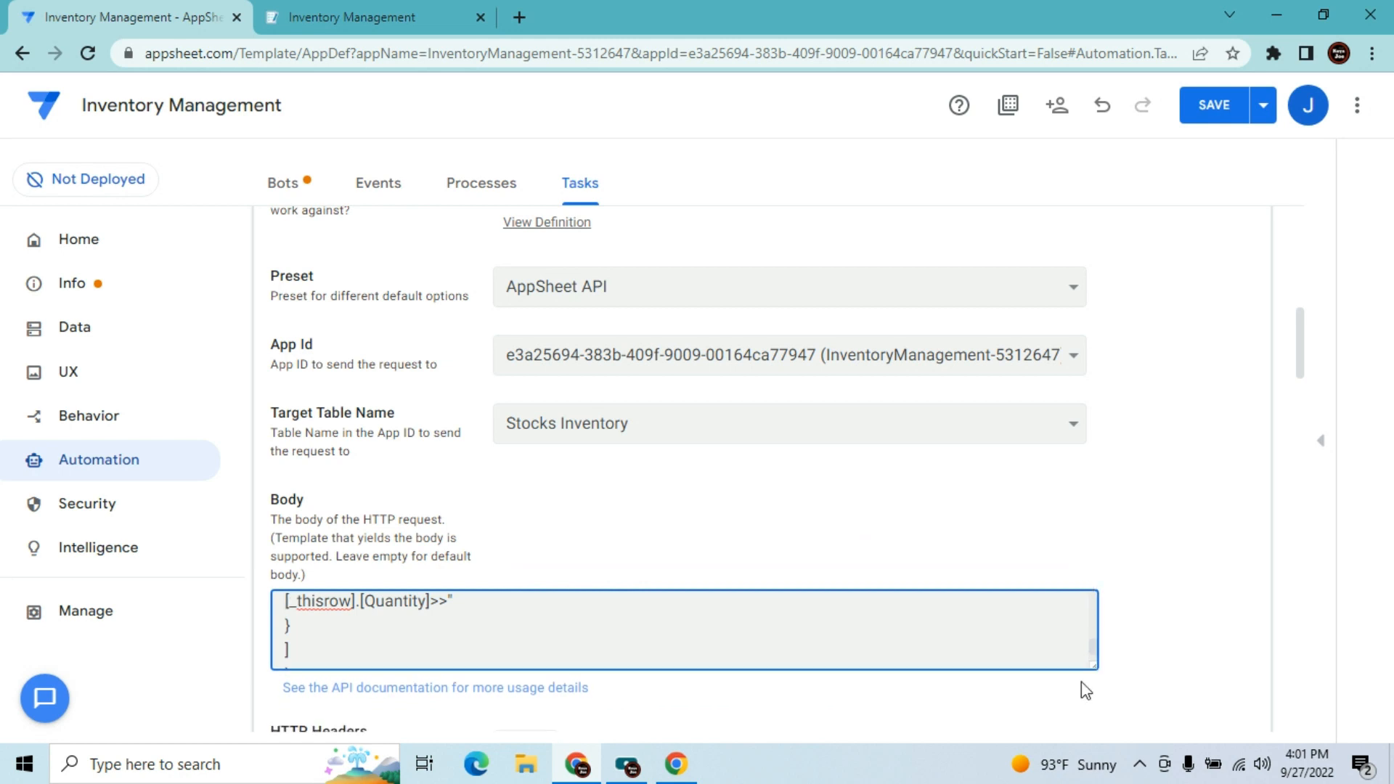
left_click_drag(1093, 665, 1111, 729)
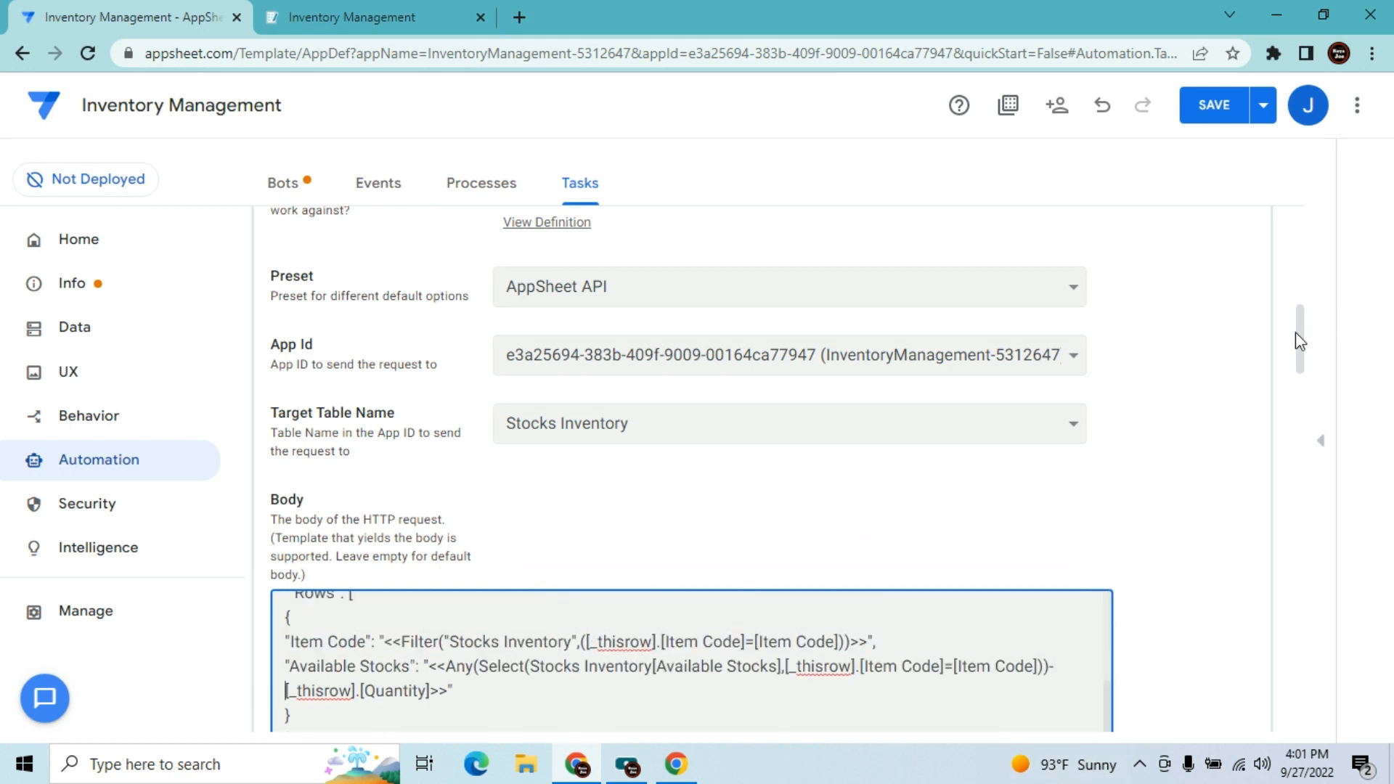
scroll(1303, 348, "down", 5)
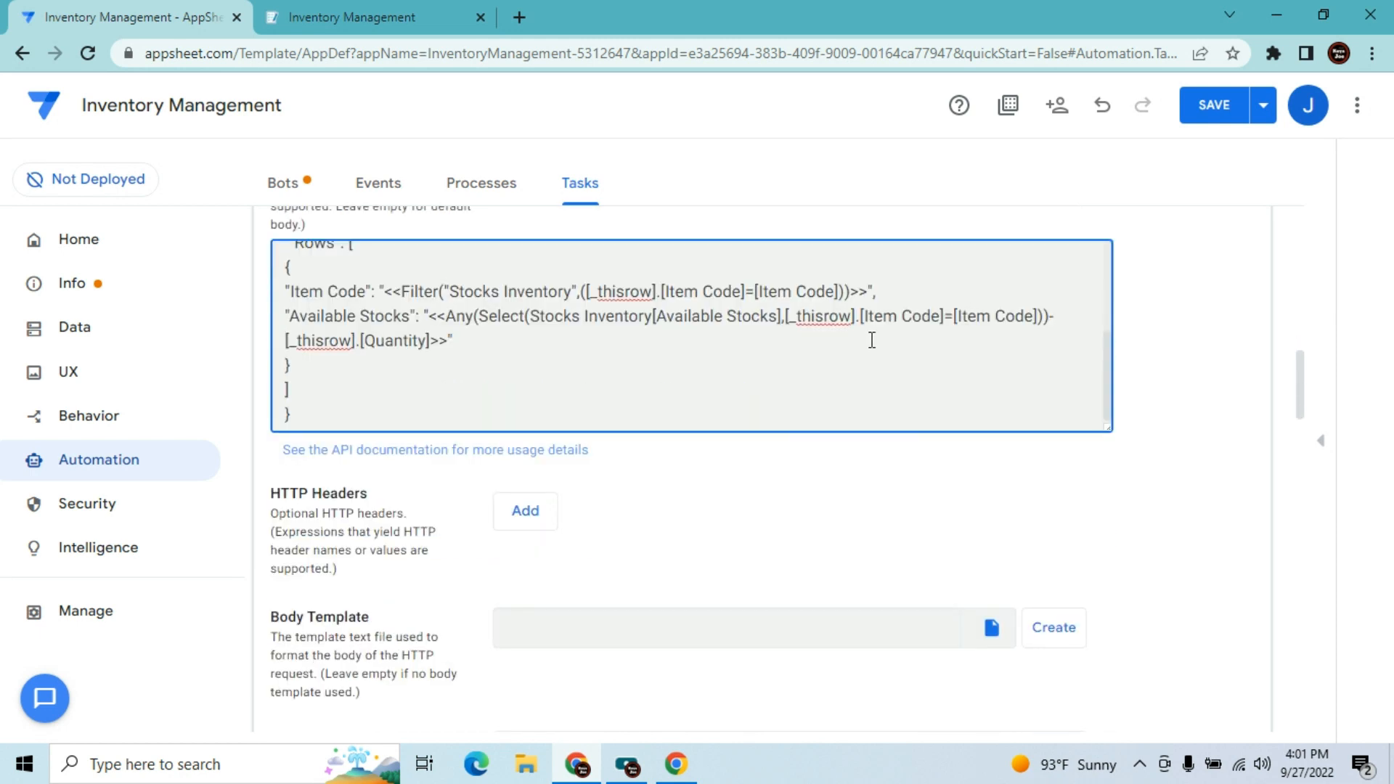
scroll(872, 341, "up", 1)
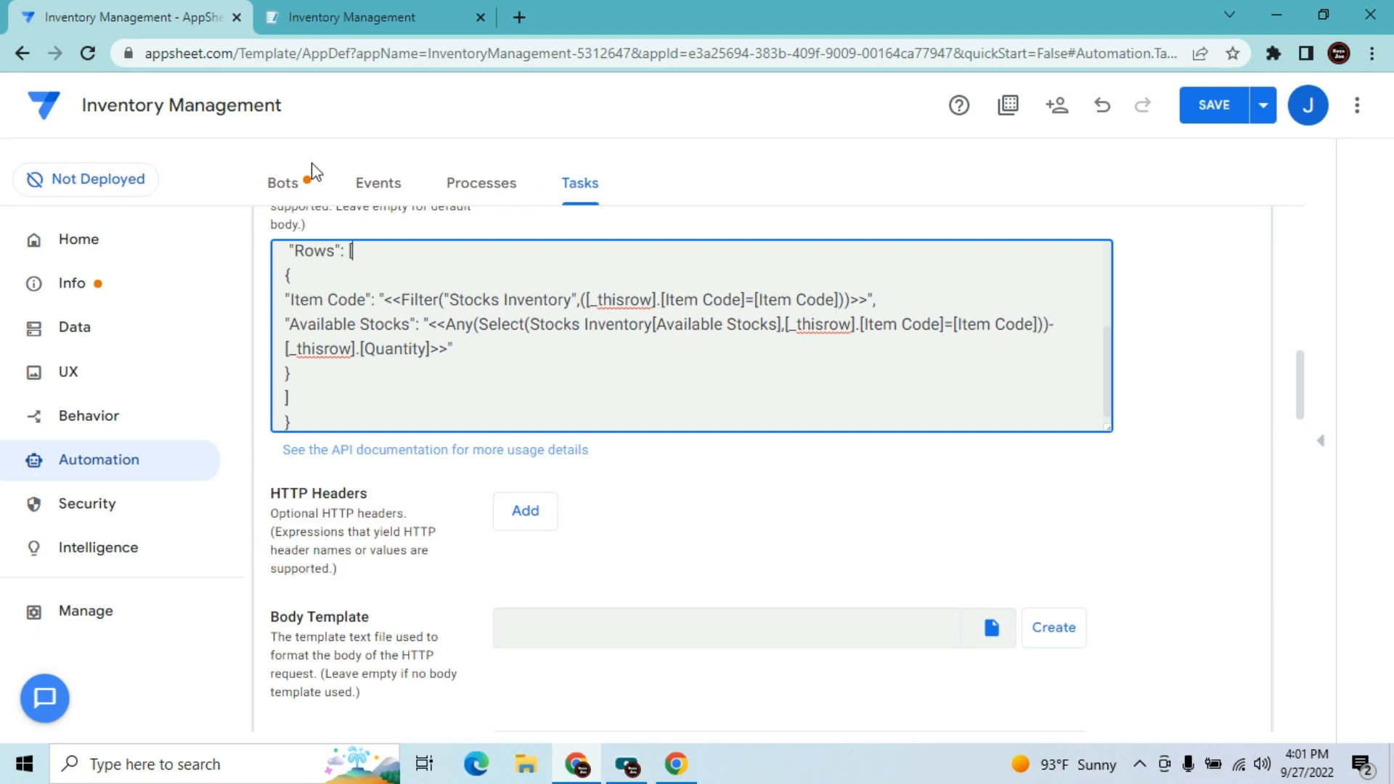
- Open the Delete Release Stocks bot and examine the change type that triggers its event
left_click(296, 192)
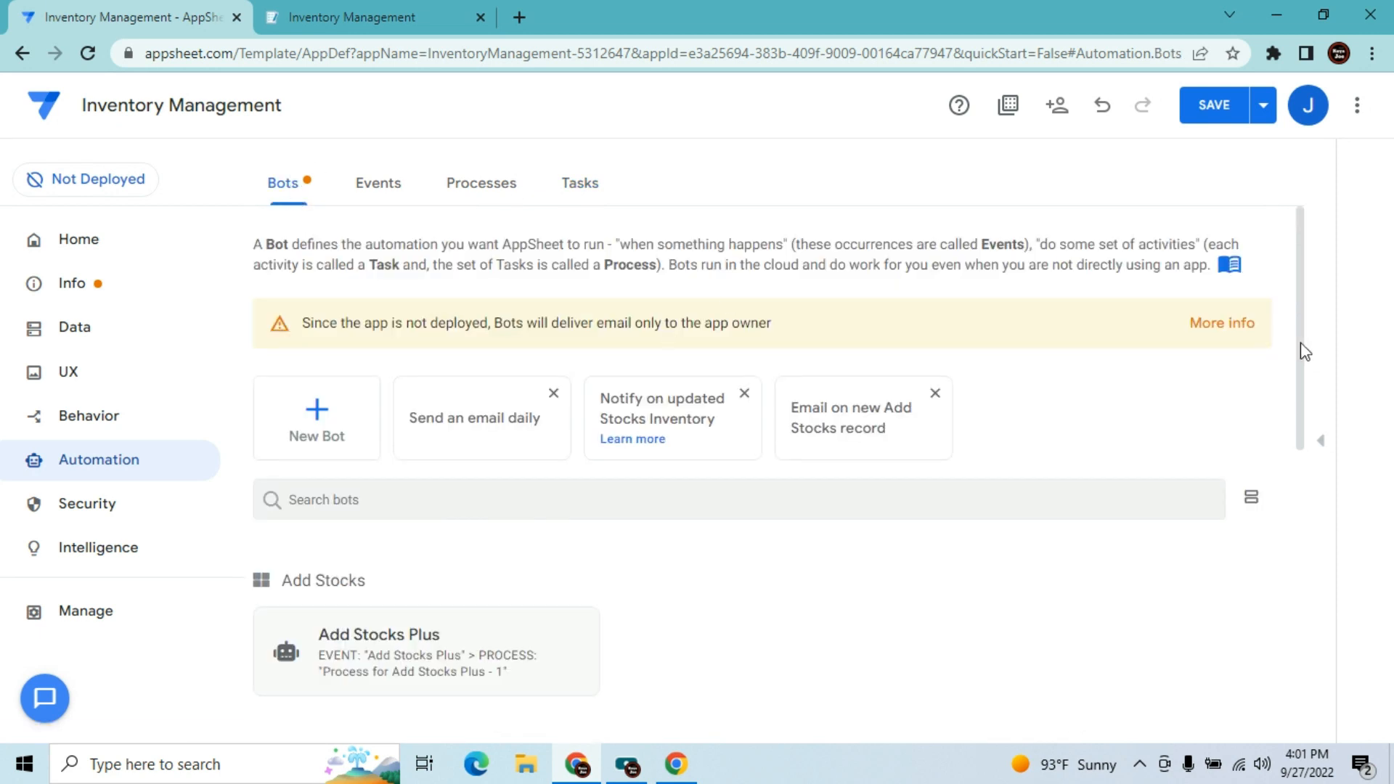
left_click_drag(1305, 351, 1300, 504)
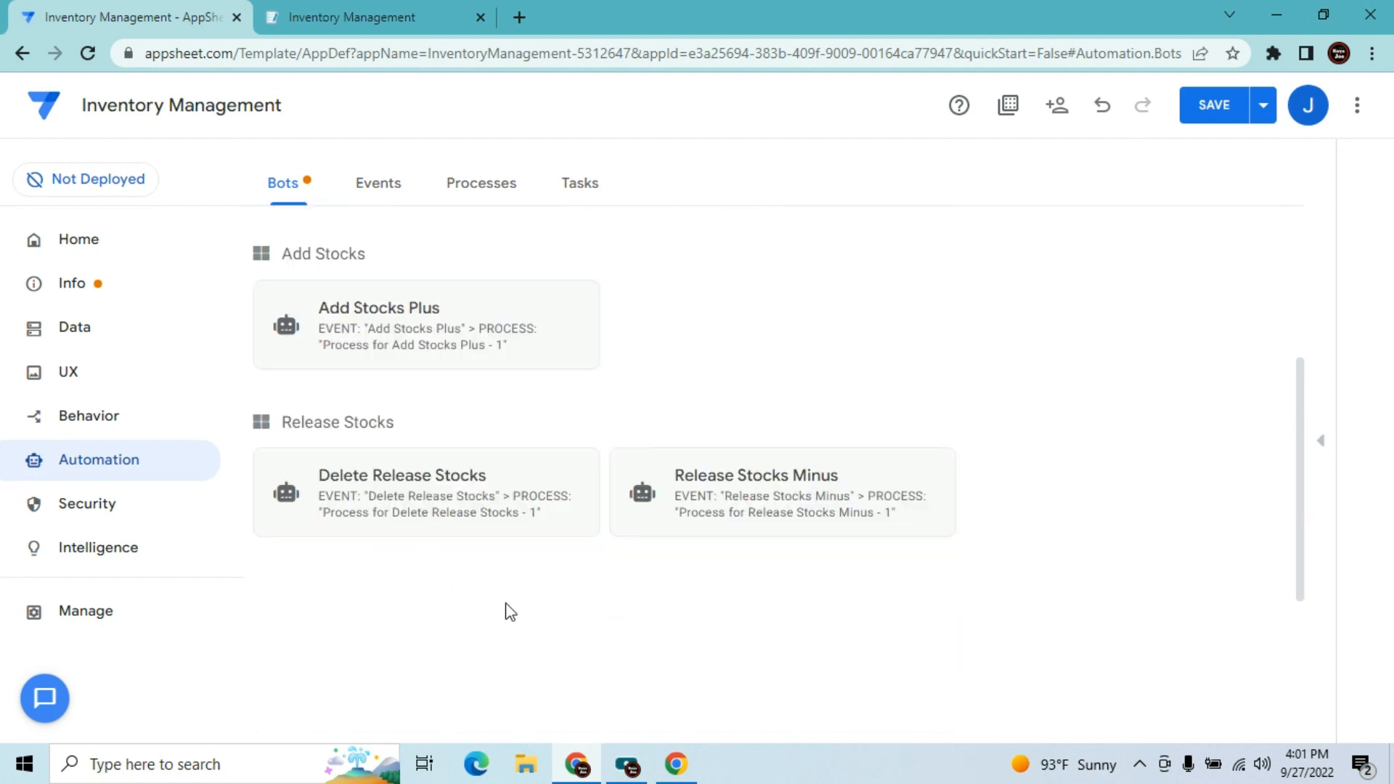
left_click(447, 511)
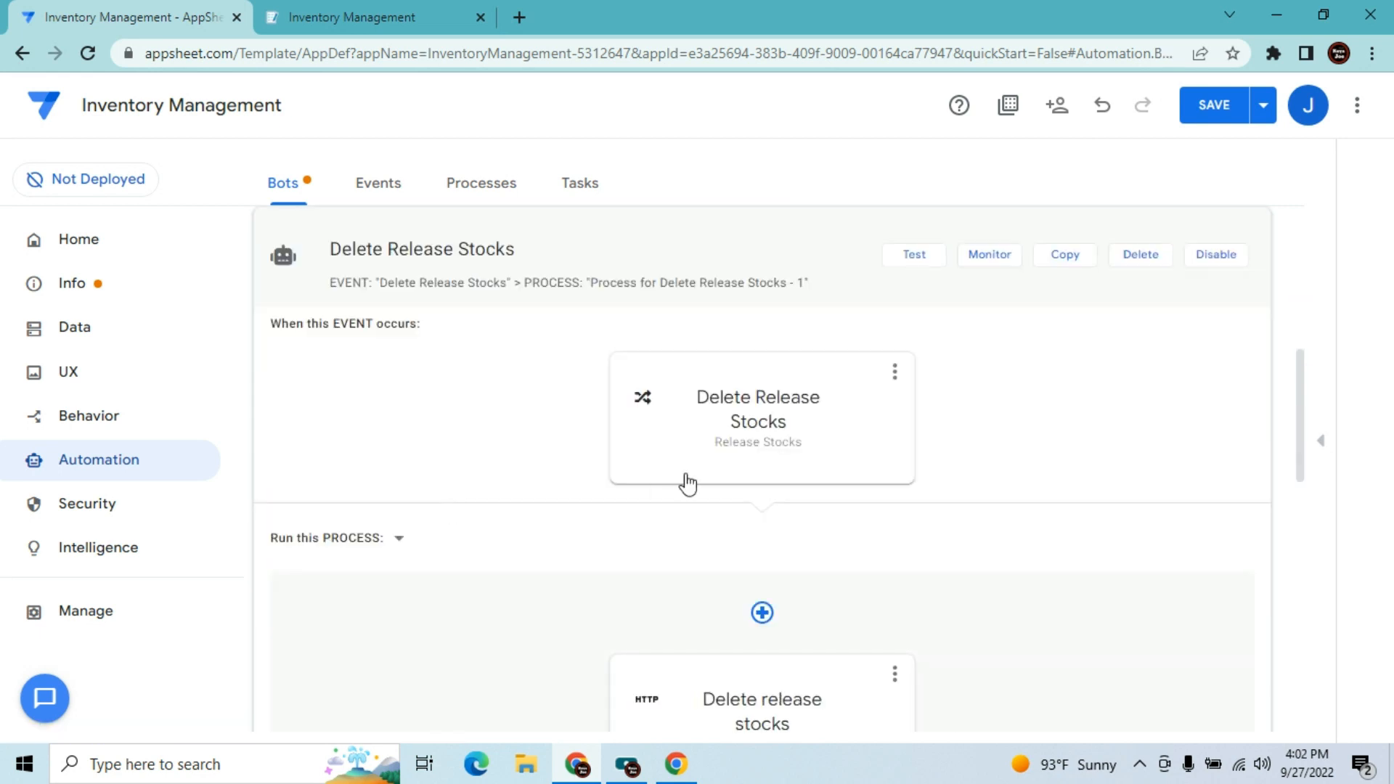
left_click(702, 435)
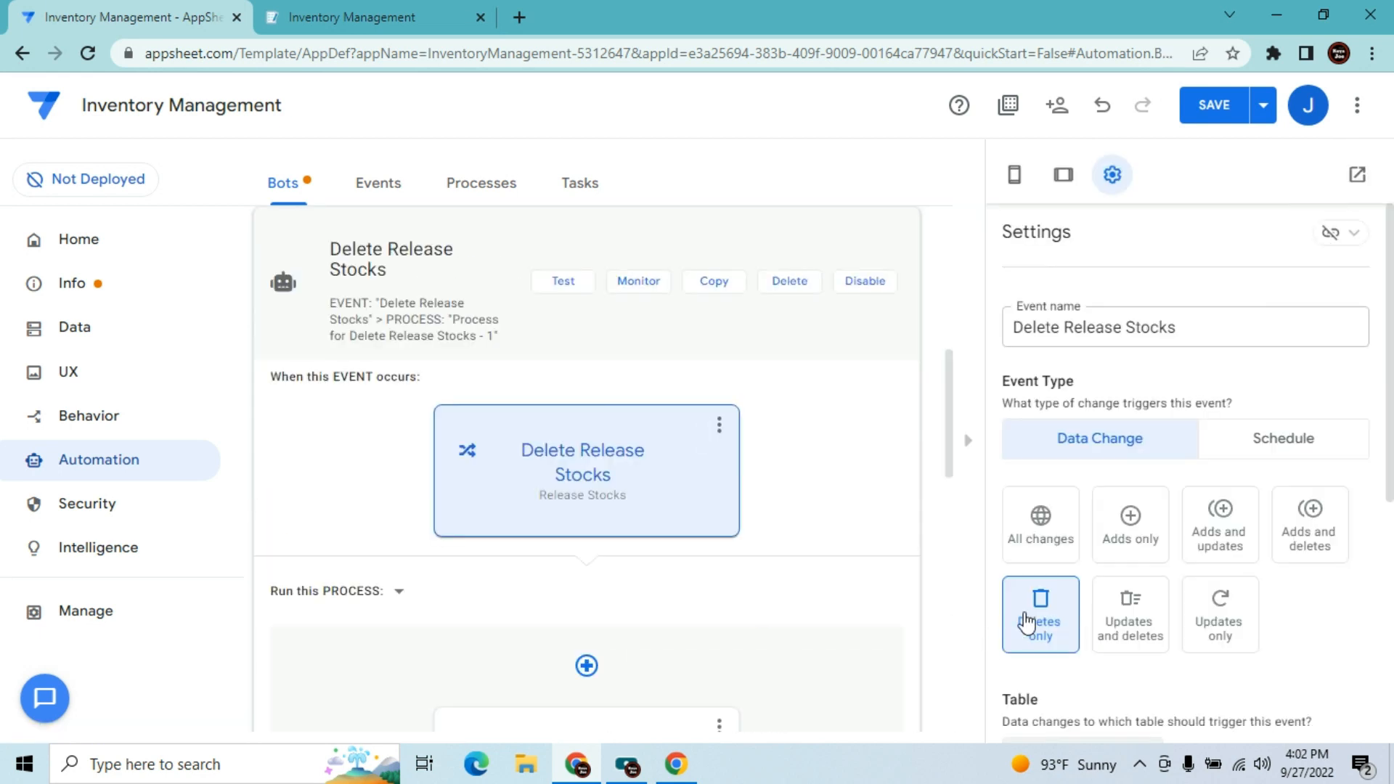
left_click(969, 453)
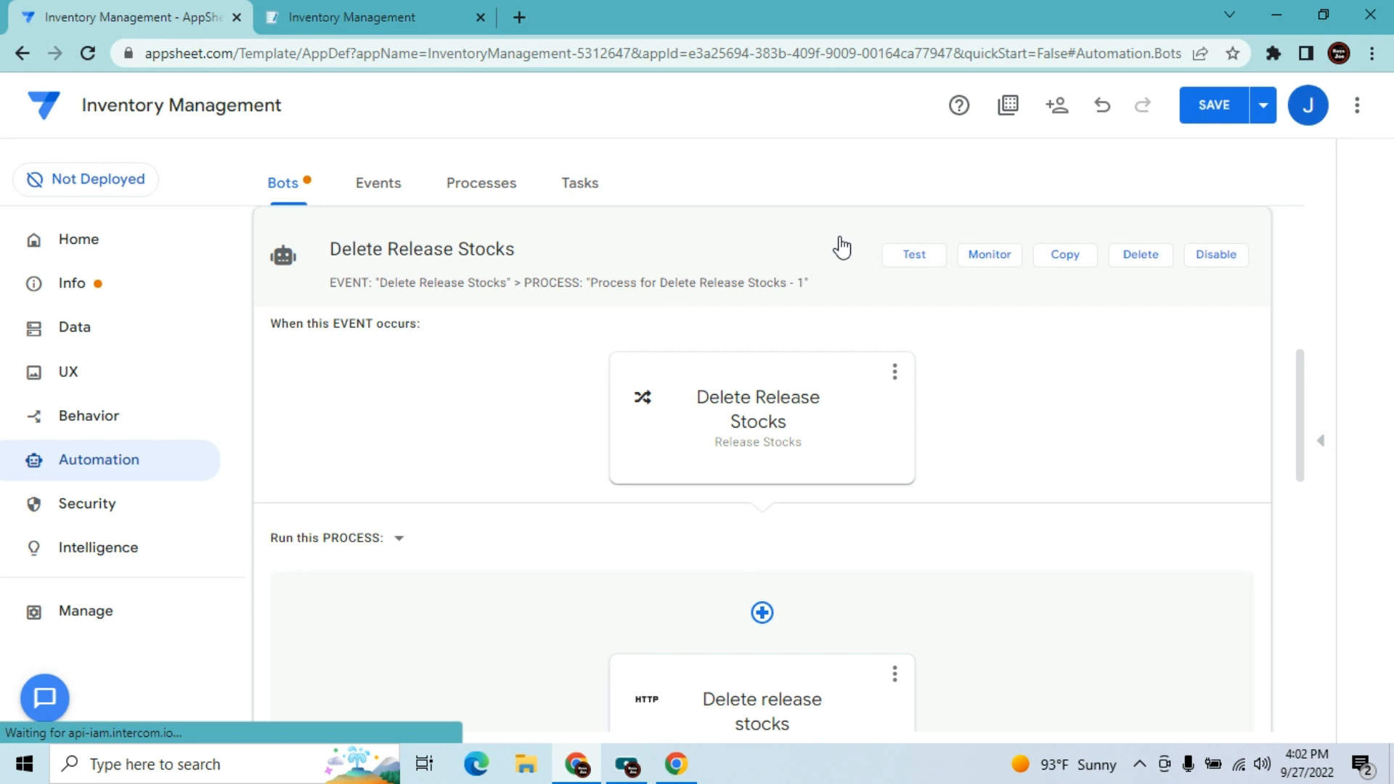
- Create a custom bot and name it Delete Add Stocks
left_click_drag(1305, 502, 1270, 296)
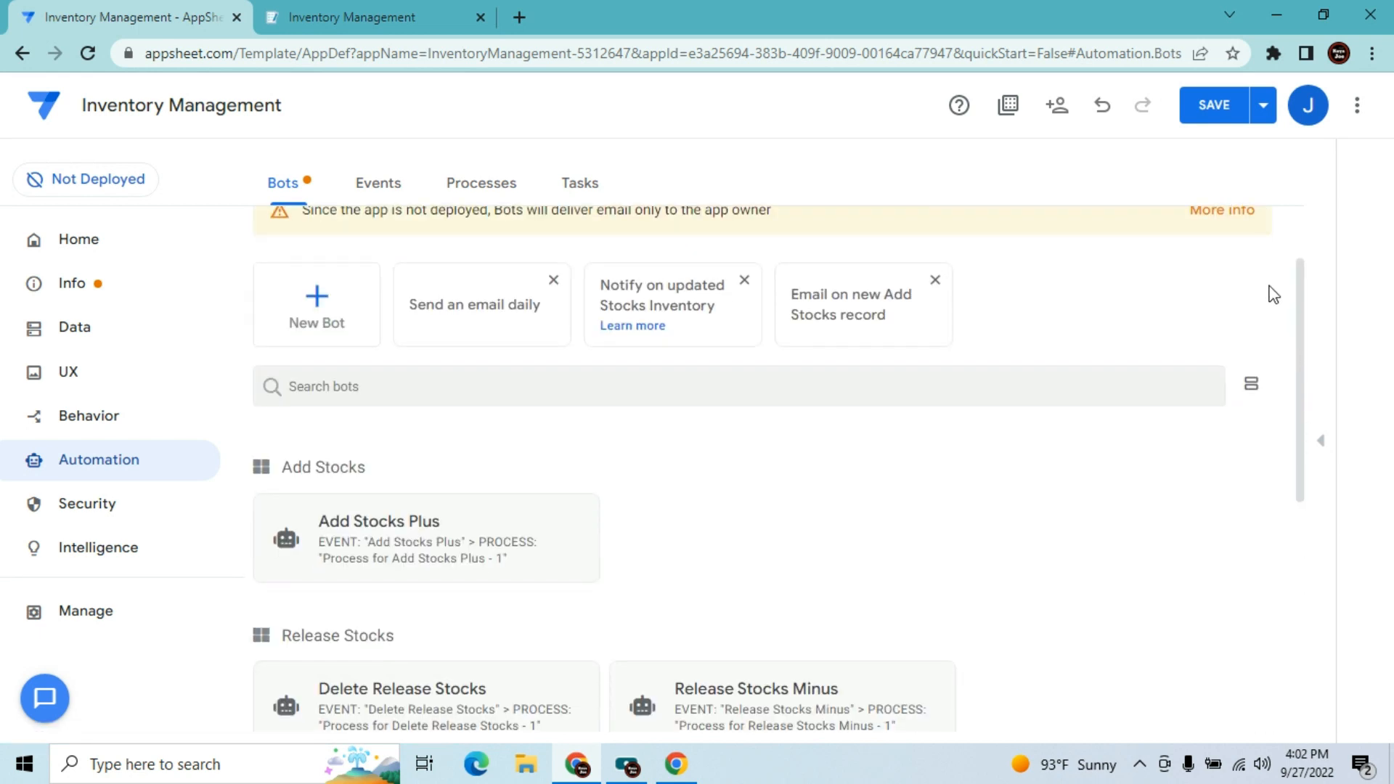
left_click(312, 300)
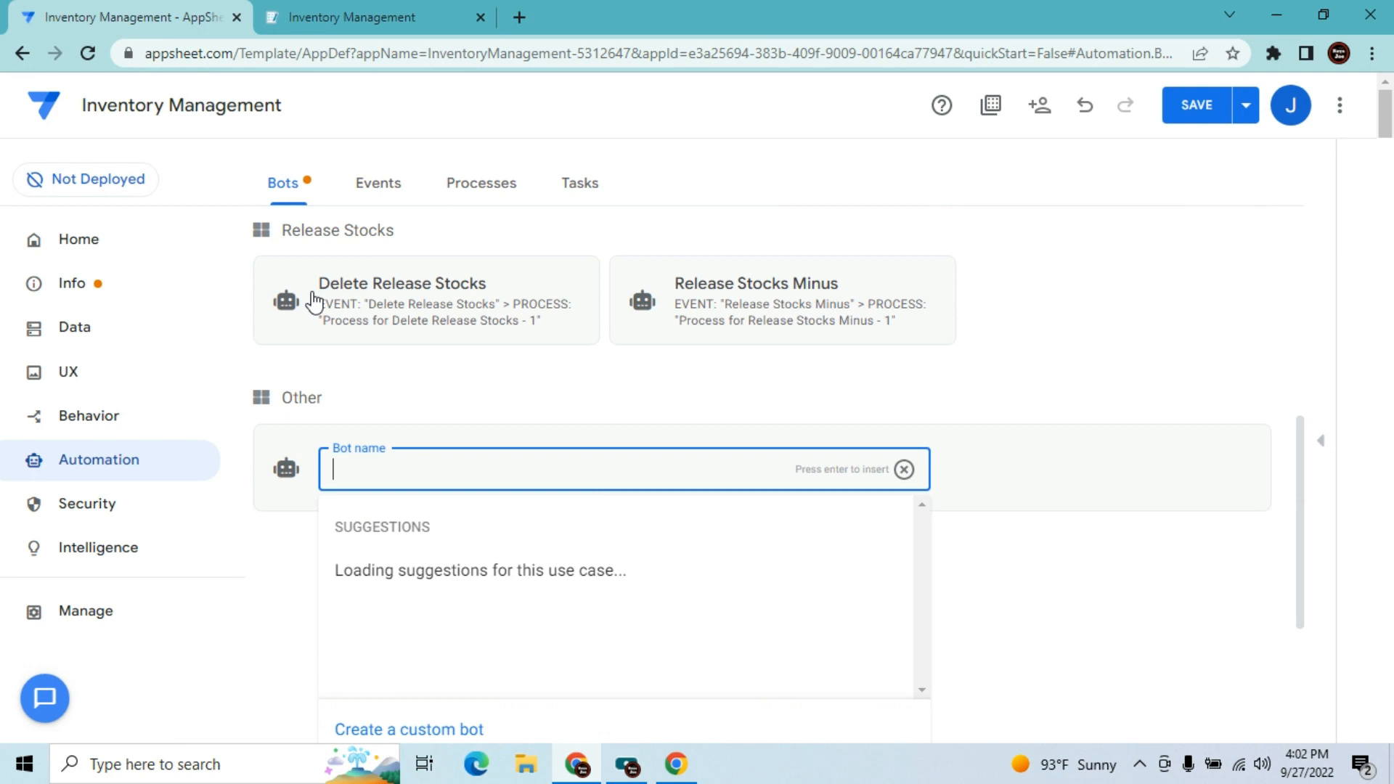
left_click(464, 730)
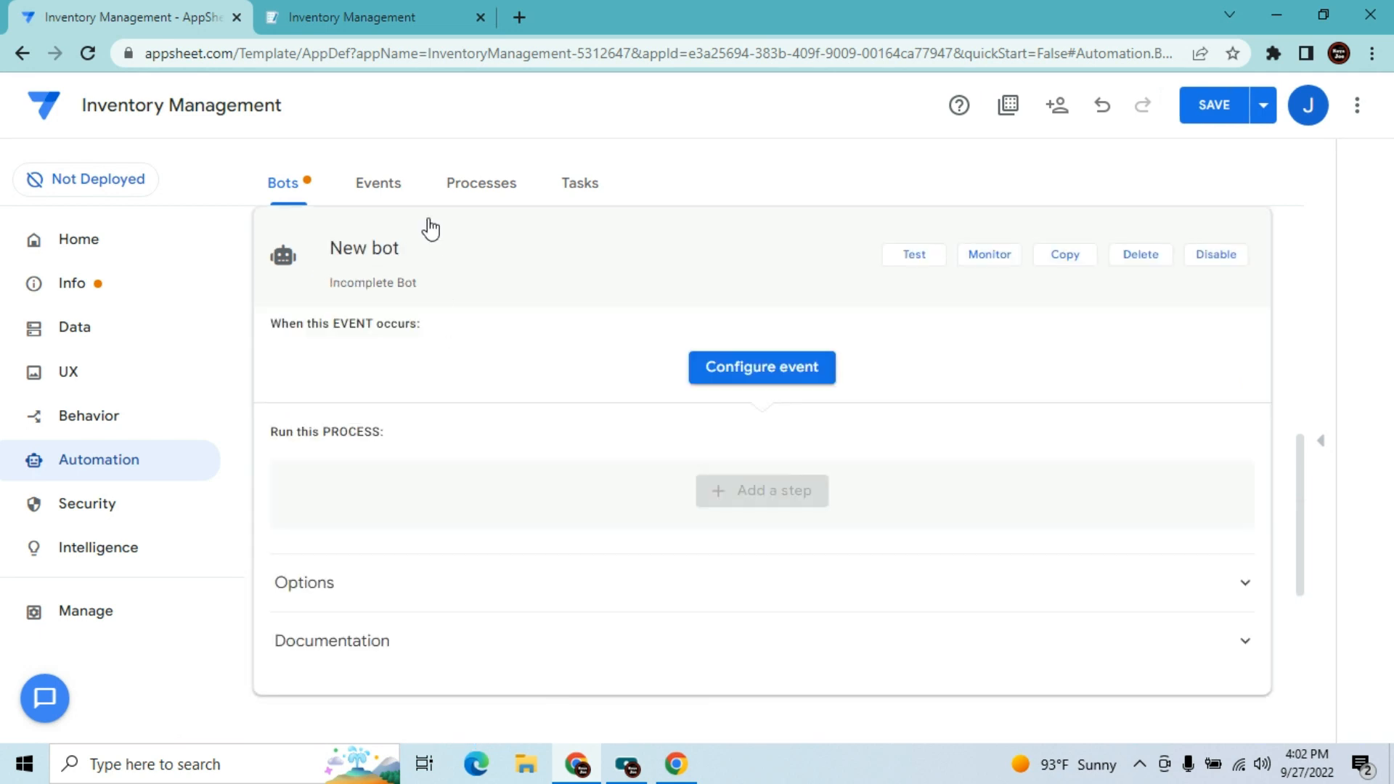
left_click(422, 250)
key("BackSpace")
key("BackSpace")
key("BackSpace")
key("BackSpace")
key("BackSpace")
key("BackSpace")
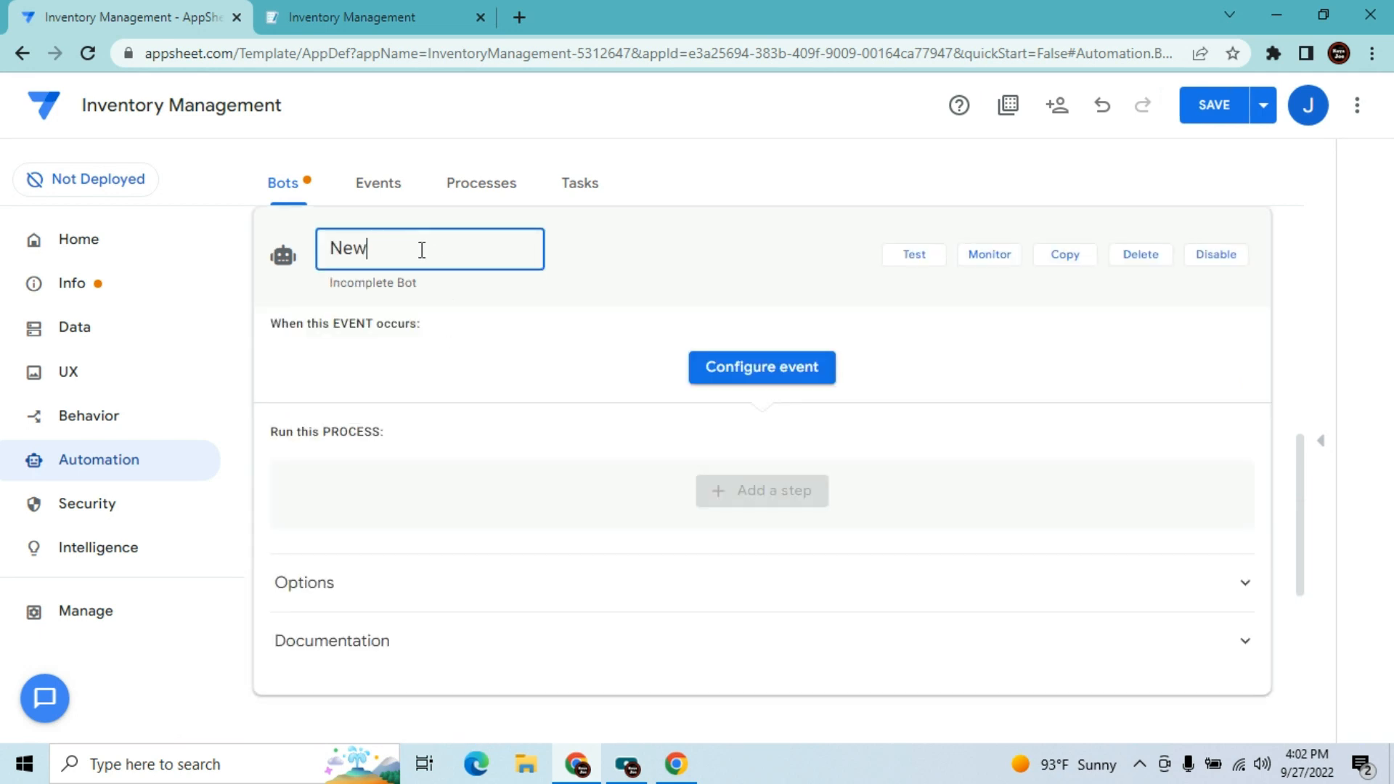
type("Delete AddStocks")
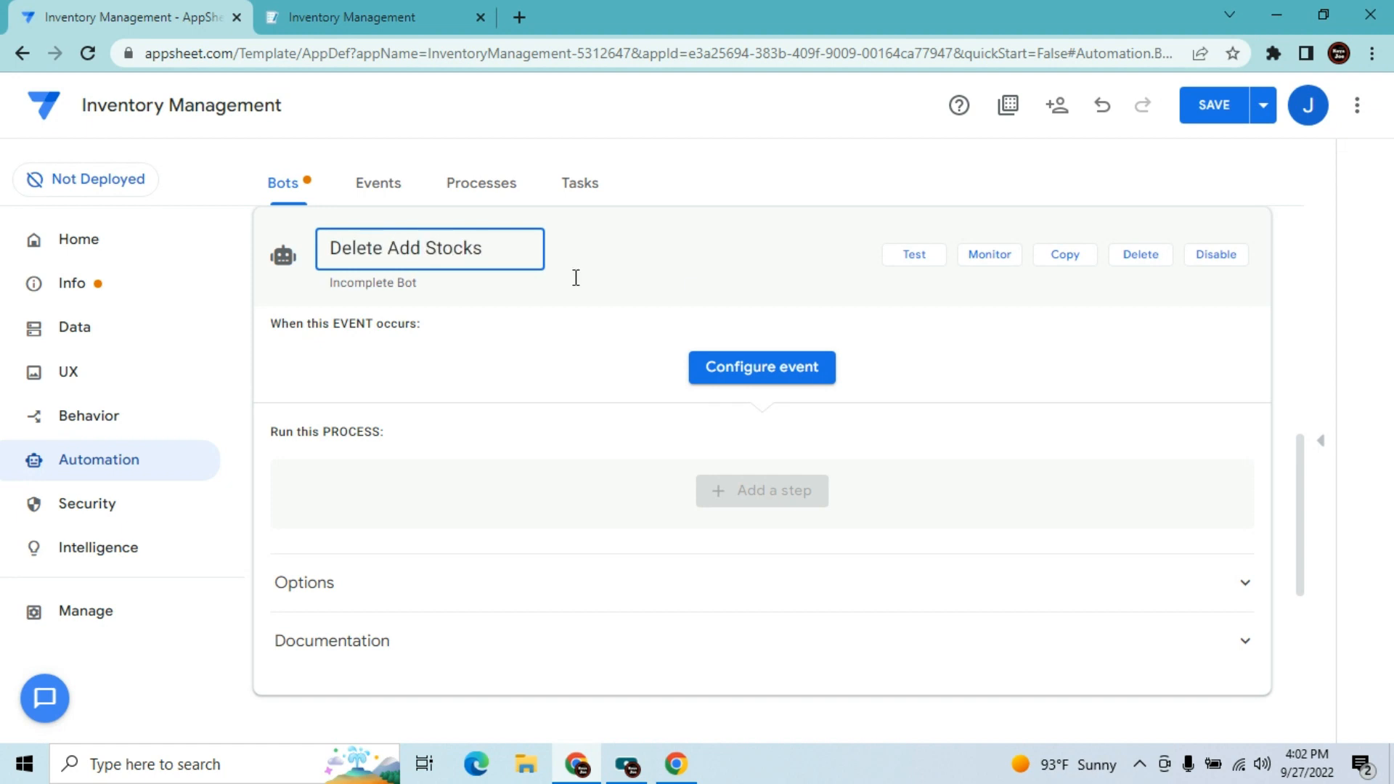
- Configure a custom event for the Delete Add Stocks bot and name the event Delete Add Stocks
left_click(772, 367)
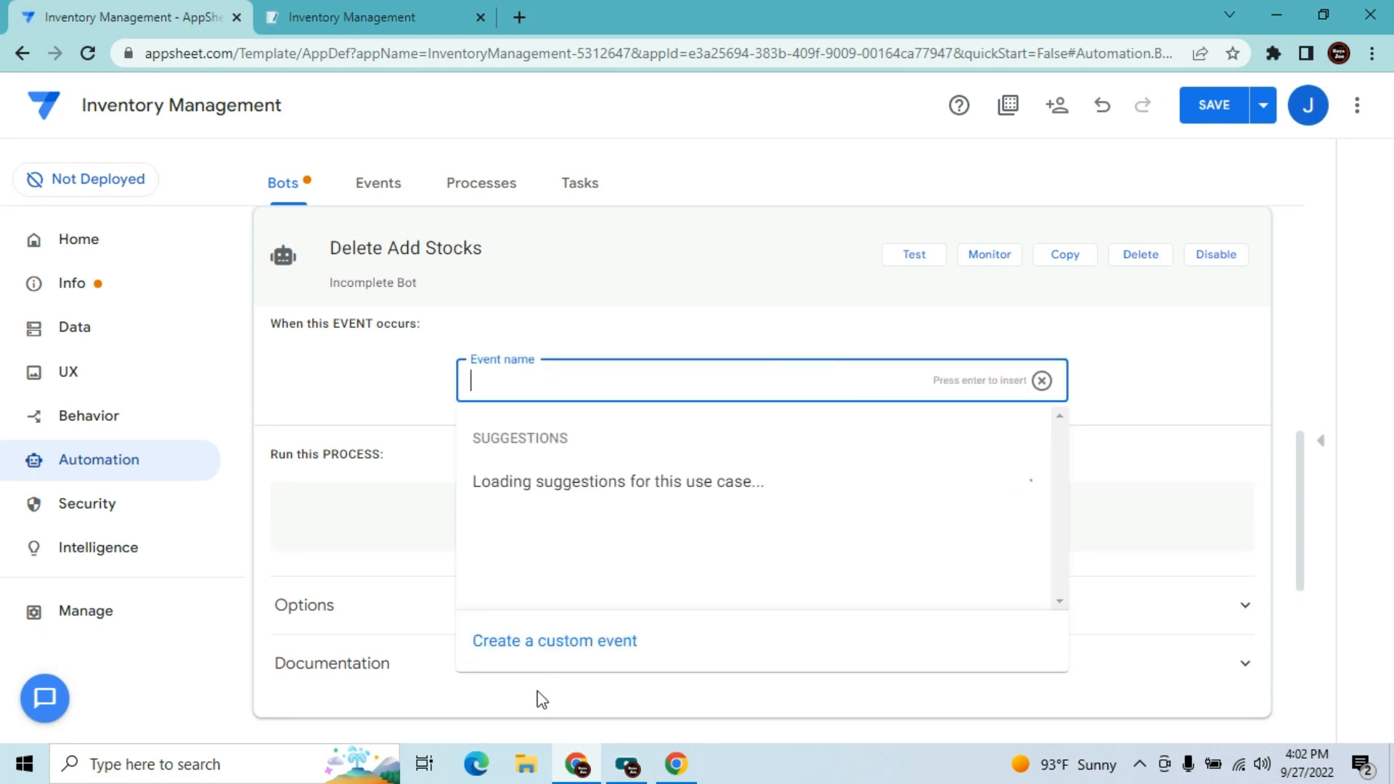
left_click(559, 646)
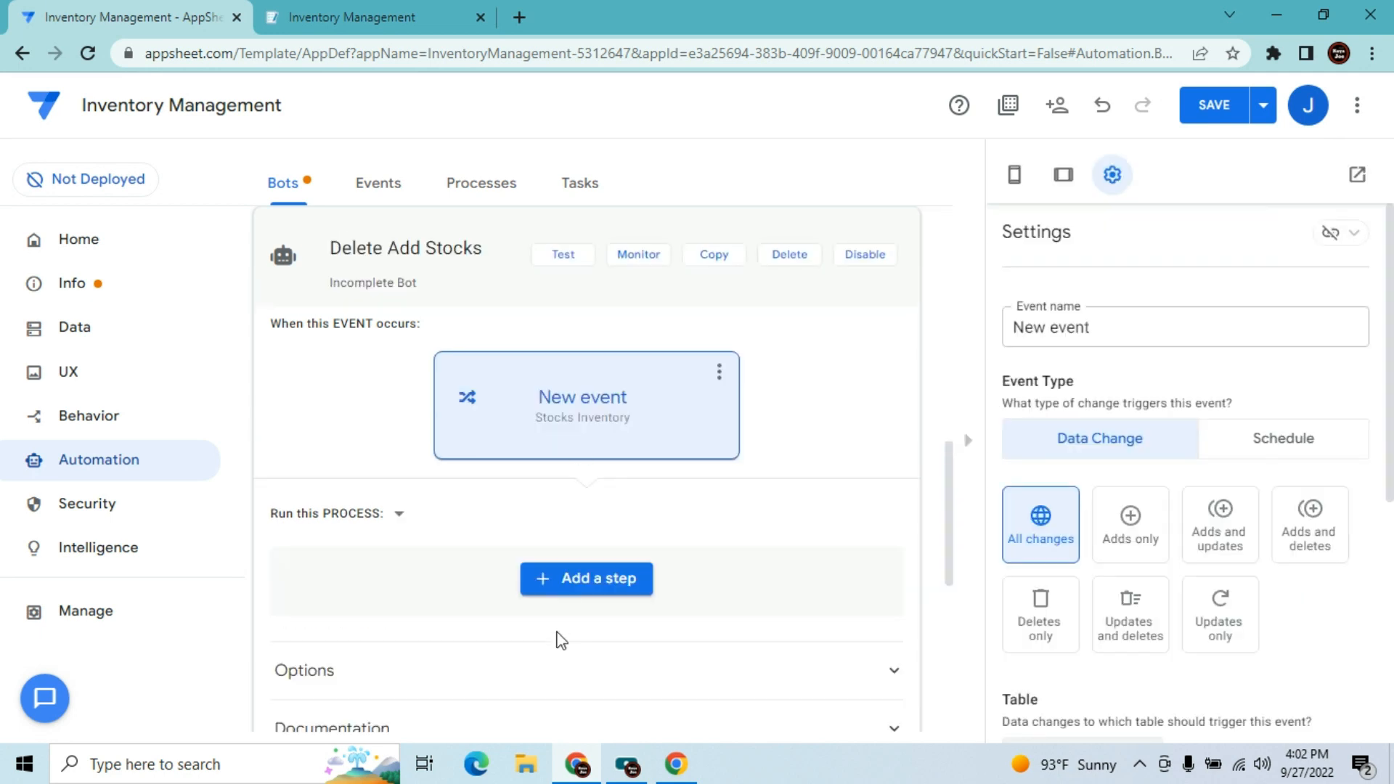
left_click(1072, 333)
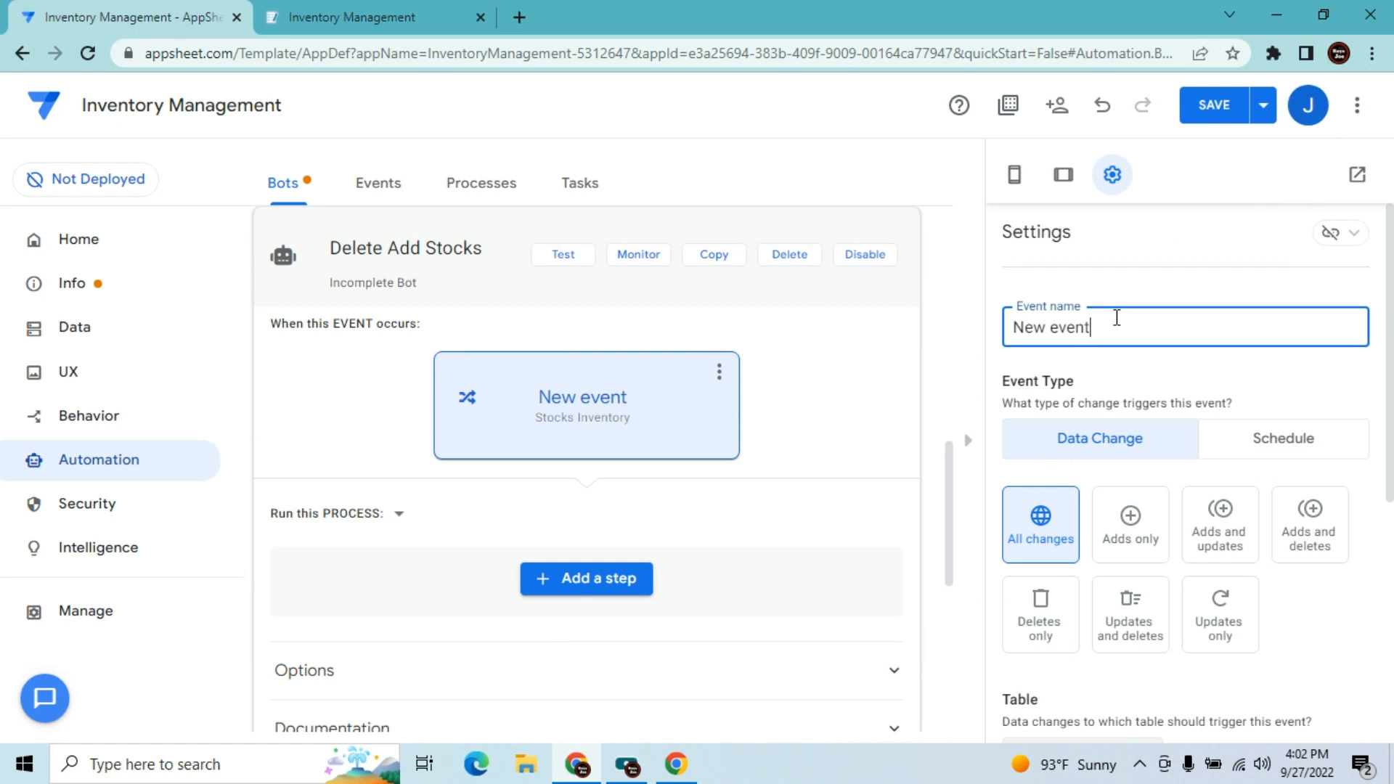
key("BackSpace")
key("BackSpace")
key("BackSpace")
key("BackSpace")
key("BackSpace")
key("BackSpace")
key("BackSpace")
type("Ad")
type("d Stoc")
type("dele")
key("BackSpace")
key("BackSpace")
key("BackSpace")
key("BackSpace")
type("Delete")
- Make the Delete Add Stocks event trigger on deletes only in the Add Stocks table
left_click(1050, 623)
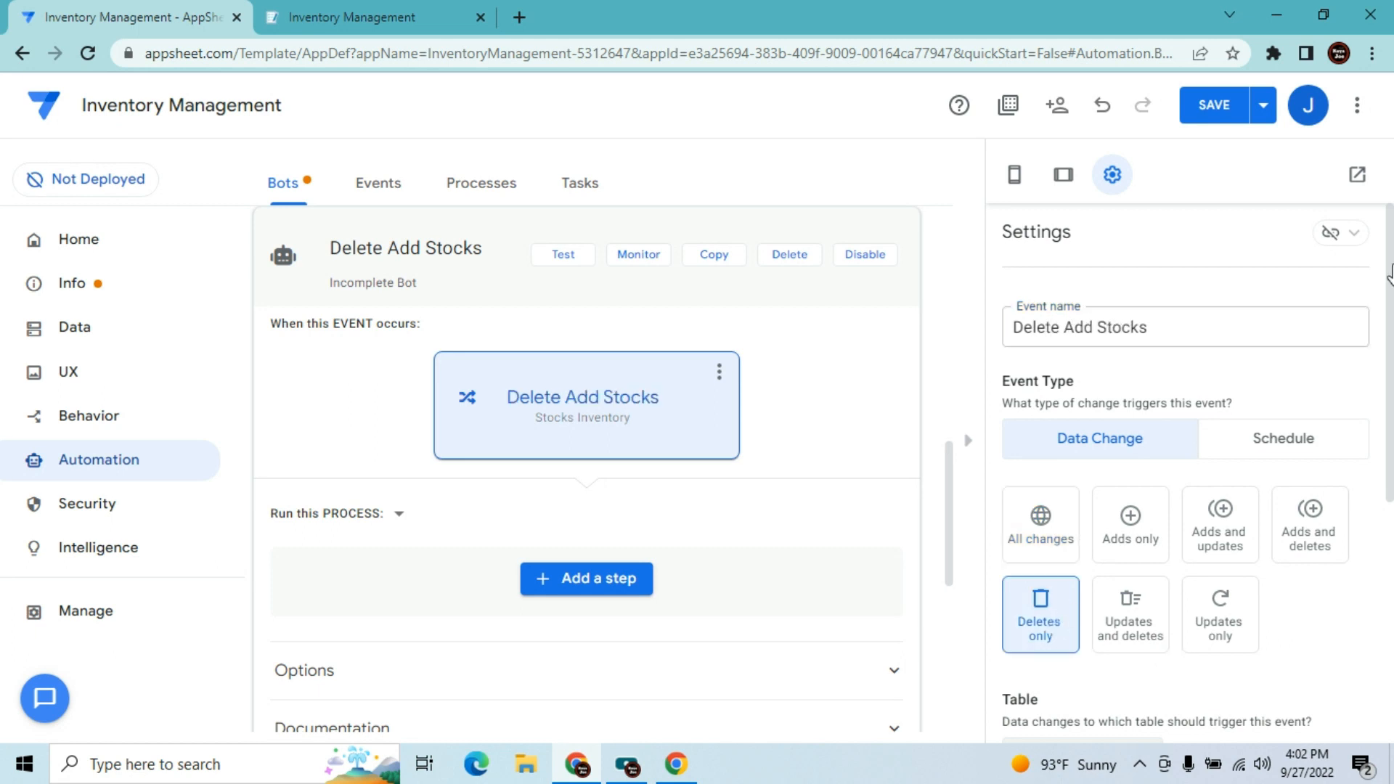
left_click_drag(1392, 278, 1392, 467)
left_click(1051, 434)
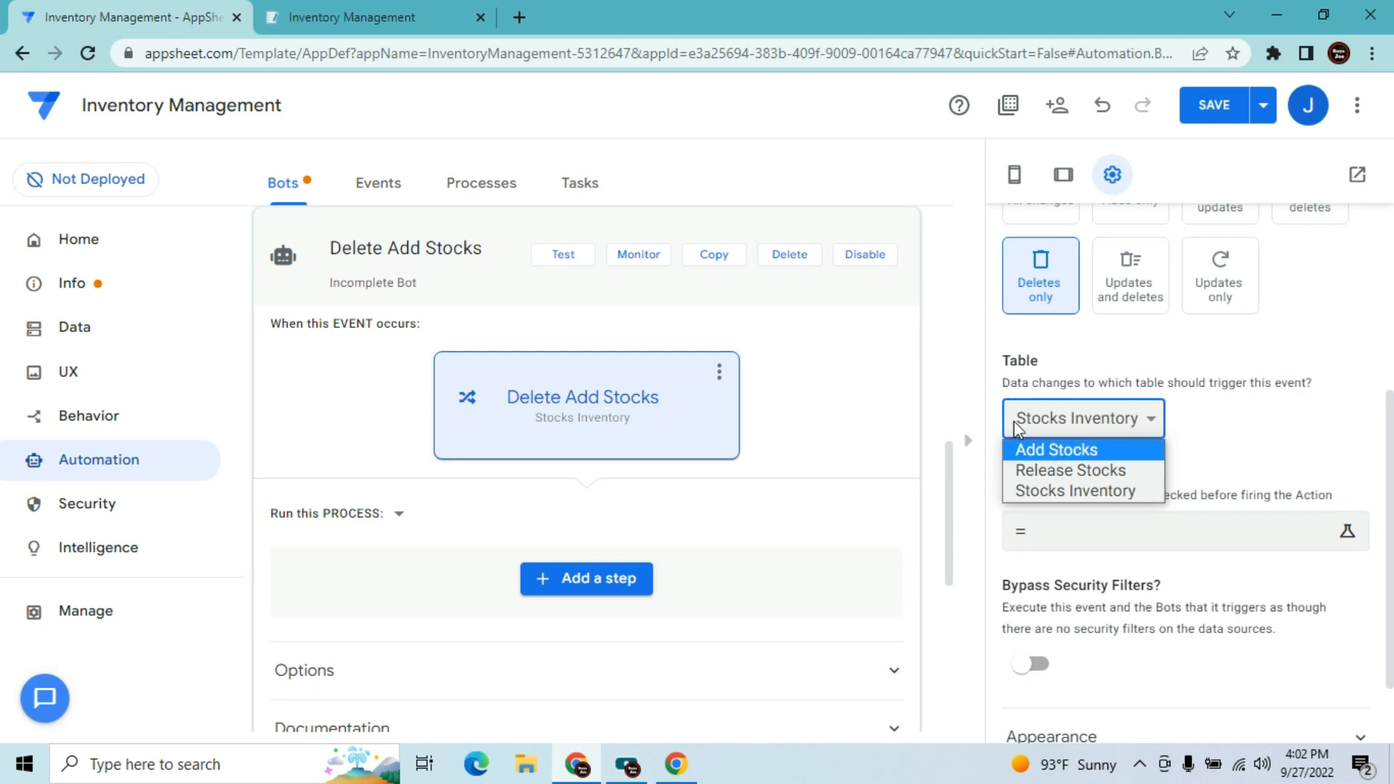
left_click(1082, 451)
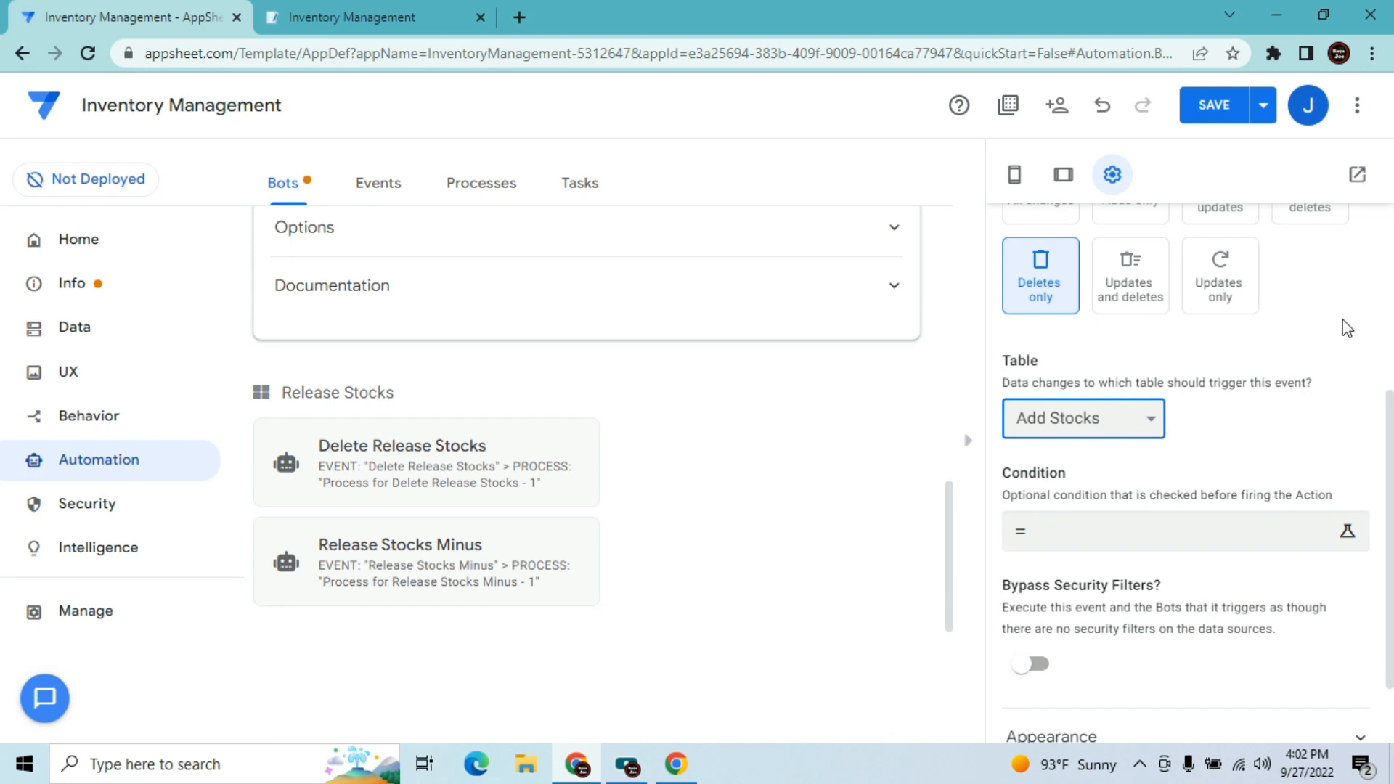
- Add a custom step to the bot's process and name it Delete Add Stocks
left_click_drag(1391, 443, 1387, 301)
left_click_drag(949, 550, 932, 459)
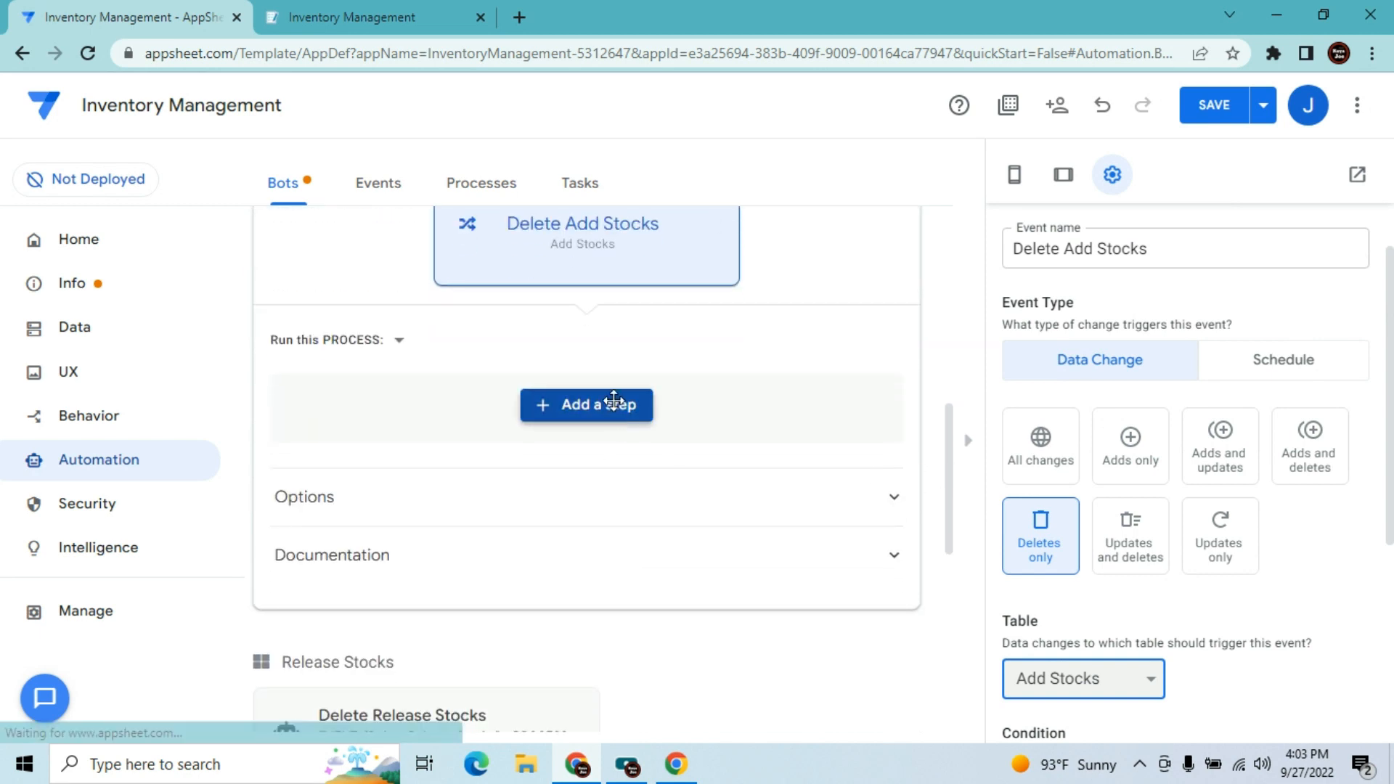
left_click(614, 404)
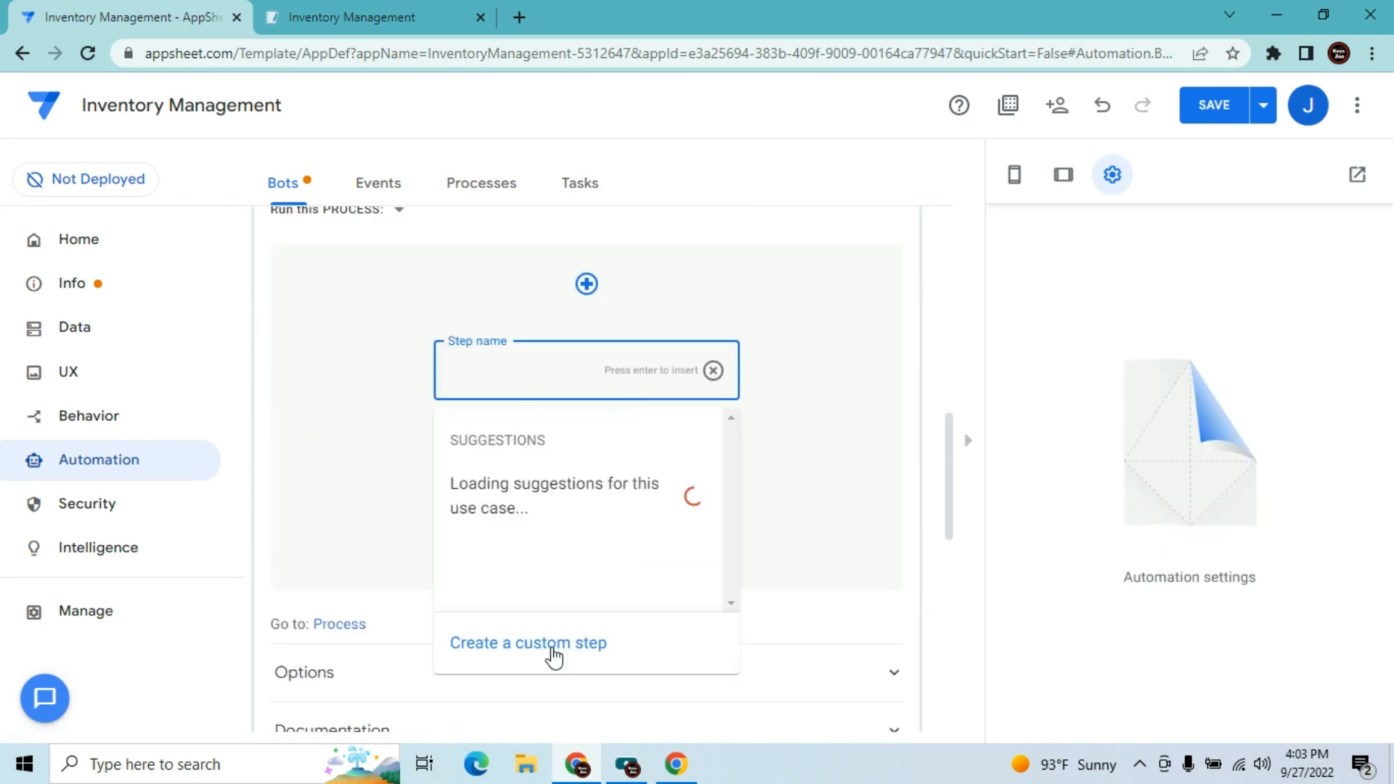
left_click(553, 652)
left_click(618, 378)
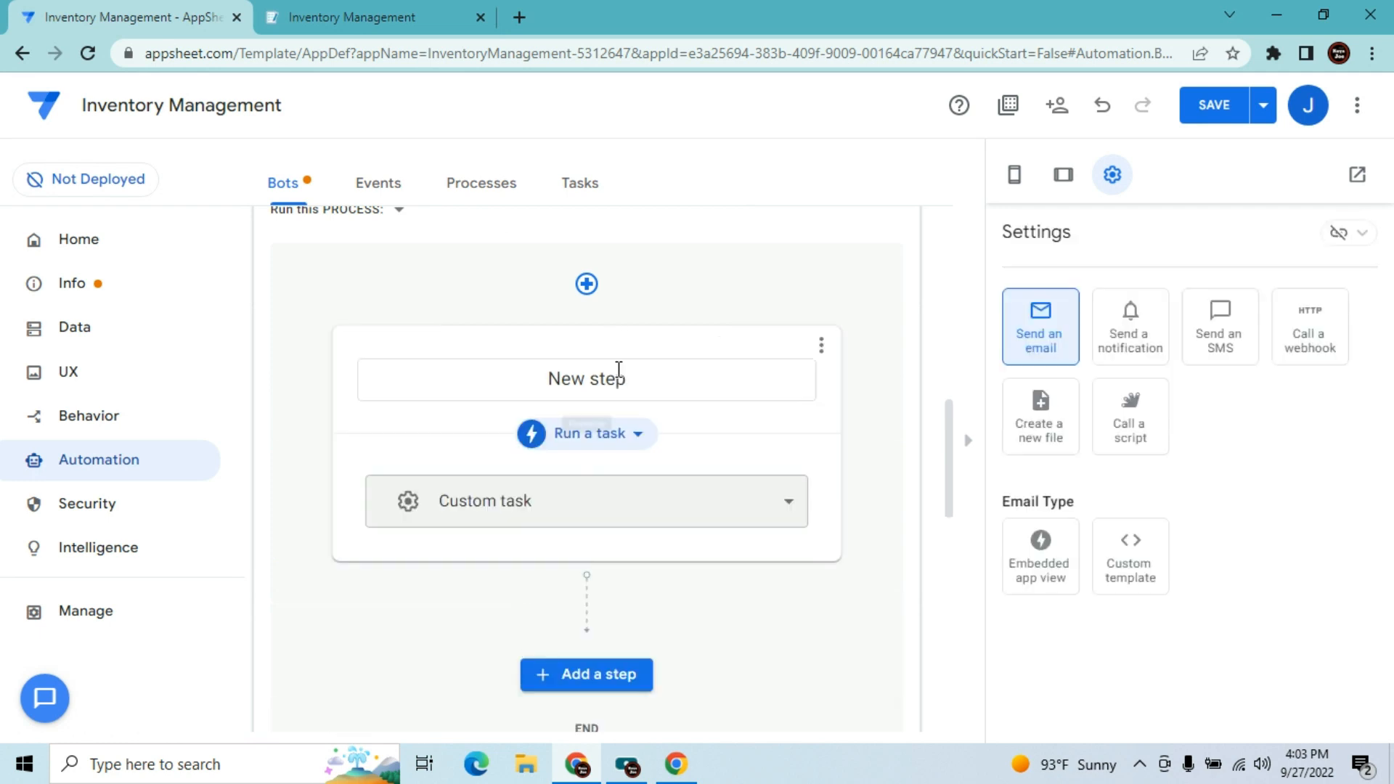
left_click(637, 371)
key("BackSpace")
key("BackSpace")
key("BackSpace")
key("BackSpace")
key("BackSpace")
key("BackSpace")
key("BackSpace")
key("BackSpace")
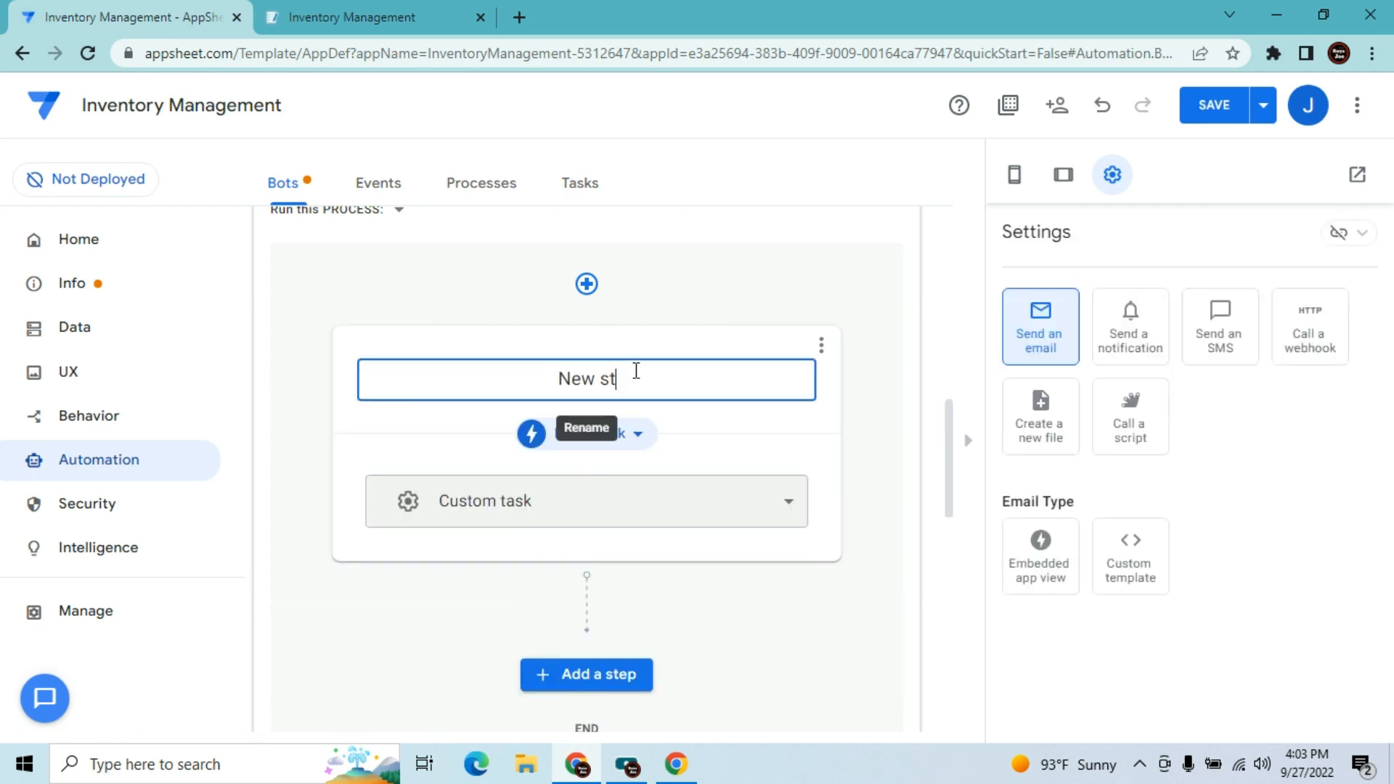
type("Delete Add Stocks")
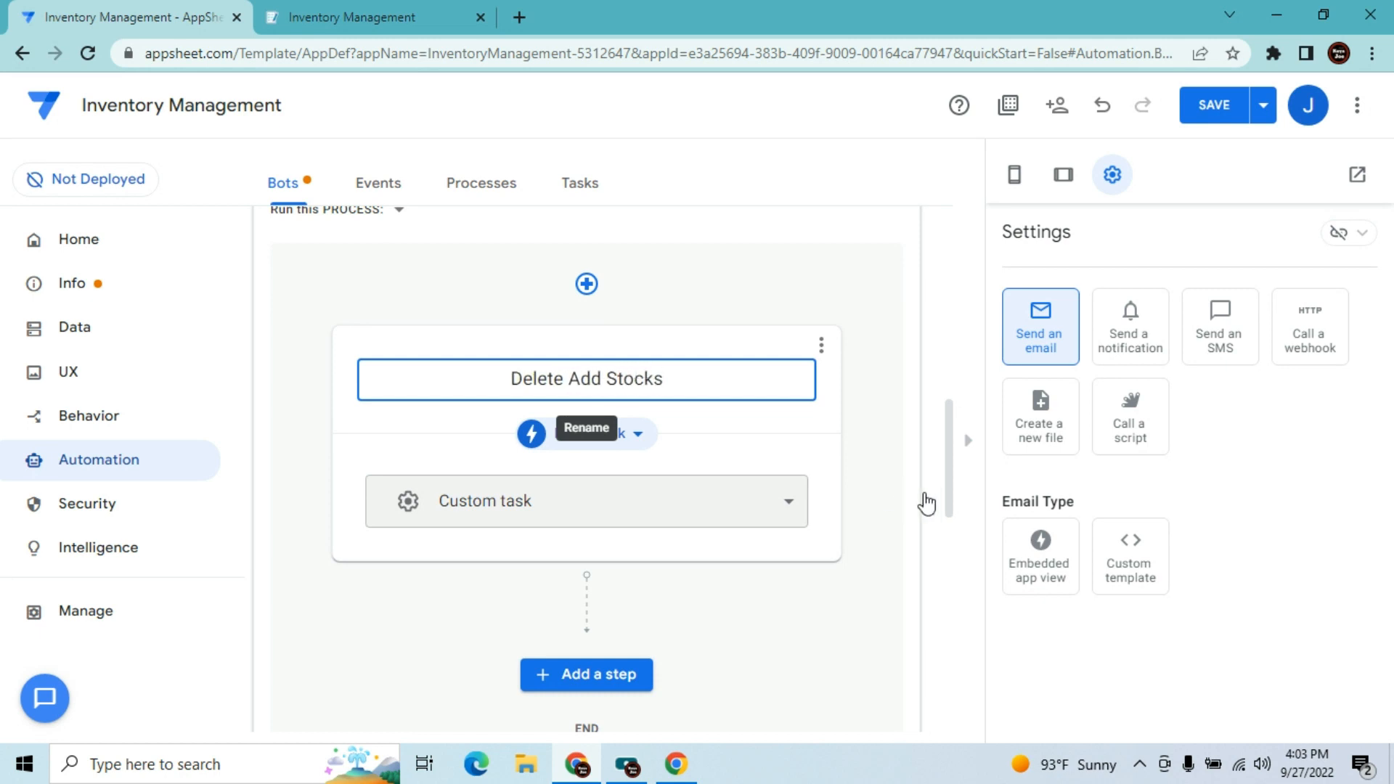
- Set the step to call a webhook using the existing Delete Add Stocks task, and save the app
left_click(1316, 456)
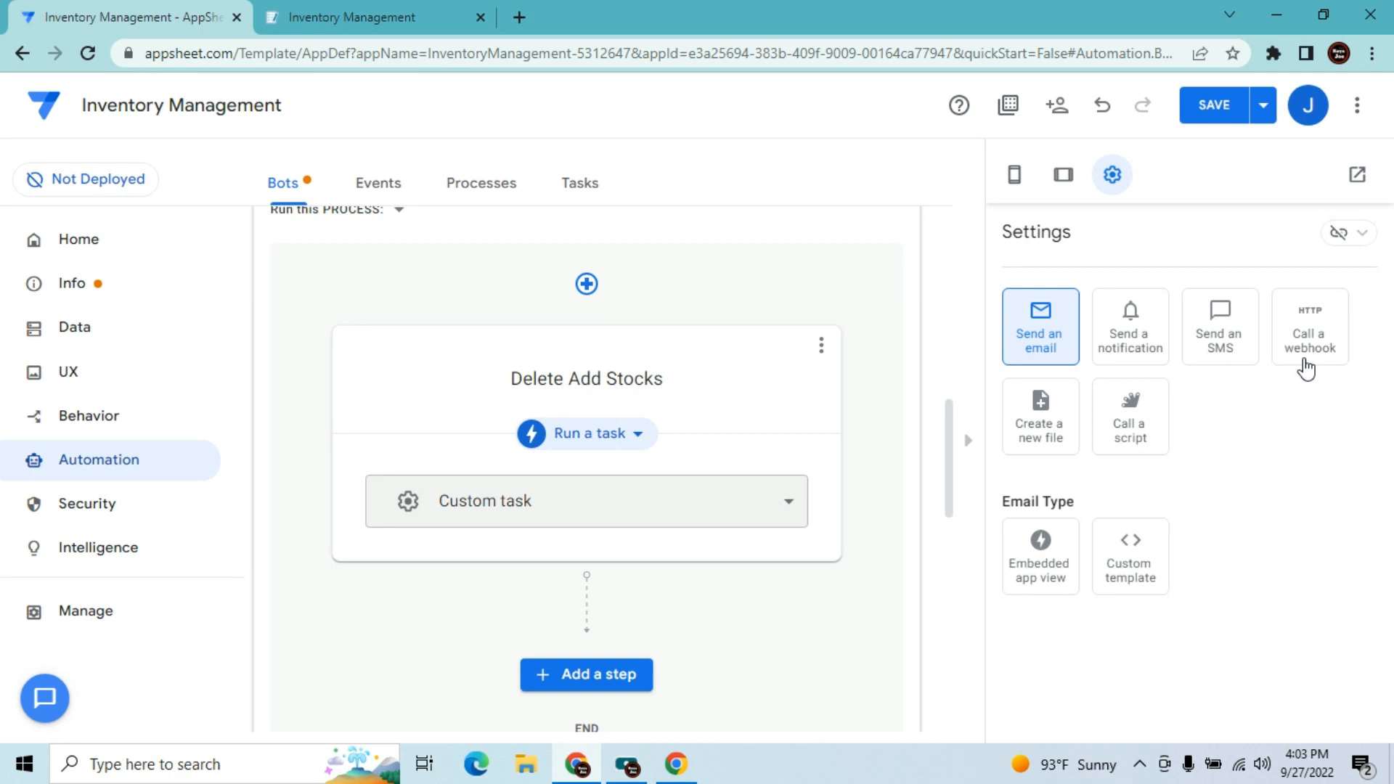
left_click(1307, 366)
mouse_move(947, 460)
left_mouse_down()
mouse_move(948, 513)
mouse_move(945, 474)
left_mouse_up()
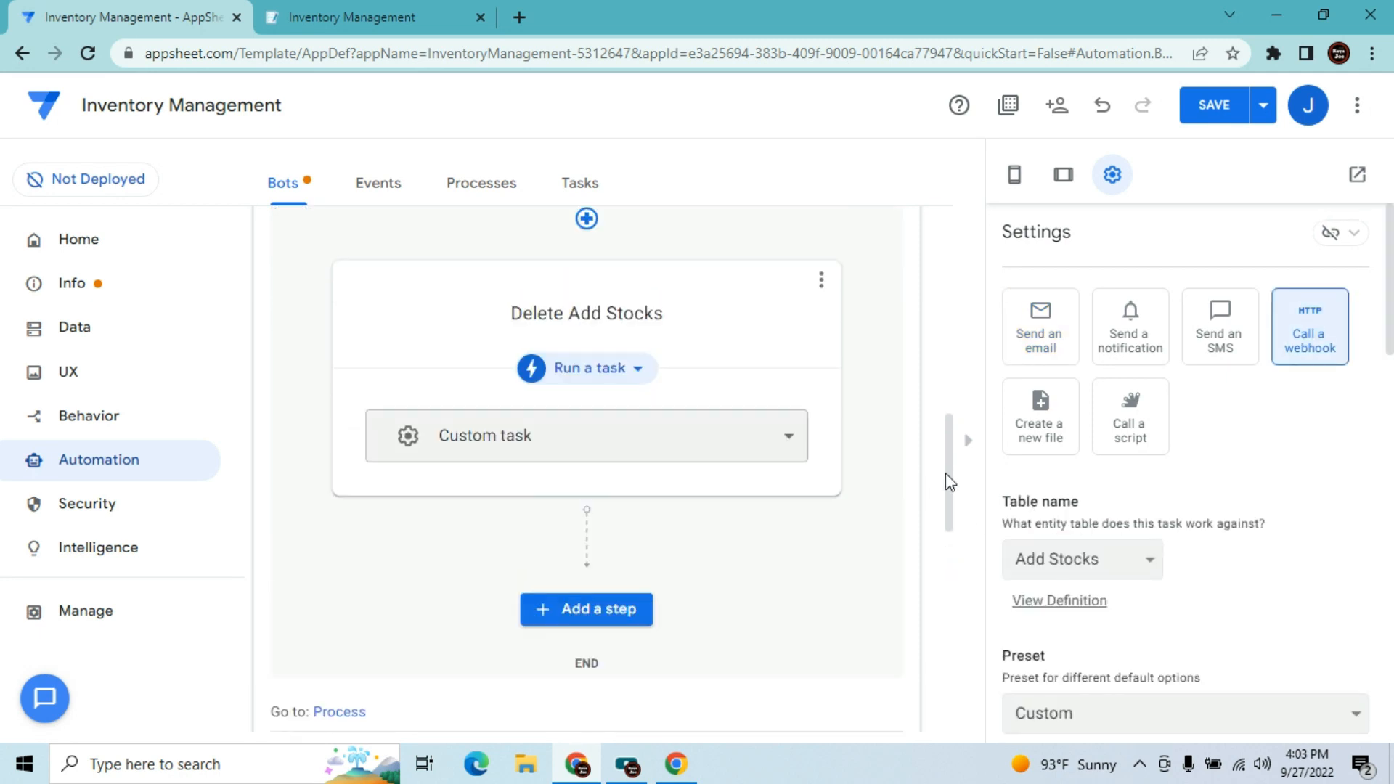
left_click(779, 453)
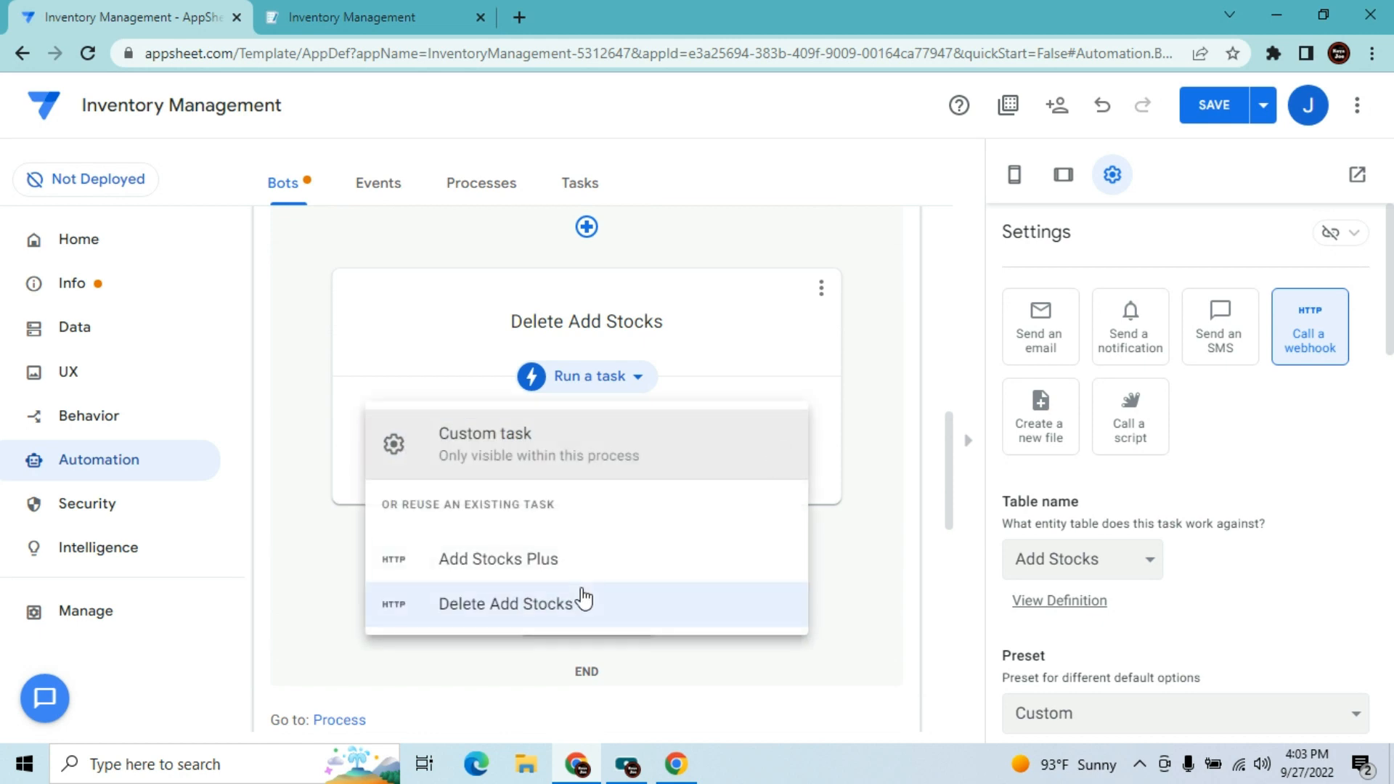
left_click(583, 600)
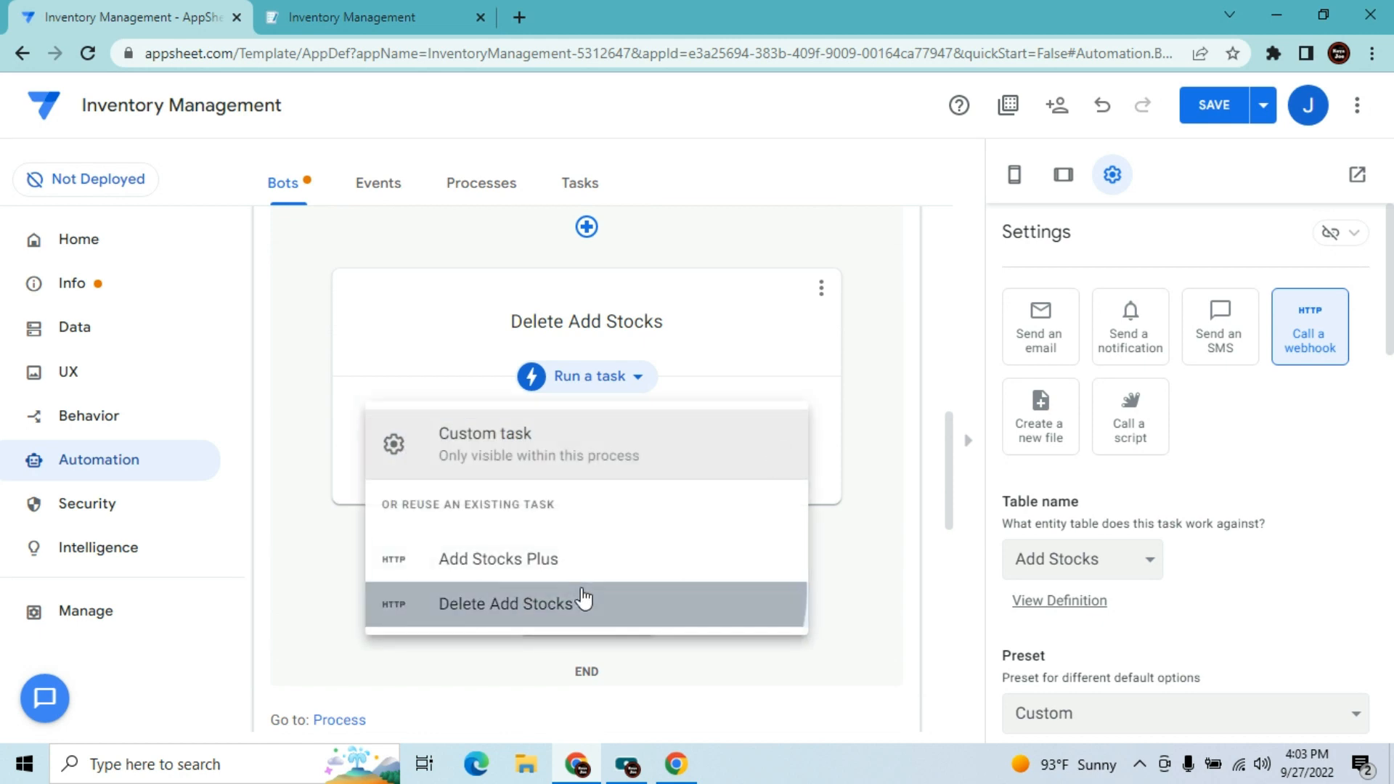
left_click(1209, 105)
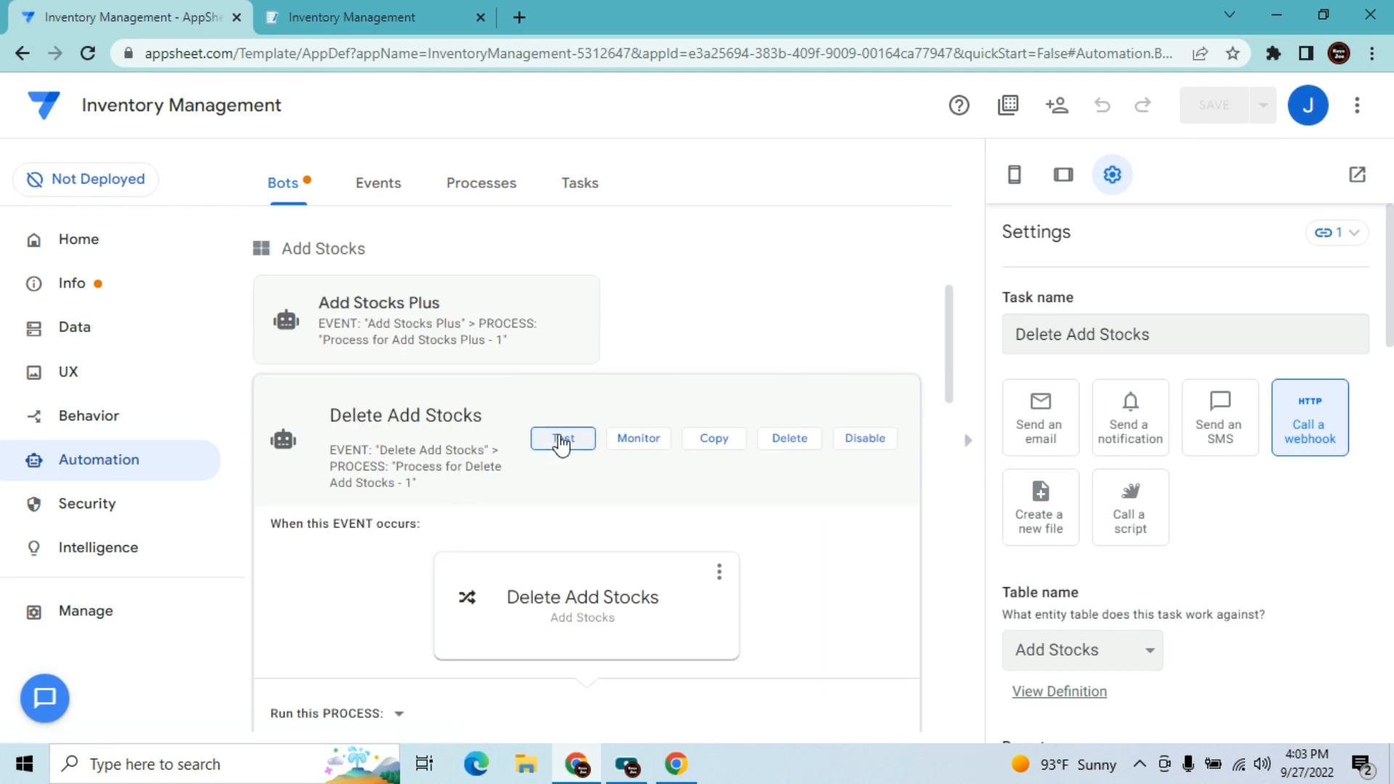
- Test the Delete Add Stocks bot, checking its results page and the running app's Add Stocks view
left_click(563, 438)
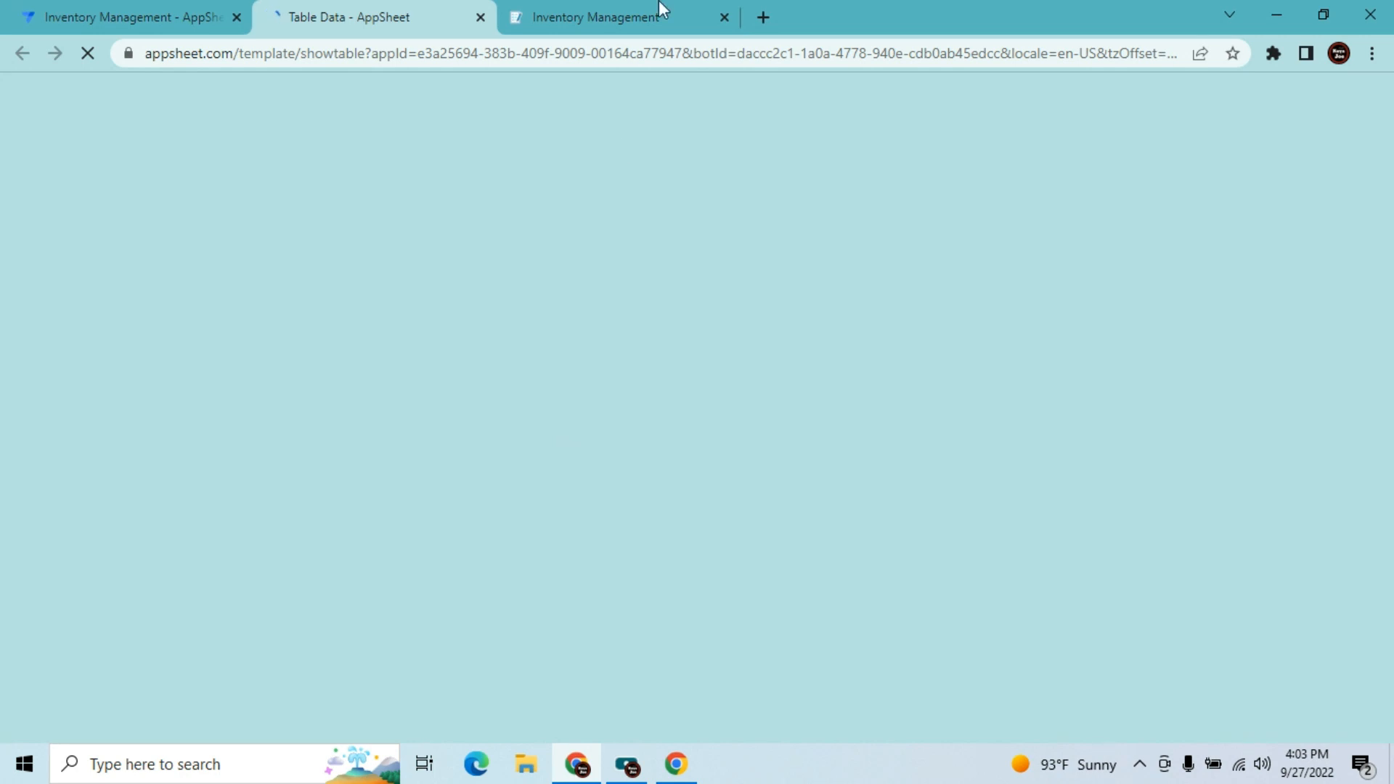
left_click(550, 10)
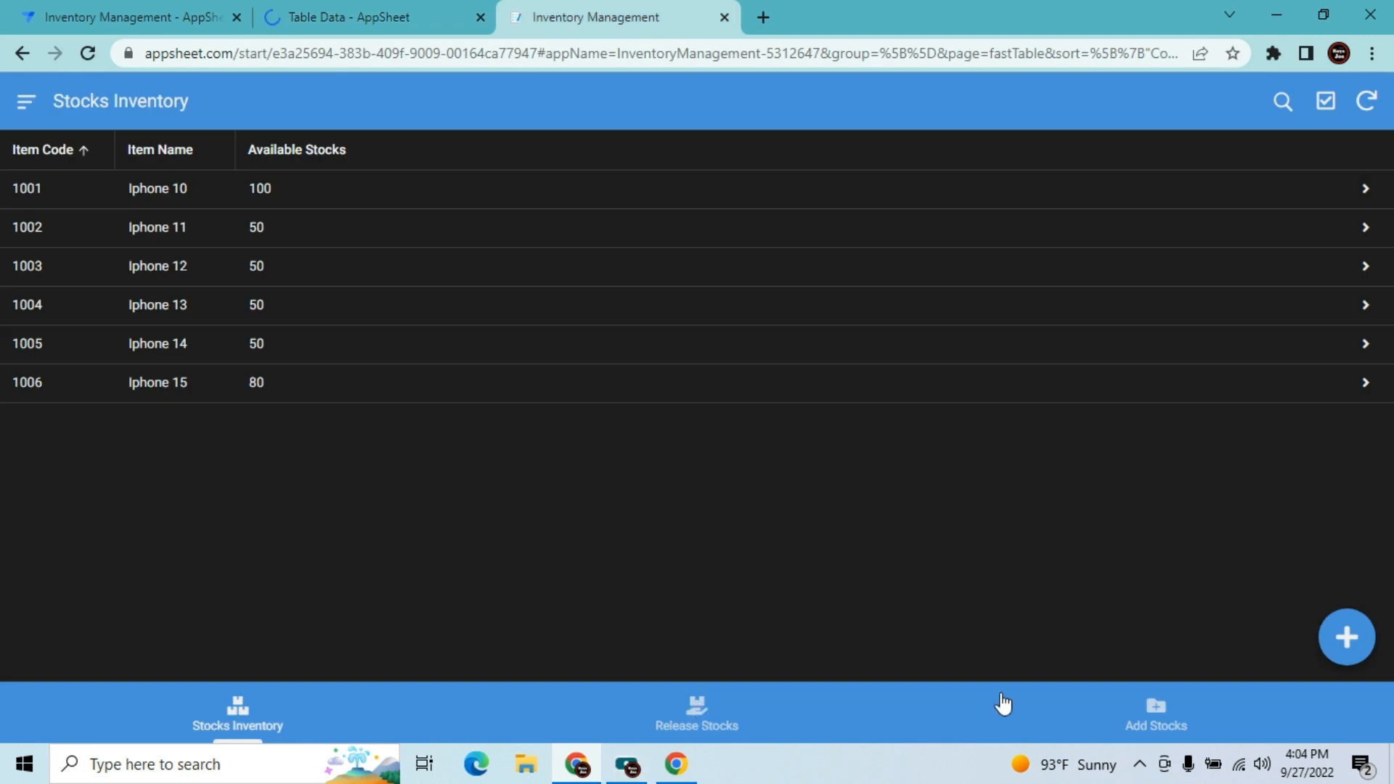
left_click(1174, 726)
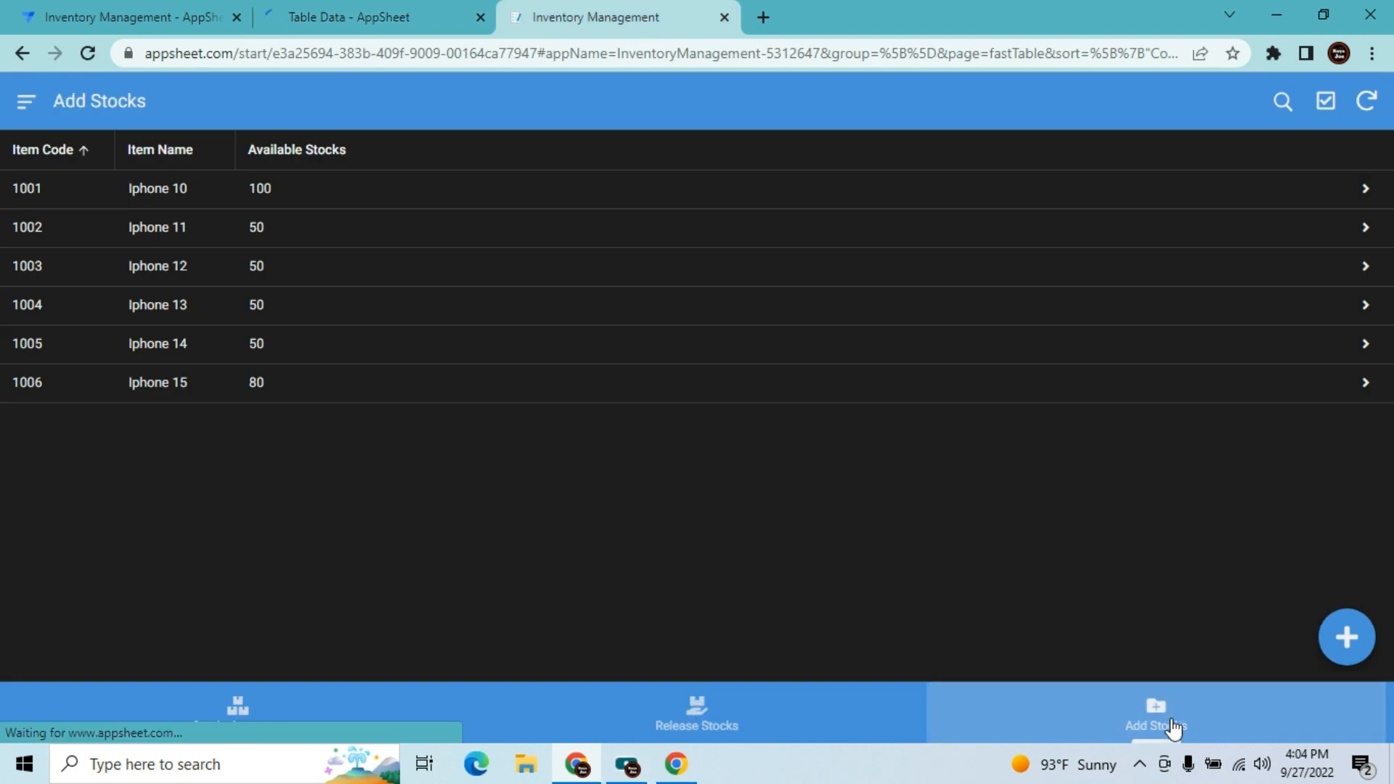
left_click(361, 10)
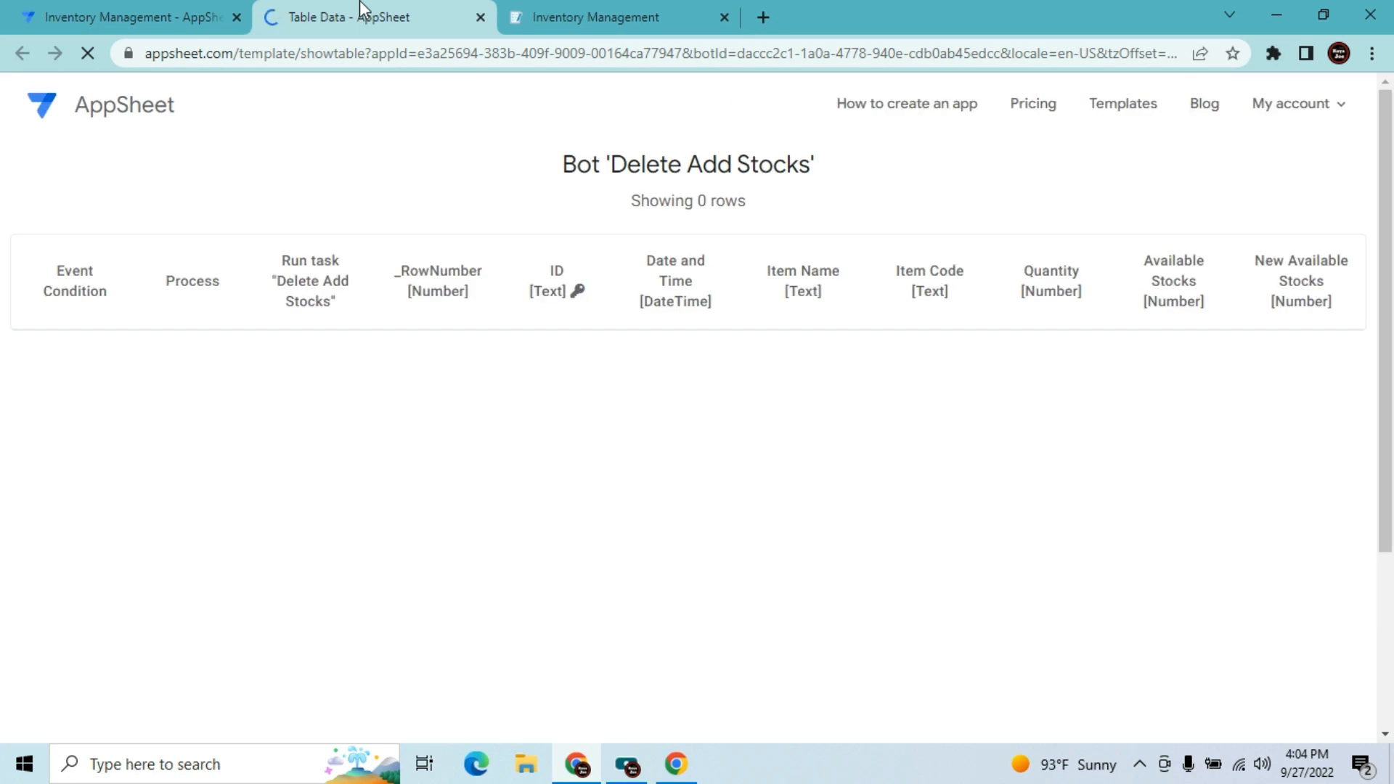
left_click(480, 17)
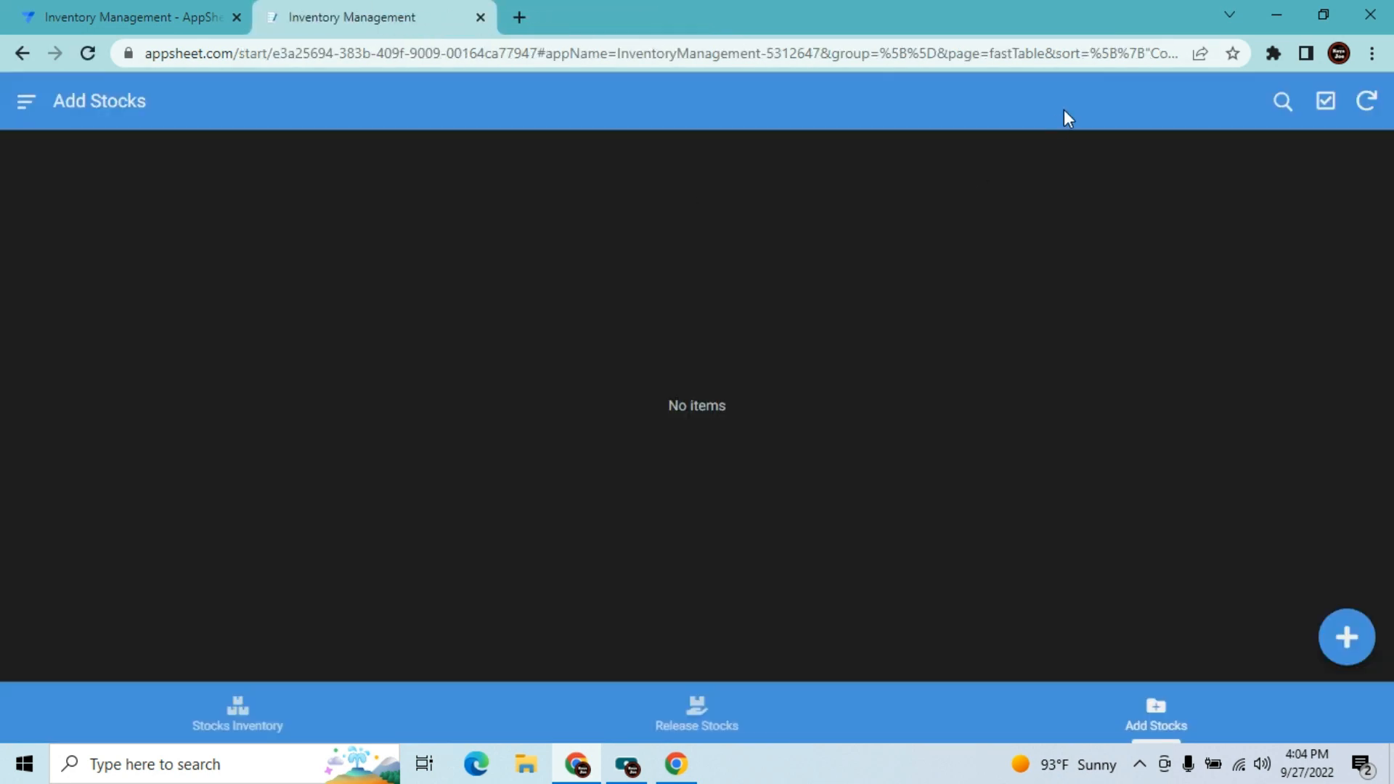
- Sync the app, set the Available Stocks of Iphone 10 to 50 in Stocks Inventory, save it, and return to the item list
left_click(1362, 106)
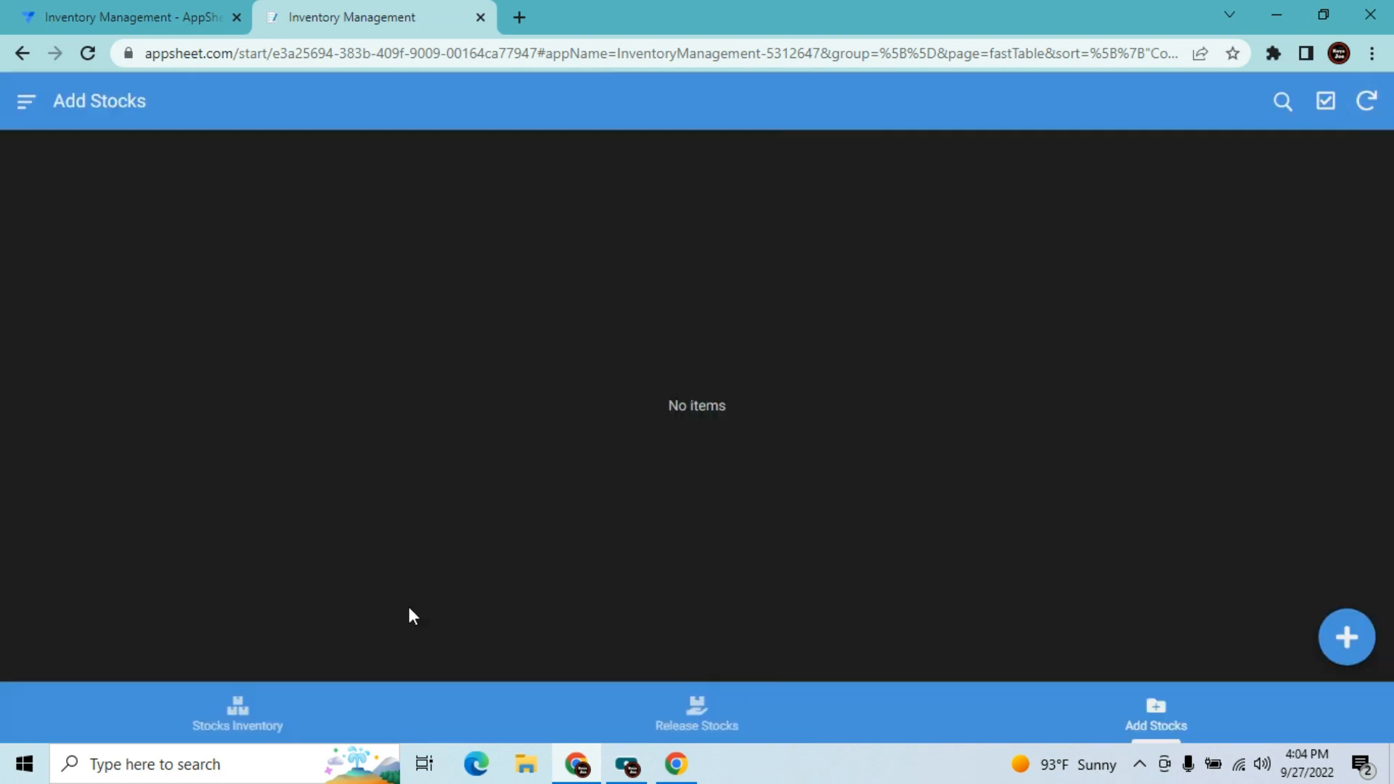
left_click(215, 732)
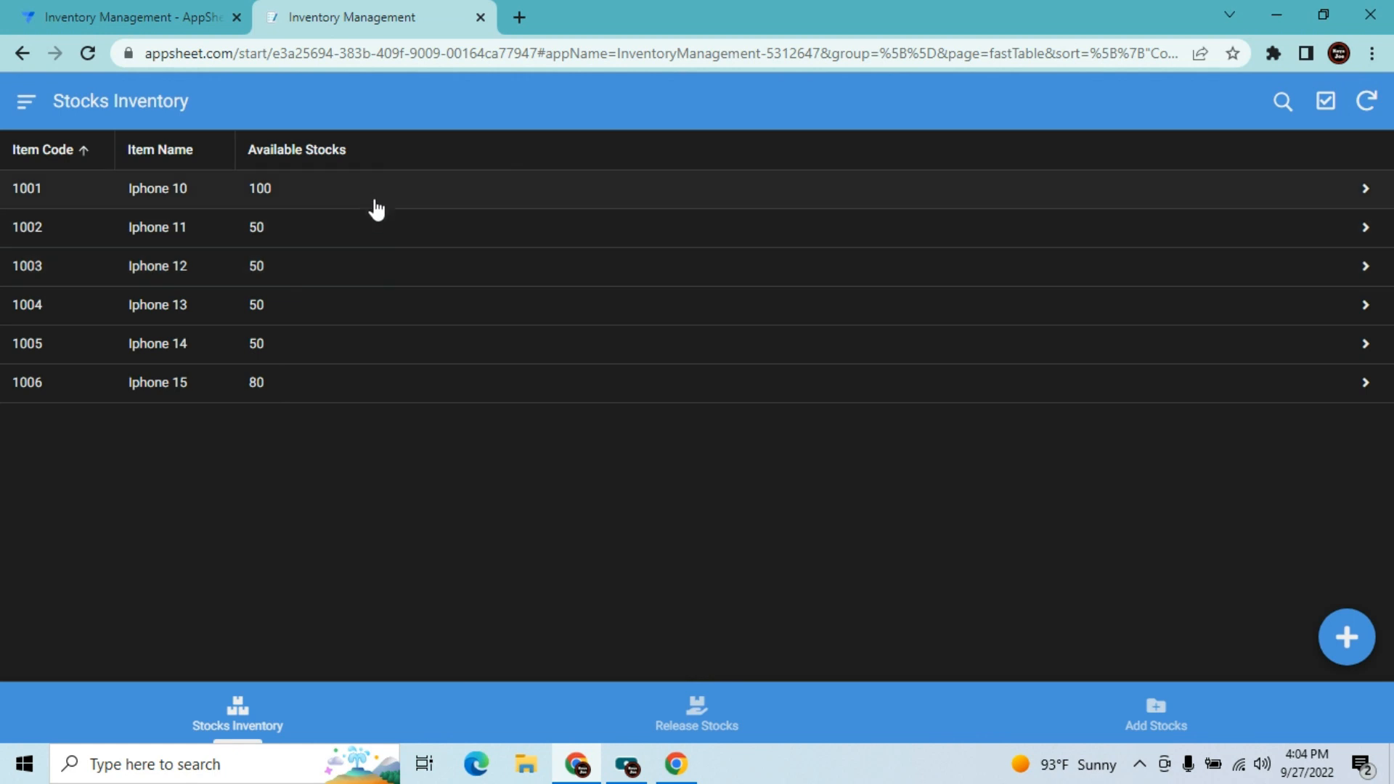
left_click(377, 203)
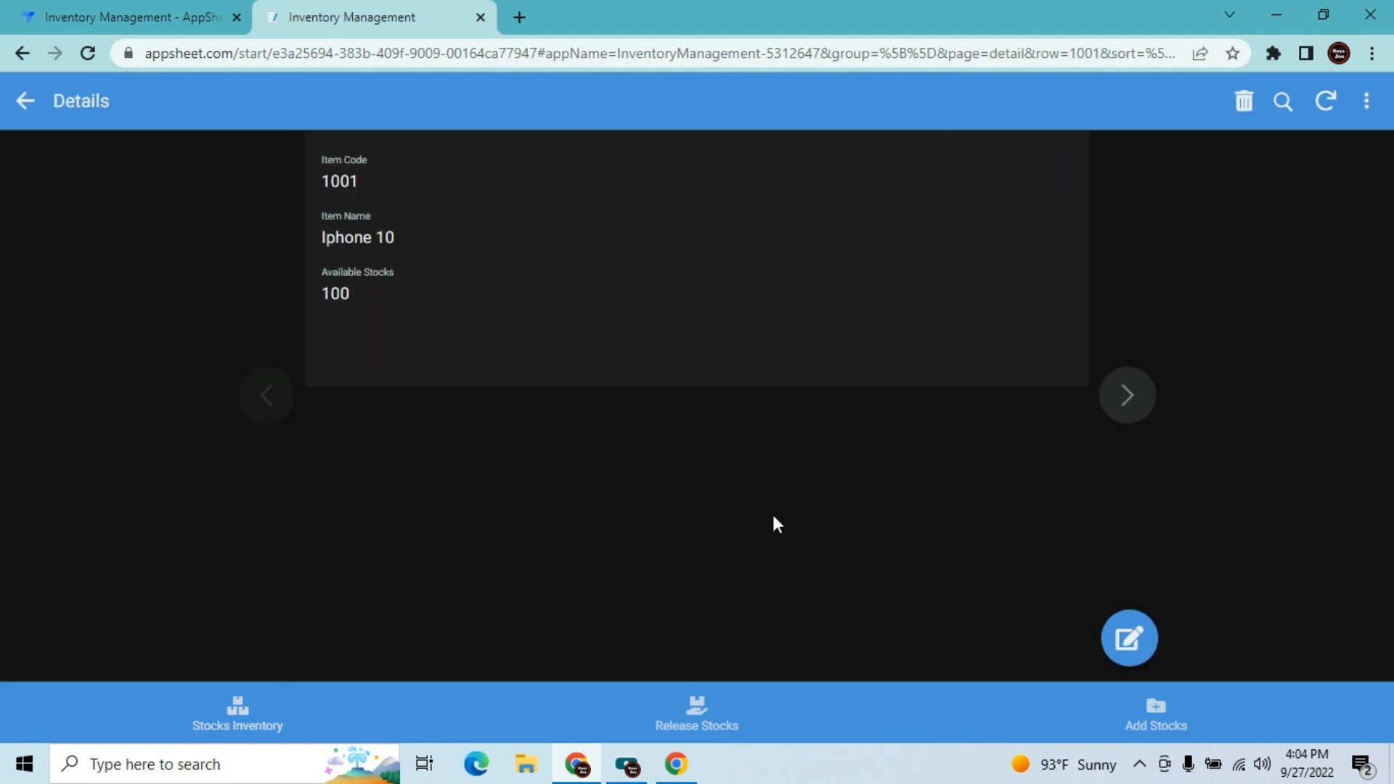
left_click(1118, 656)
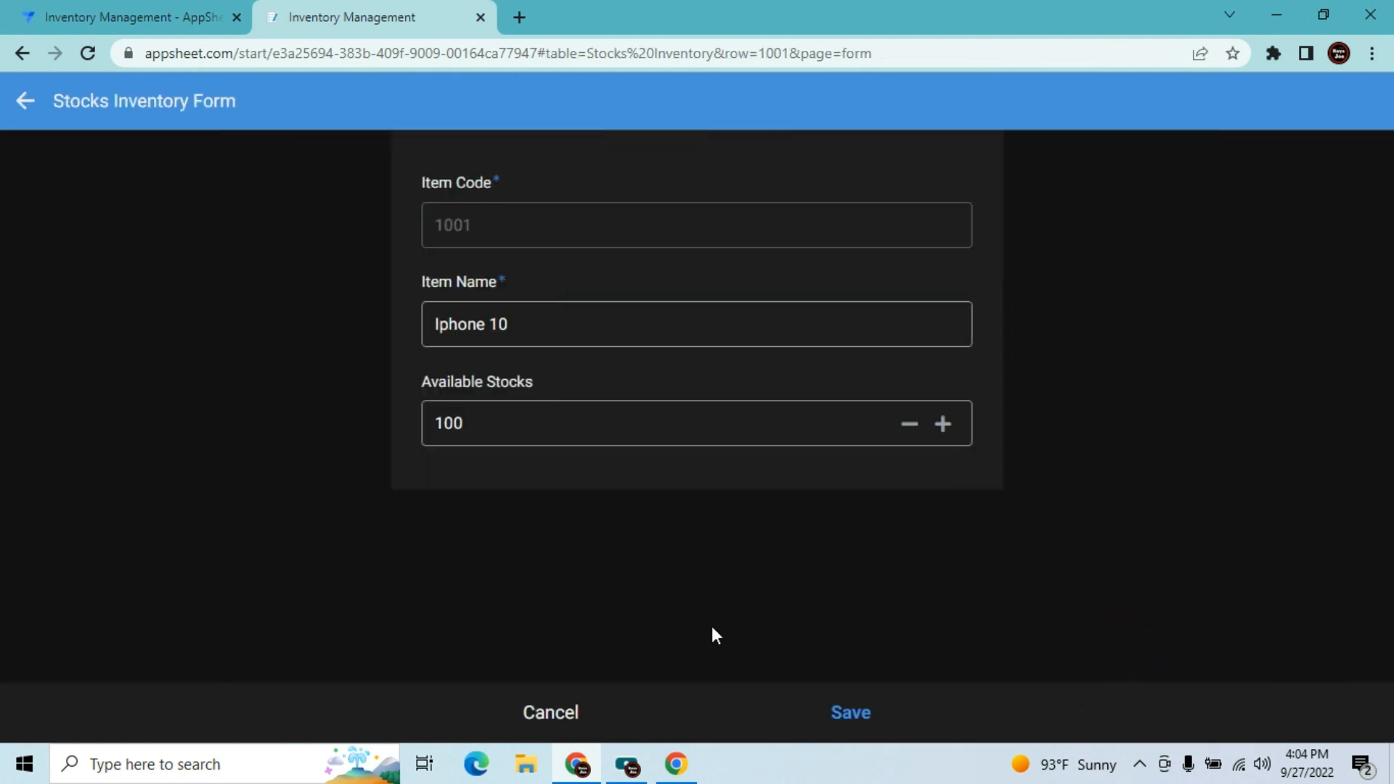
left_click(505, 431)
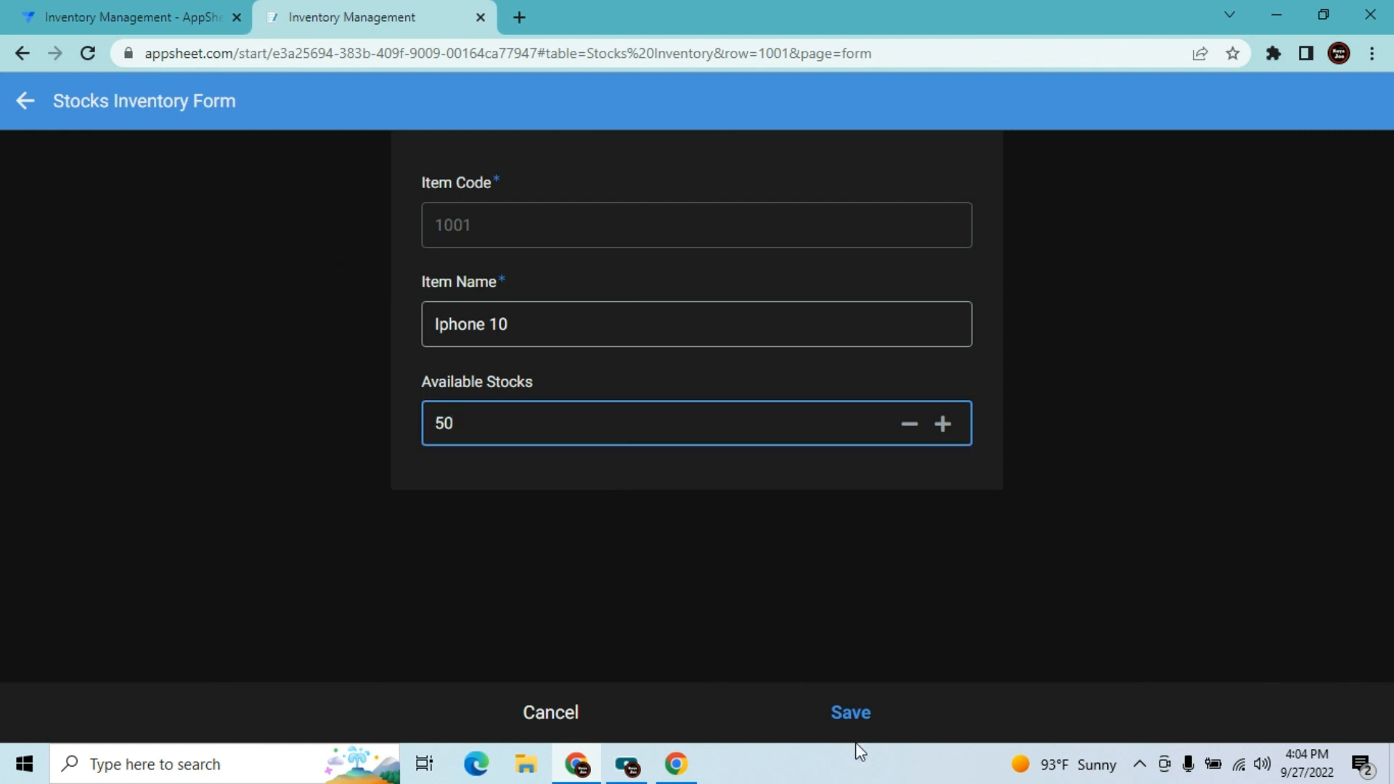
left_click(849, 711)
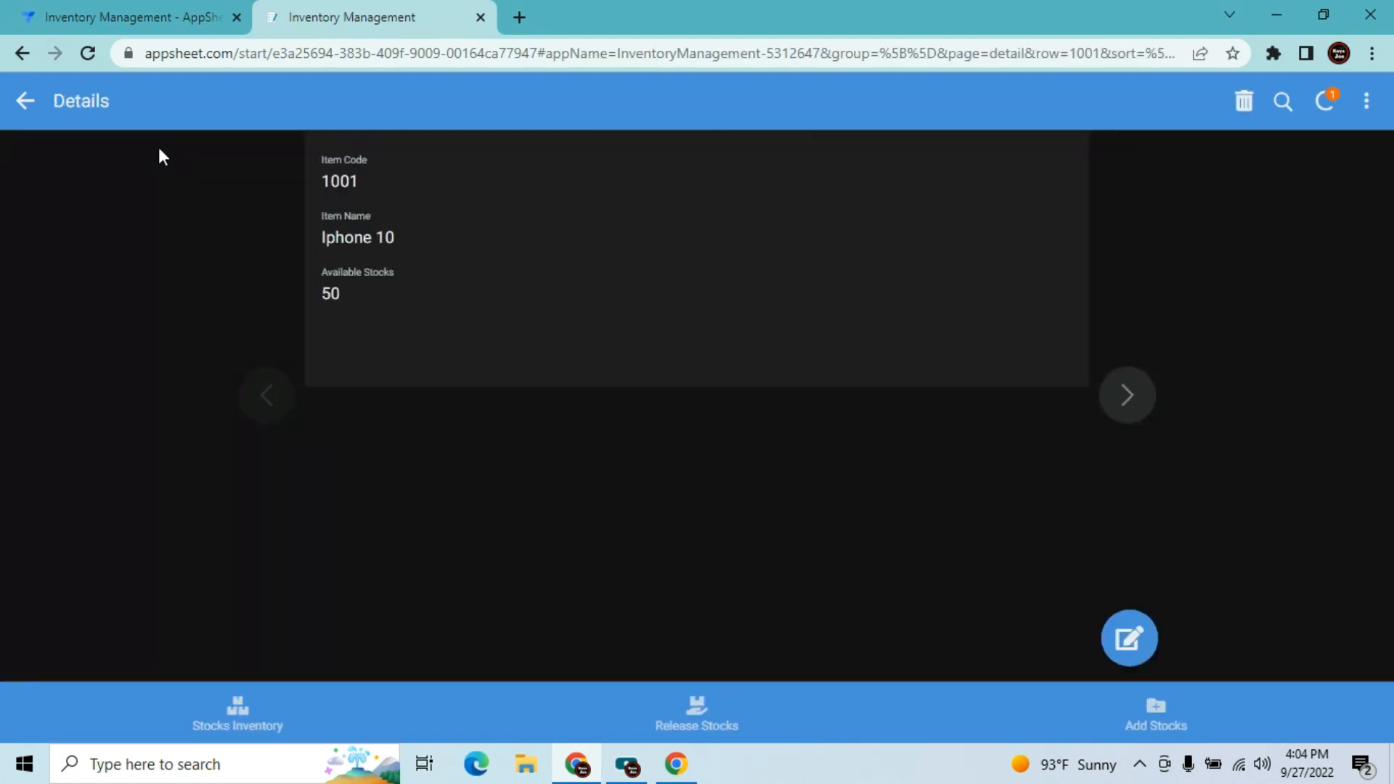
left_click(18, 102)
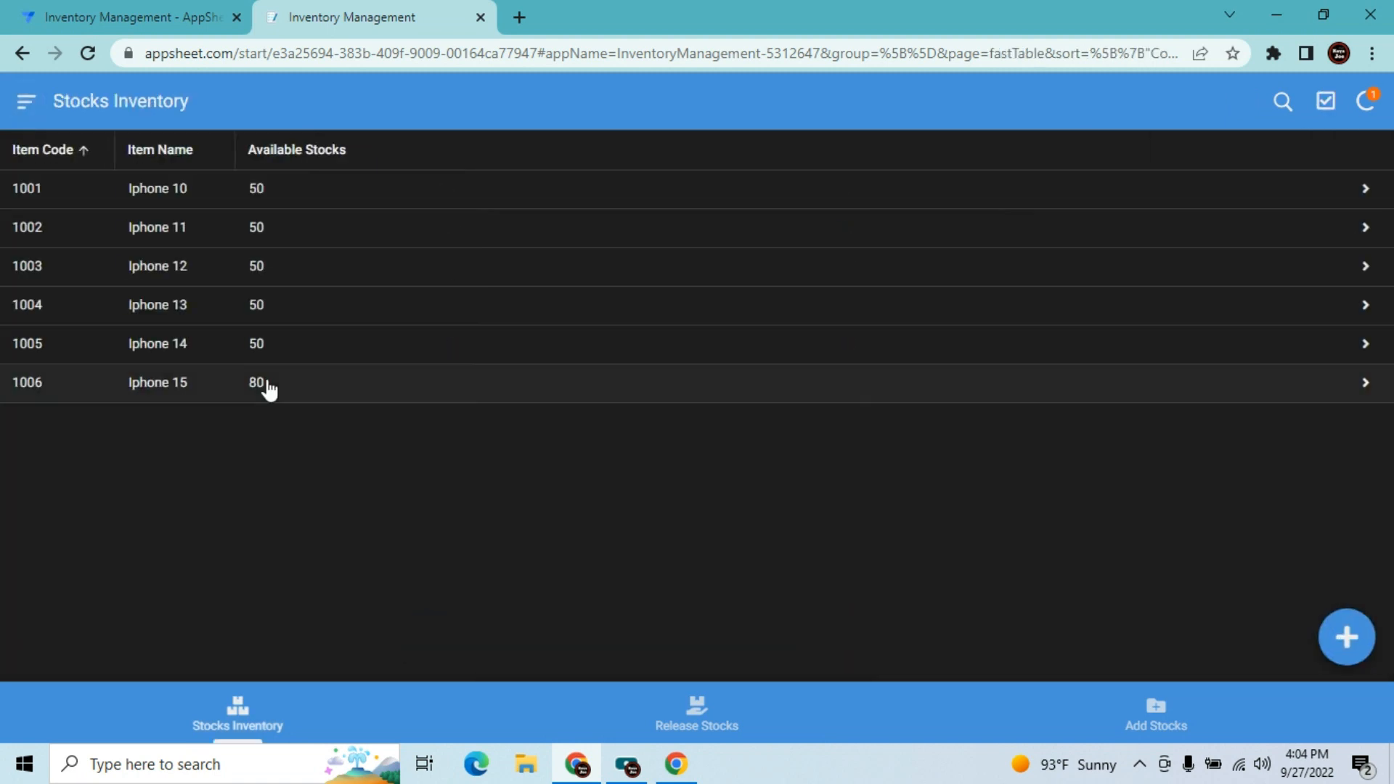
- Set the available stocks of Iphone 15 to 50, save the record and return to the stocks inventory list
left_click(270, 400)
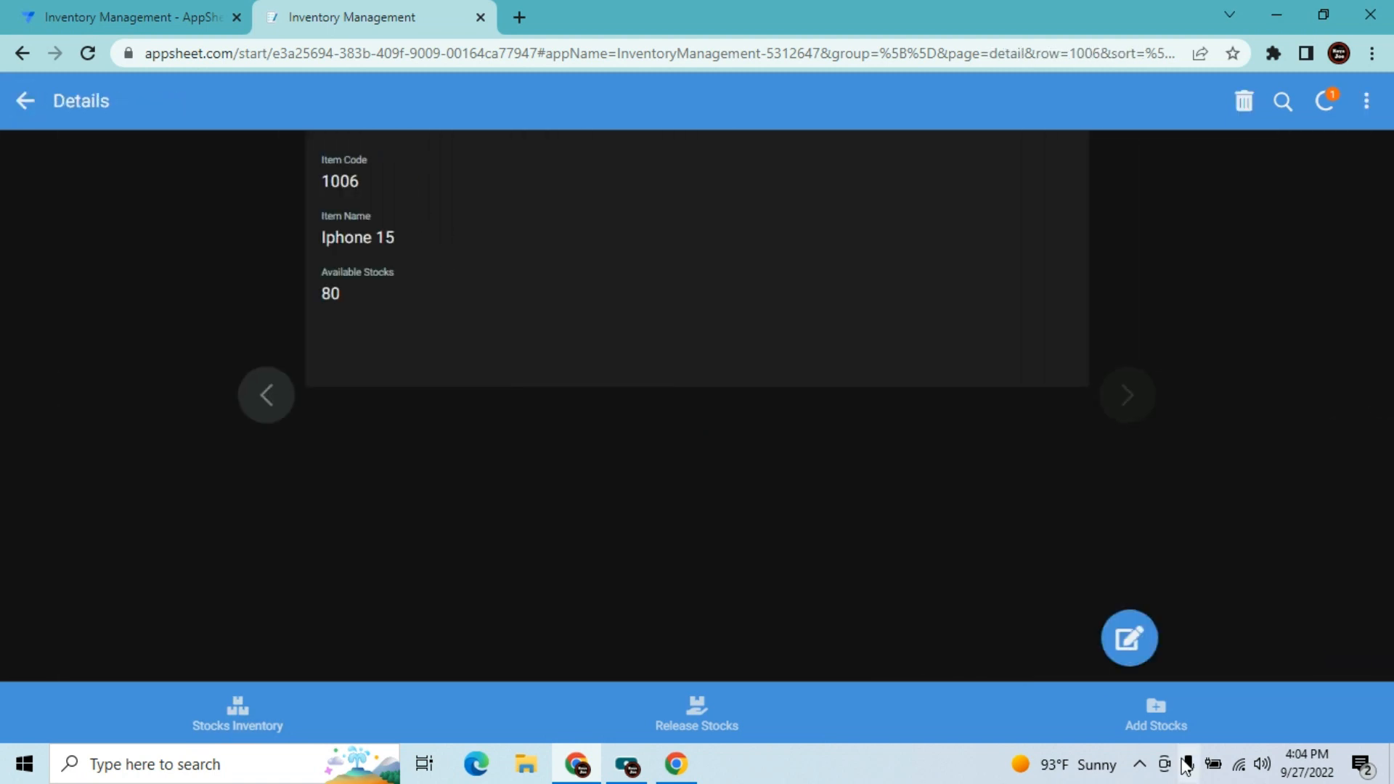
left_click(1143, 641)
left_click(536, 416)
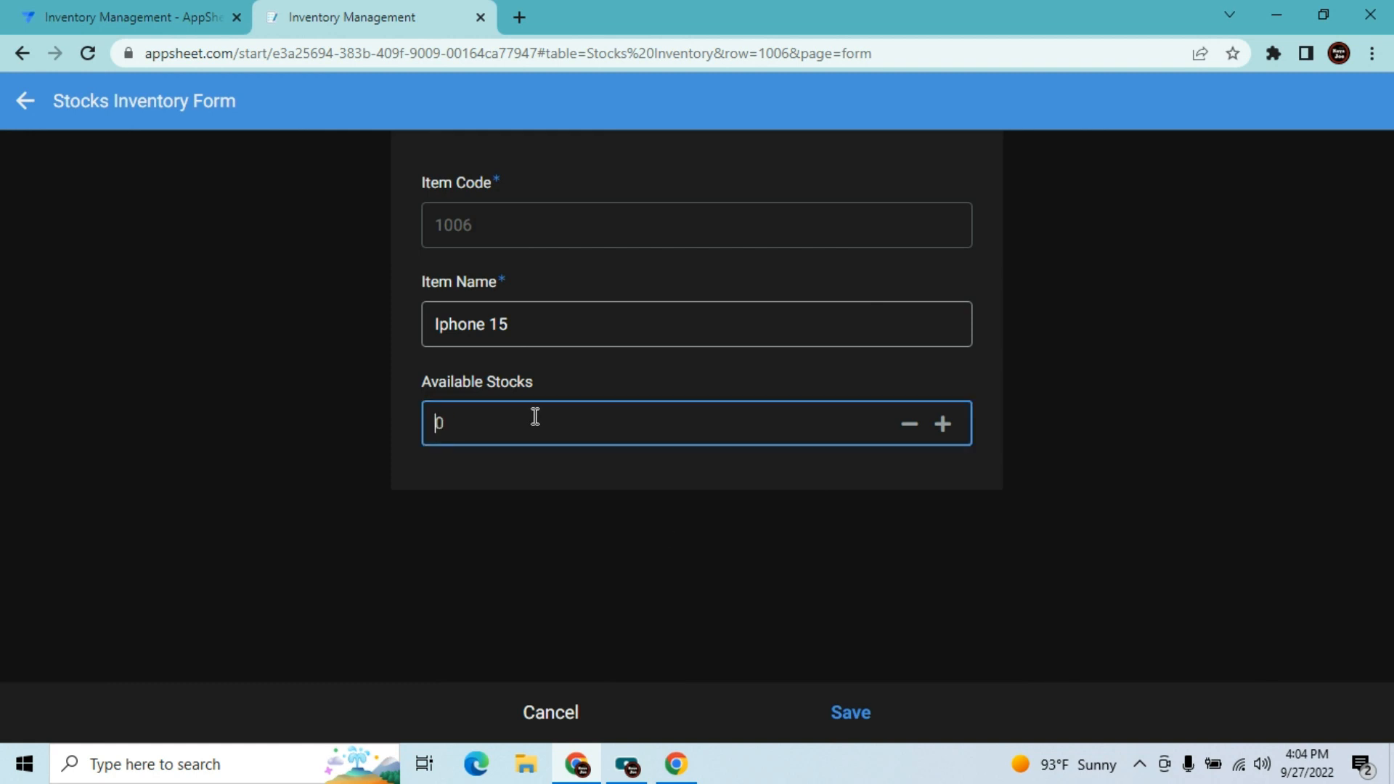
type("50")
left_click(859, 724)
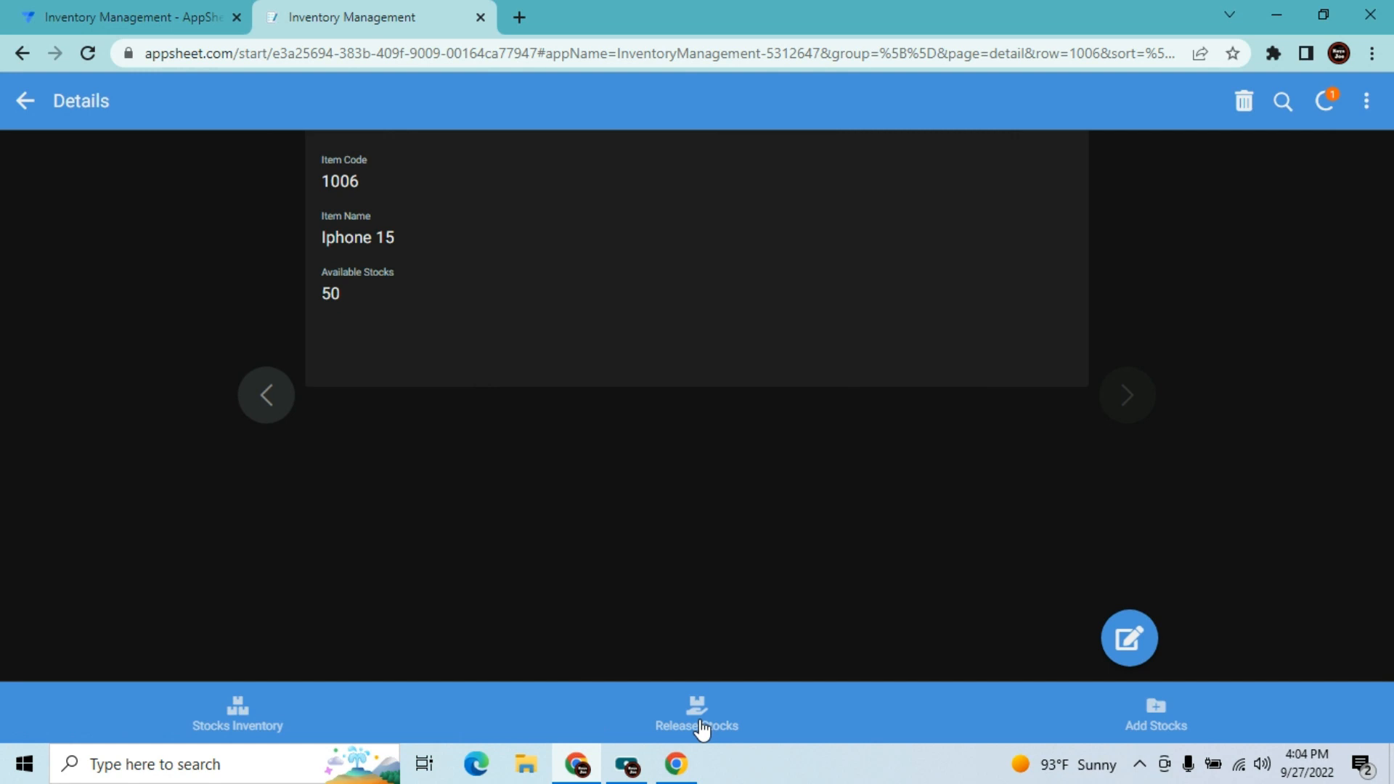
left_click(226, 701)
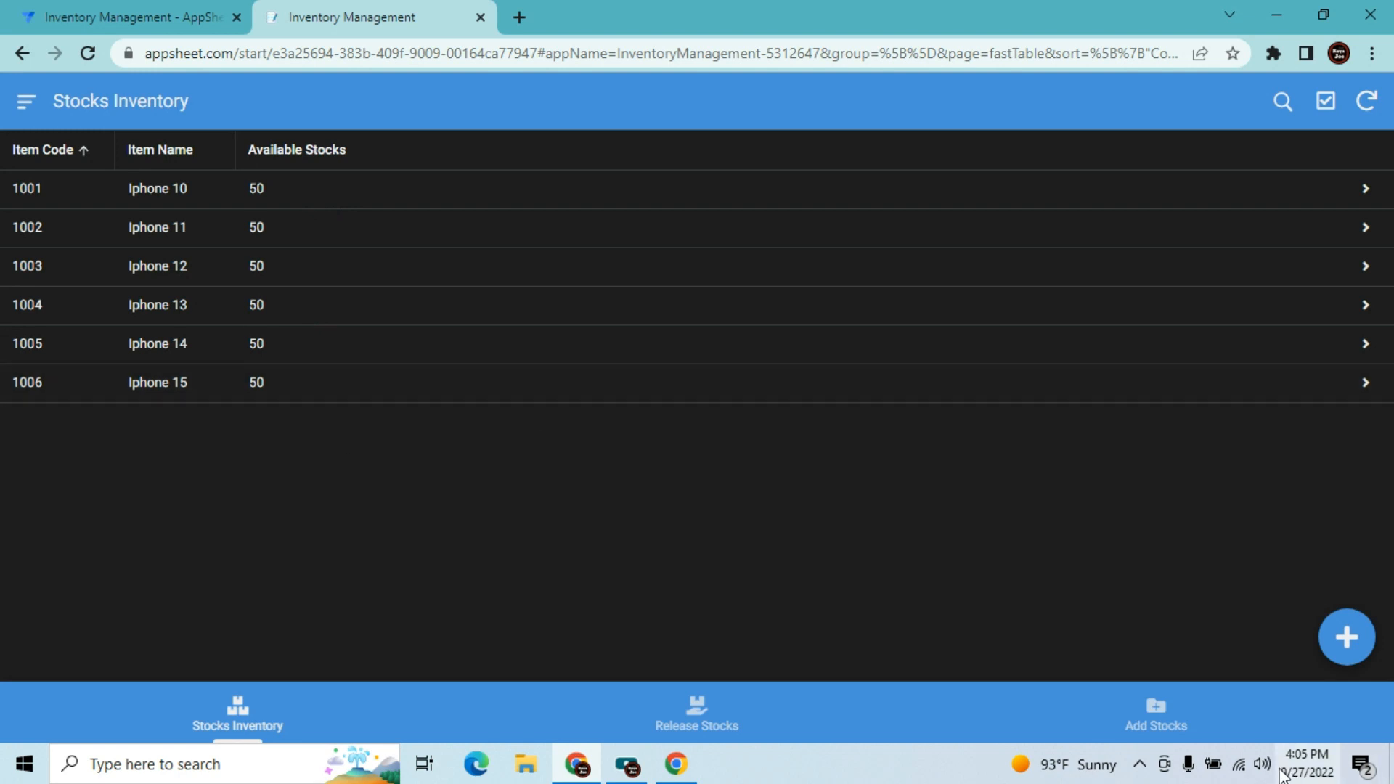
- Record and save an added stock entry for Iphone 10 with a quantity of 50
left_click(1165, 724)
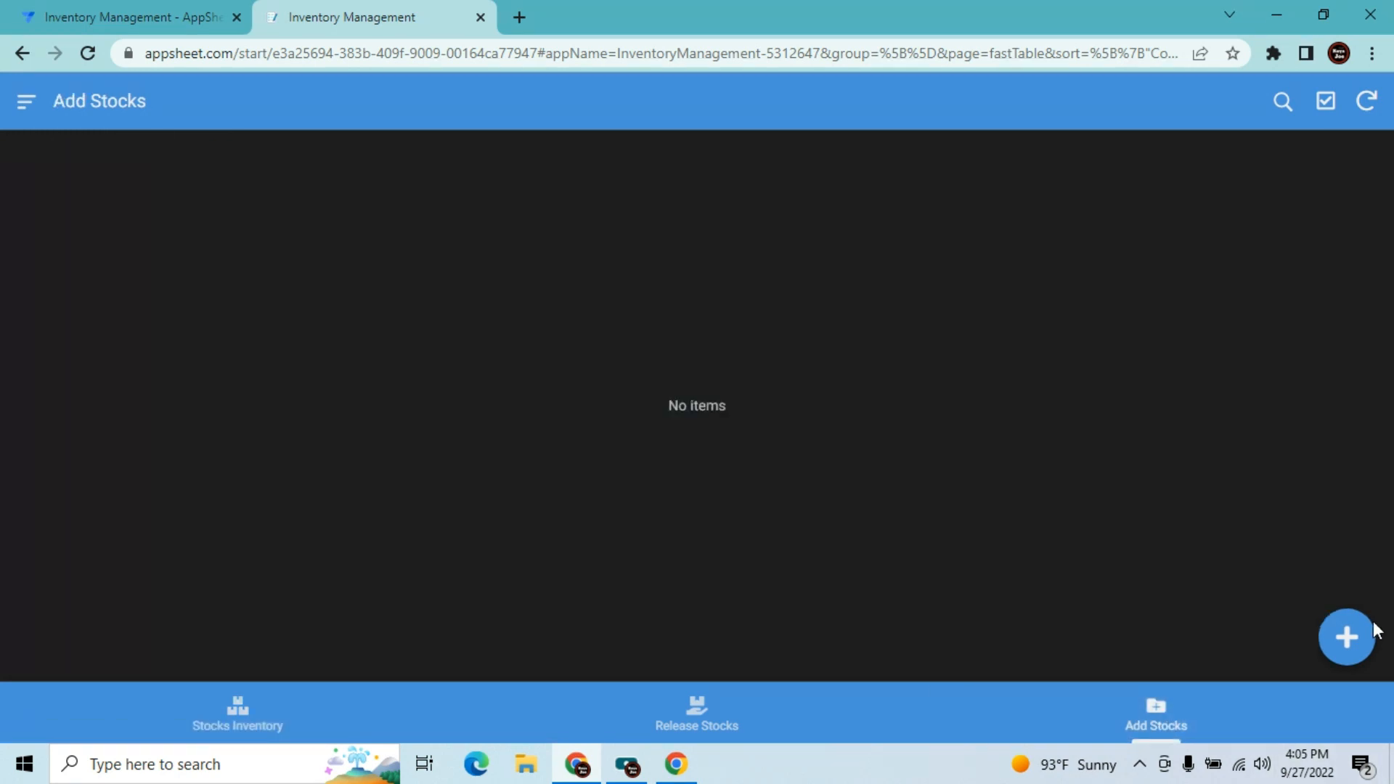
left_click(1353, 642)
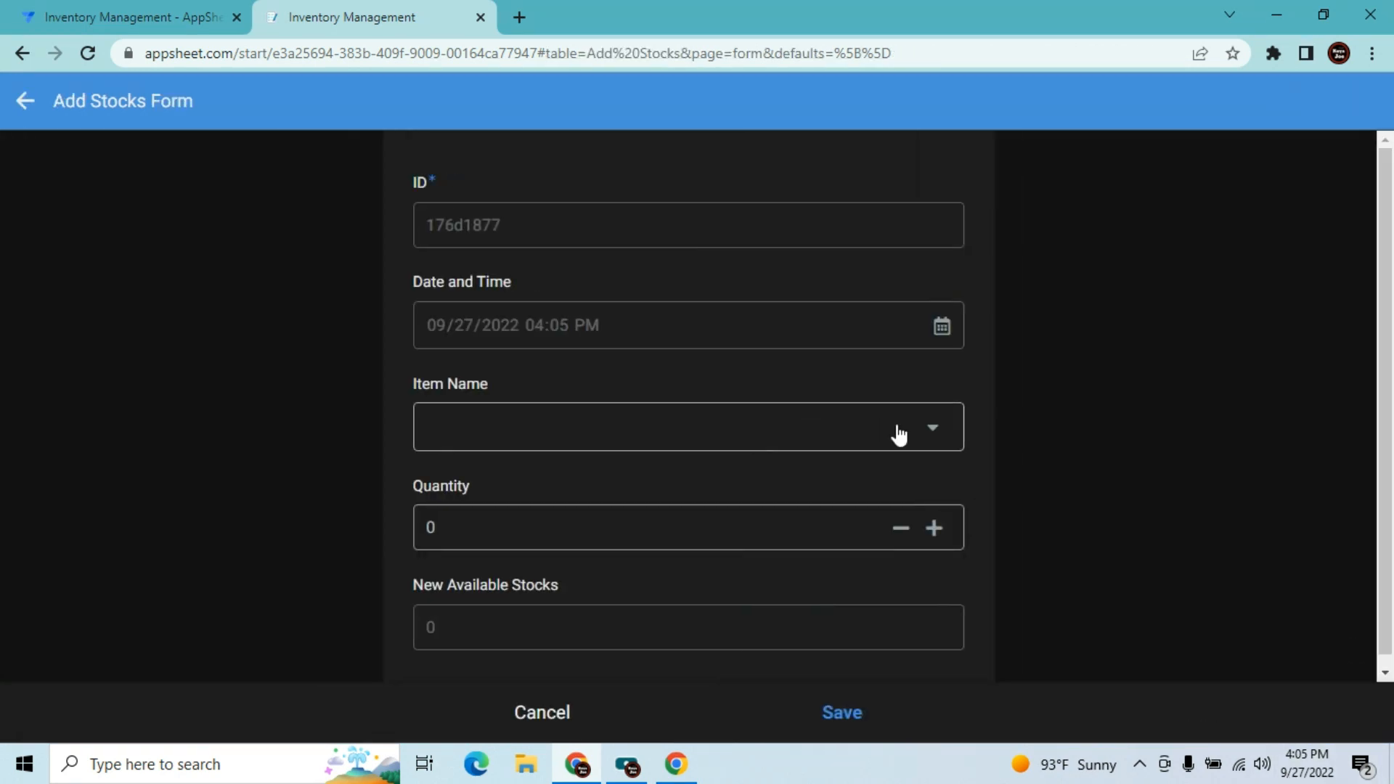
left_click(887, 419)
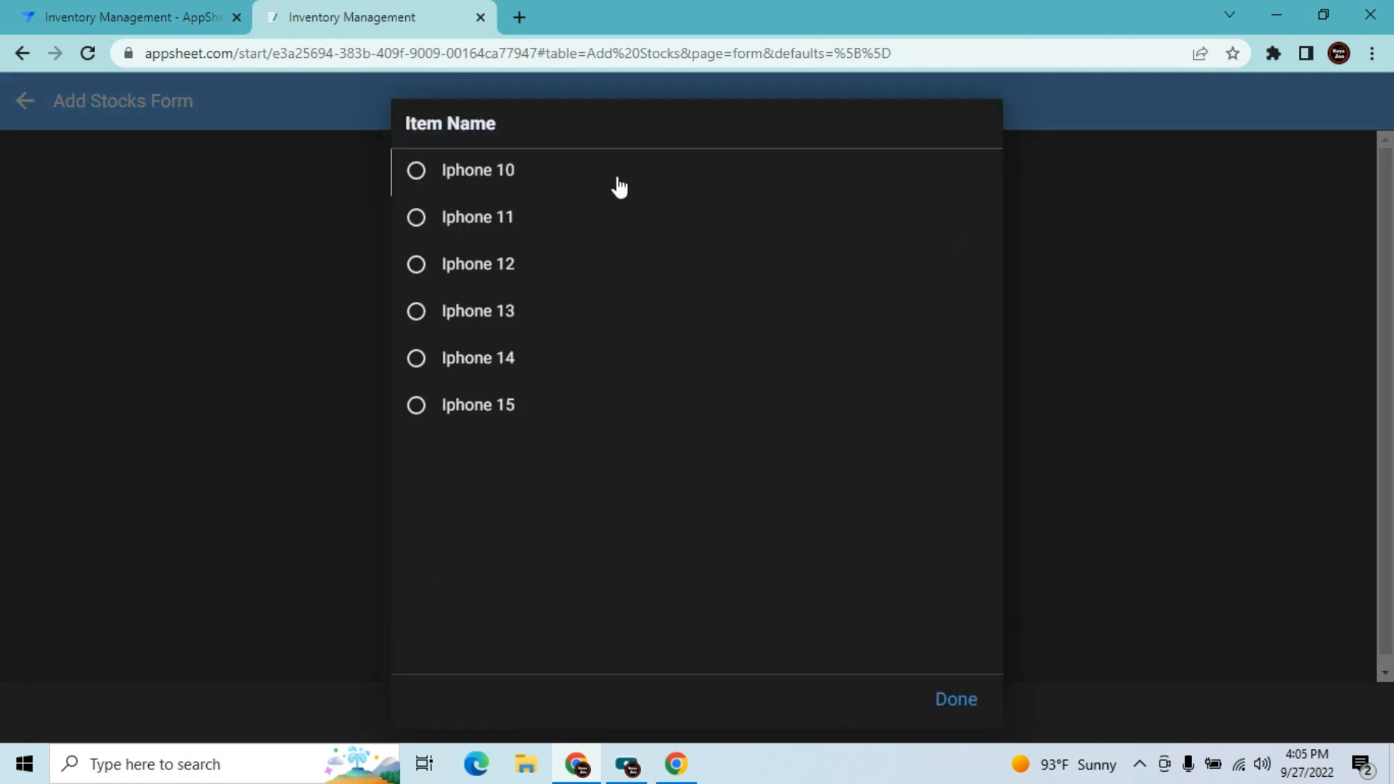
left_click(620, 187)
left_click(550, 615)
type("50")
key("Tab")
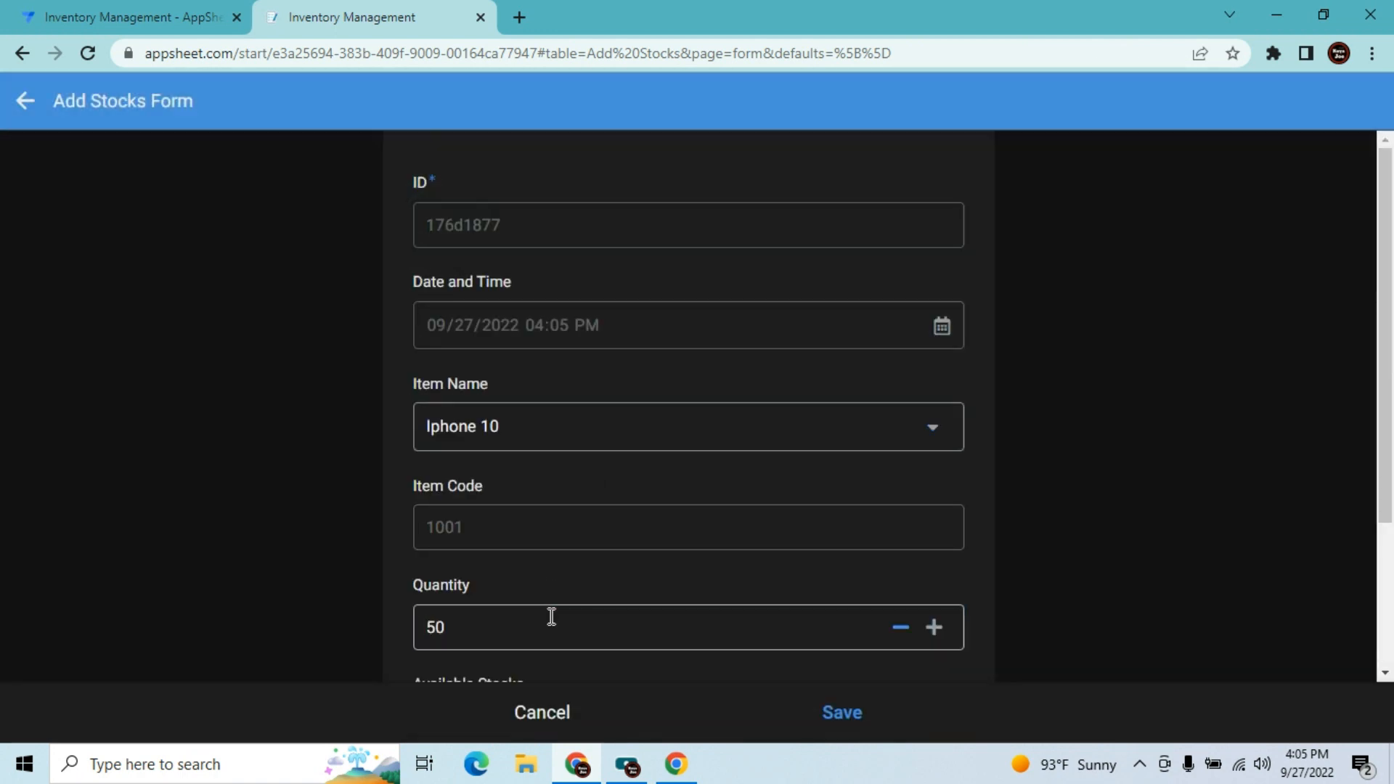
left_click(835, 714)
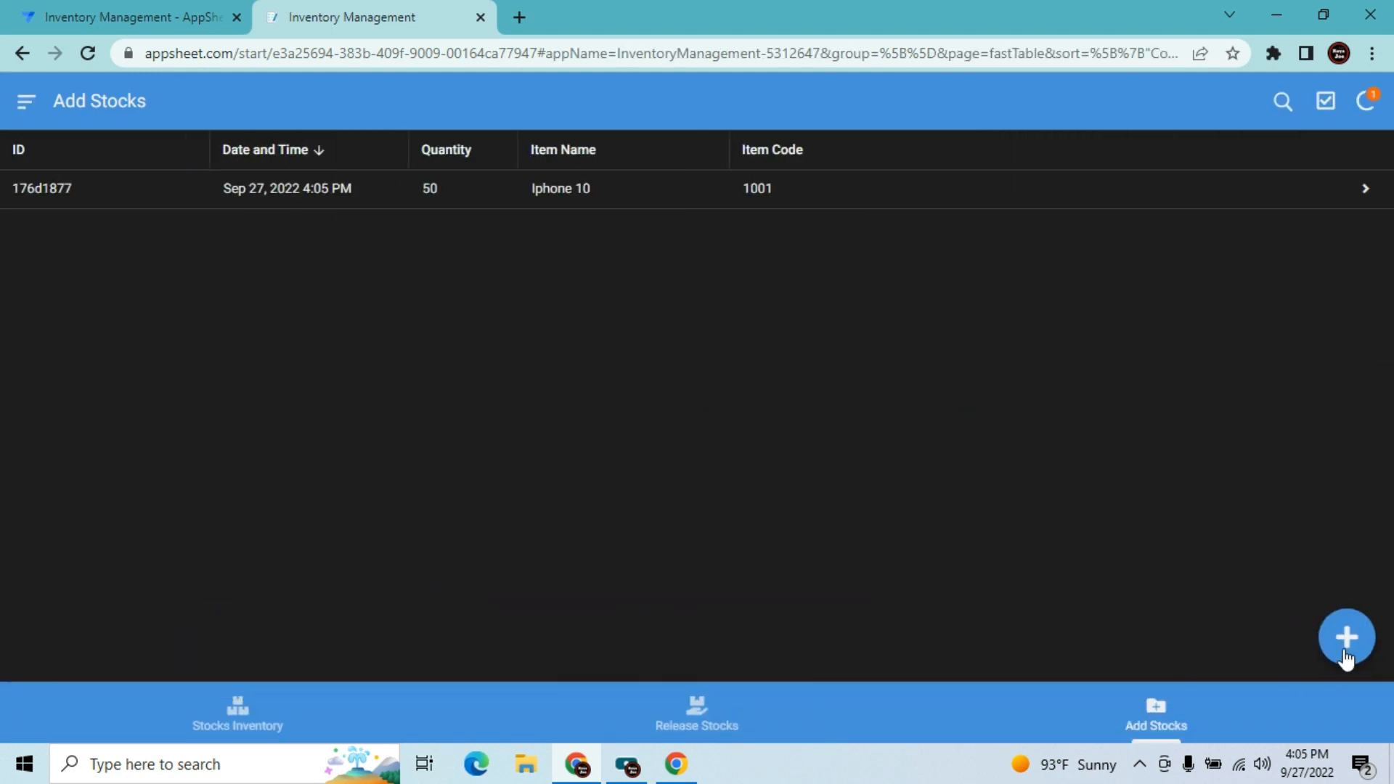
- Record and save an added stock entry for Iphone 11 with a quantity of 50
left_click(1348, 623)
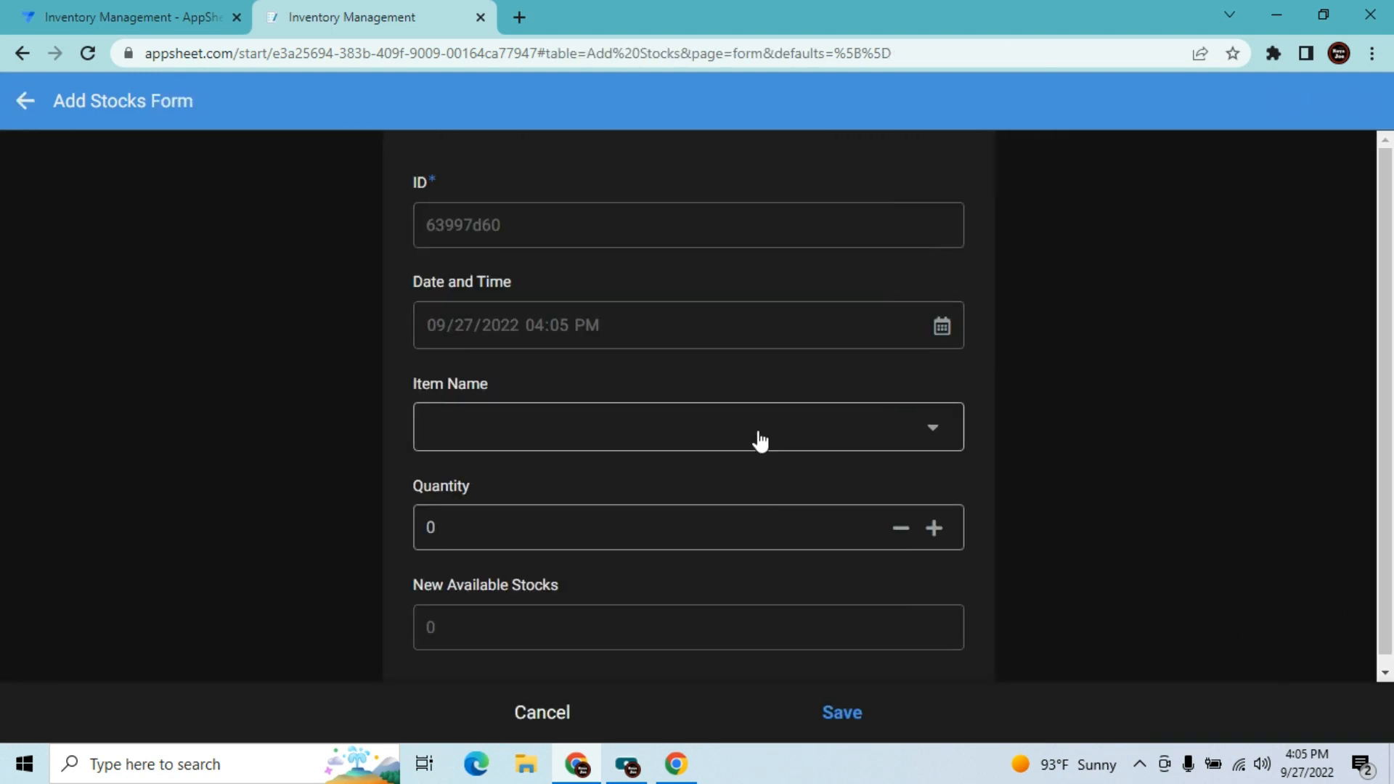
left_click(759, 433)
left_click(516, 220)
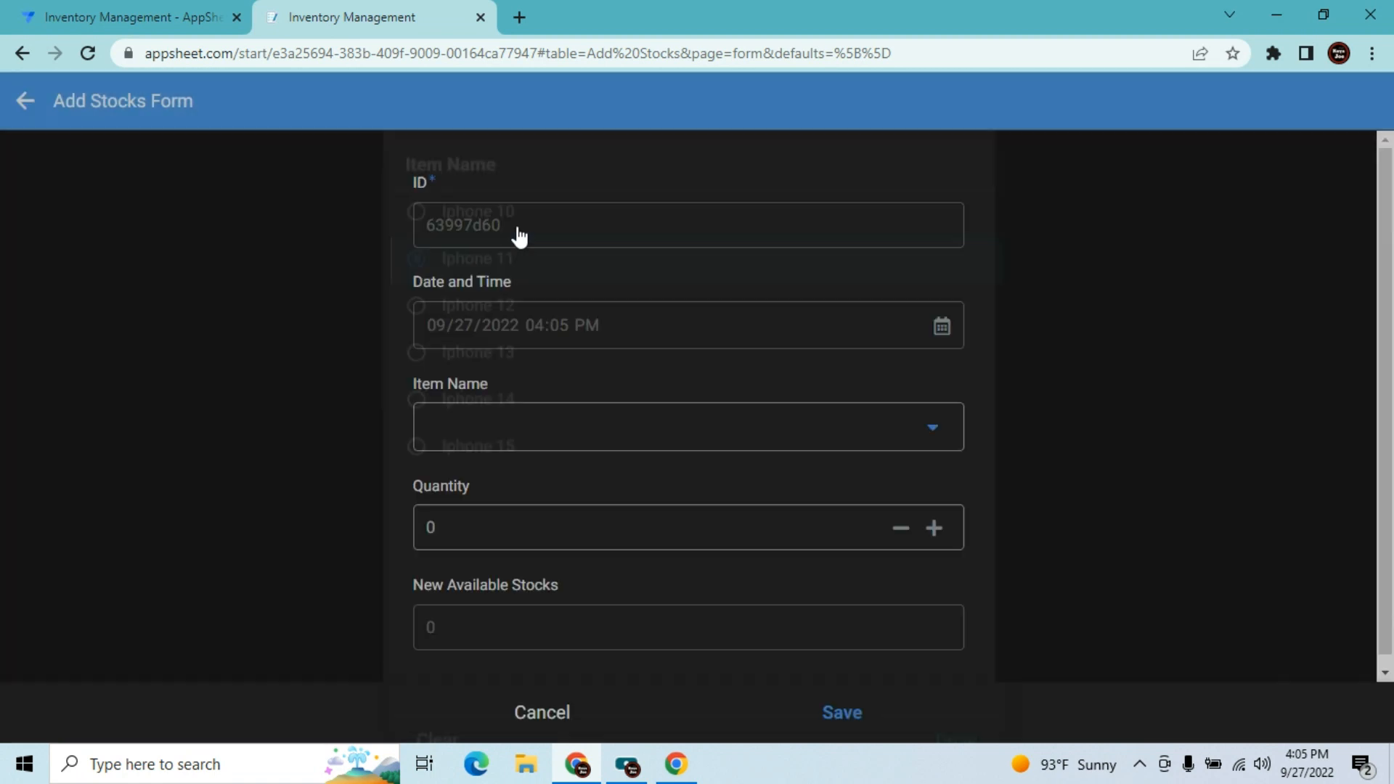
left_click(519, 616)
key("Tab")
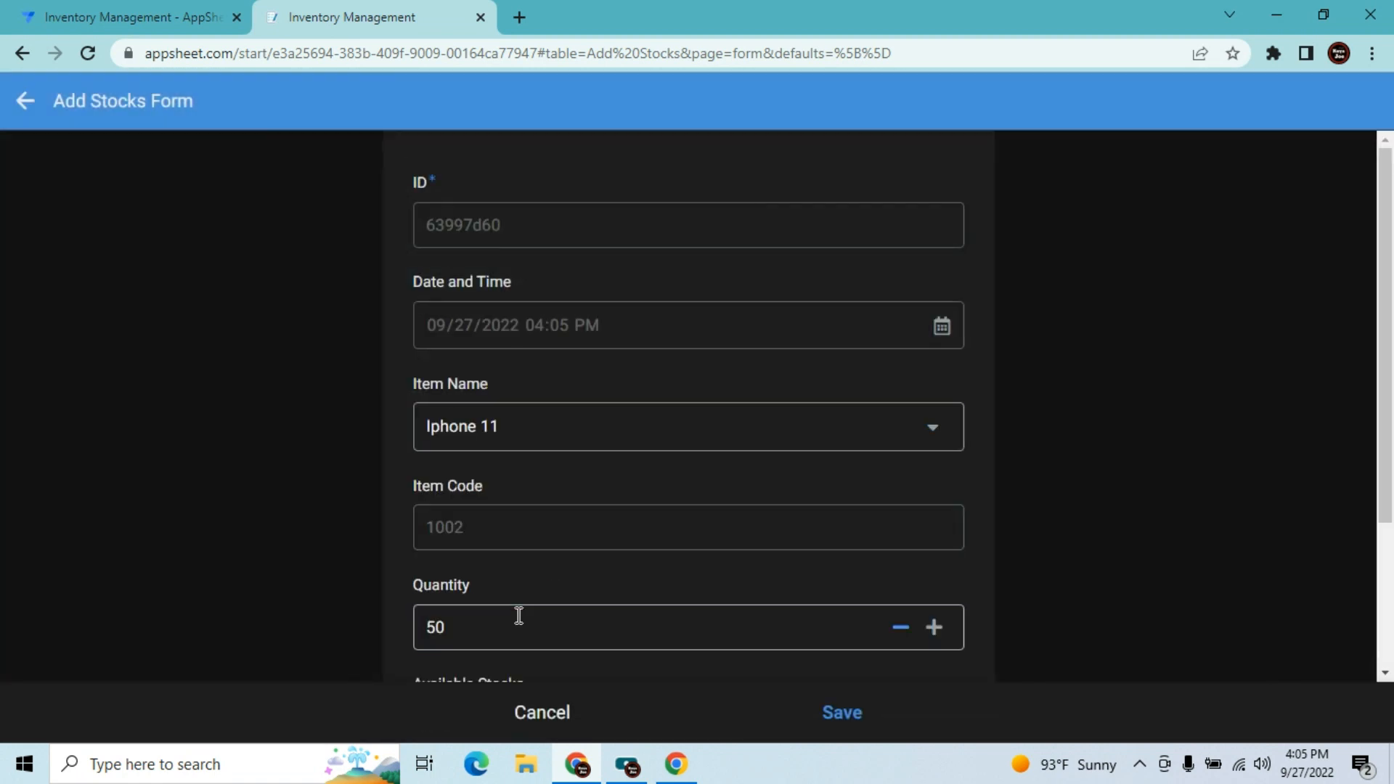
left_click(841, 713)
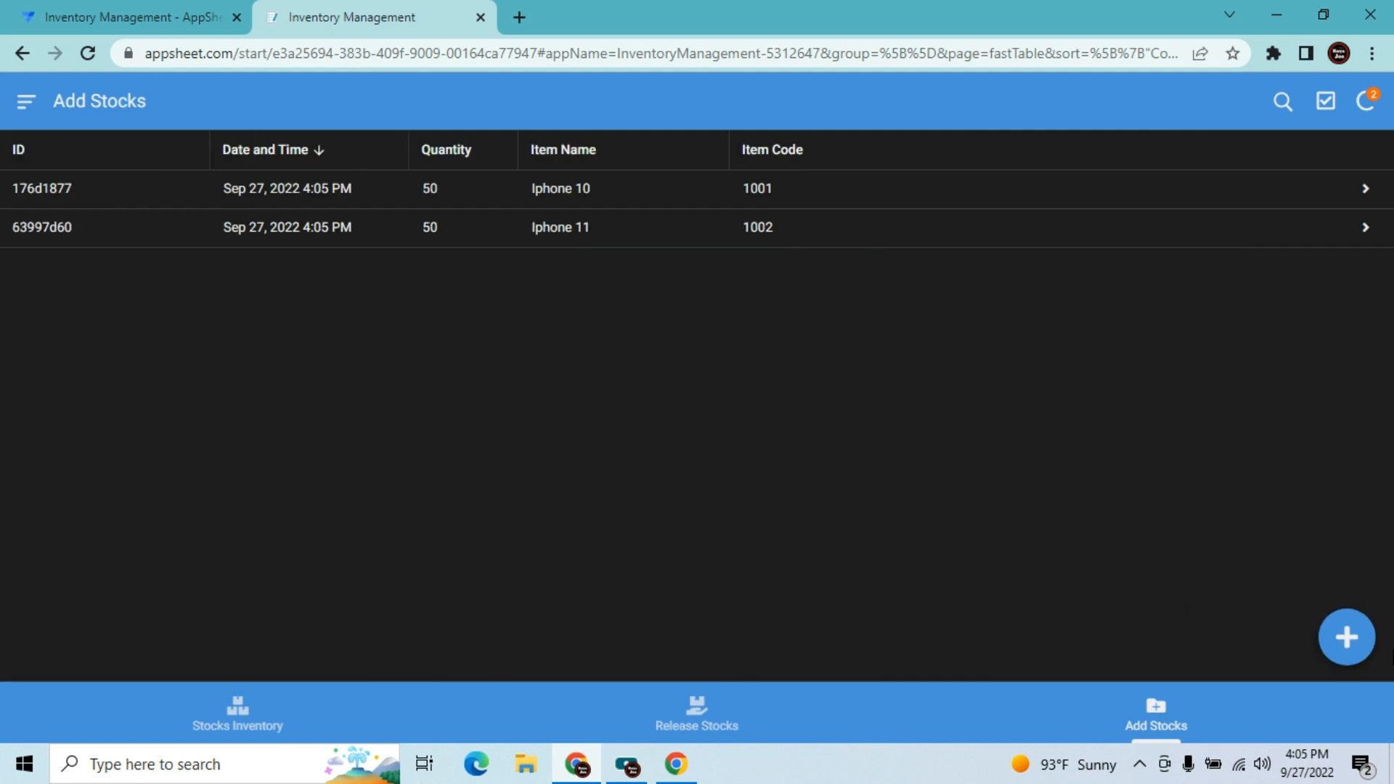
- Record and save an added stock entry for Iphone 12 with a quantity of 50
left_click(1350, 647)
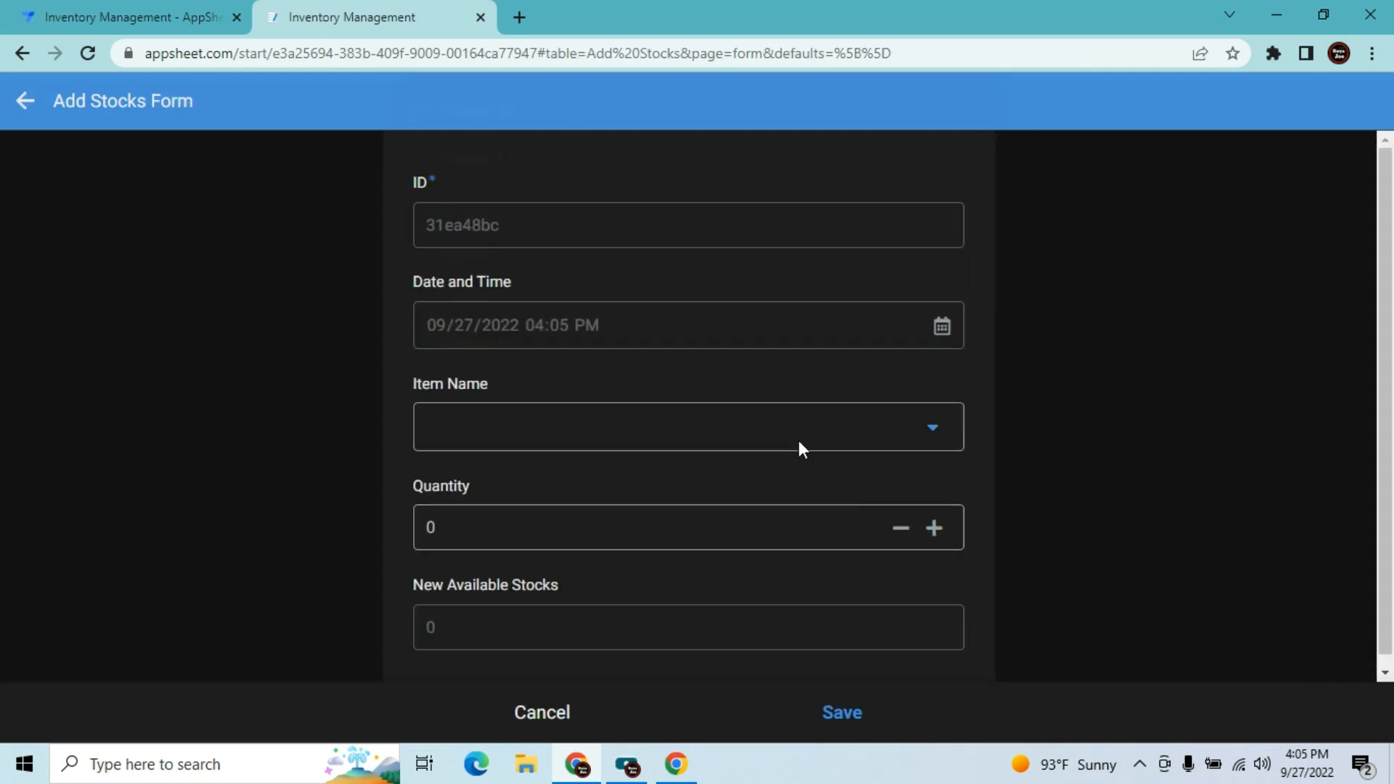
left_click(799, 444)
left_click(563, 283)
left_click(495, 610)
type("50")
left_click(836, 715)
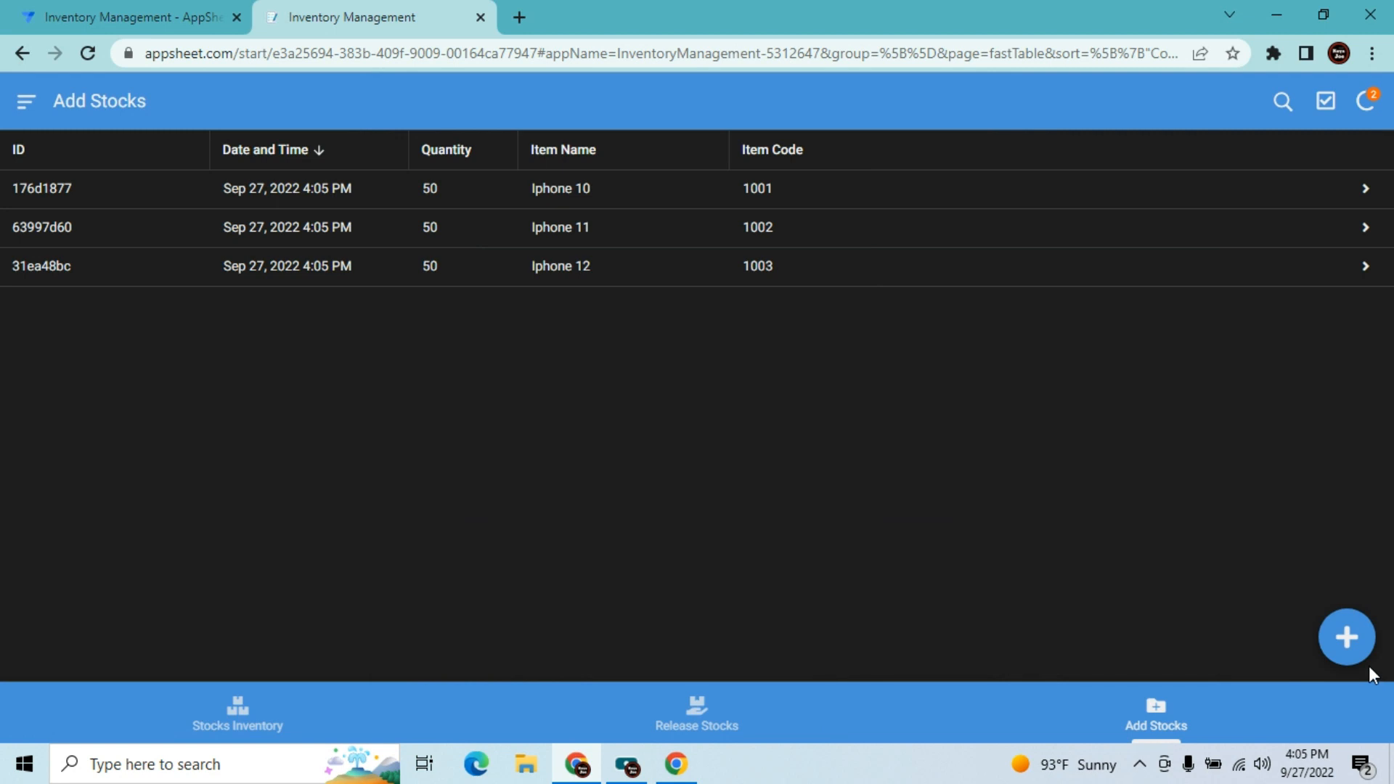
- Record and save an added stock entry for Iphone 13 with a quantity of 50
left_click(1352, 651)
left_click(881, 431)
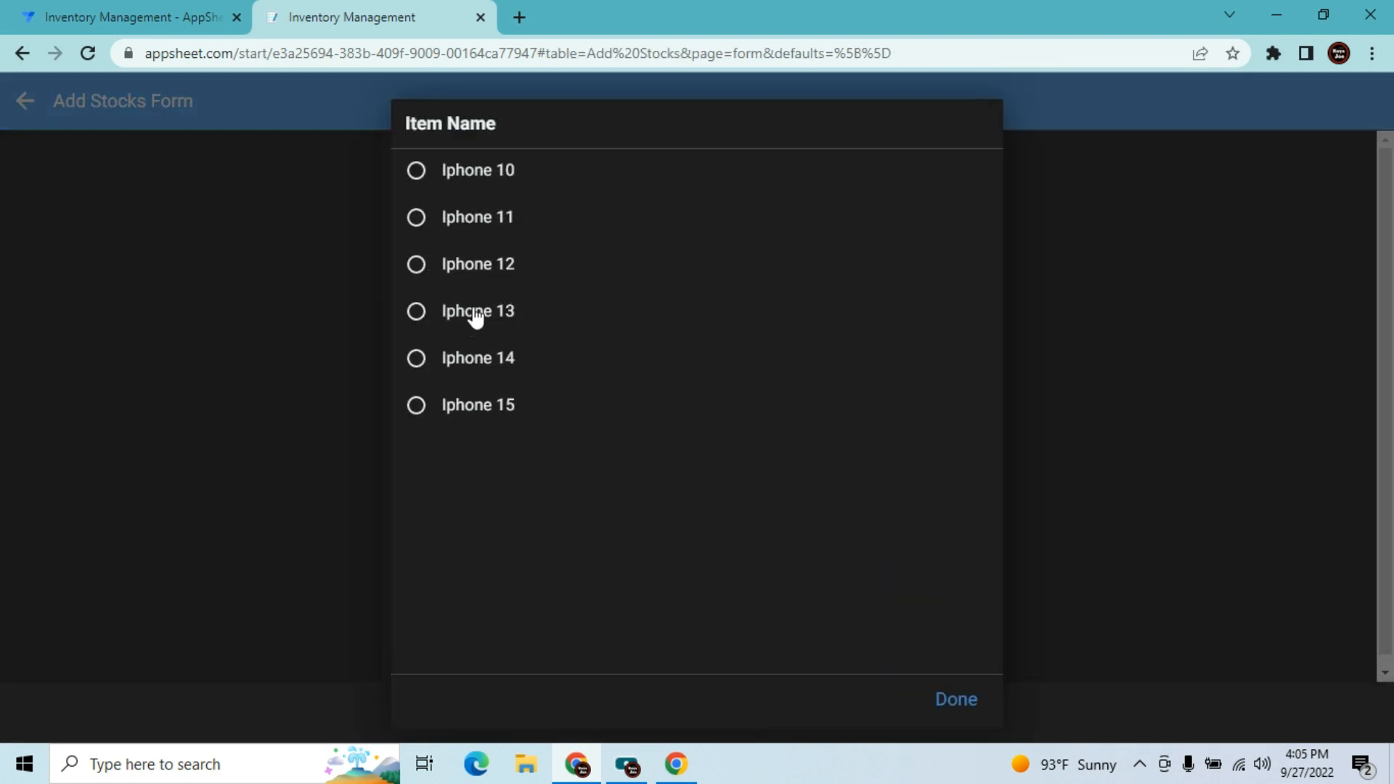
left_click(473, 314)
left_click(476, 622)
left_click(835, 715)
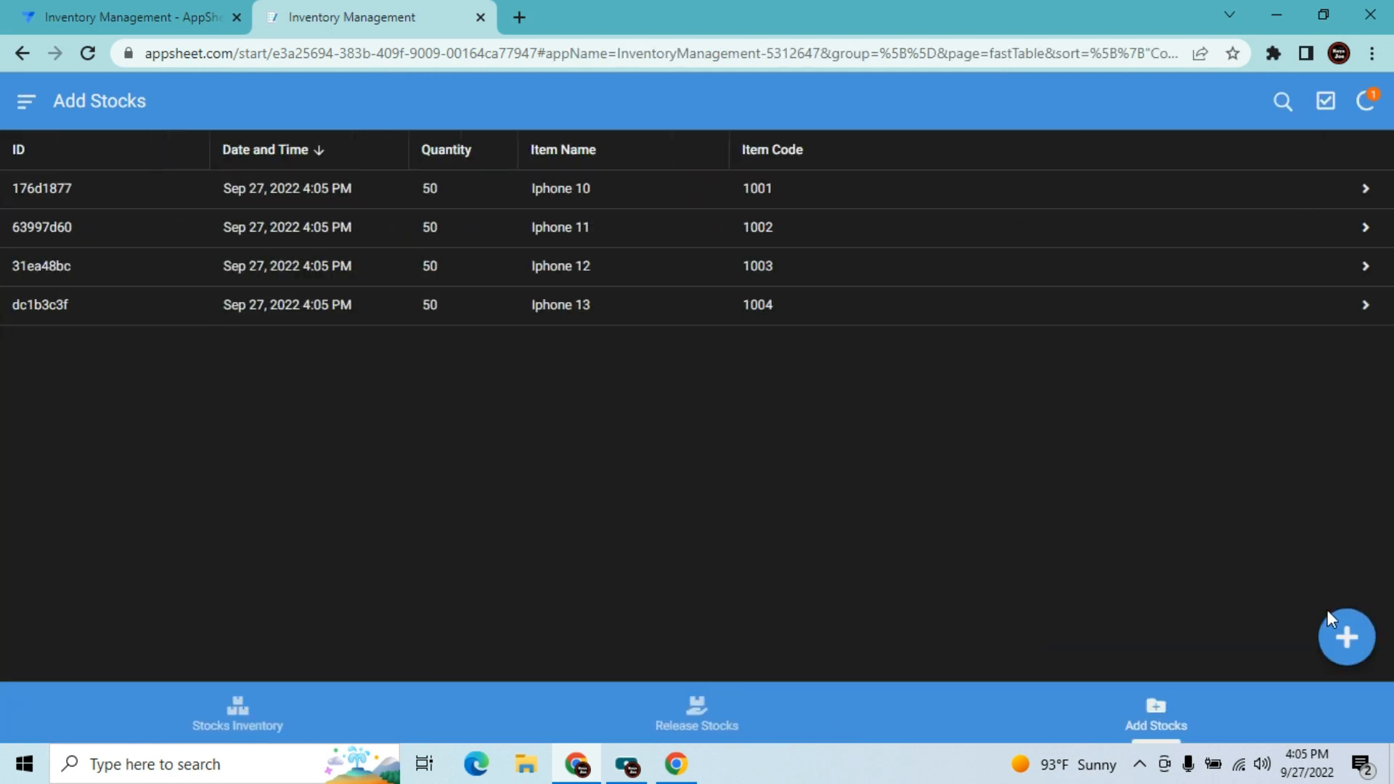
- Record and save an added stock entry for Iphone 14 with a quantity of 50
left_click(1354, 648)
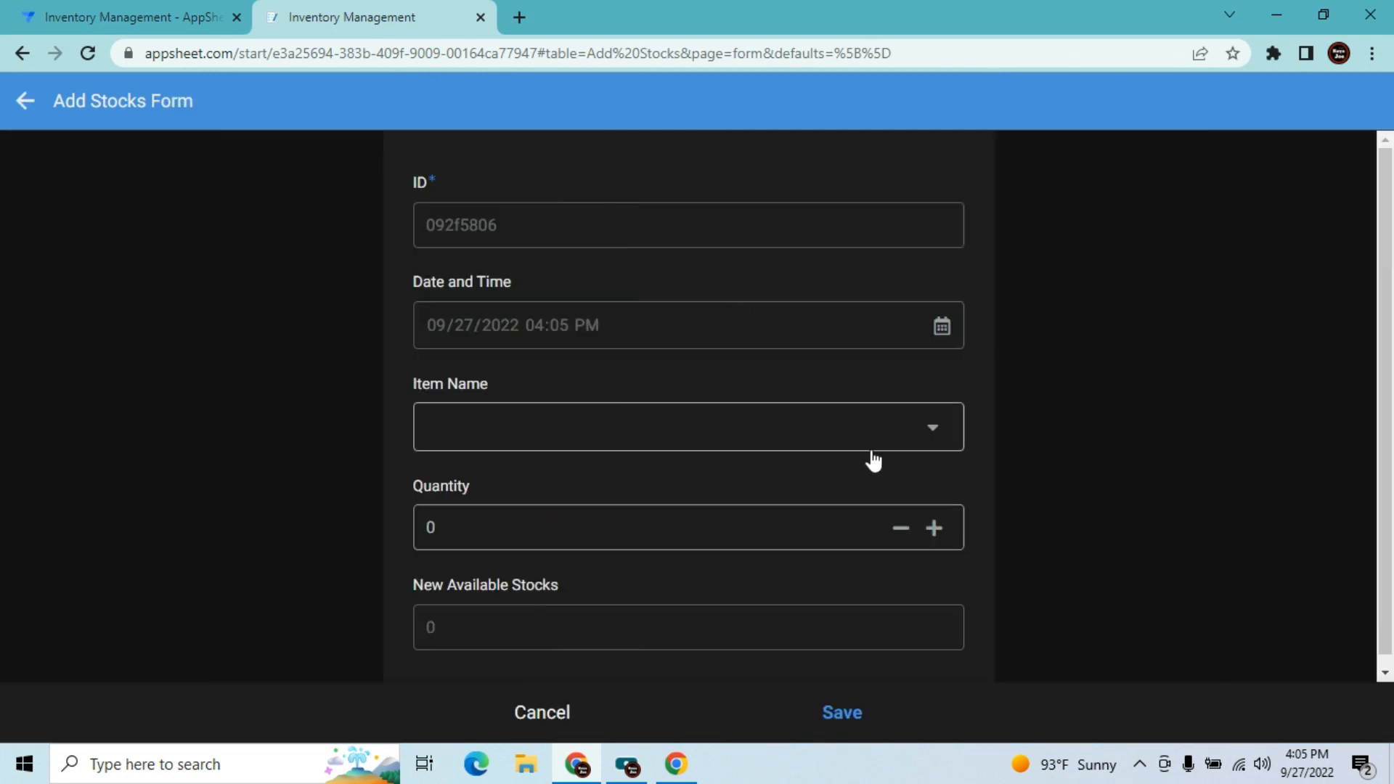
left_click(812, 436)
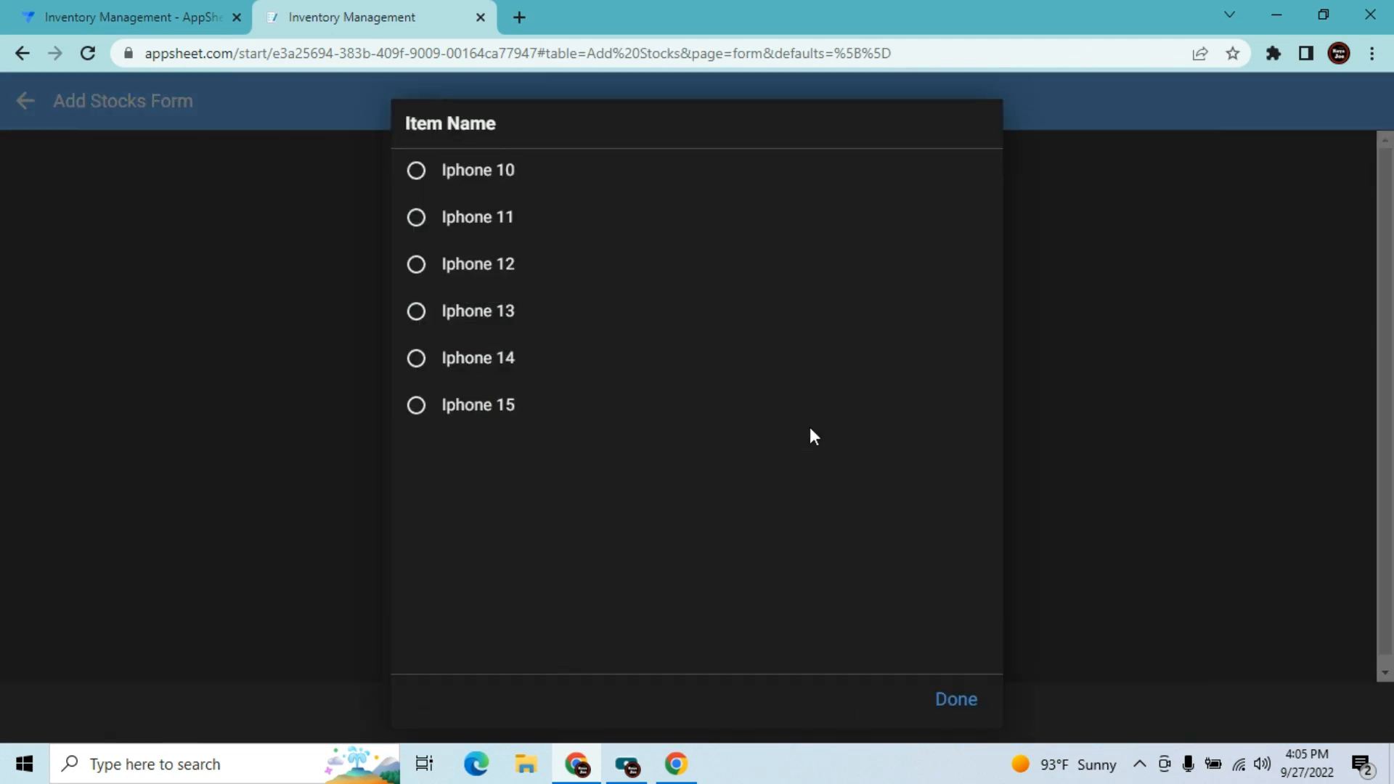
left_click(482, 358)
left_click(480, 614)
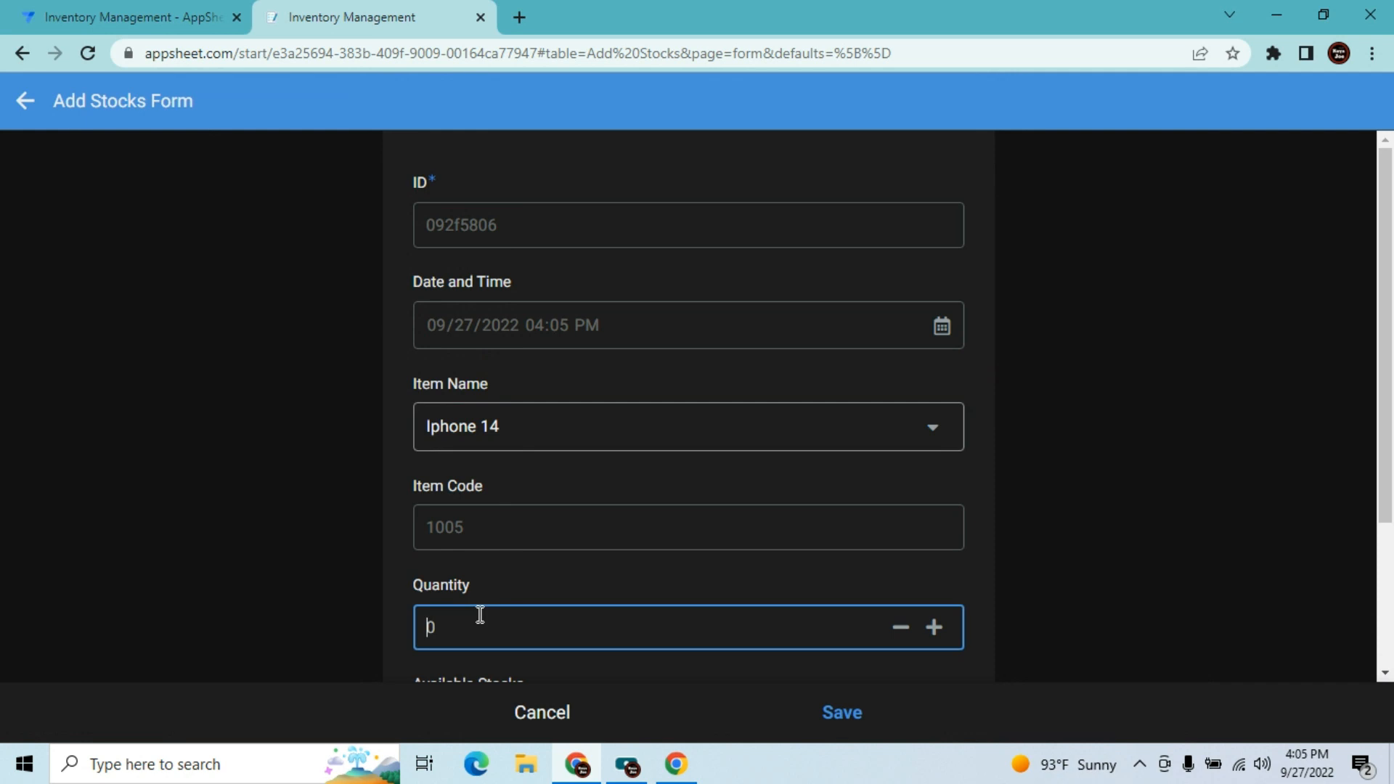
left_click(839, 715)
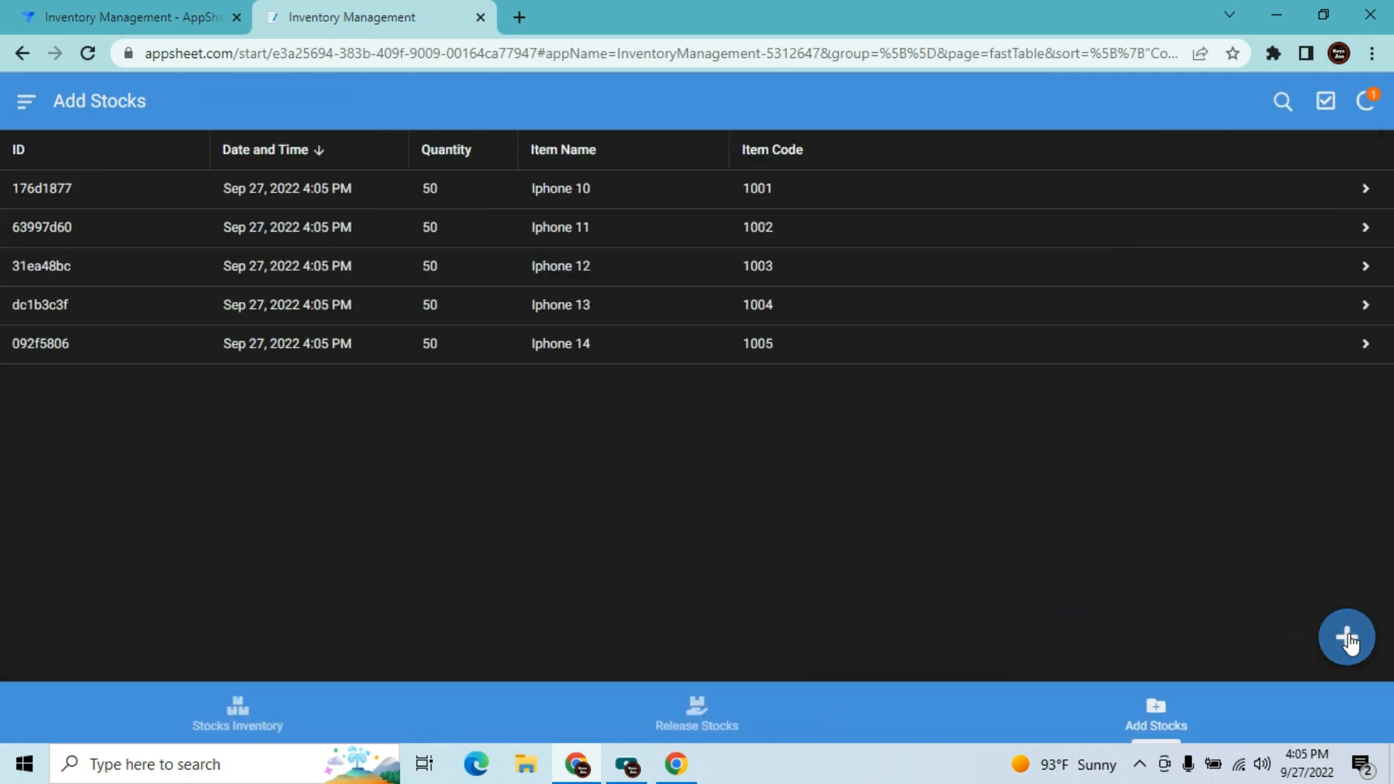
- Record and save an added stock entry for Iphone 15 with a quantity of 50
left_click(1348, 637)
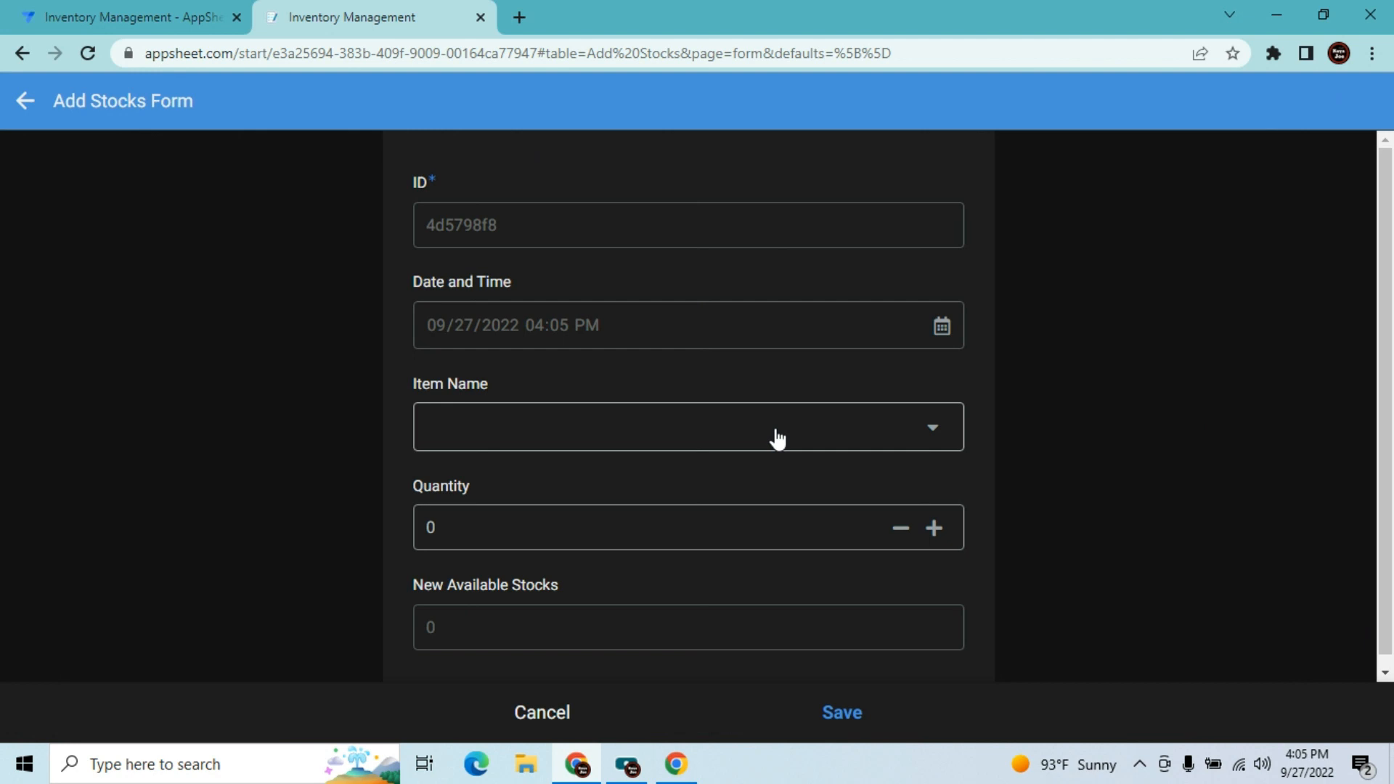
left_click(776, 433)
left_click(526, 415)
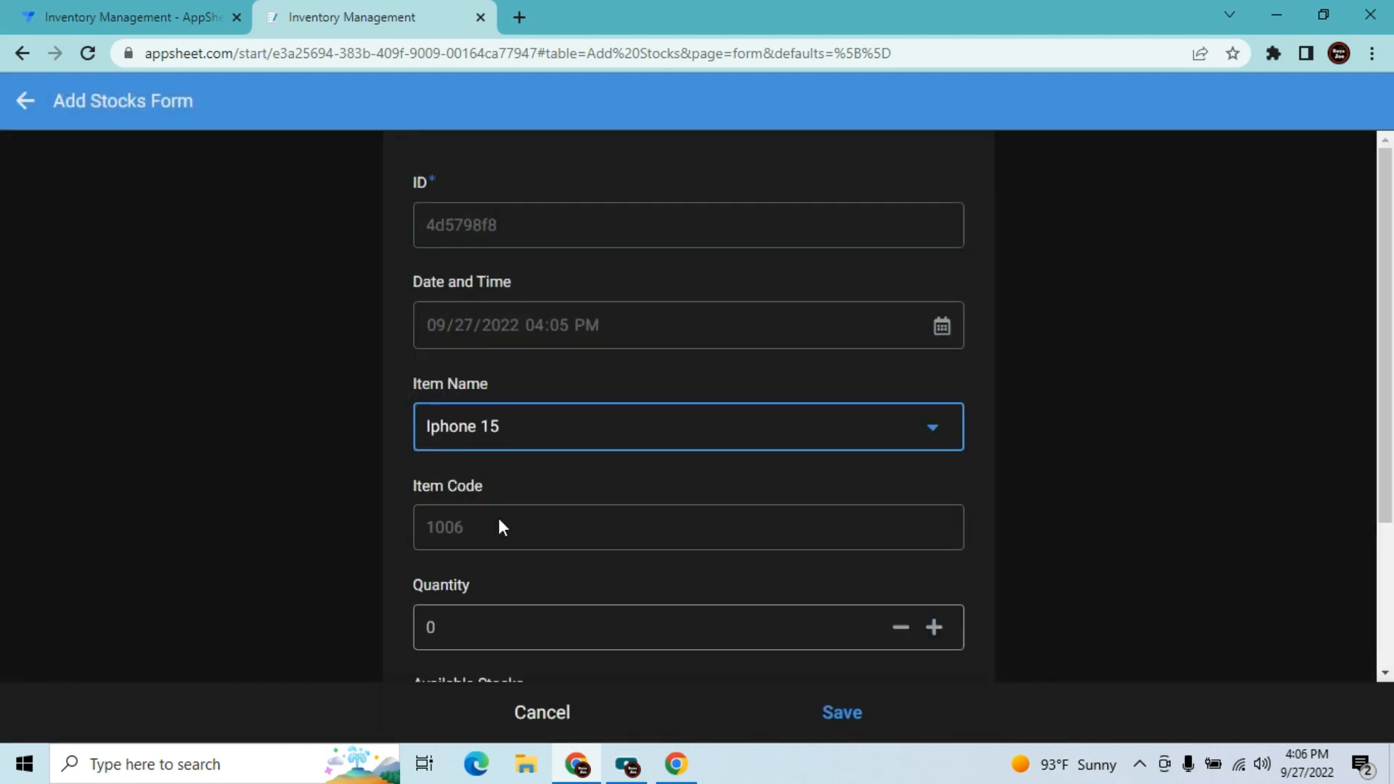
left_click(470, 612)
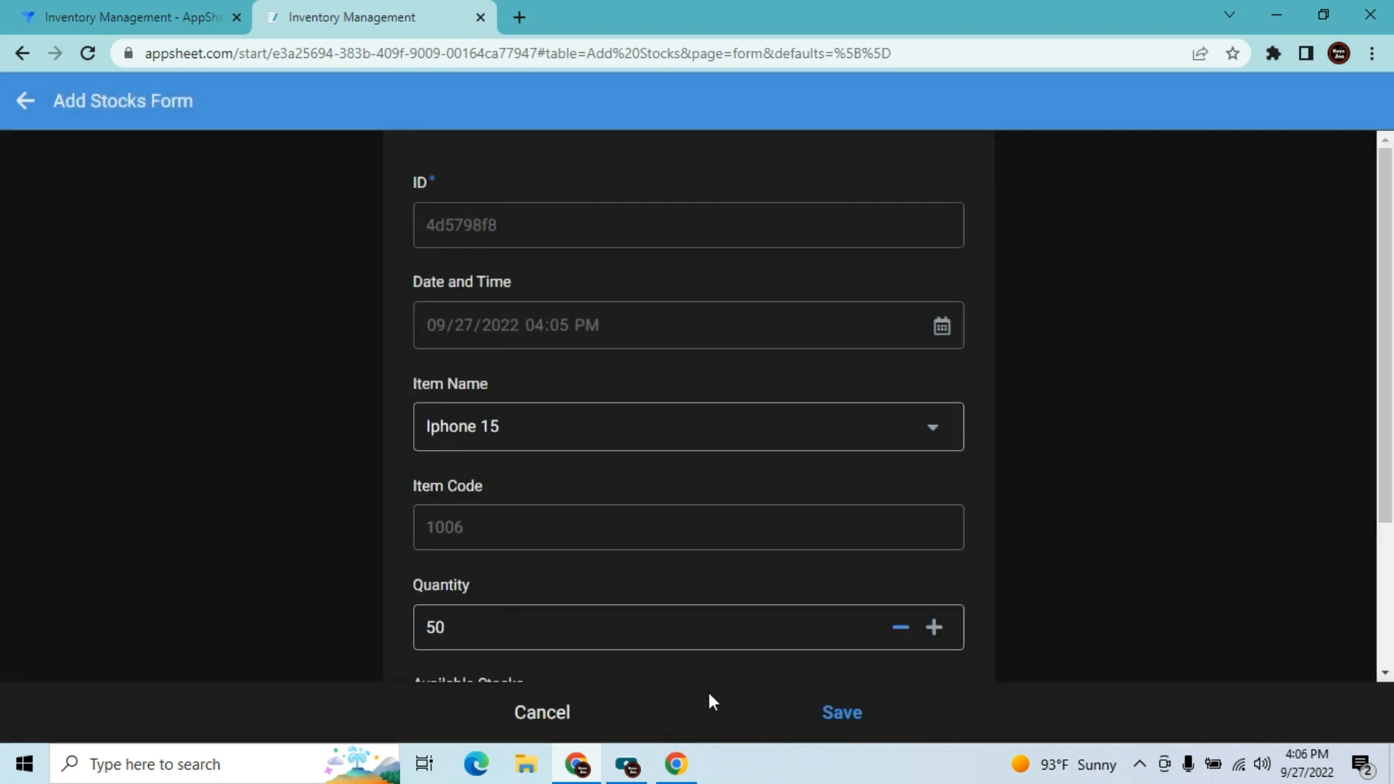
left_click(828, 714)
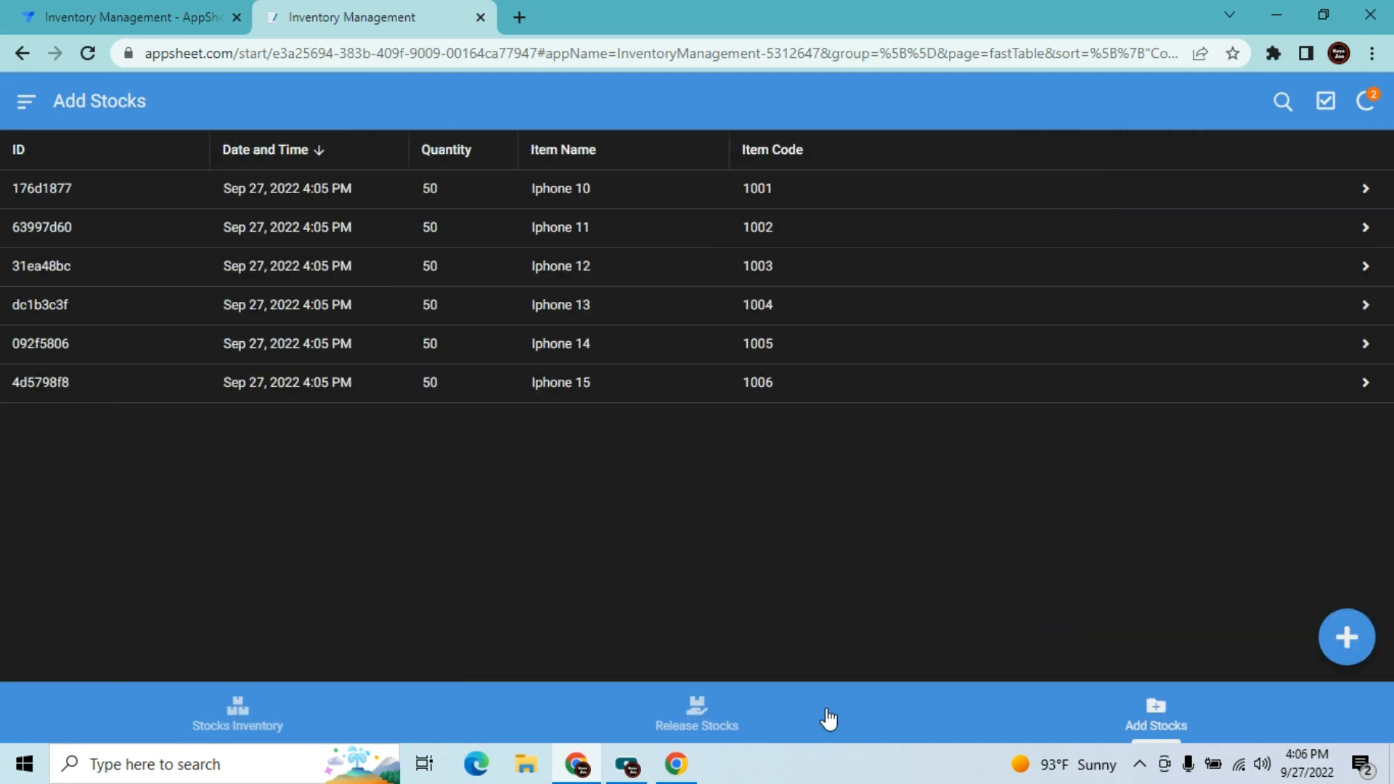
- Compare the available stocks in the inventory with the added stock entries, including the Iphone 15 entry's details
left_click(243, 716)
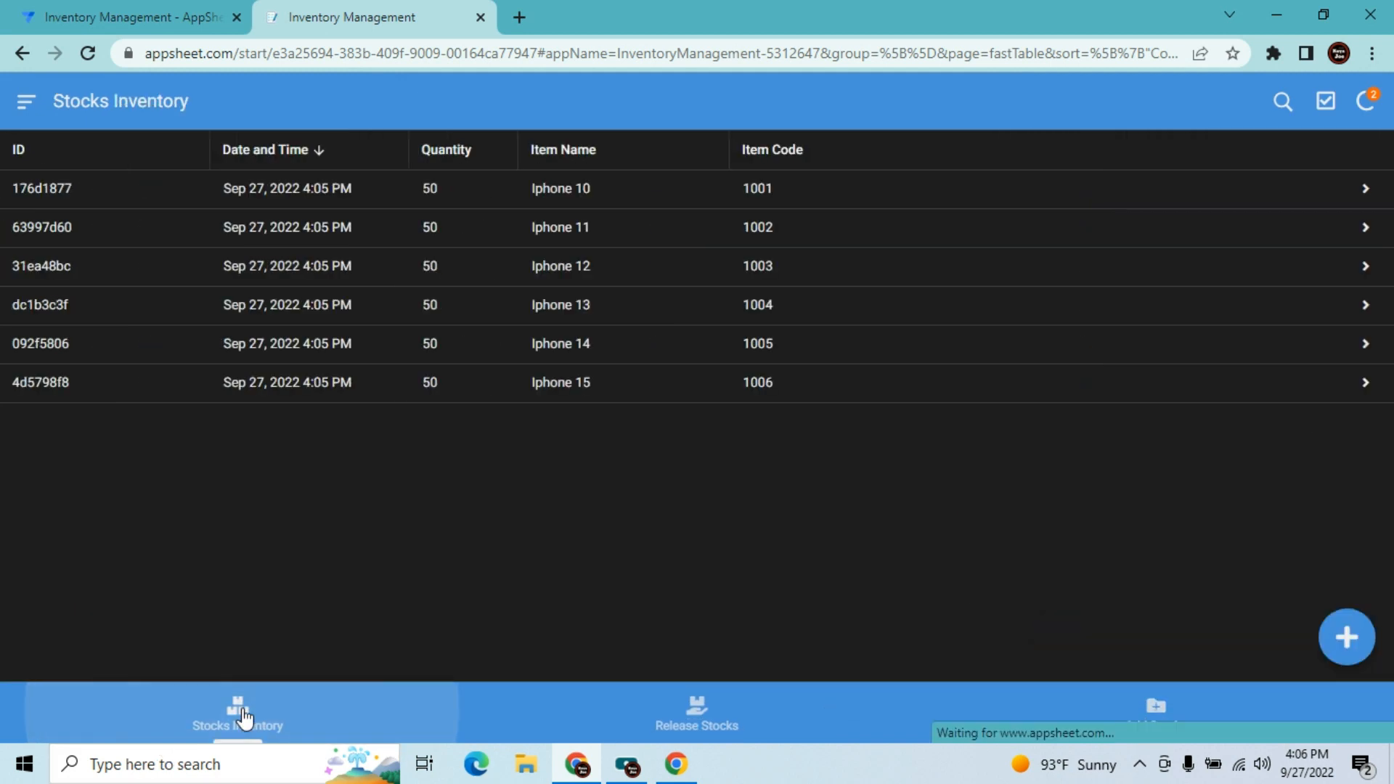
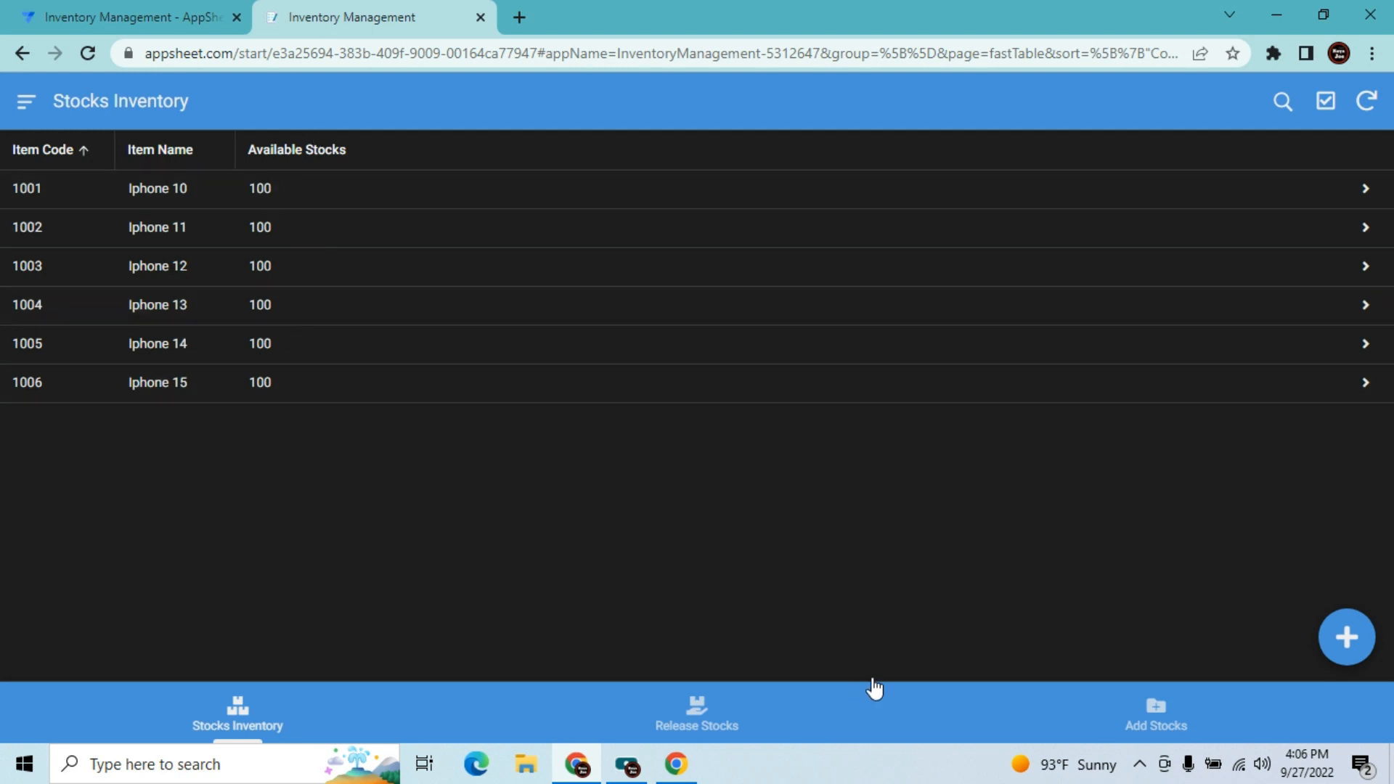
left_click(1184, 723)
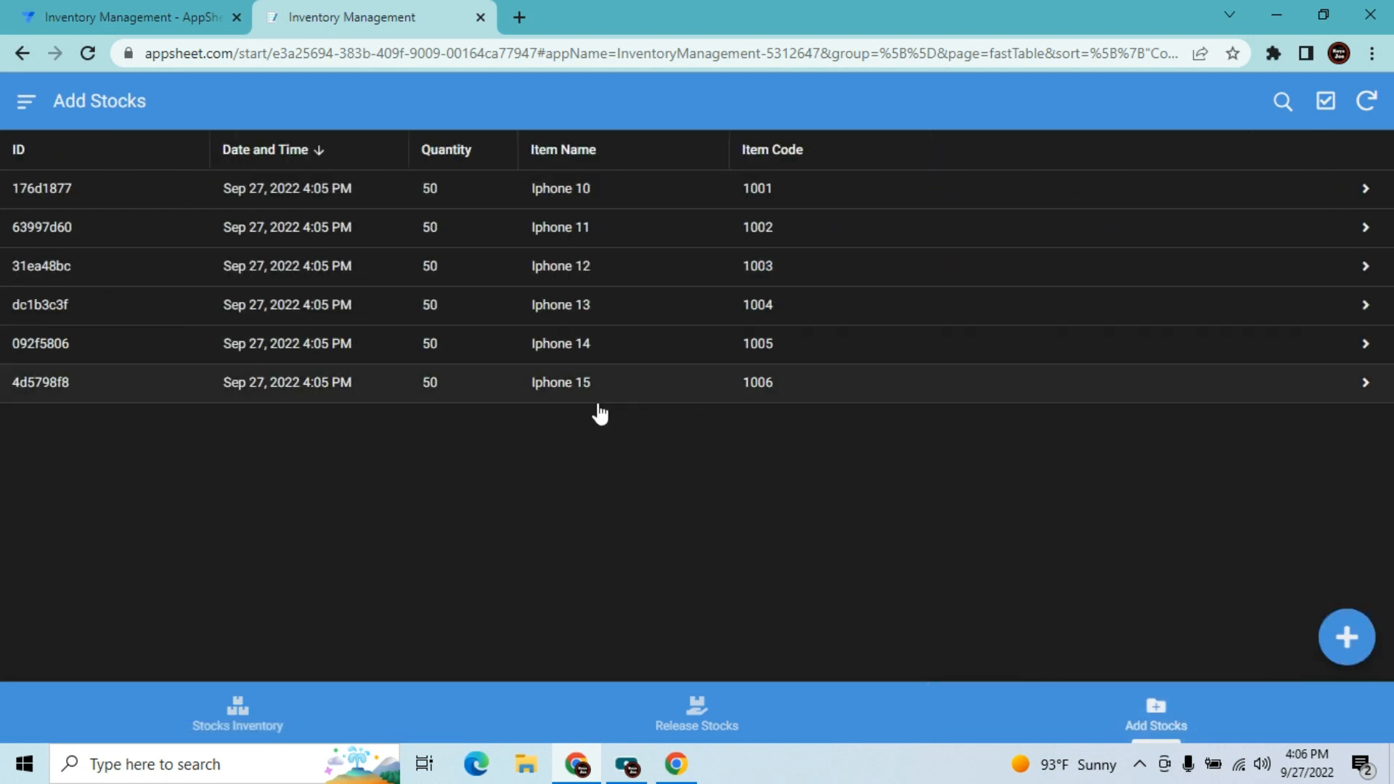
left_click(634, 391)
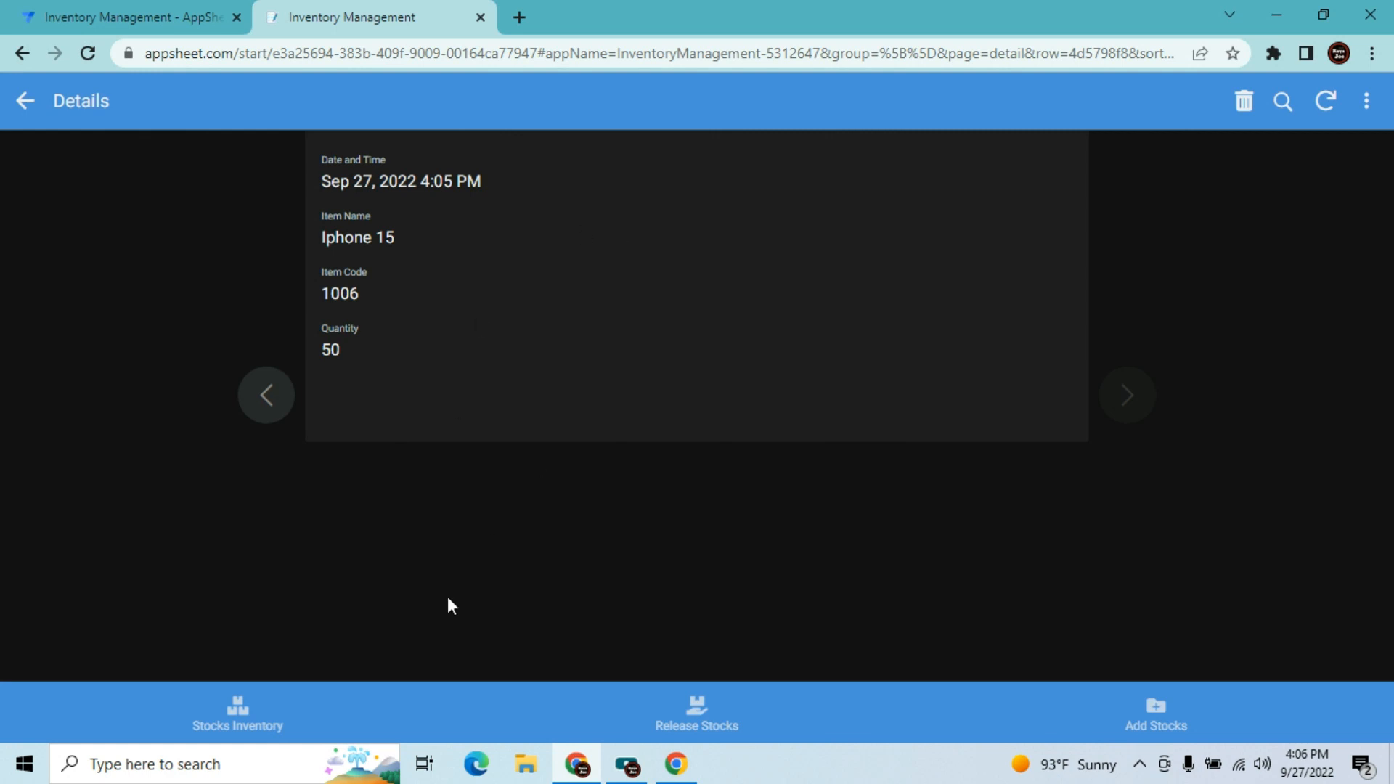
left_click(237, 719)
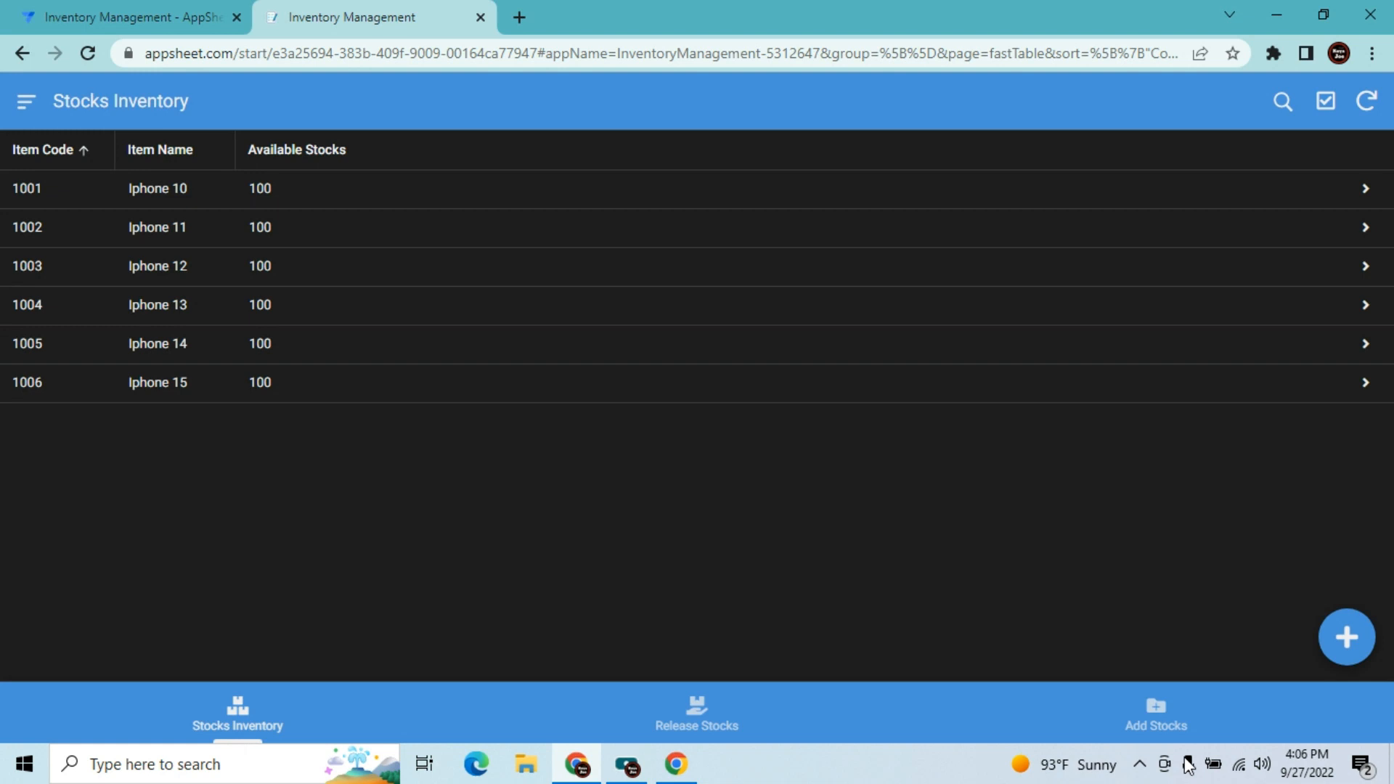
- Delete the Iphone 15 entry from the added stocks and return to the stocks inventory to check its available stocks
left_click(1167, 705)
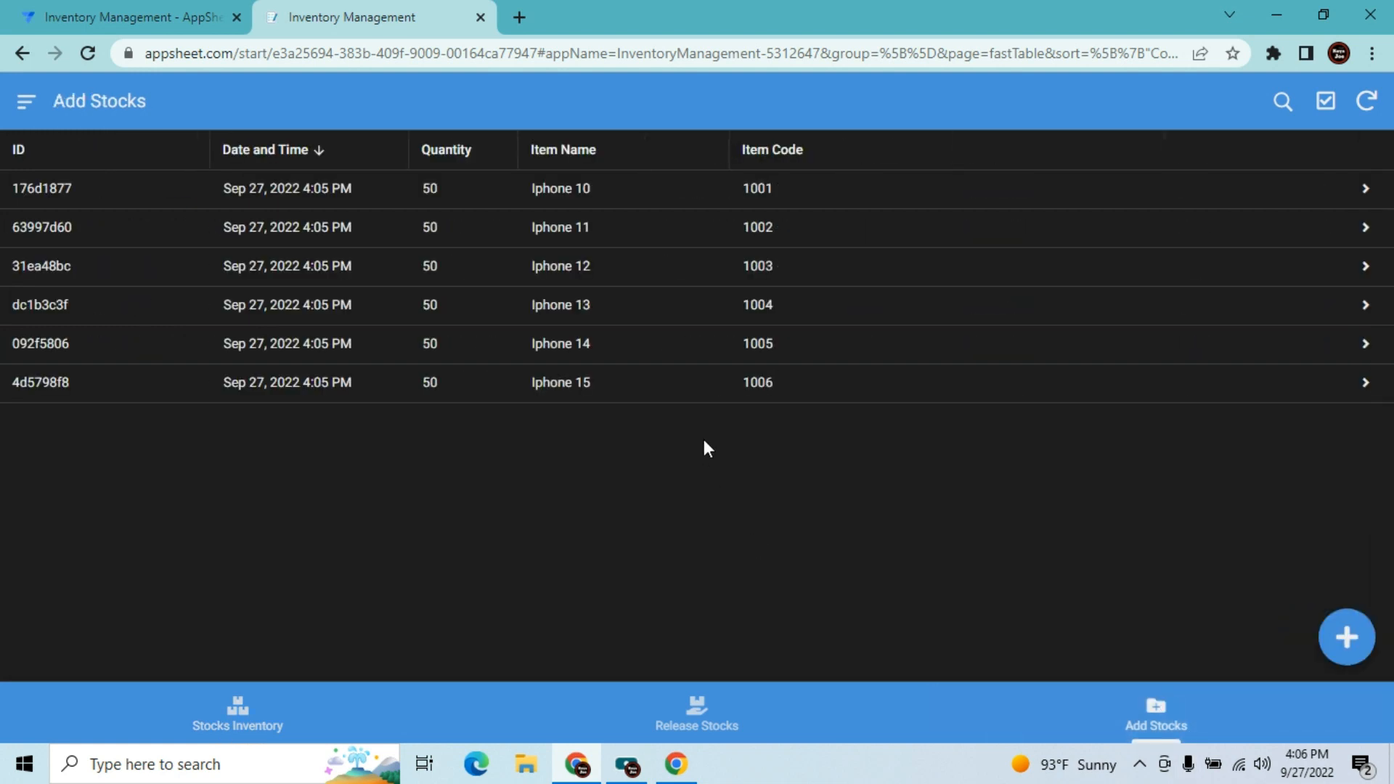
left_click(700, 389)
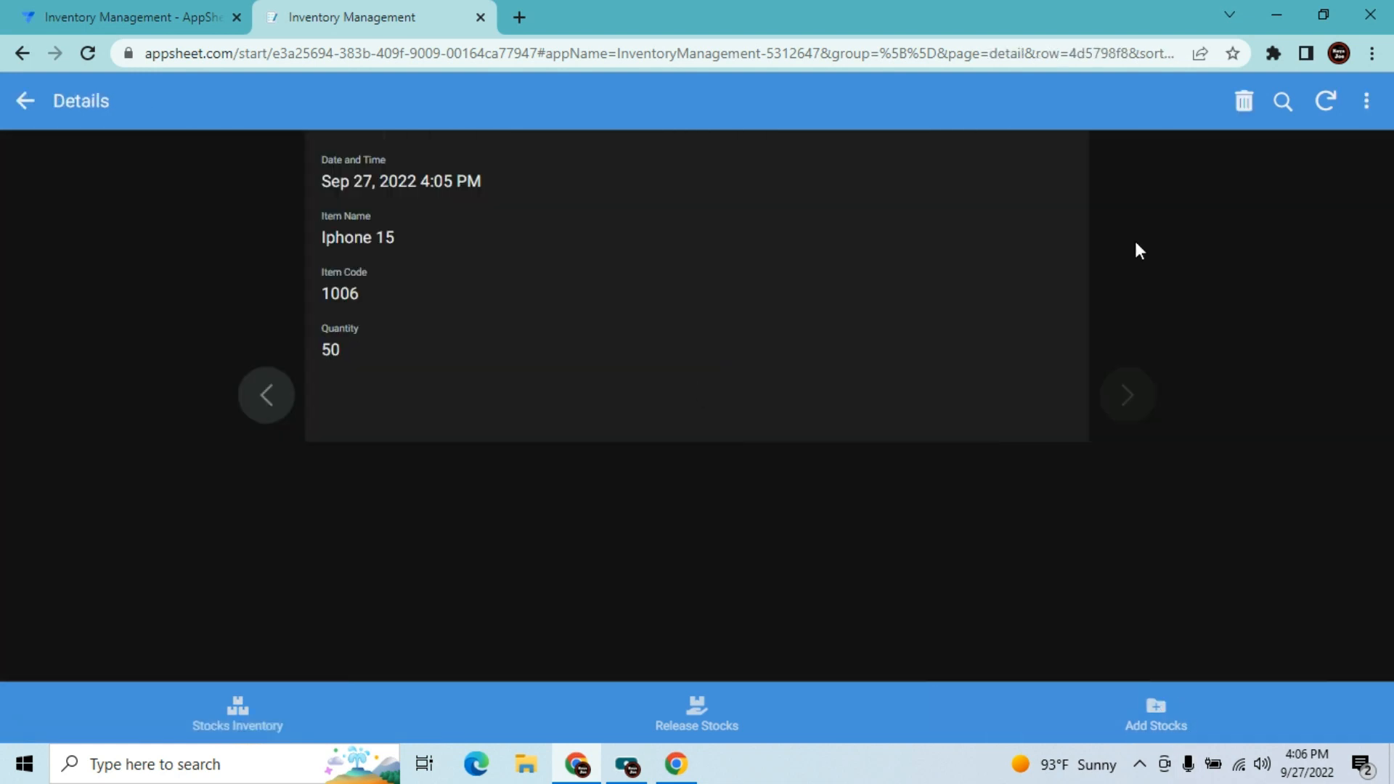
left_click(1243, 103)
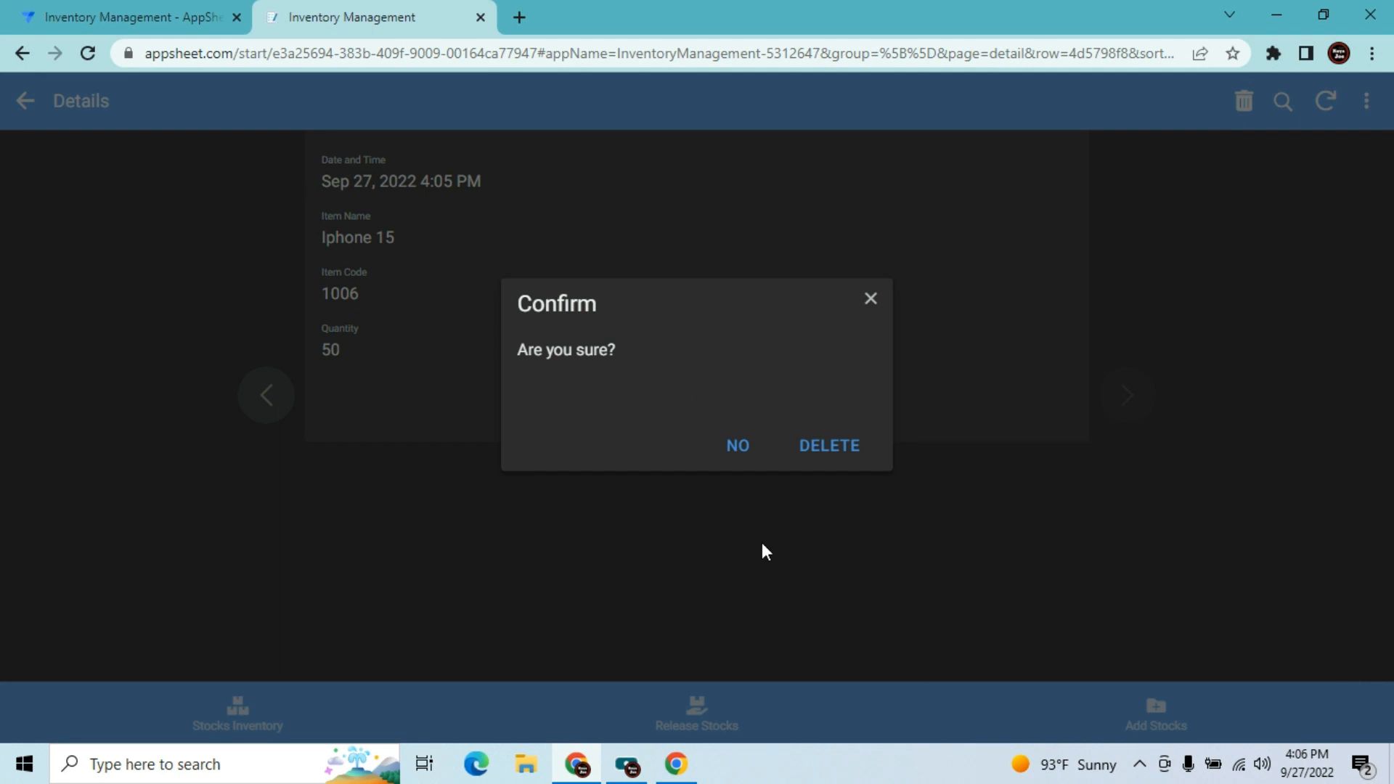
left_click(825, 447)
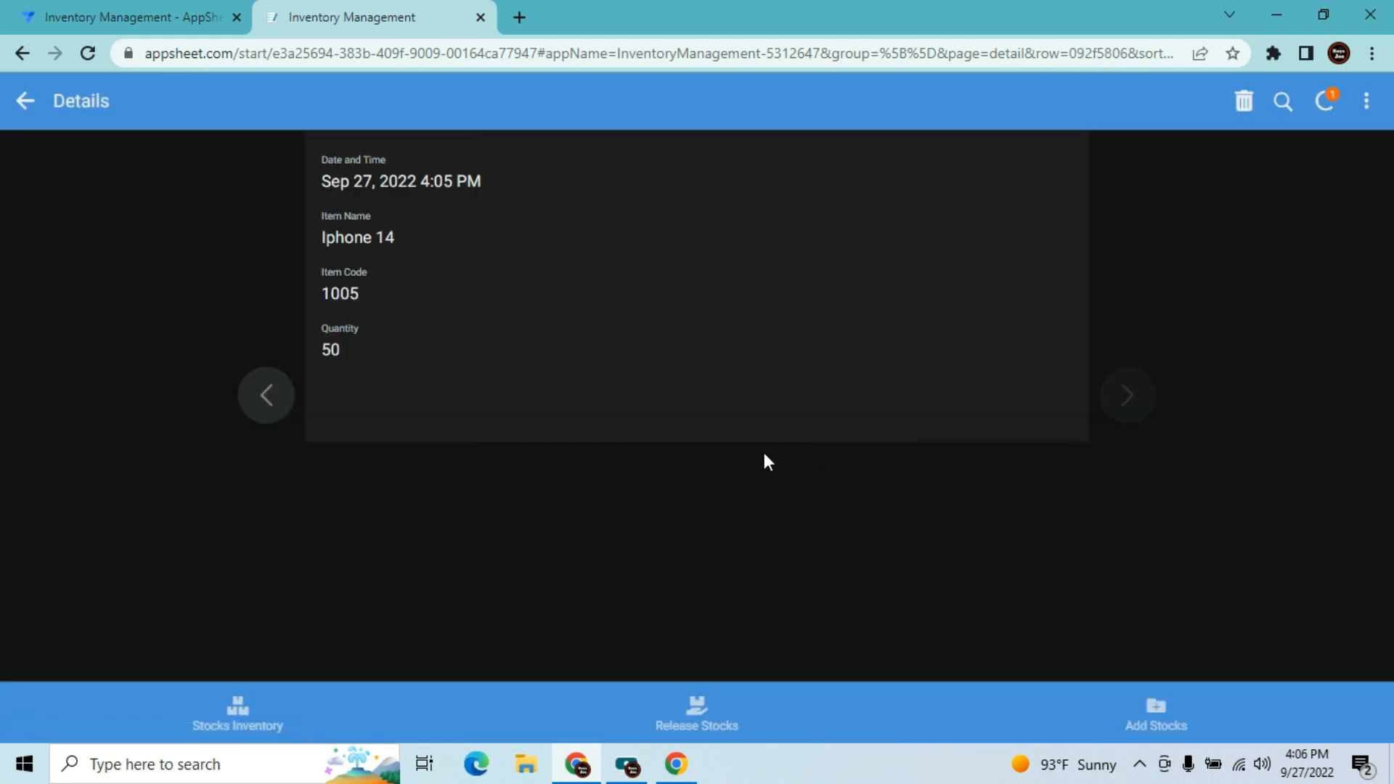
left_click(234, 715)
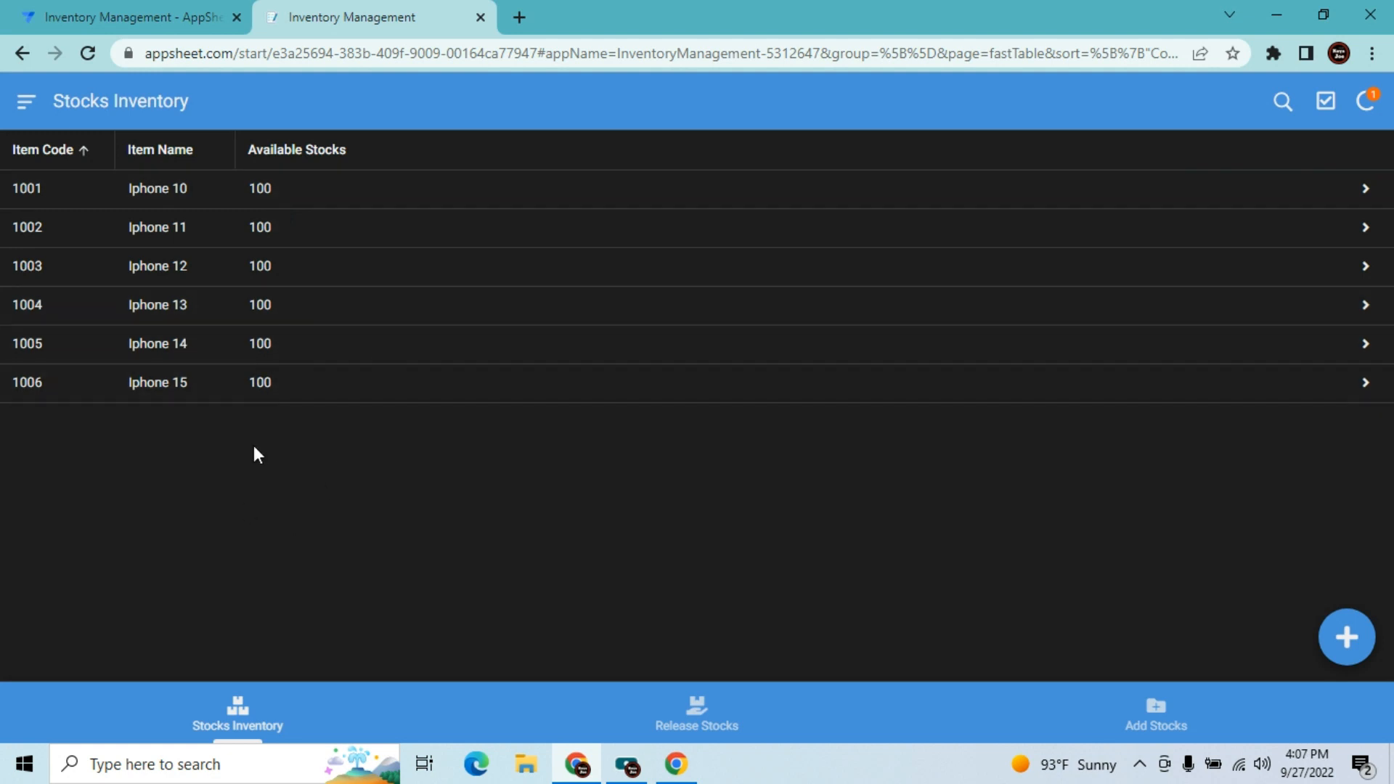
- Sync the app and delete all the remaining added stock entries, Iphone 10 through Iphone 14
left_click(1376, 103)
left_click(1135, 726)
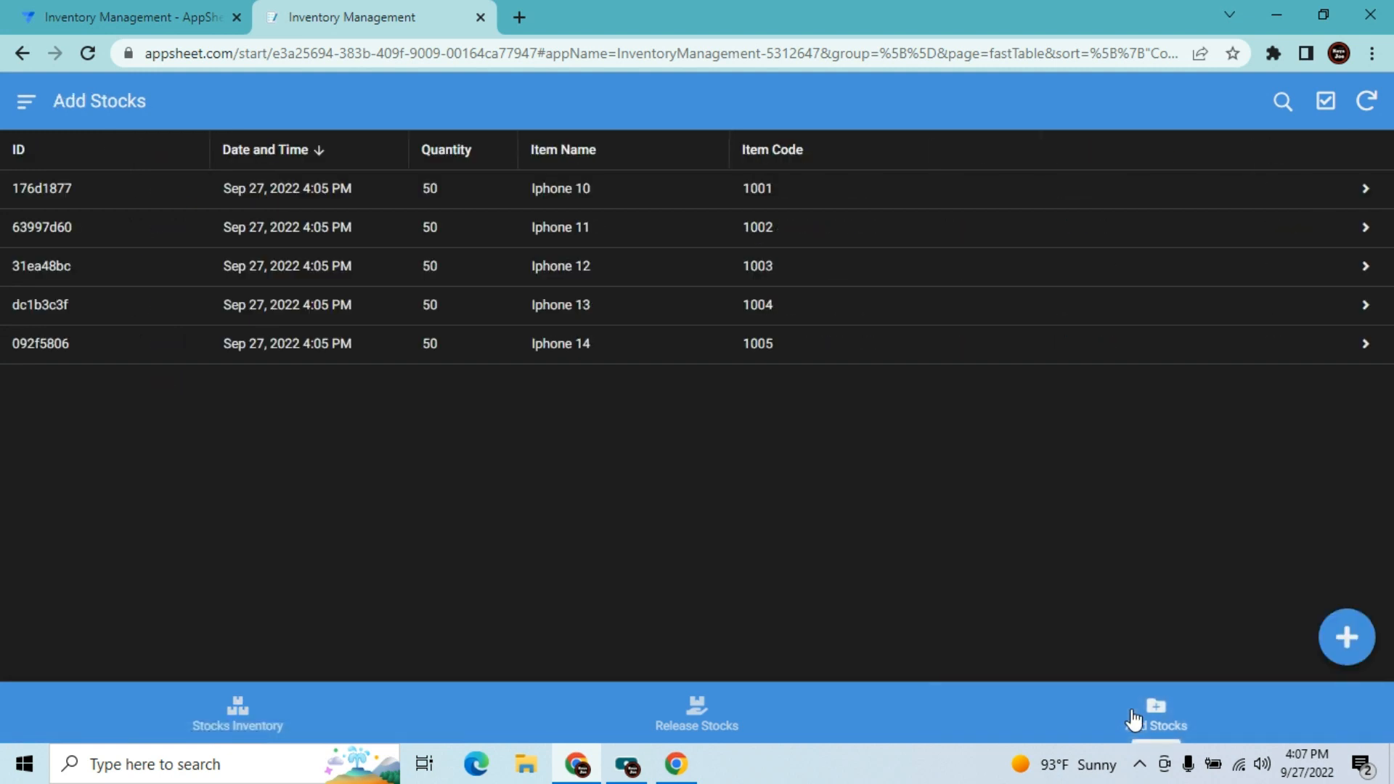
left_click(1325, 101)
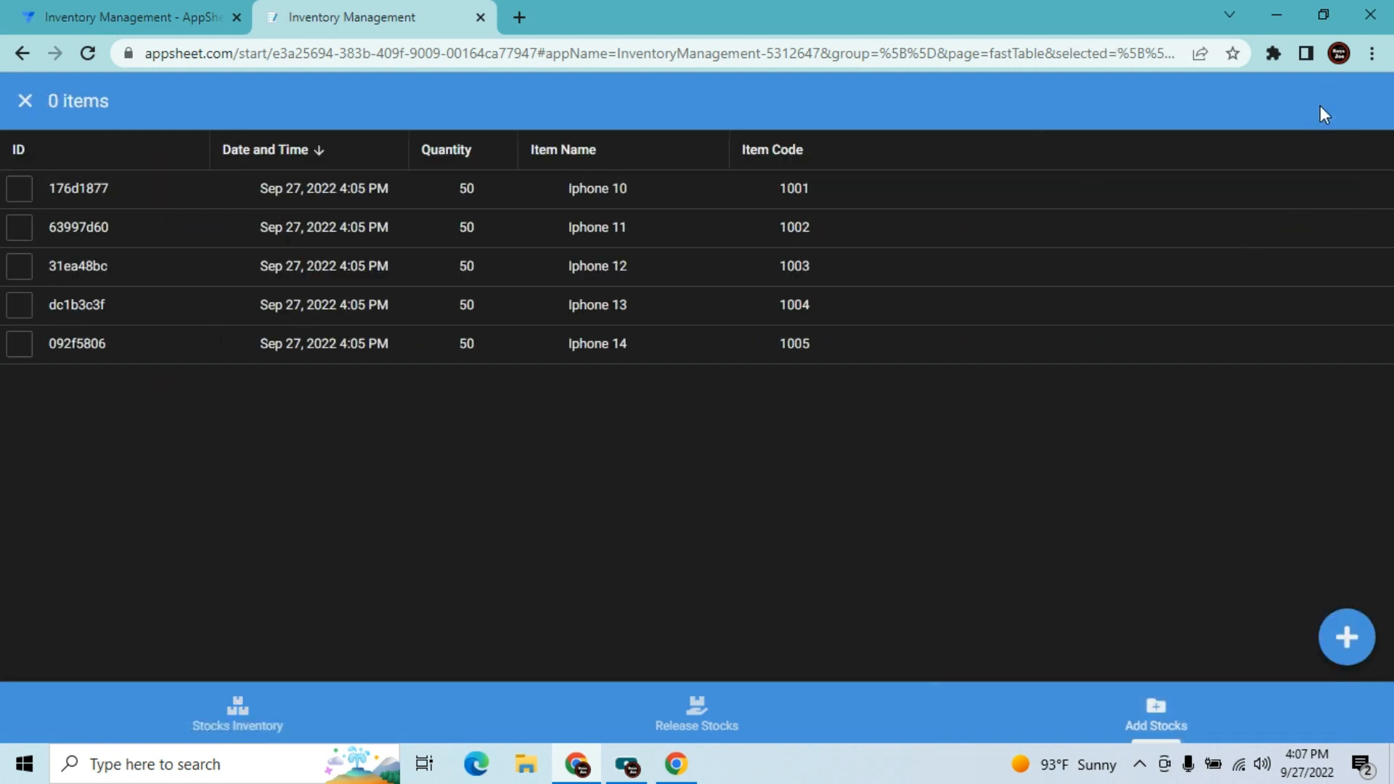
left_click(21, 193)
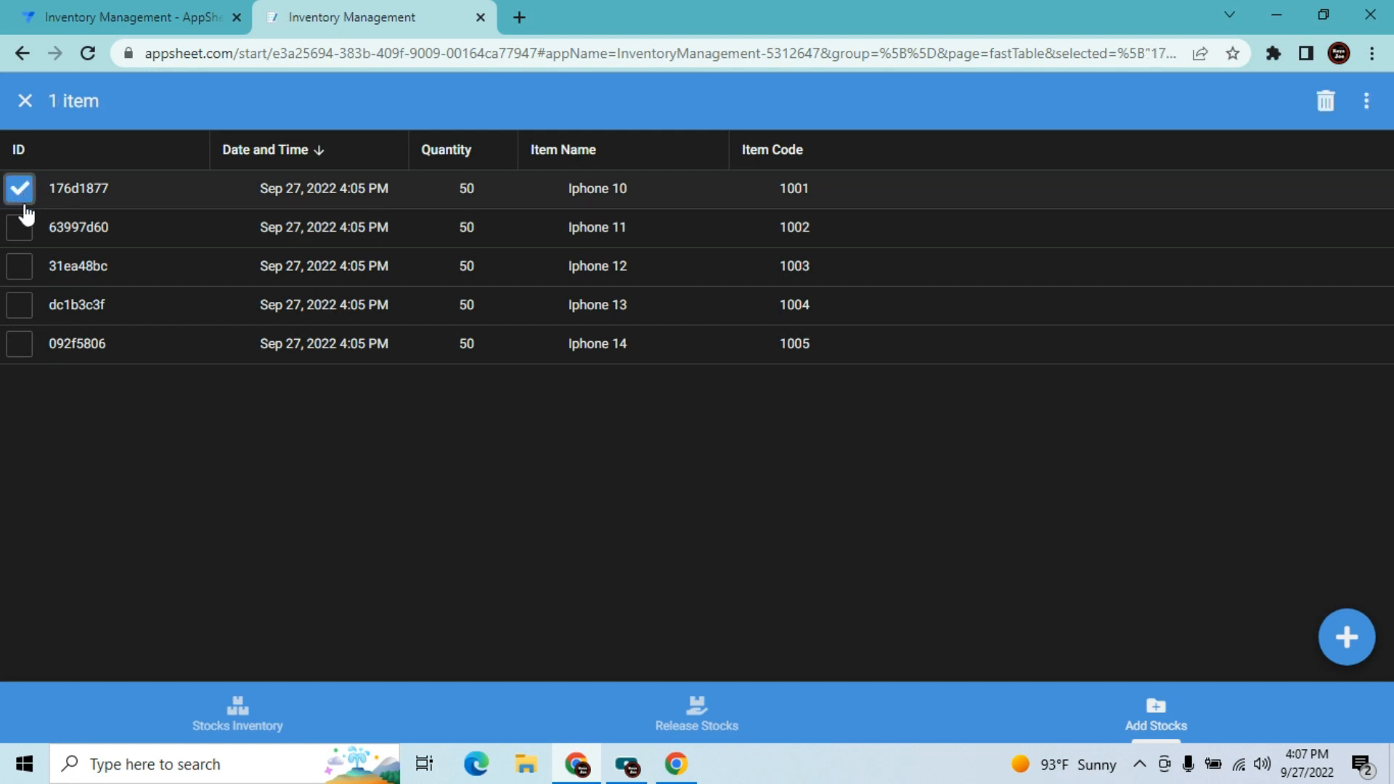
left_click(22, 229)
left_click(25, 267)
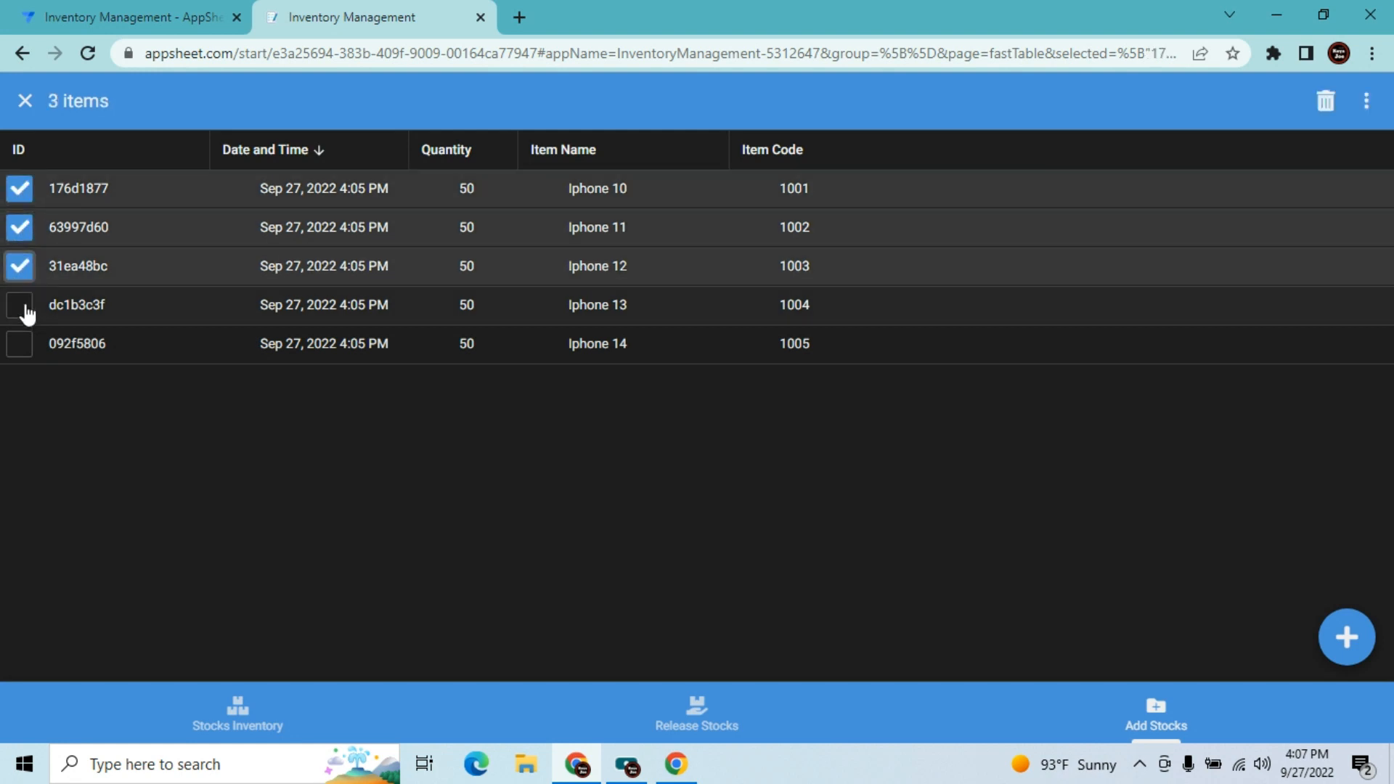
left_click(21, 305)
left_click(20, 348)
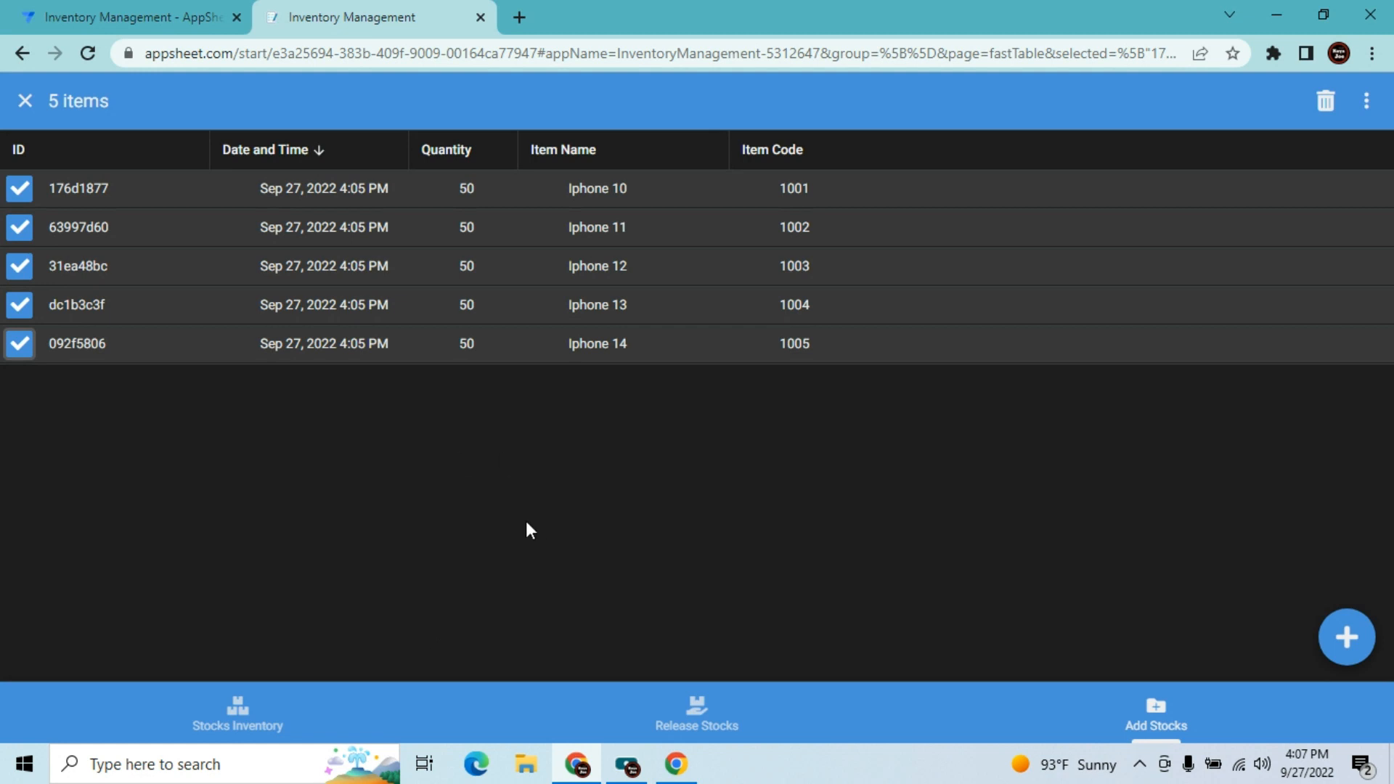
left_click(1326, 103)
left_click(852, 440)
- Check the available stocks in the inventory and the list of released stocks
left_click(250, 713)
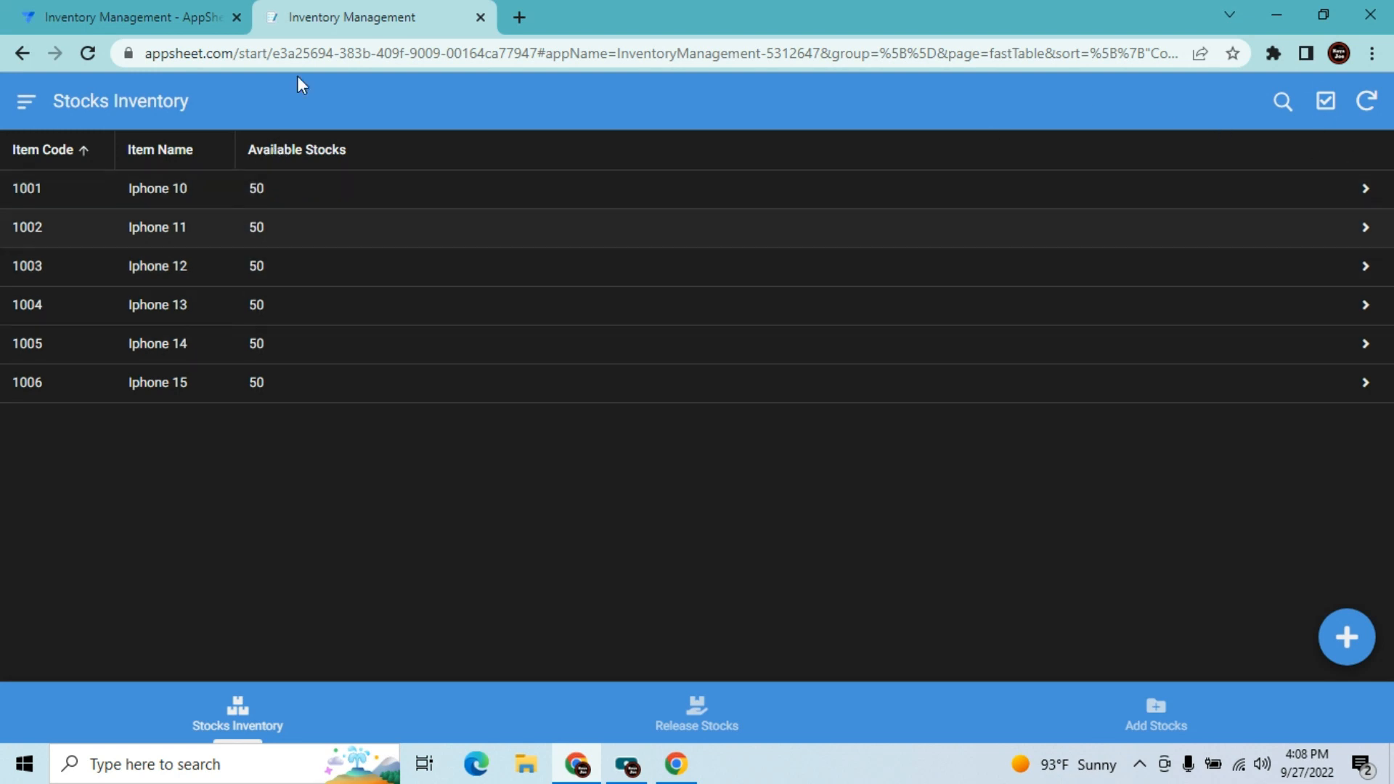
left_click(699, 728)
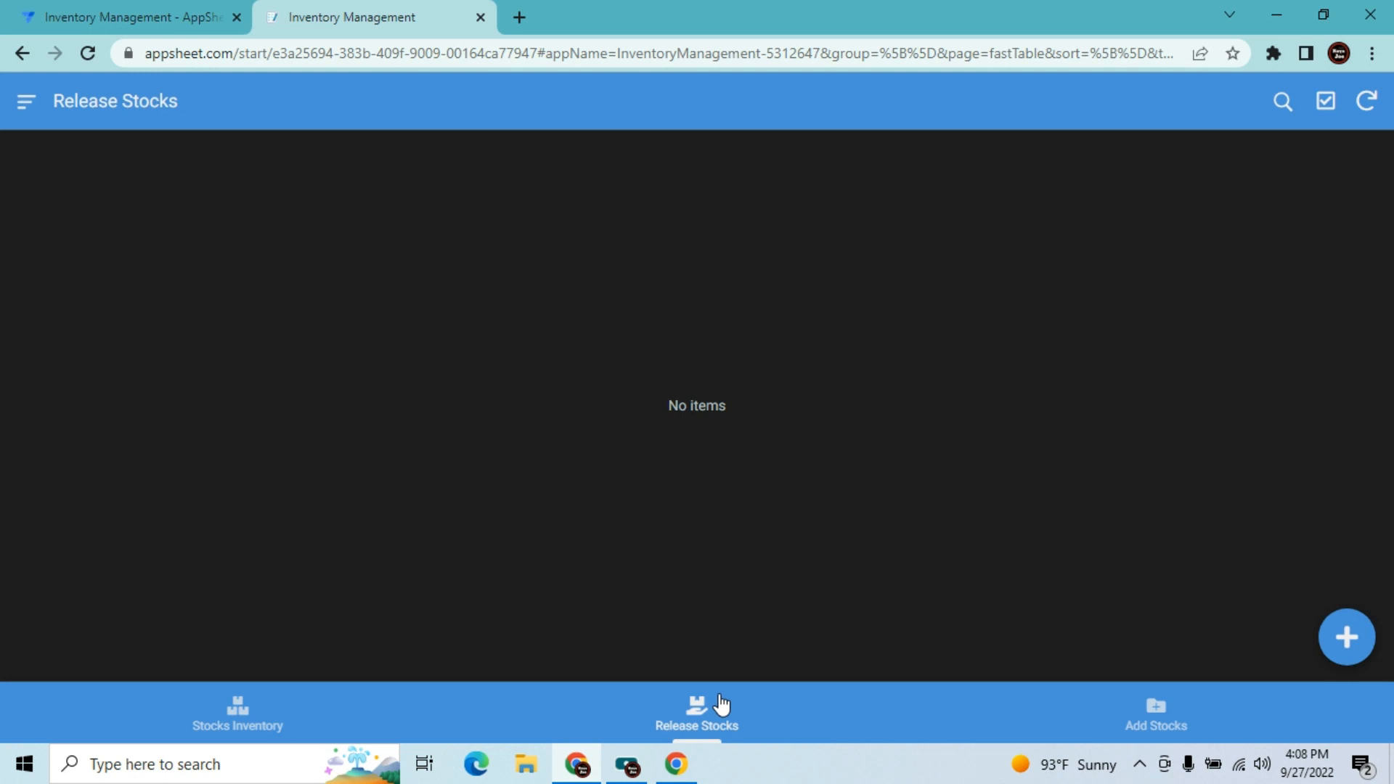
left_click(703, 715)
left_click(249, 721)
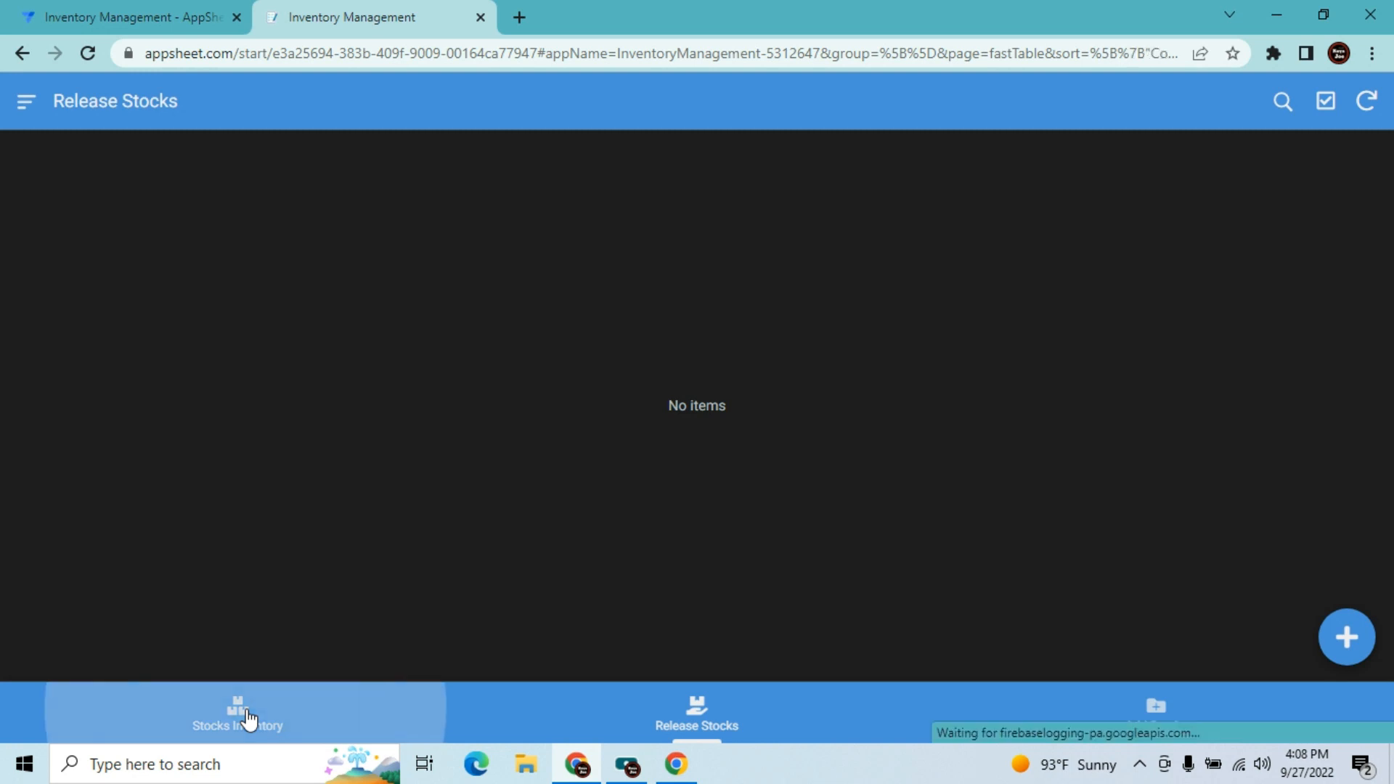
left_click(690, 724)
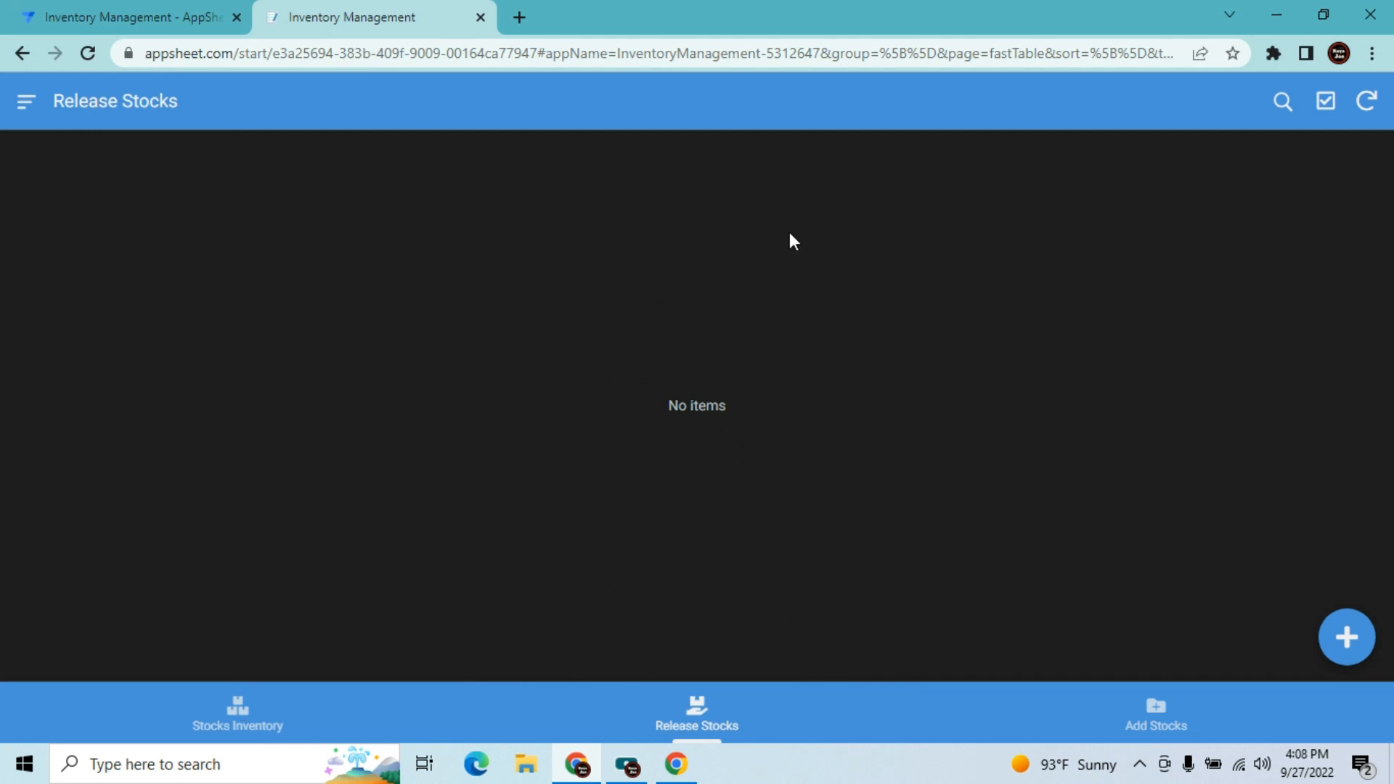
- Switch to the AppSheet editor and open the source spreadsheet of the Release Stocks table
left_click(184, 10)
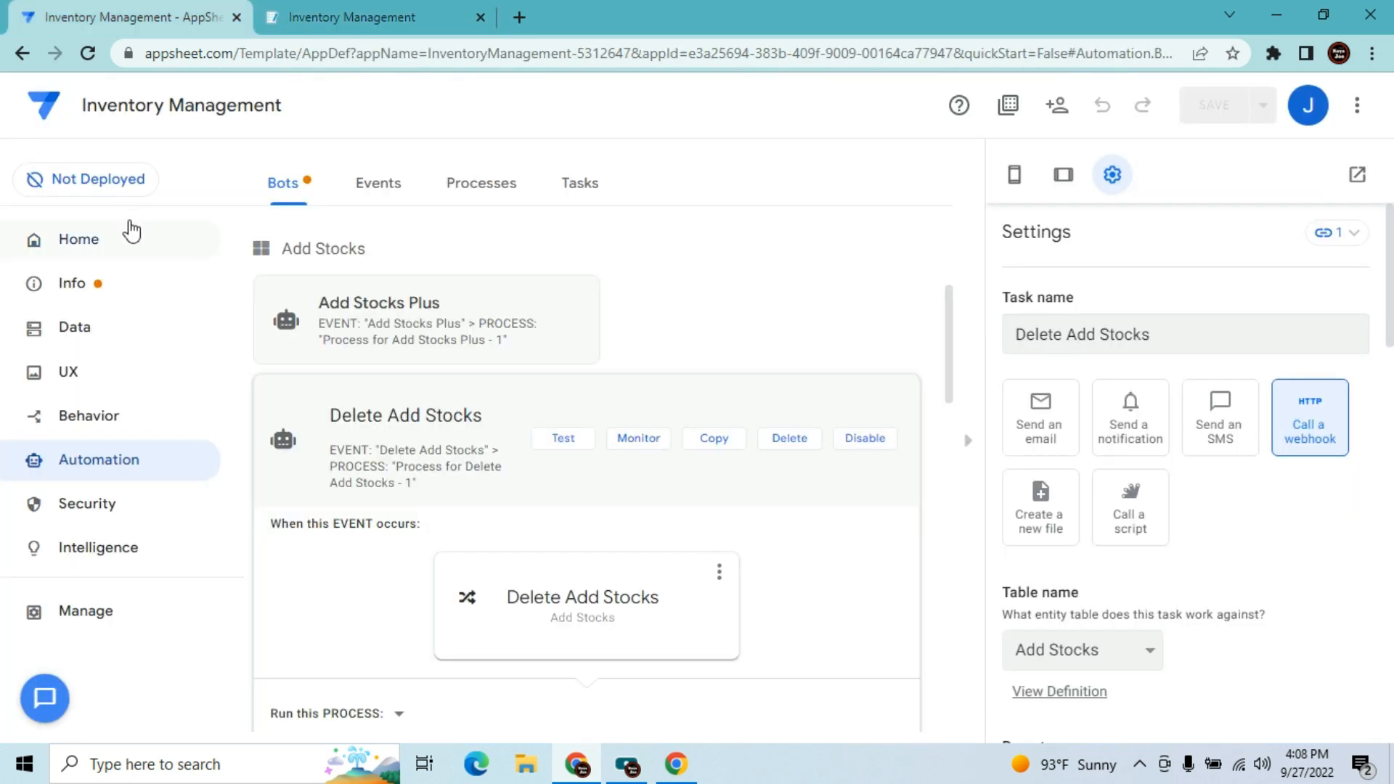
left_click(105, 327)
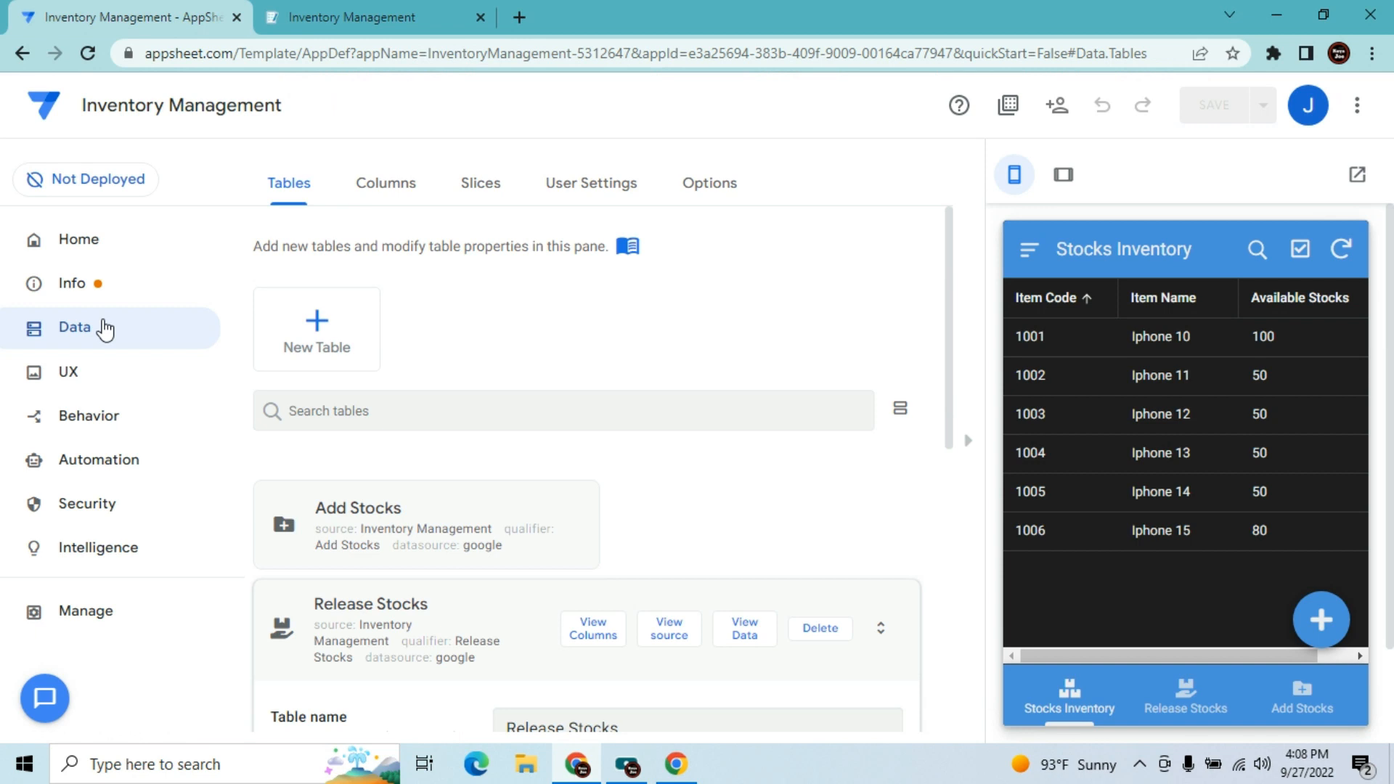
left_click(973, 446)
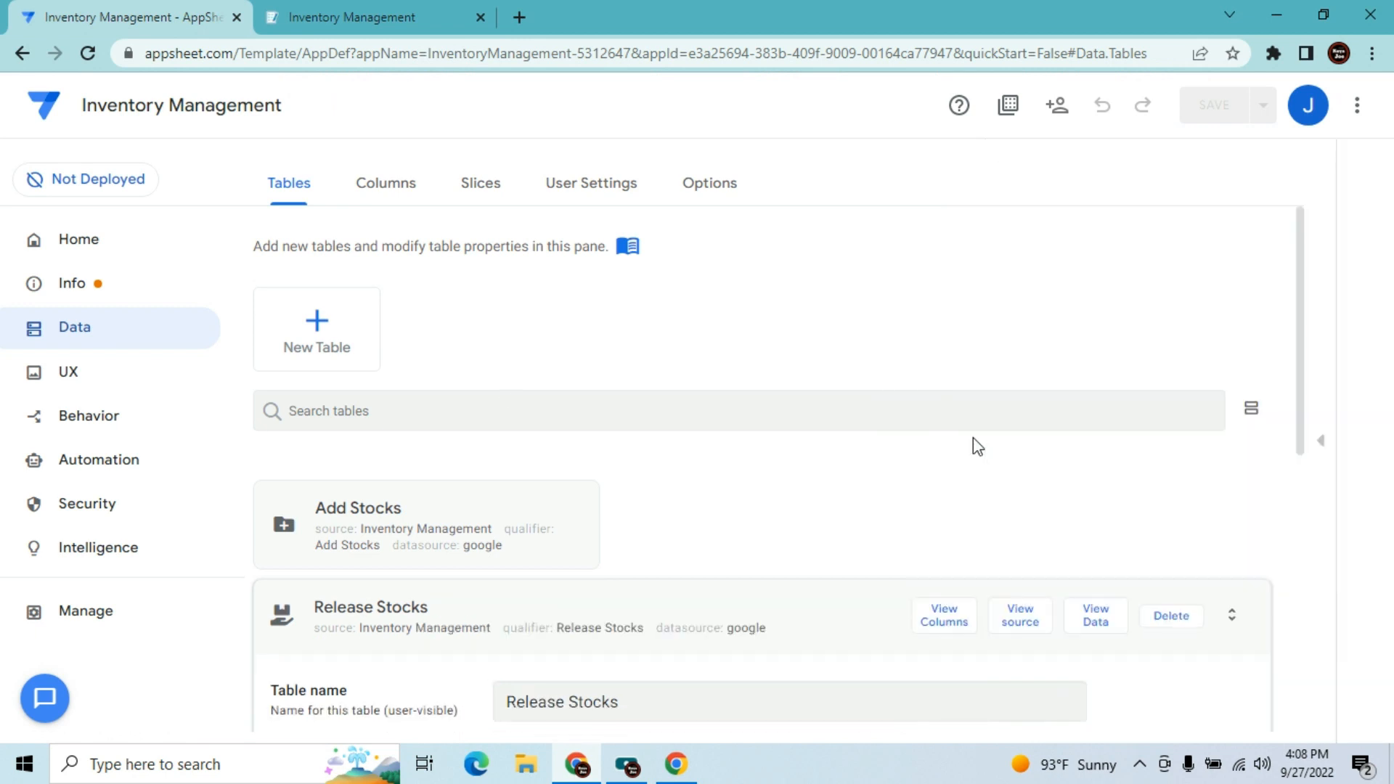
left_click(1019, 615)
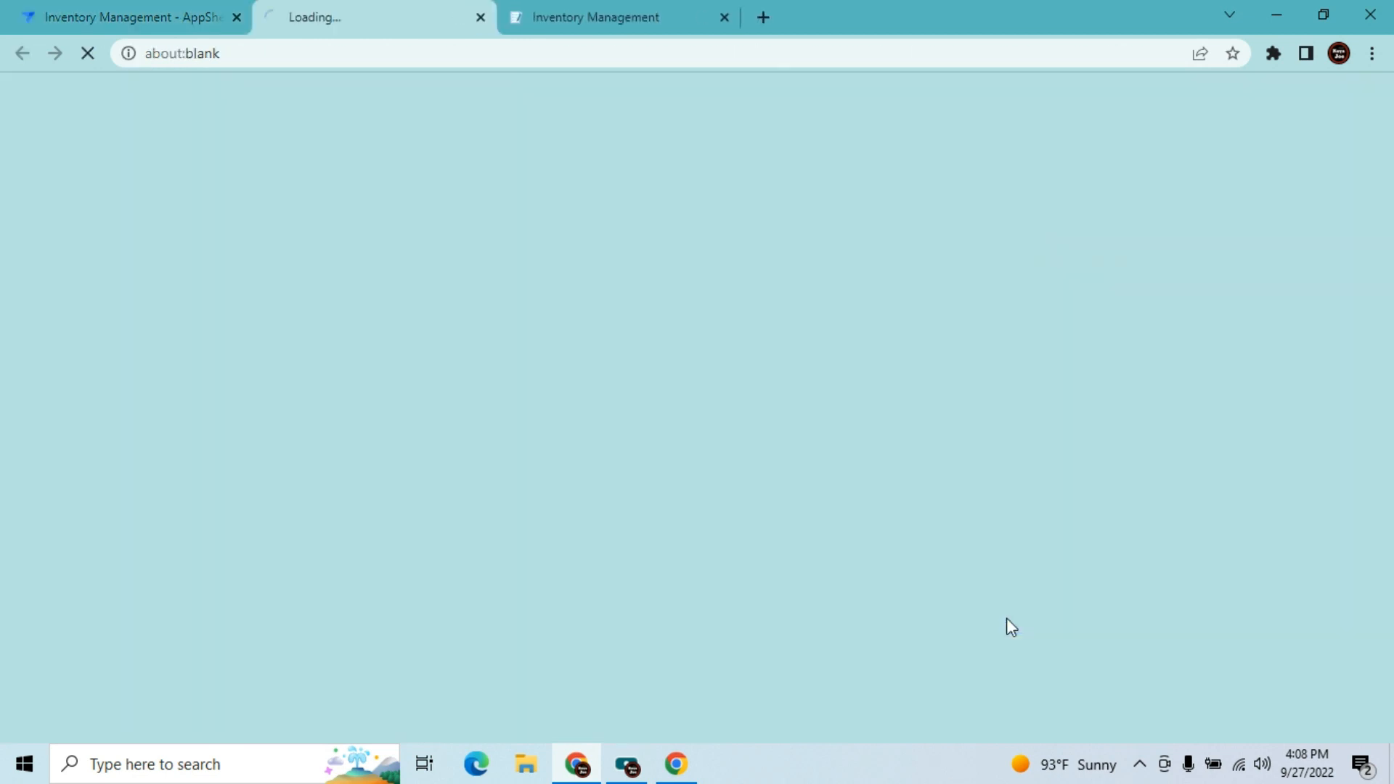
left_click(611, 2)
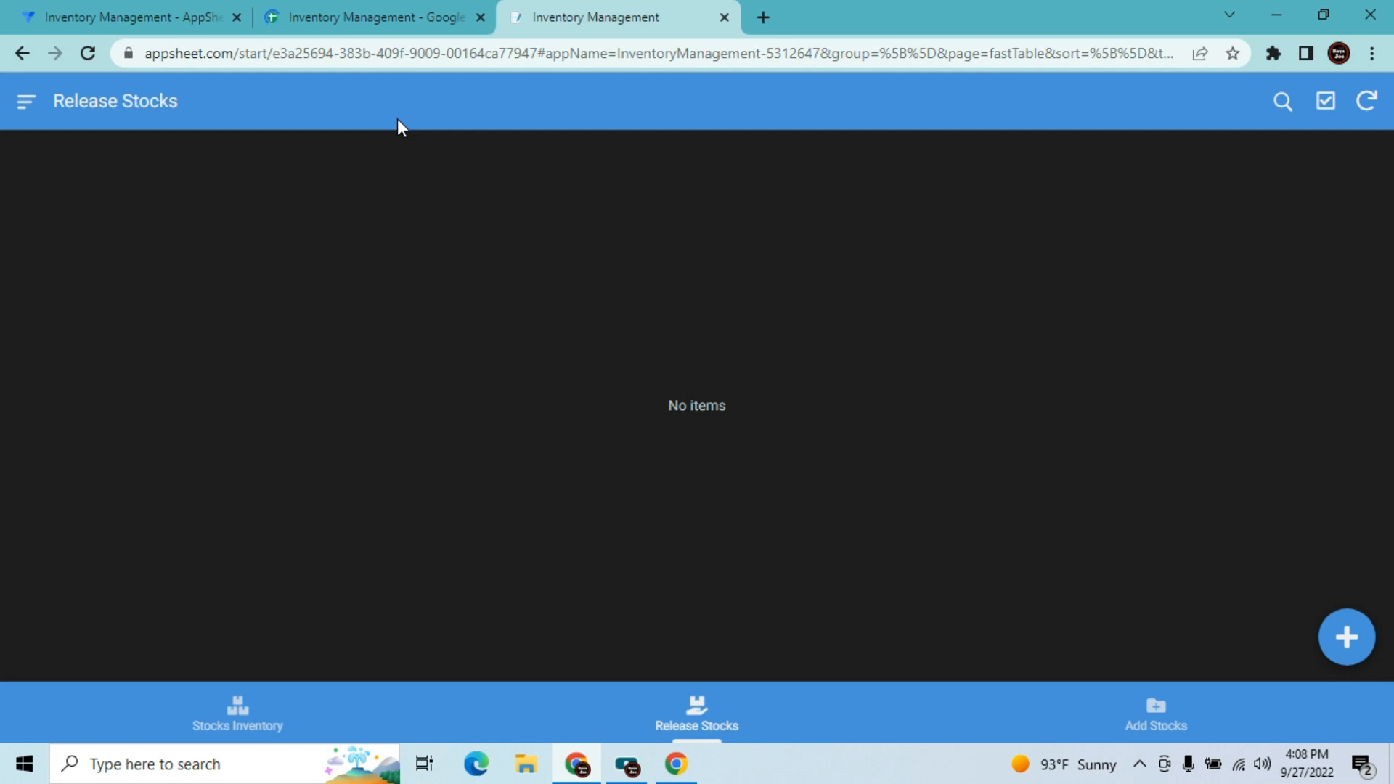
left_click(359, 8)
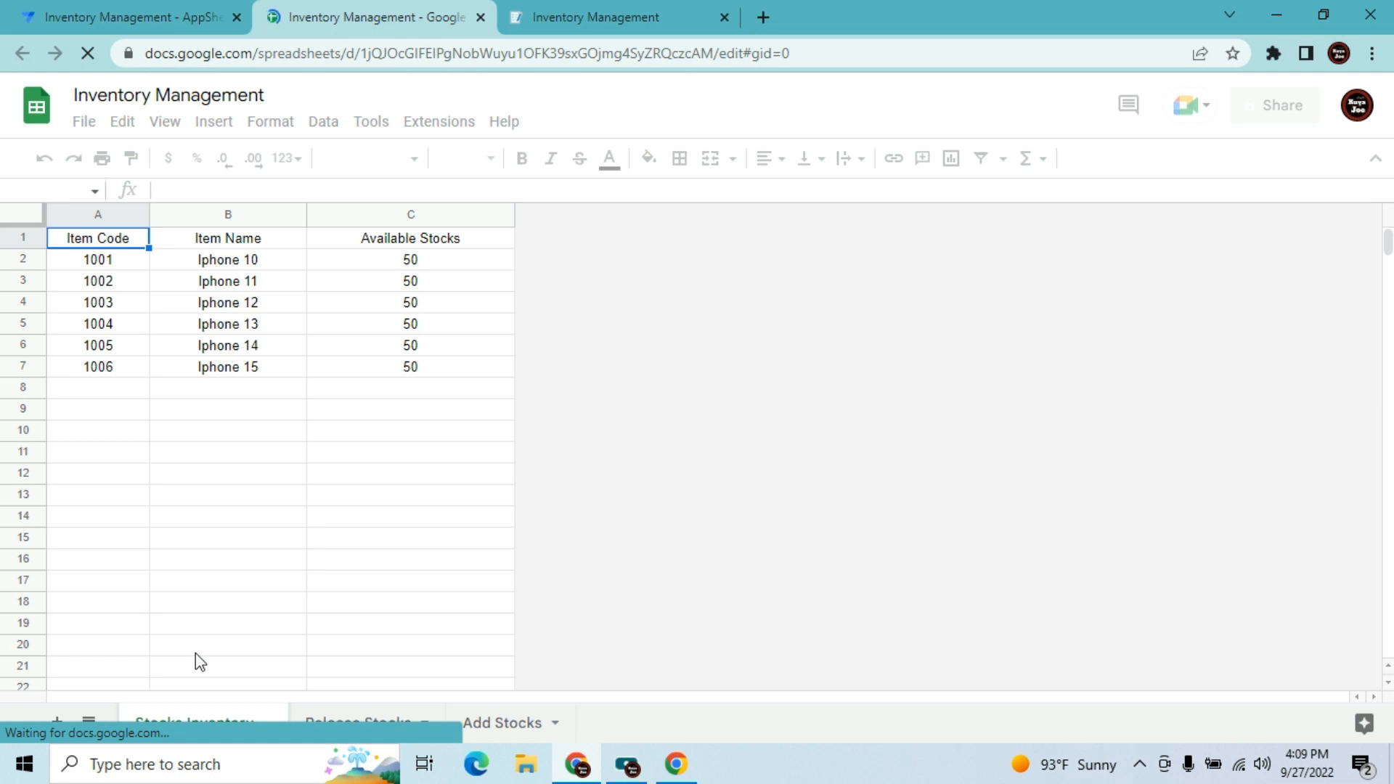
left_click(194, 652)
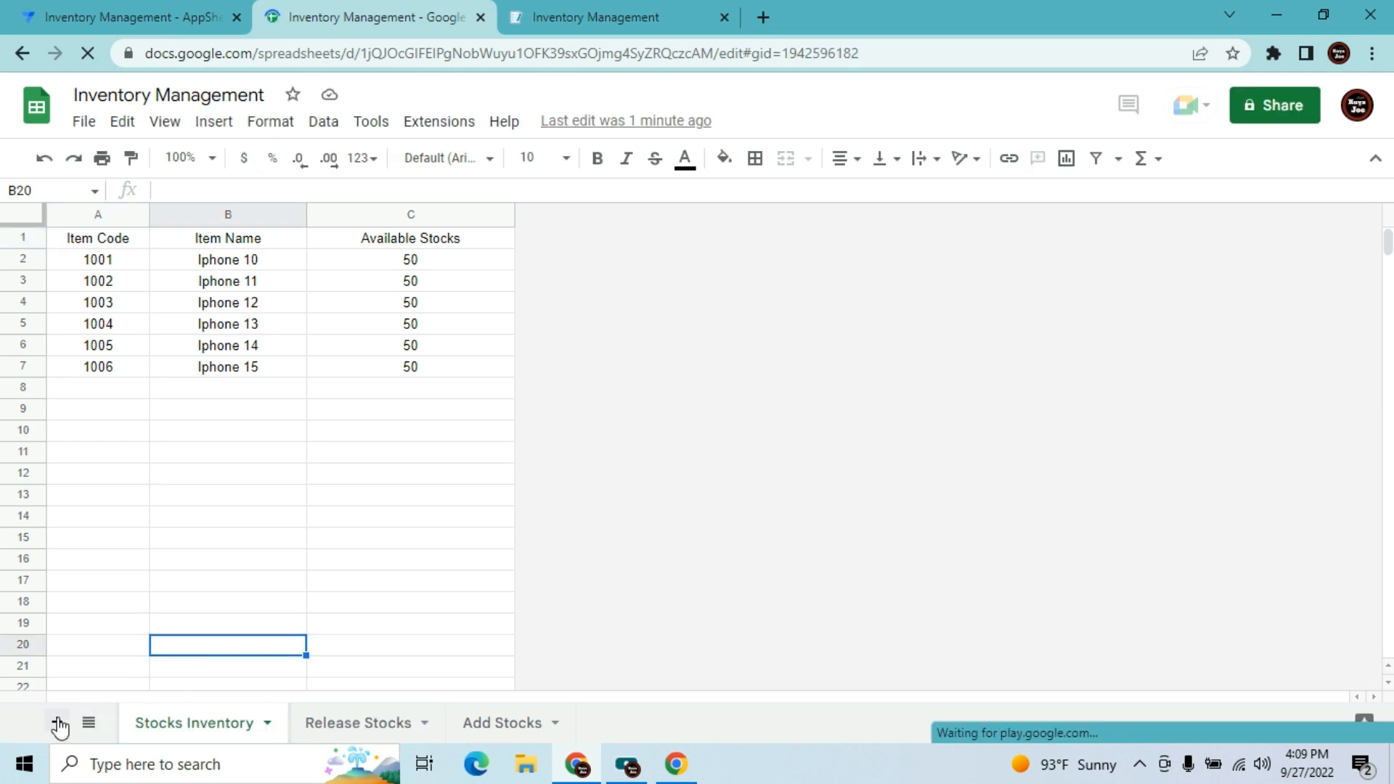
- Add a new sheet to the spreadsheet and name it Void History
left_click(58, 722)
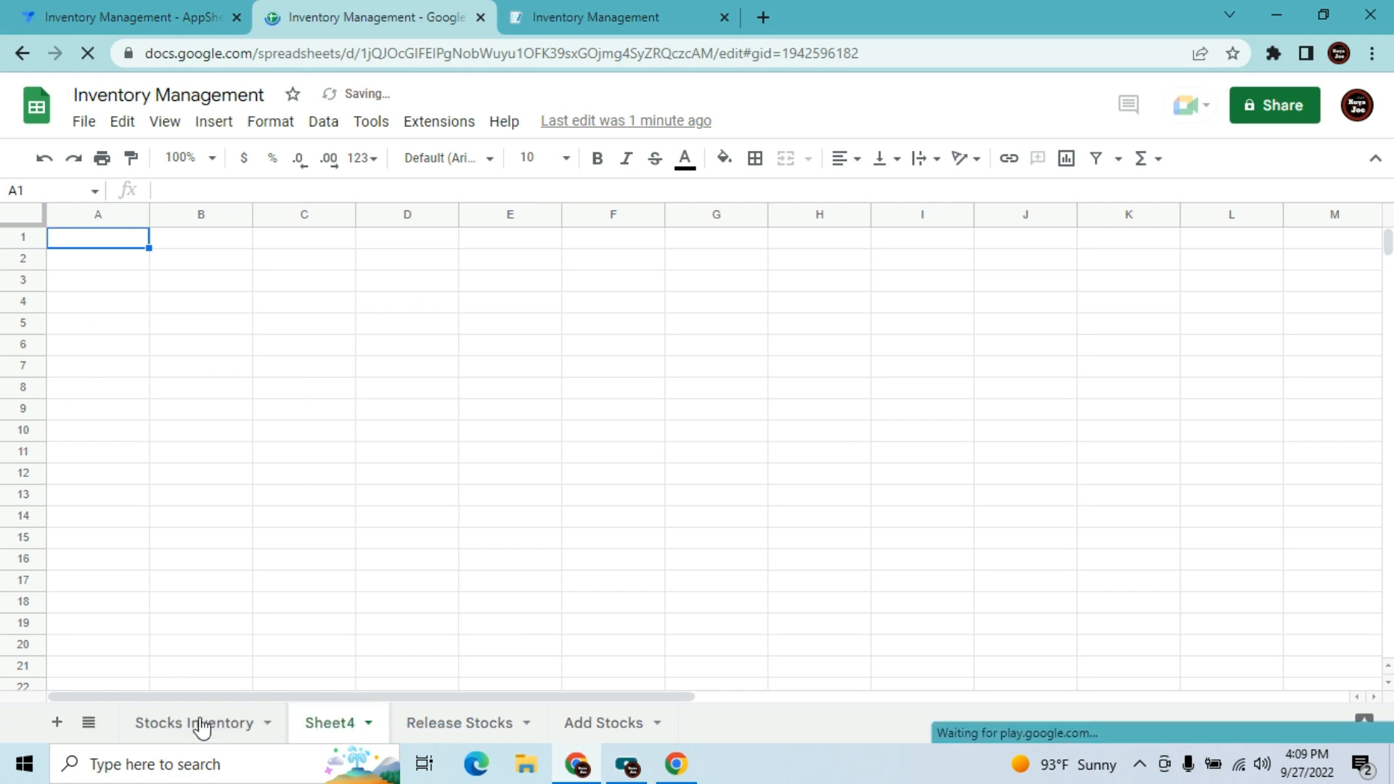
right_click(350, 724)
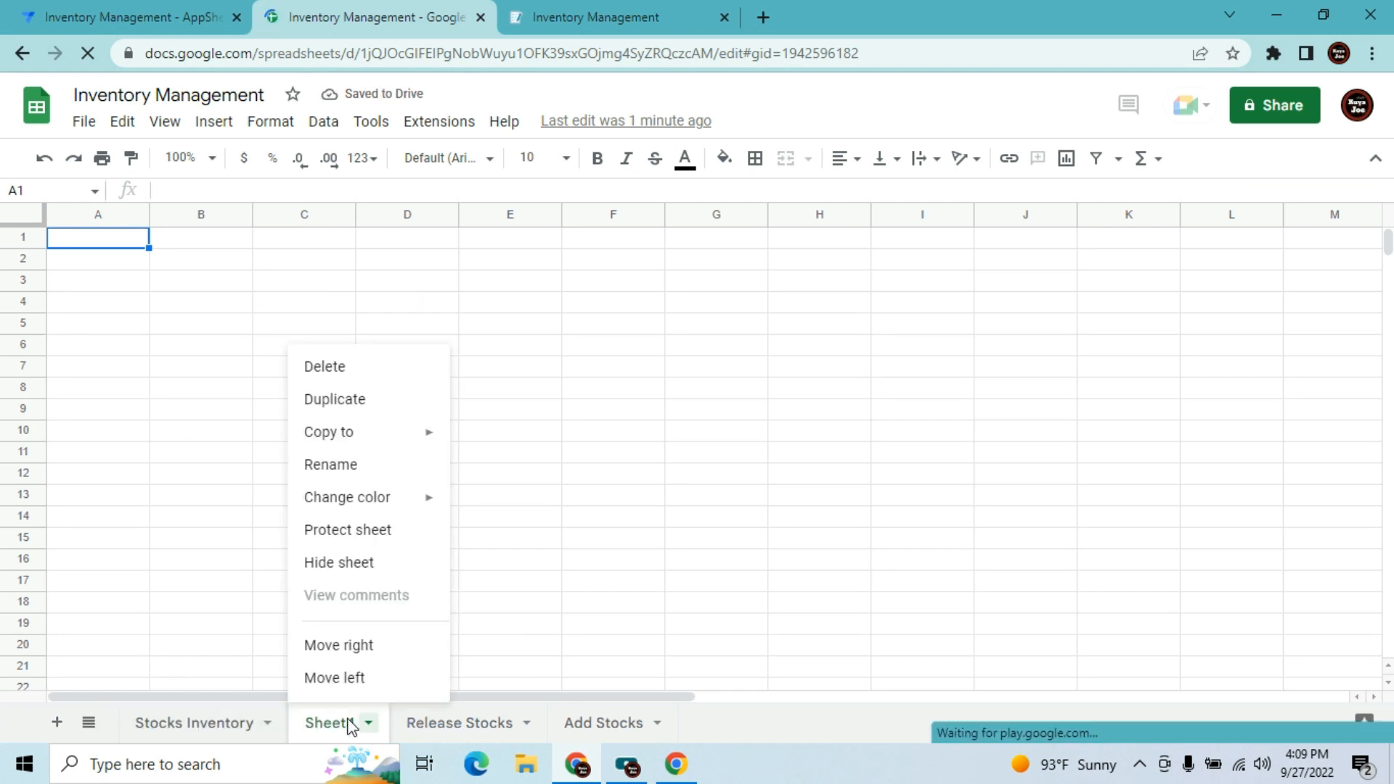
left_click(372, 472)
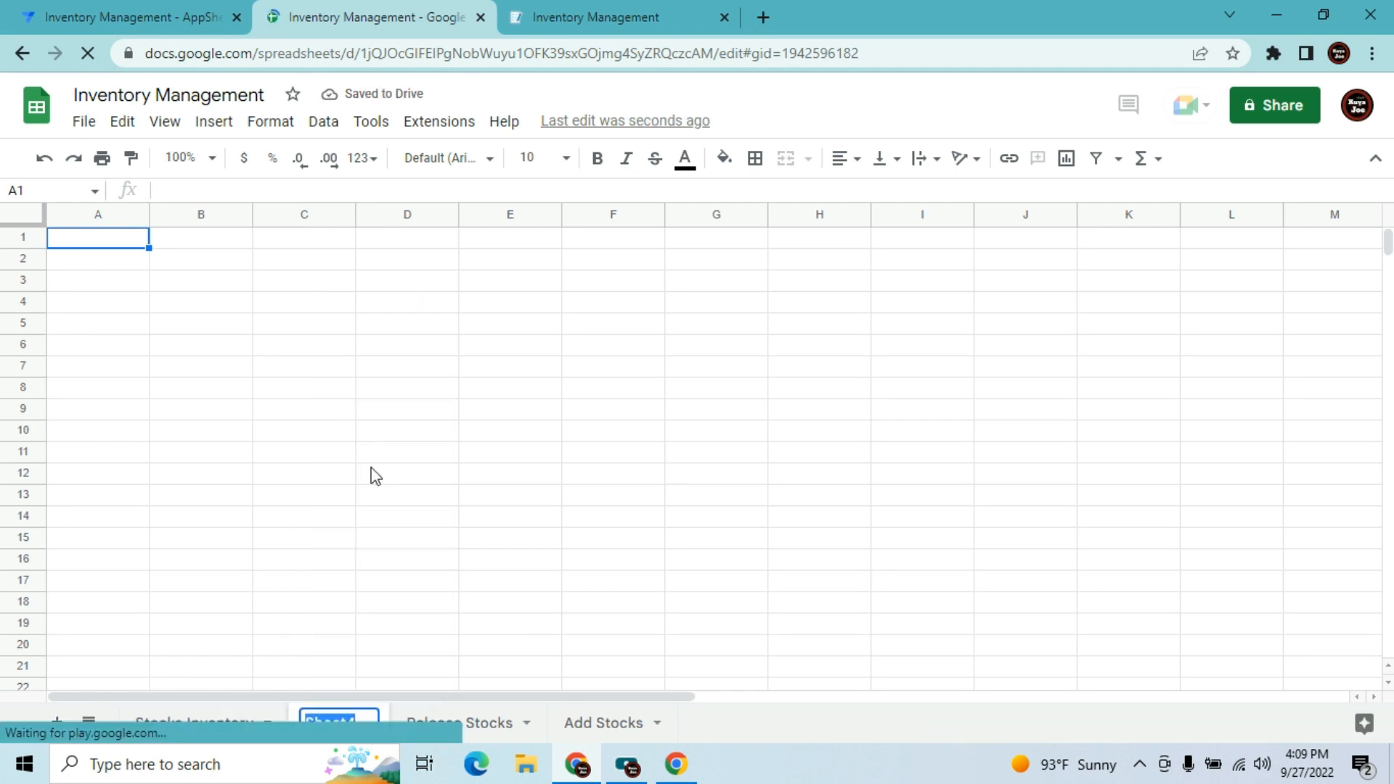
type("Void H")
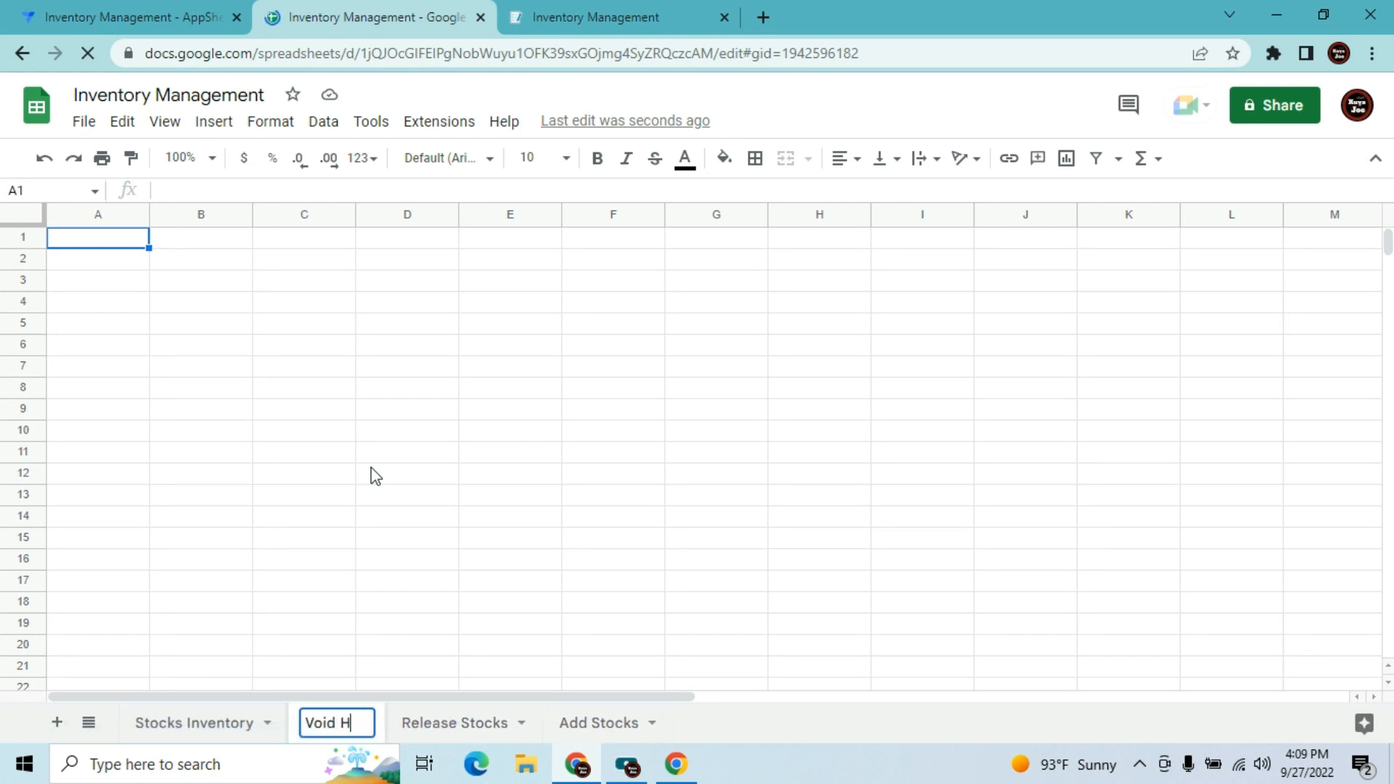
type("istory")
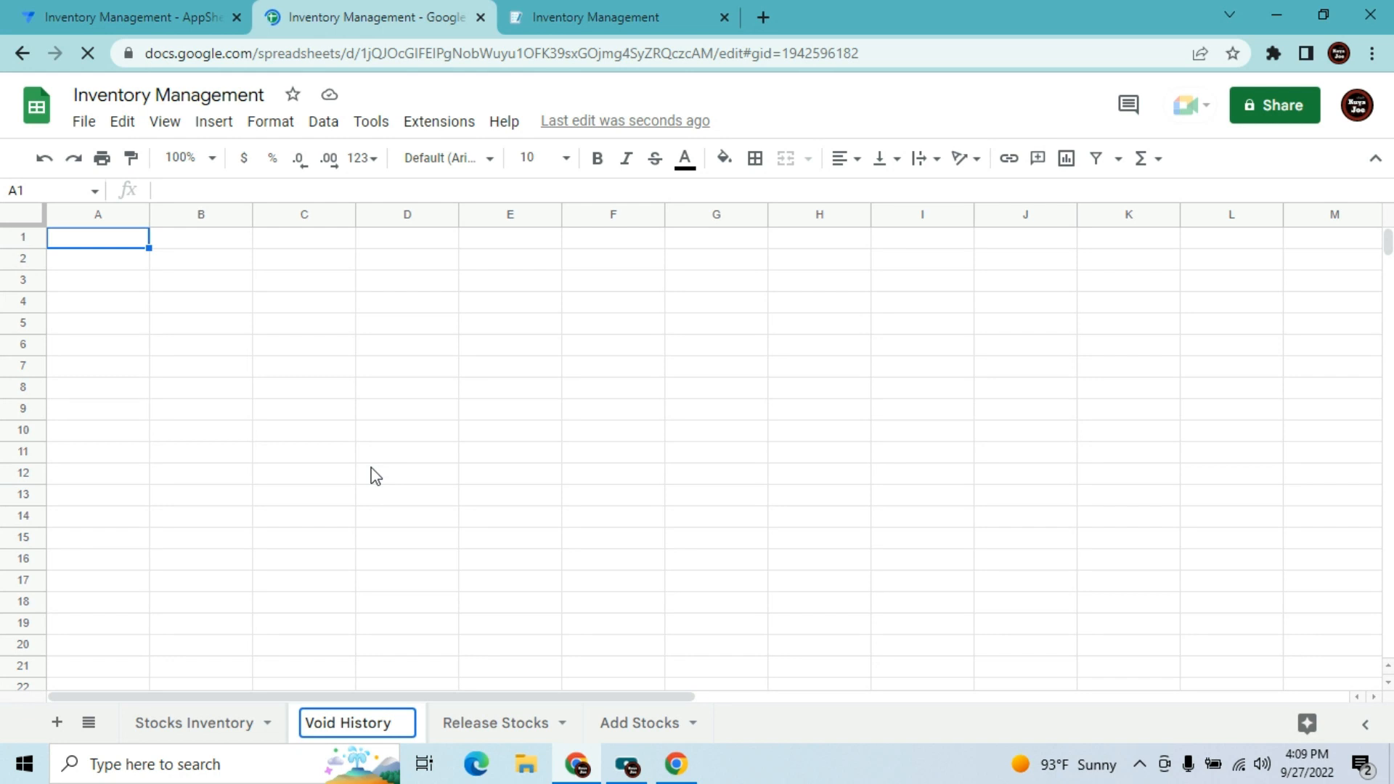
- Copy the header row of the Release Stocks sheet into the first row of the Void History sheet
left_click(512, 734)
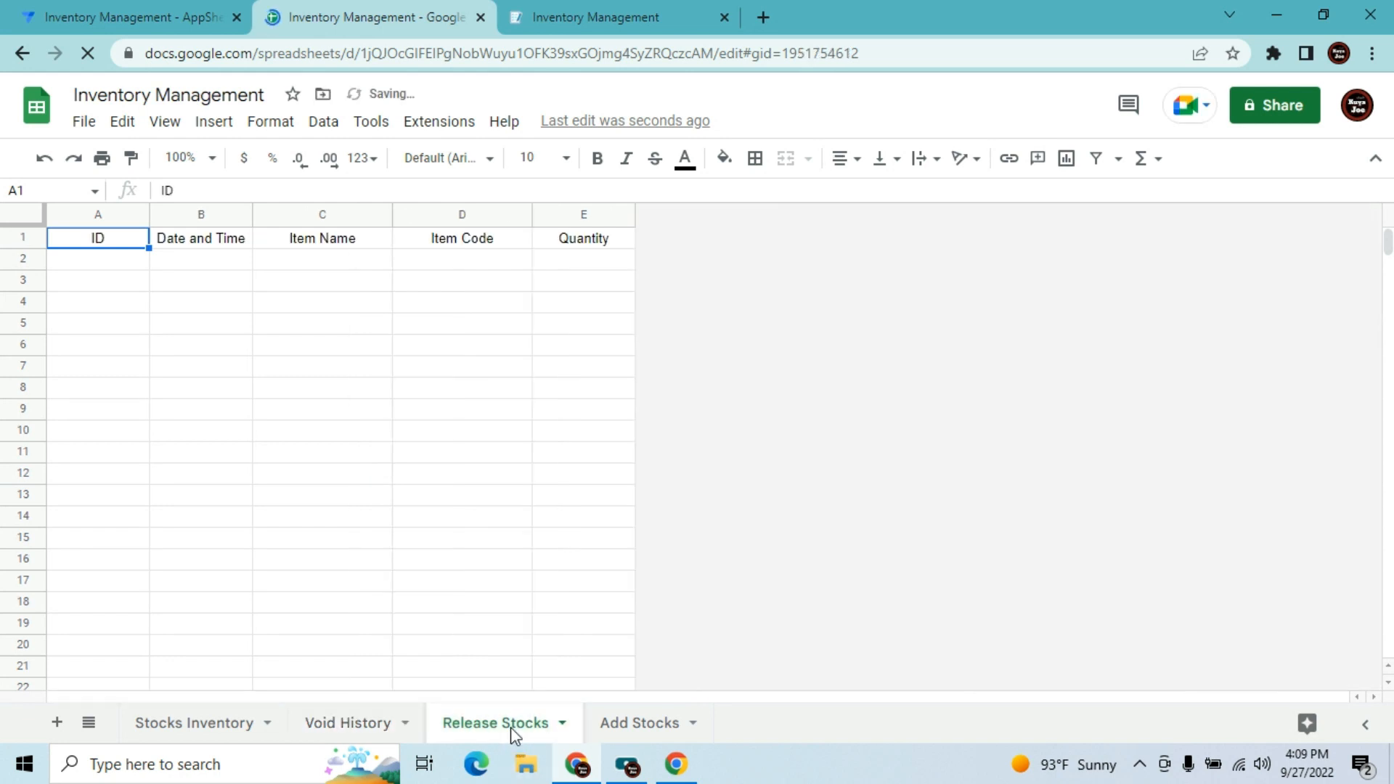
left_click(22, 237)
key("ctrl+c")
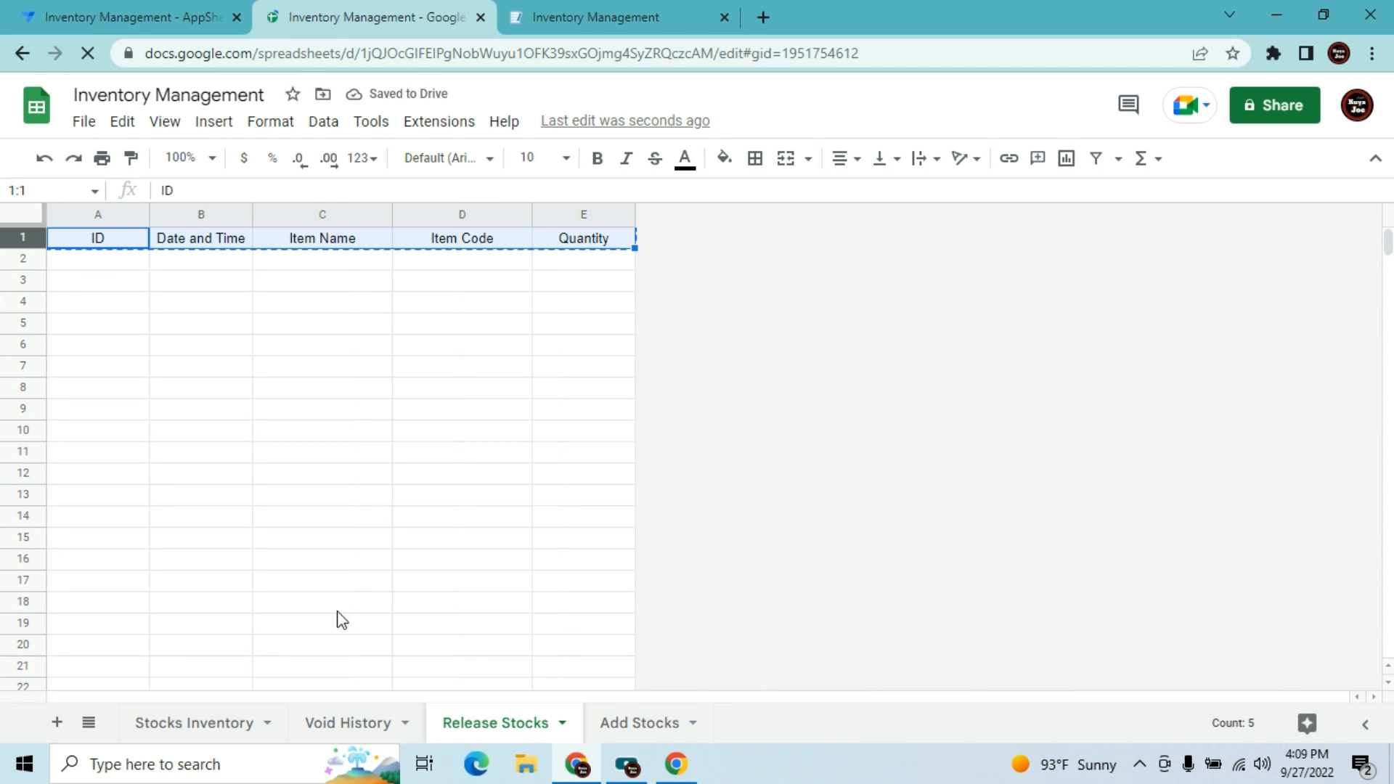
left_click(333, 735)
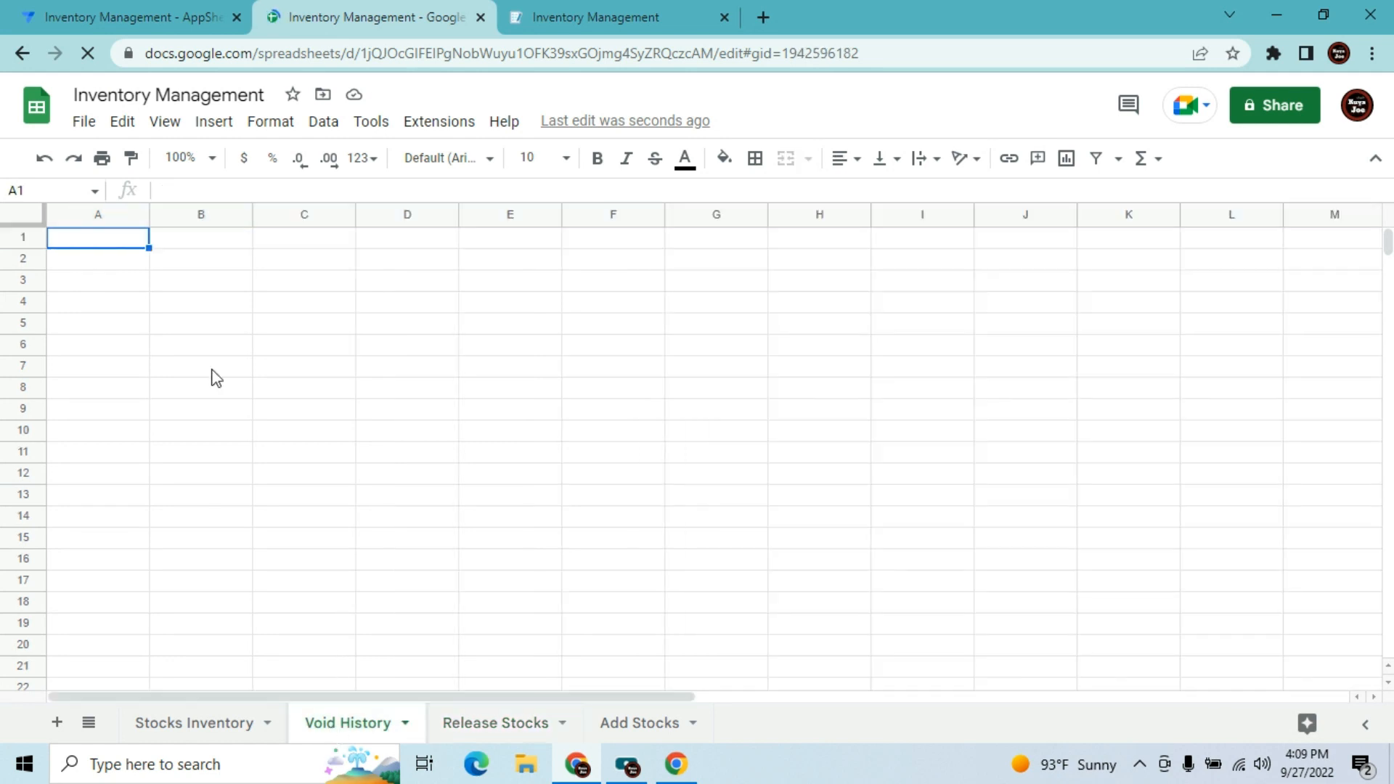
key("ctrl+v")
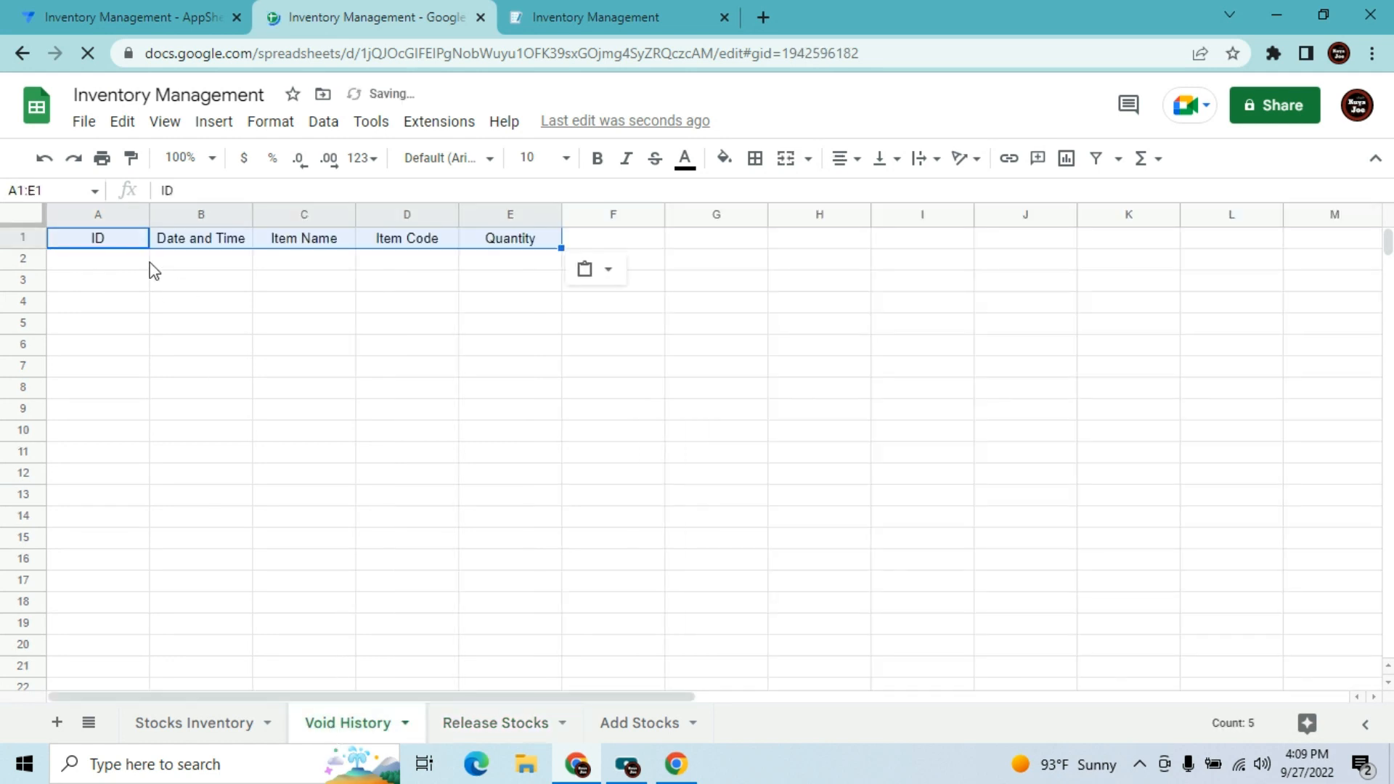
left_click(149, 263)
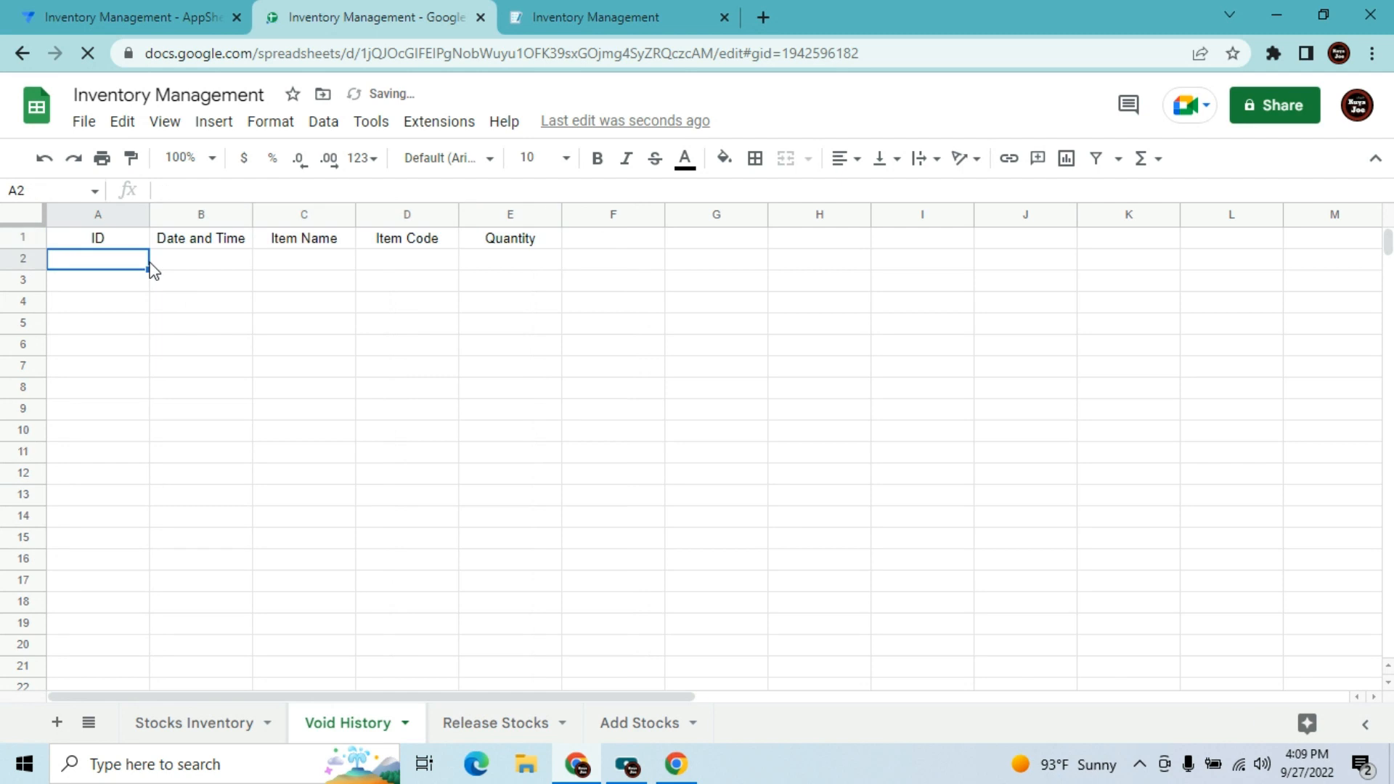
left_click(72, 218)
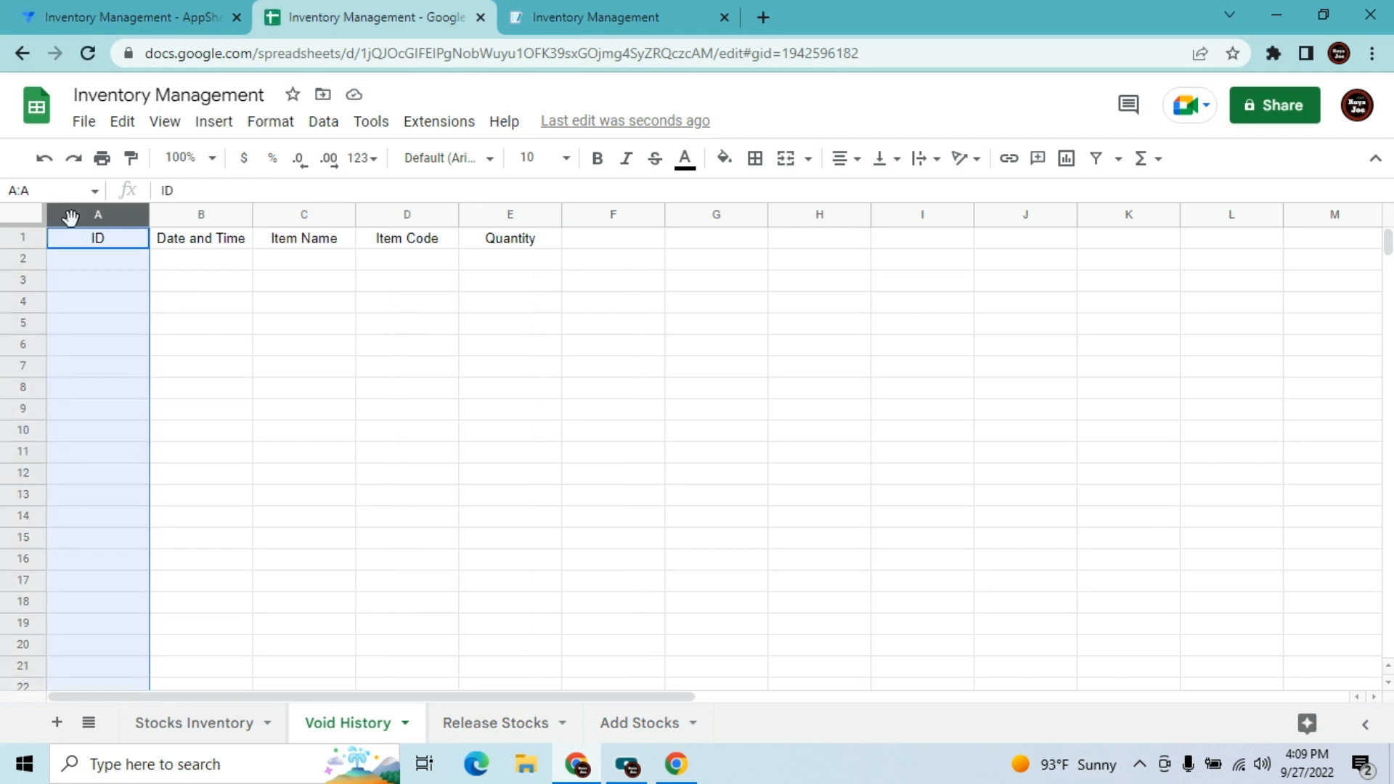
right_click(71, 217)
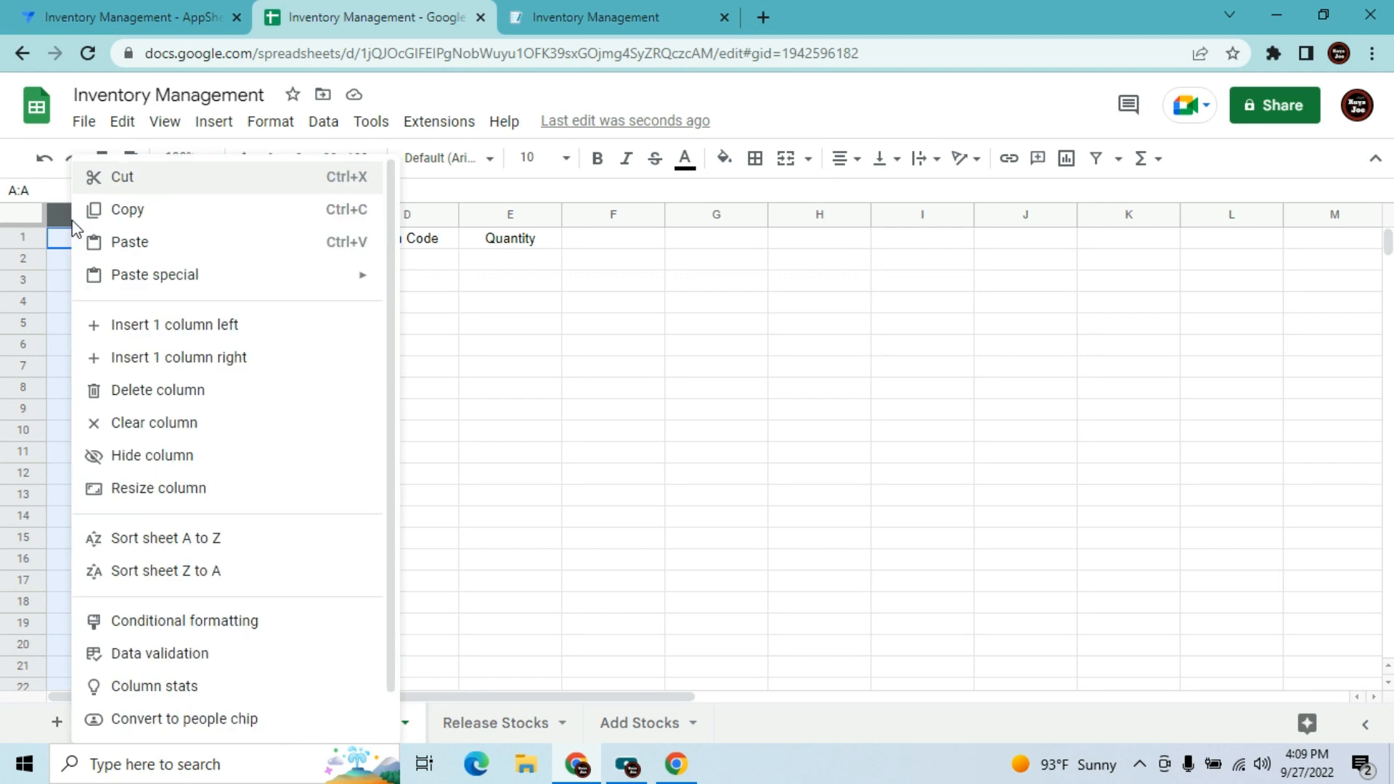
left_click(146, 358)
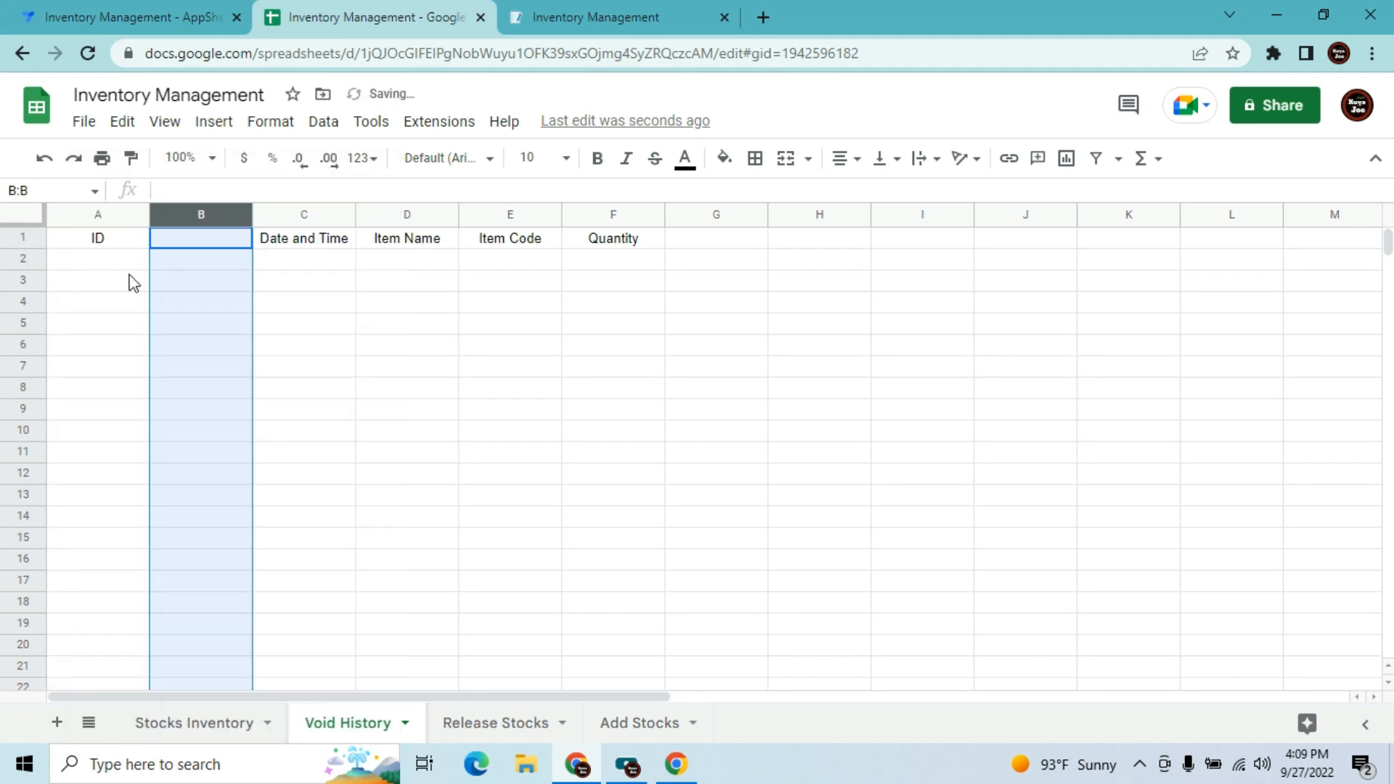
left_click(45, 158)
- Insert a column after the ID column in Void History and copy the ID header into cell B1
right_click(72, 212)
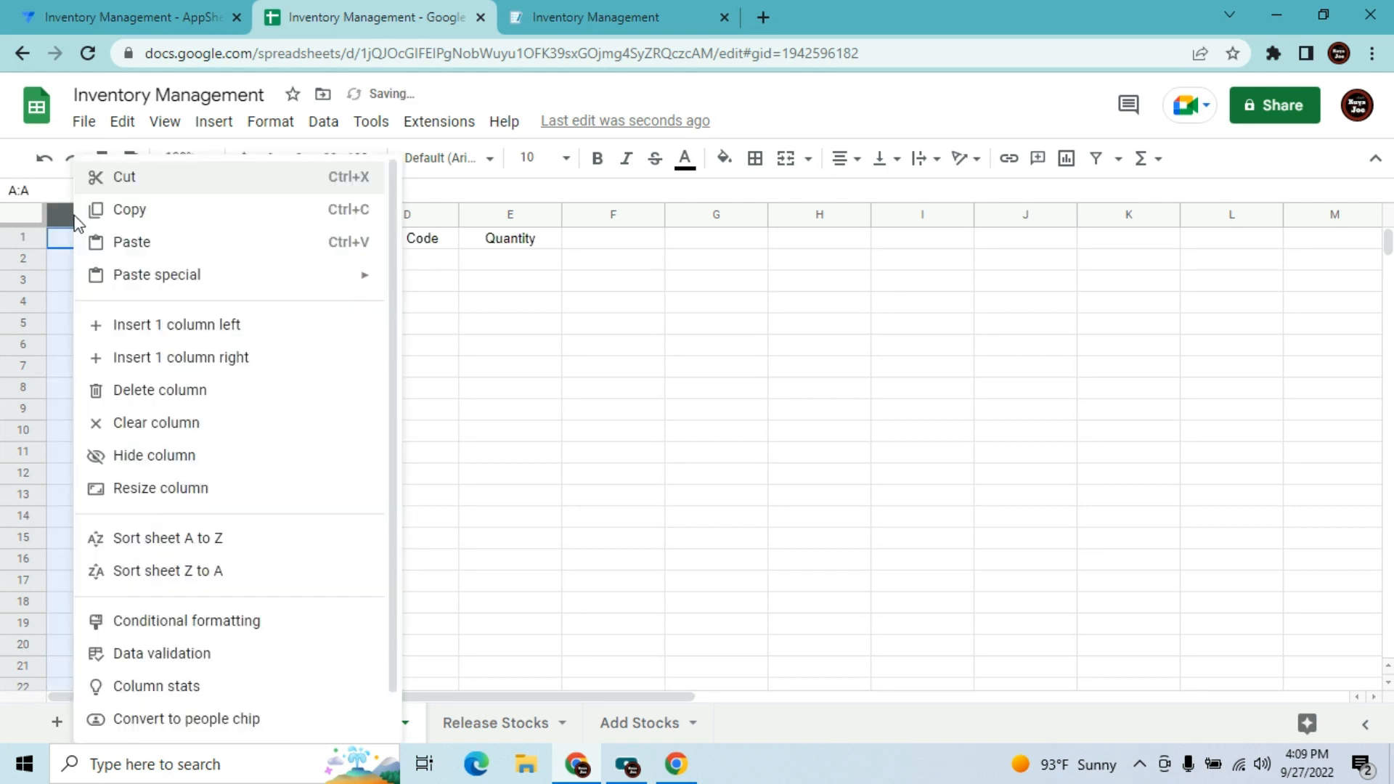
left_click(104, 359)
left_click(103, 237)
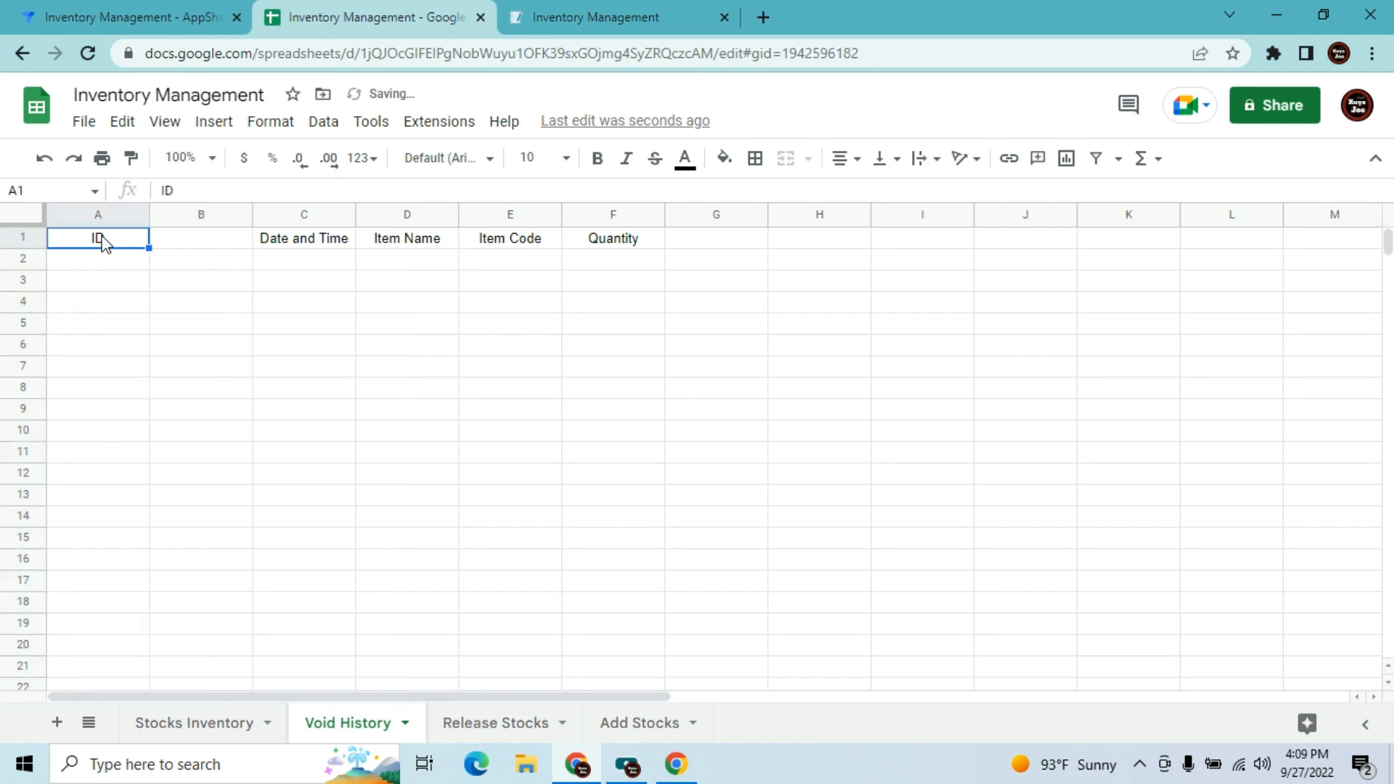
key("ctrl+c")
key("Right")
key("ctrl+v")
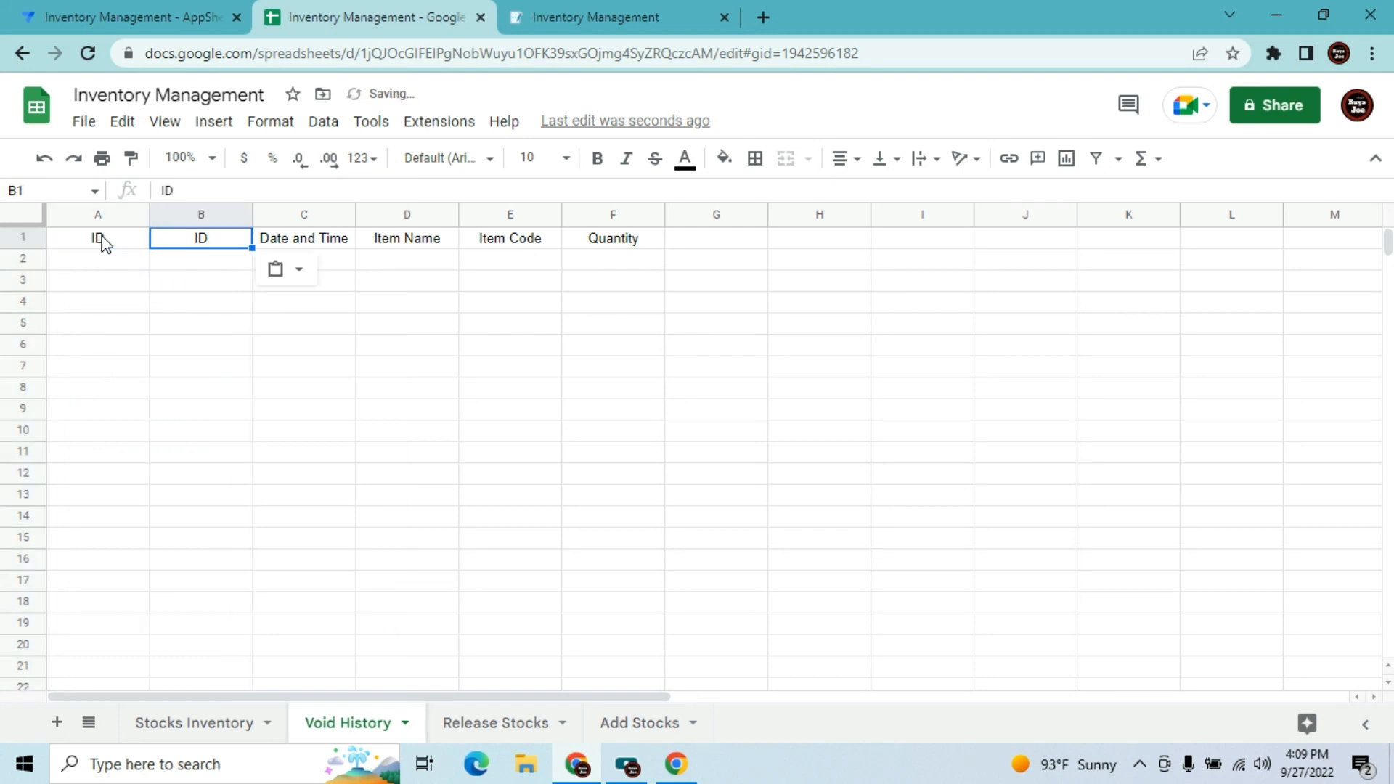
- Replace the header in cell A1 of Void History with Date and Time
left_click(103, 239)
type("Date ")
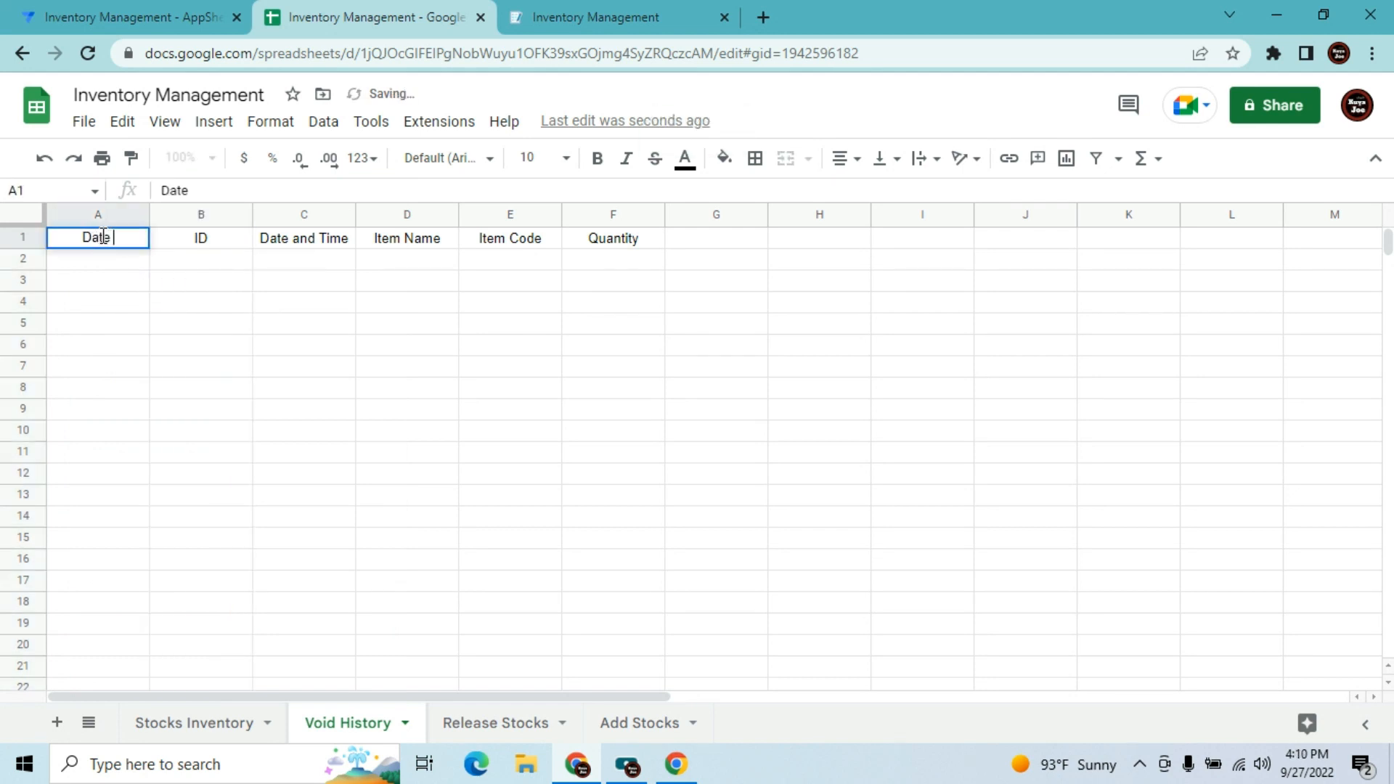
type("and ")
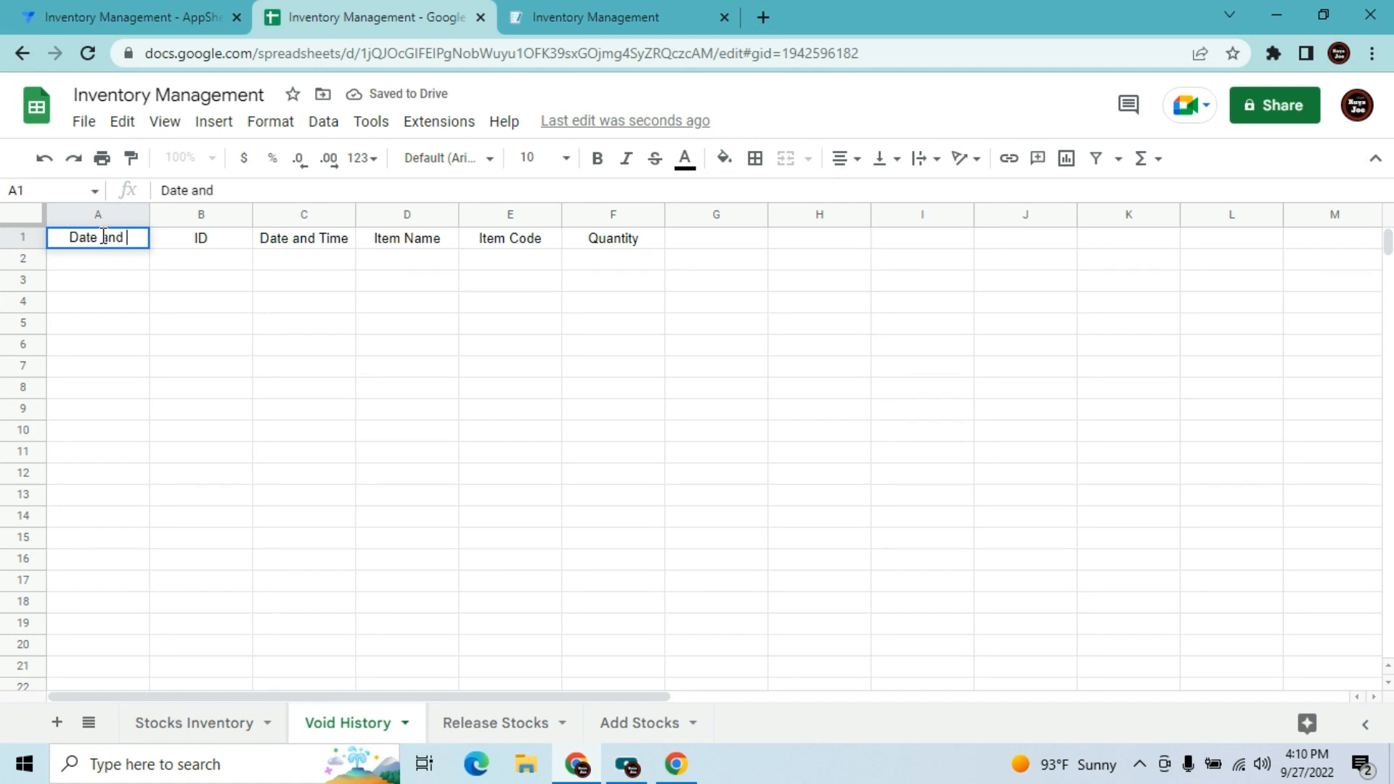
type("Time")
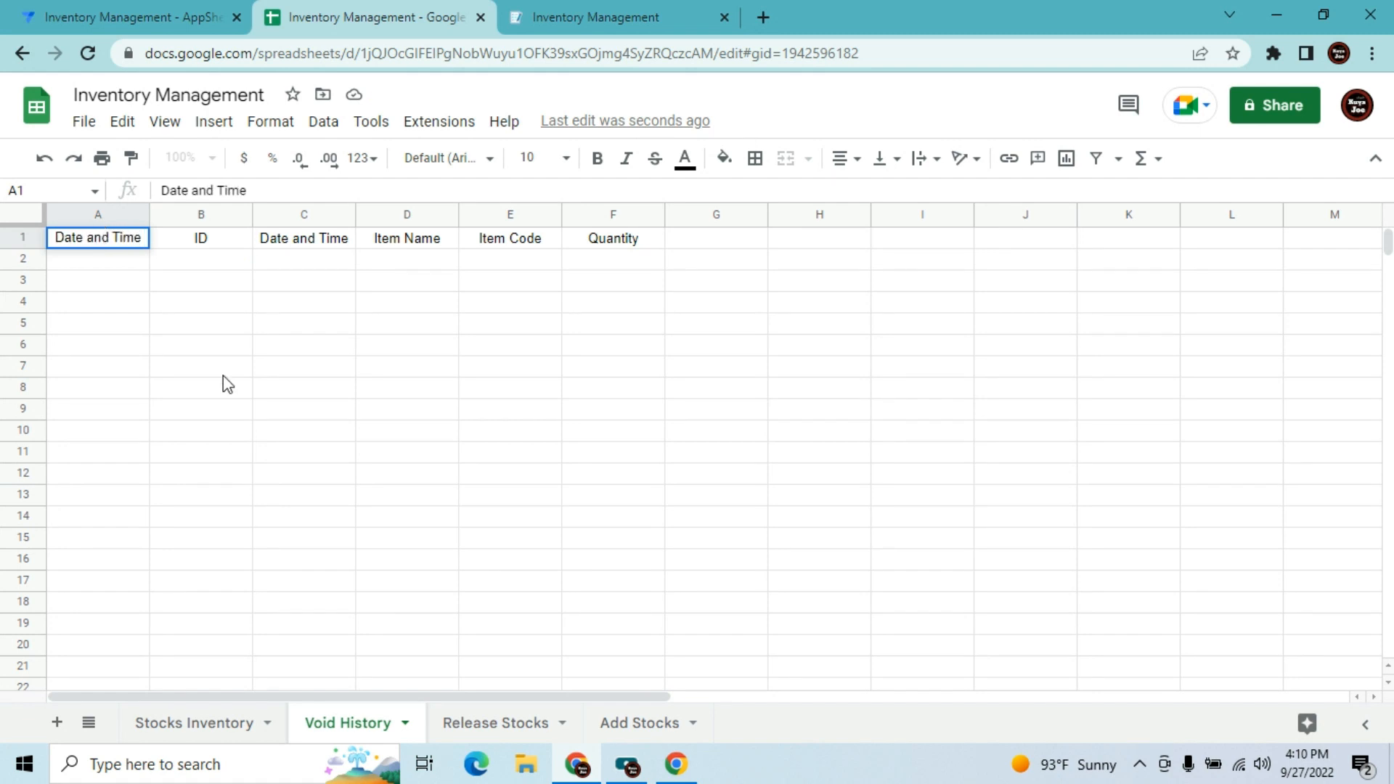
- Commit the Date and Time header in cell A1 of Void History, and view the Release Stocks page of the inventory app
left_click(224, 377)
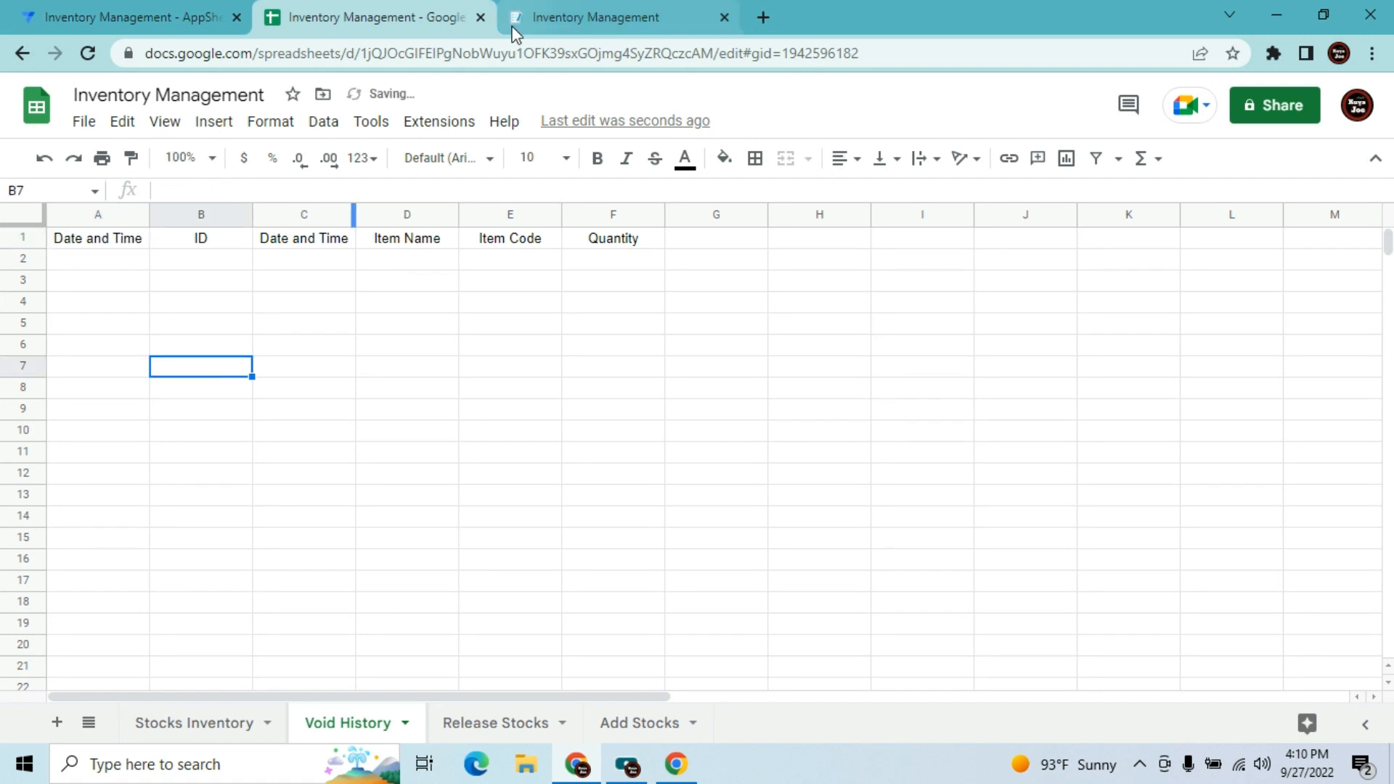
left_click(580, 11)
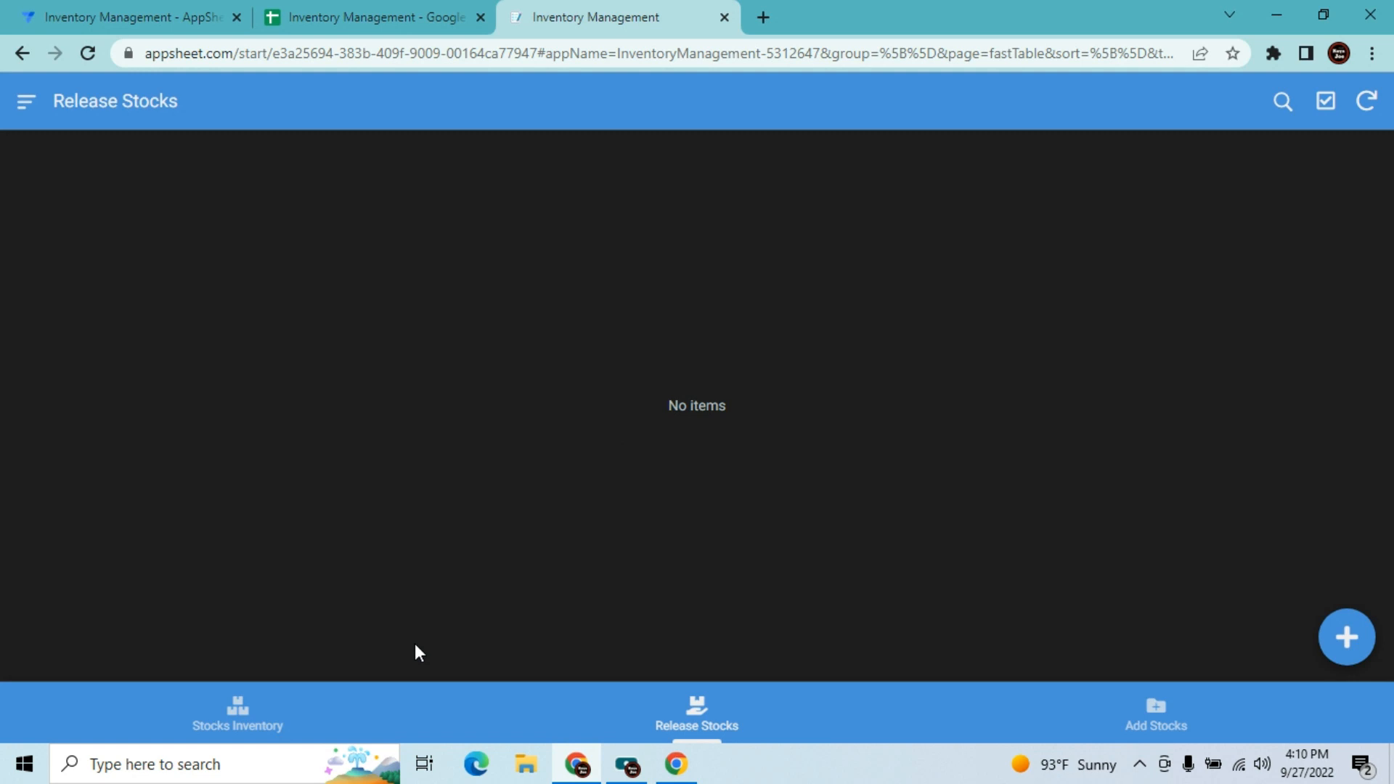
left_click(701, 698)
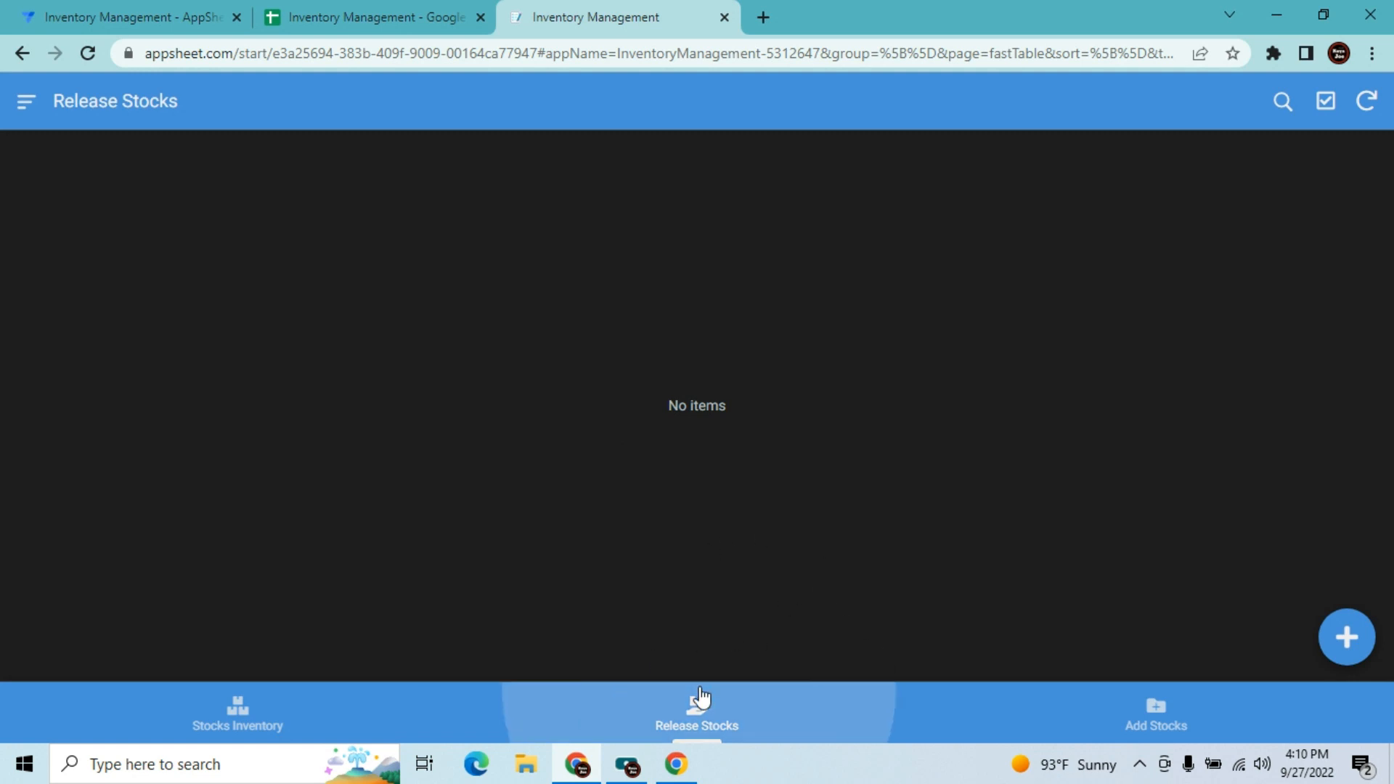
left_click(358, 10)
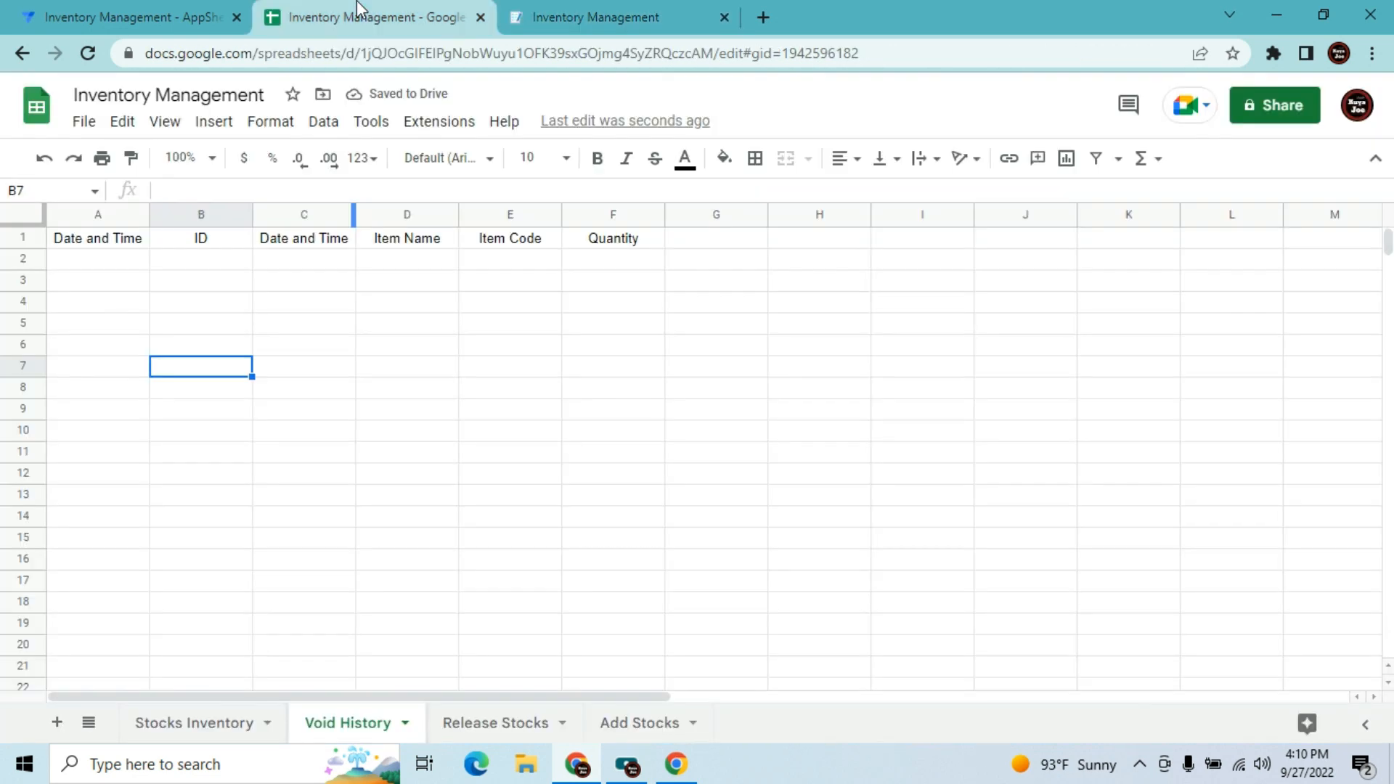
left_click(721, 244)
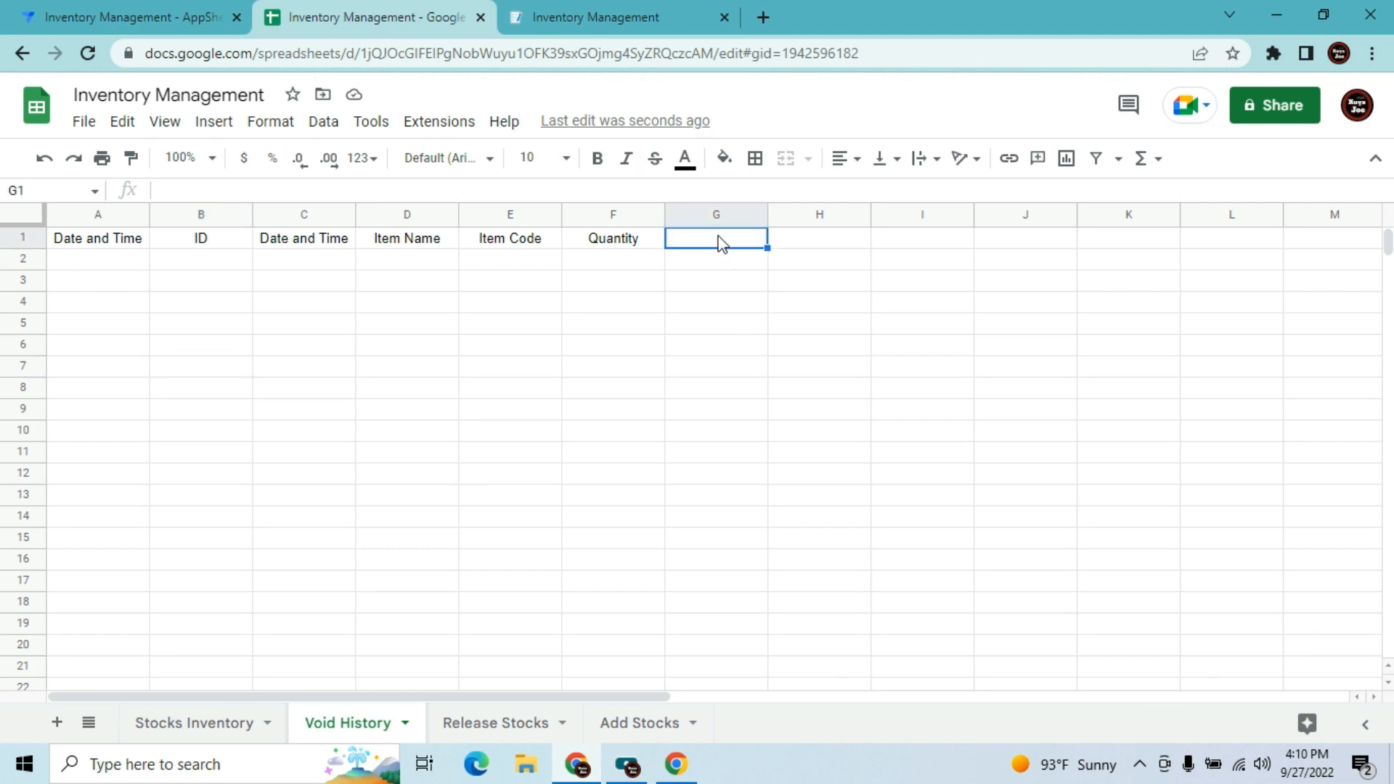
type("Useremail")
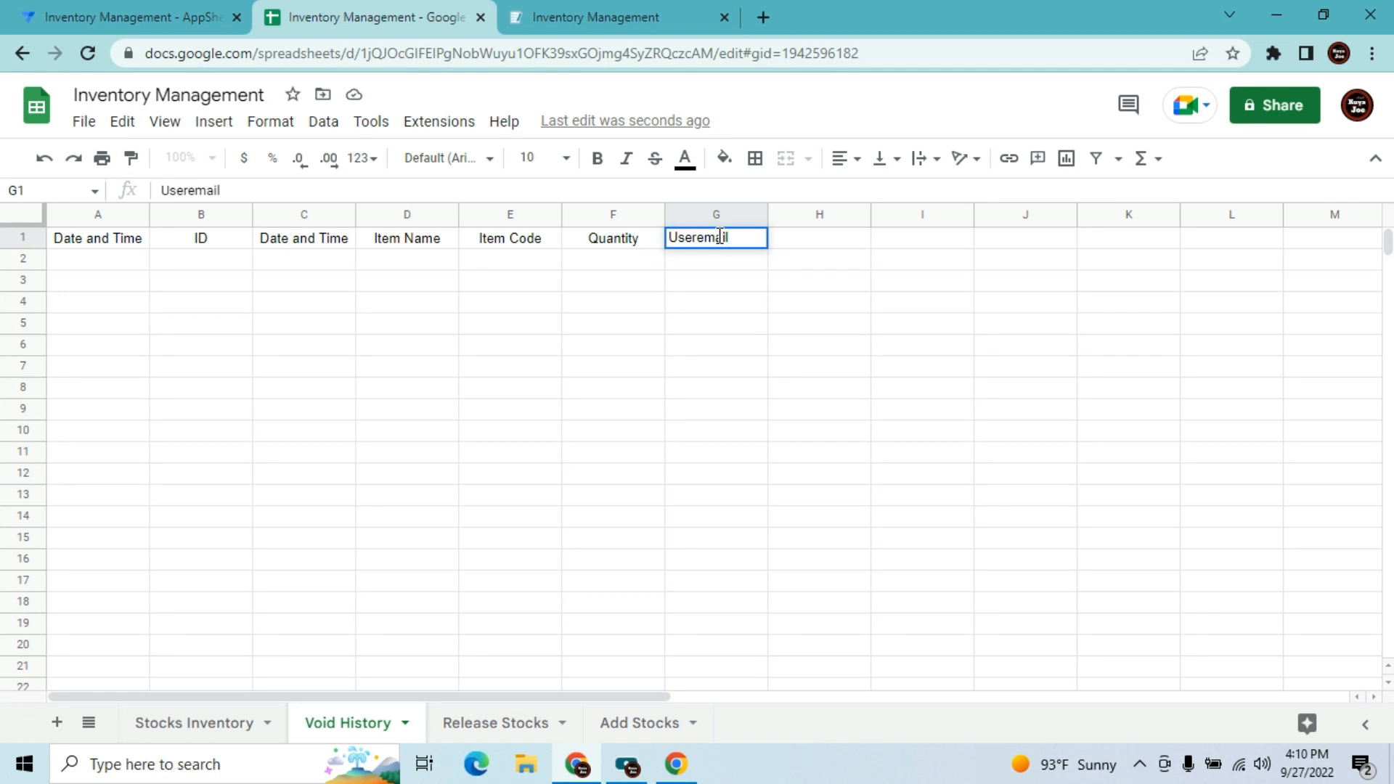
key("Escape")
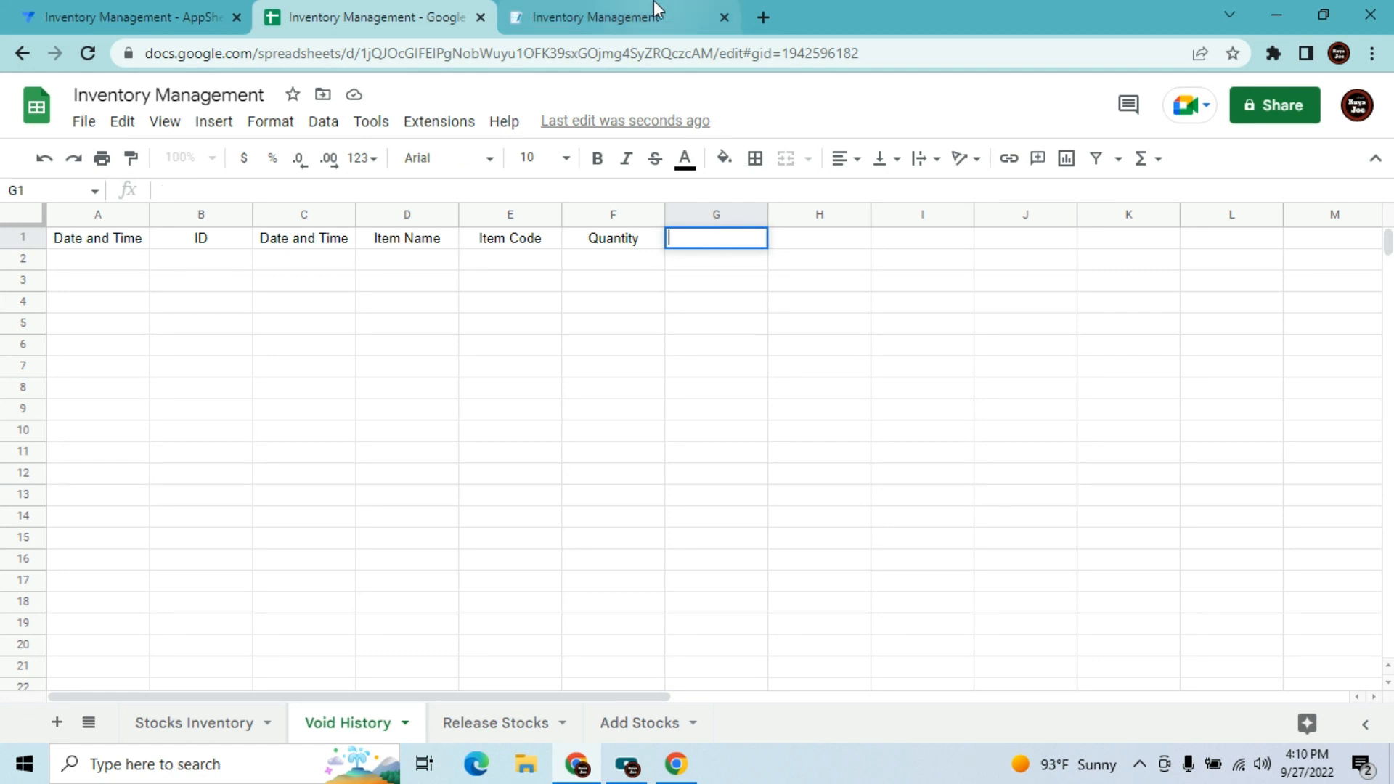
- Check the Release Stocks table settings in the AppSheet editor, and return to the Void History sheet
left_click(654, 9)
left_click(105, 11)
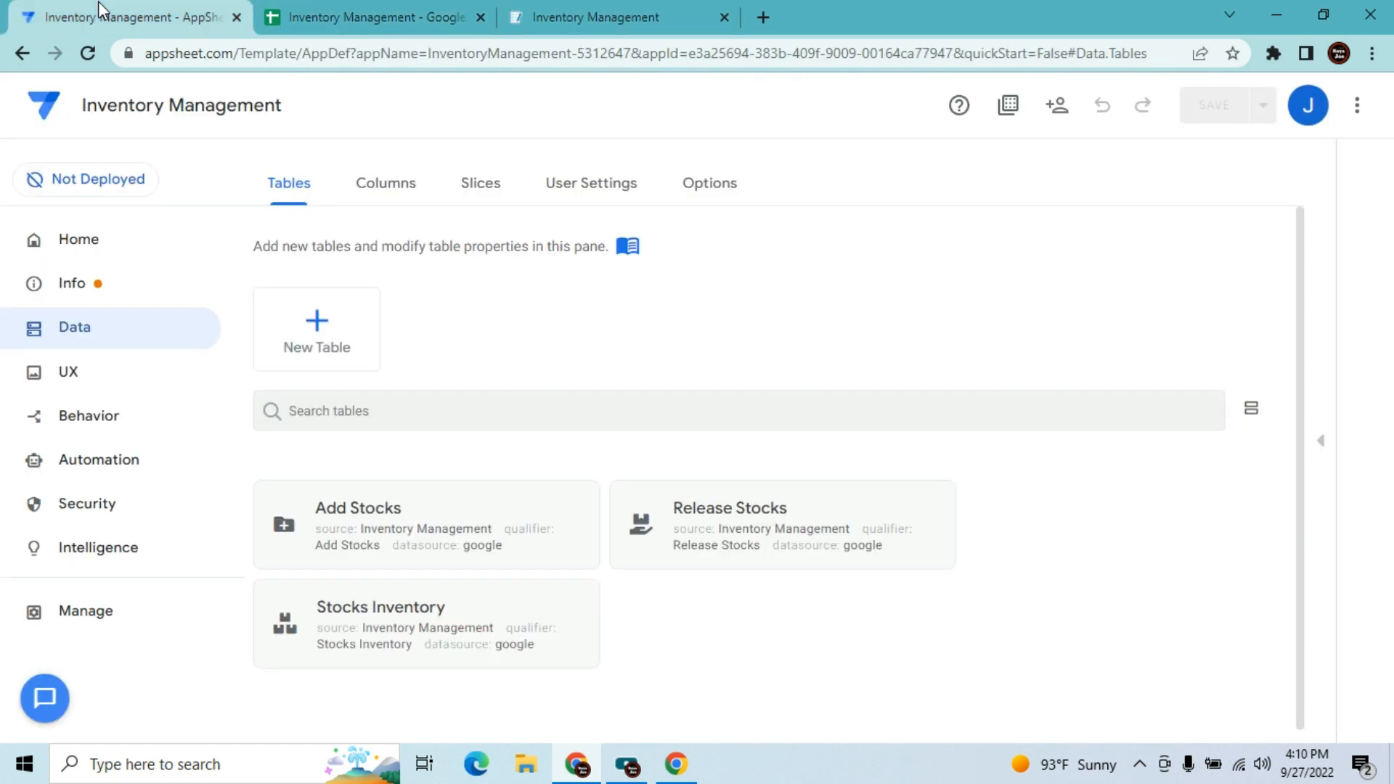
left_click(721, 554)
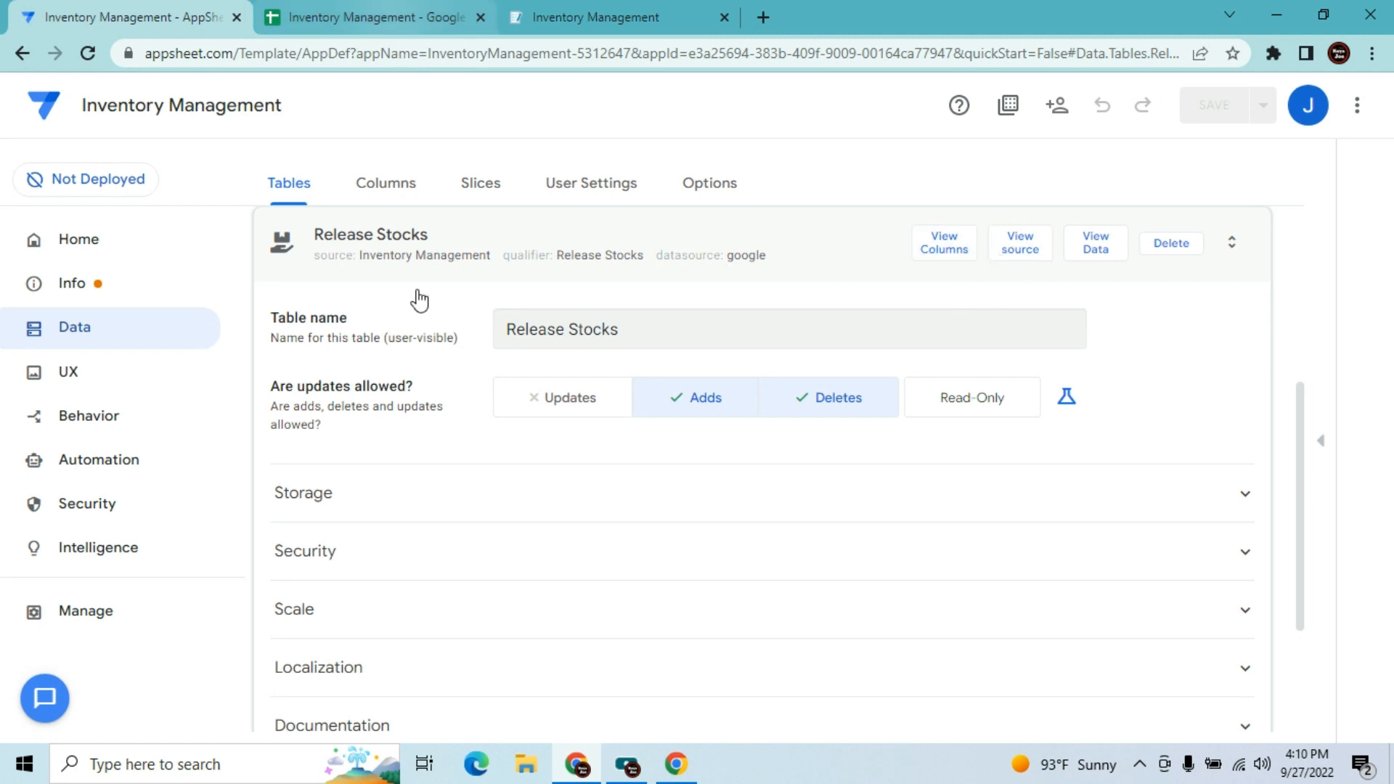
key("ctrl+Tab")
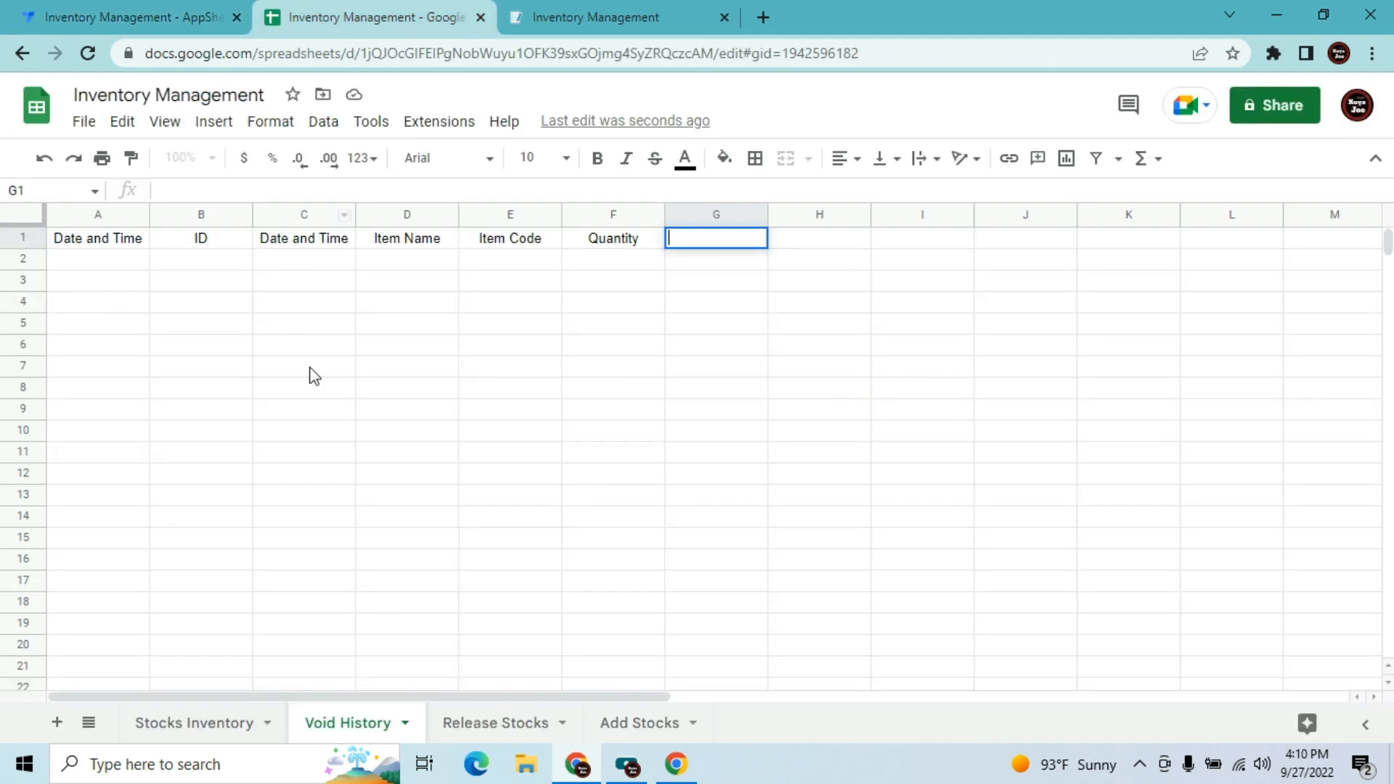
left_click(221, 353)
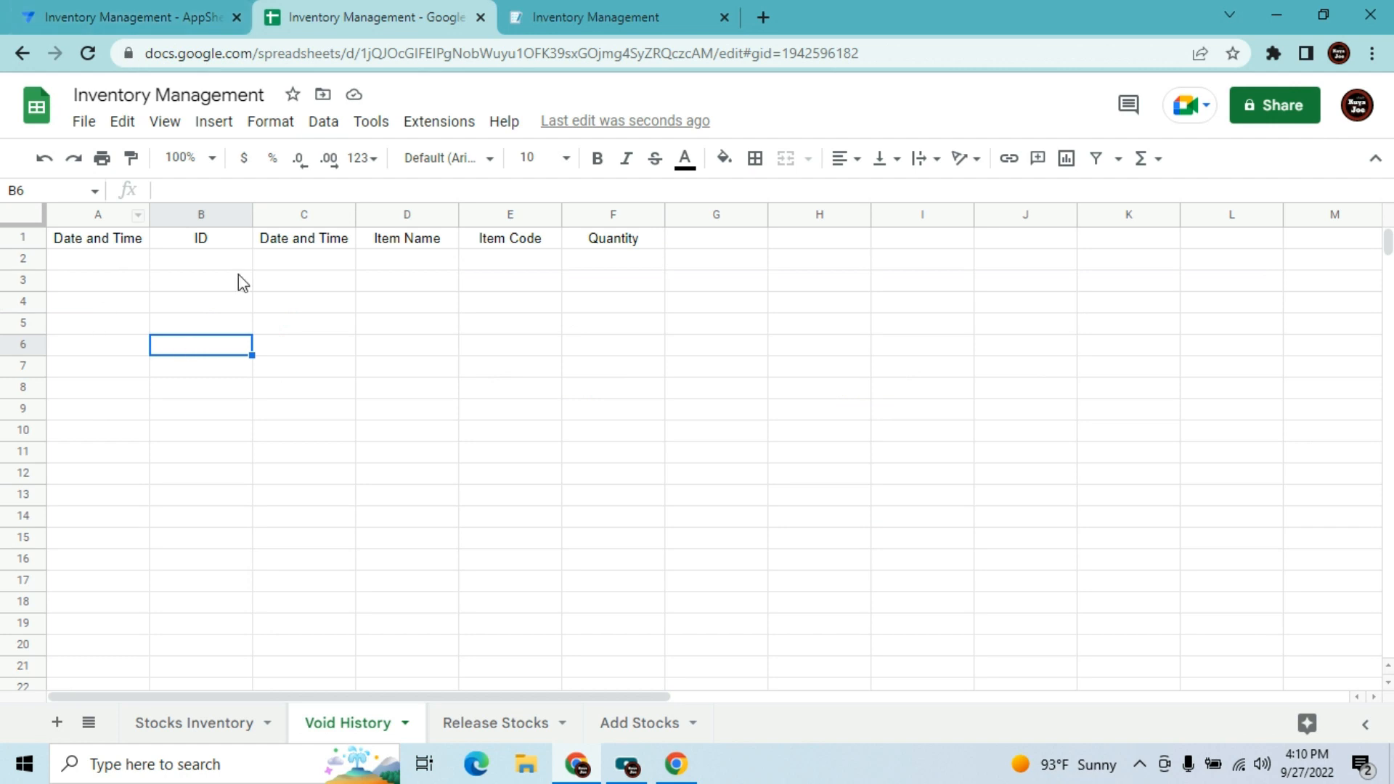
- Start a new table in the AppSheet editor from the Inventory Management spreadsheet in the Inventory Management Version 2 folder
left_click(103, 10)
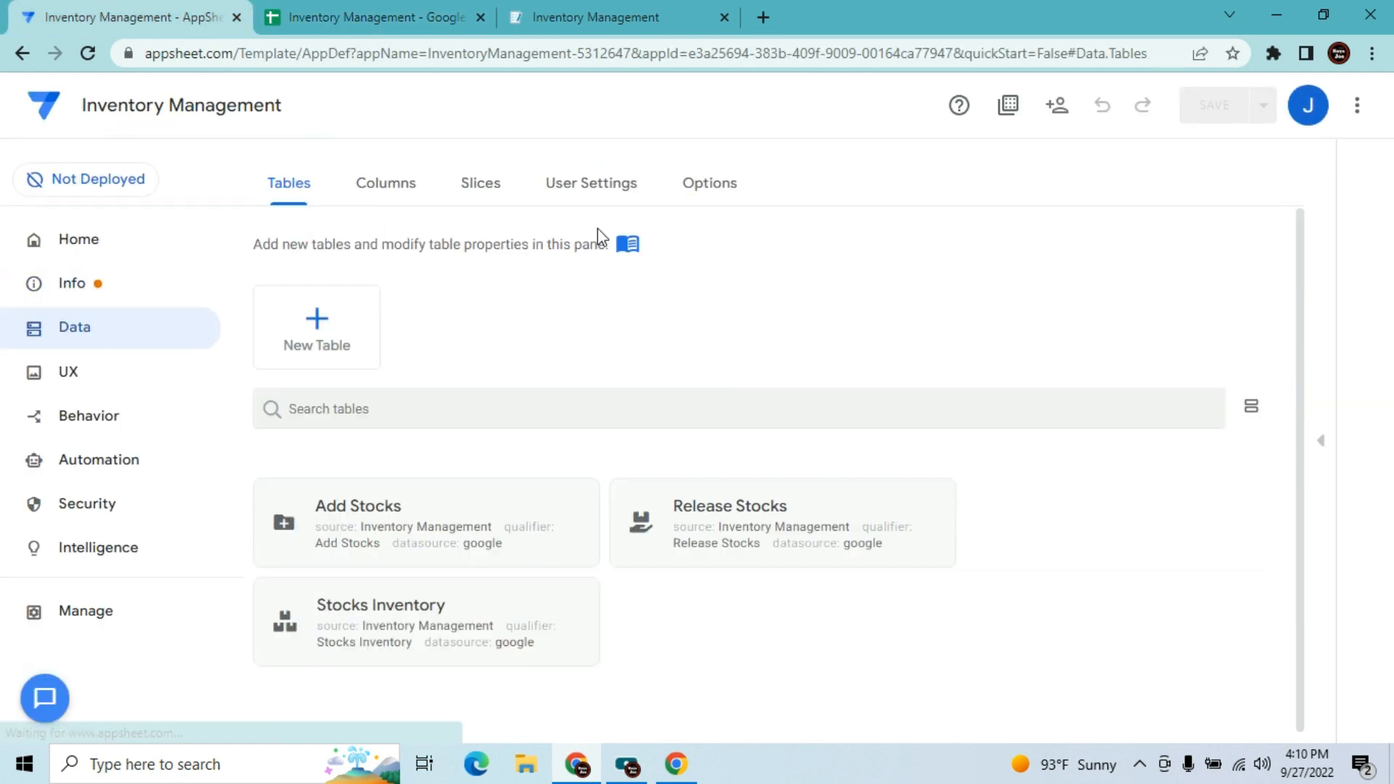
left_click(323, 313)
left_click(468, 329)
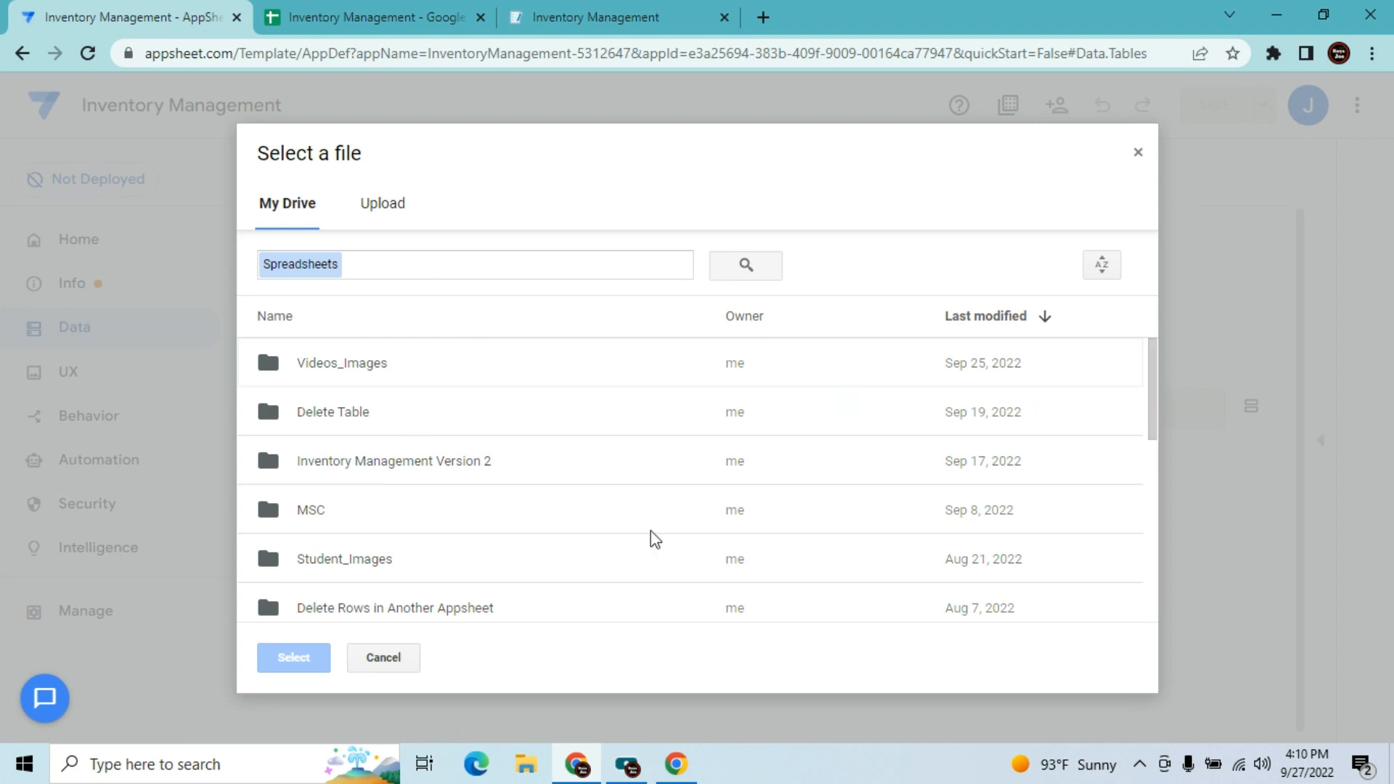
double_click(564, 476)
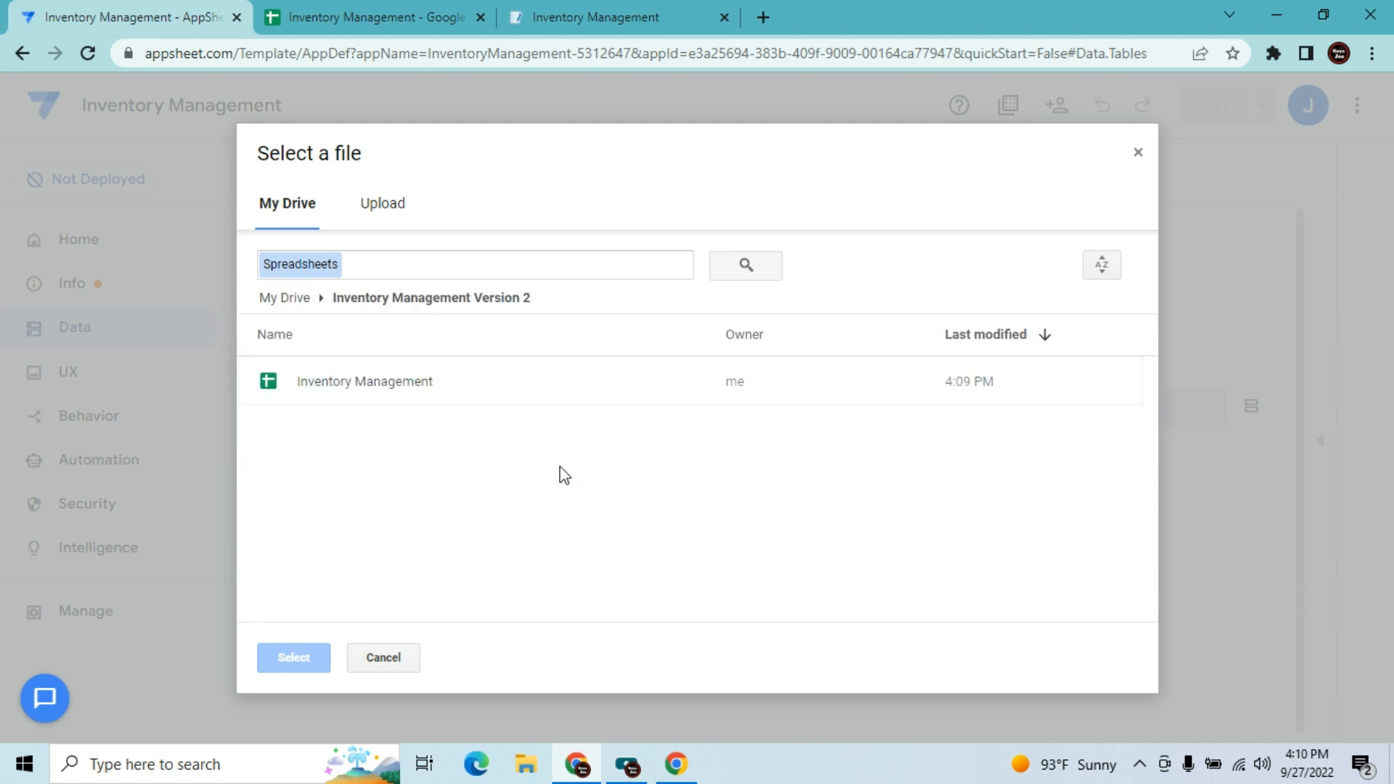
left_click(405, 395)
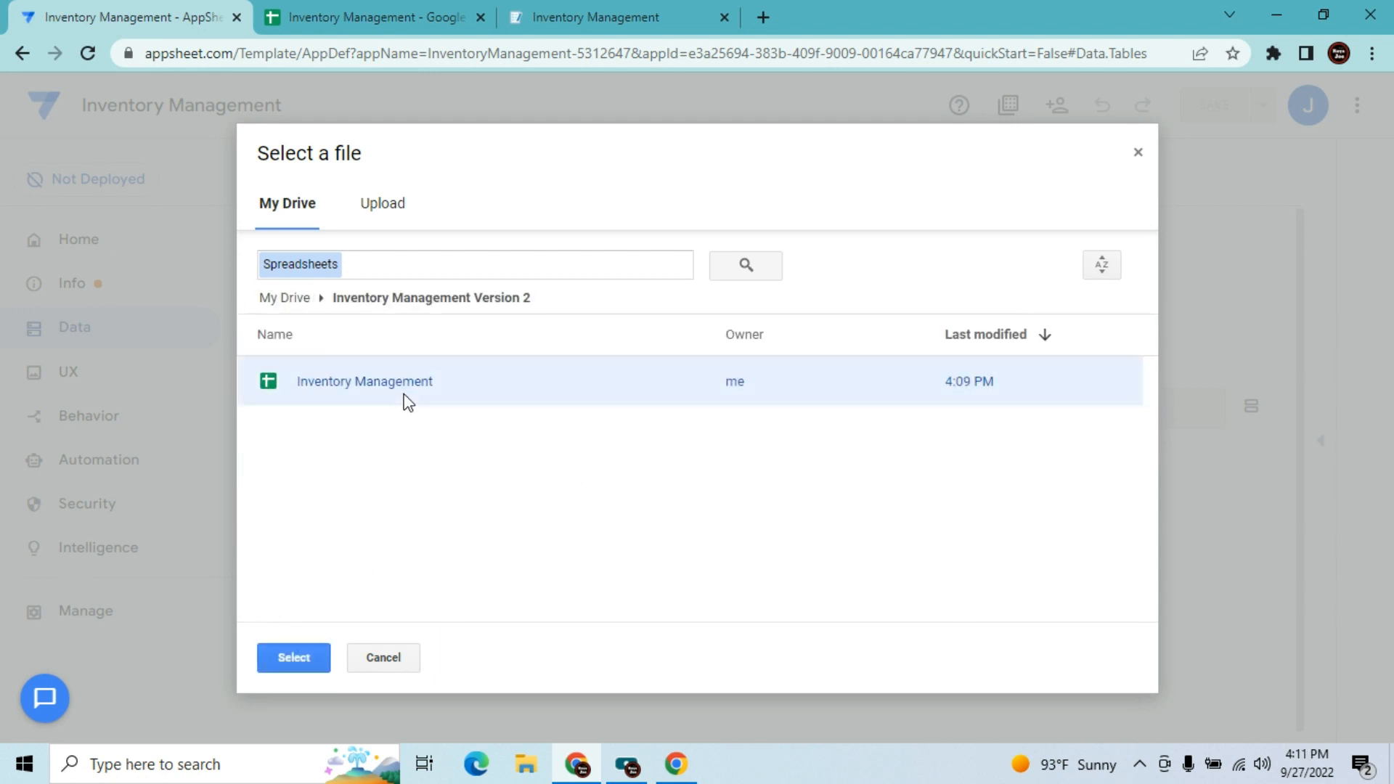
left_click(303, 668)
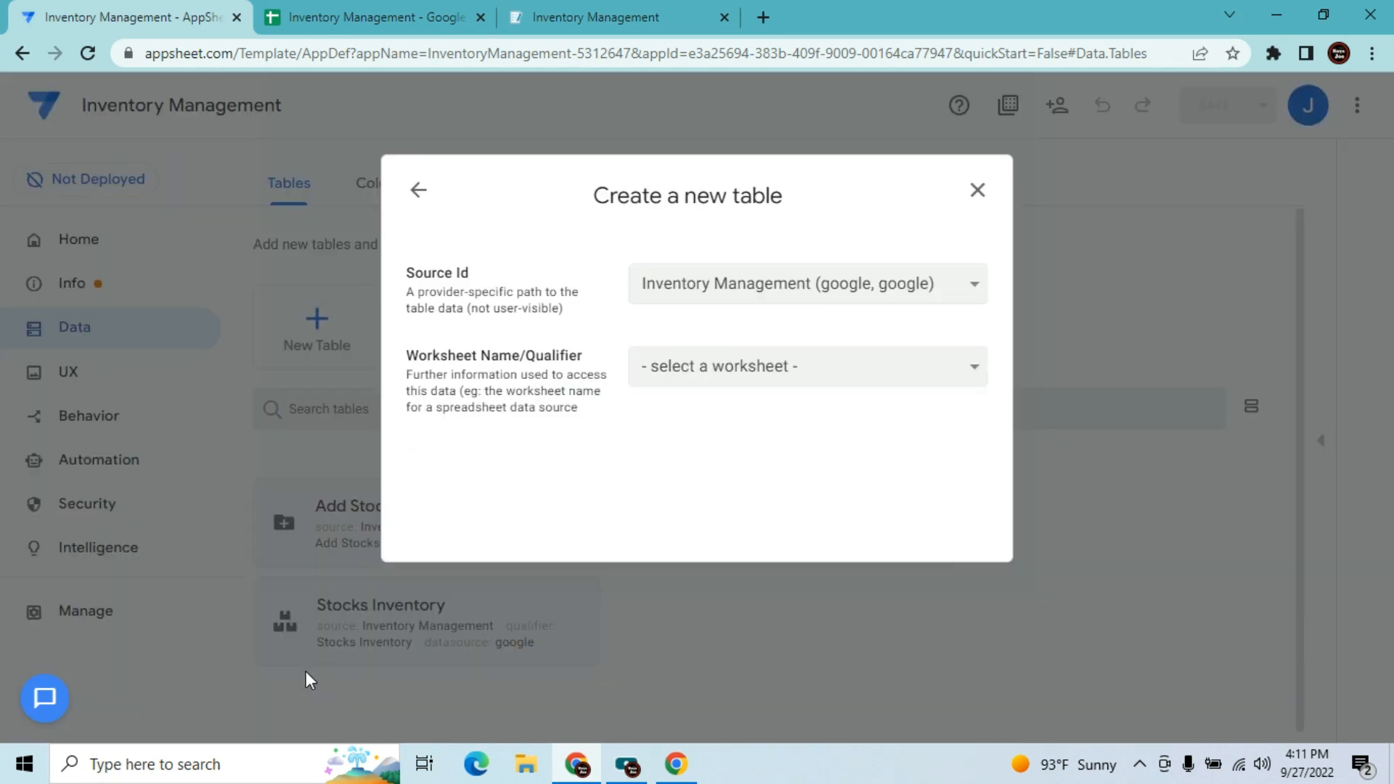
- Add the table from the Void History worksheet with only adds allowed, leaving updates and deletes off
left_click(918, 370)
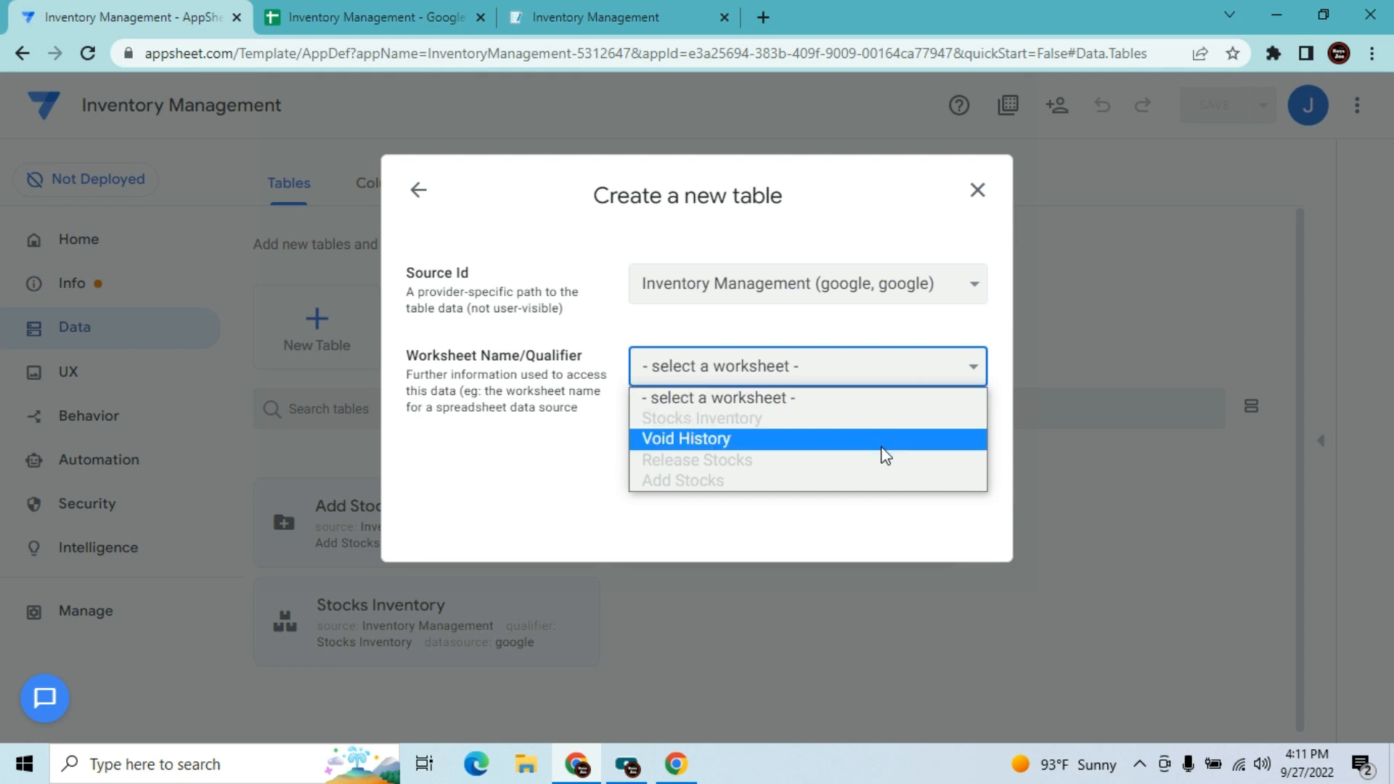
left_click(884, 439)
left_click(877, 472)
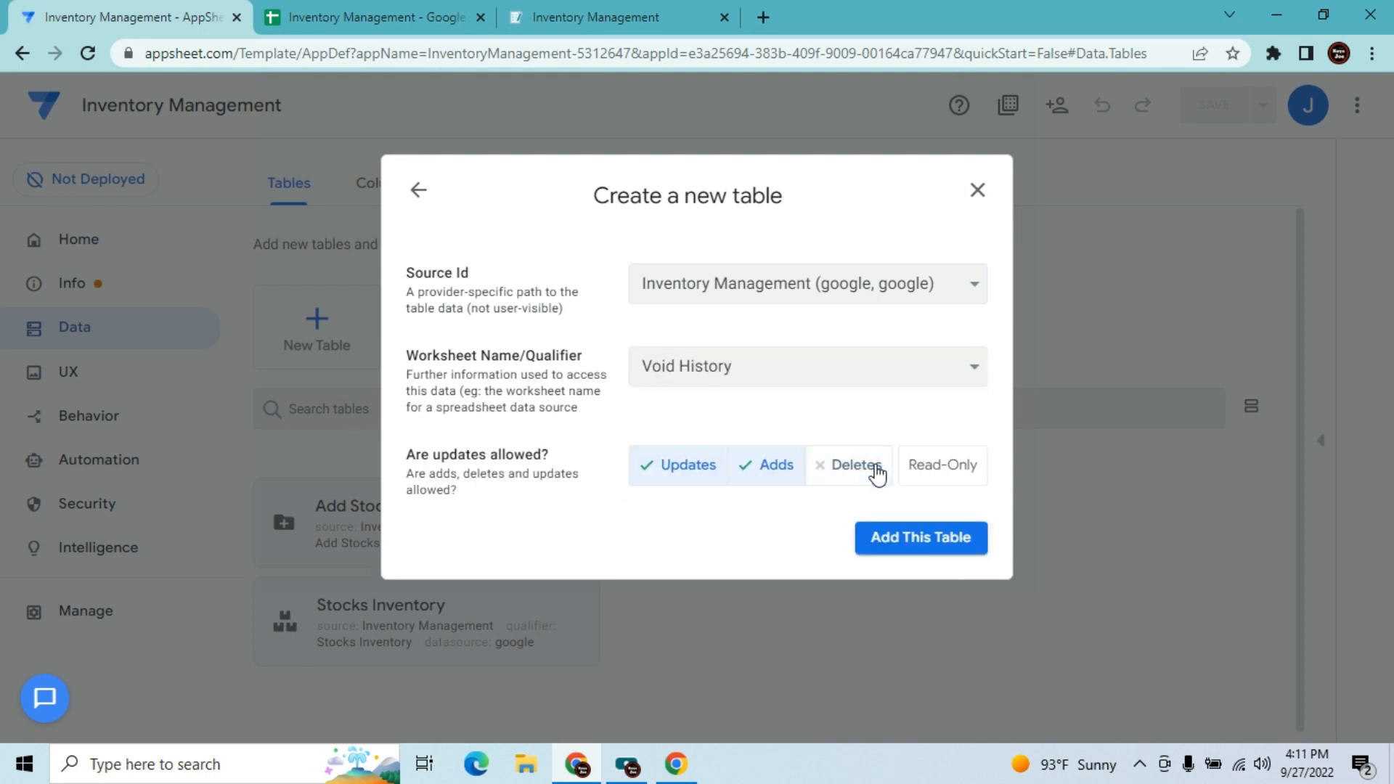
left_click(698, 467)
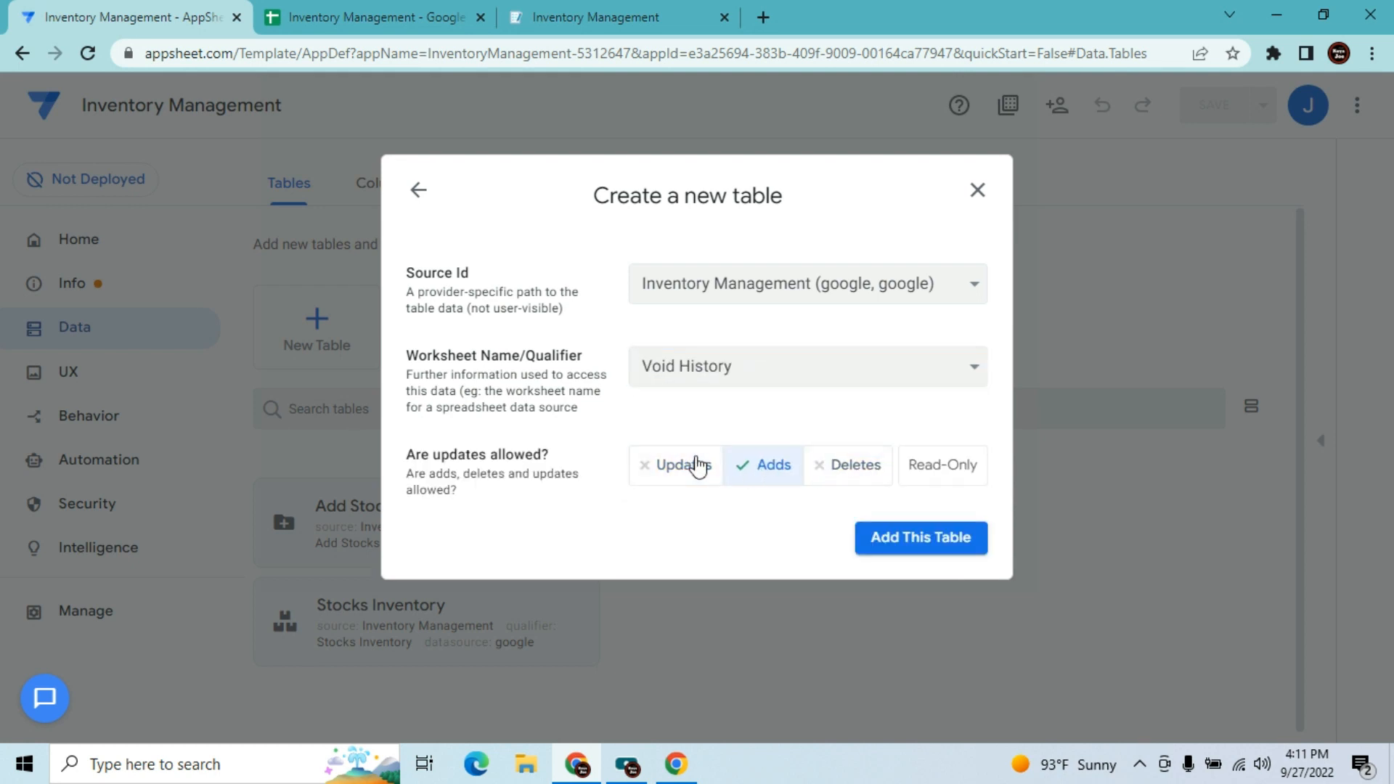
left_click(955, 544)
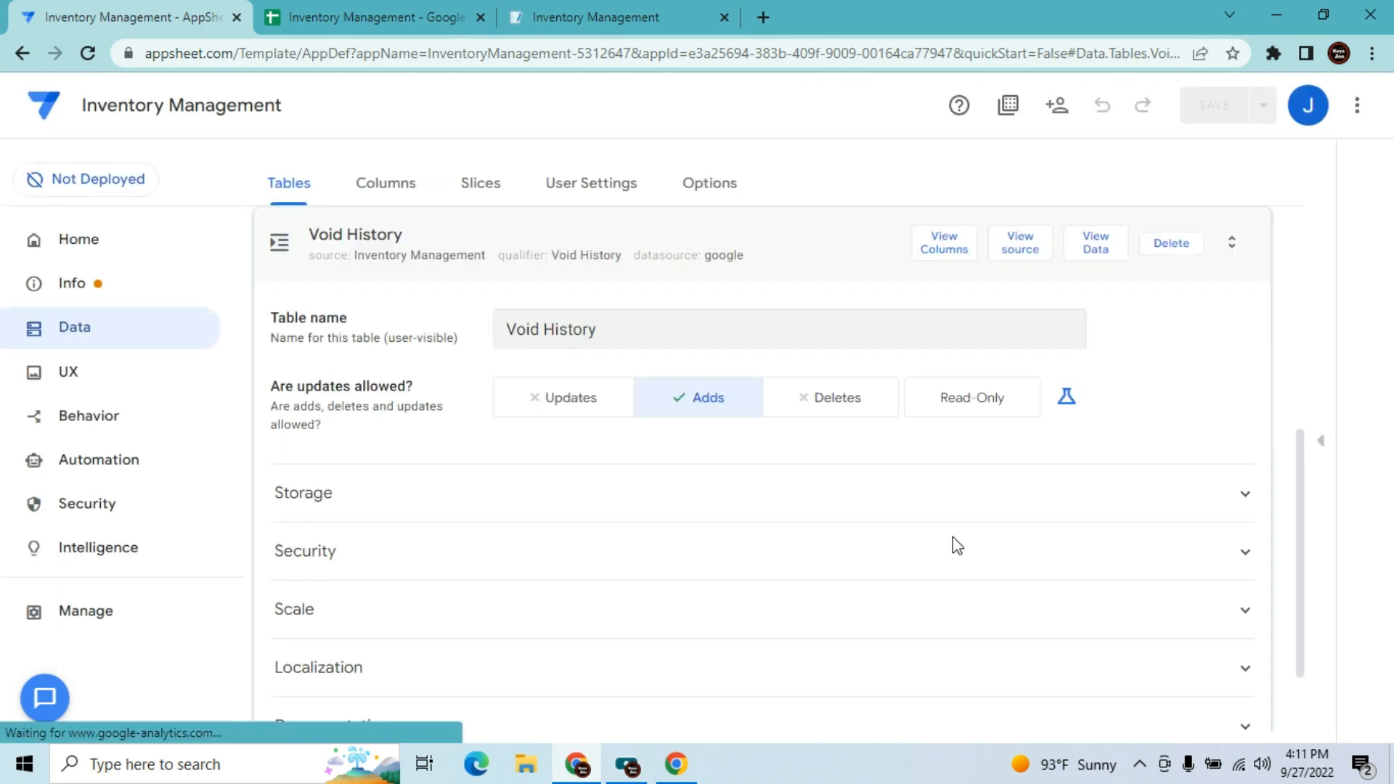
- Clear the initial value formula of the ID column in the Void History table and save the column settings
left_click(940, 247)
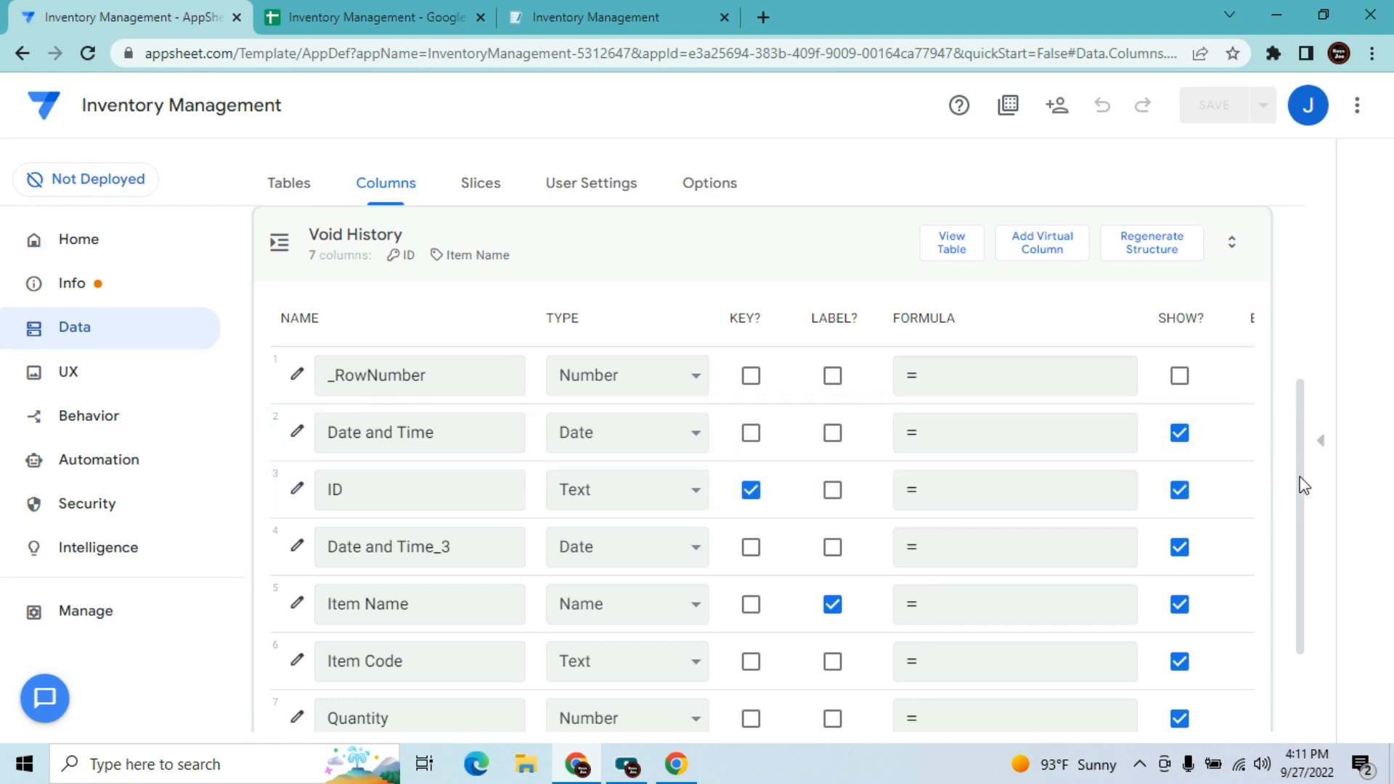
left_click_drag(1301, 489, 1304, 524)
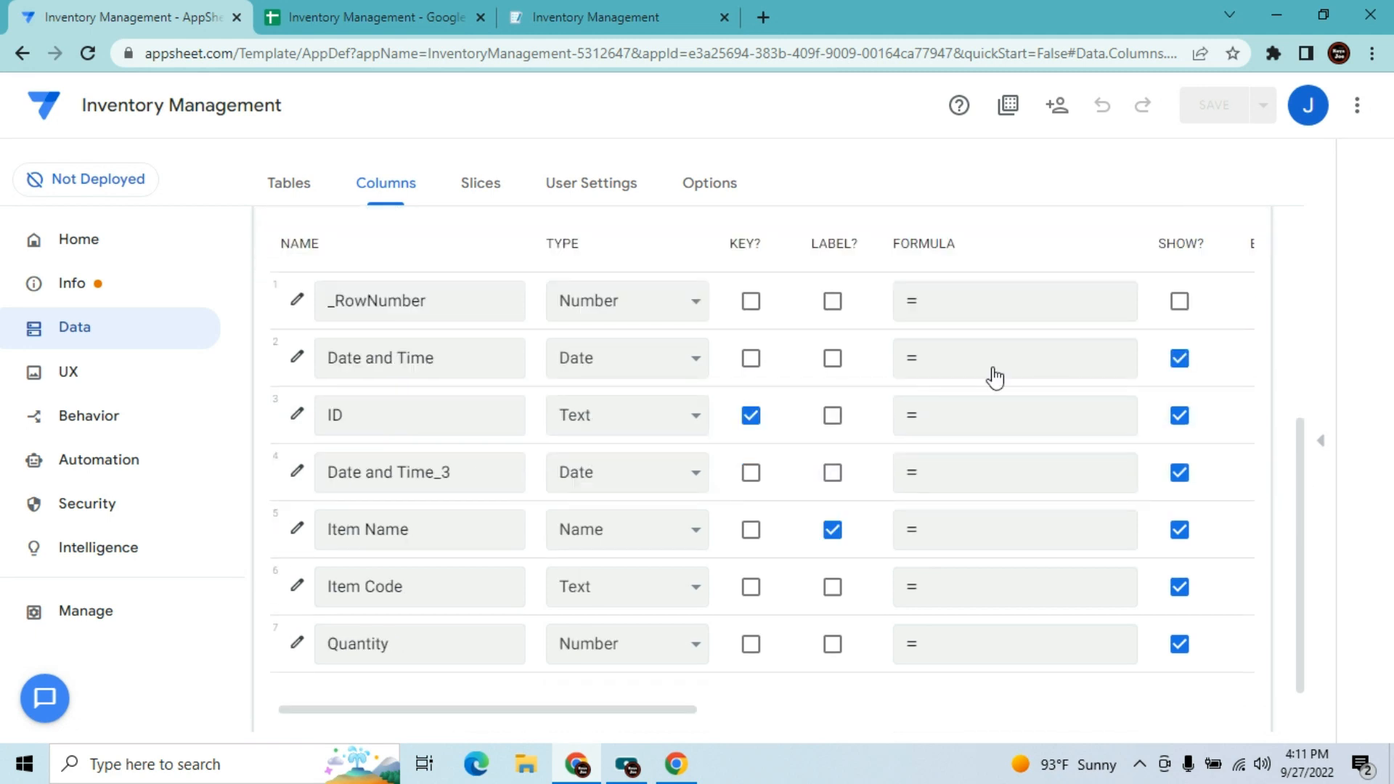
left_click(297, 416)
left_click_drag(1097, 446, 1105, 655)
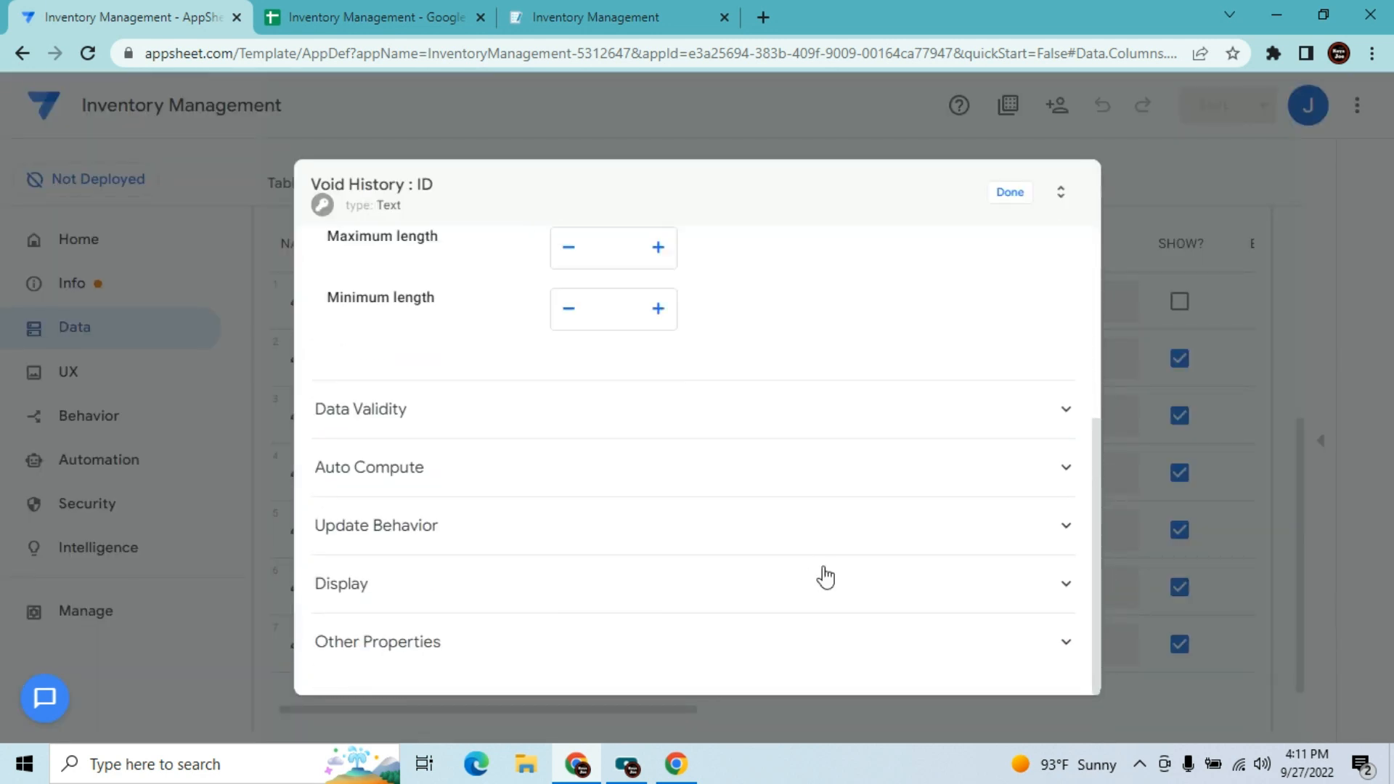
left_click(788, 513)
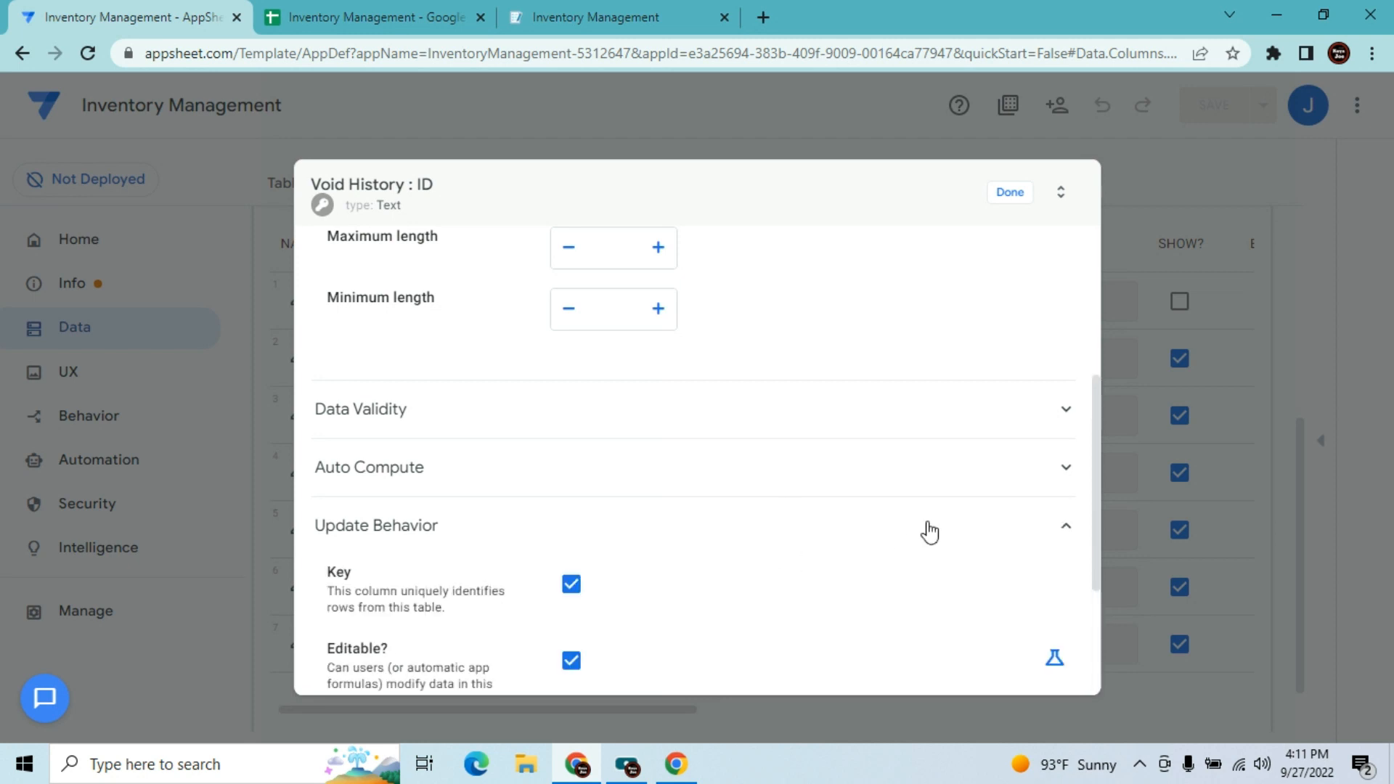
left_click(790, 462)
left_click(734, 609)
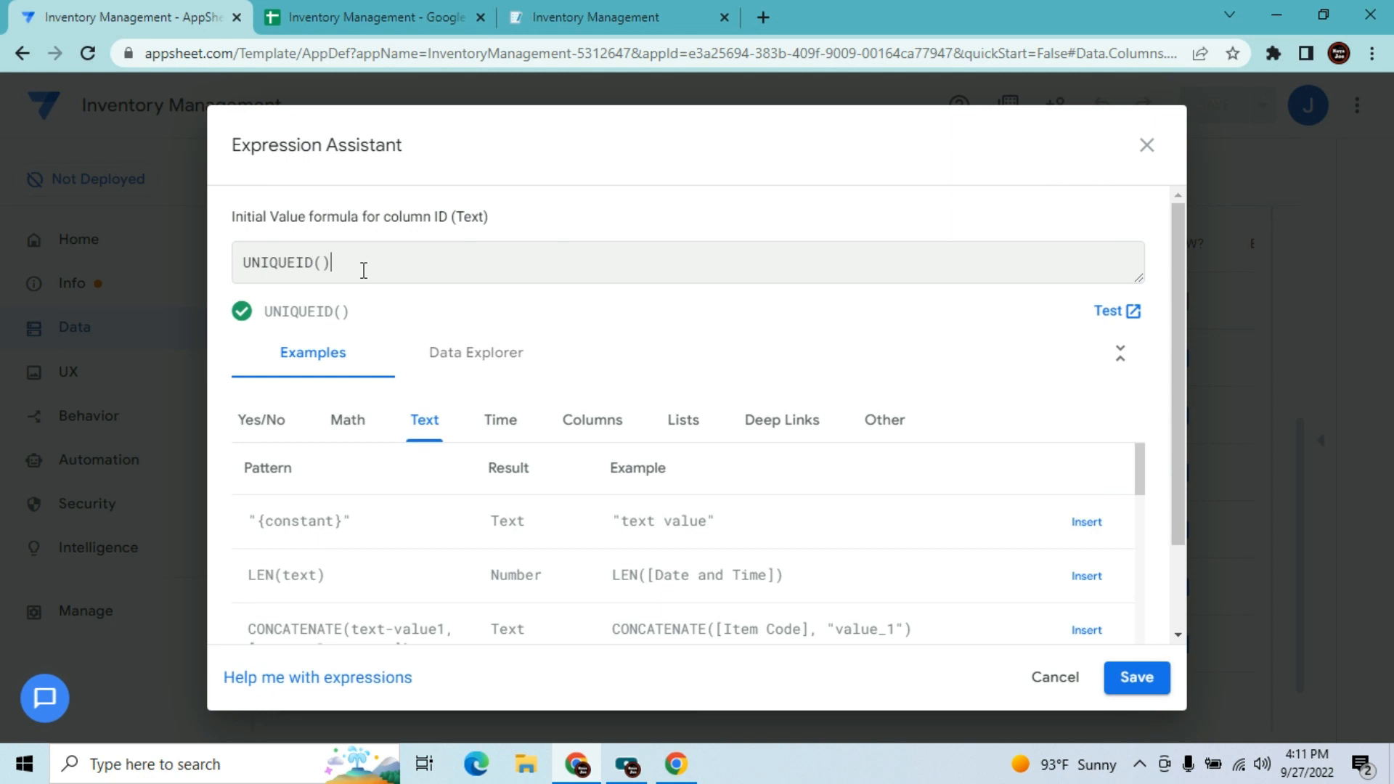
key("ctrl+a")
key("BackSpace")
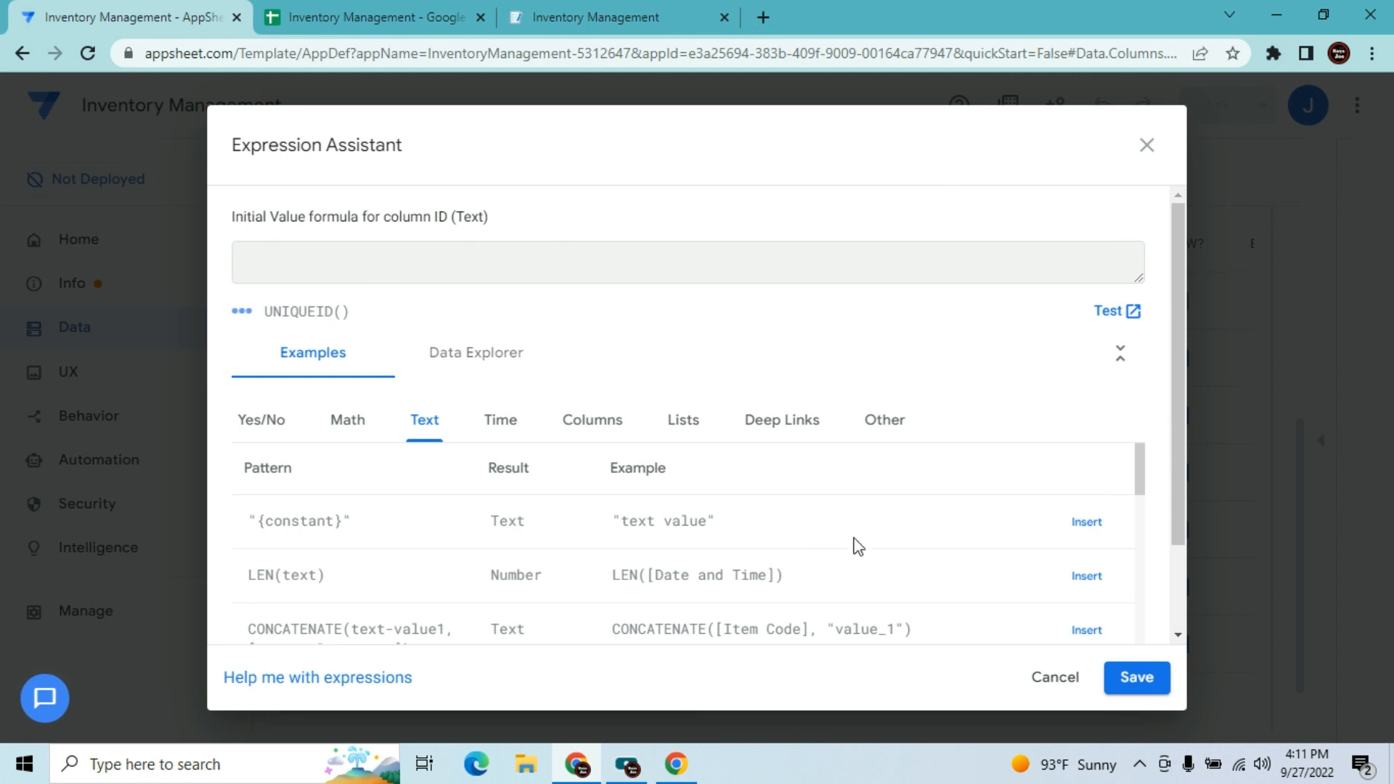
left_click(1137, 677)
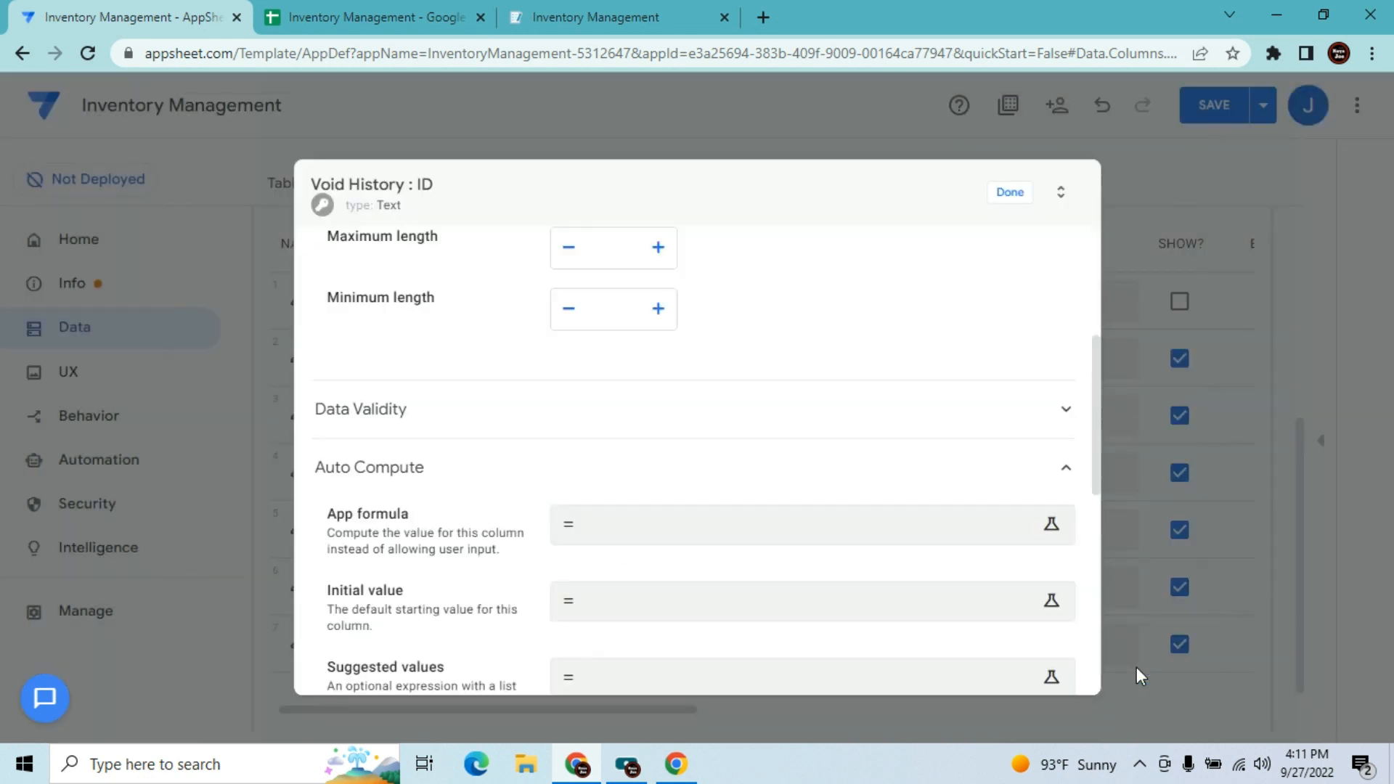
left_click(1009, 193)
- Delete the second Date and Time column, column C, from the Void History sheet of the spreadsheet
left_click(451, 474)
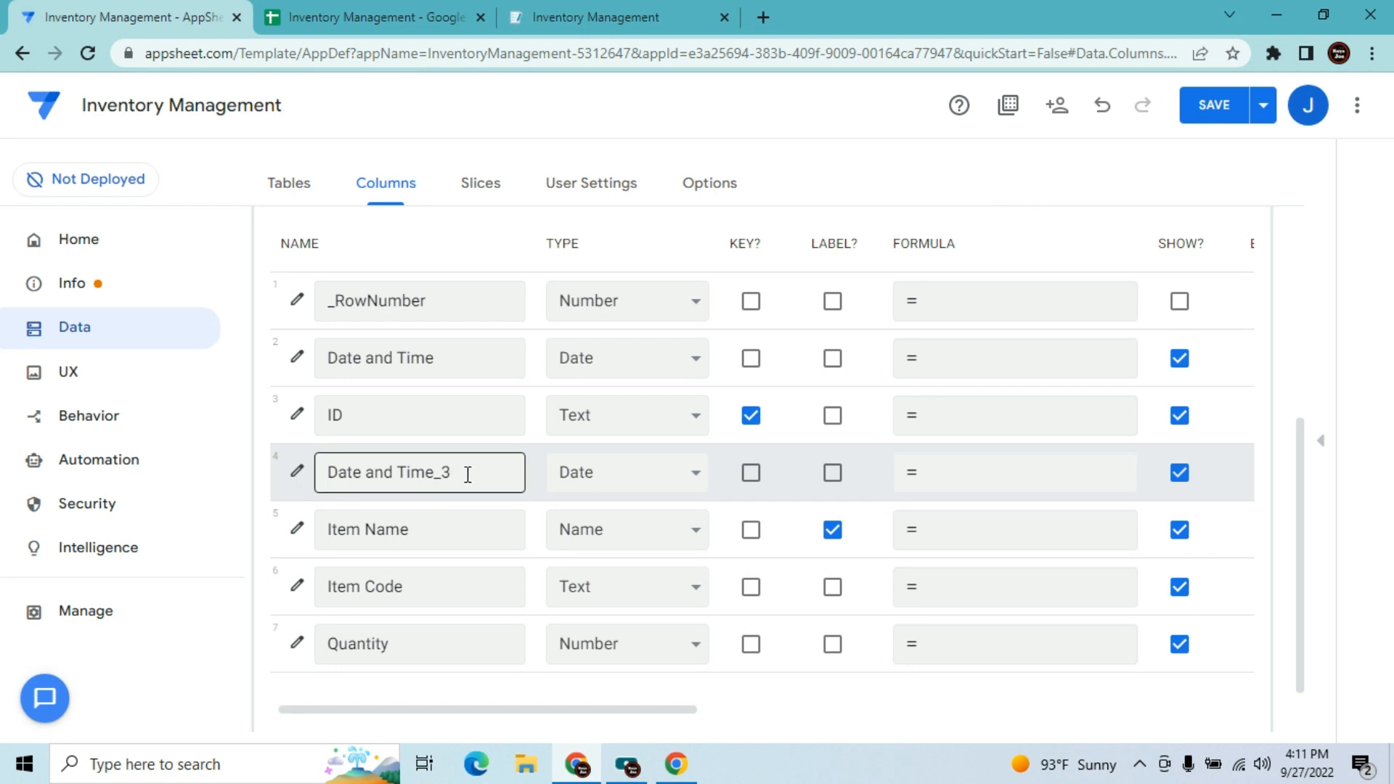
left_click(347, 16)
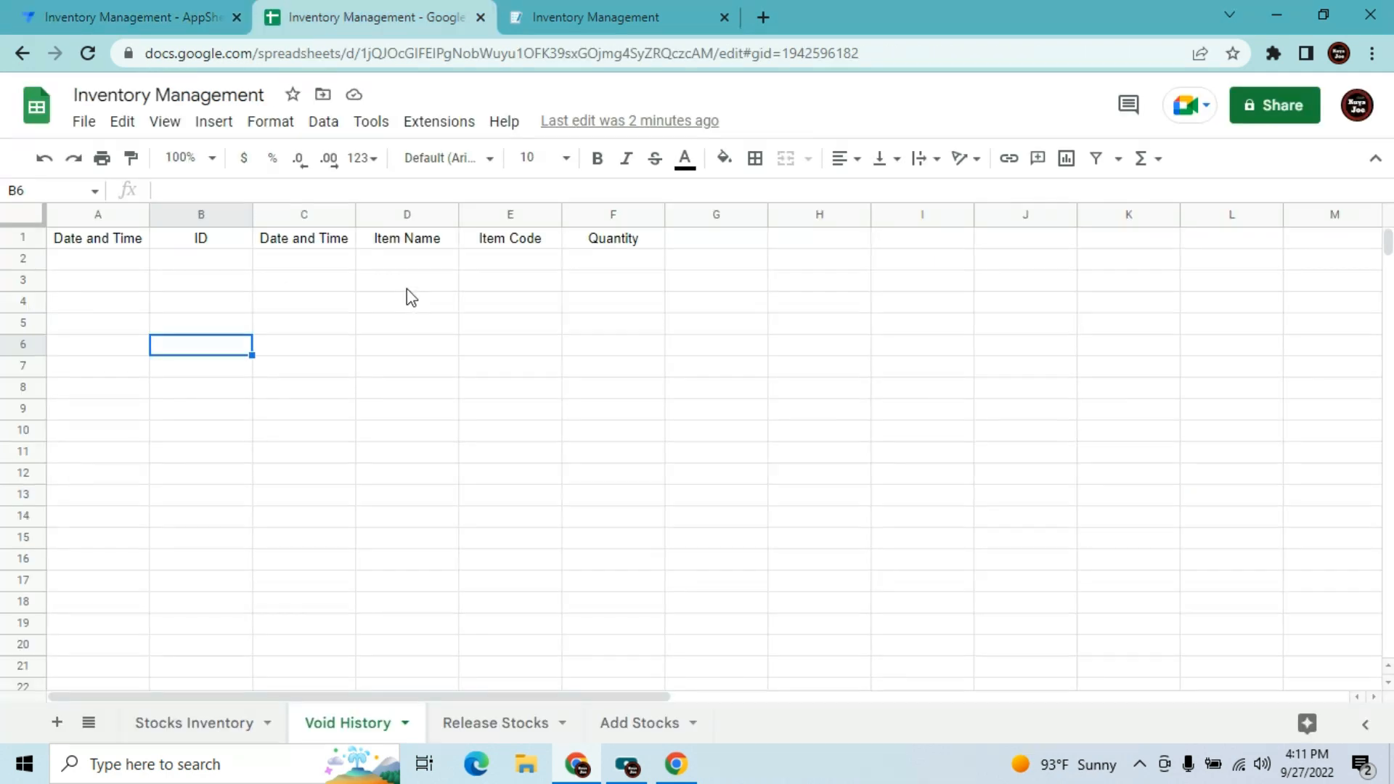
left_click(304, 218)
right_click(304, 218)
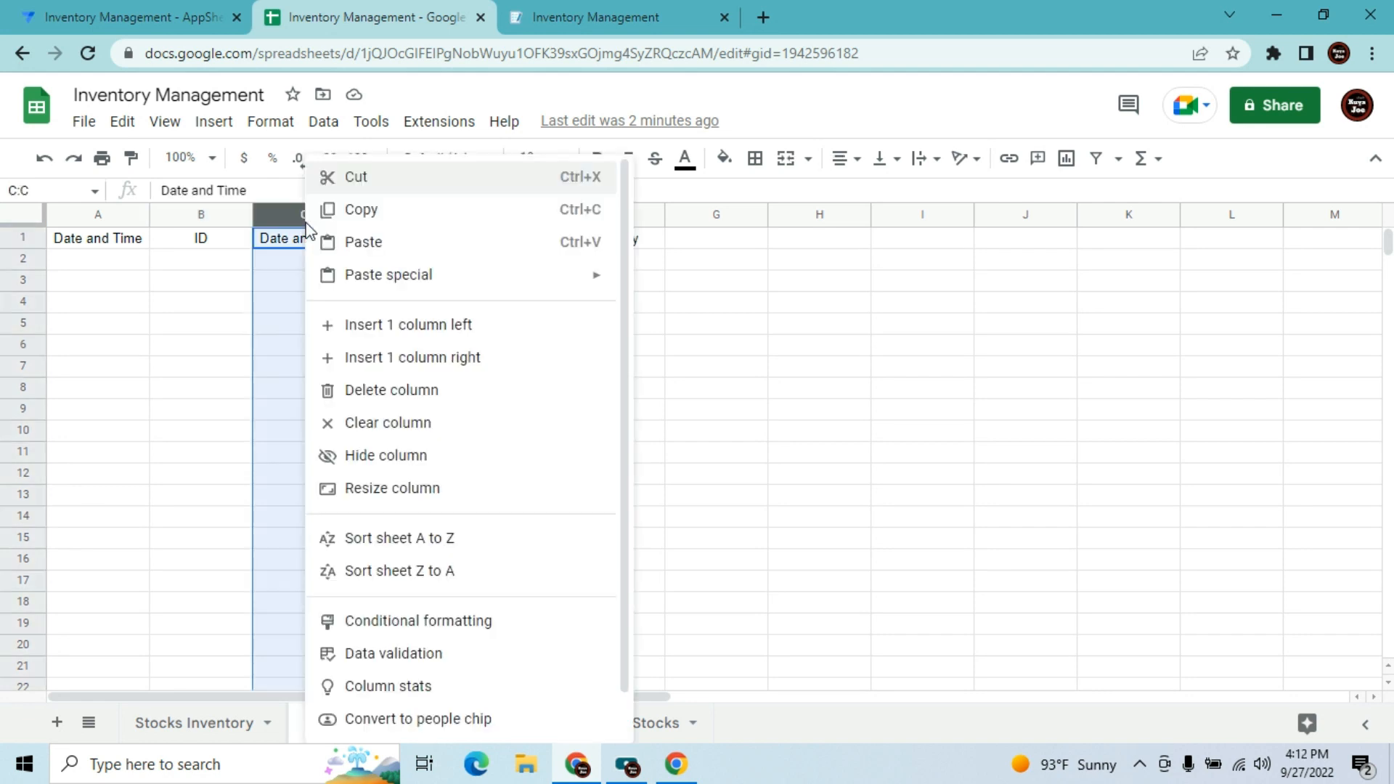
left_click(401, 392)
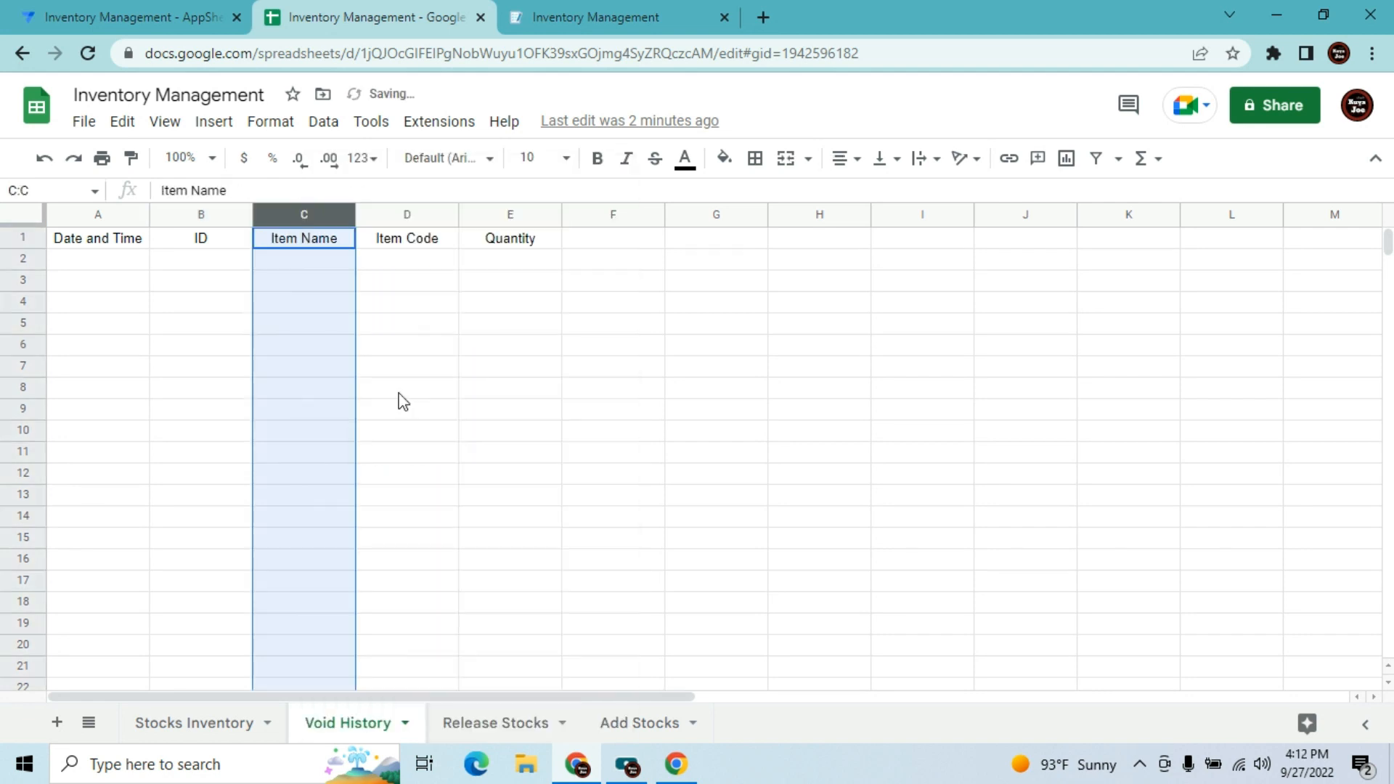
- Regenerate the column structure of the Void History table in the AppSheet editor
left_click(626, 10)
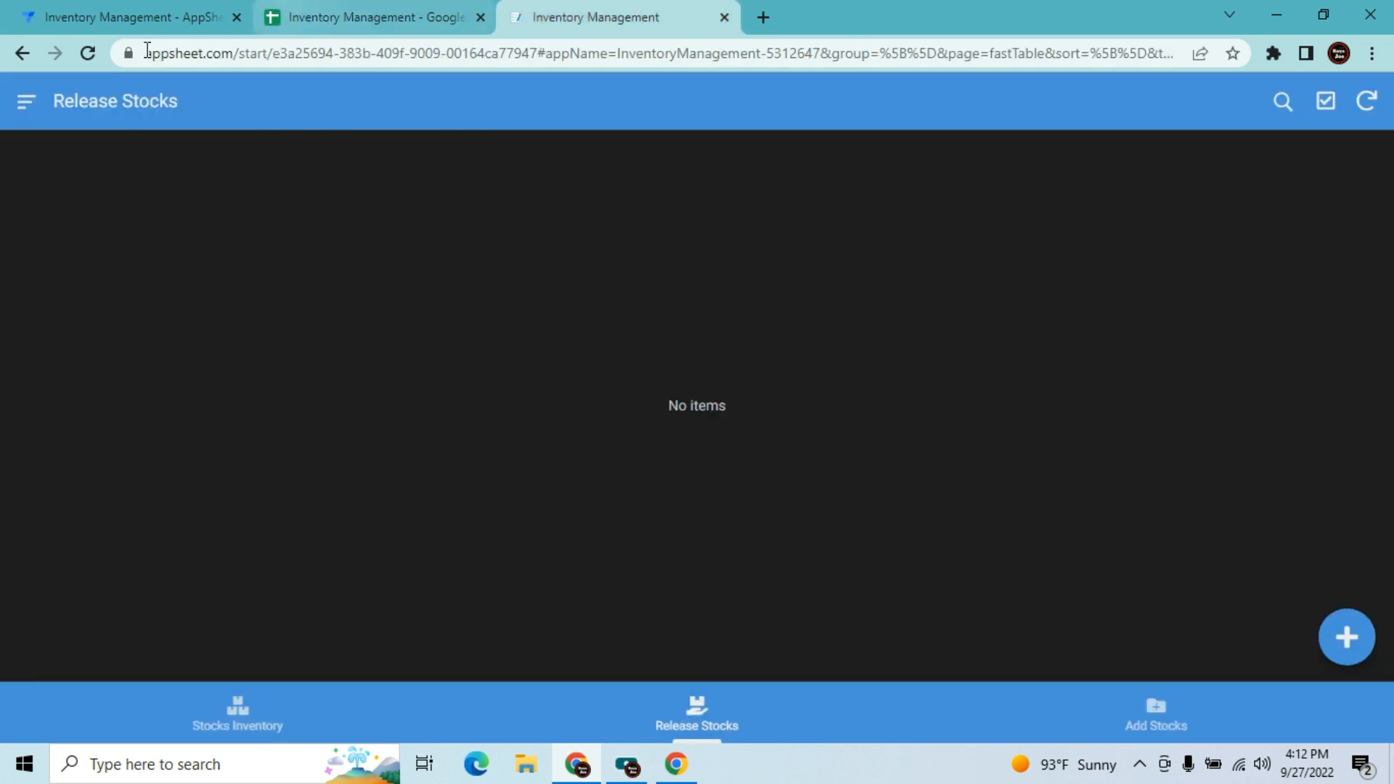
left_click(137, 19)
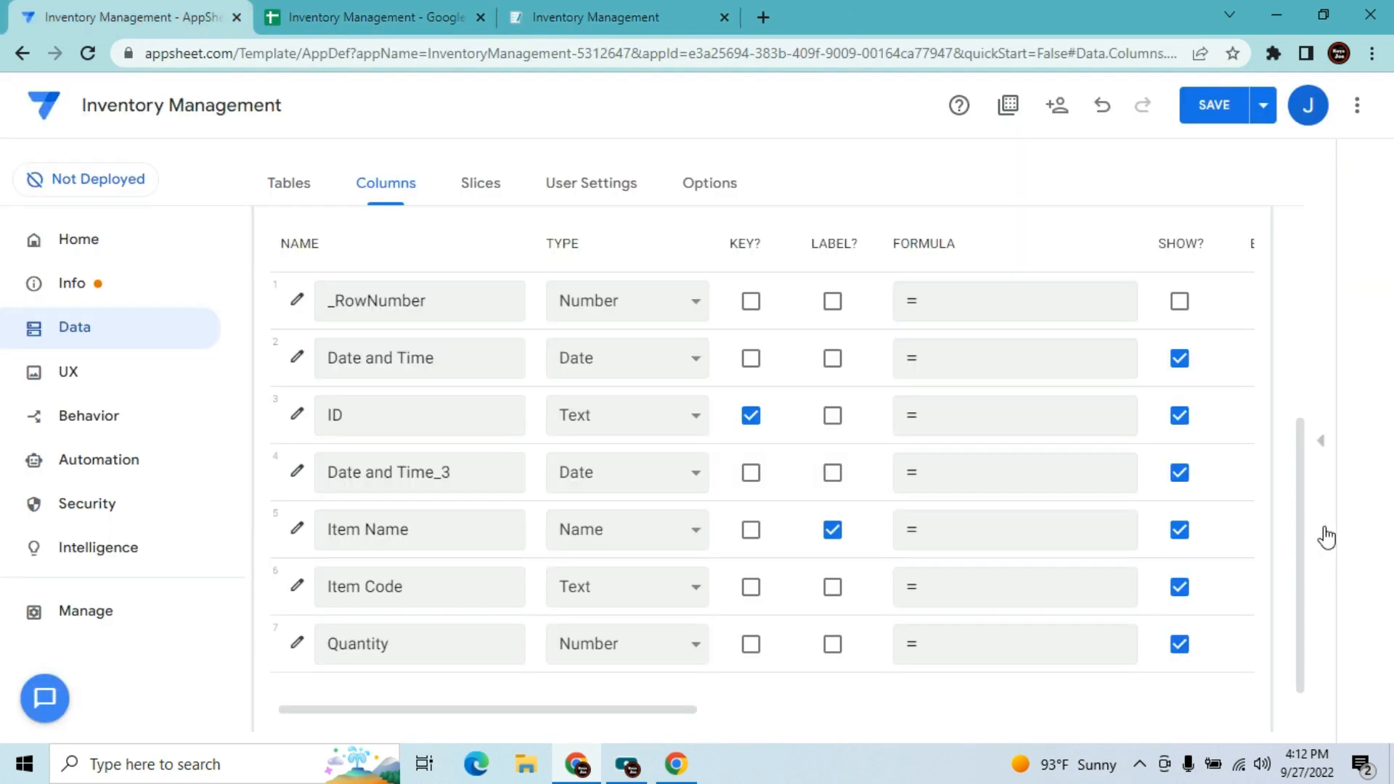
left_click_drag(1300, 504, 1302, 454)
left_click(1160, 272)
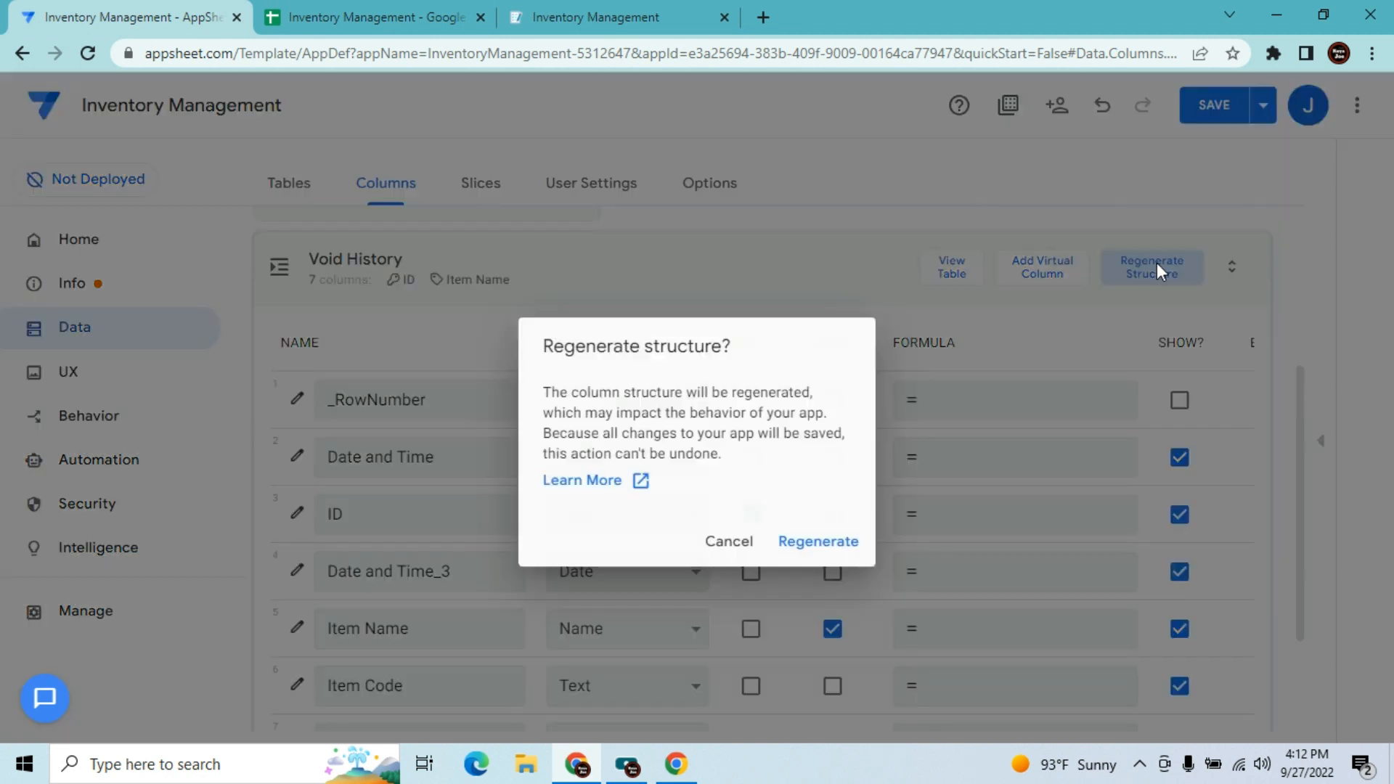
left_click(821, 543)
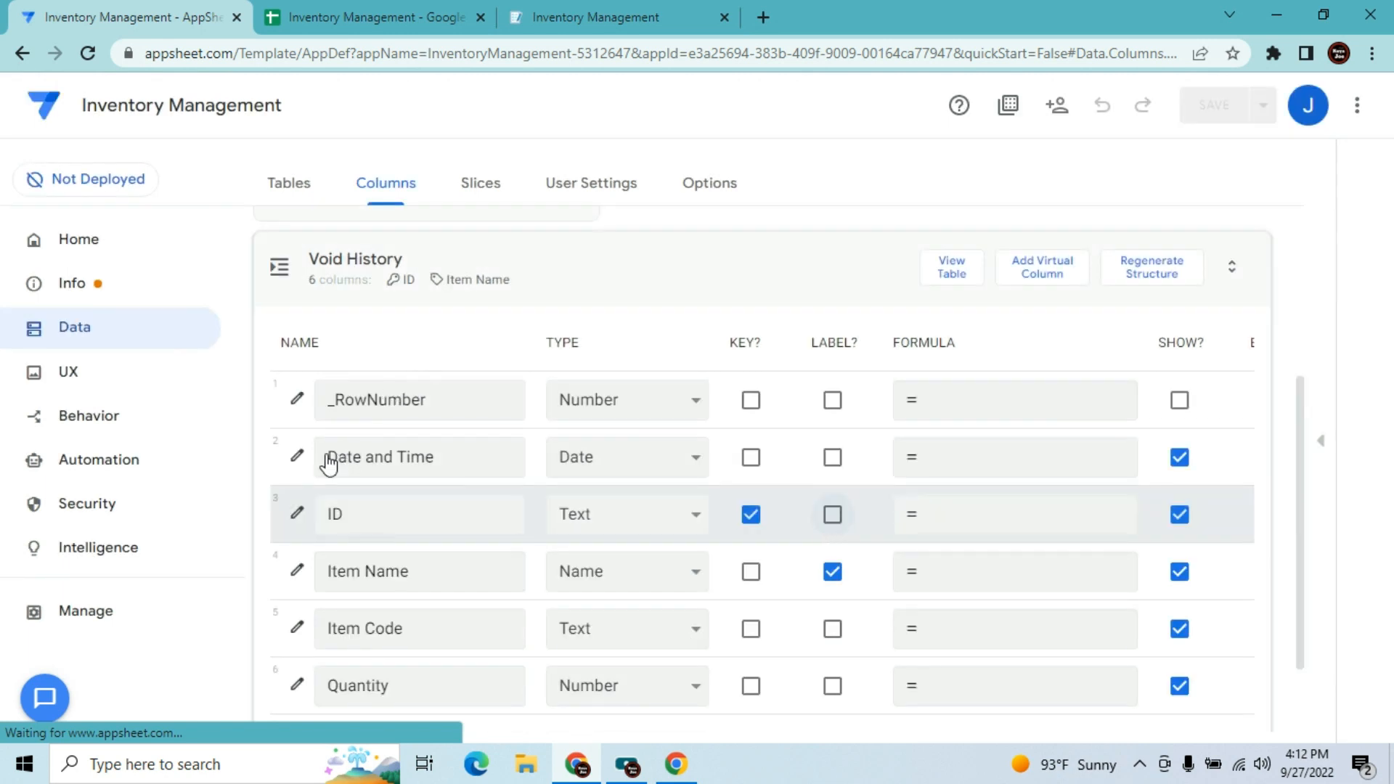
- Change the Date and Time column of the Void History table to the DateTime type and set its formula to now()
left_click(625, 460)
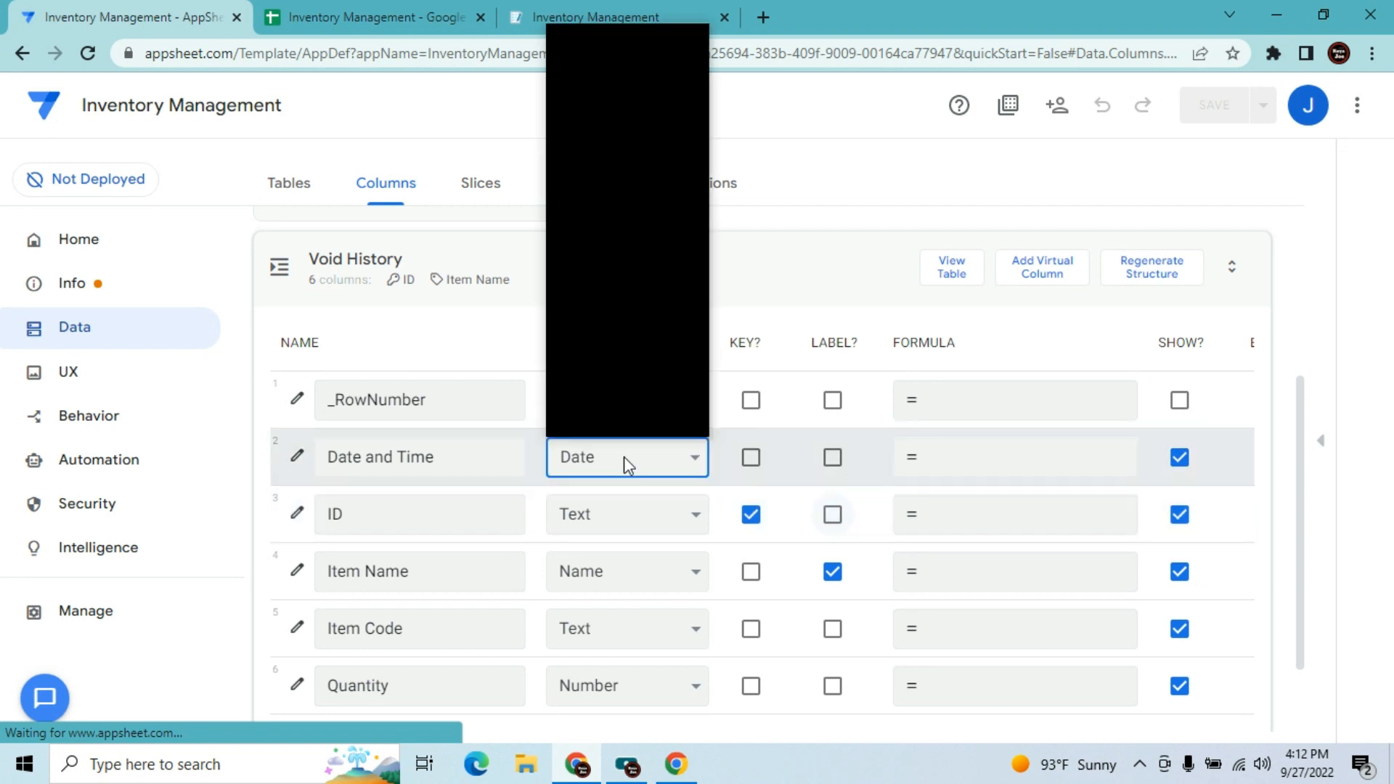
left_click(607, 177)
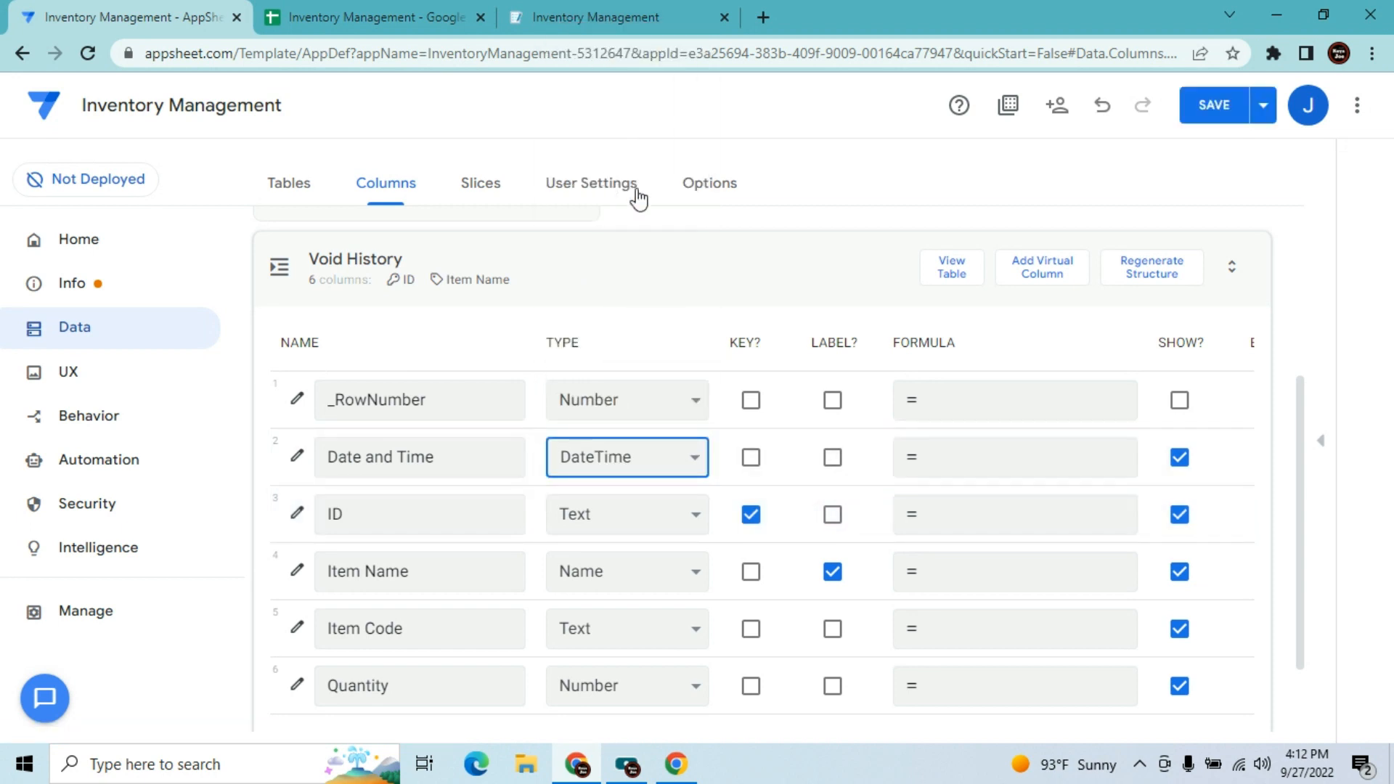
left_click(983, 465)
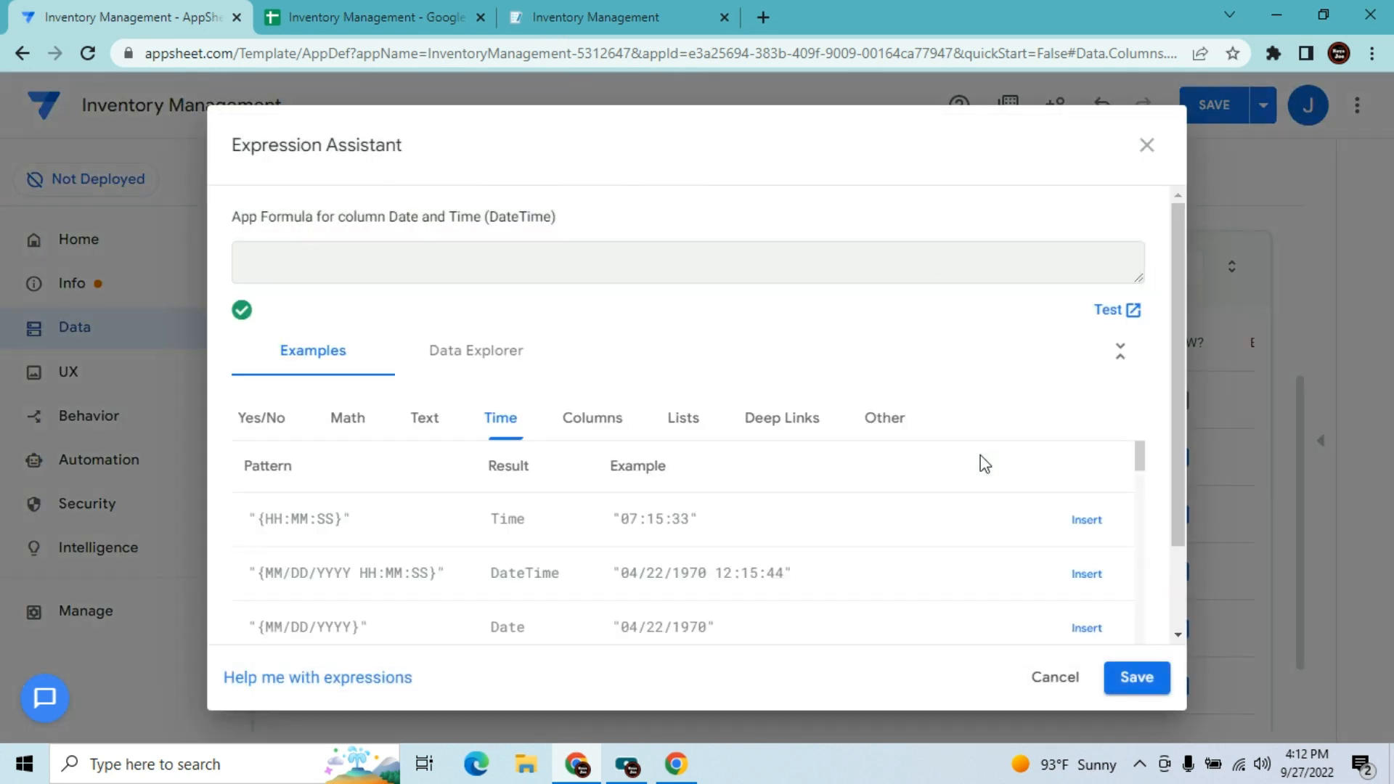
type("now(")
left_click(1115, 678)
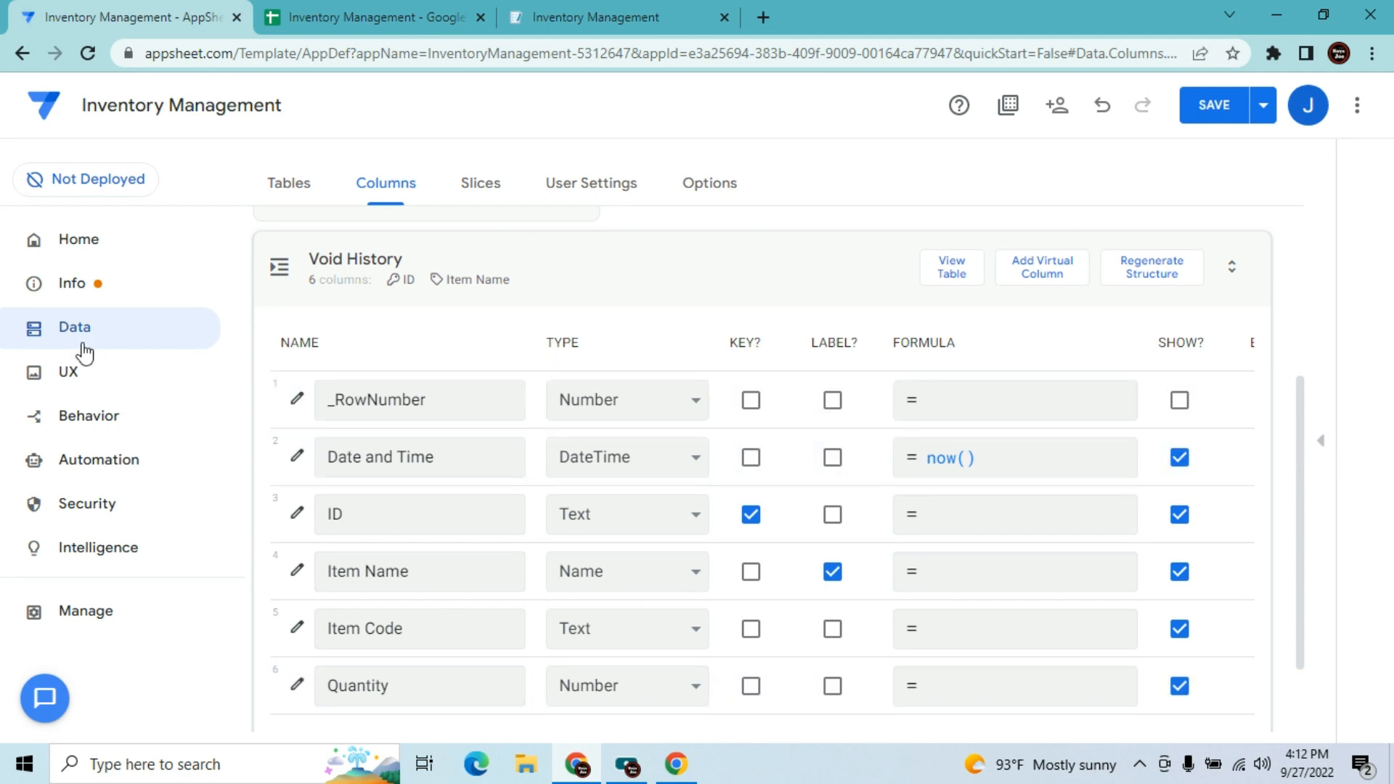
- Create a new view based on the Void History table and name it Delete History
left_click(111, 374)
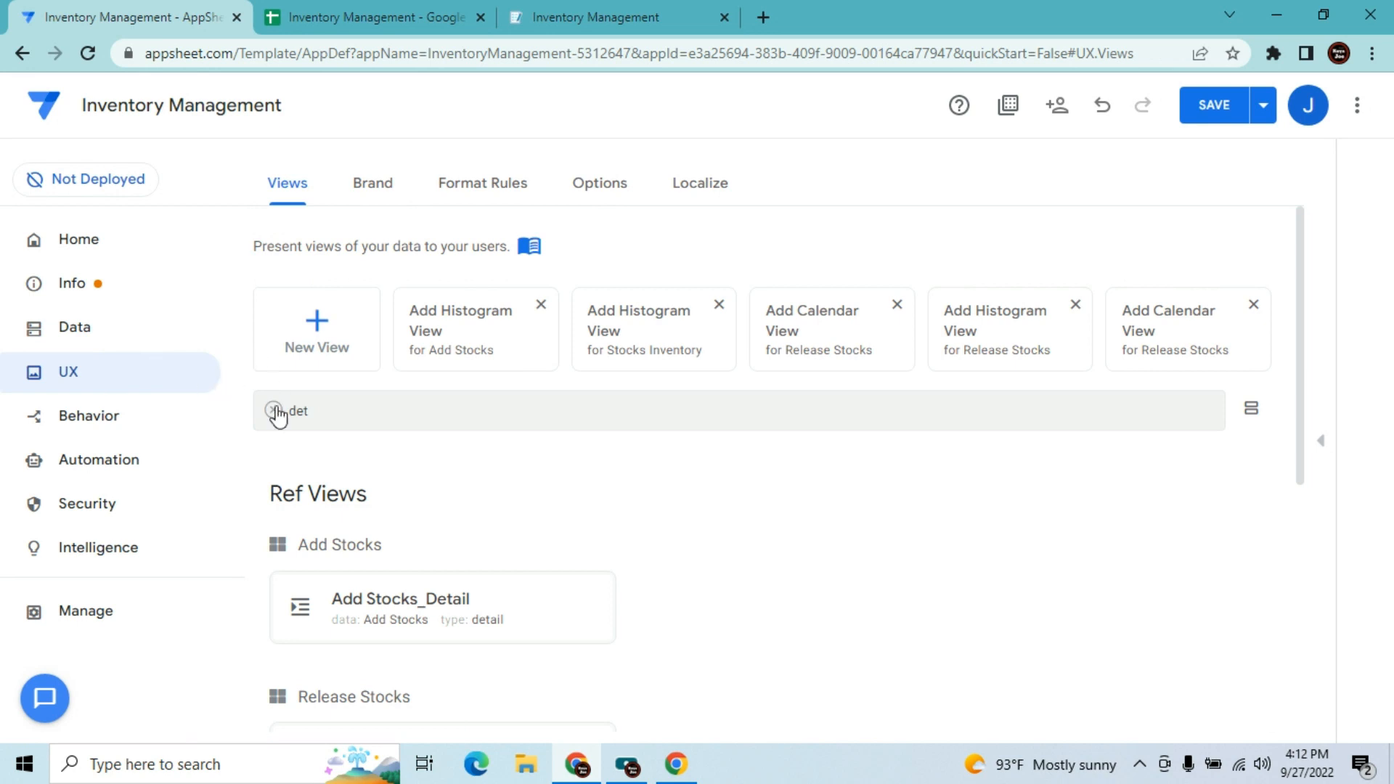
left_click(273, 411)
left_click(347, 333)
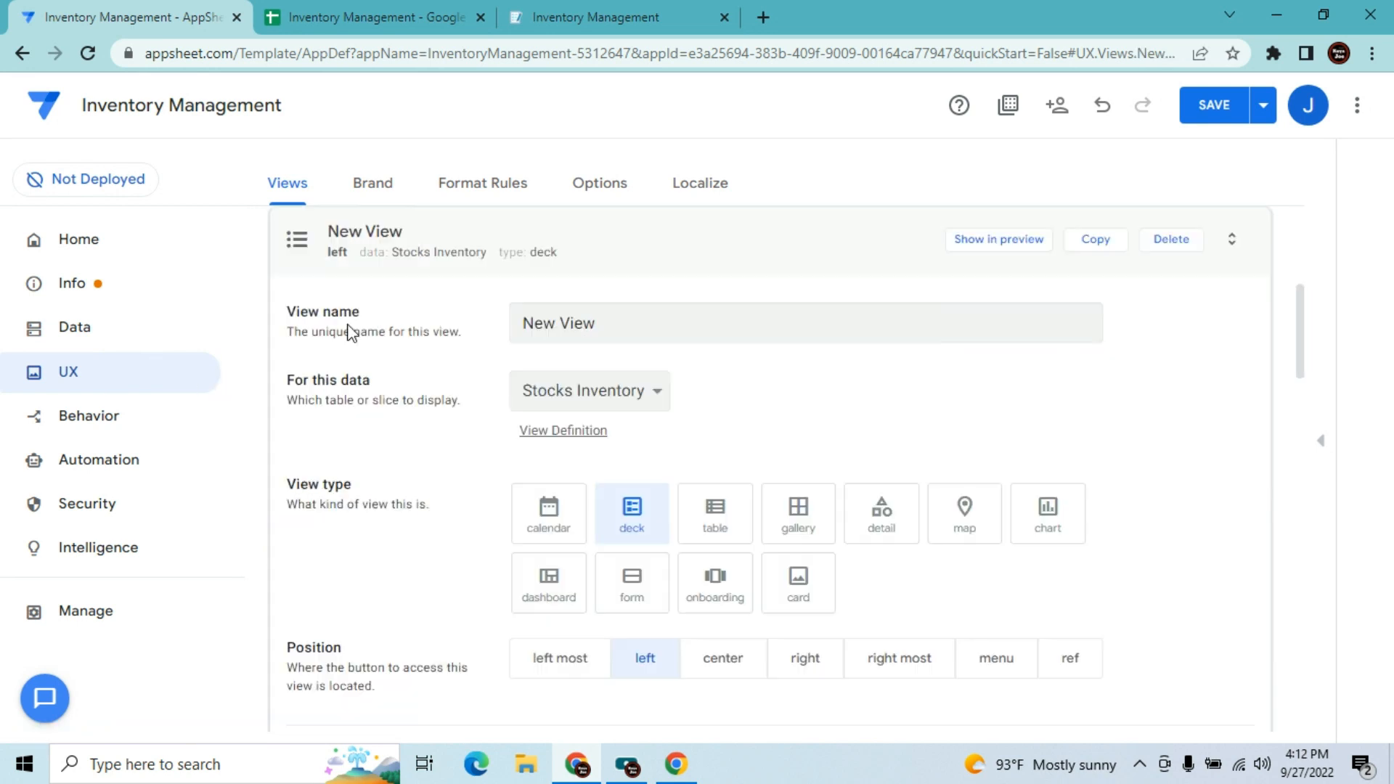
left_click(617, 391)
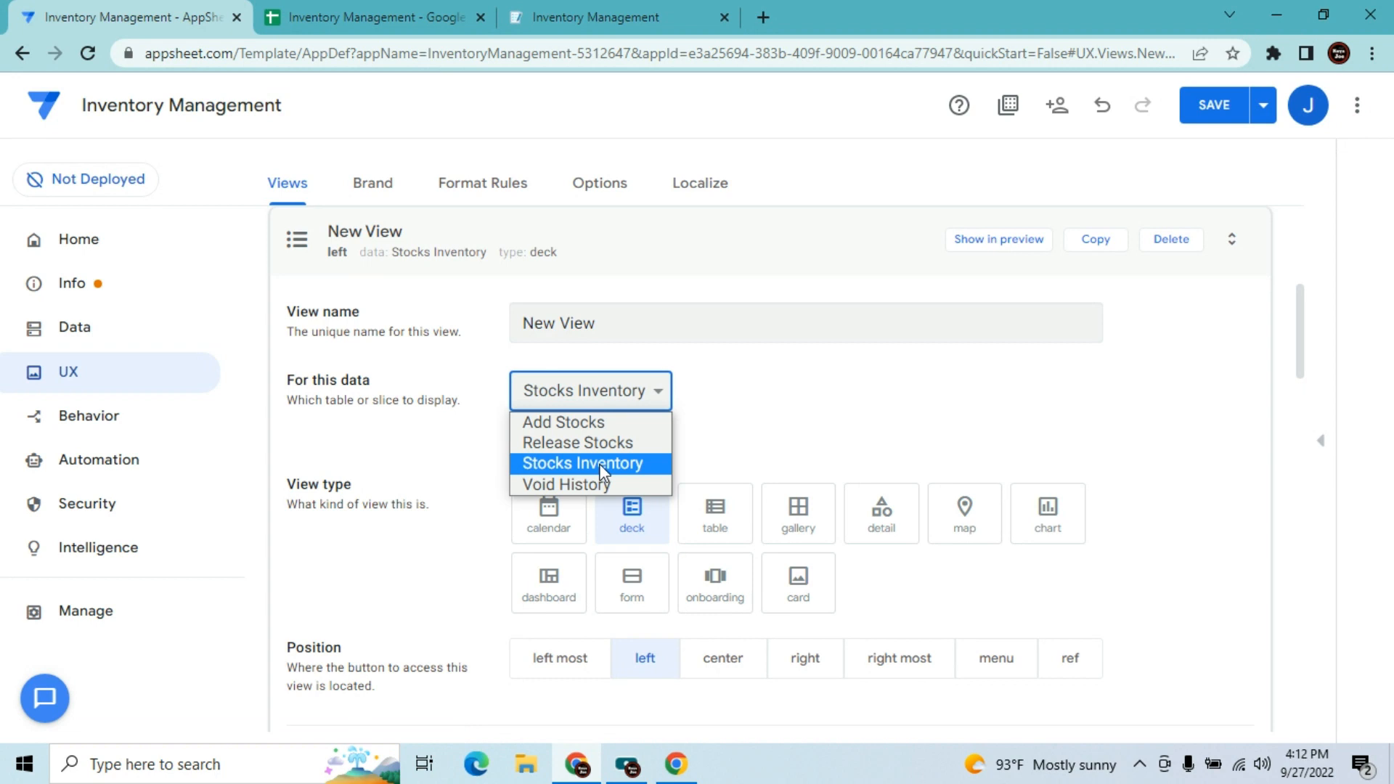
left_click(599, 481)
left_click(604, 331)
key("BackSpace")
key("BackSpace")
key("BackSpace")
key("BackSpace")
key("BackSpace")
key("BackSpace")
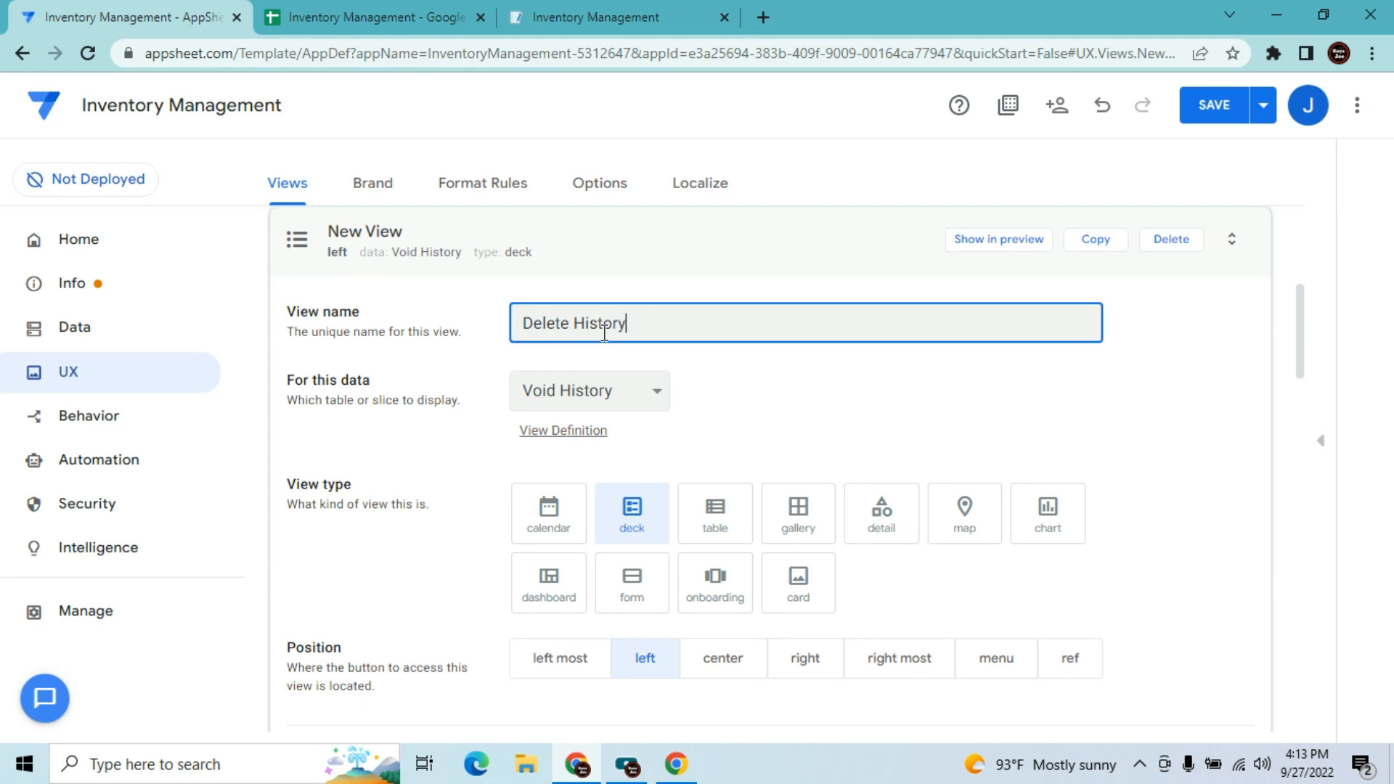
key("Tab")
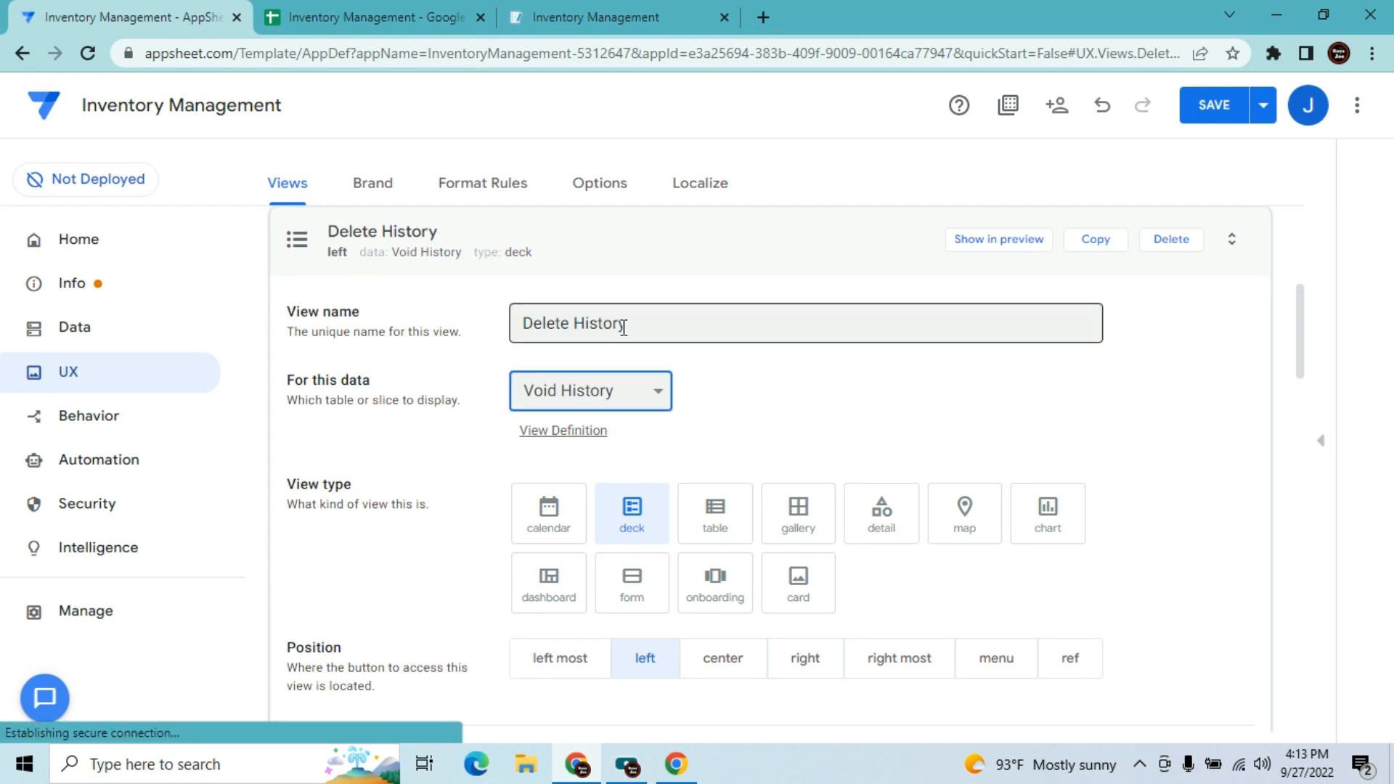
- Set the Delete History view's position to left most and its view type to table
left_click_drag(1299, 332, 1287, 375)
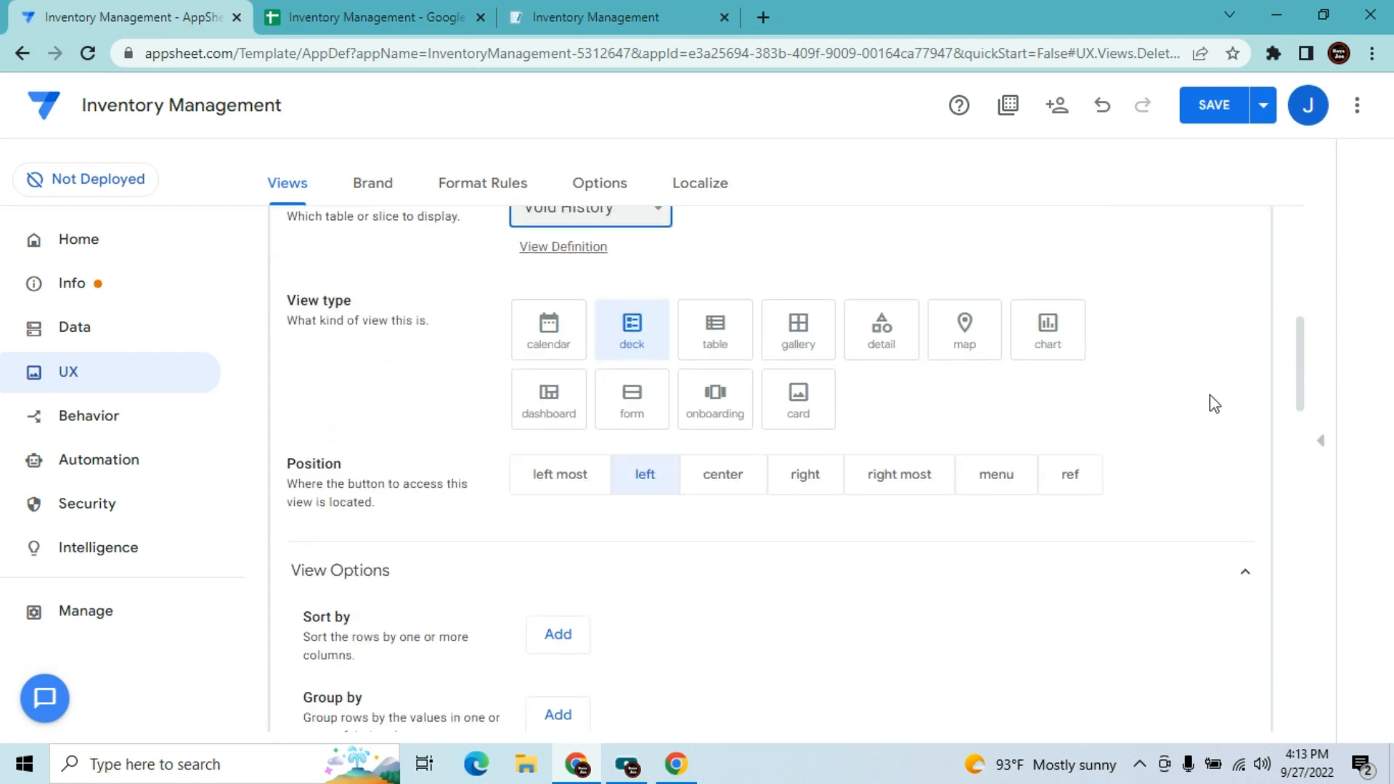
left_click(545, 476)
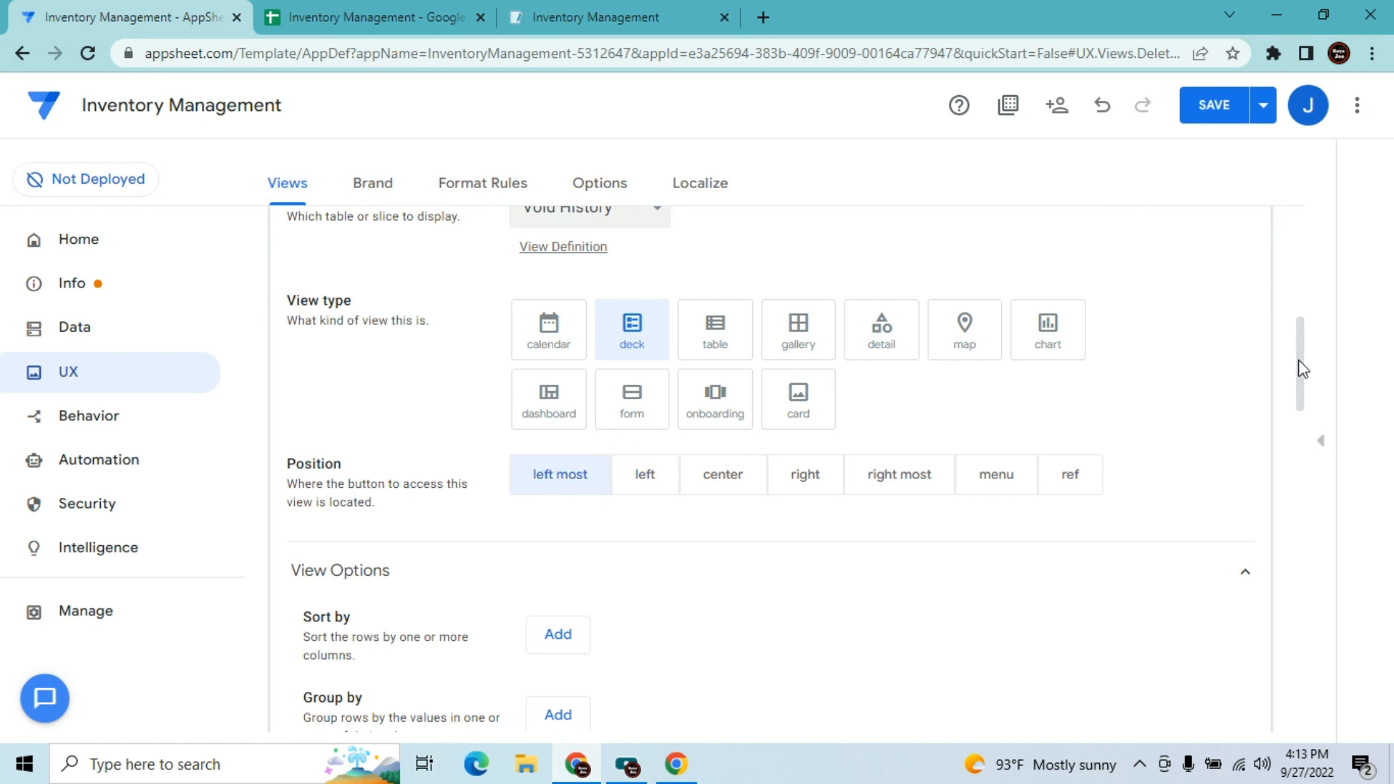
left_click_drag(1297, 363, 1291, 331)
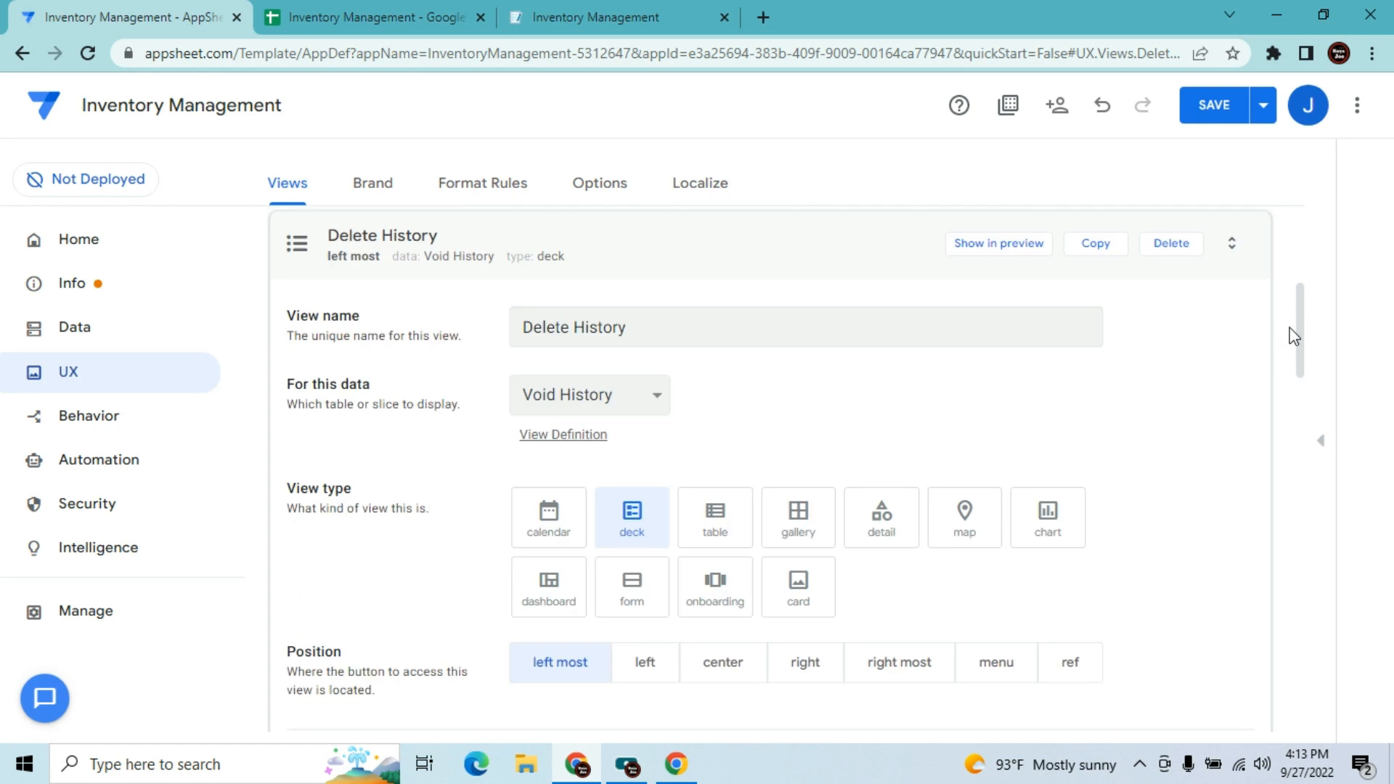
left_click(713, 539)
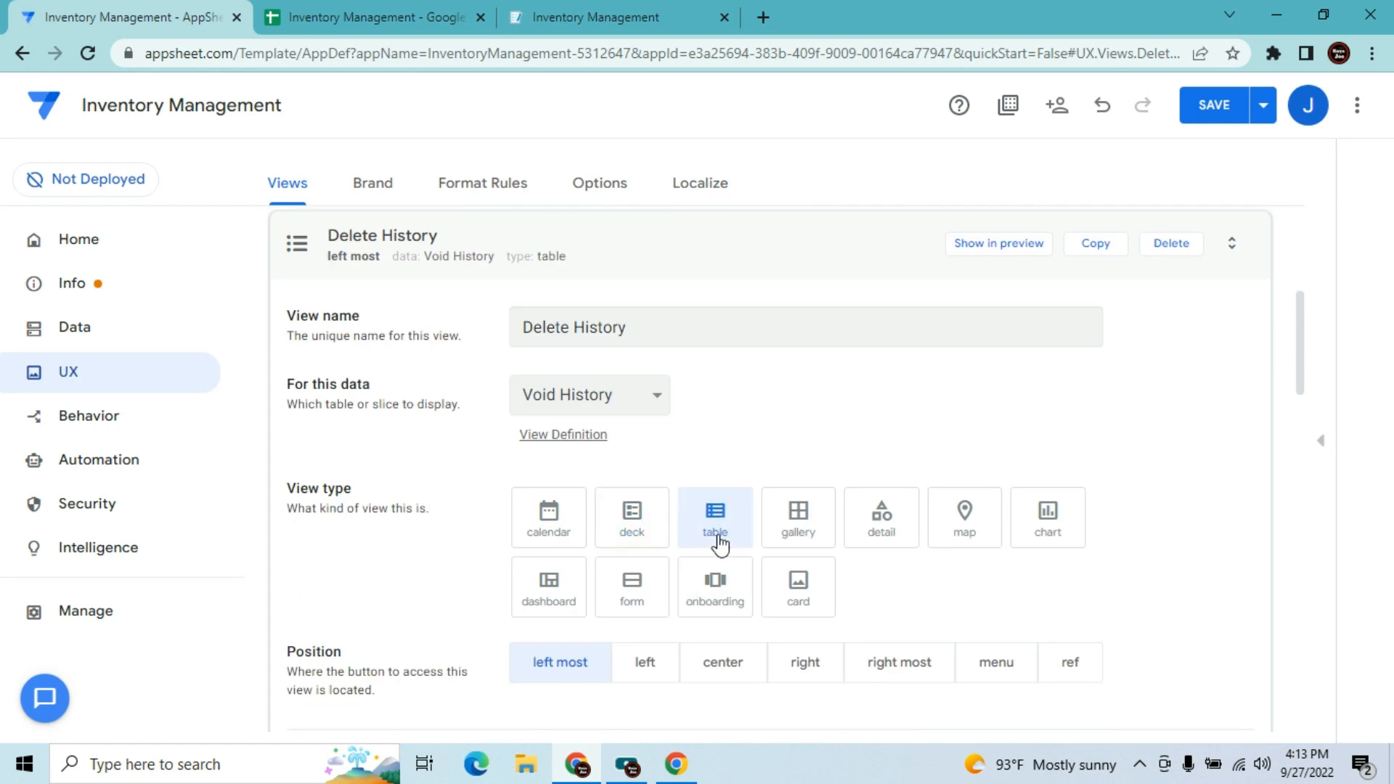
left_click_drag(1300, 374, 1309, 512)
left_click(555, 318)
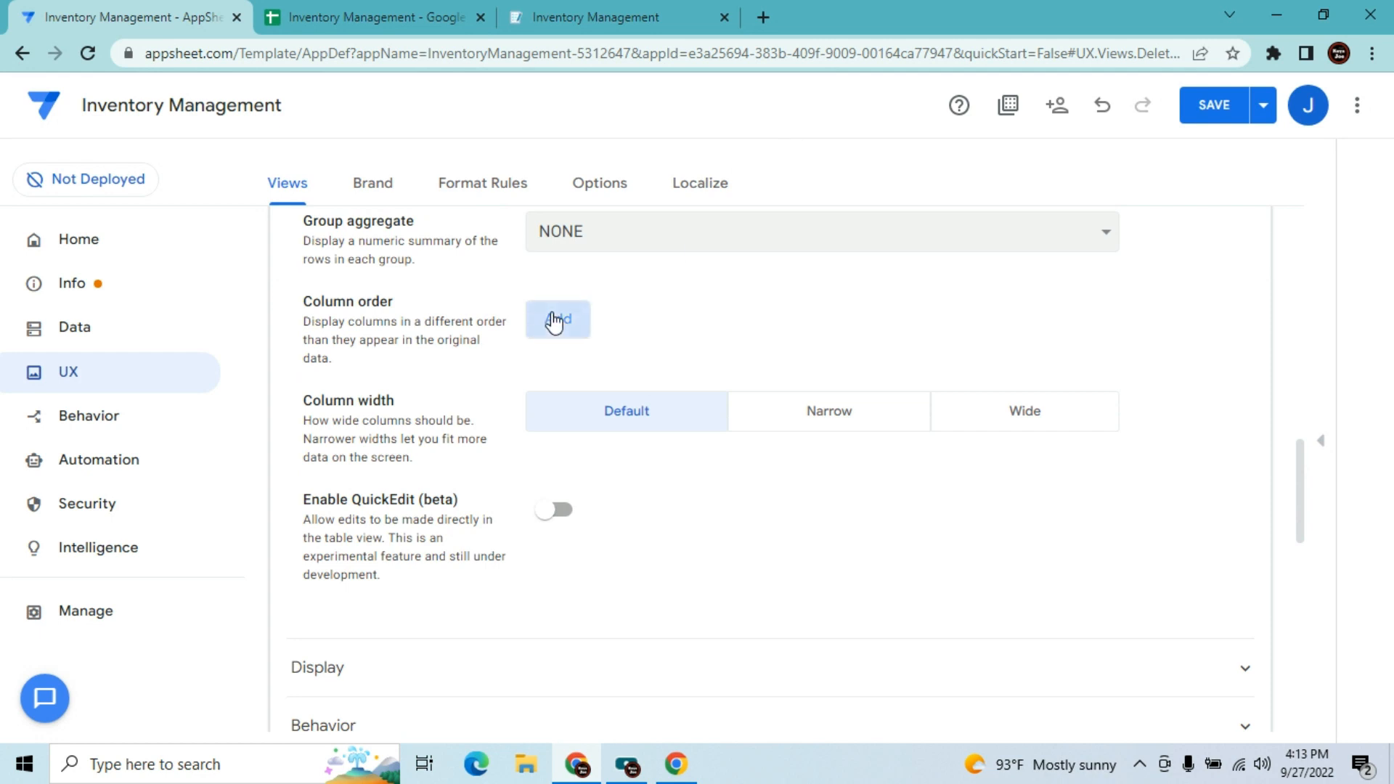
- Save the app definition and sync the running app to load the Delete History view
left_click(1222, 118)
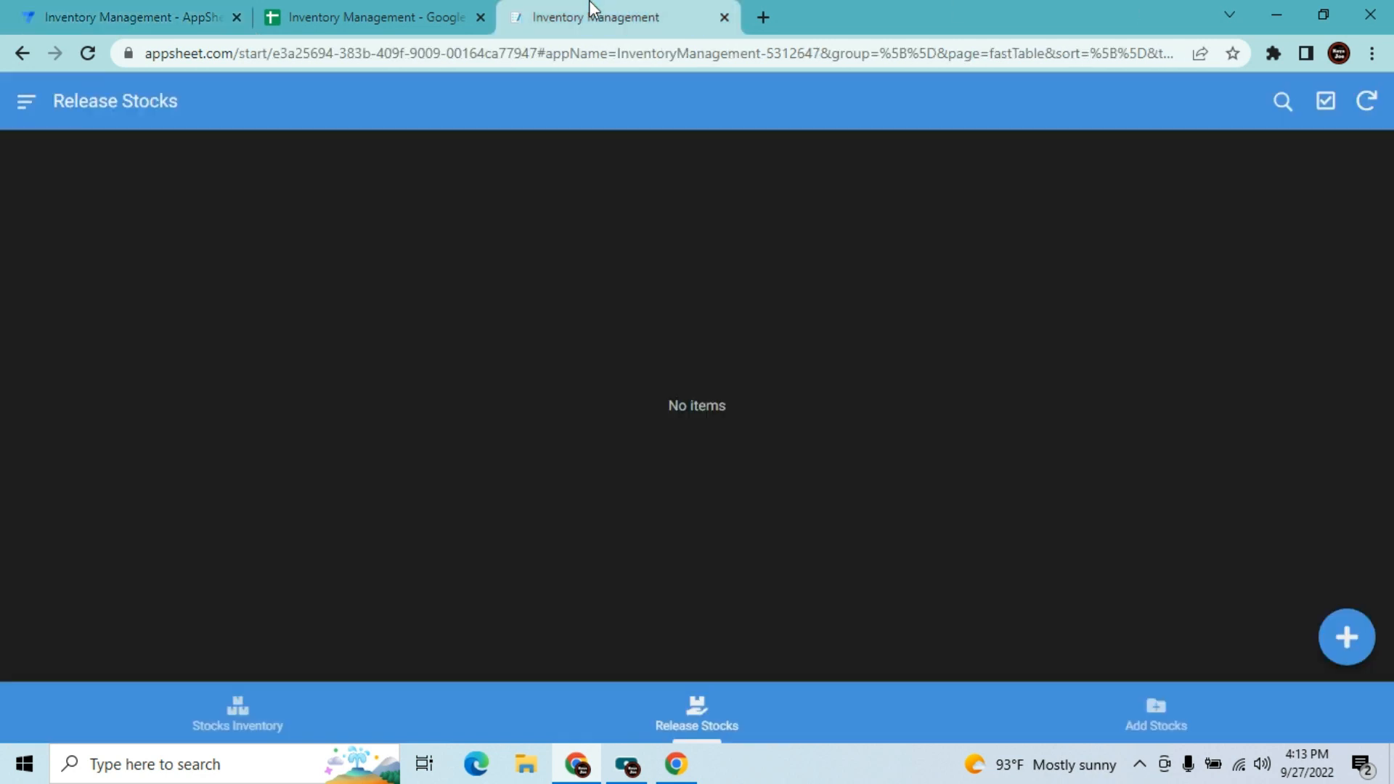
left_click(592, 10)
left_click(1368, 104)
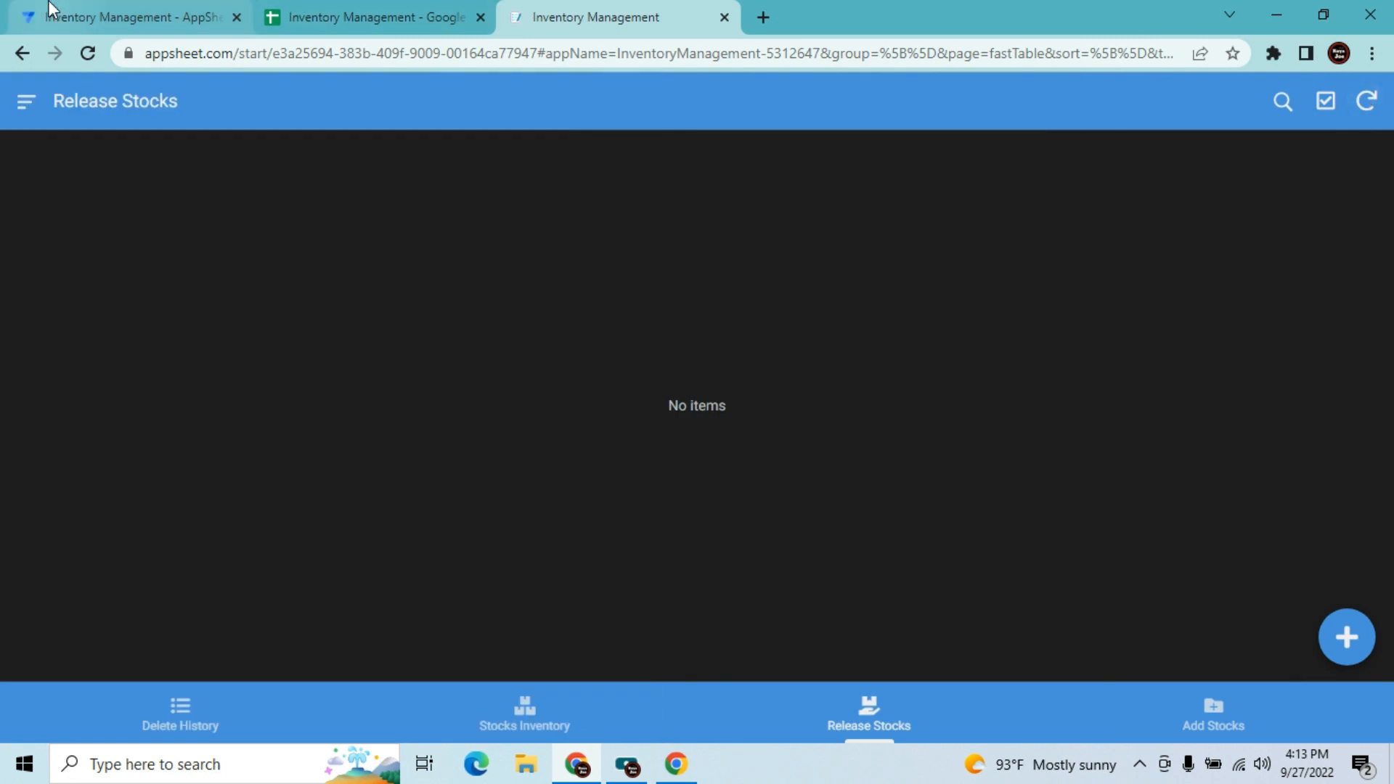
- Rename the Delete History view in the AppSheet editor as Delete History Release Stocks and save the app
left_click(50, 8)
left_click(661, 326)
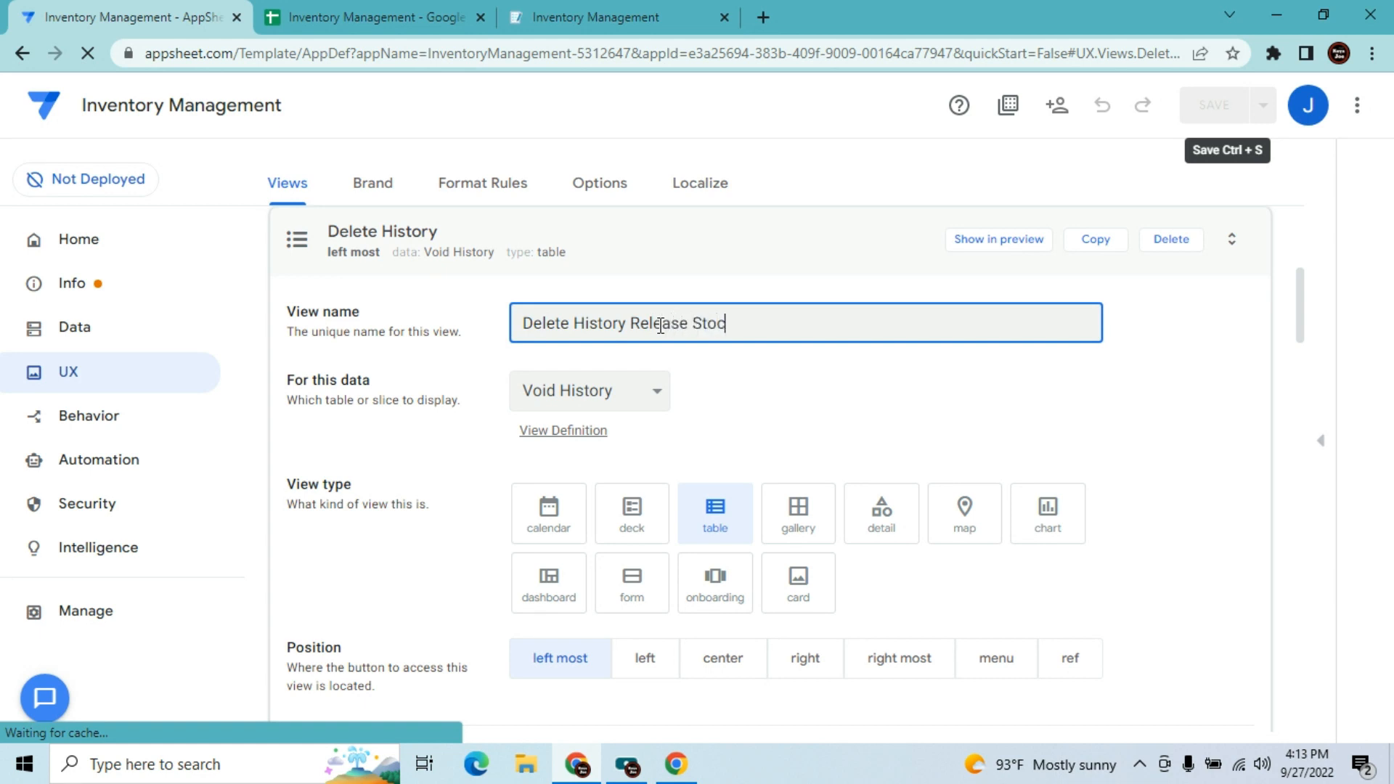
key("Tab")
left_click(1201, 115)
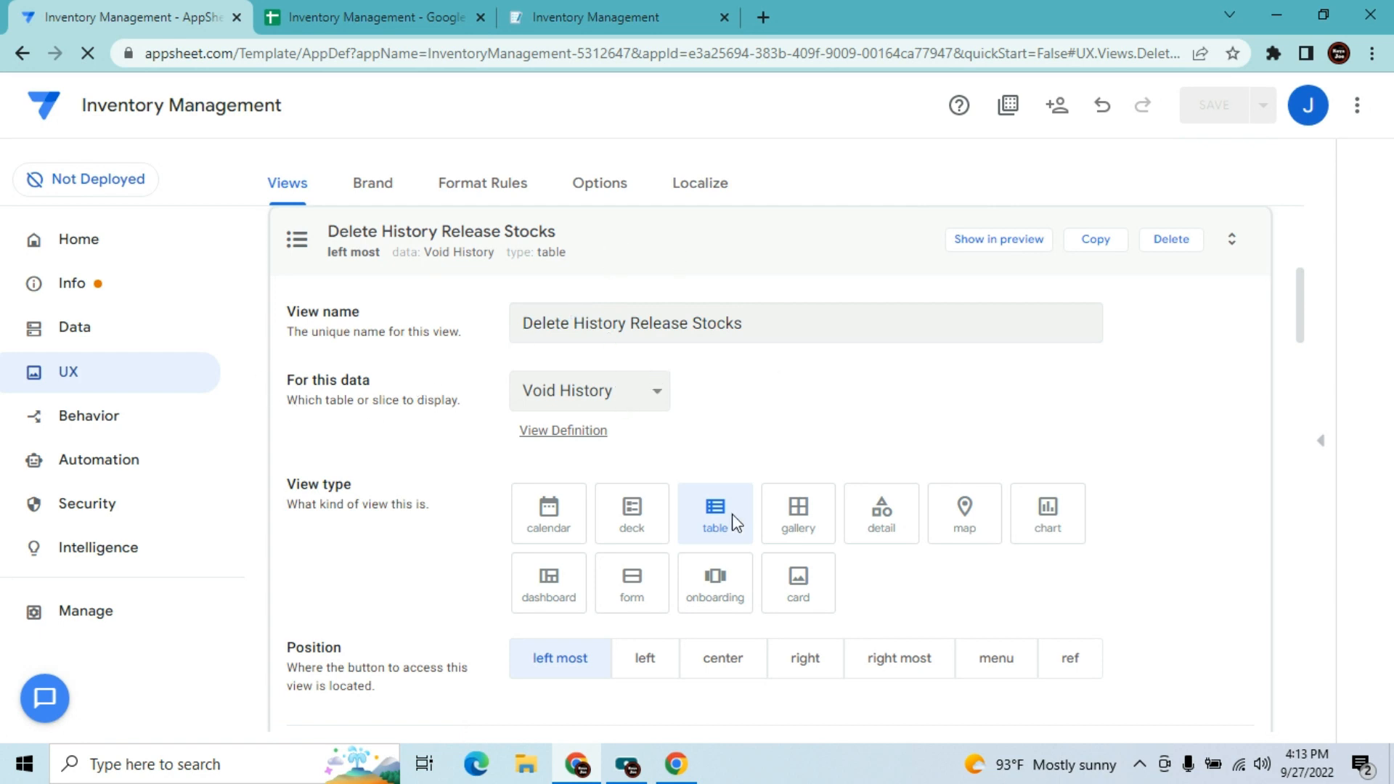
left_click(785, 523)
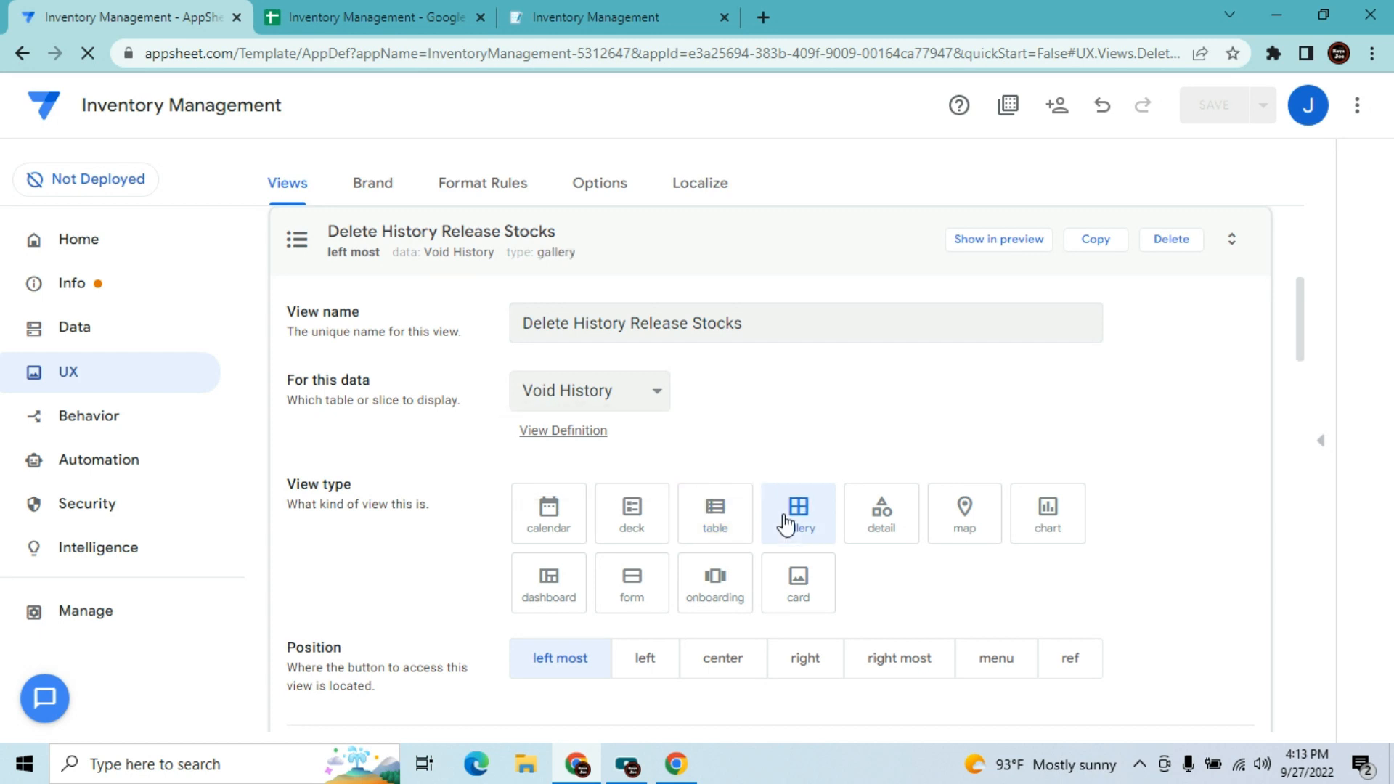
left_click(748, 523)
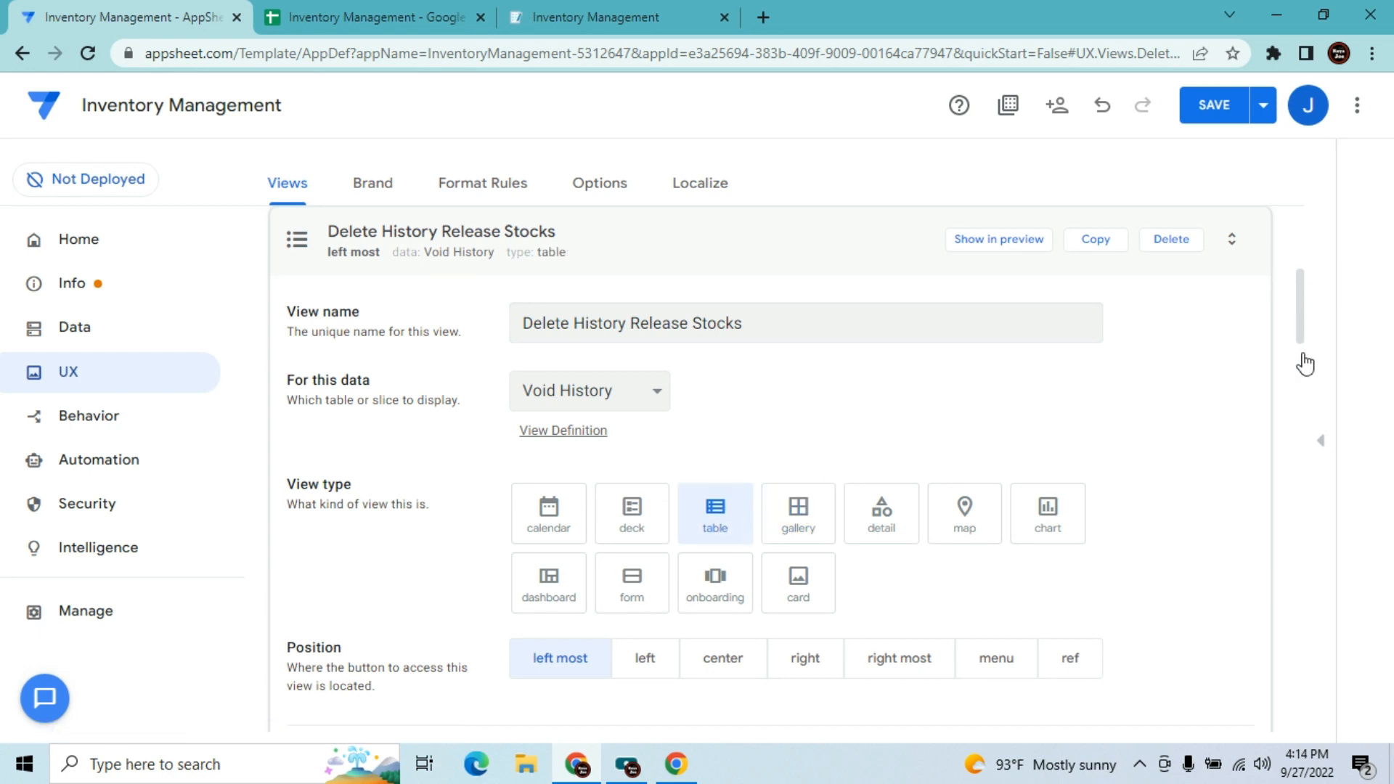
left_click_drag(1297, 322, 1297, 324)
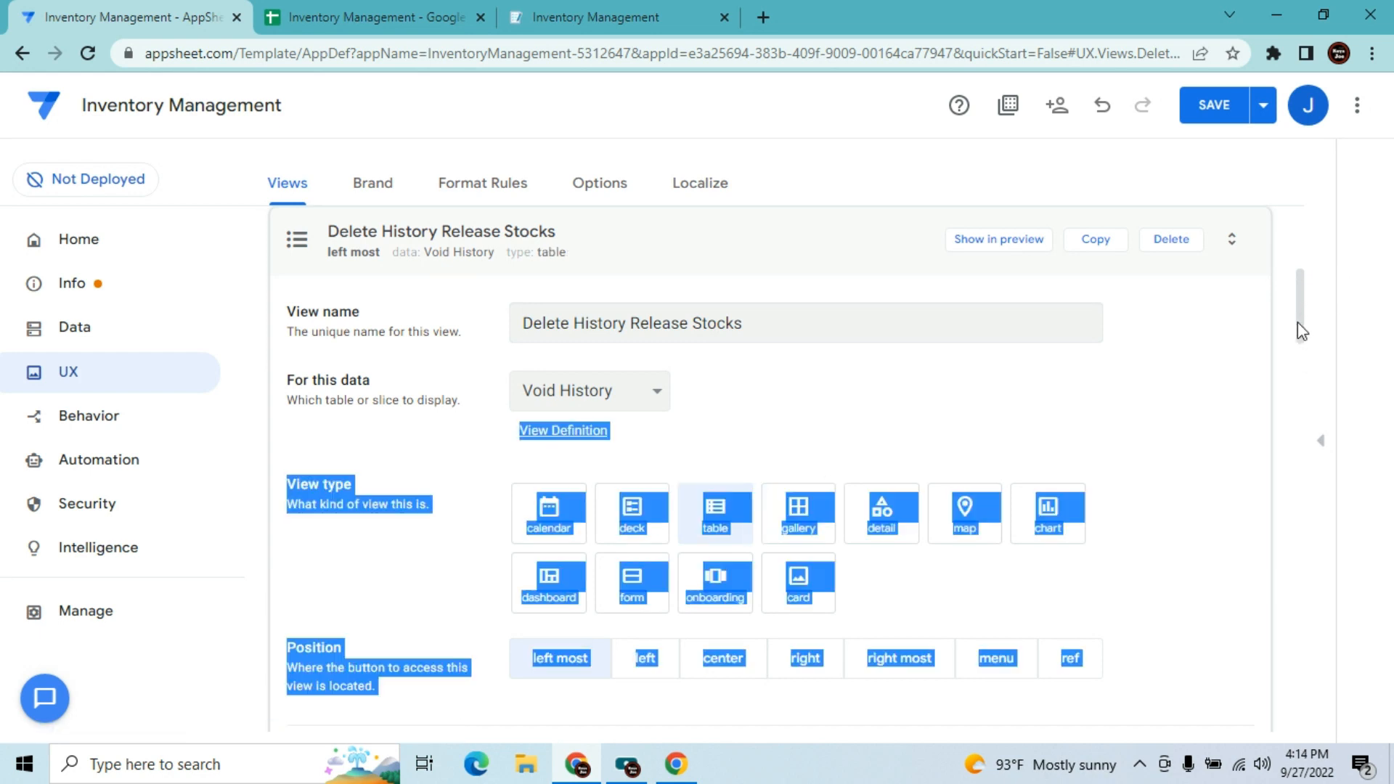
left_click(1241, 451)
scroll(1241, 451, "down", 1)
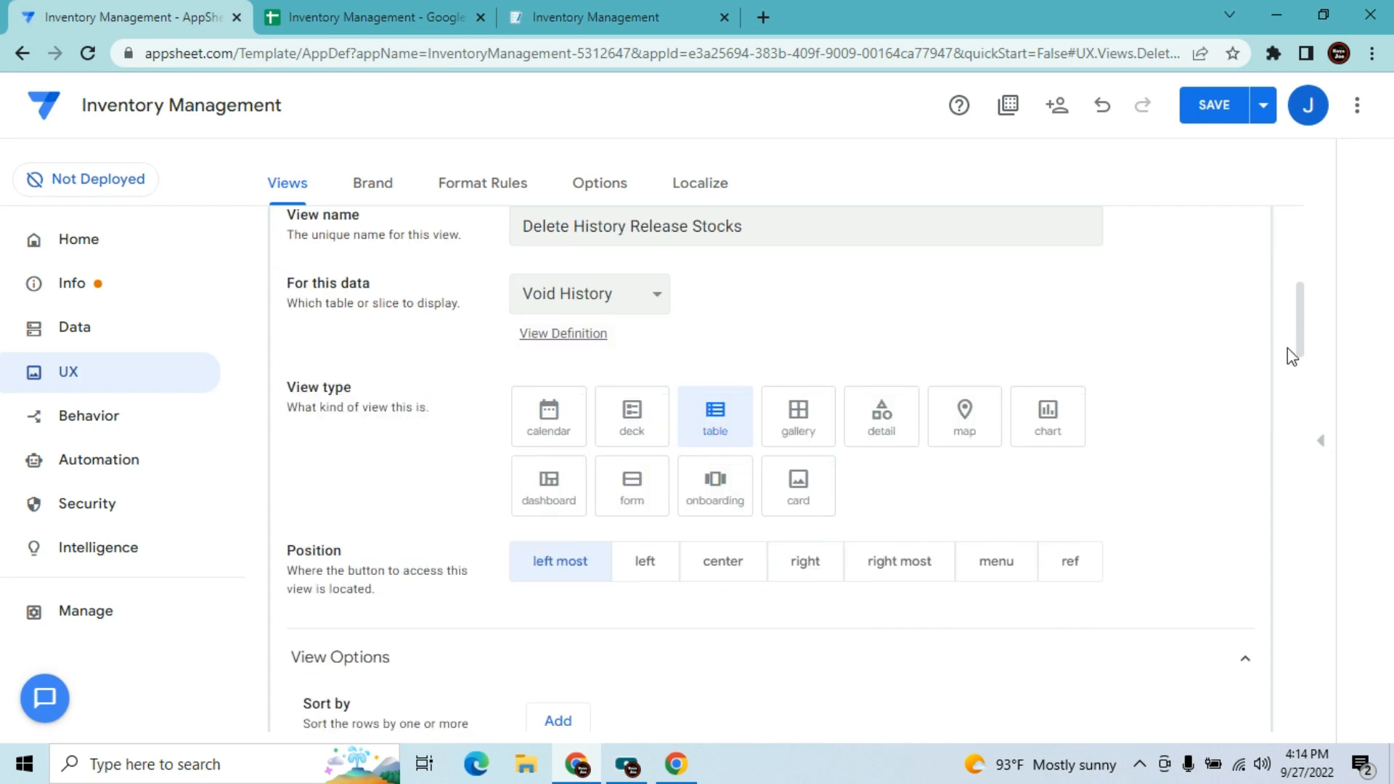
left_click_drag(1304, 332, 1292, 415)
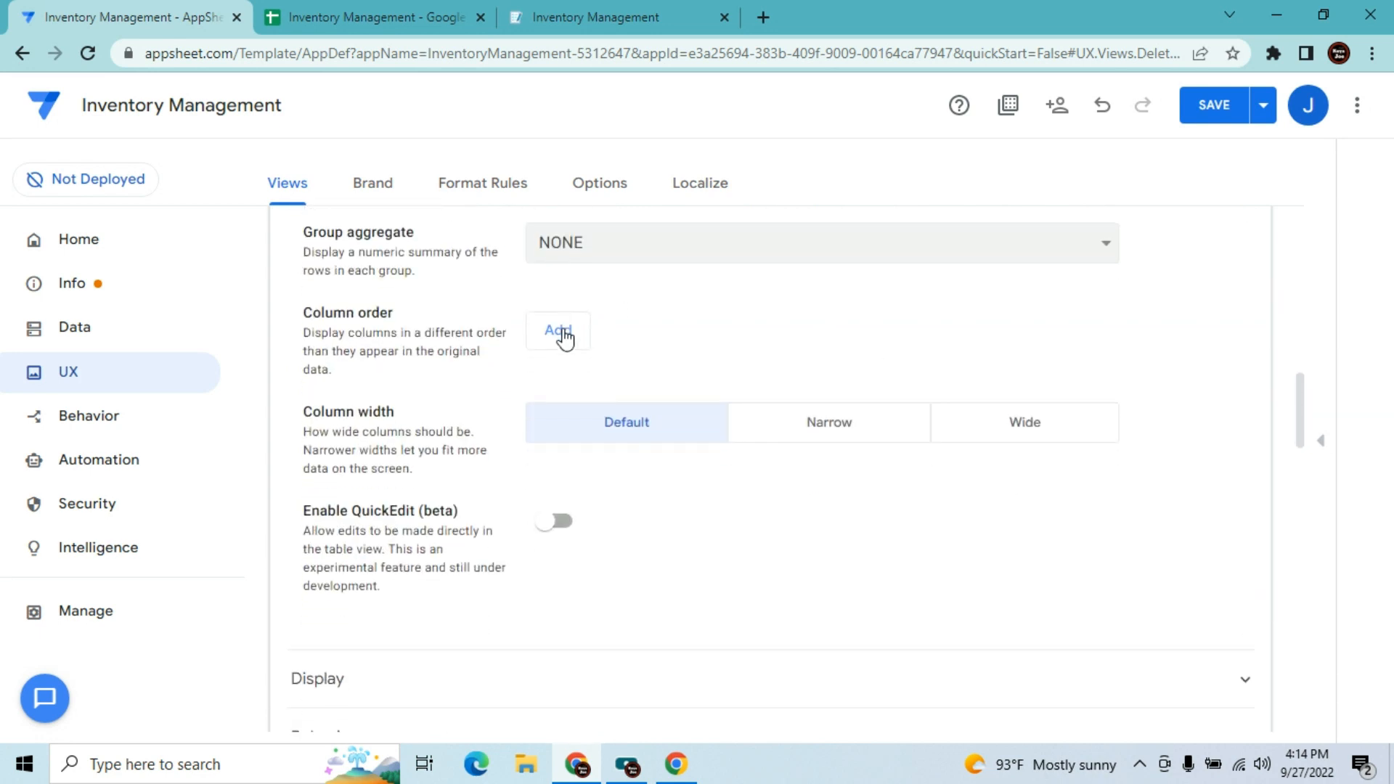
- Save the app definition and sync the running app to load the renamed view
left_click(1198, 117)
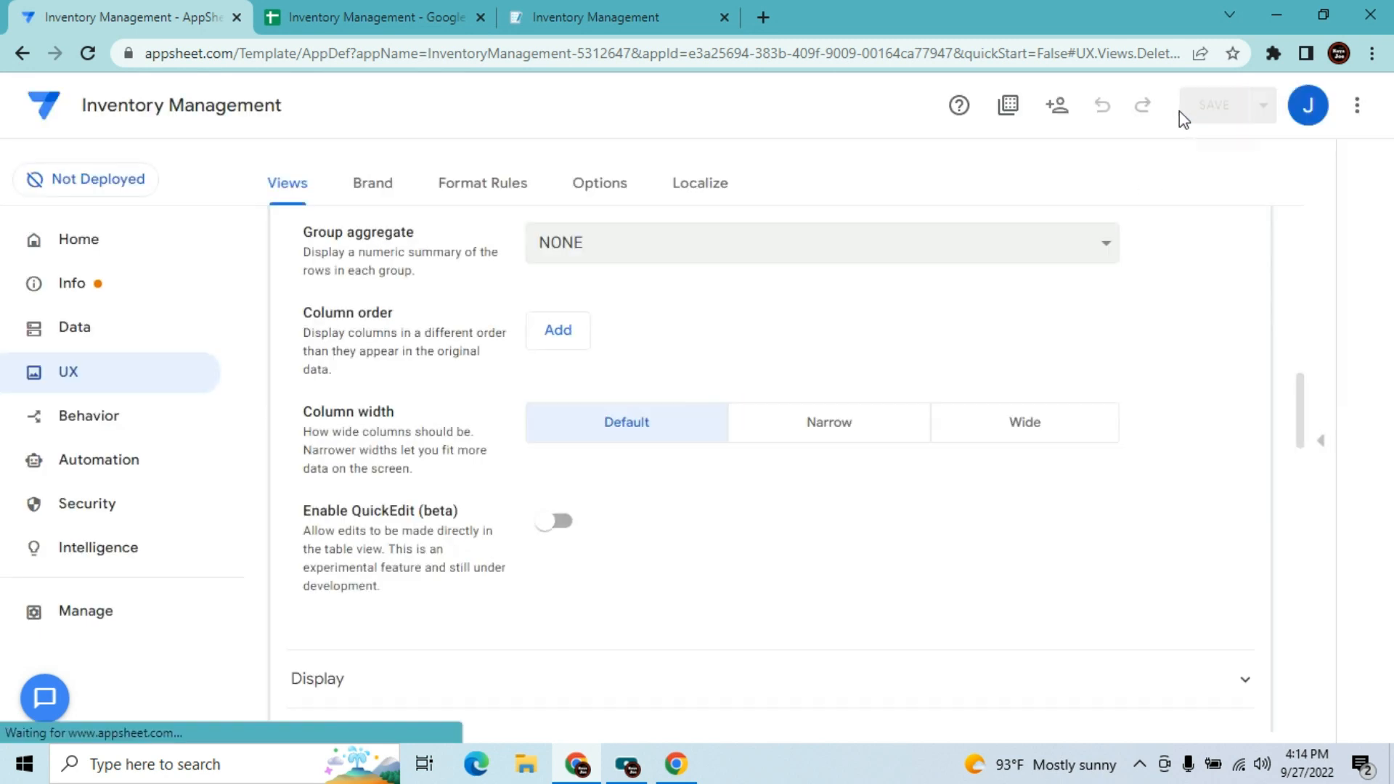
left_click(596, 1)
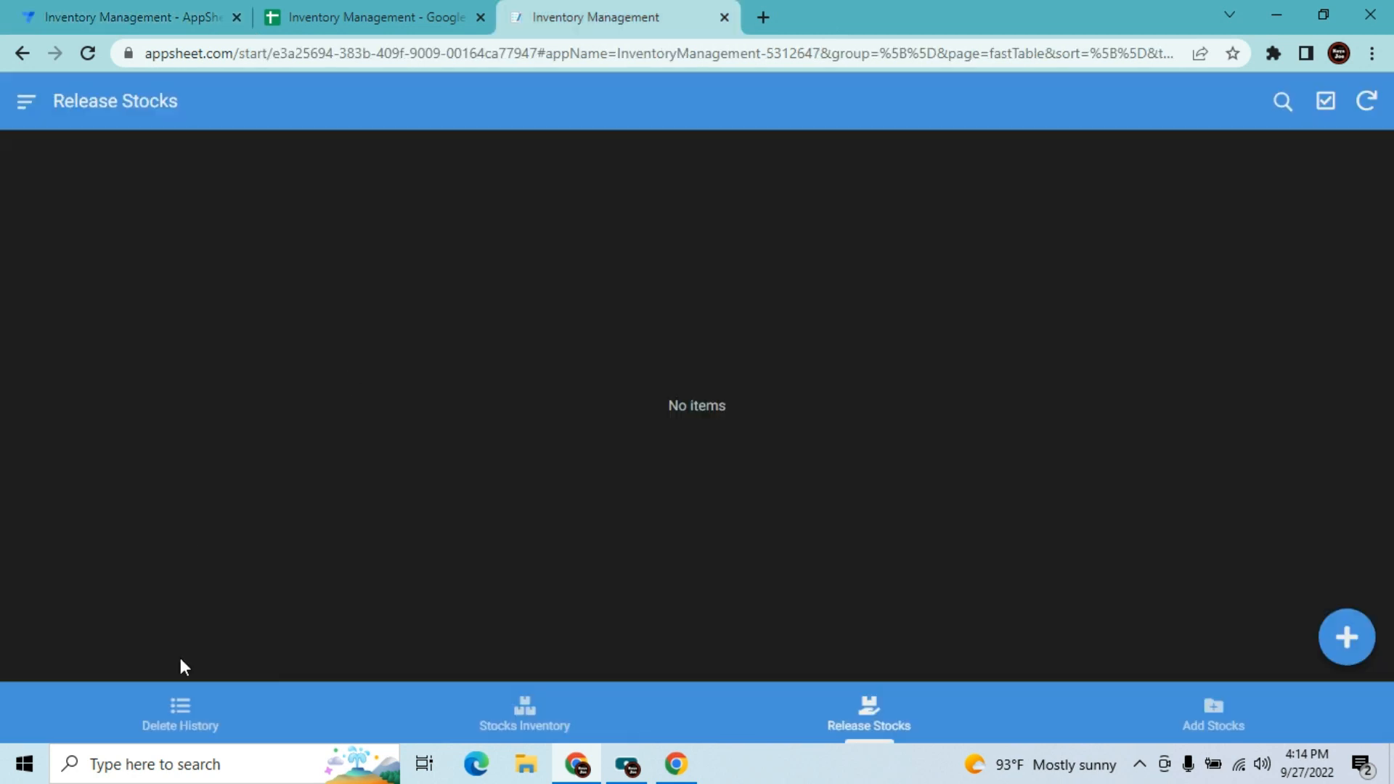
left_click(1367, 101)
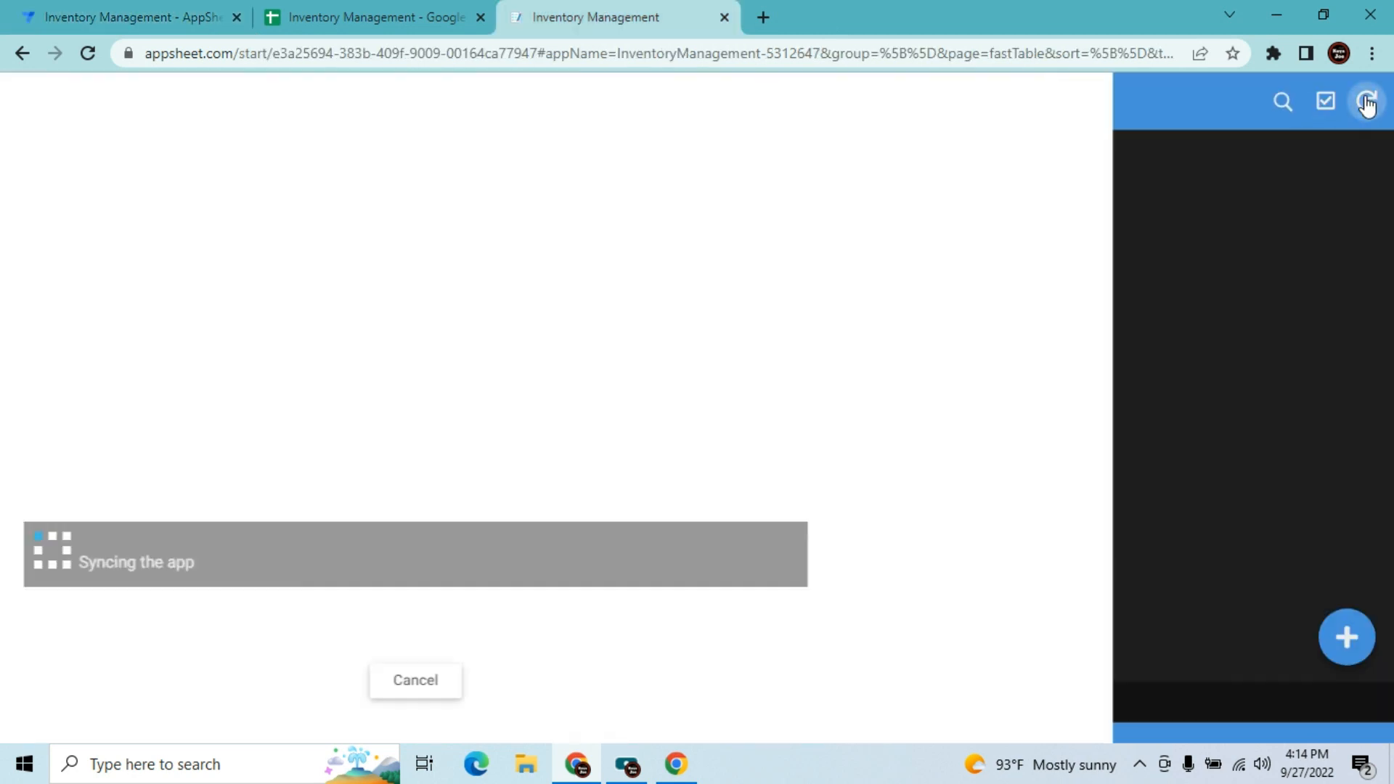
- Create a new behavior action in the AppSheet editor that applies to records of the Release Stocks table
left_click(117, 12)
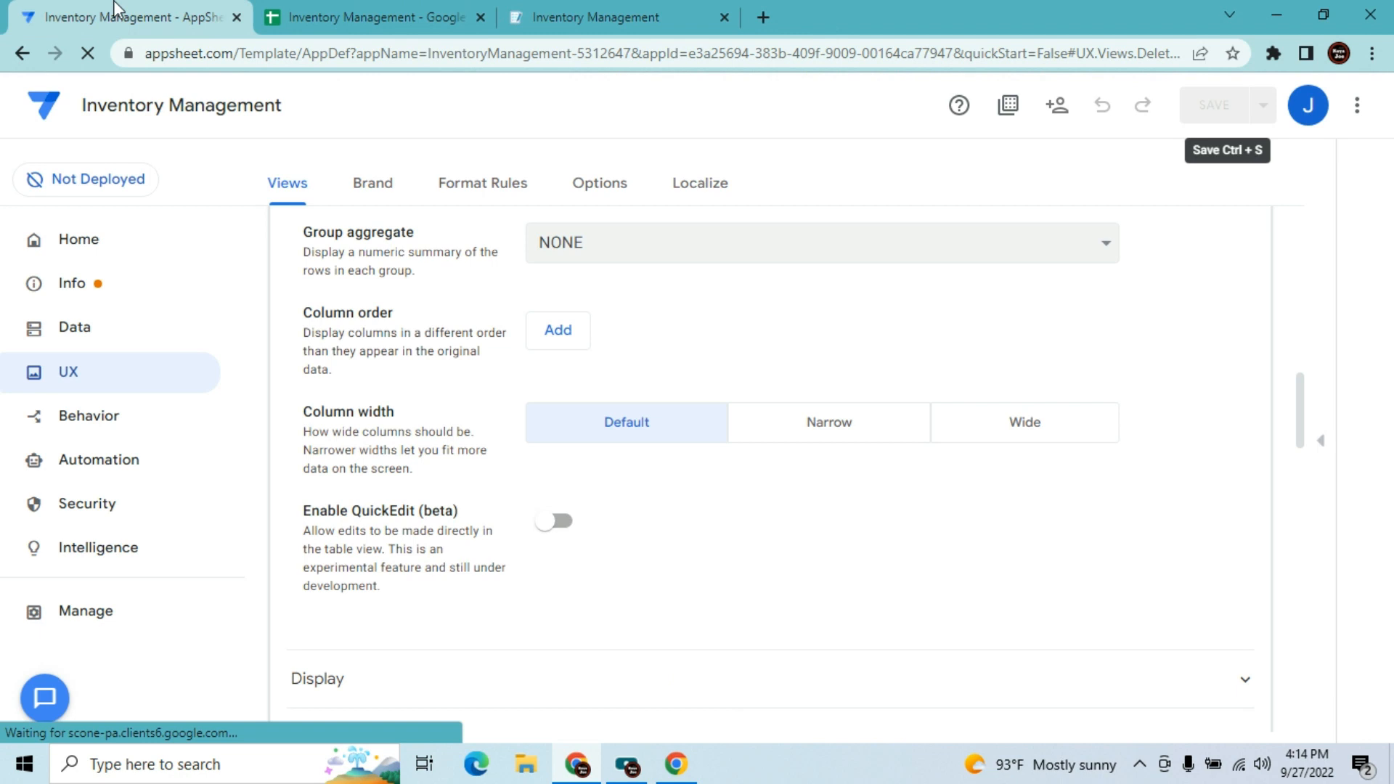
left_click(90, 420)
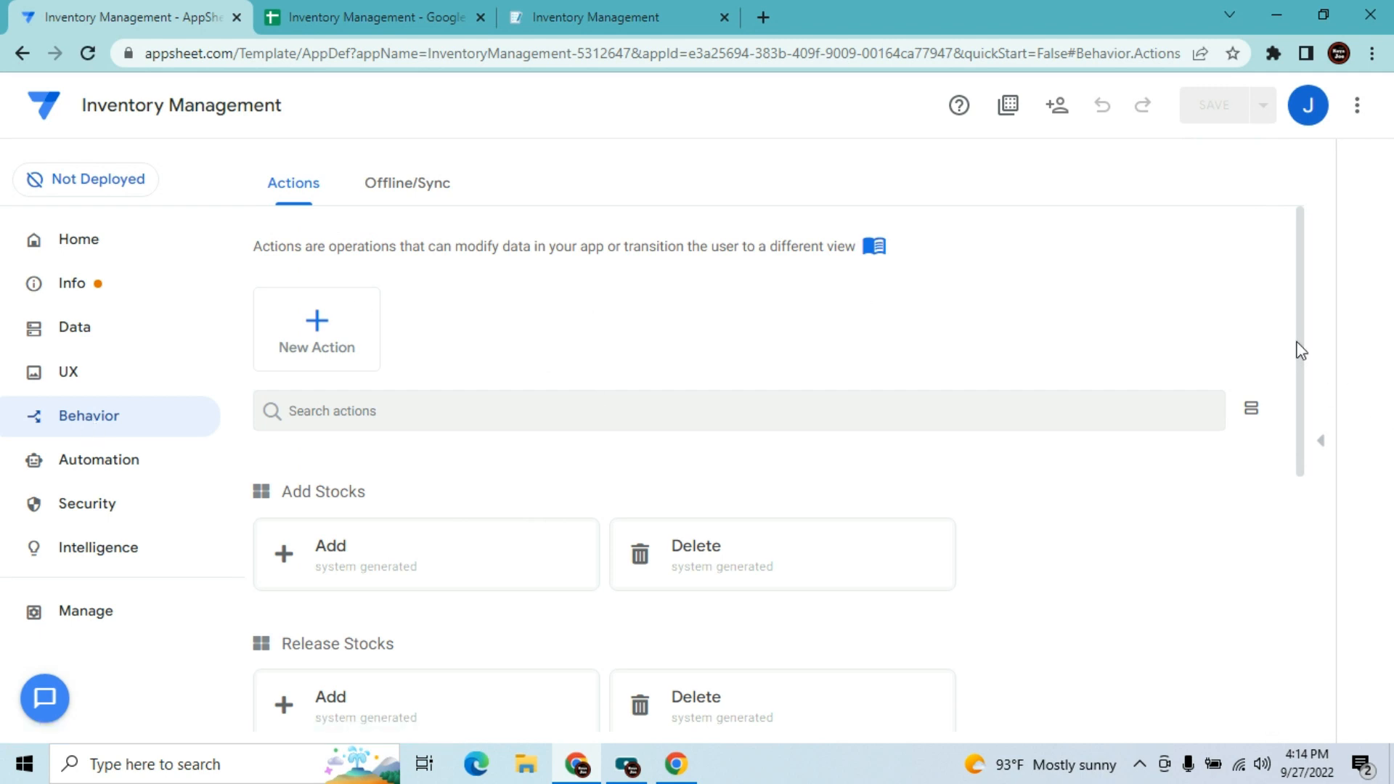
left_click_drag(1301, 350, 1301, 372)
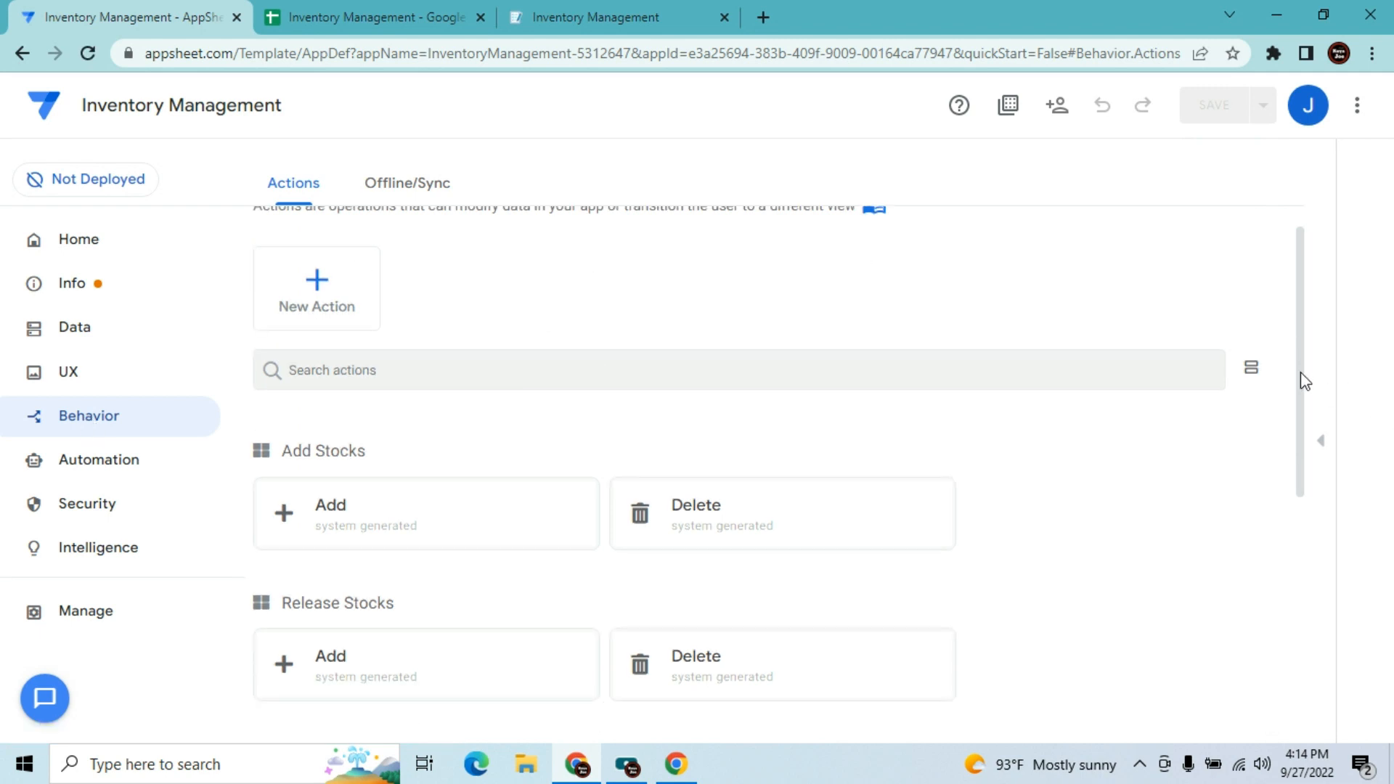
left_click(344, 301)
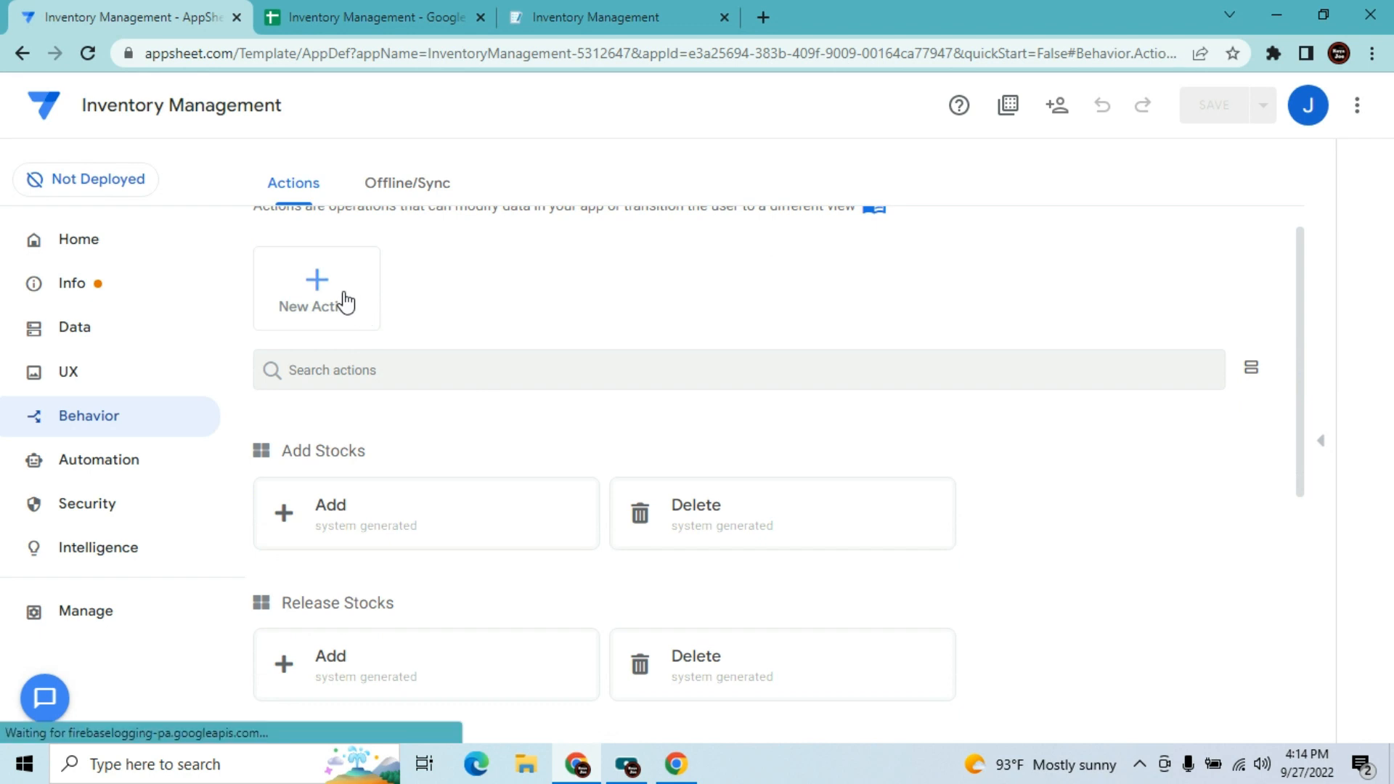
left_click(602, 403)
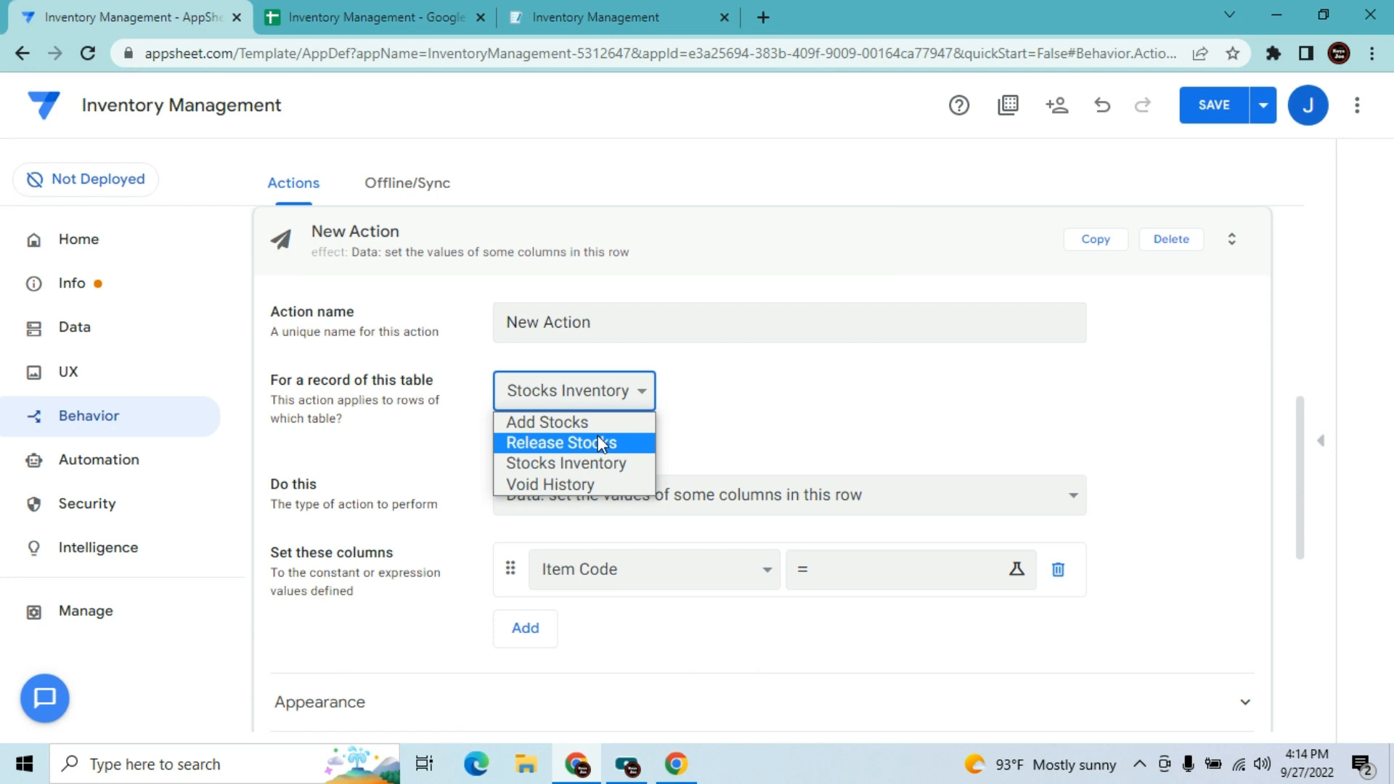
left_click(600, 443)
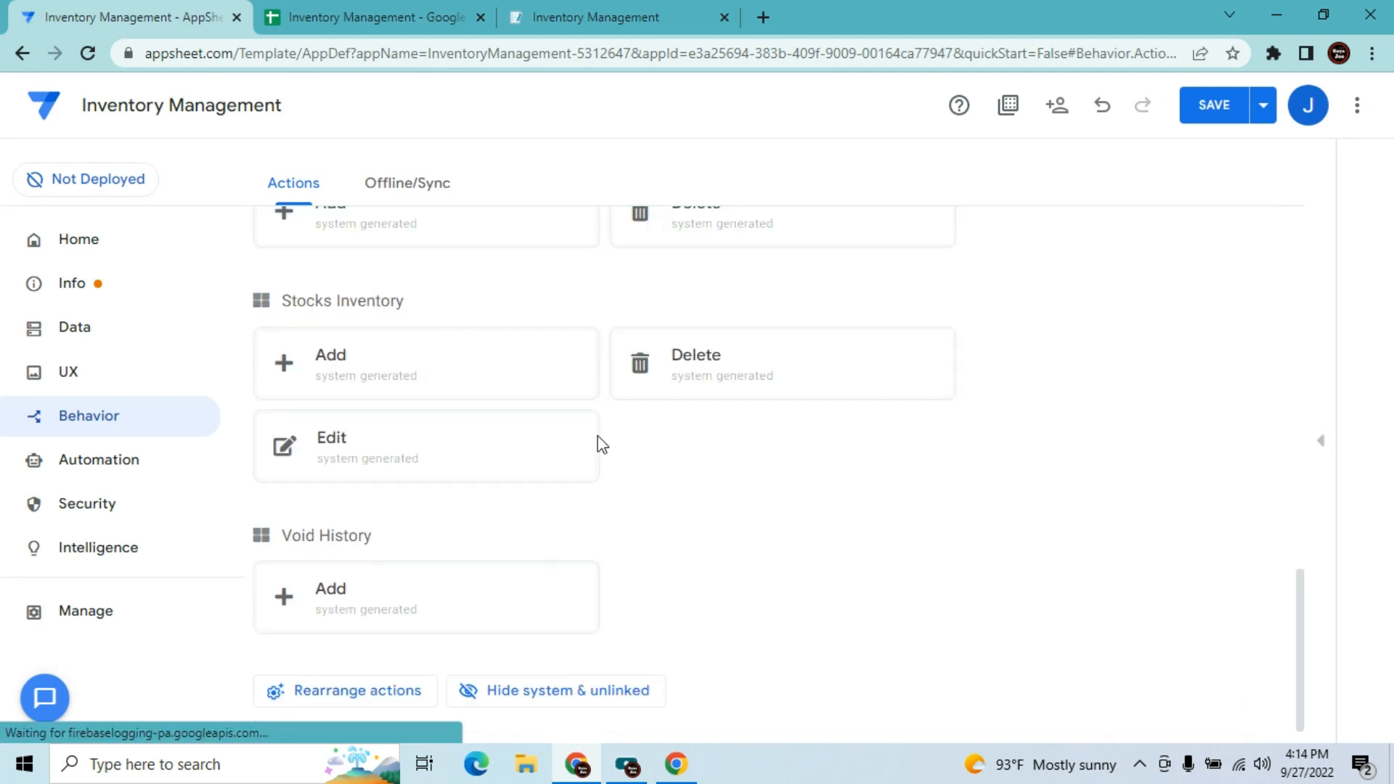
- Set the new action to add a new row to another table using values from this row, with Void History as the destination table
left_click(719, 500)
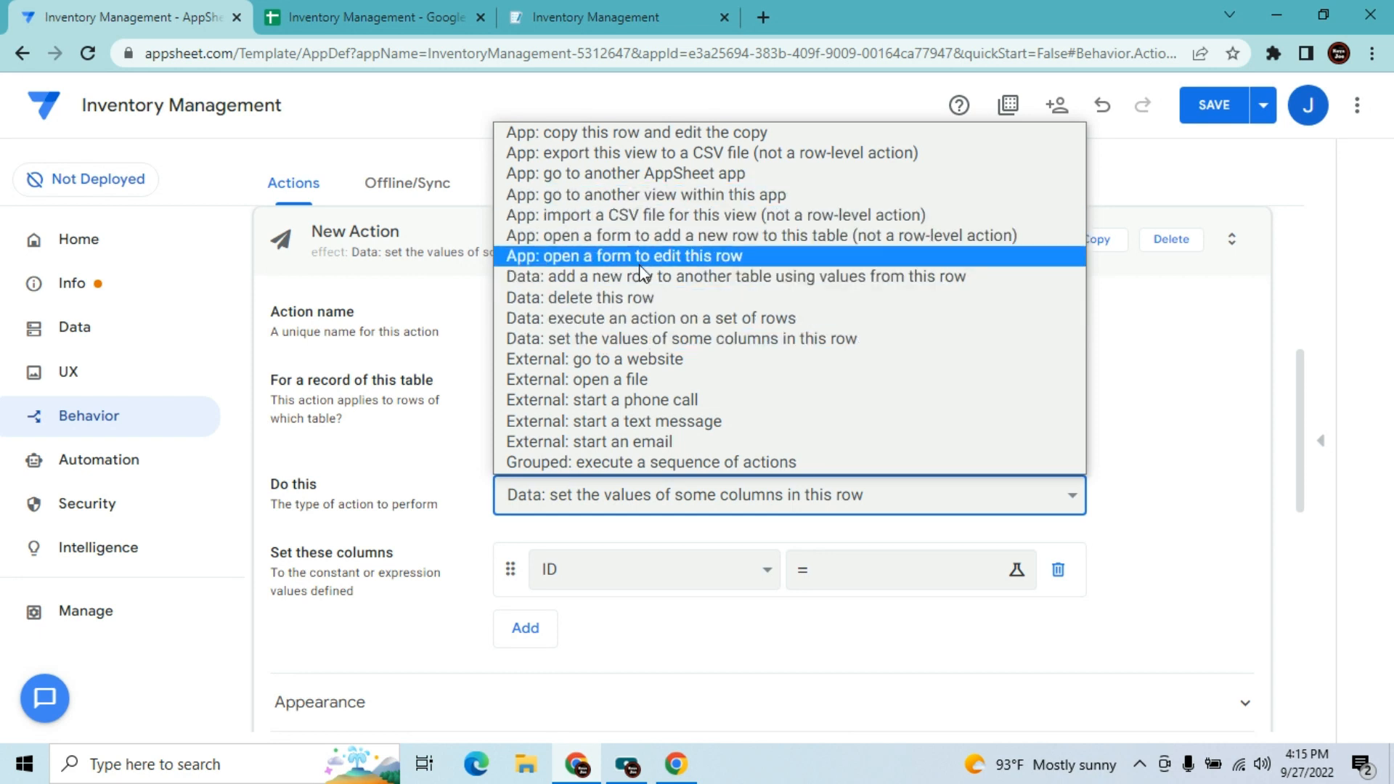
key("Up")
key("Up")
key("Up")
key("Up")
key("Up")
key("Up")
key("Up")
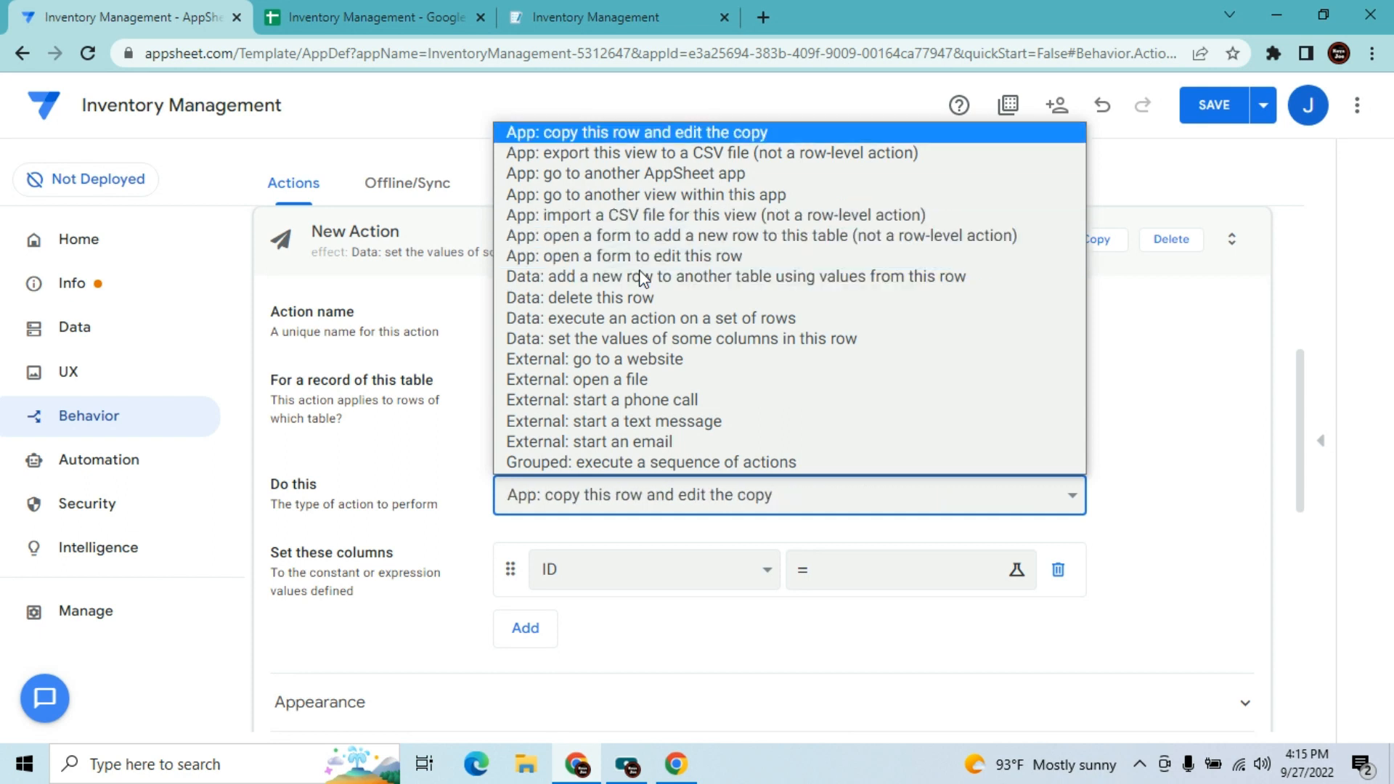
key("Down")
key("Down")
key("Down")
key("Down")
key("Down")
key("Down")
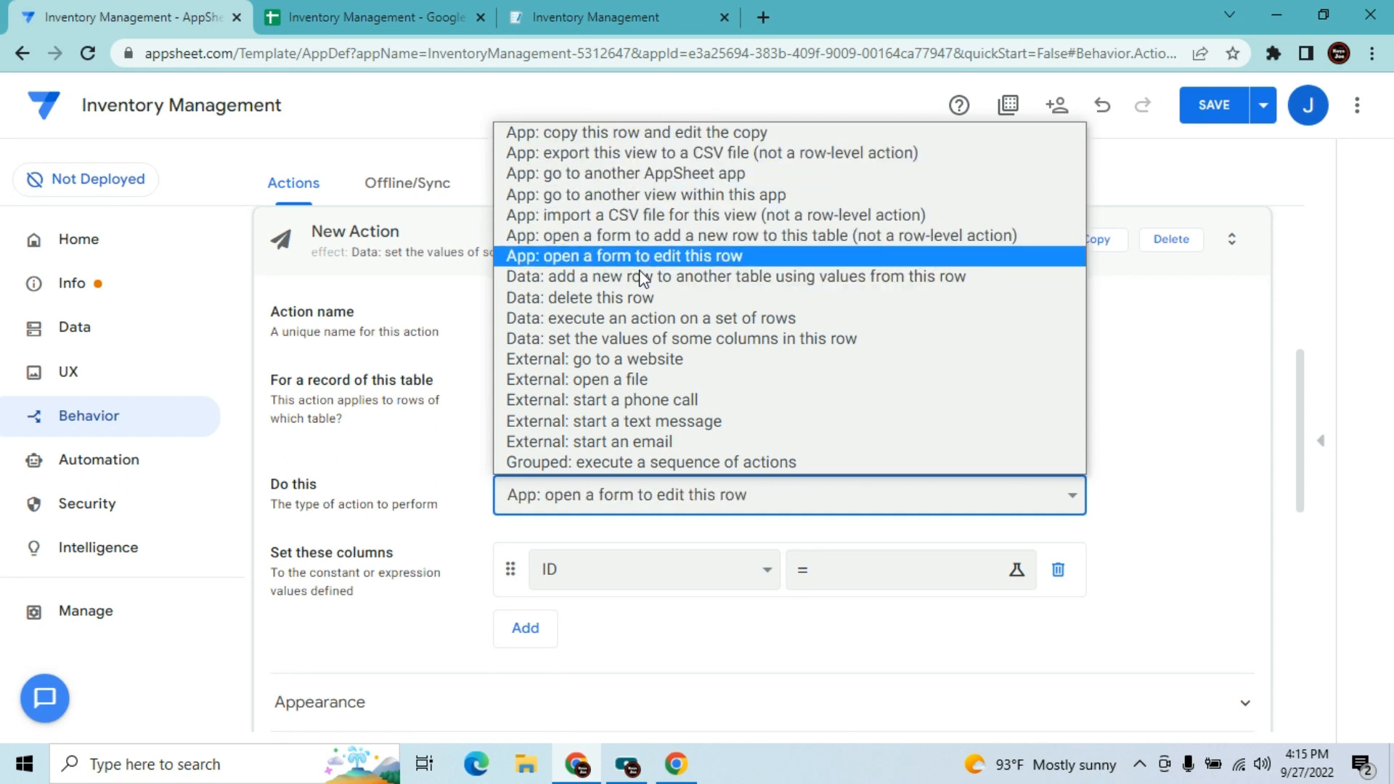
key("Down")
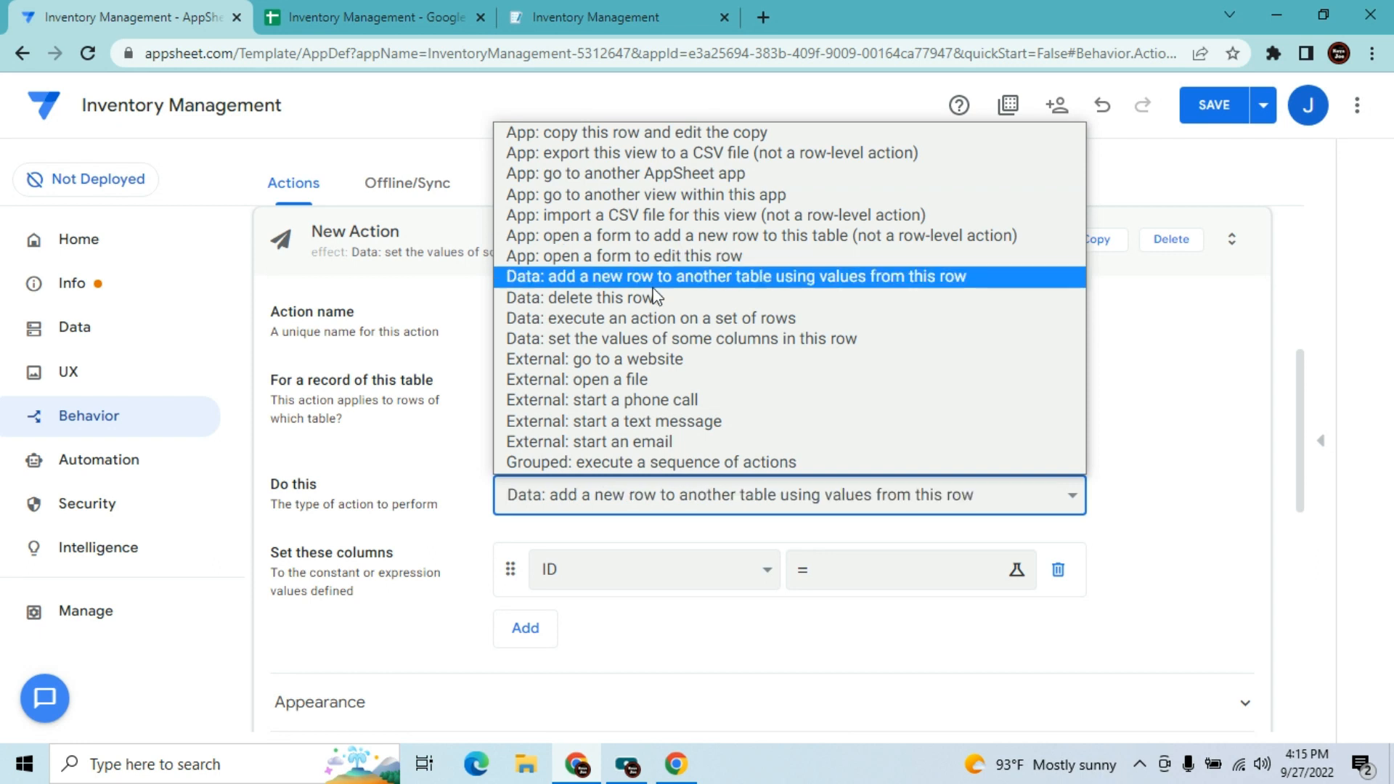
left_click(719, 288)
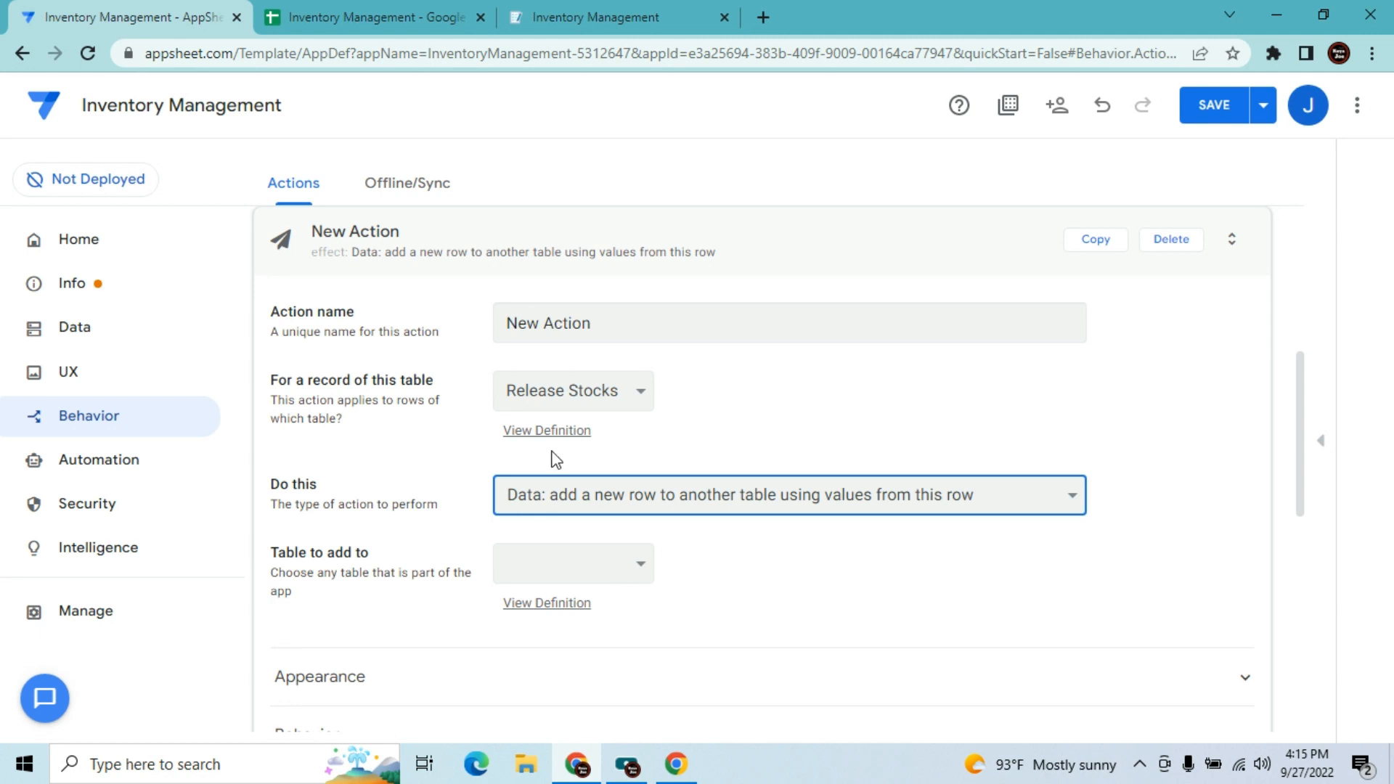
left_click(591, 564)
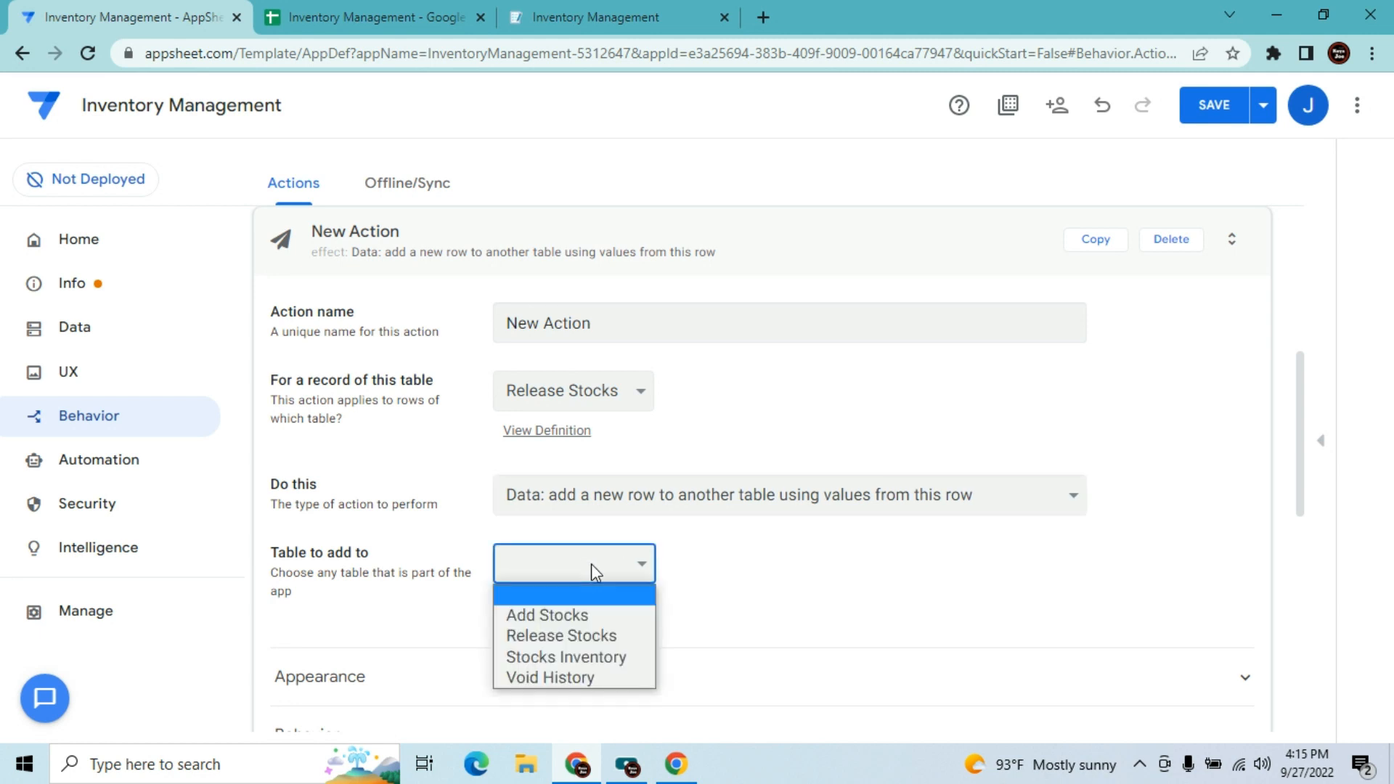
left_click(569, 681)
- Rename the new Release Stocks action as Copy Voided Release Stocks
left_click(616, 323)
key("BackSpace")
key("BackSpace")
key("BackSpace")
key("BackSpace")
key("BackSpace")
key("BackSpace")
key("BackSpace")
key("BackSpace")
key("BackSpace")
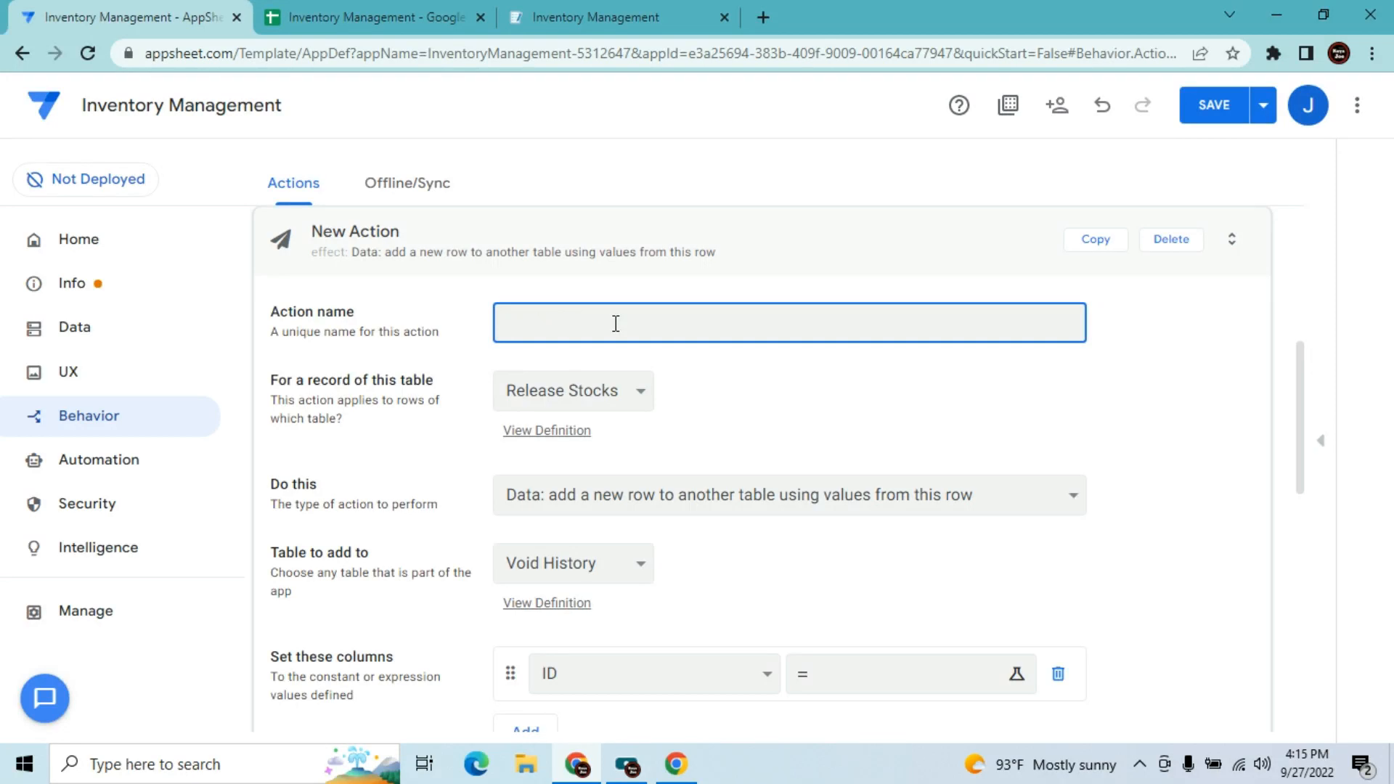
type("Copy Voided Release ")
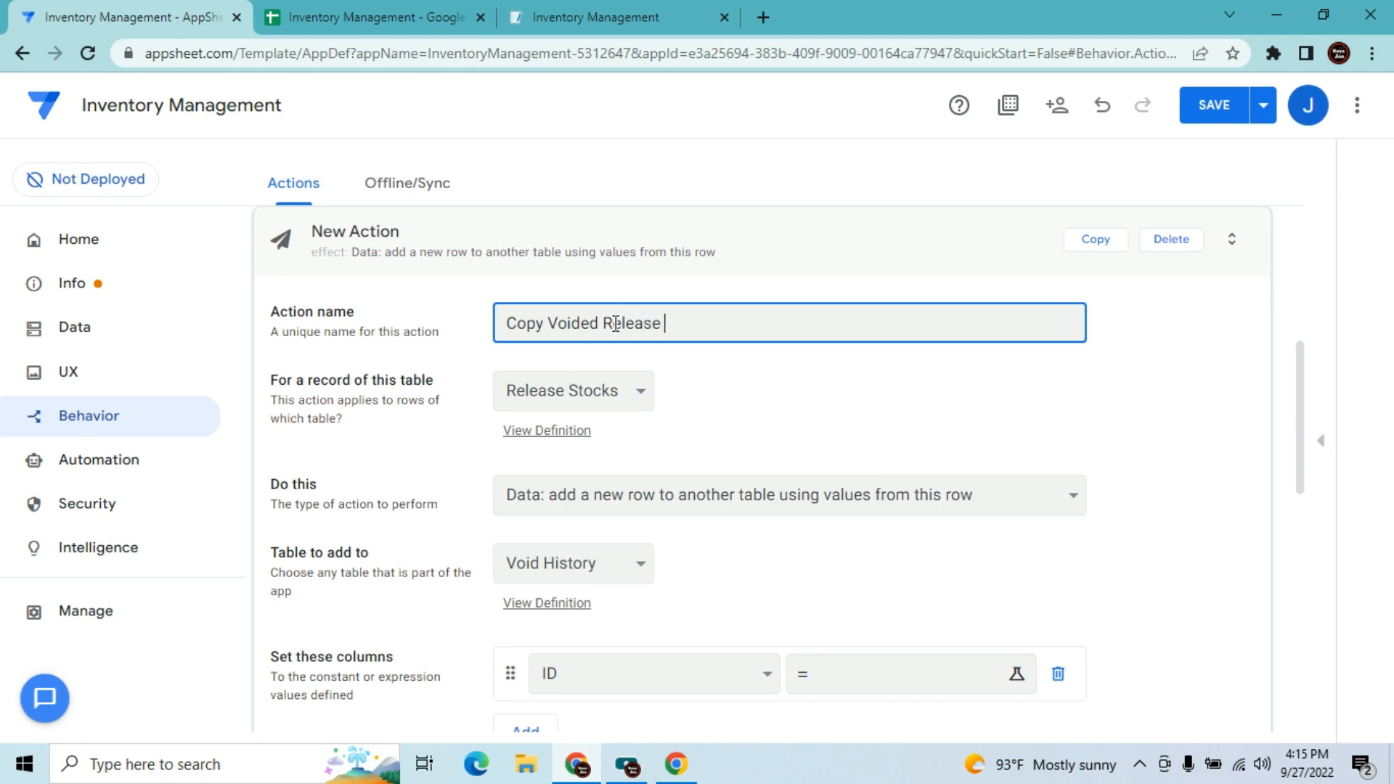
type("Stocks")
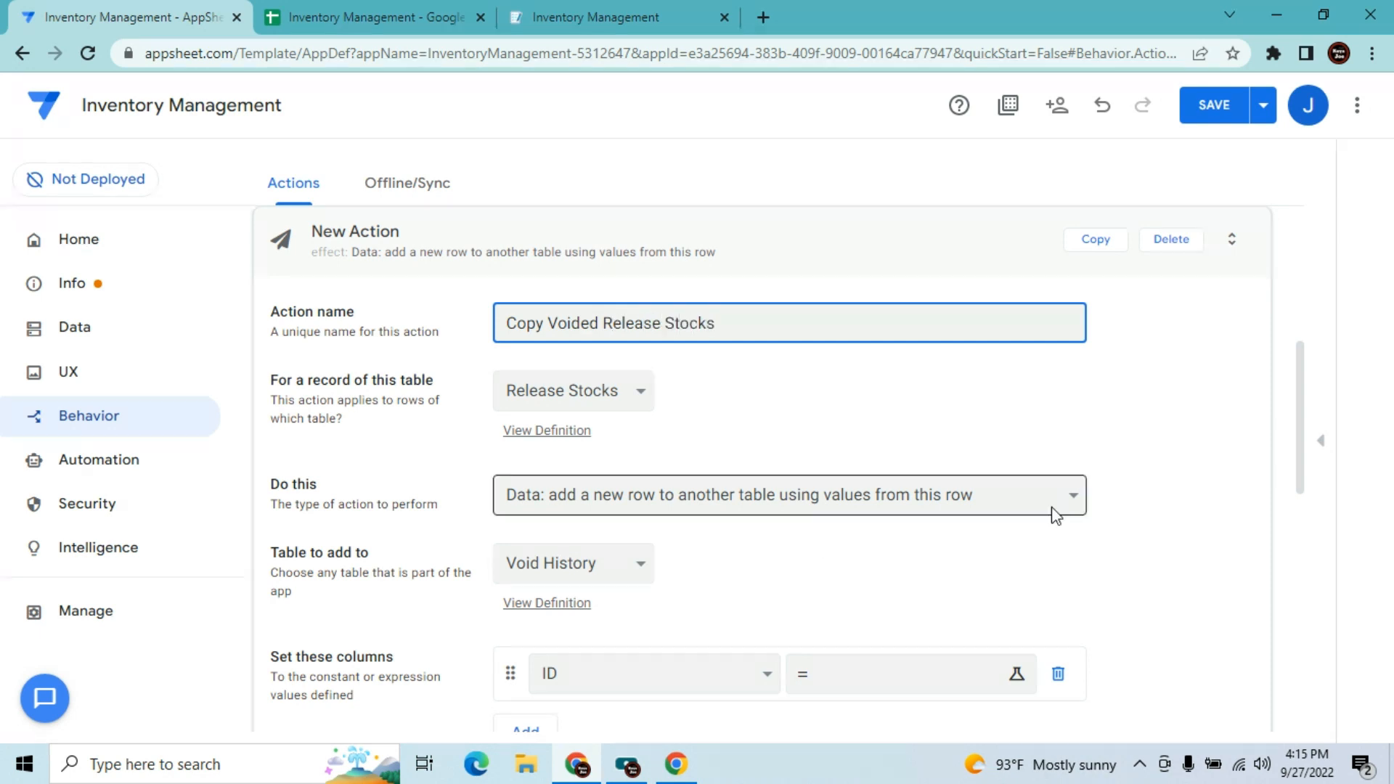
- Set the action's ID column value to the expression [_thisrow].[ID]
left_click_drag(1300, 403, 1302, 468)
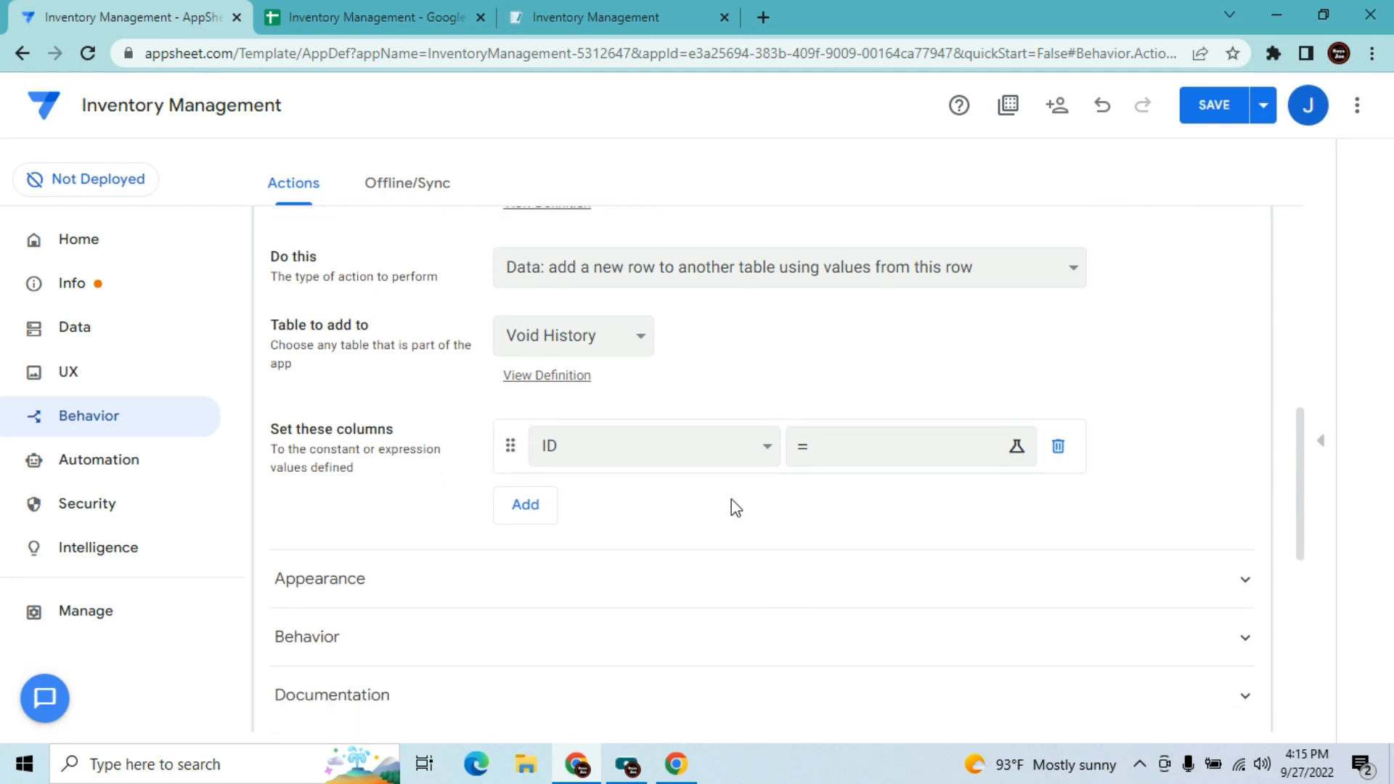
left_click(873, 465)
type("[_thisrow")
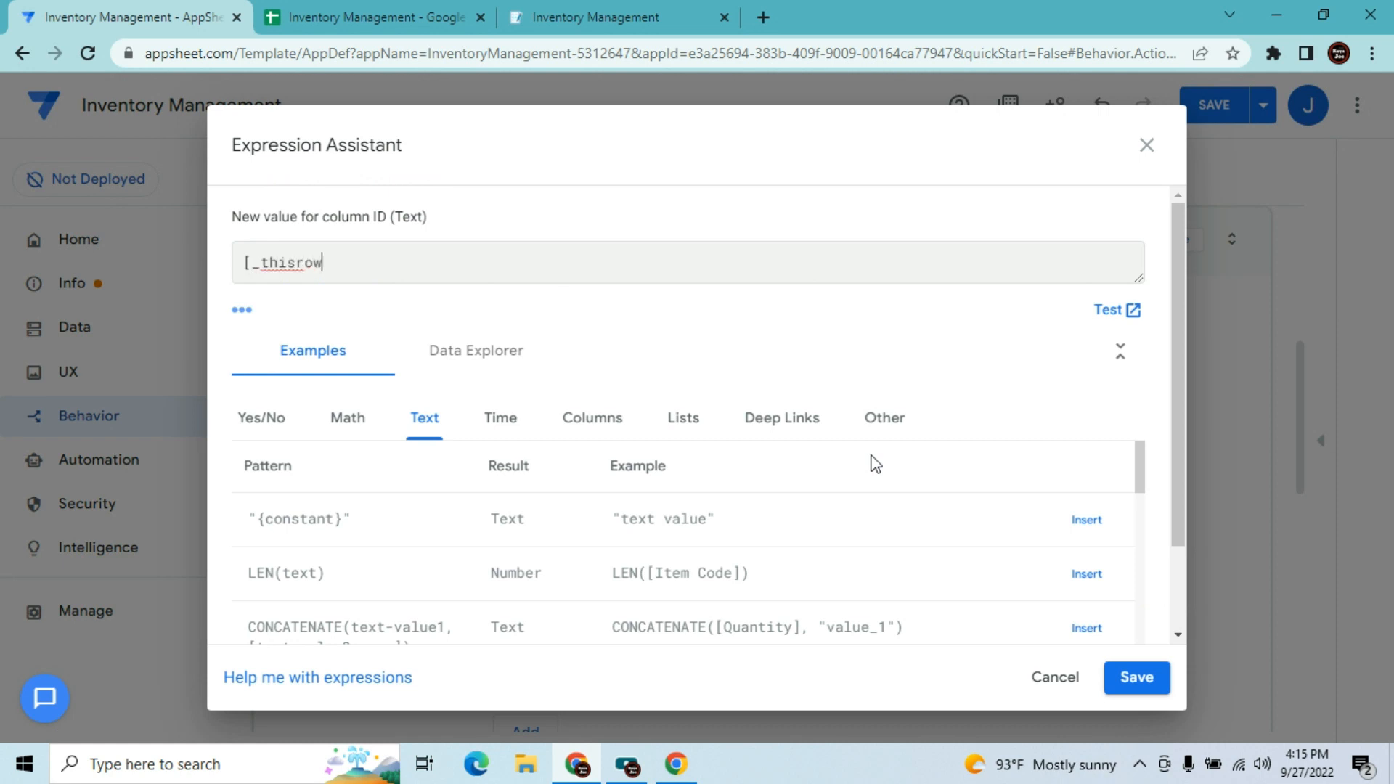
type("].[ID]")
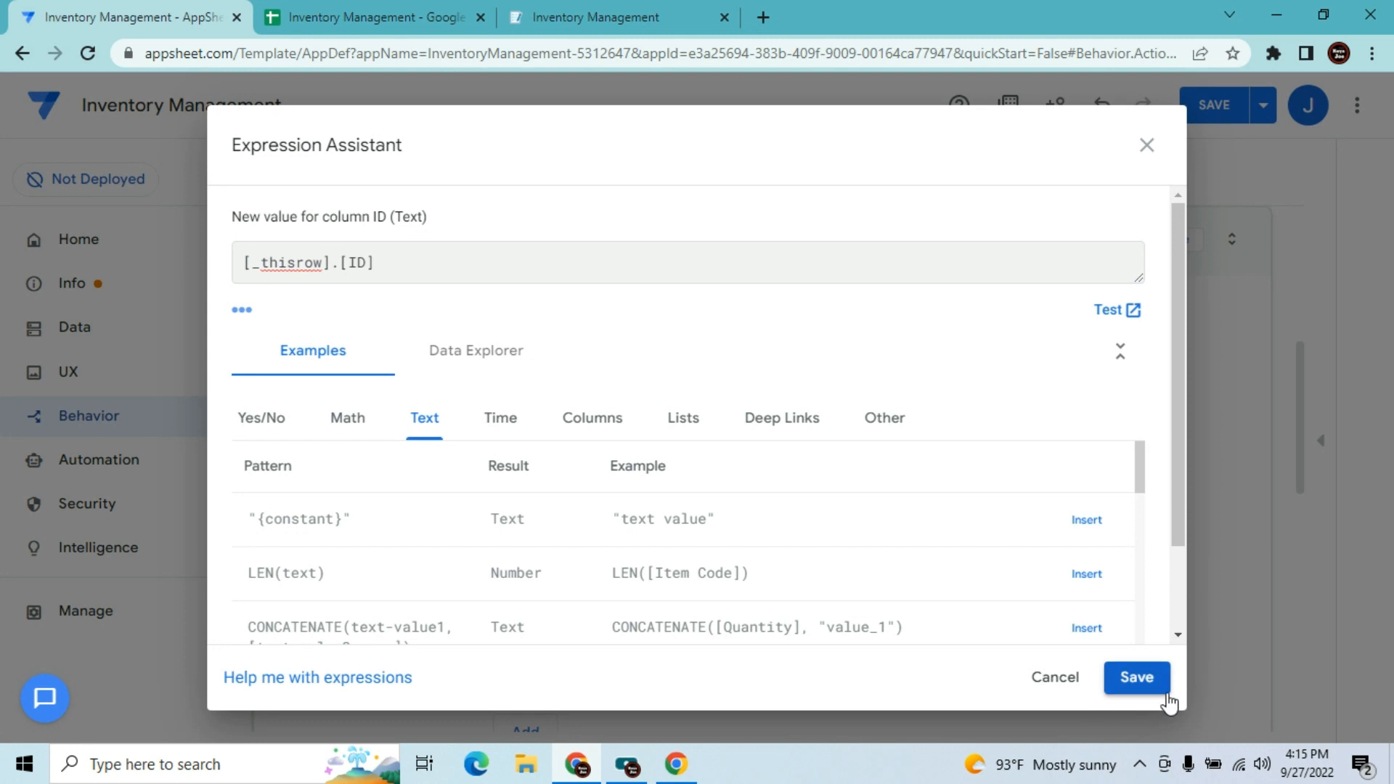
left_click(1138, 679)
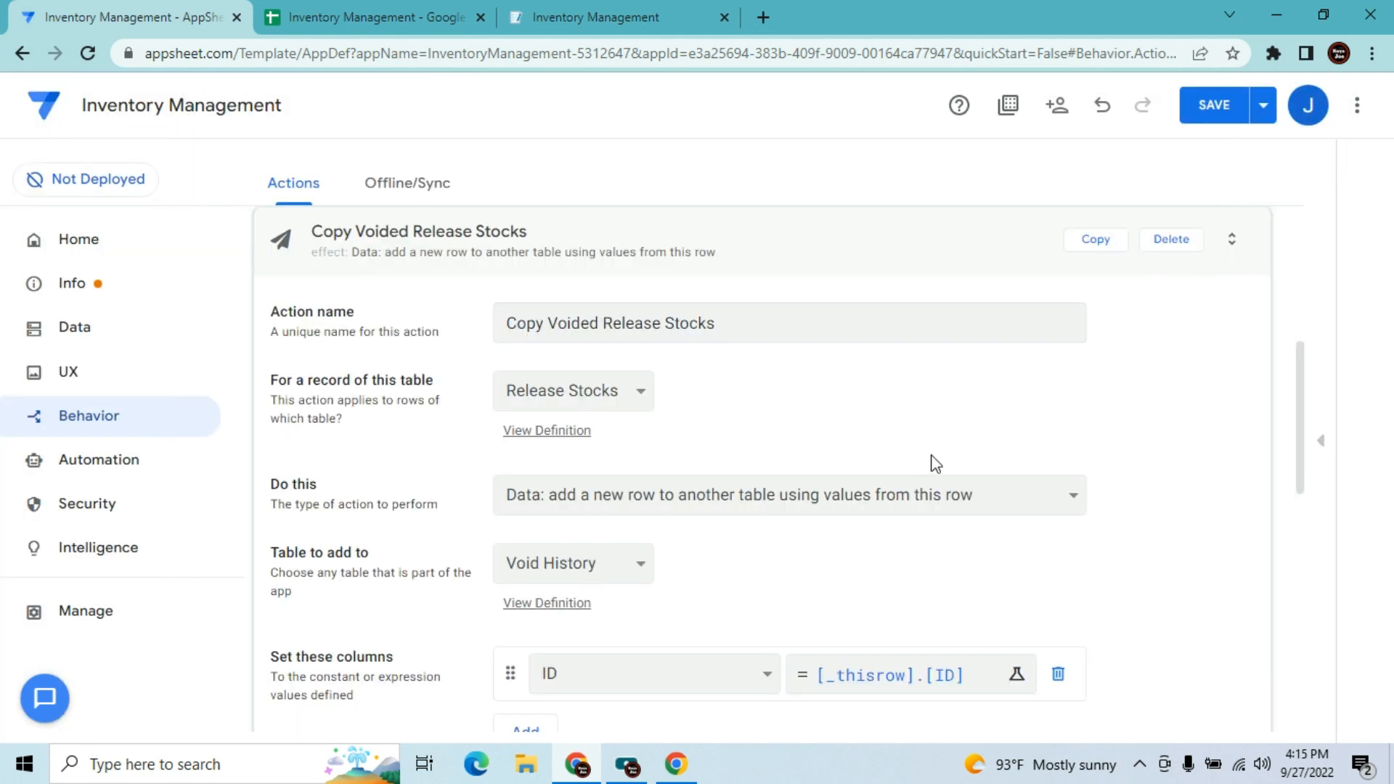
- Add an Item Name column assignment to the action with the expression [_THISROW].[Item Name]
left_click_drag(1300, 436, 1300, 526)
left_click(534, 431)
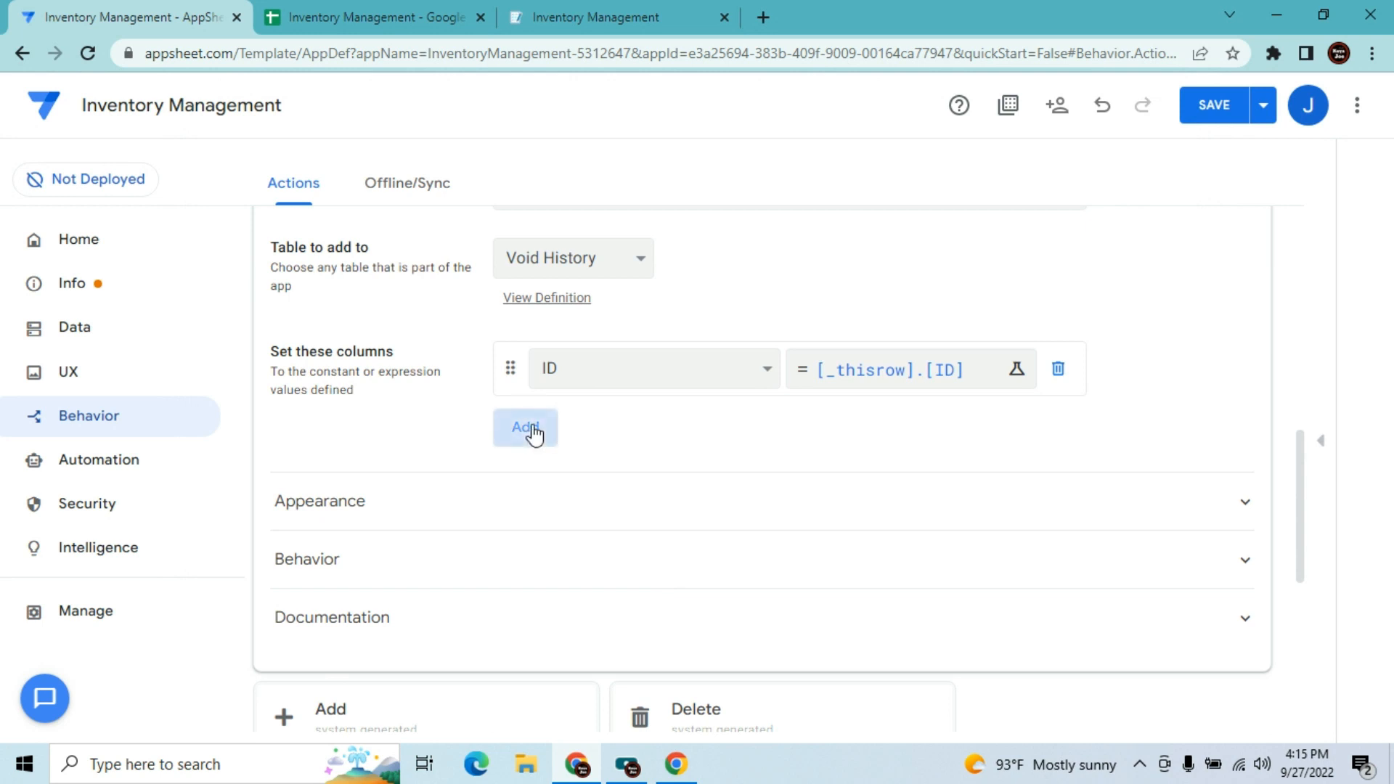
left_click(646, 371)
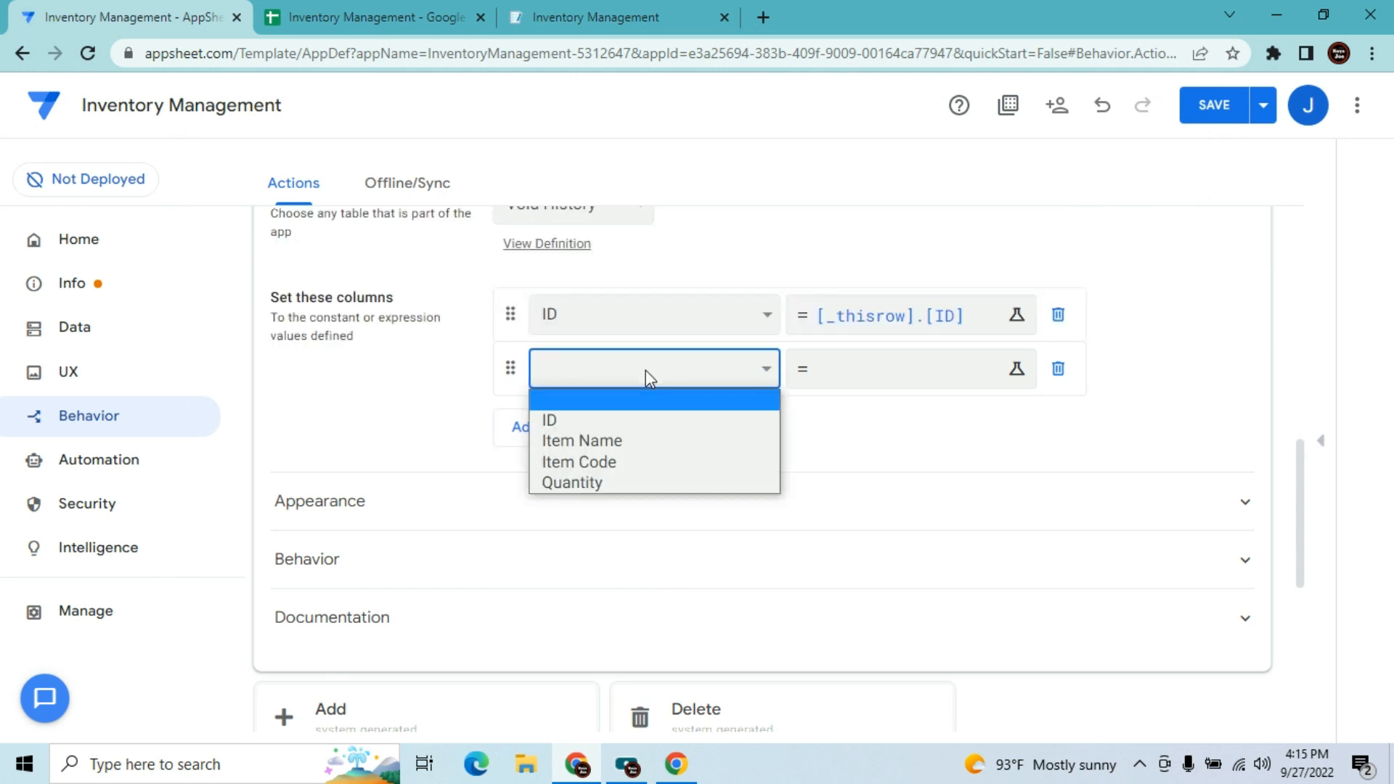
left_click(636, 434)
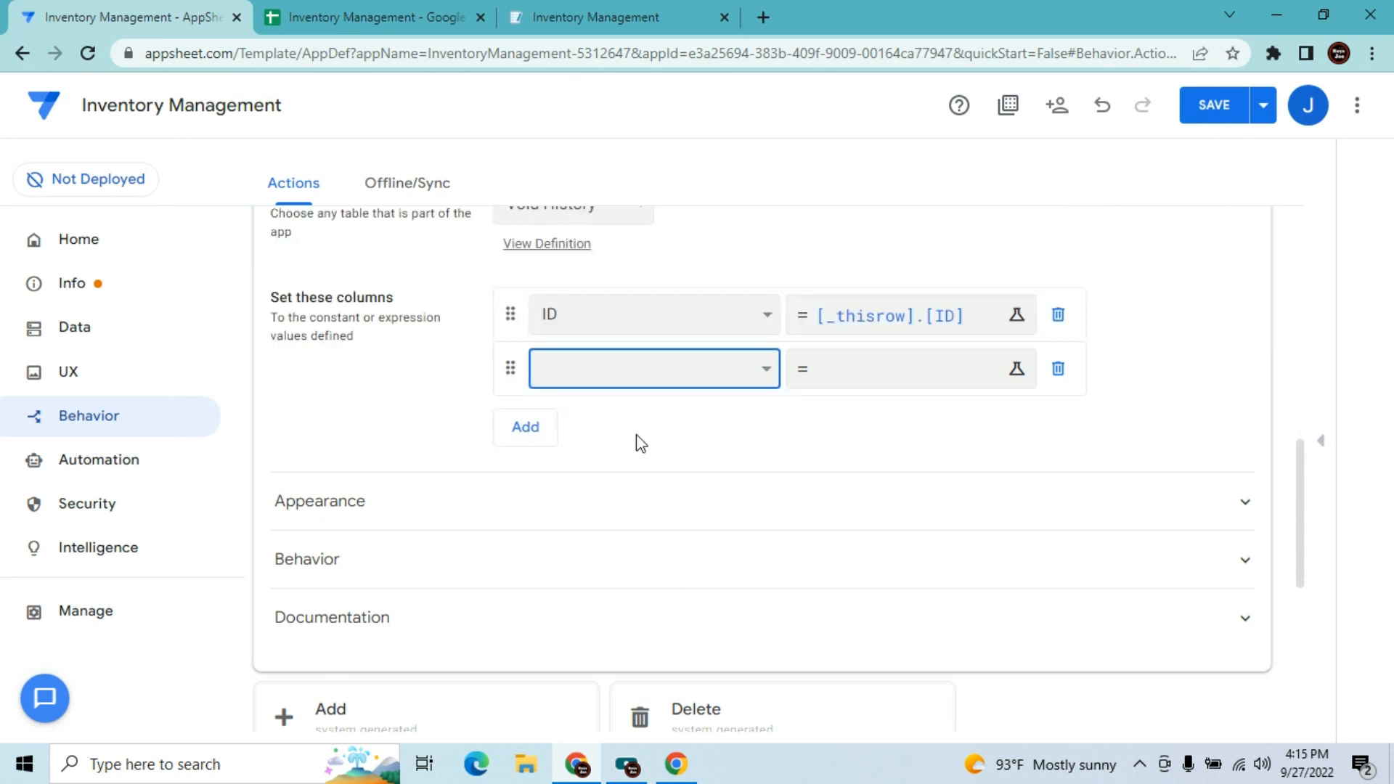
left_click(851, 370)
type("[_THISROW].[Item Name")
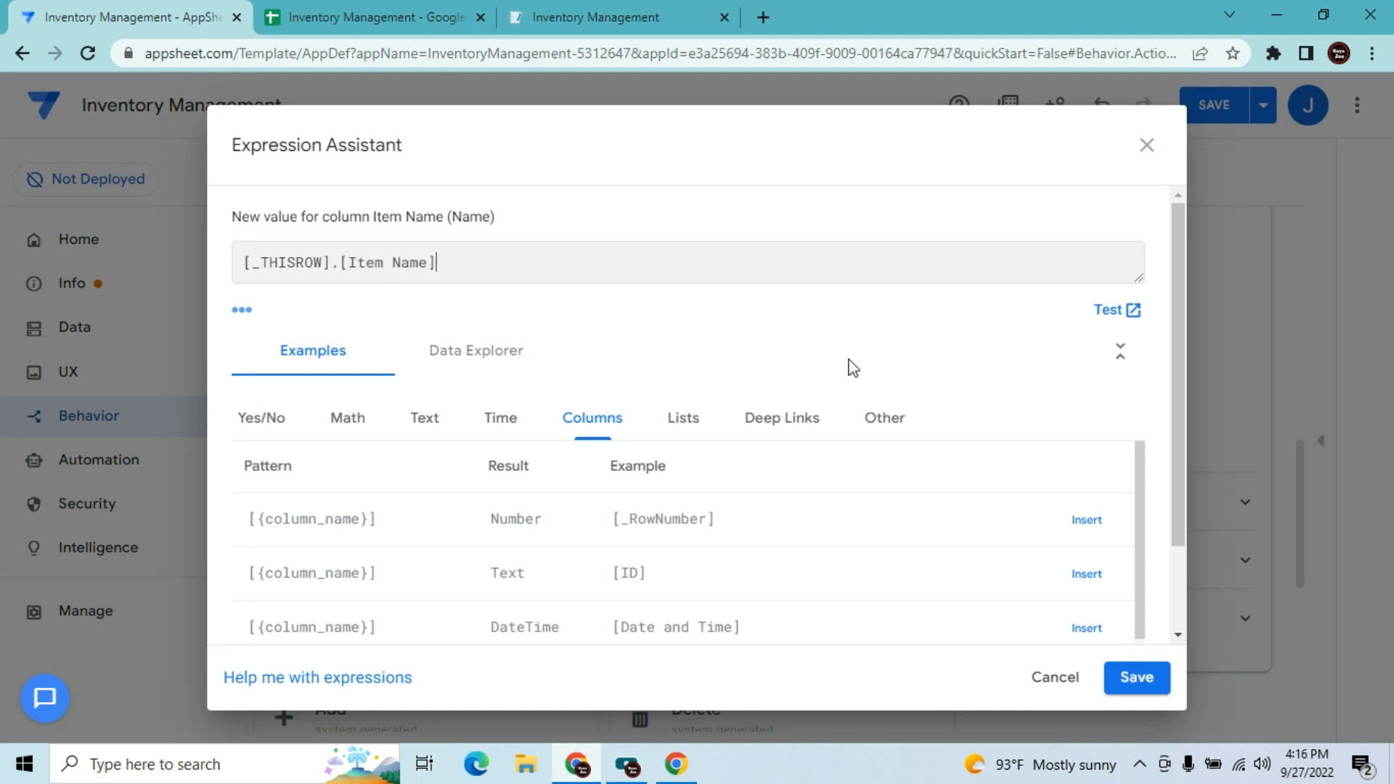
left_click(1136, 678)
- Add an Item Code column assignment to the action with the expression [_THISROW].[Item Code]
left_click(528, 429)
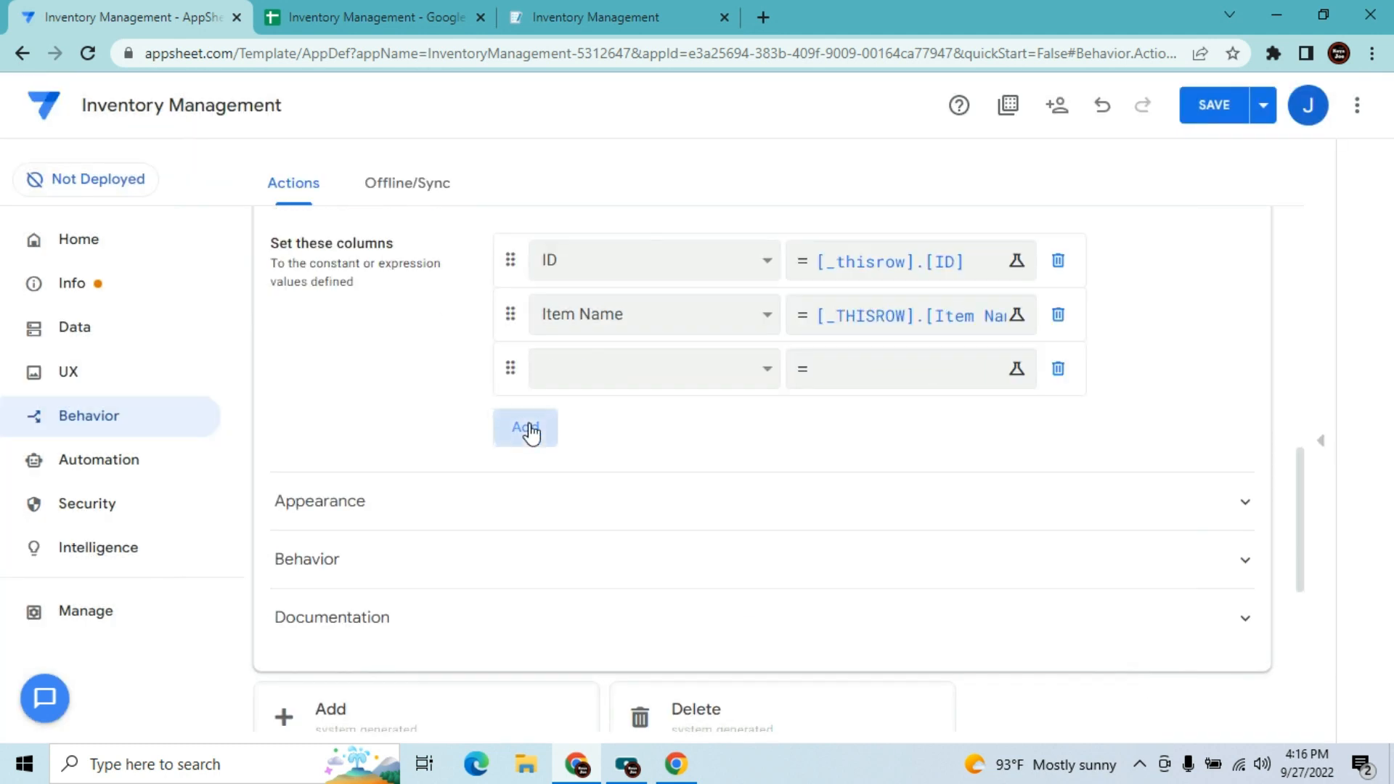
left_click(587, 376)
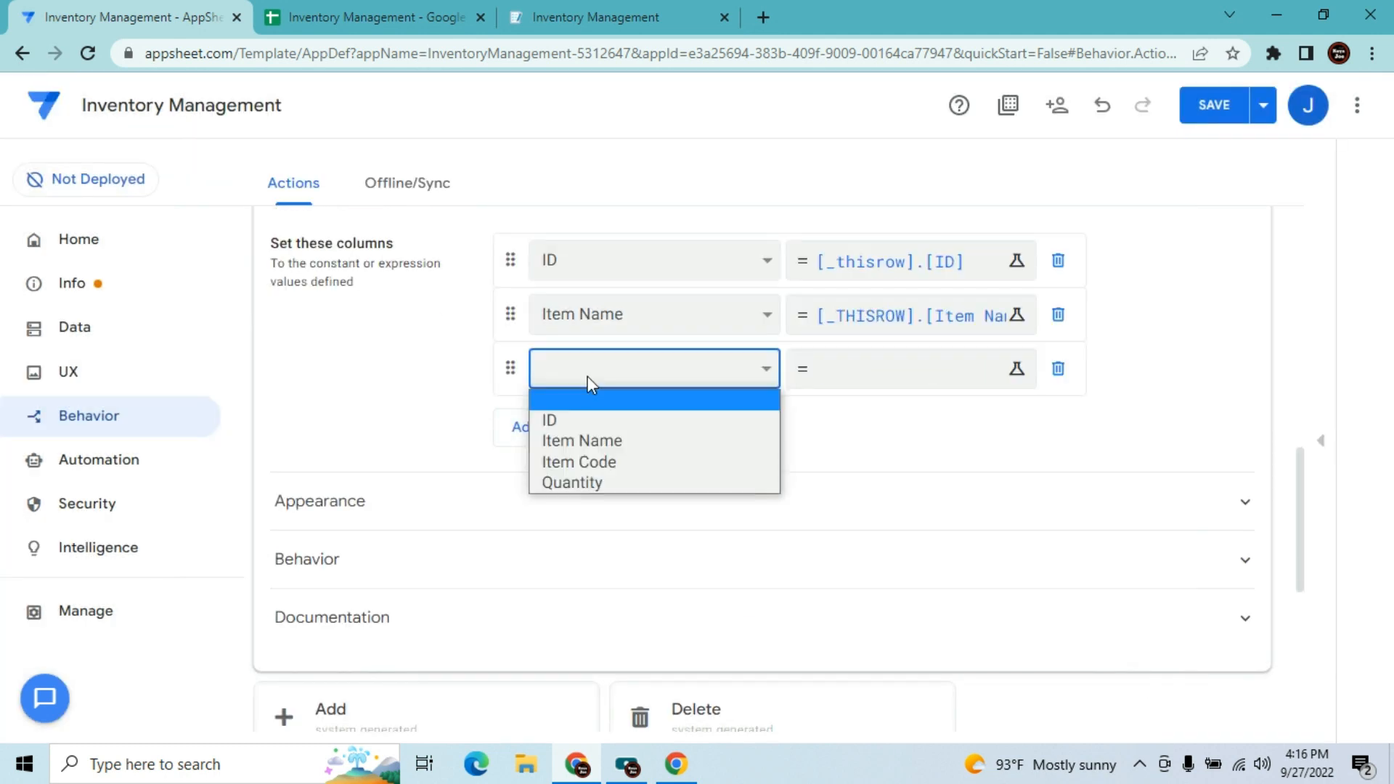
left_click(594, 459)
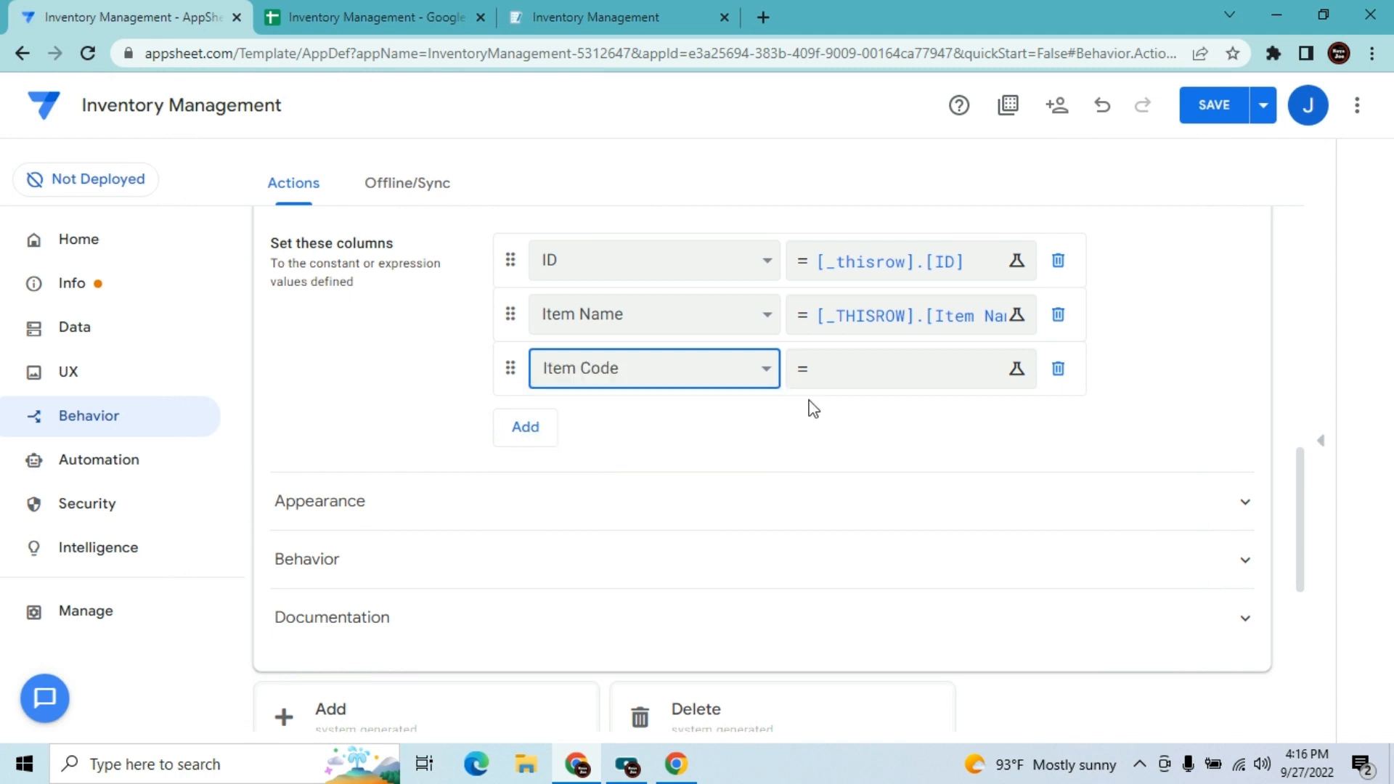
left_click(841, 385)
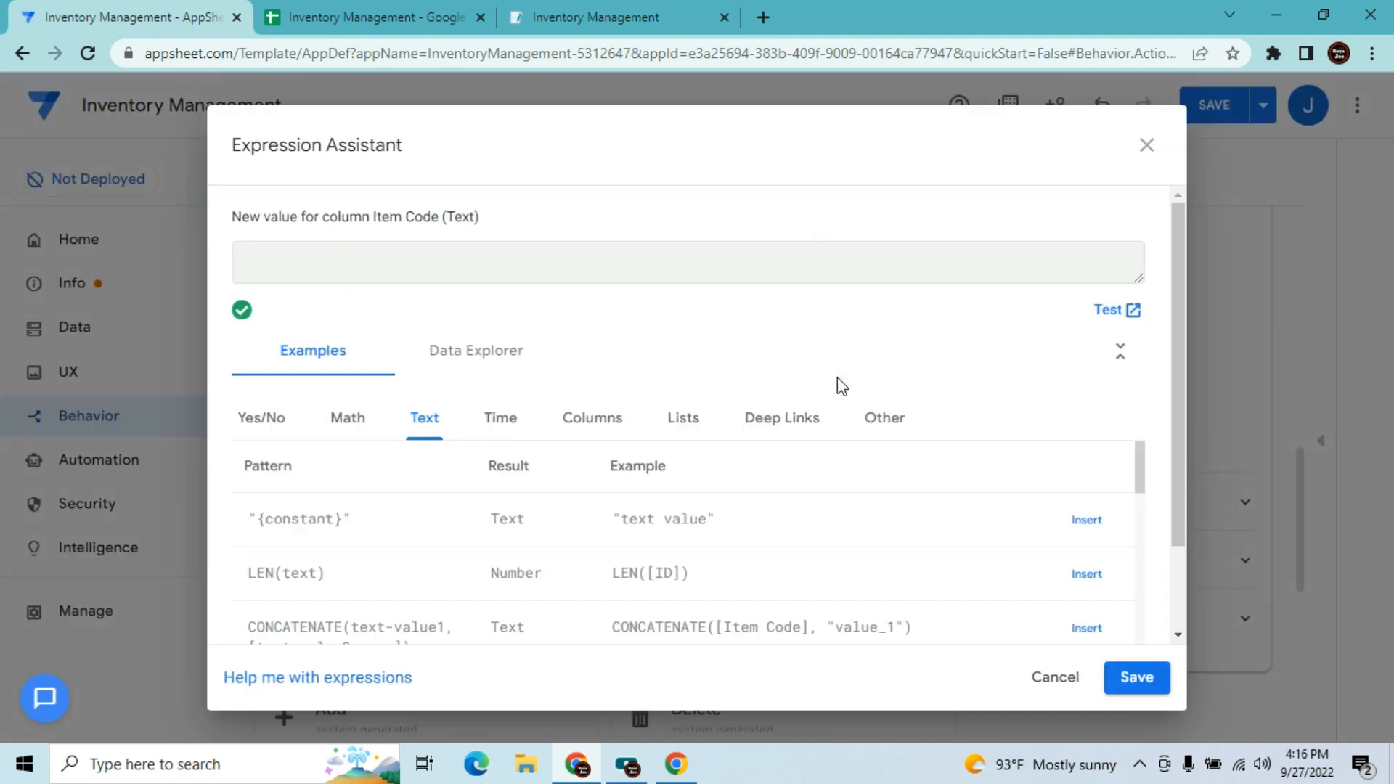
type("[_THISROW].")
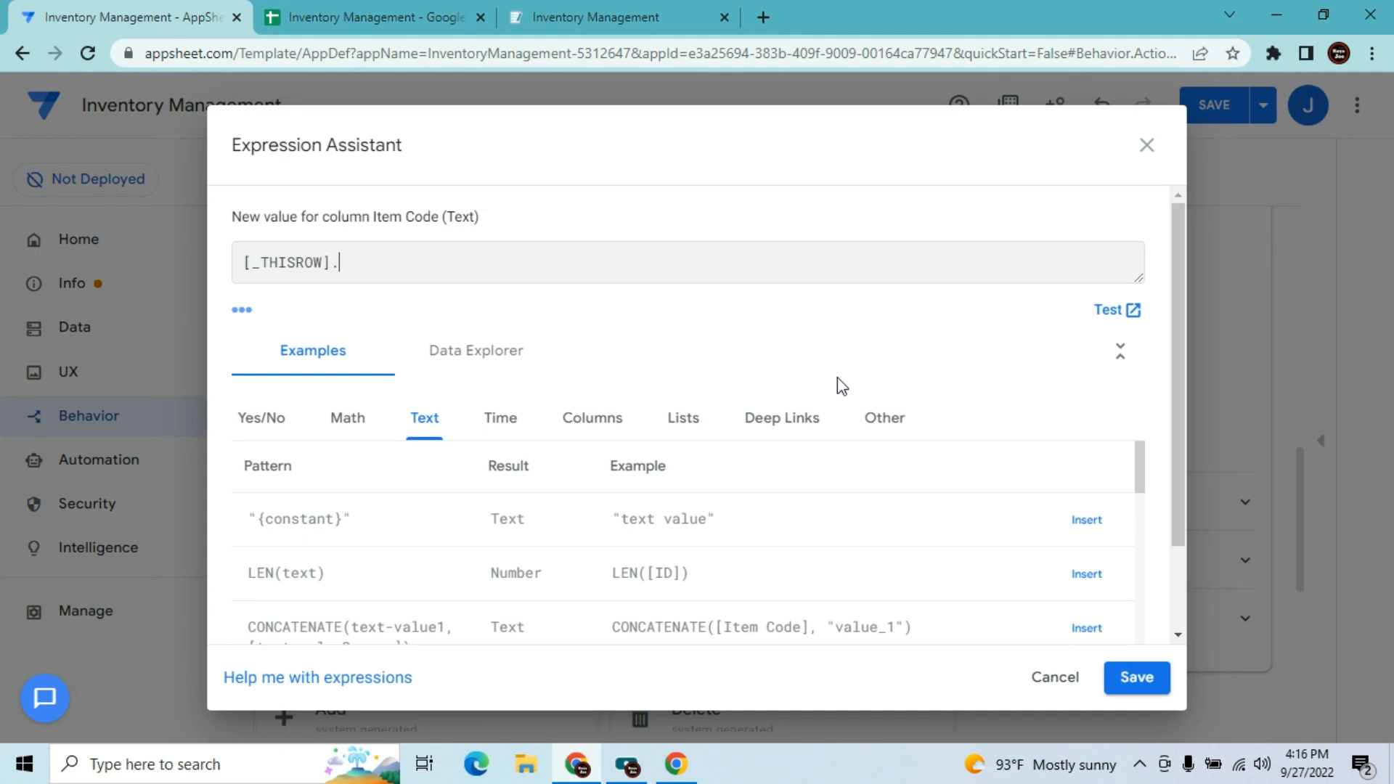
type("[Item Code")
left_click(1147, 671)
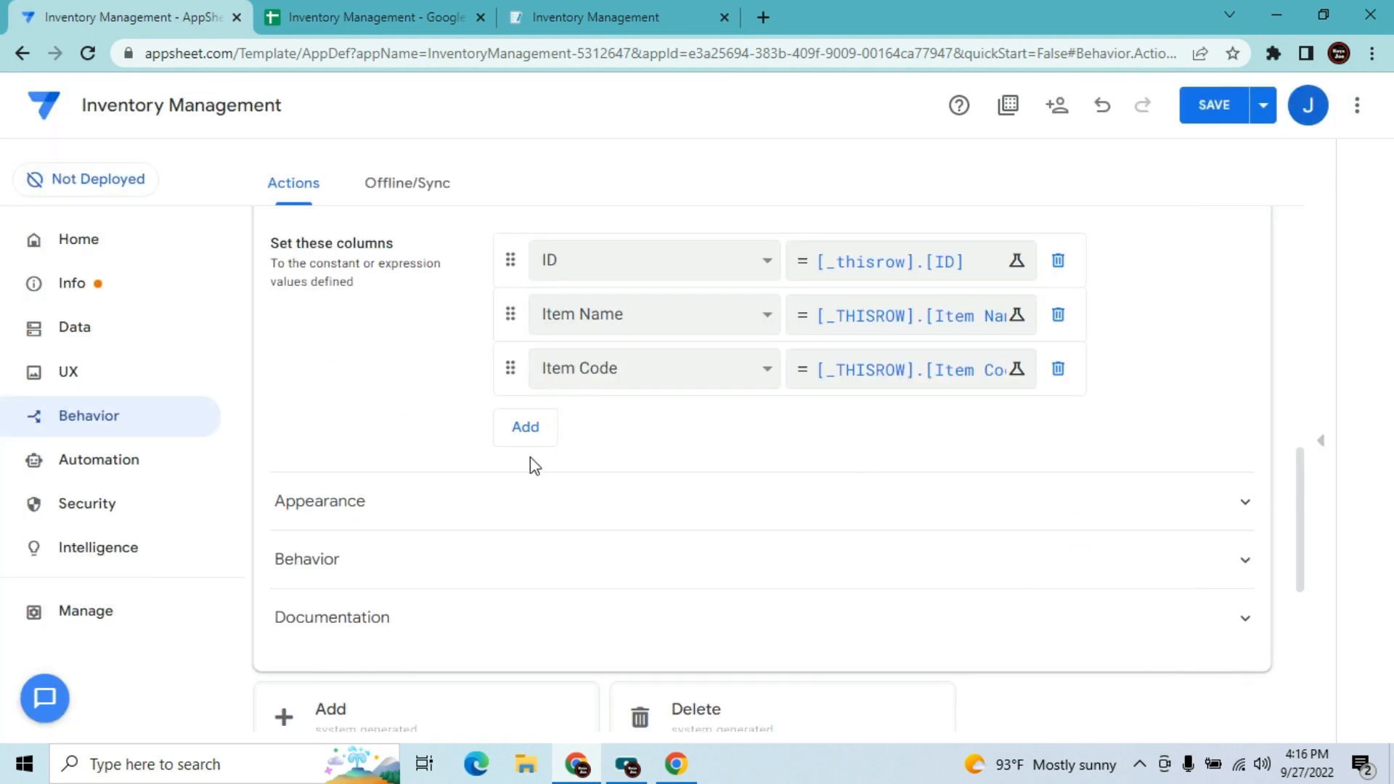
- Add a Quantity column assignment to the action with the expression [_THISROW].[Quantity]
left_click(528, 438)
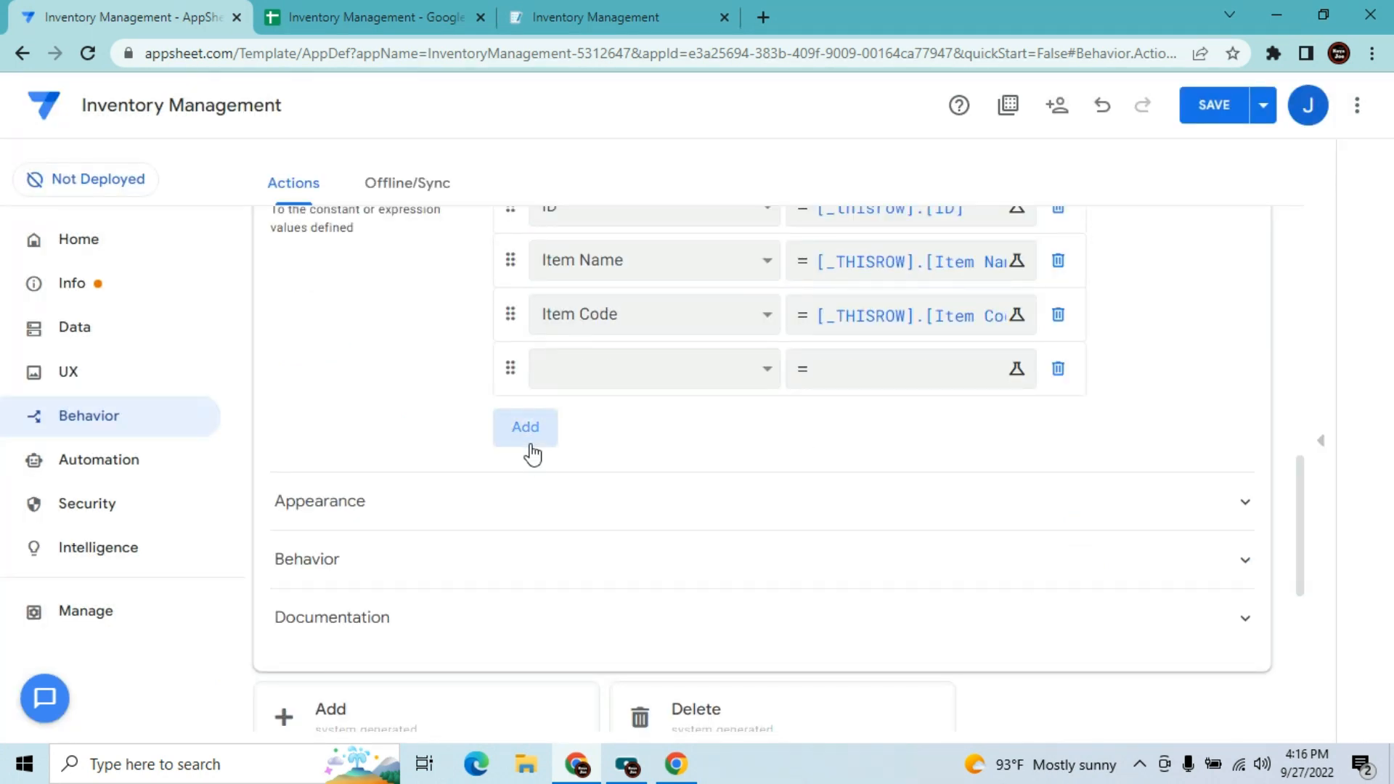
left_click(654, 387)
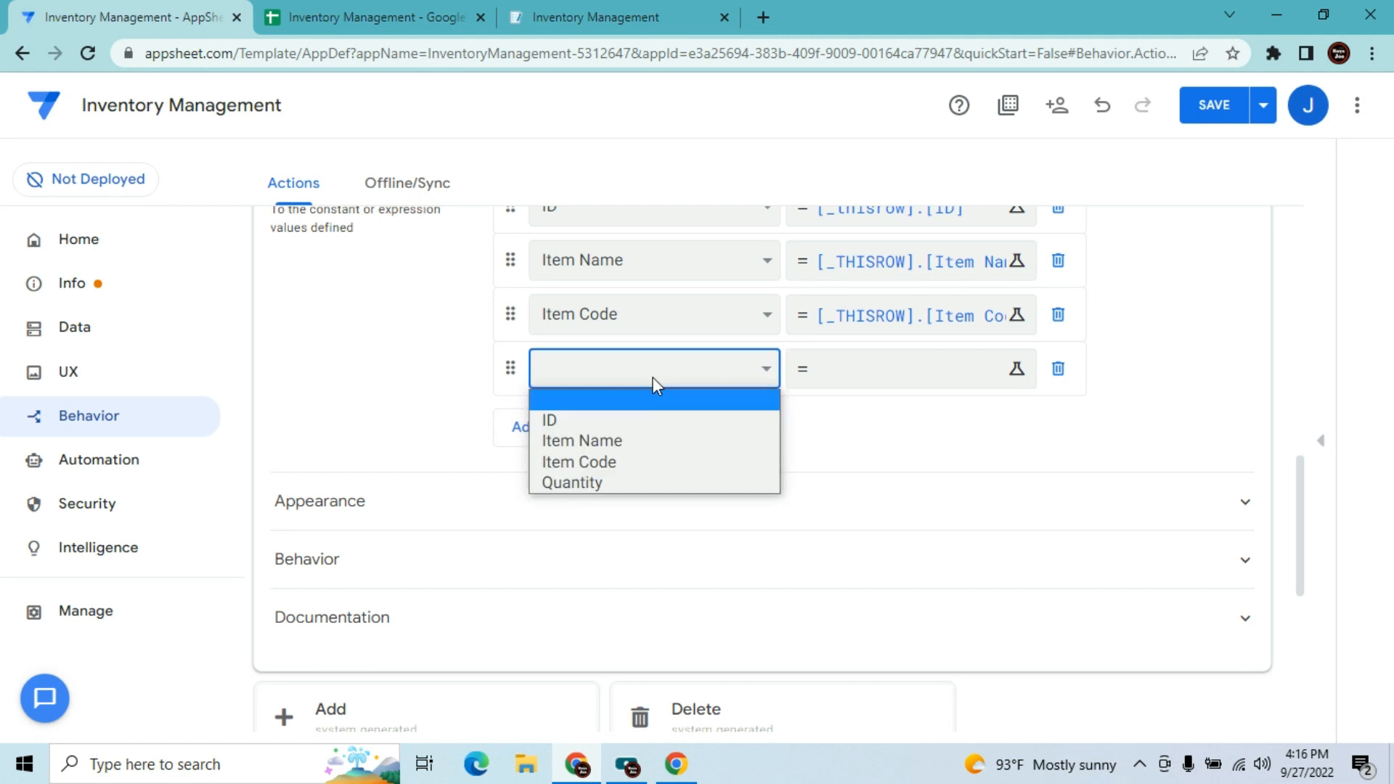
left_click(629, 485)
left_click(841, 385)
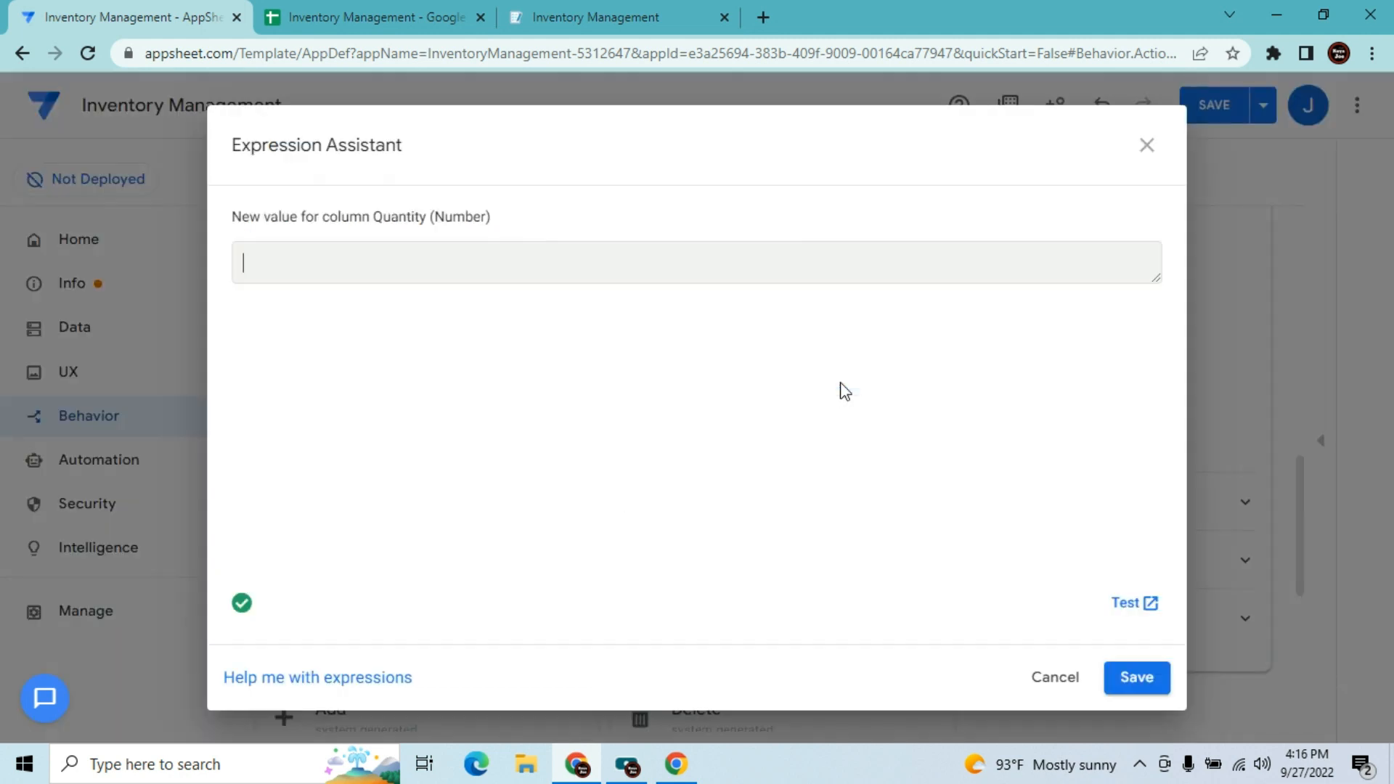
type("[_THISROW")
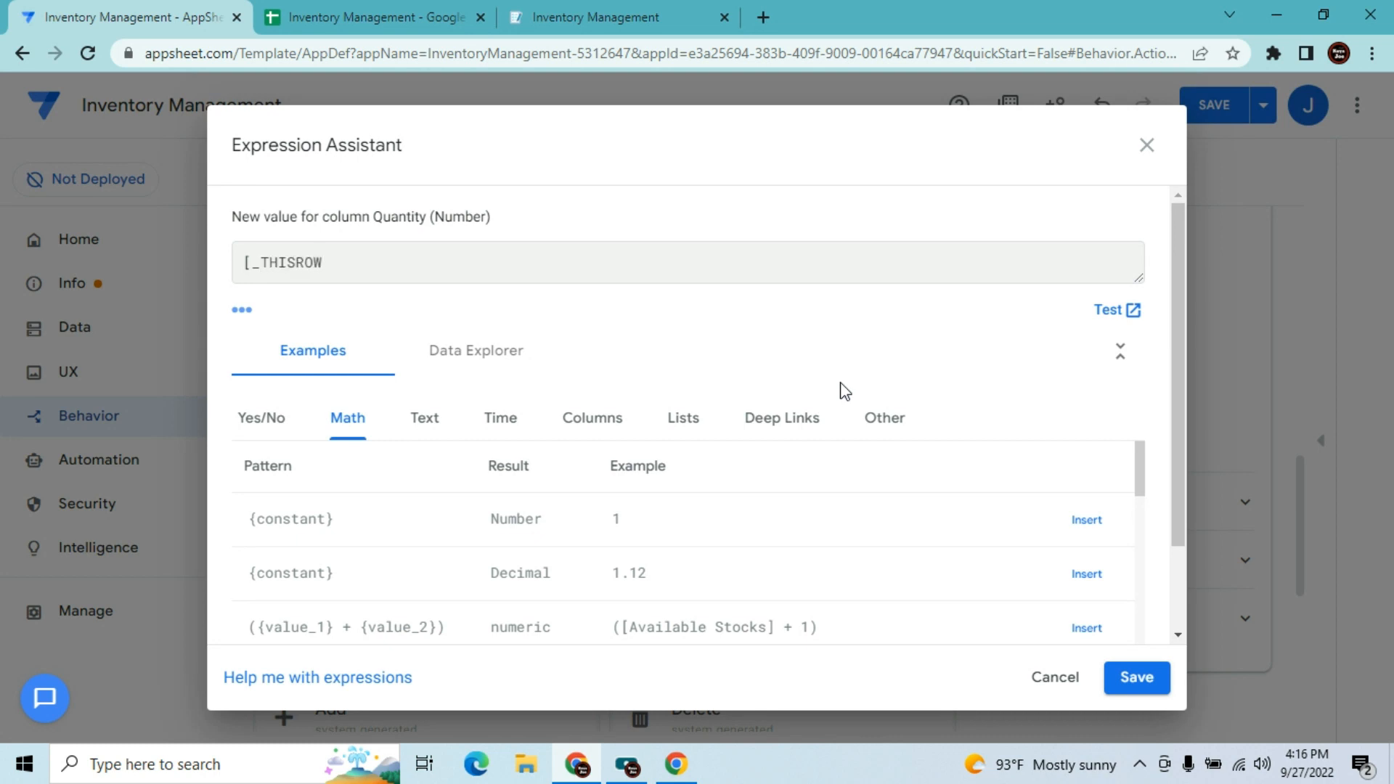
type("].[Quantity")
left_click(1144, 696)
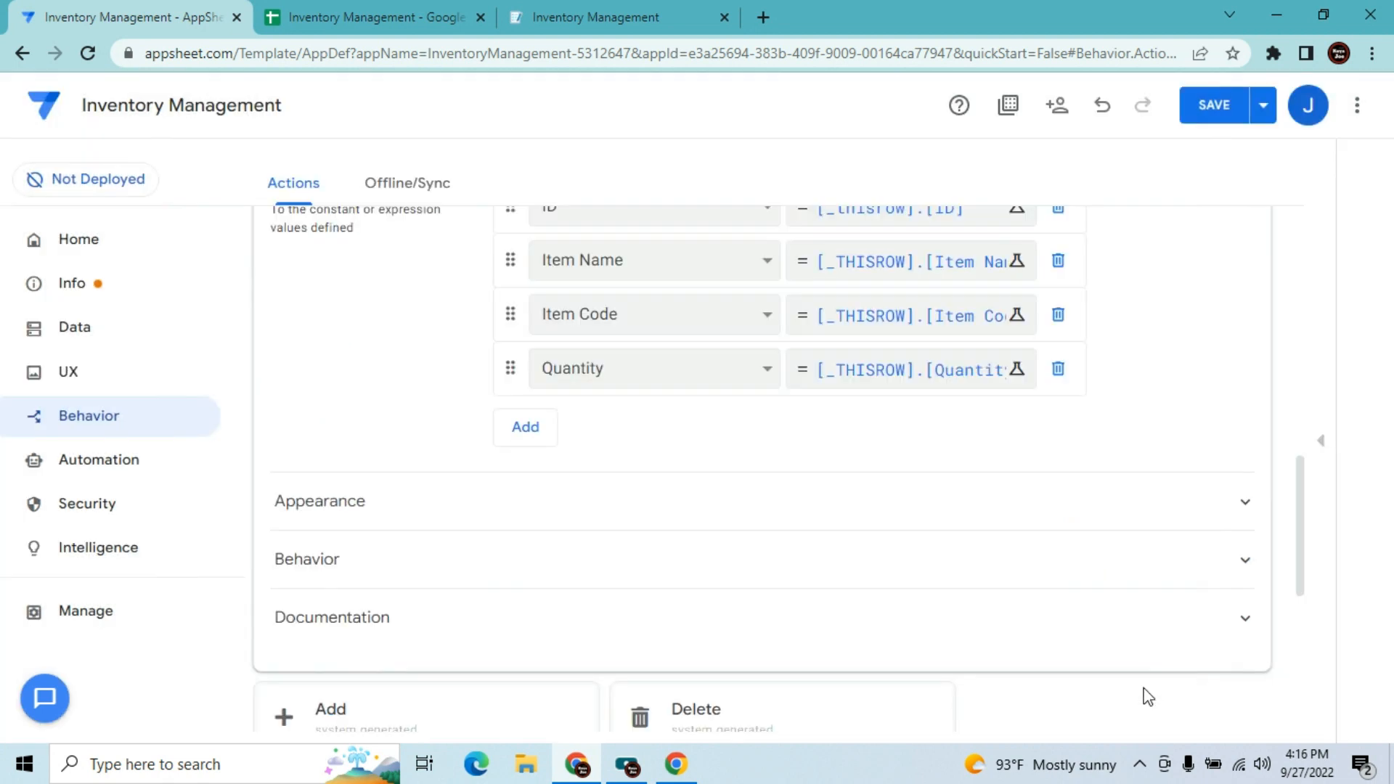
- Set the copy action's prominence to Do not display and save the app definition
left_click(808, 514)
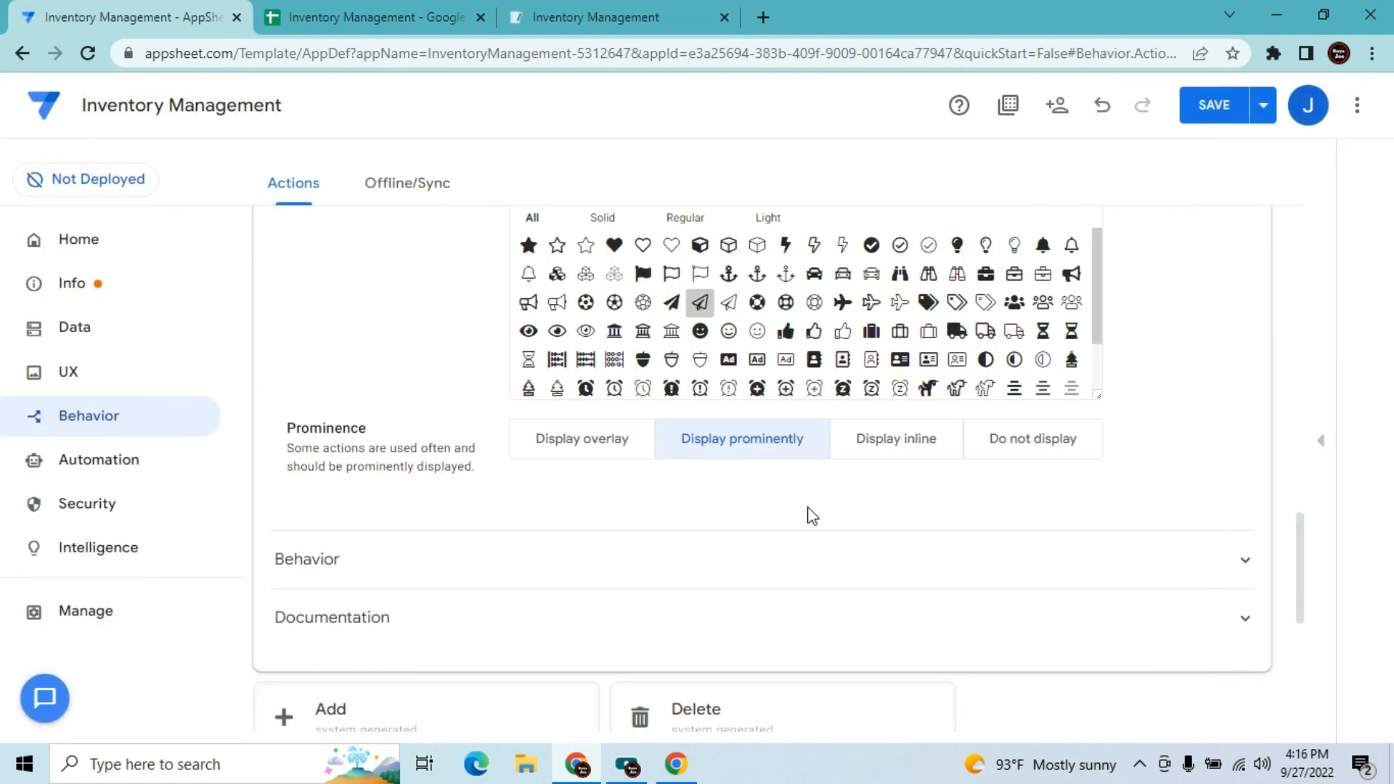
left_click(986, 458)
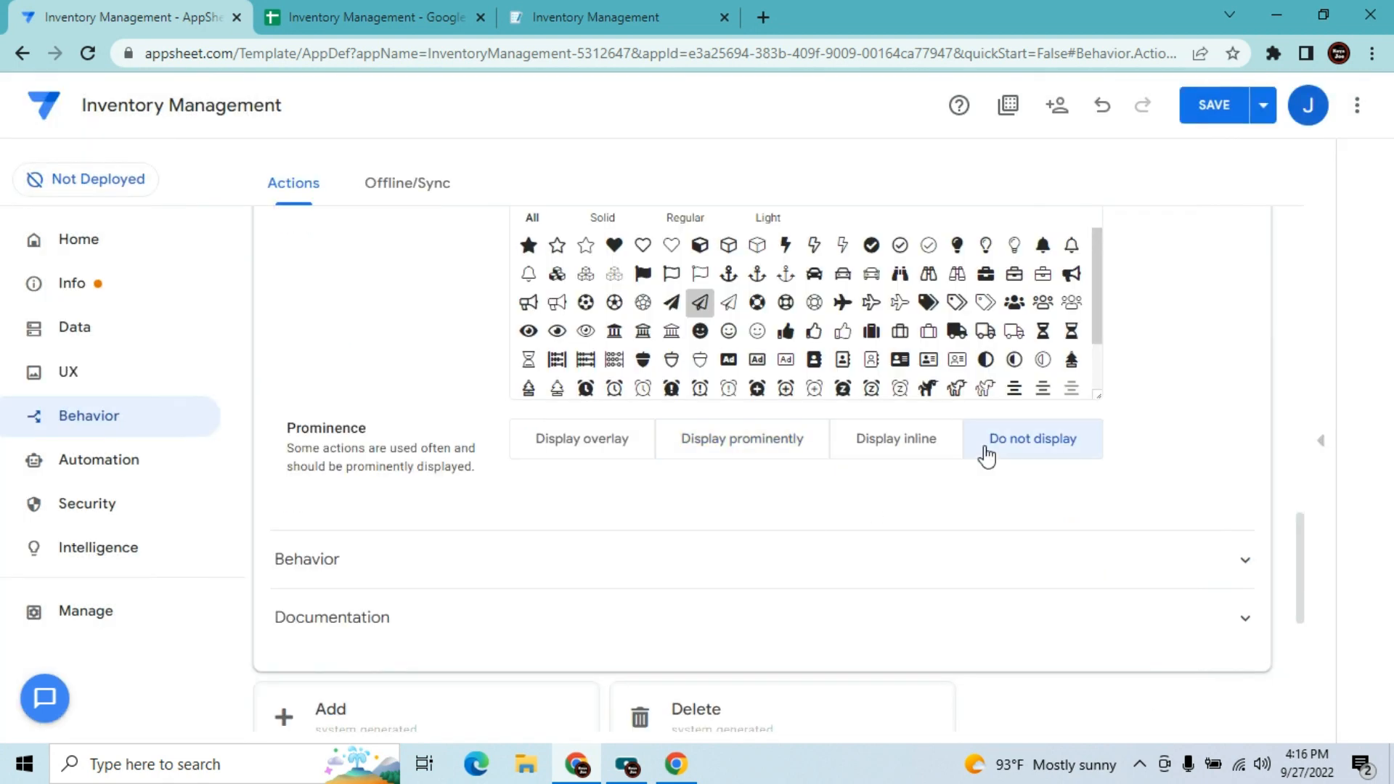
left_click(117, 368)
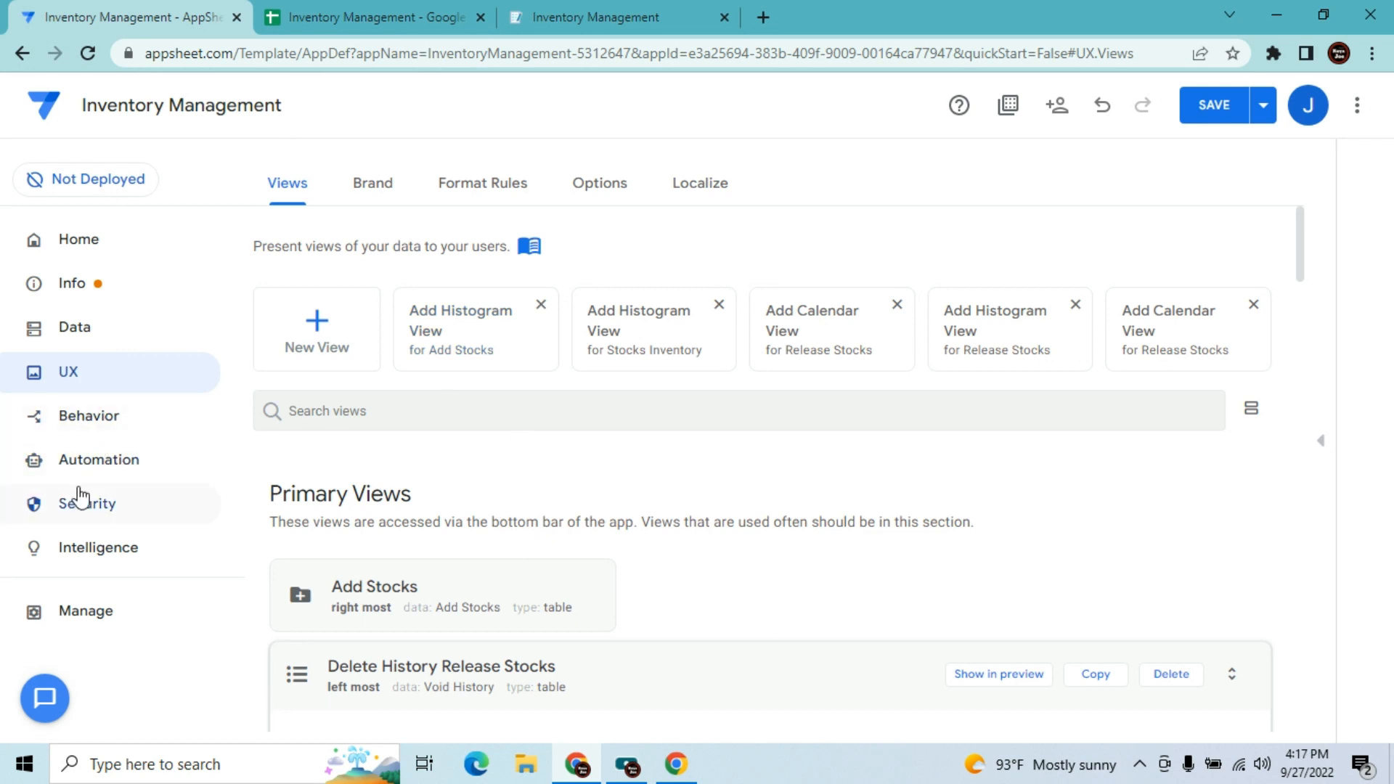
left_click(78, 461)
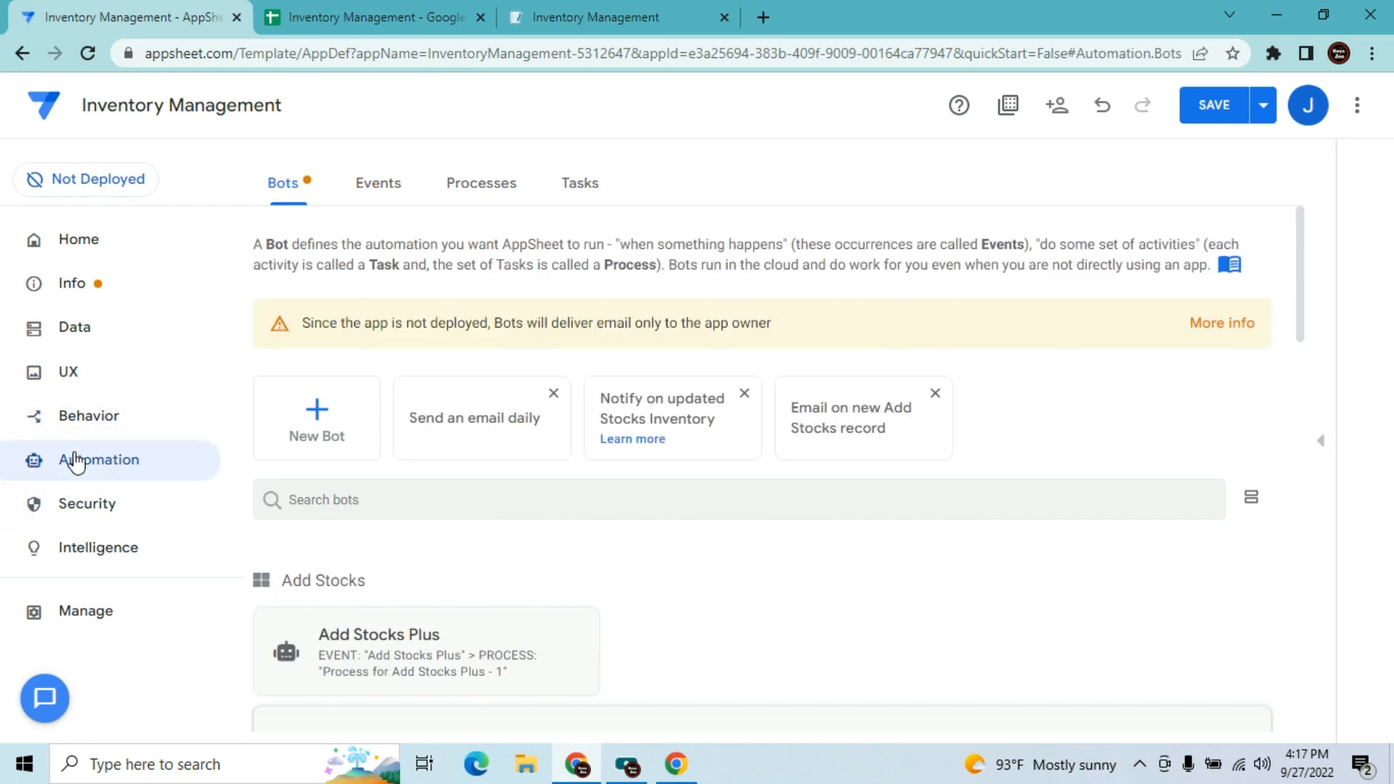
left_click(1184, 113)
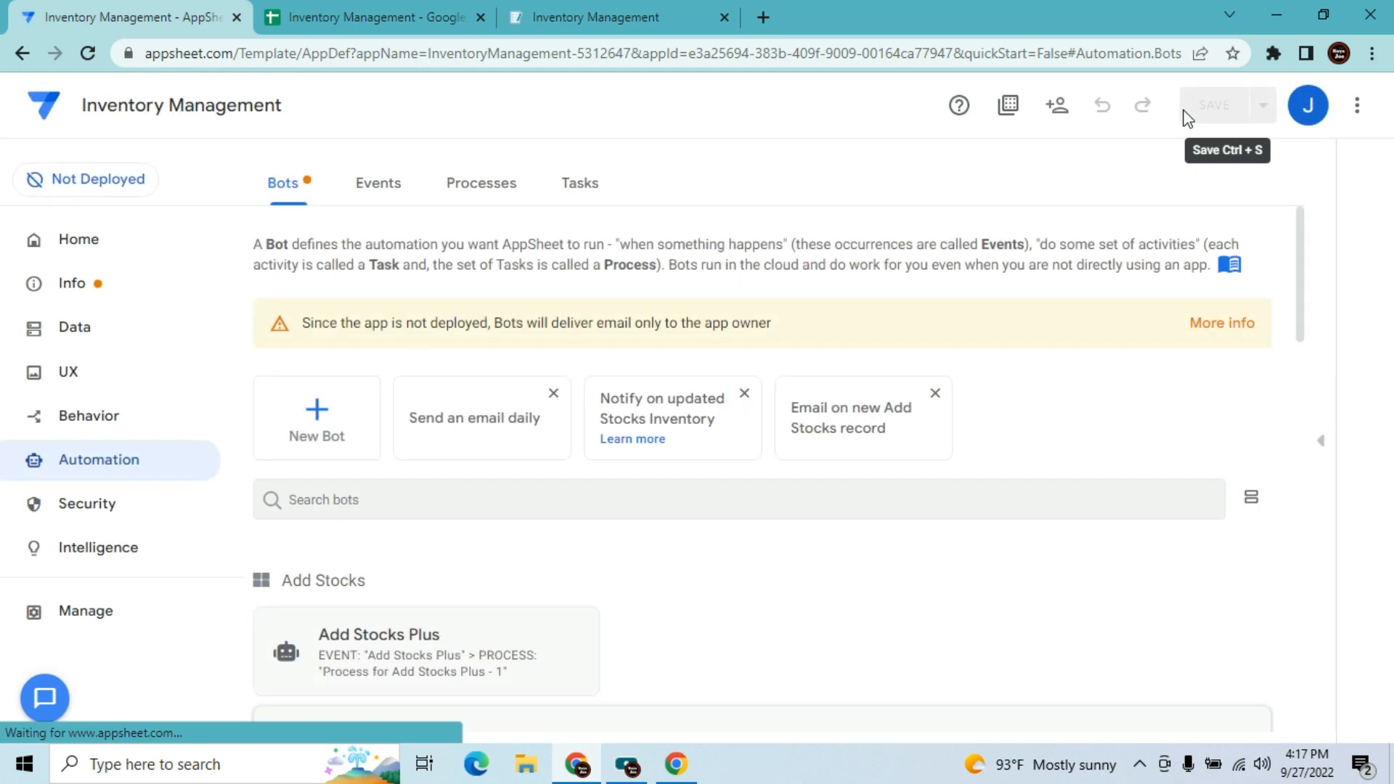
- Create a custom automation bot named Copy Deleted Release Stocks
left_click_drag(1301, 263, 1305, 282)
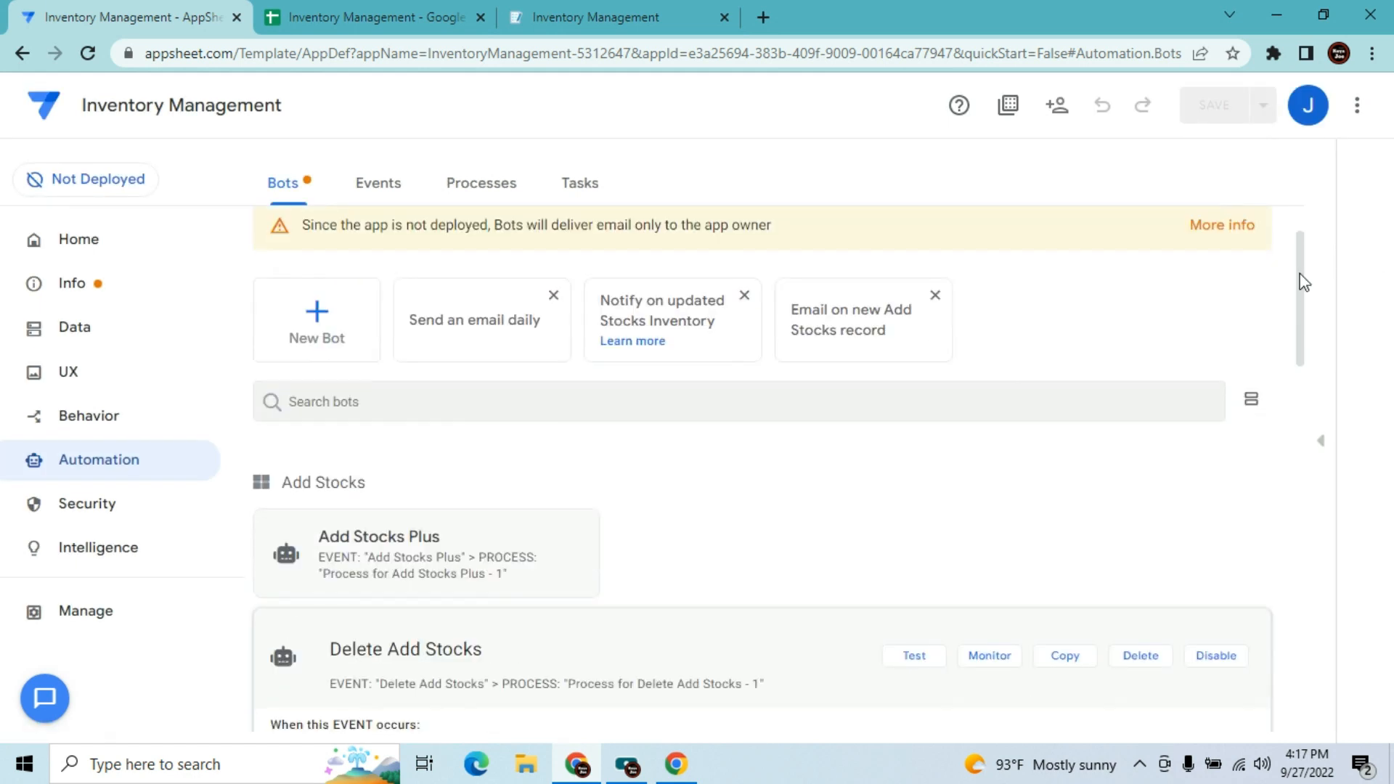
left_click(333, 337)
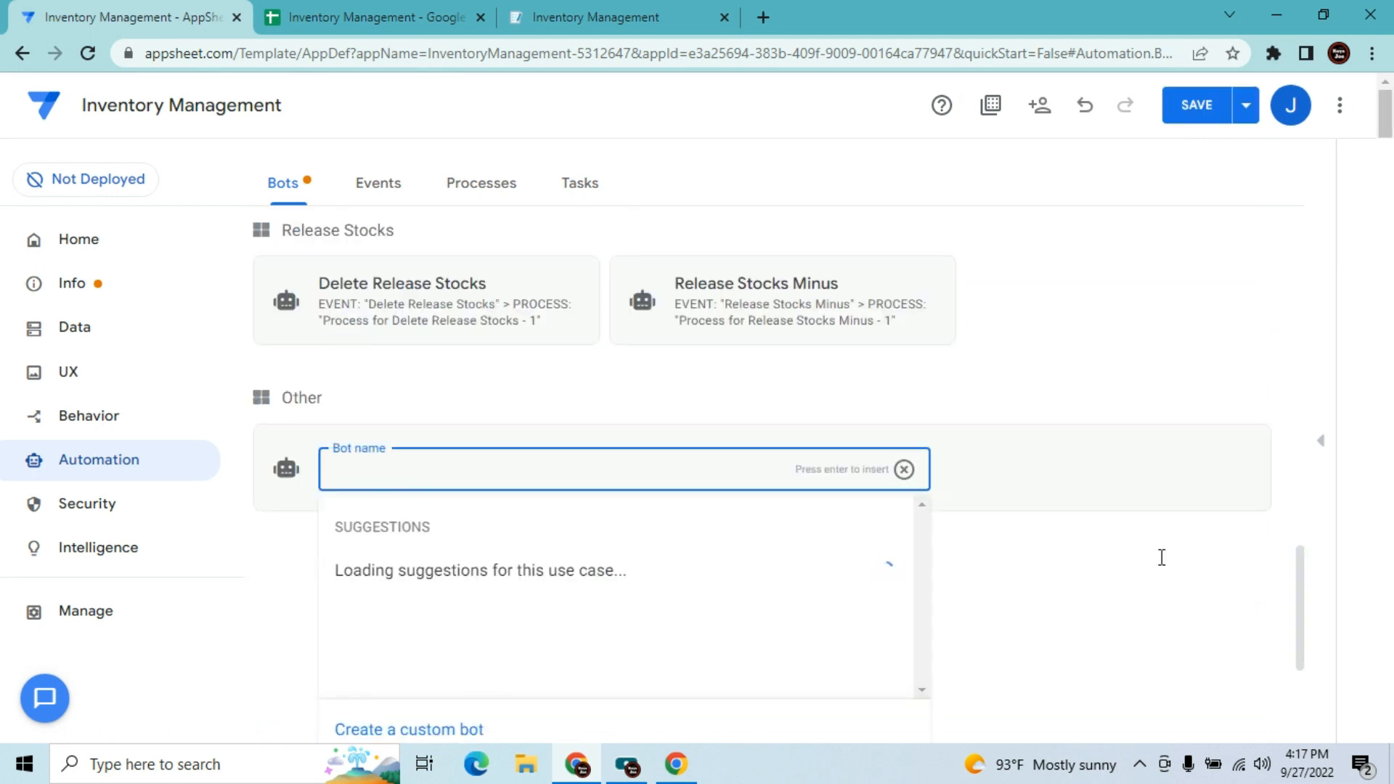
left_click_drag(1300, 578, 1299, 600)
left_click(482, 657)
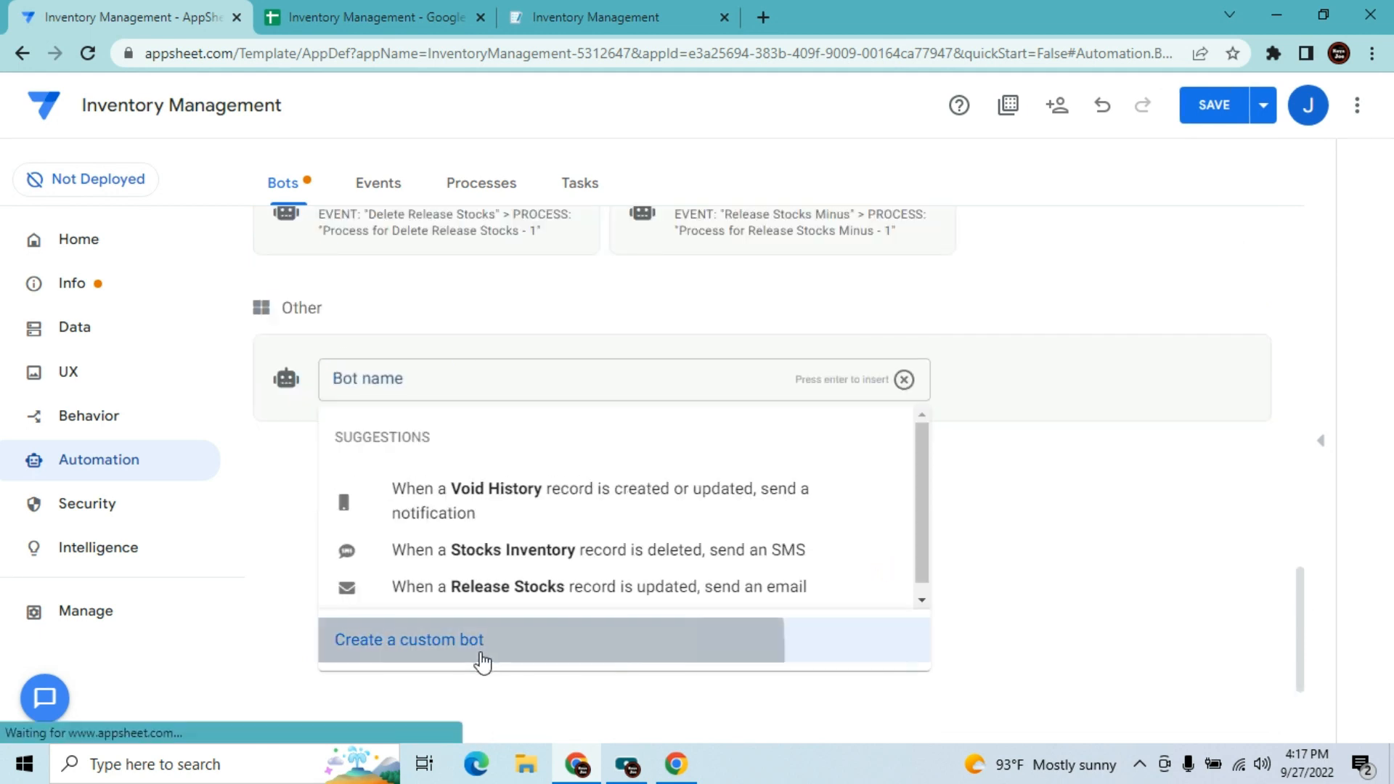
left_click(427, 254)
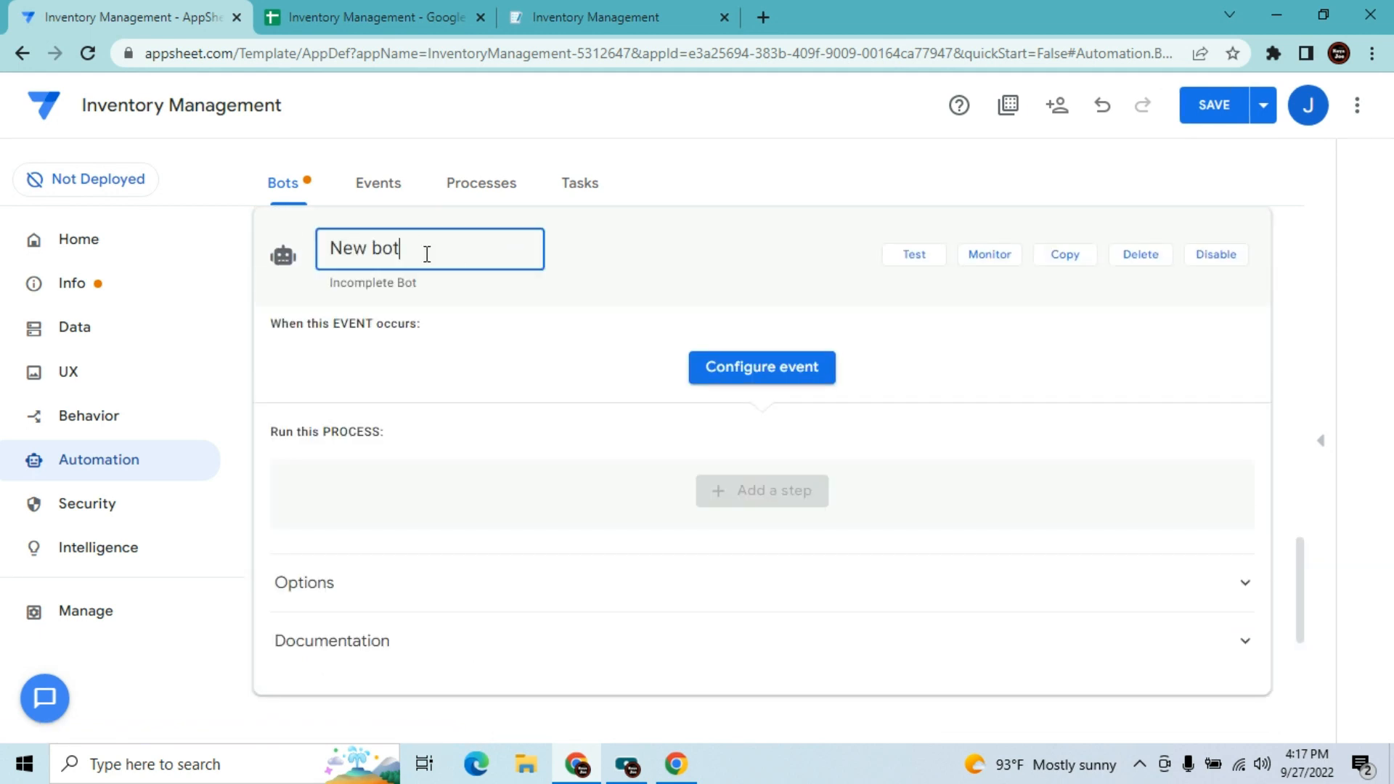
key("BackSpace")
type("Deleted Release Stocks")
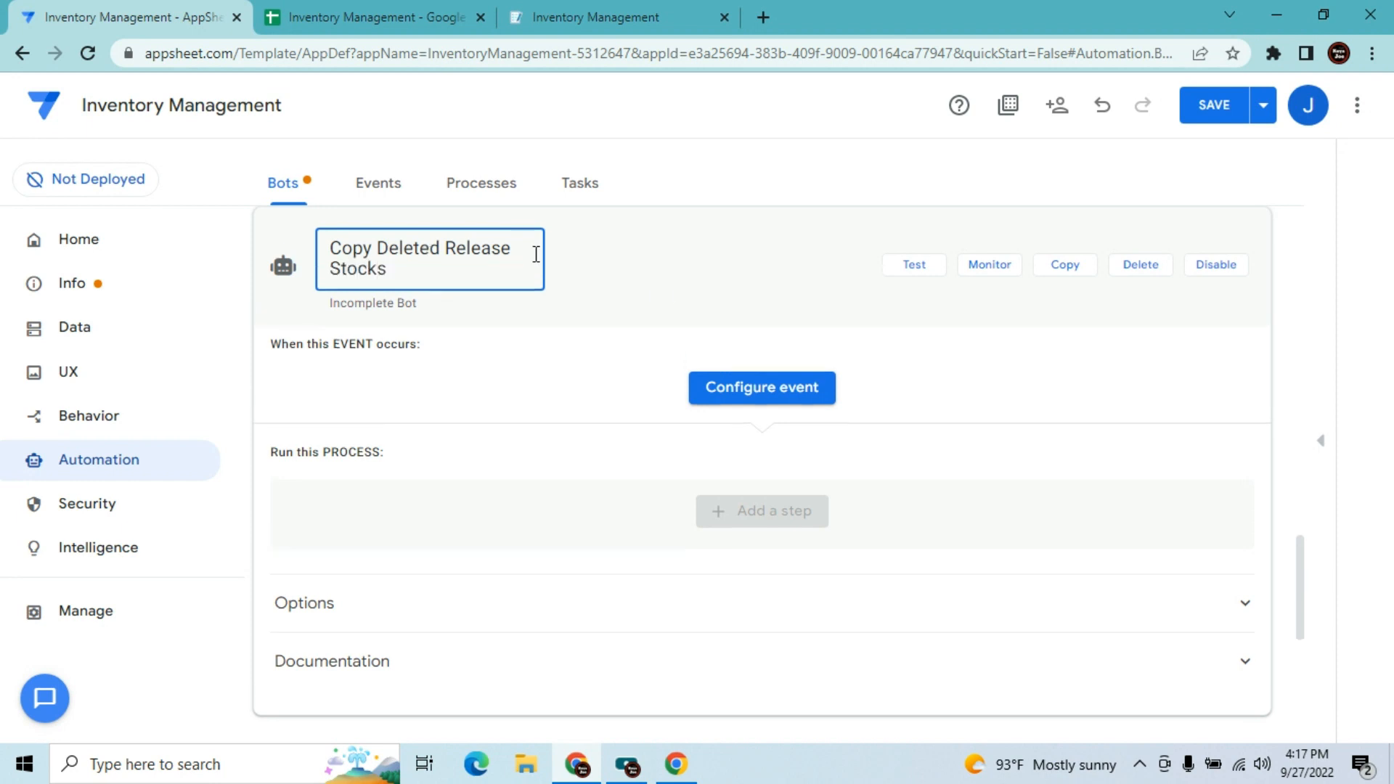
- Add a custom event to the bot and name it Copy Deleted Release Stocks
left_click(755, 398)
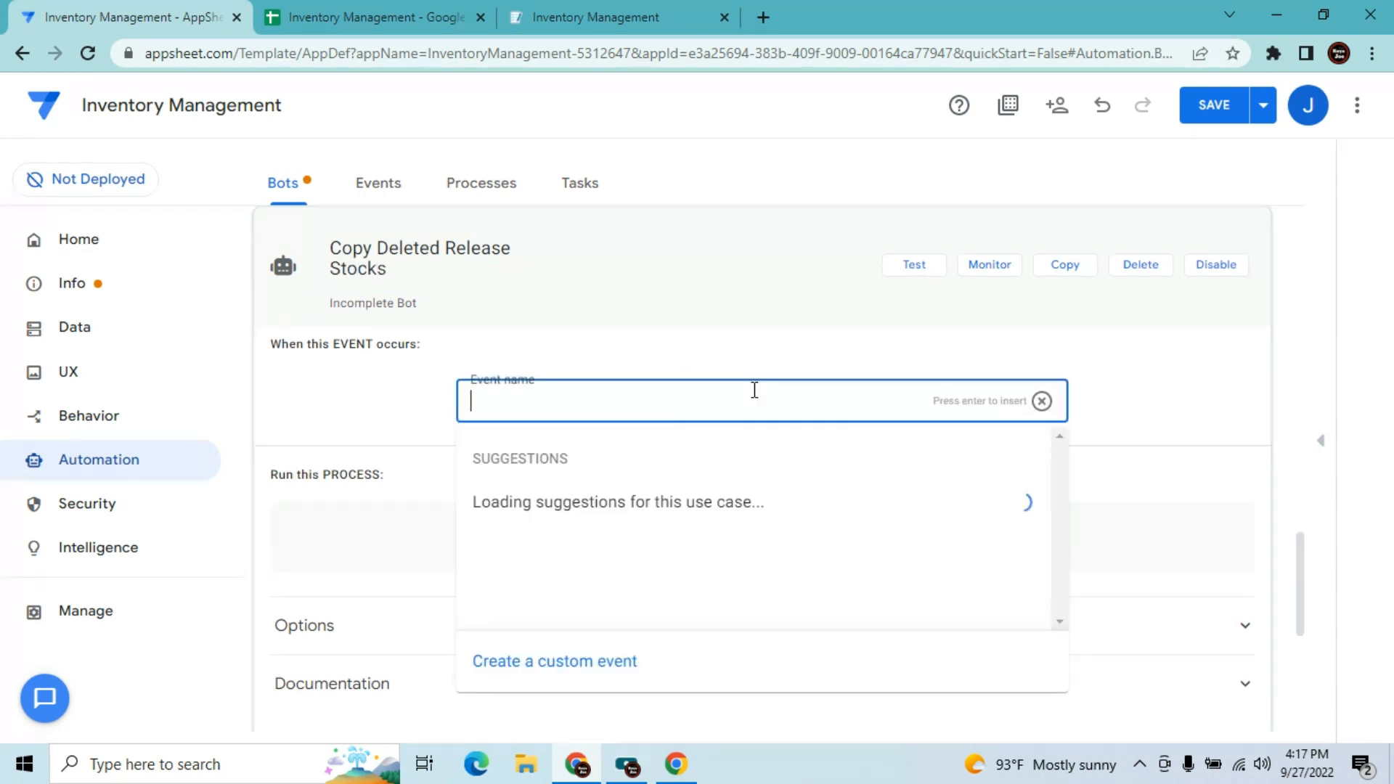
left_click(564, 663)
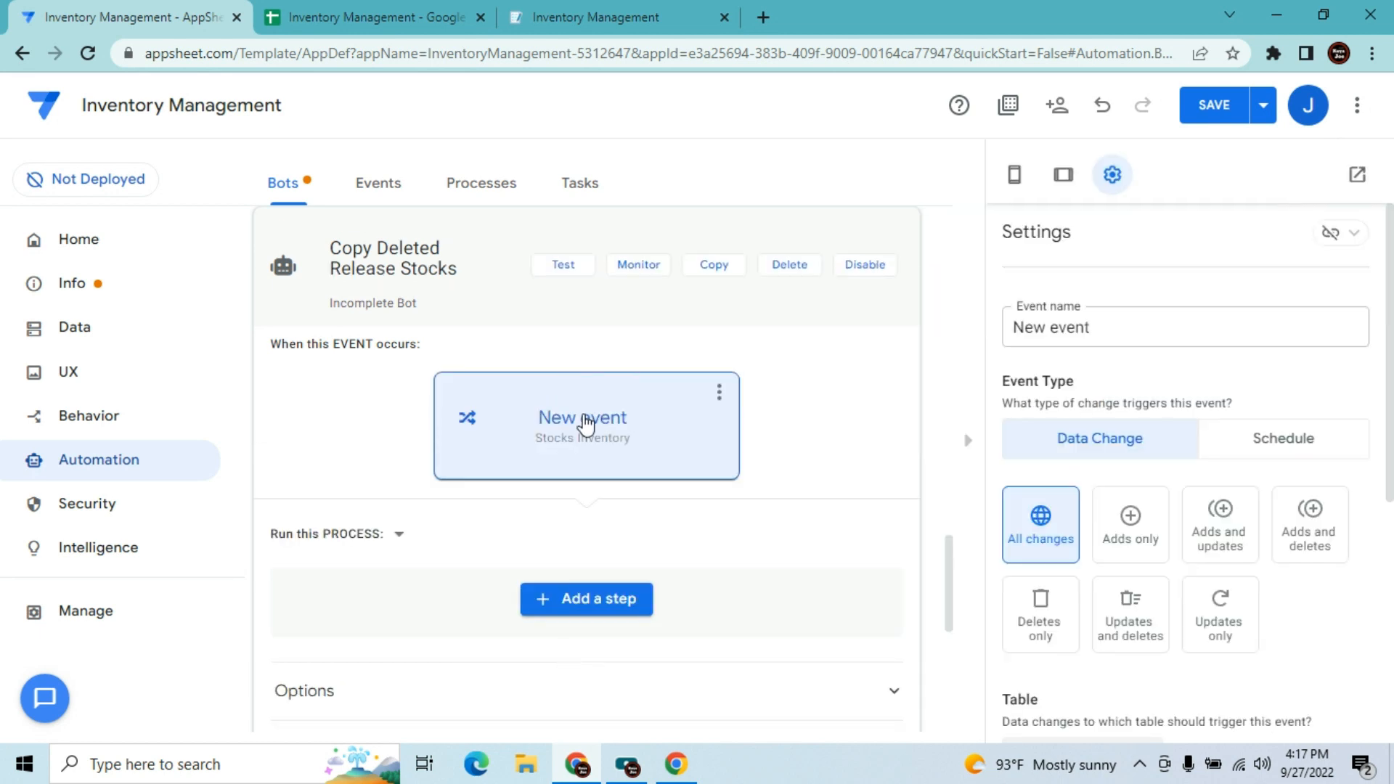
left_click(1100, 334)
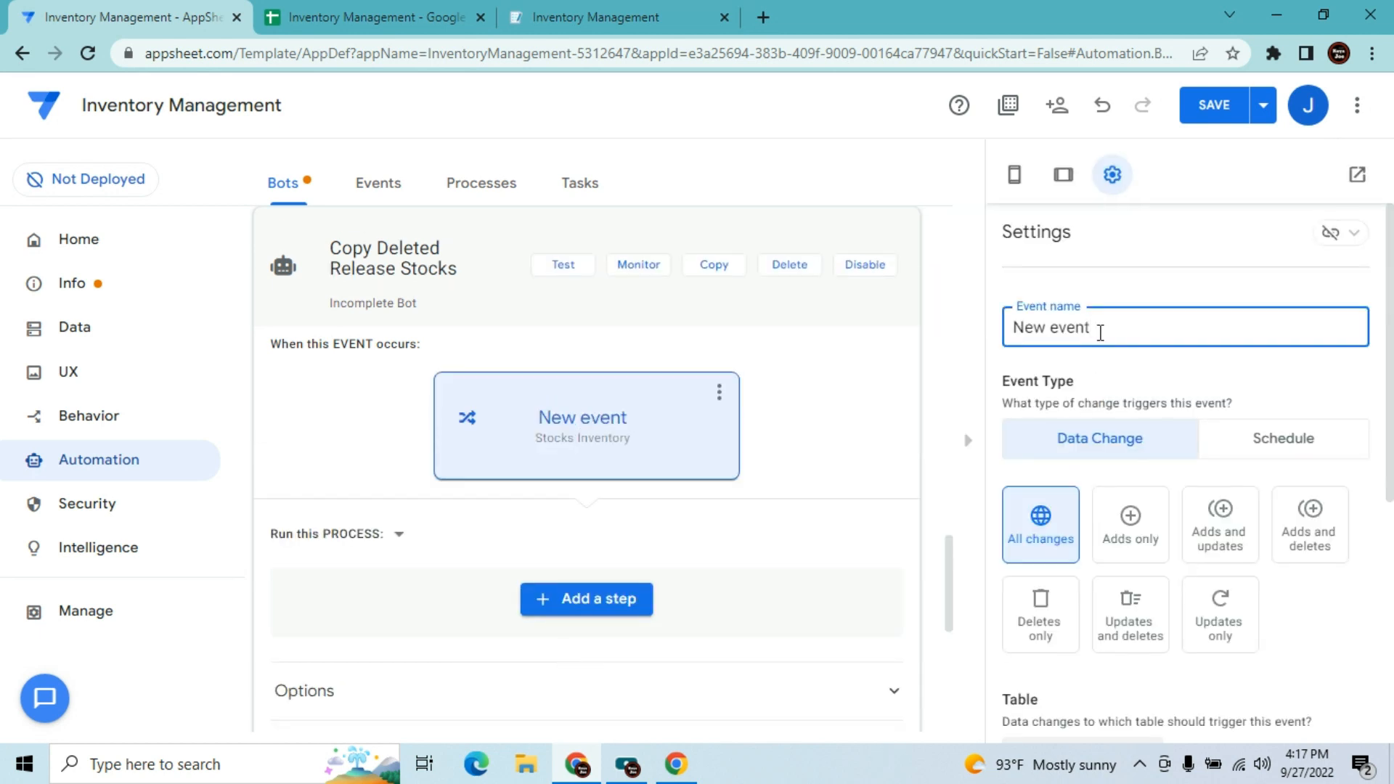
key("BackSpace")
key("BackSpace")
key("BackSpace")
key("BackSpace")
key("BackSpace")
key("BackSpace")
key("BackSpace")
key("BackSpace")
left_click(348, 236)
key("ctrl+c")
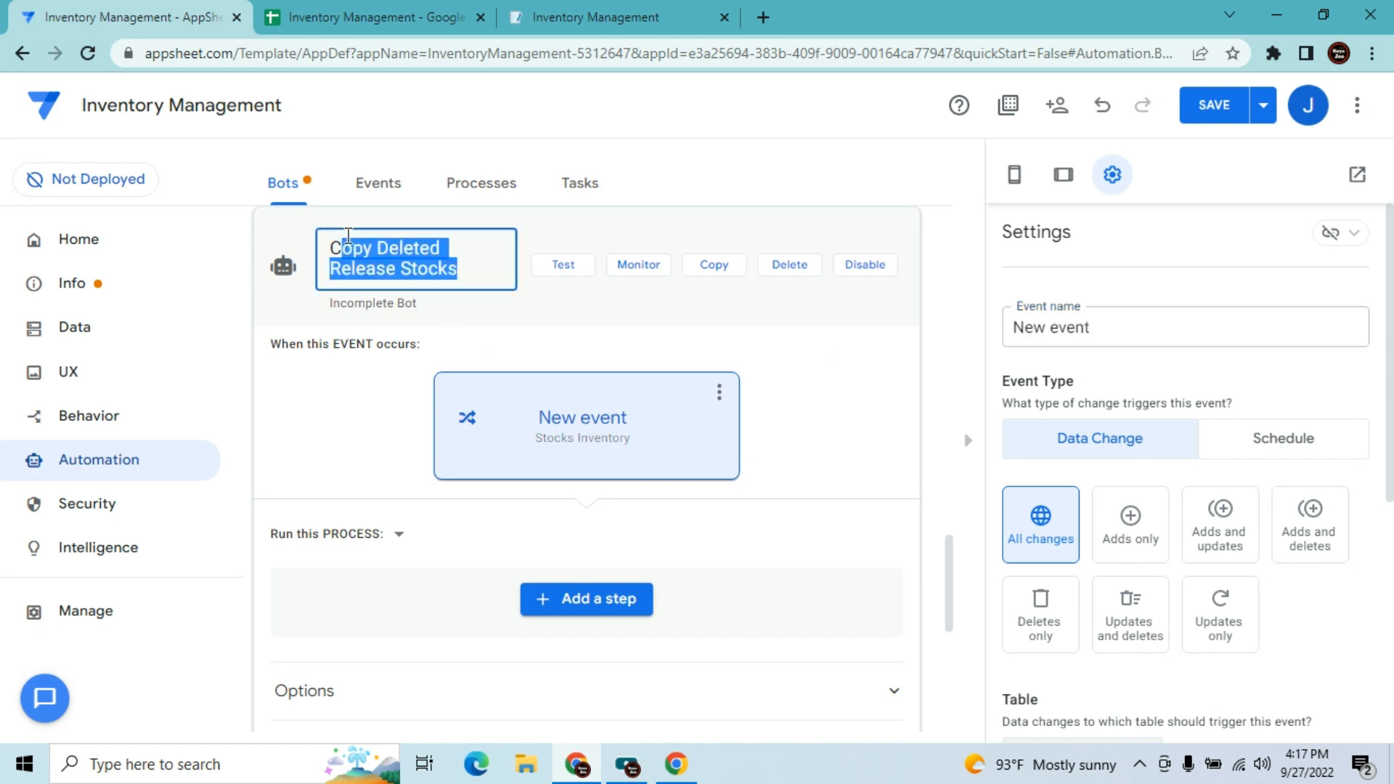
left_click(1111, 334)
key("BackSpace")
key("BackSpace")
key("BackSpace")
key("BackSpace")
key("BackSpace")
key("BackSpace")
key("BackSpace")
key("BackSpace")
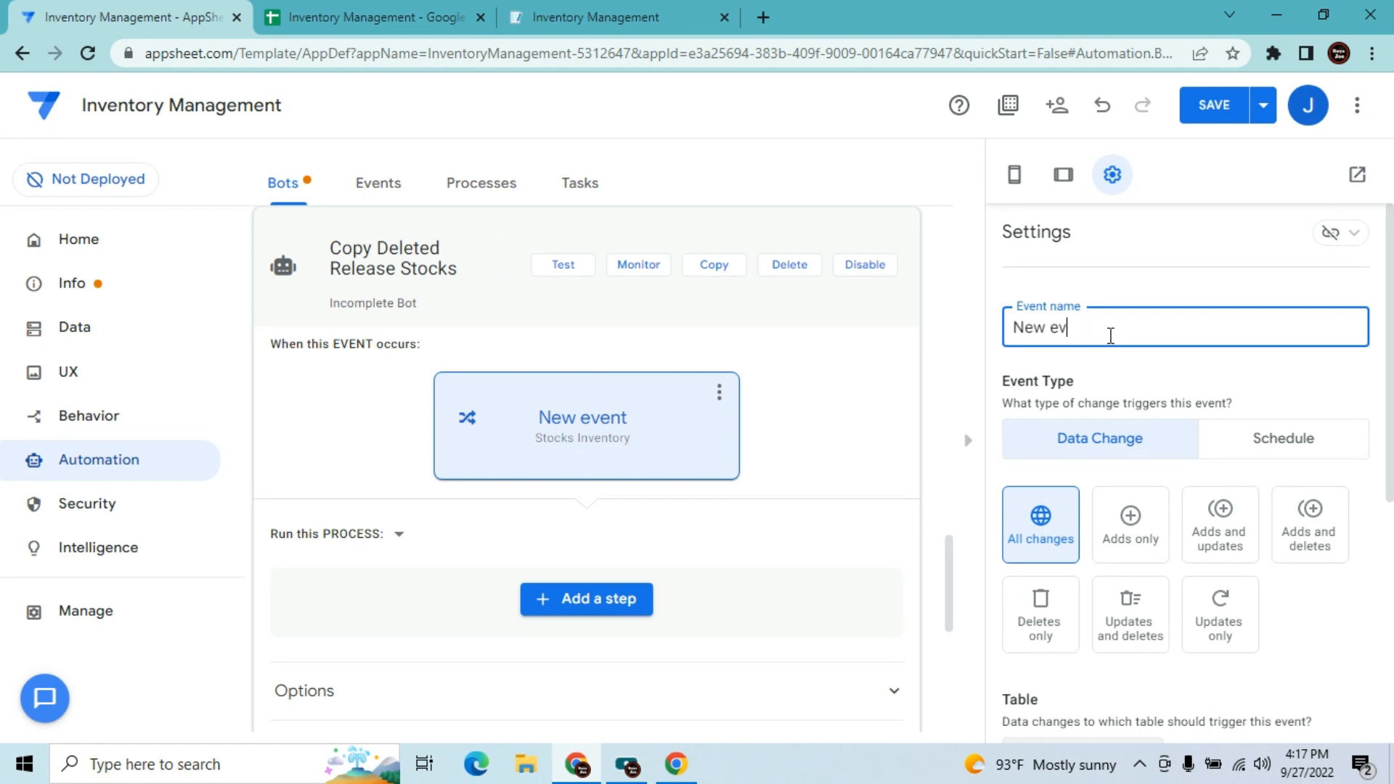
type("C")
key("ctrl+v")
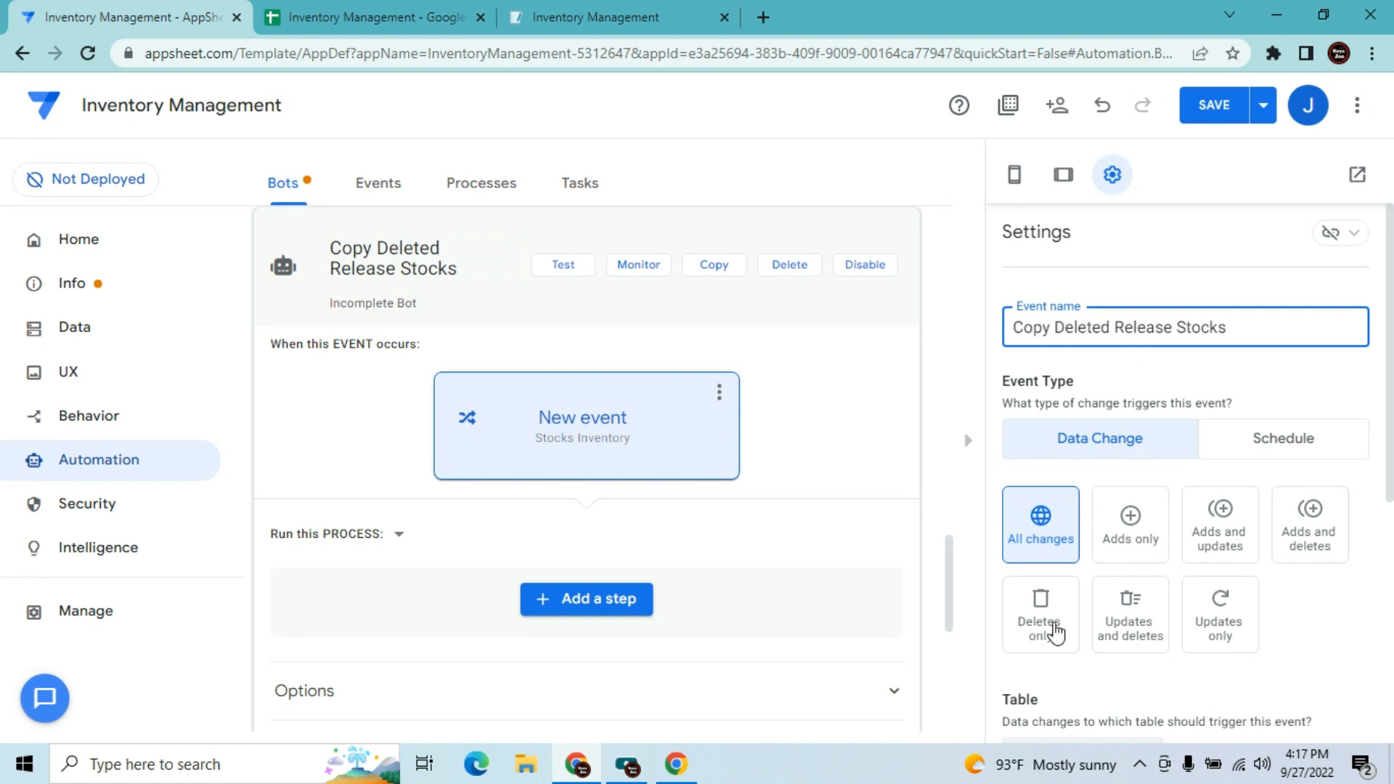
- Set the event to trigger on Deletes only for the Release Stocks table
left_click(1055, 633)
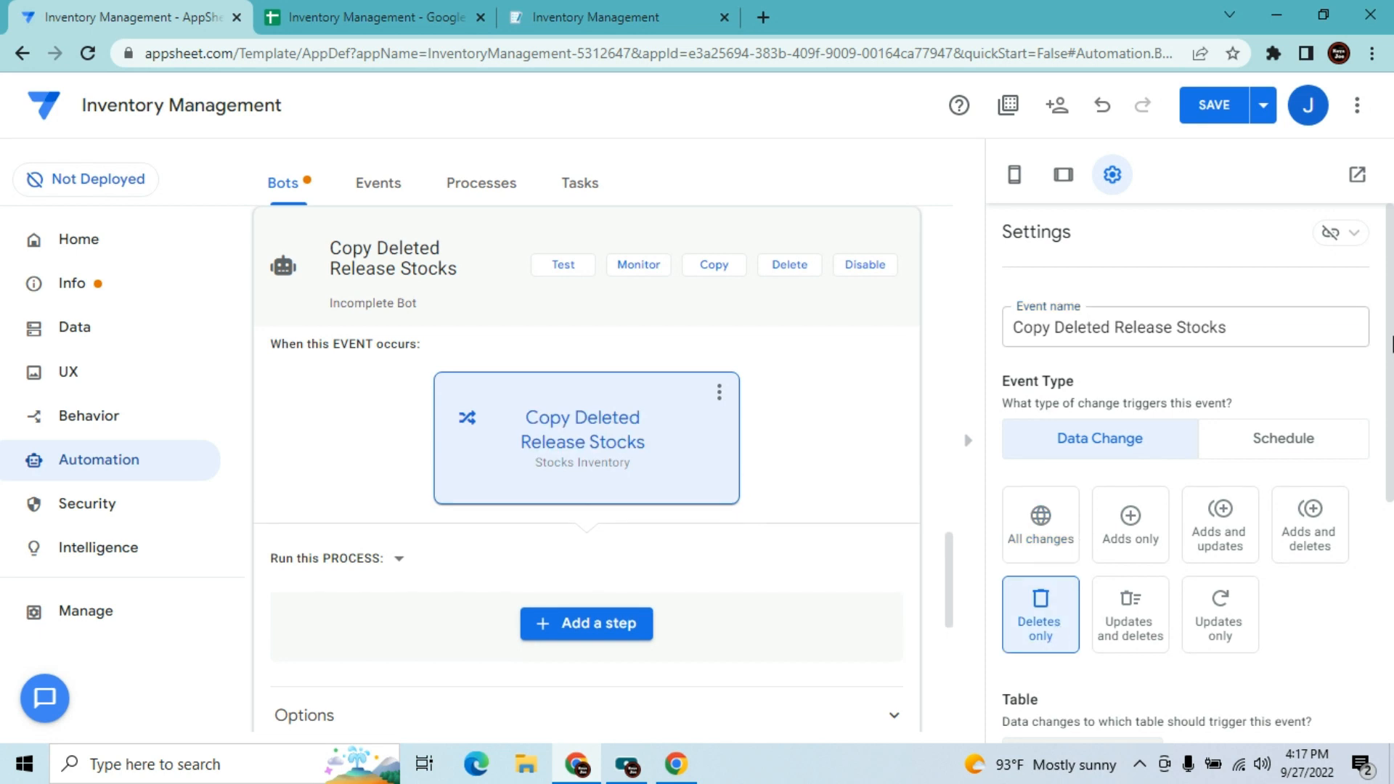
scroll(1164, 535, "down", 4)
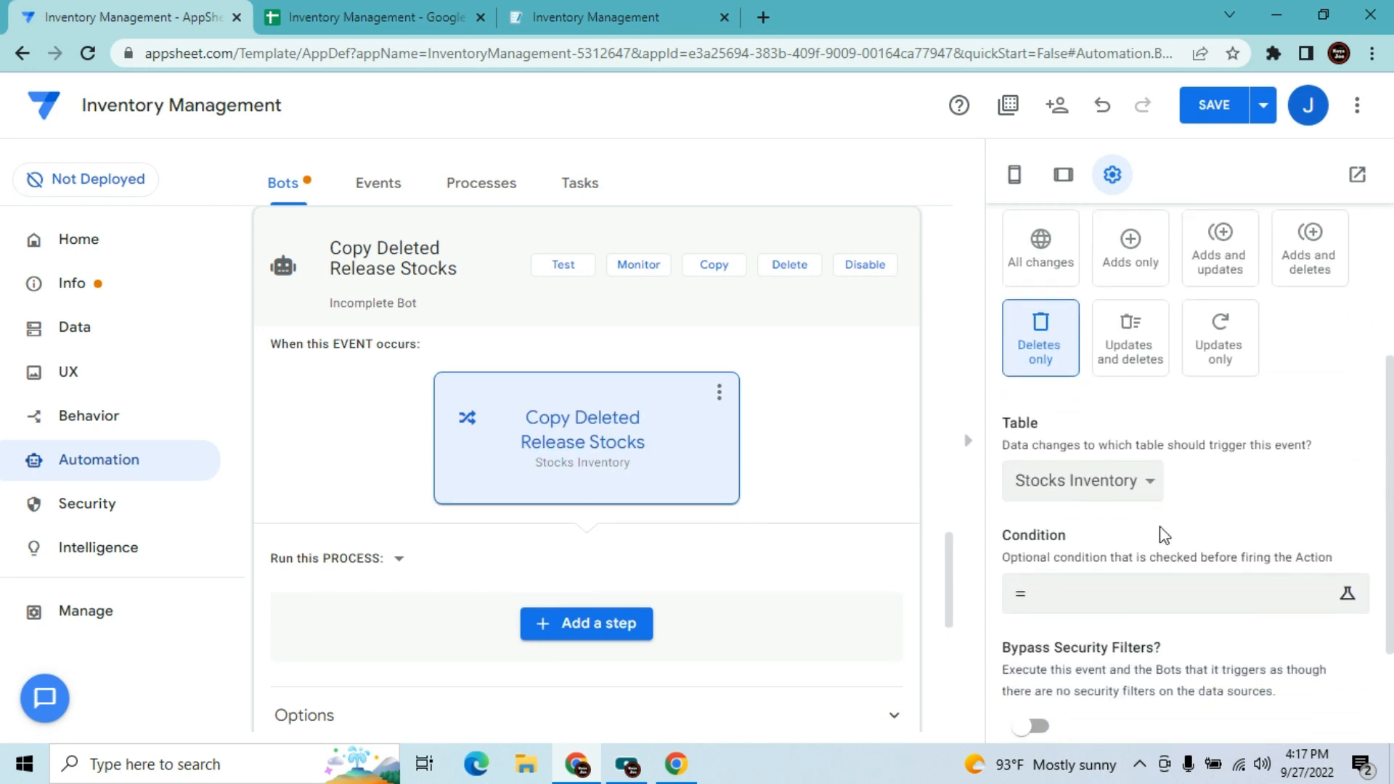
left_click(1137, 480)
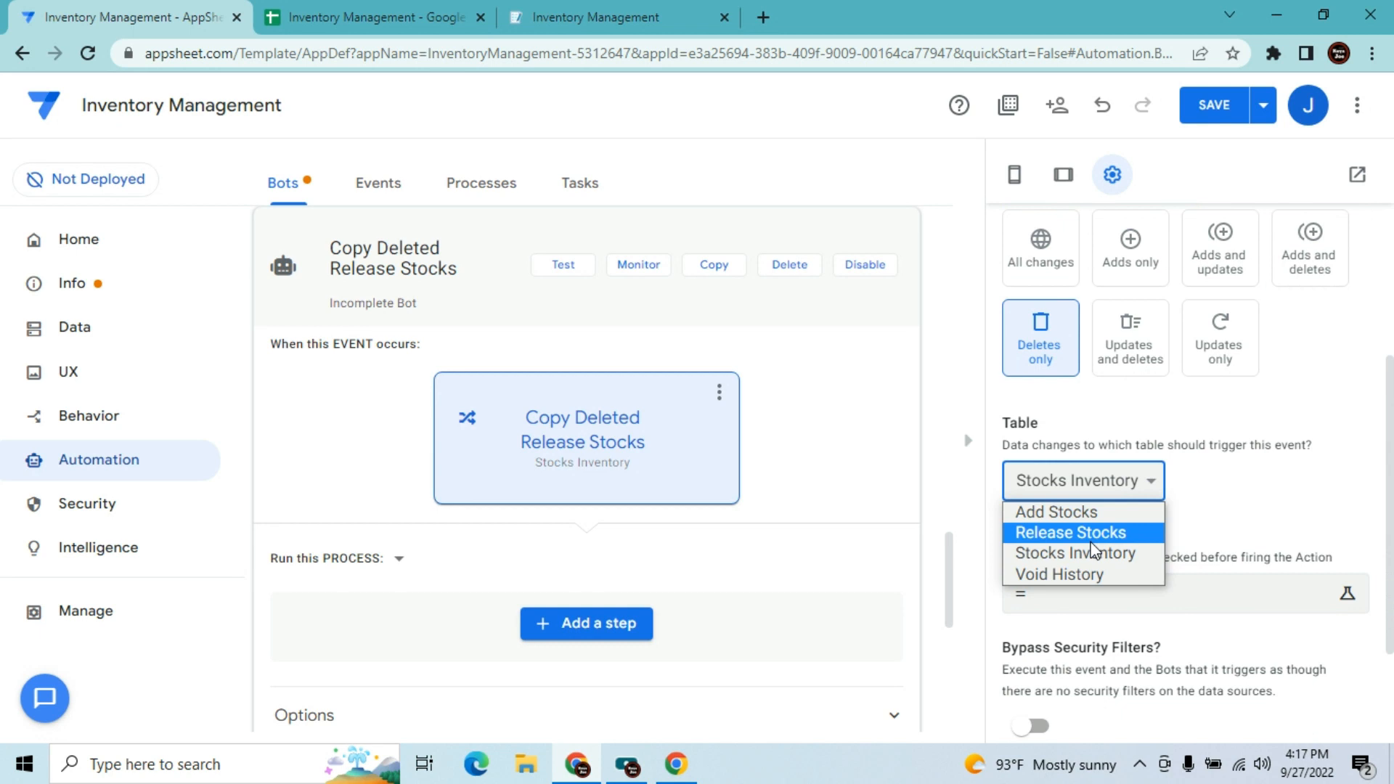
left_click(1090, 537)
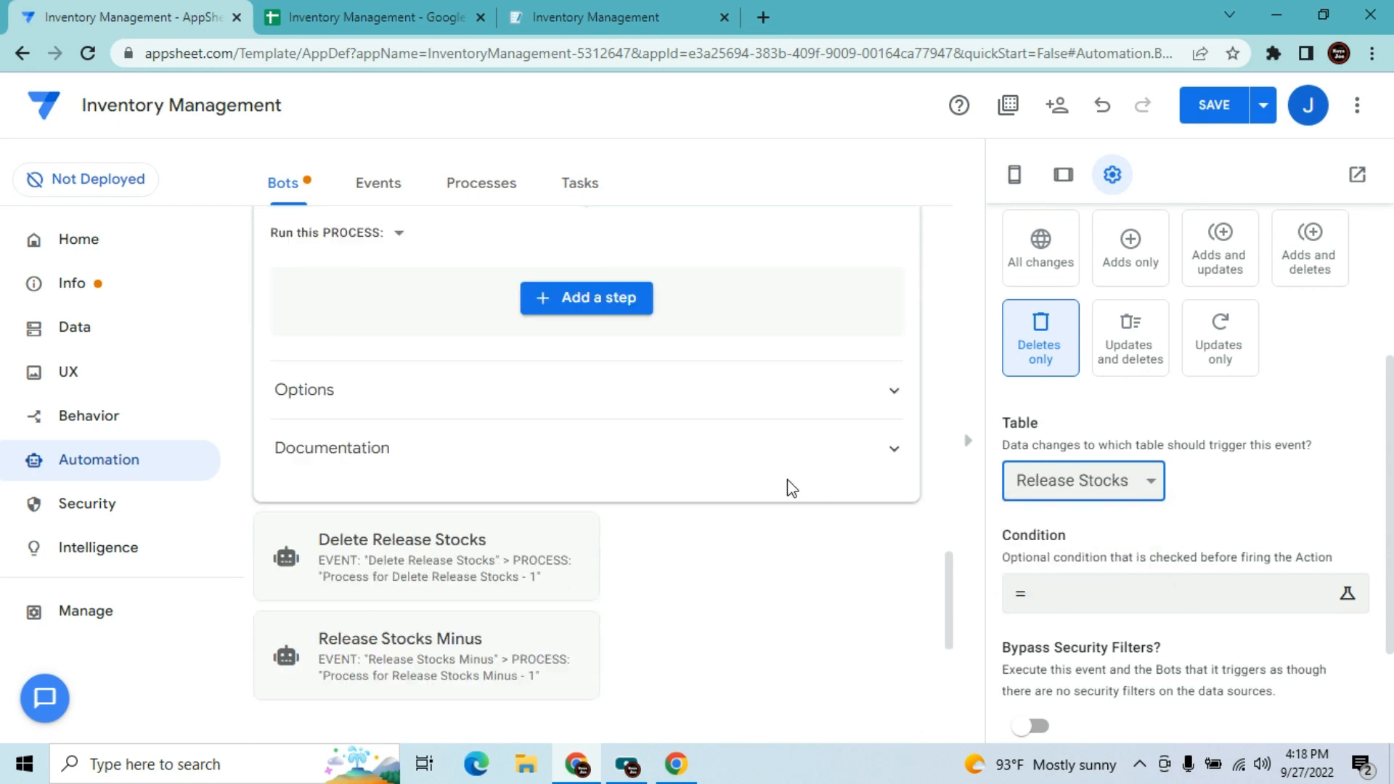
- Add a custom step to the bot's process and name it Copy Deleted Release Stocks
left_click(639, 307)
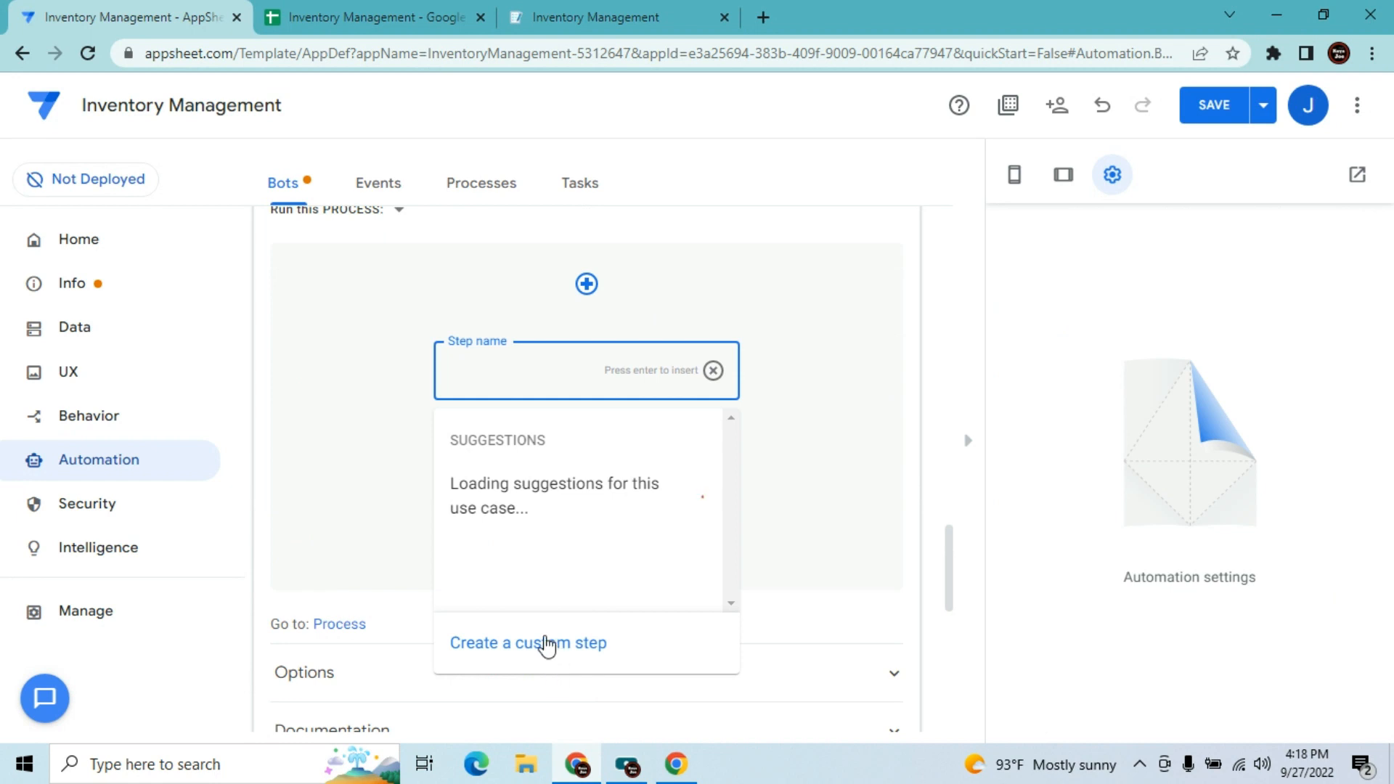
left_click(549, 645)
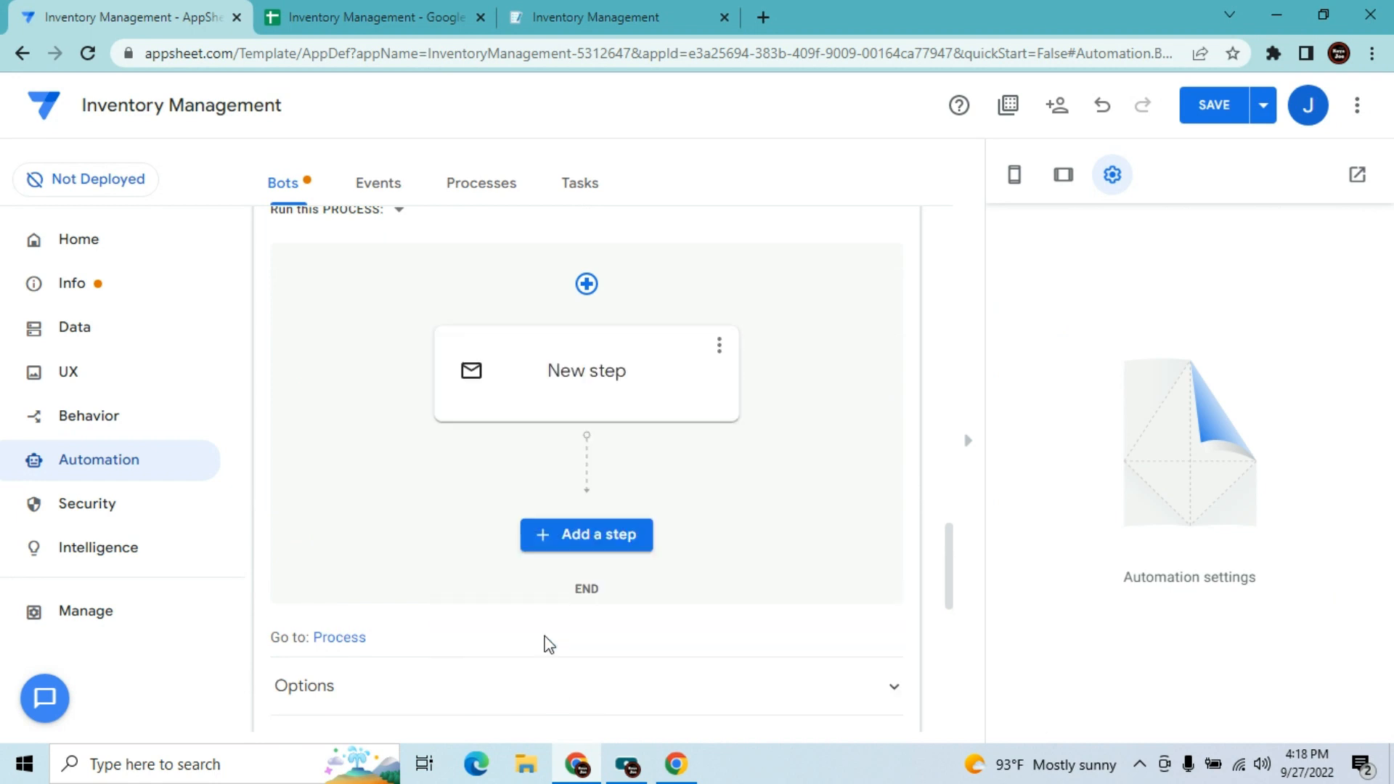
left_click(565, 363)
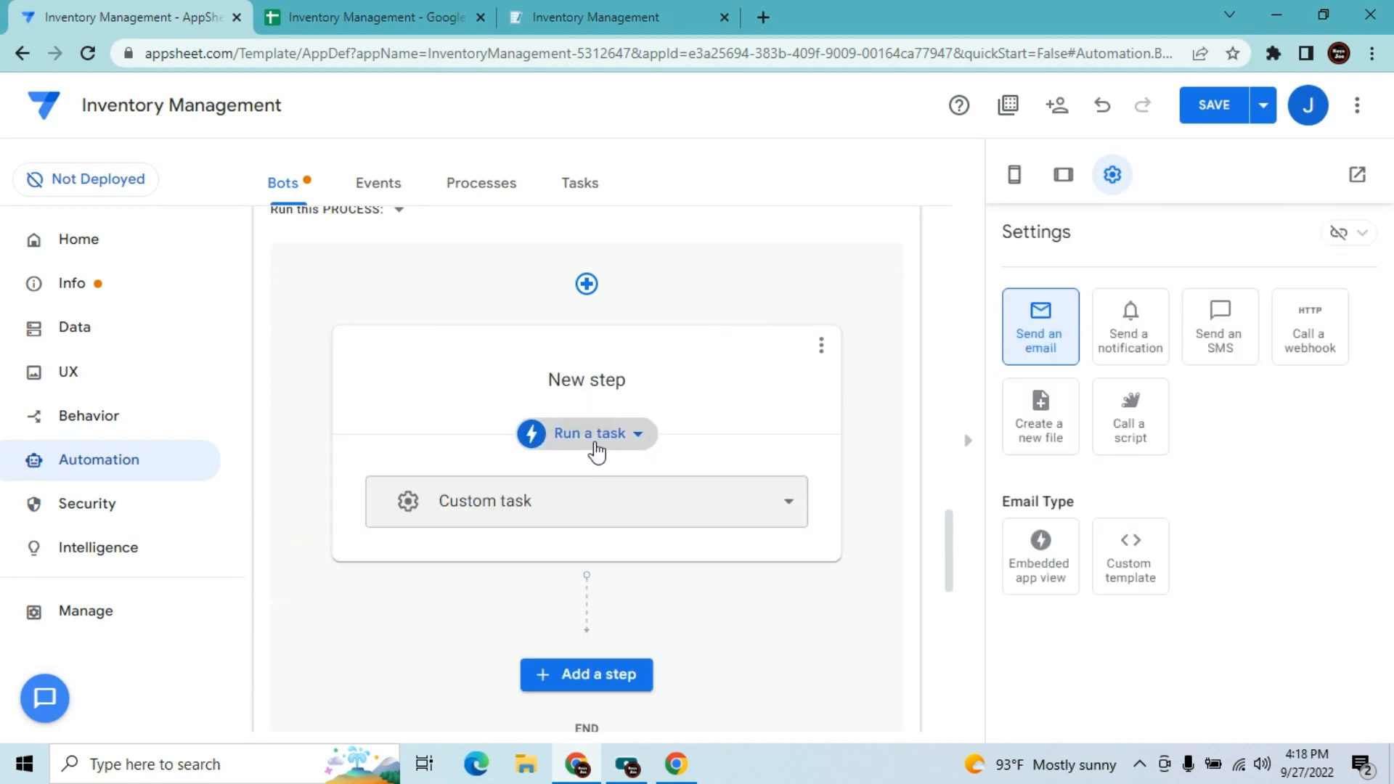
left_click(669, 377)
key("BackSpace")
key("BackSpace")
key("BackSpace")
key("BackSpace")
key("BackSpace")
key("BackSpace")
key("BackSpace")
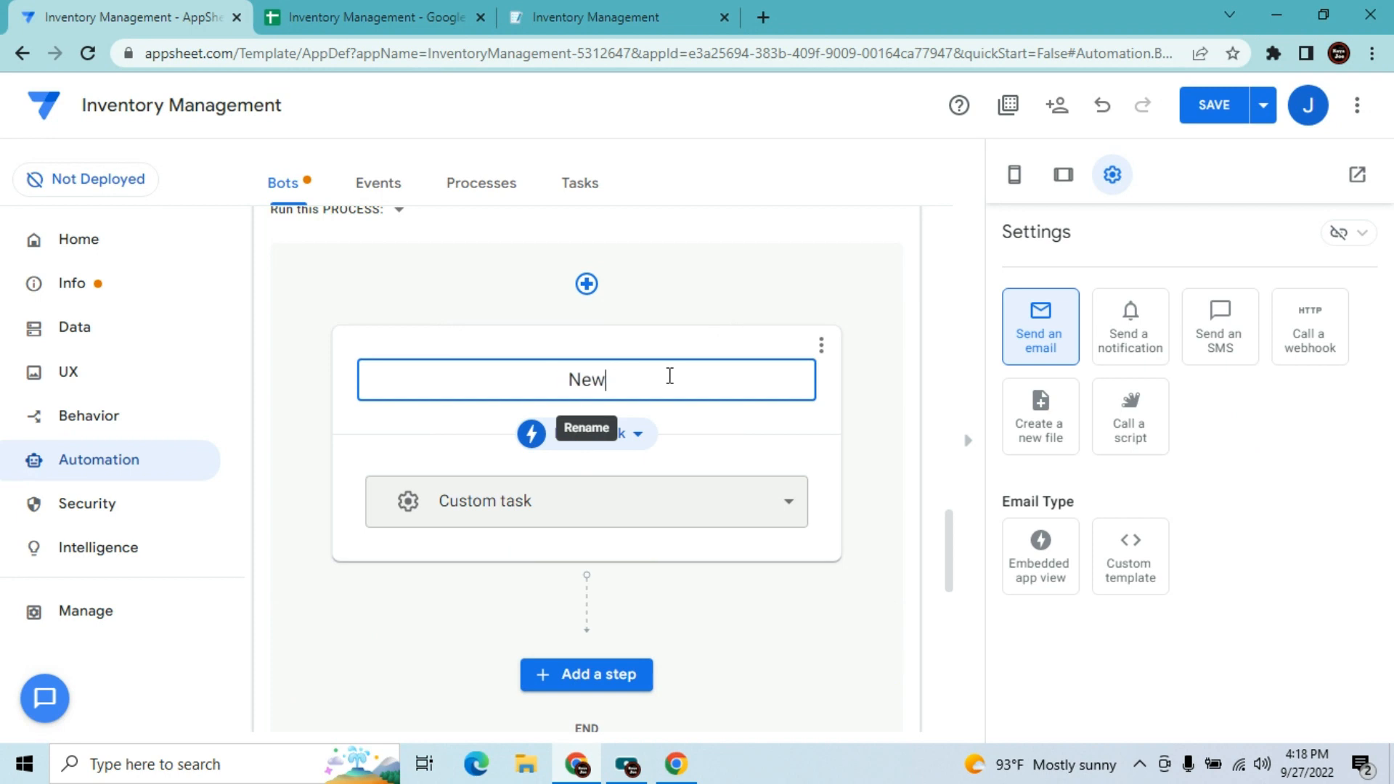
type("Copy Deleted Release Stocks")
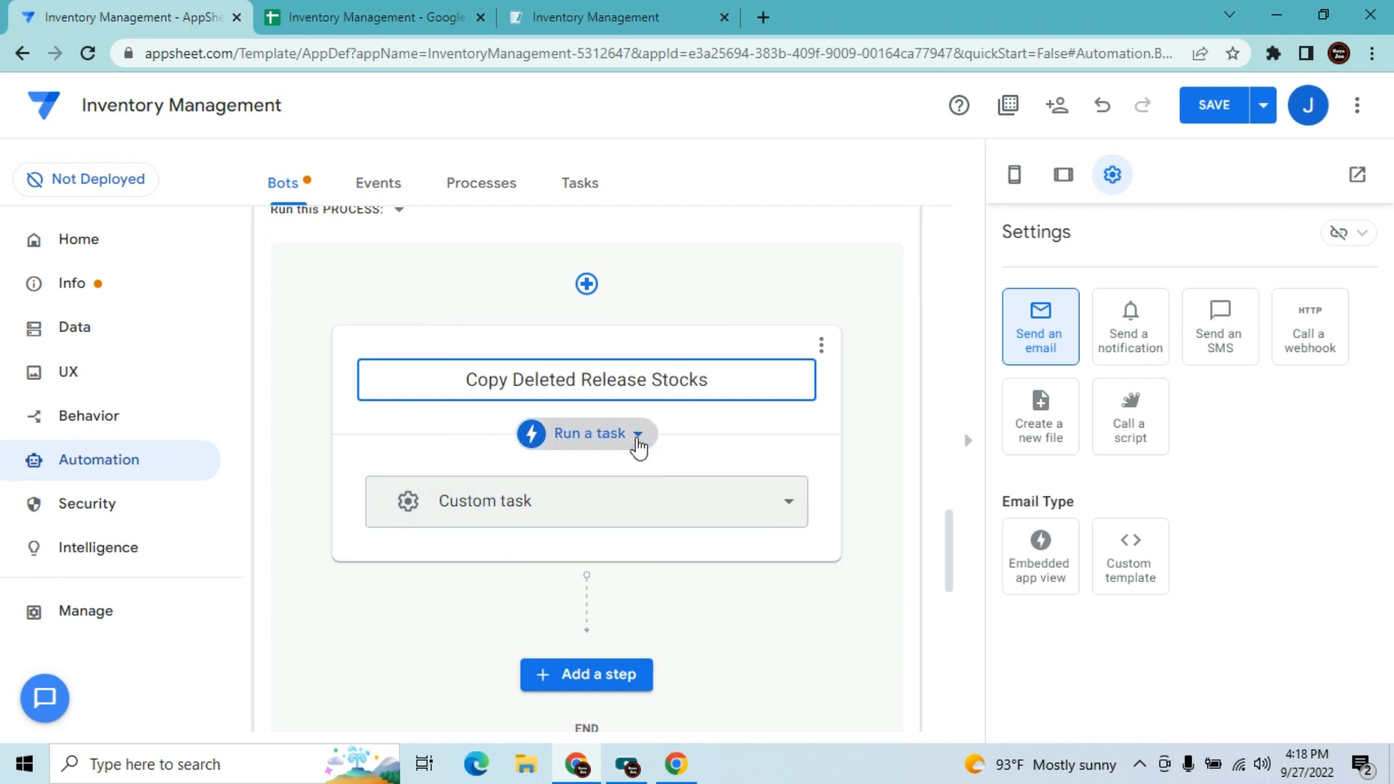
- Make the step run the existing data action Copy Voided Release Stocks and save the app definition
left_click(638, 439)
left_click(632, 518)
left_click(638, 523)
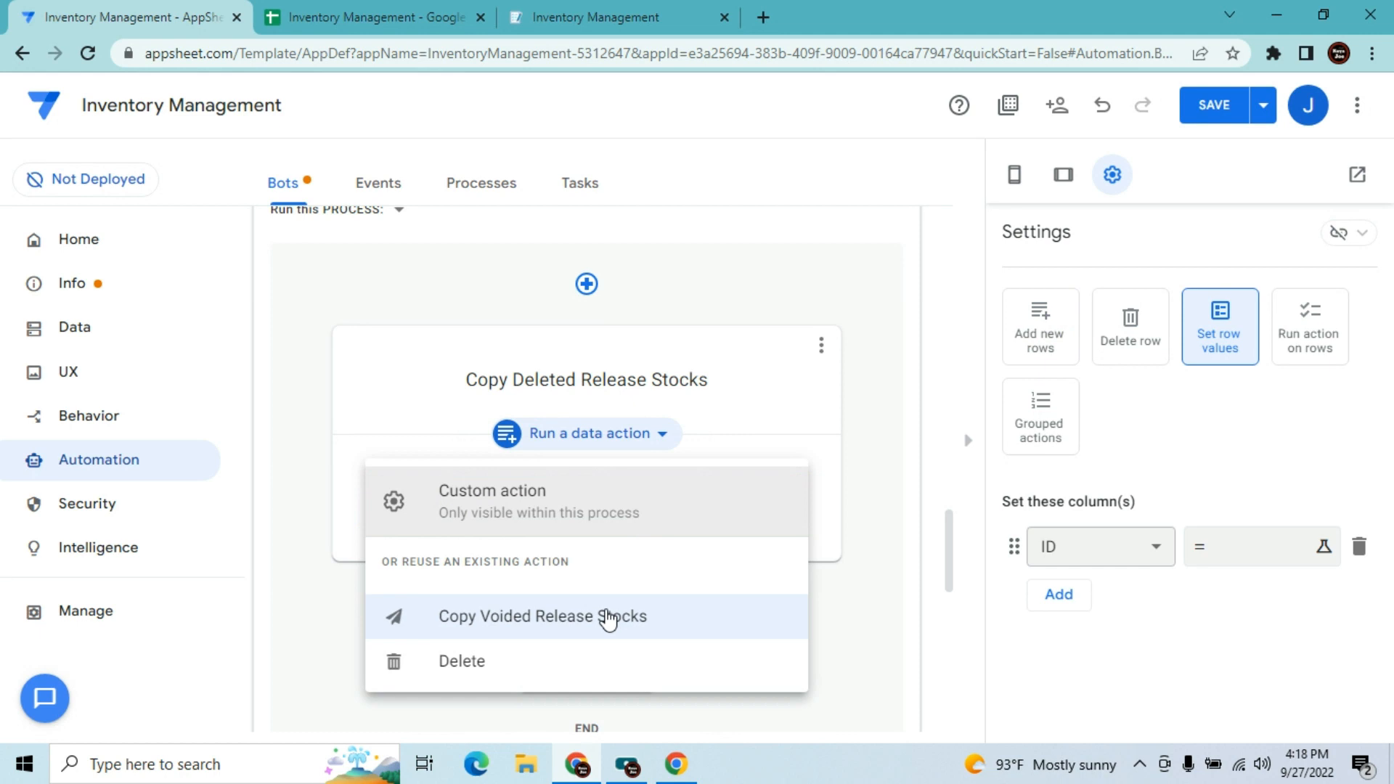
left_click(609, 618)
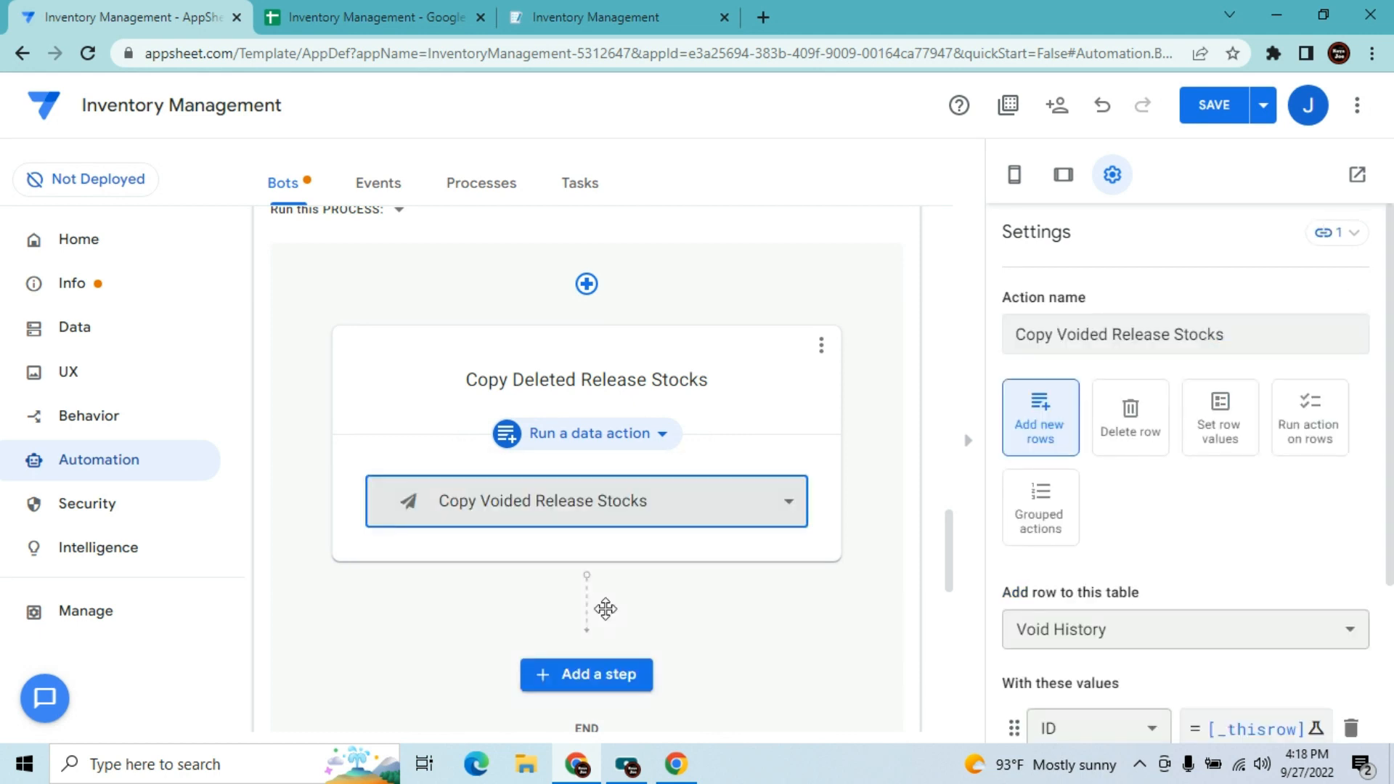
left_click(1221, 106)
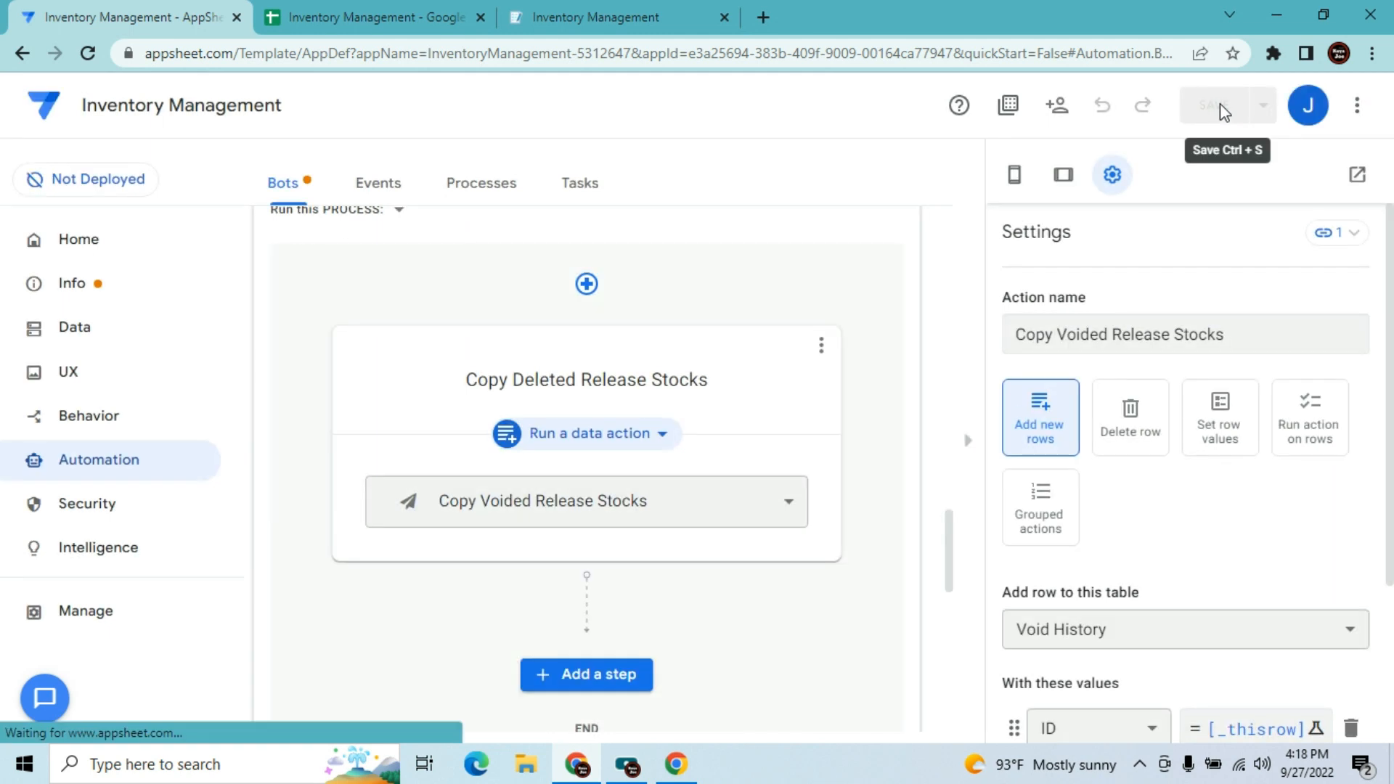
- Switch to the running Inventory Management app, sync it and show the Release Stocks view
left_click(614, 17)
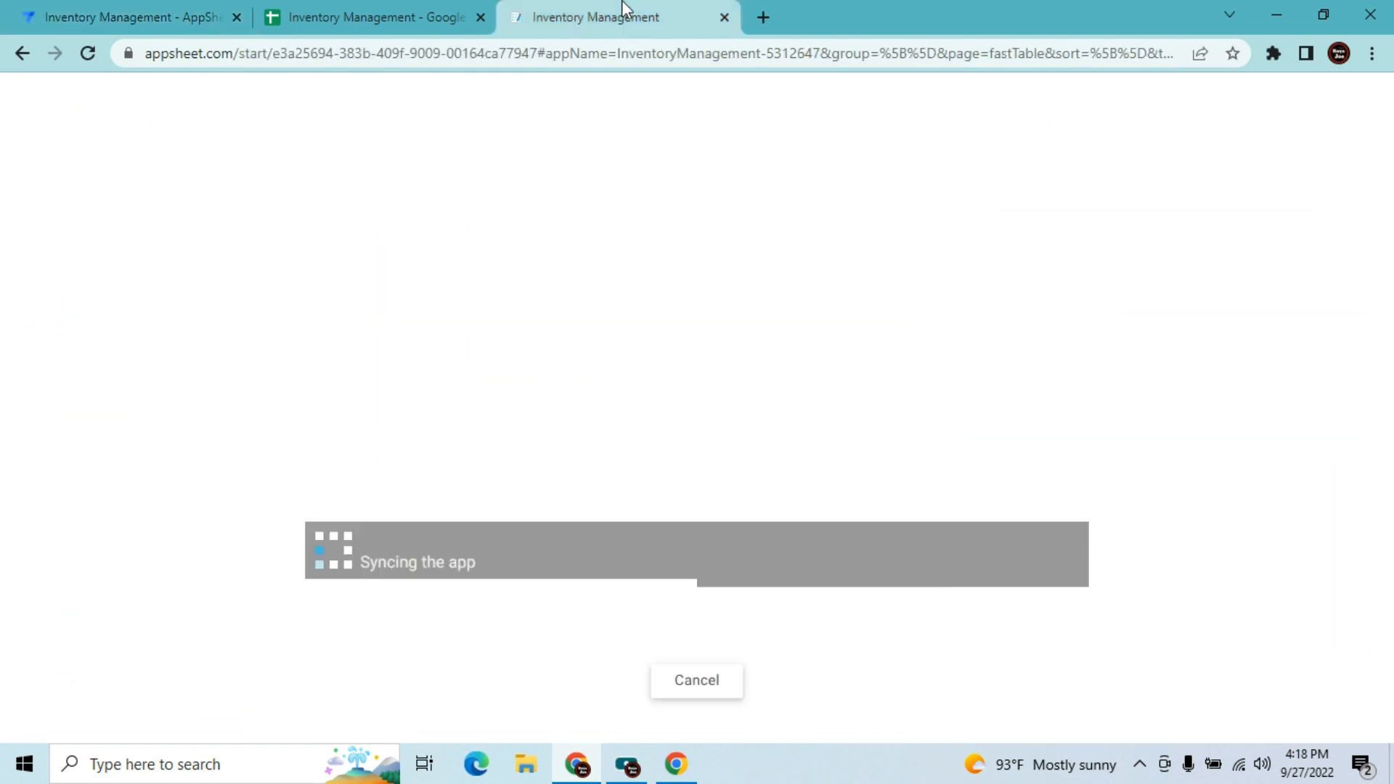
left_click(1365, 106)
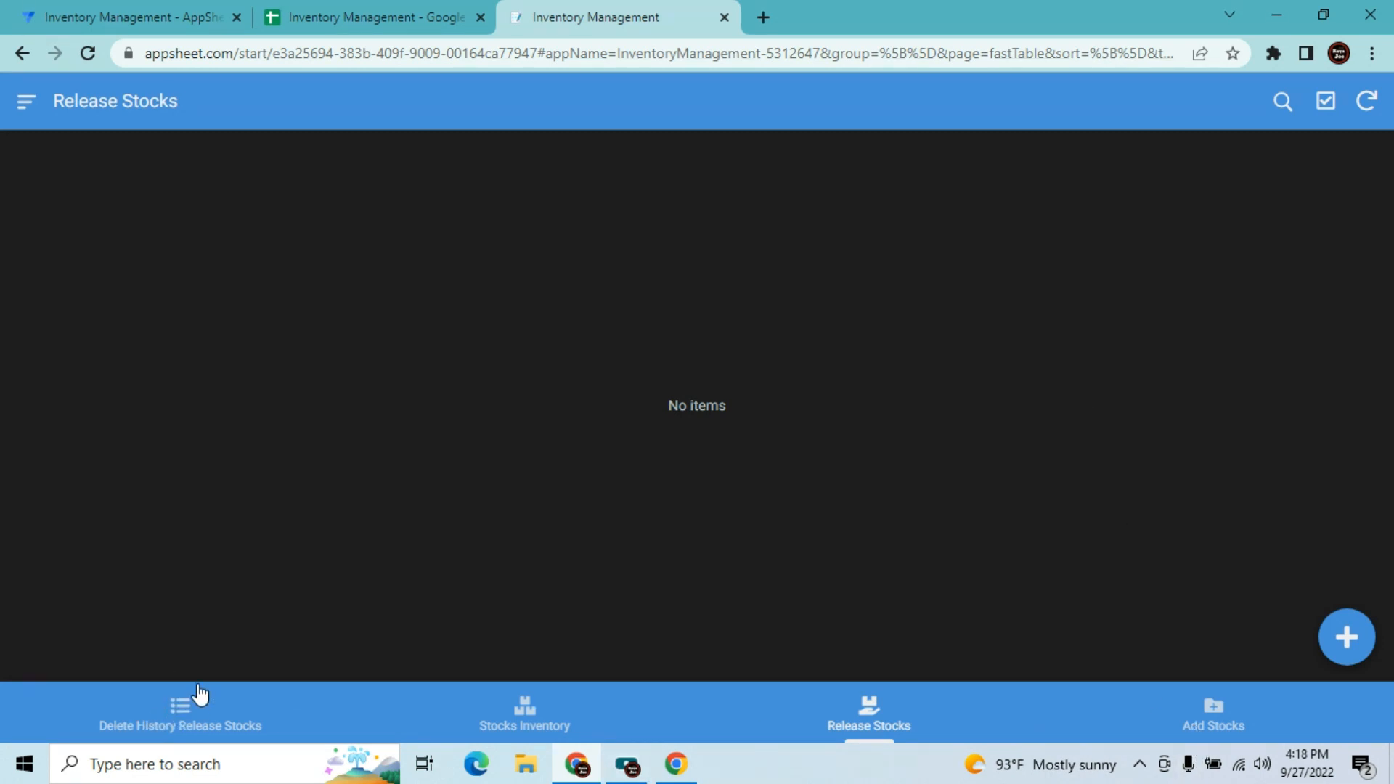
left_click(884, 736)
left_click(873, 697)
- Add and save a release record for Iphone 14 with quantity 20, and check the Stocks Inventory view
left_click(1345, 639)
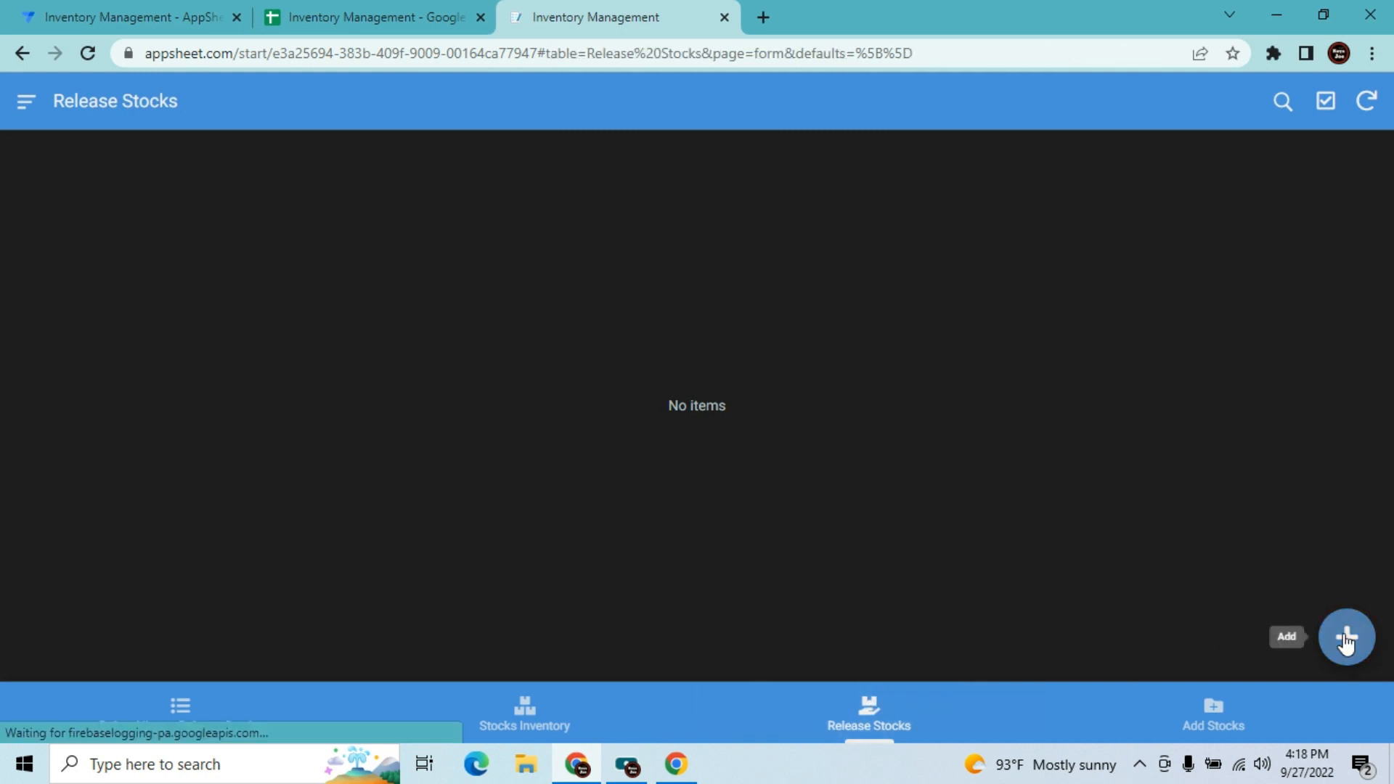
left_click(867, 353)
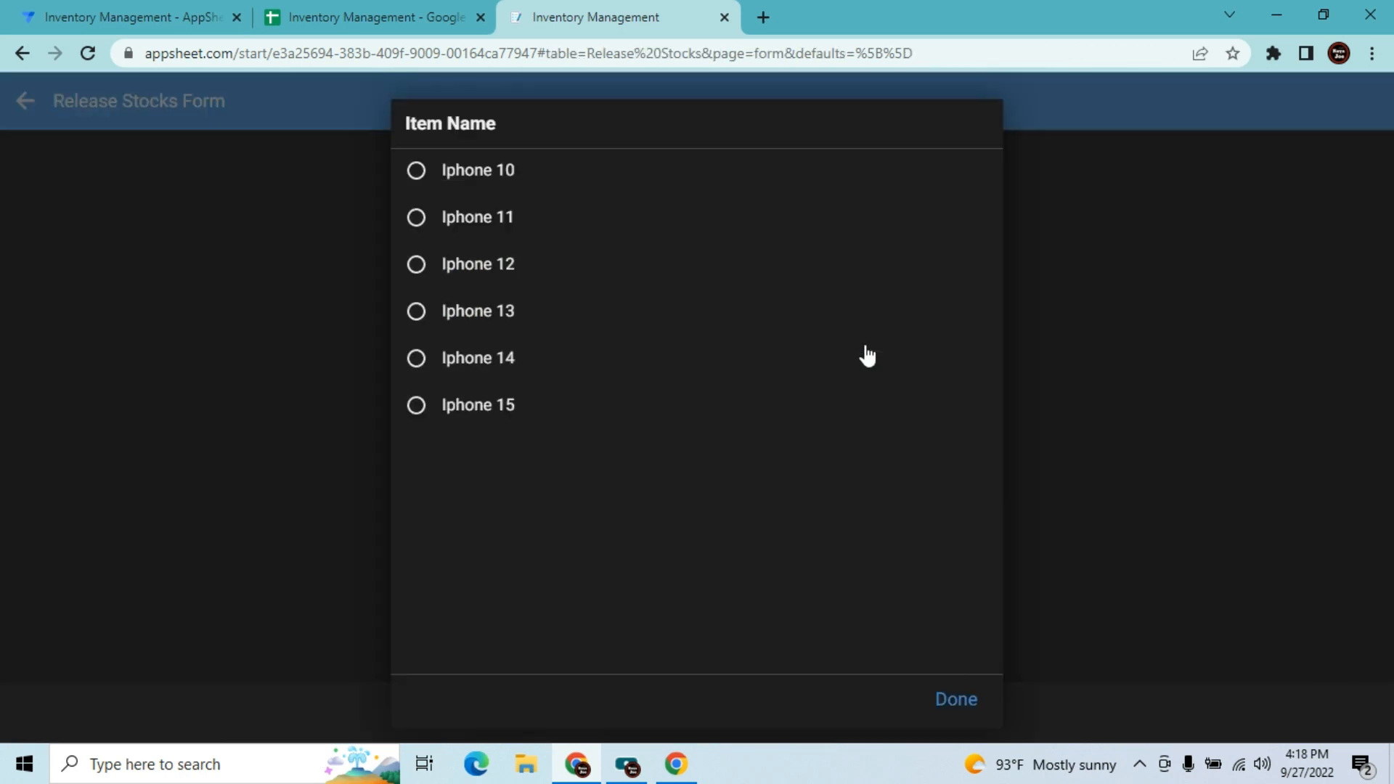
left_click(591, 359)
left_click(527, 517)
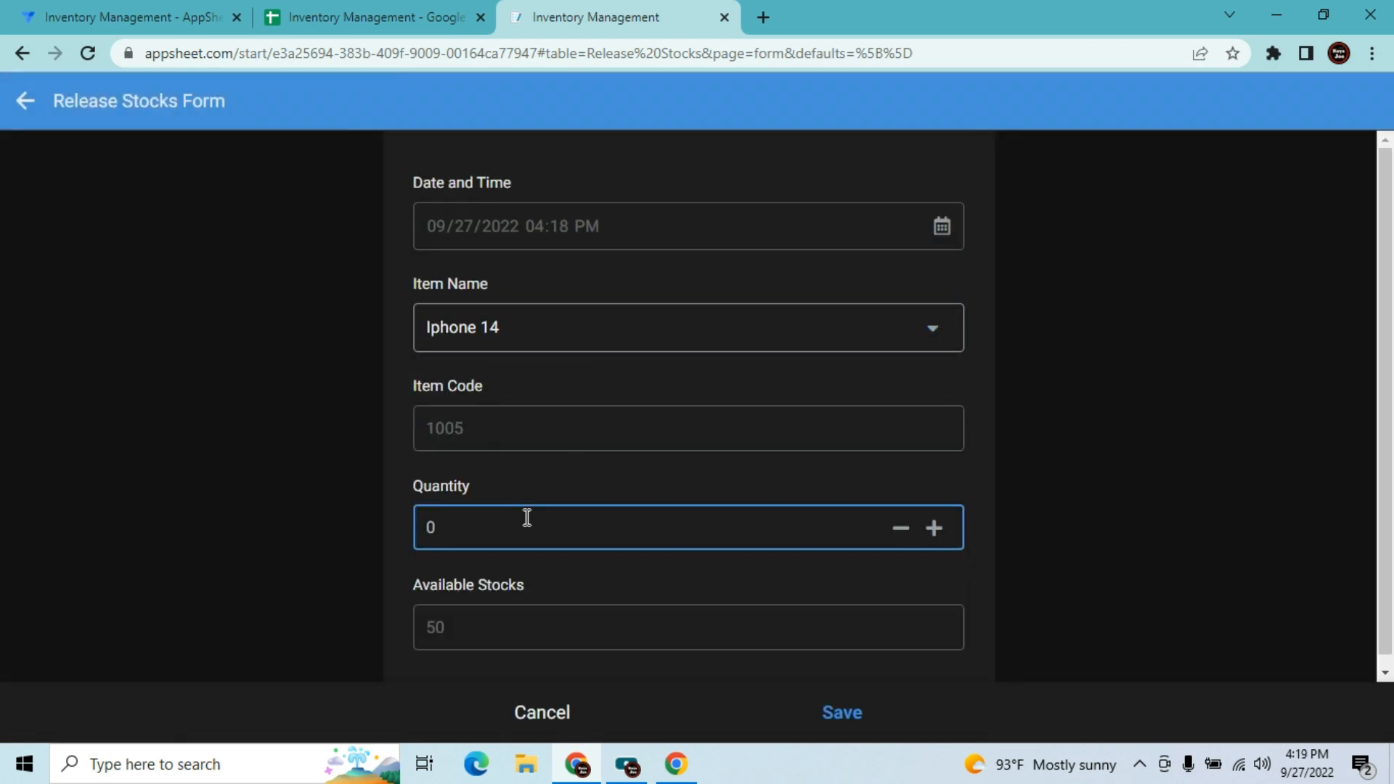
left_click(1222, 415)
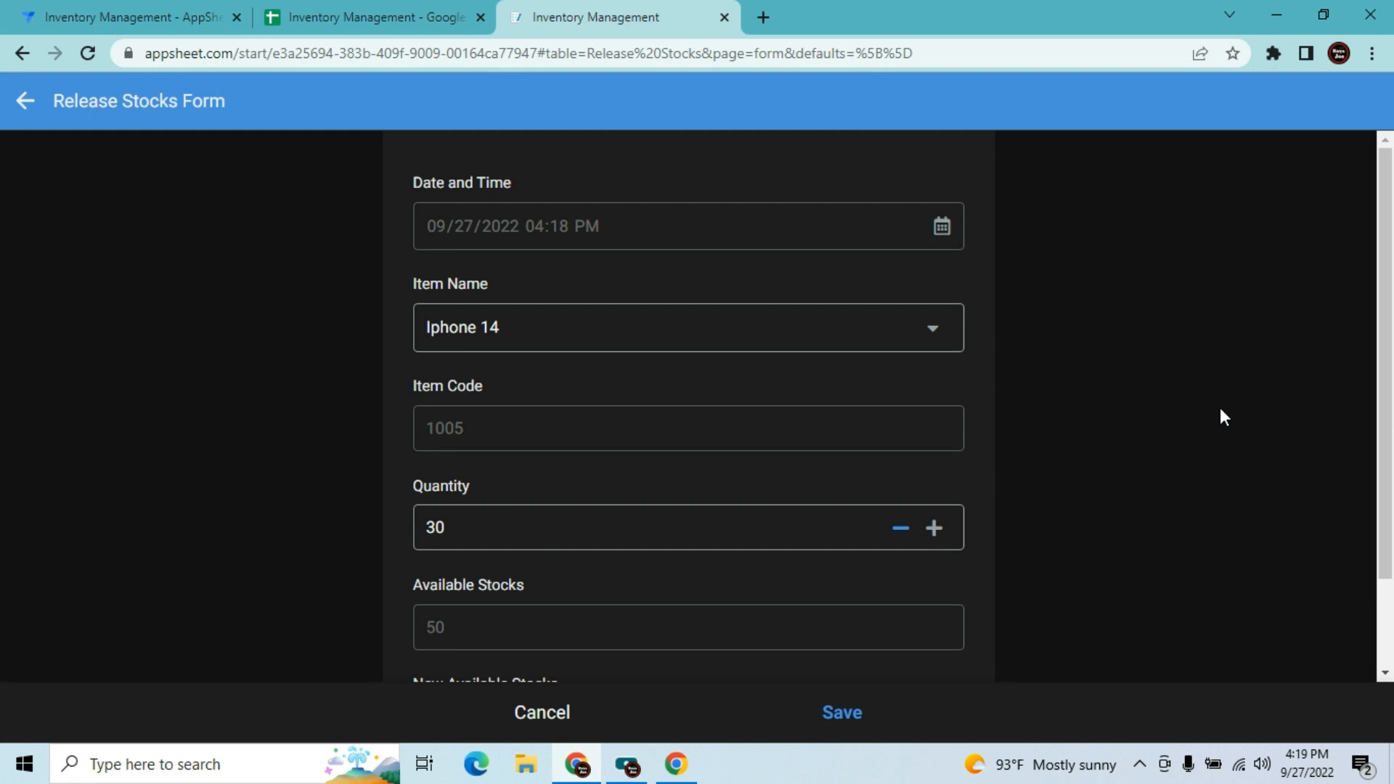
scroll(1370, 389, "down", 2)
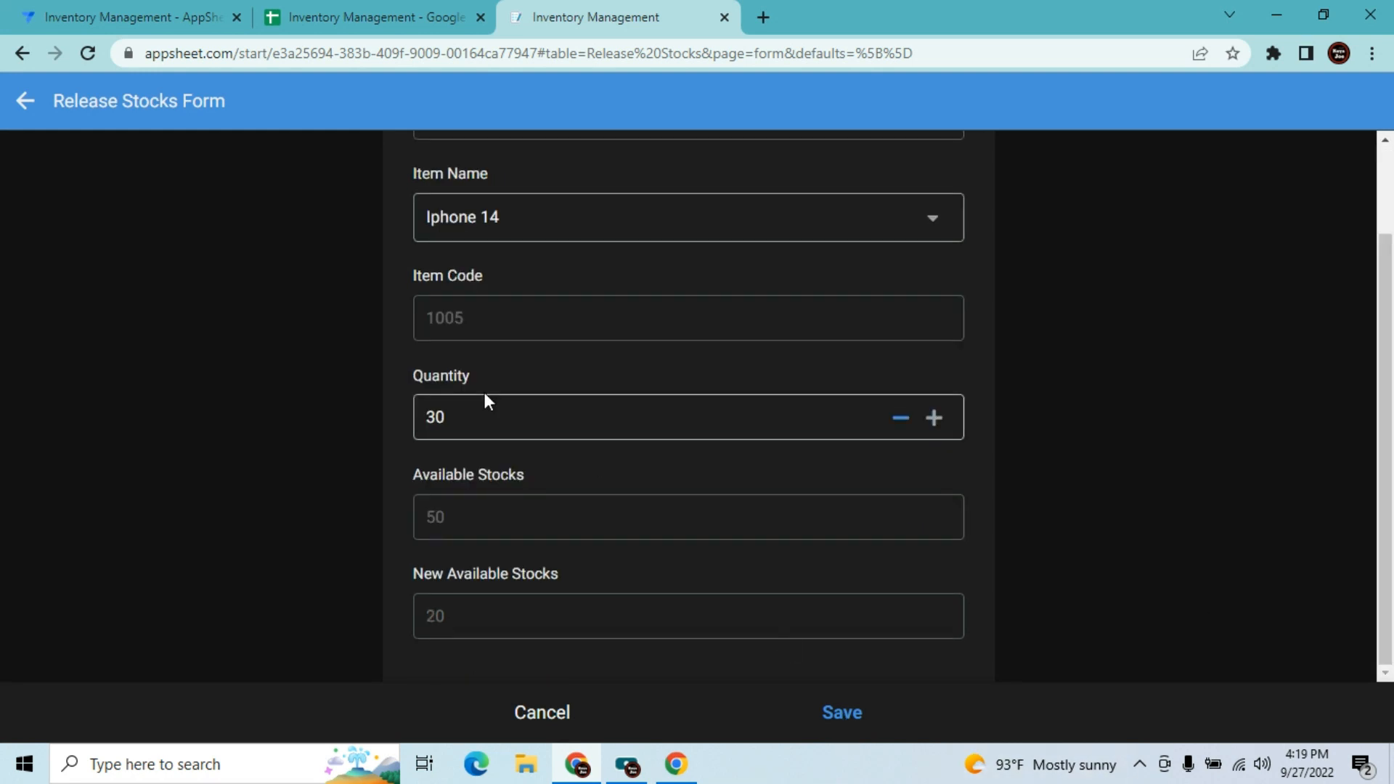
left_click(449, 404)
left_click(776, 714)
left_click(841, 714)
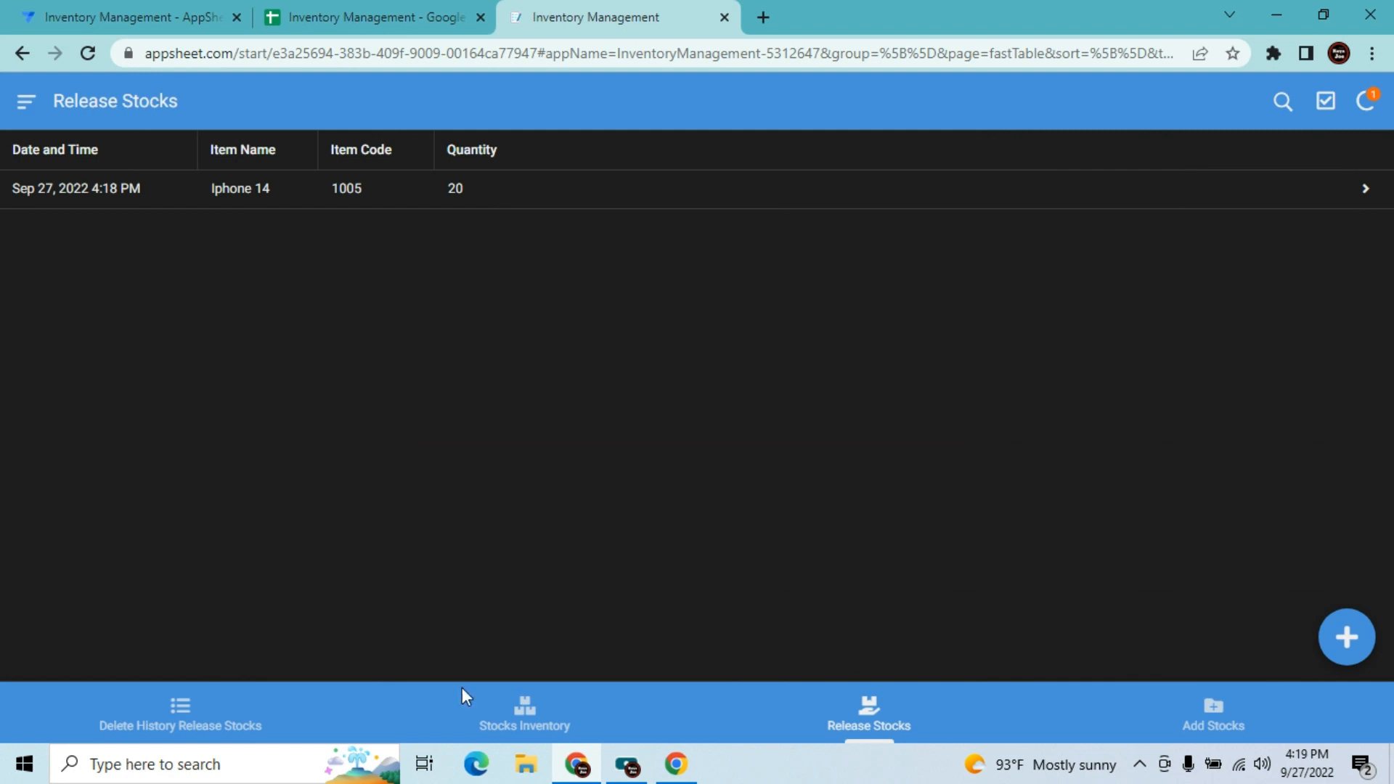
left_click(526, 734)
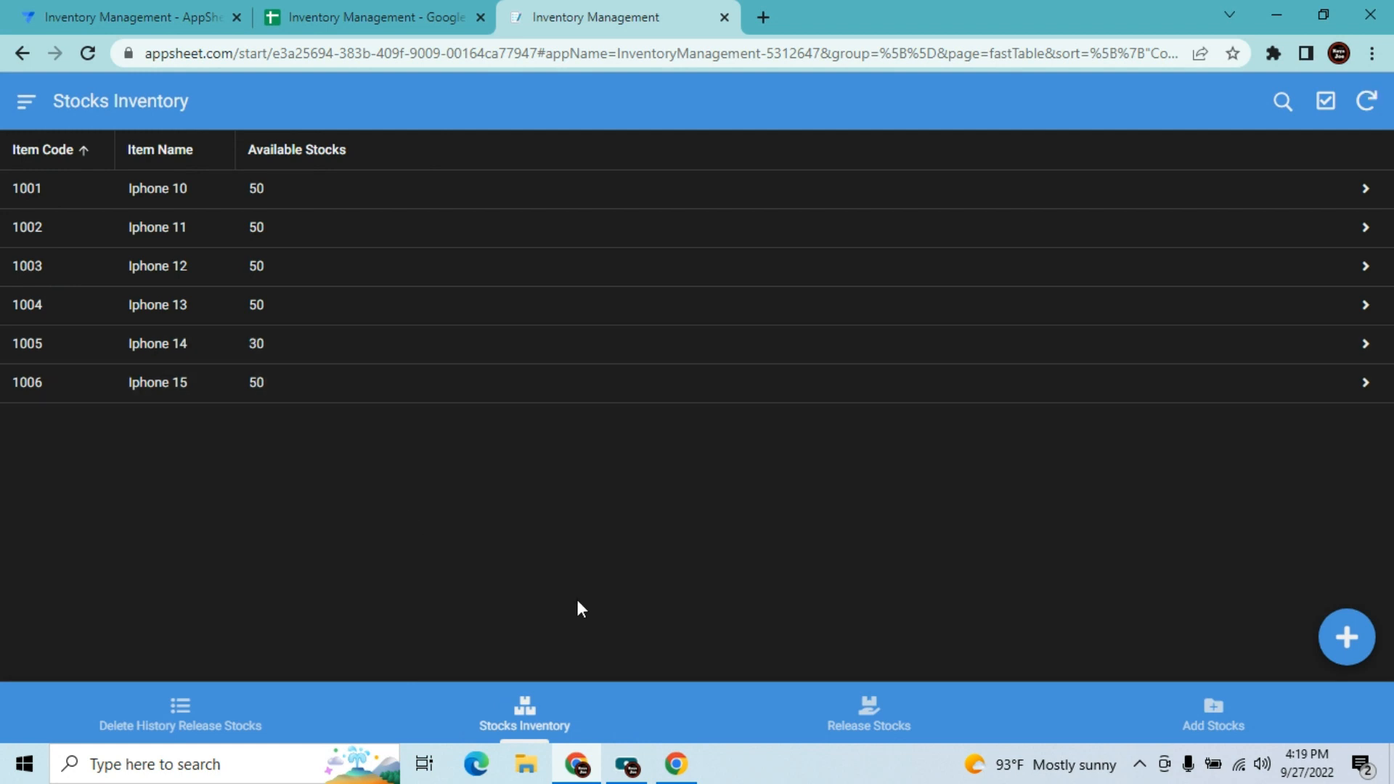
- Delete the Iphone 14 release record with quantity 20 from the Release Stocks view and confirm the deletion
left_click(876, 722)
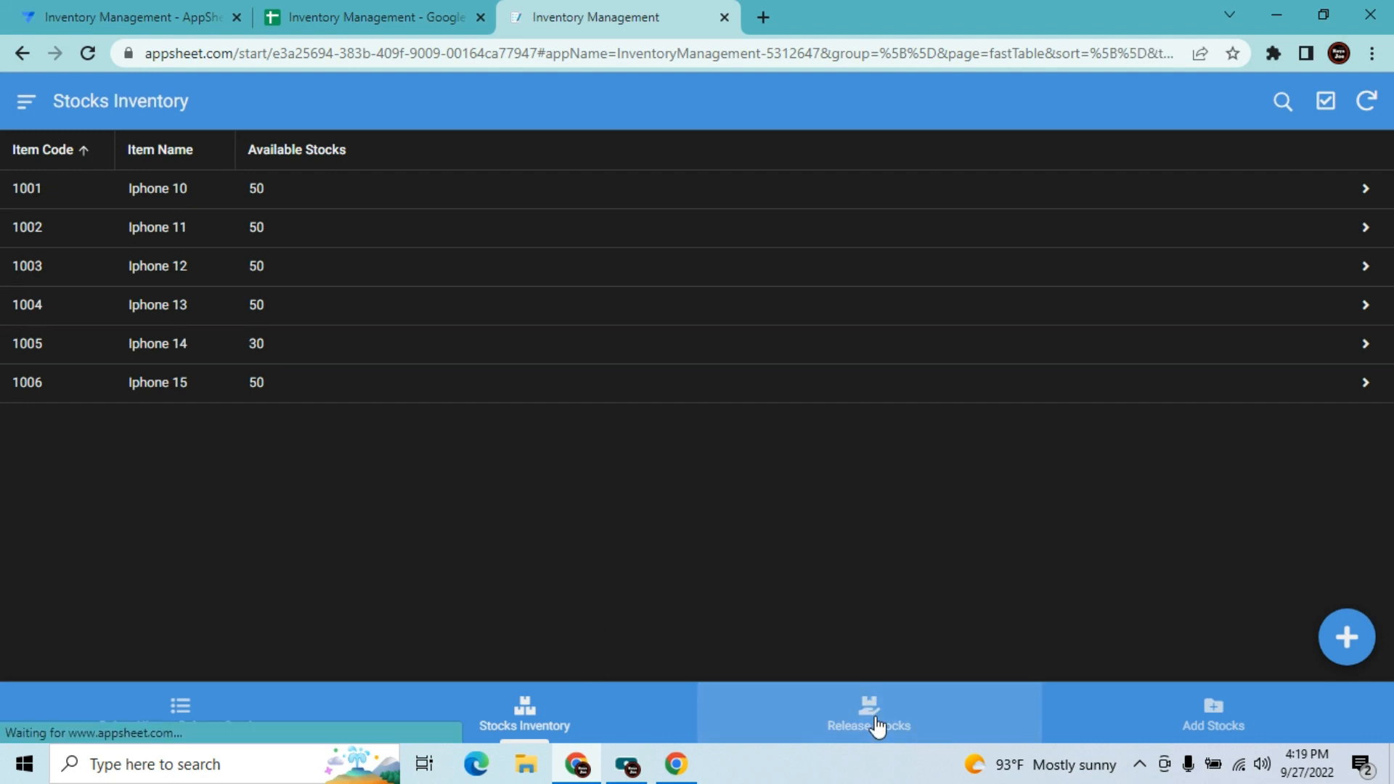
left_click(763, 190)
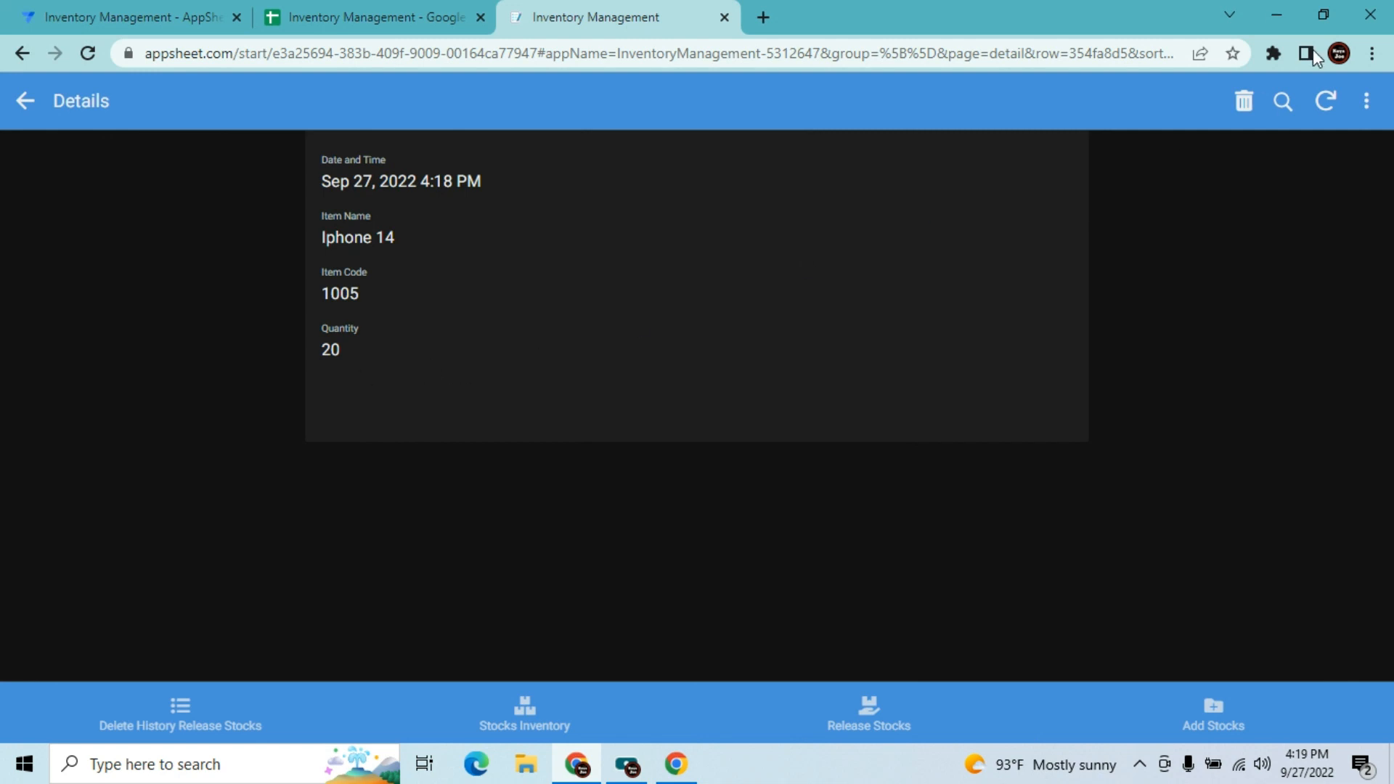
left_click(1240, 103)
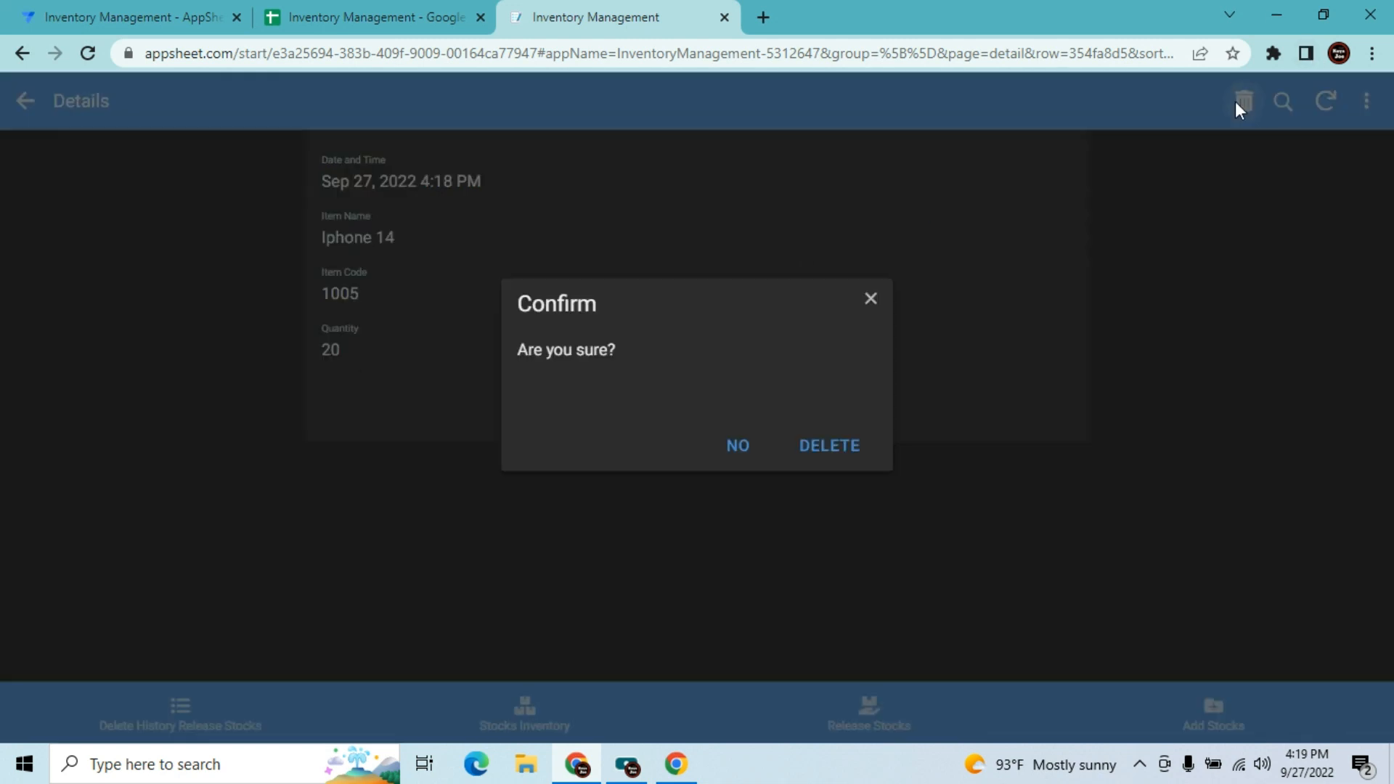
left_click(827, 444)
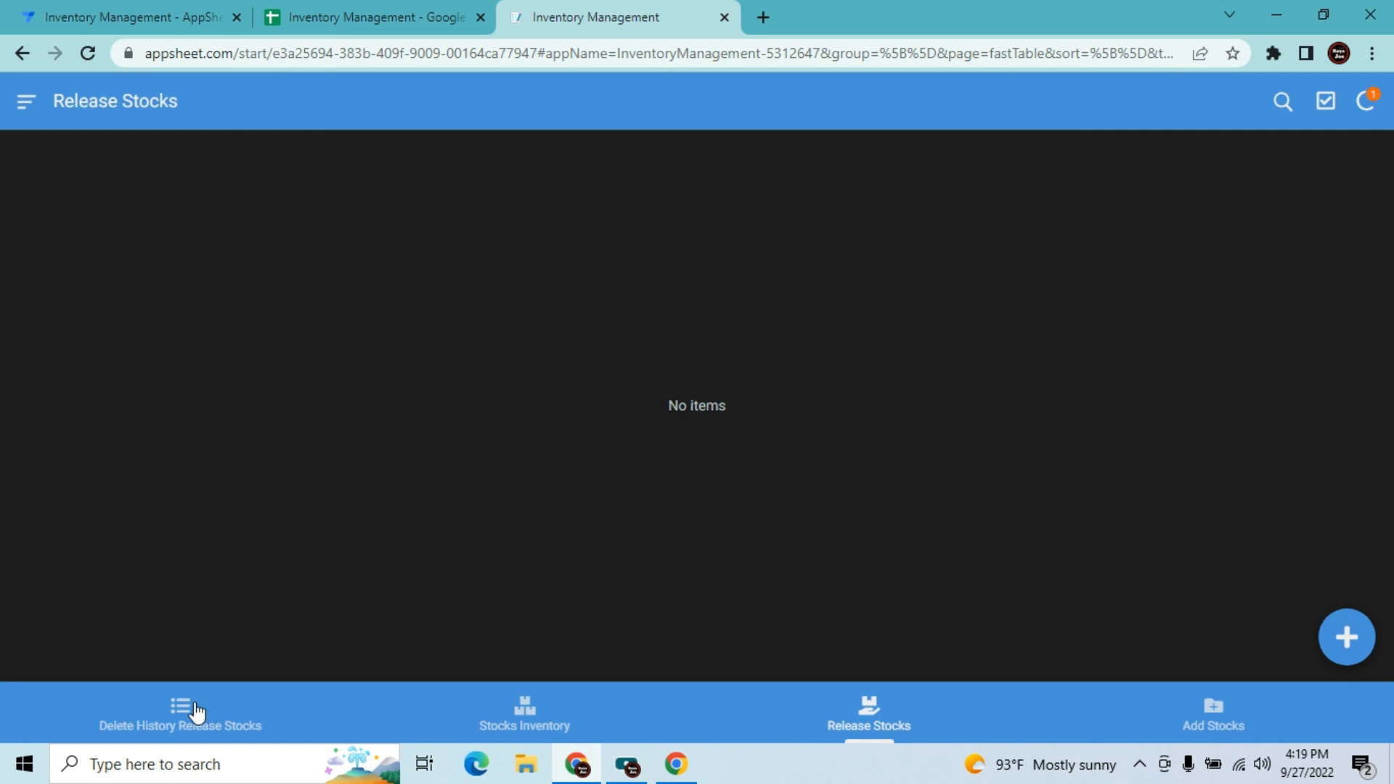
- Check the Iphone 14 entry's details in Delete History Release Stocks and its available stock in Stocks Inventory
left_click(192, 711)
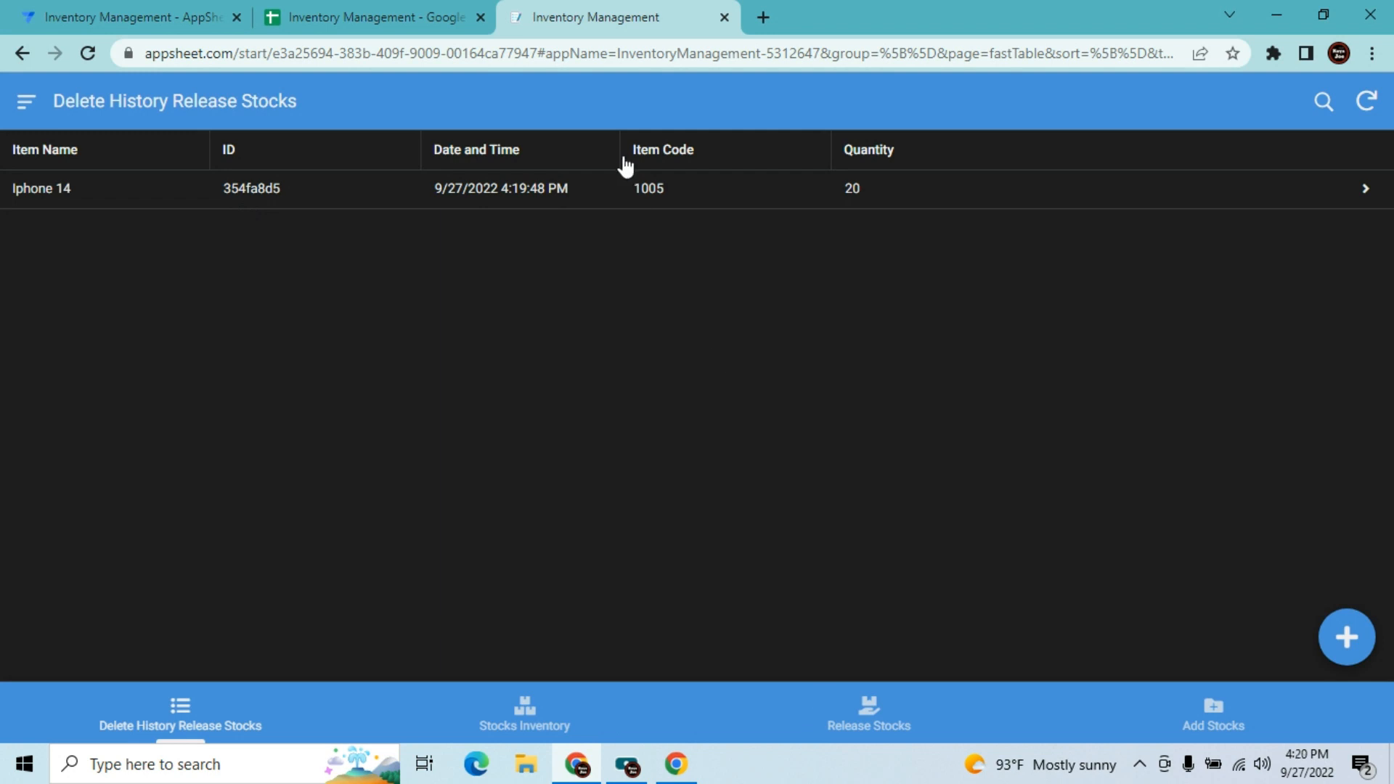
left_click(623, 191)
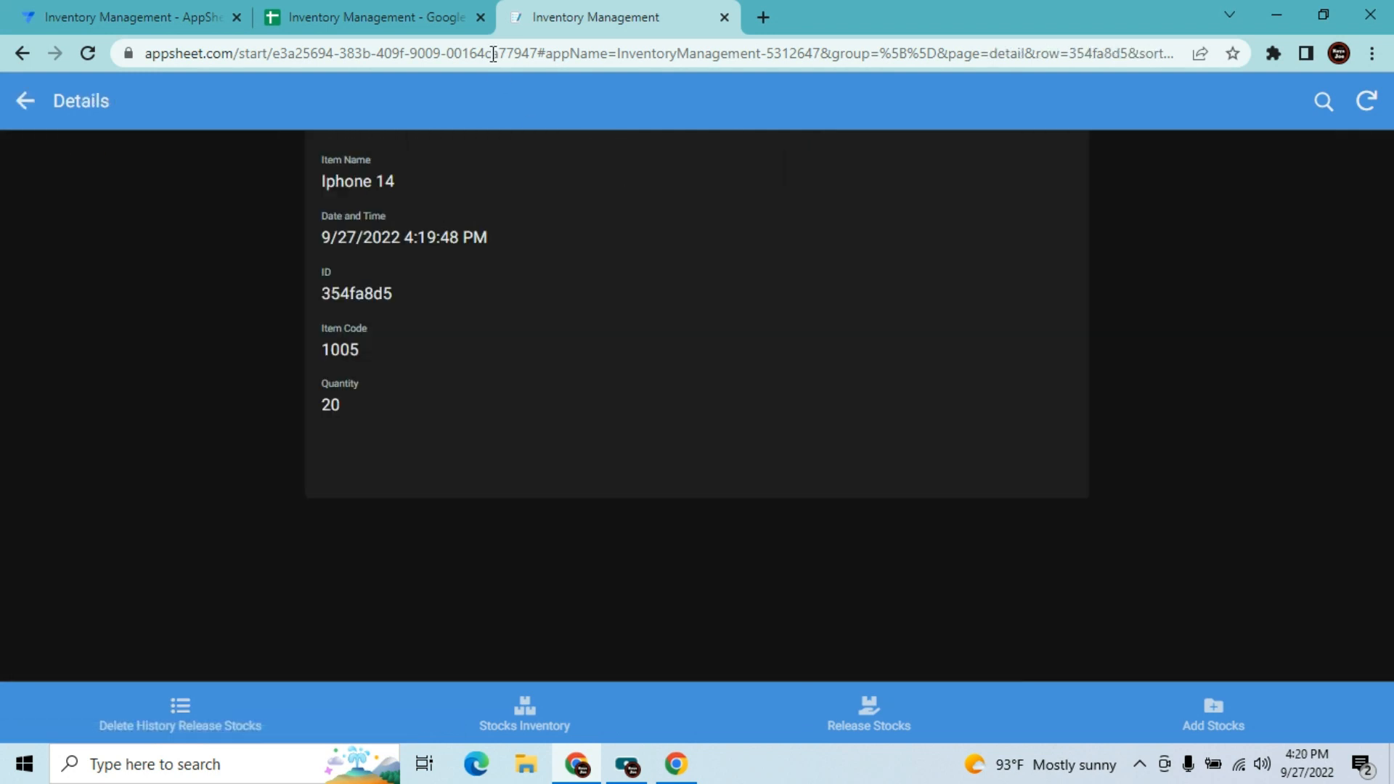
left_click(25, 102)
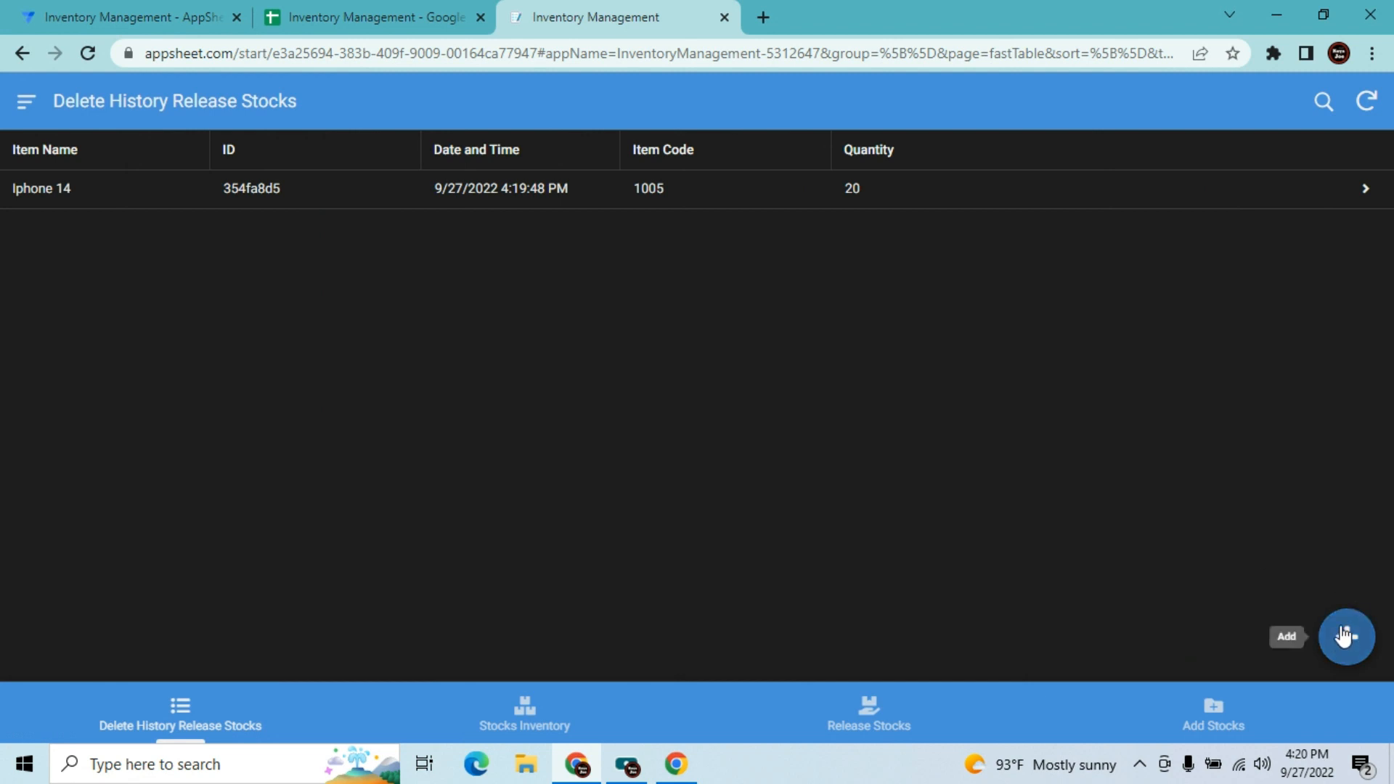
left_click(559, 706)
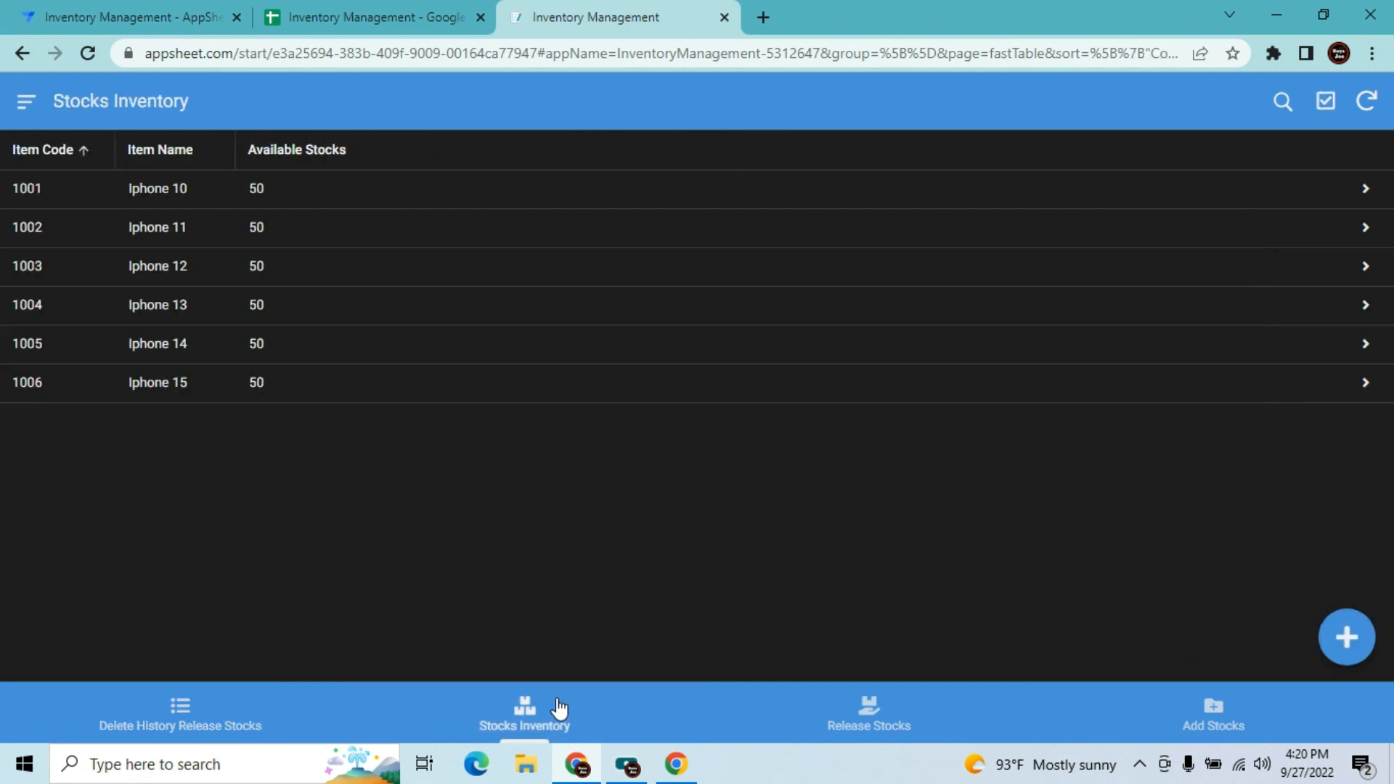
left_click(194, 706)
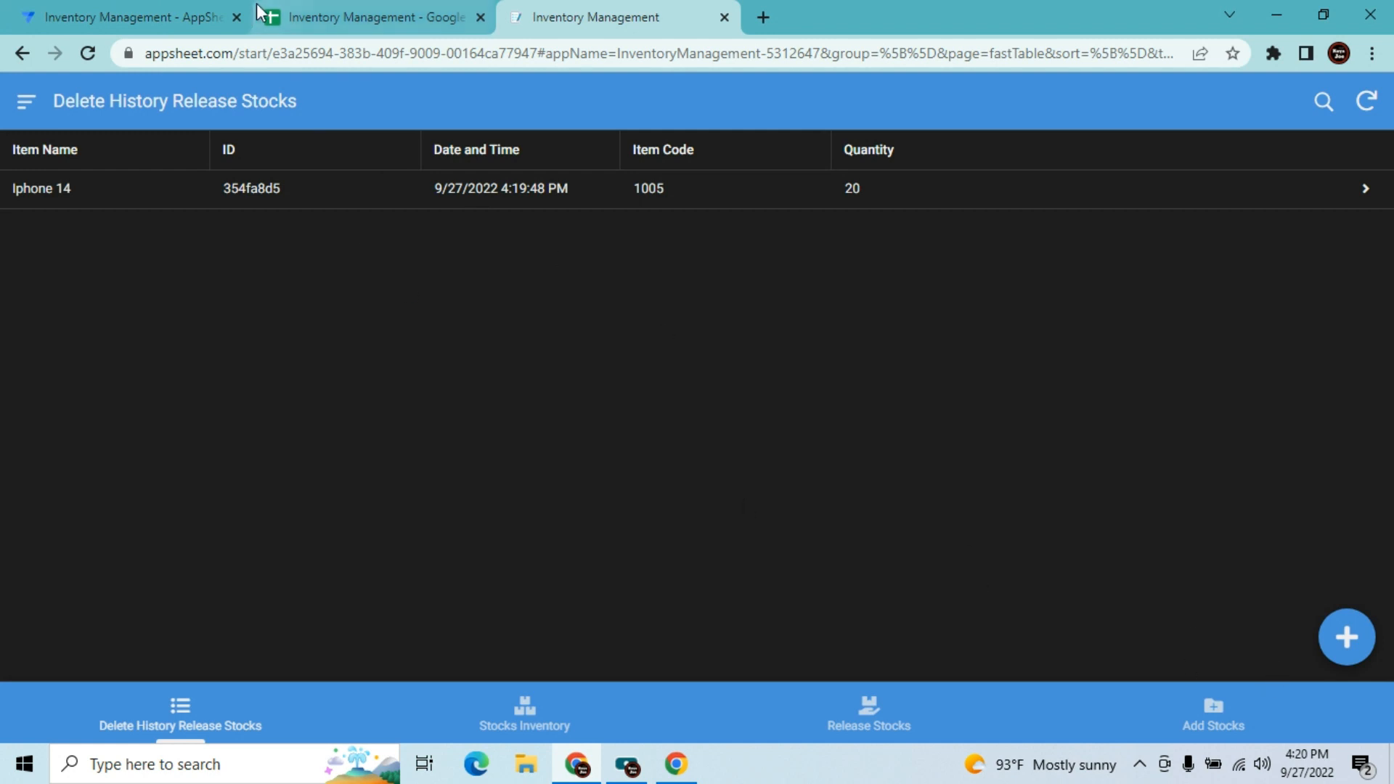
- Switch to the AppSheet editor and open the system-generated Add action of the Void History table
left_click(54, 16)
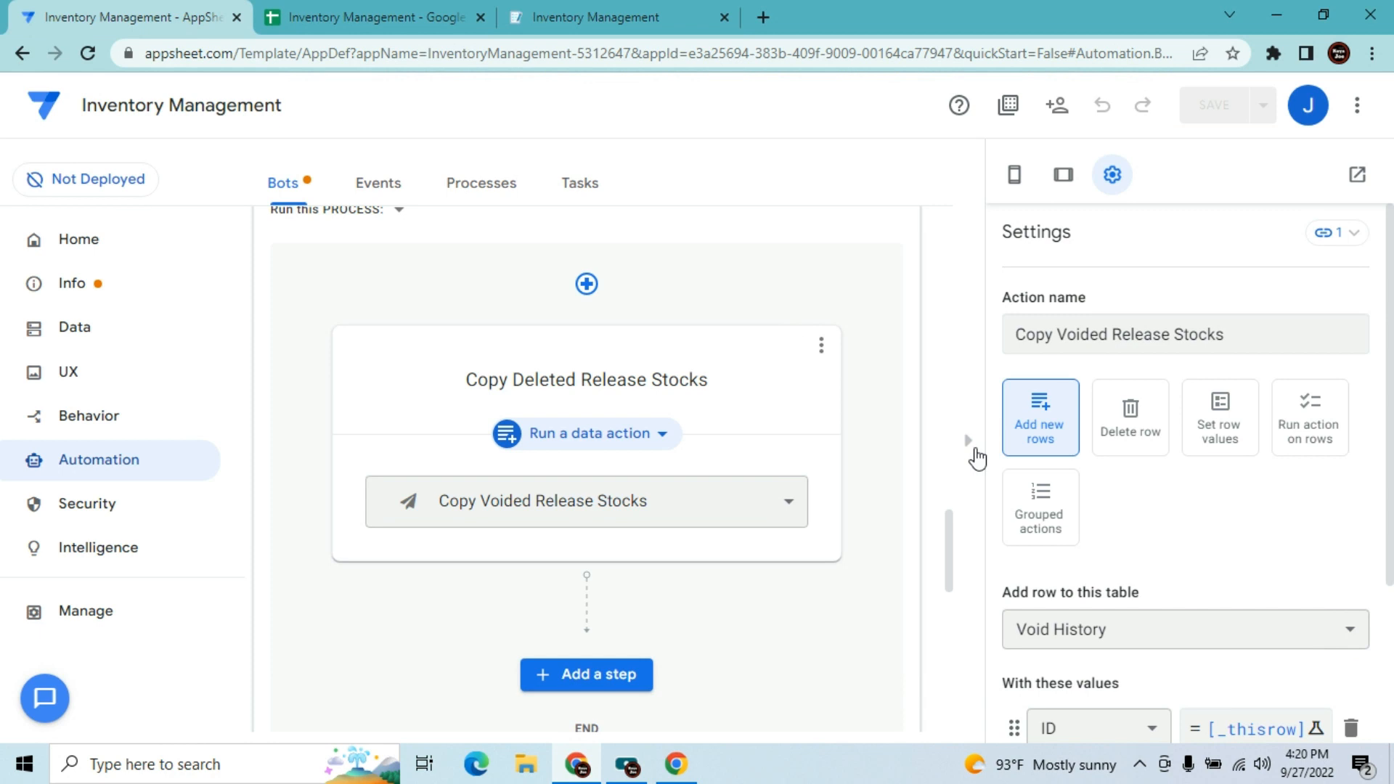
left_click(974, 445)
left_click(115, 429)
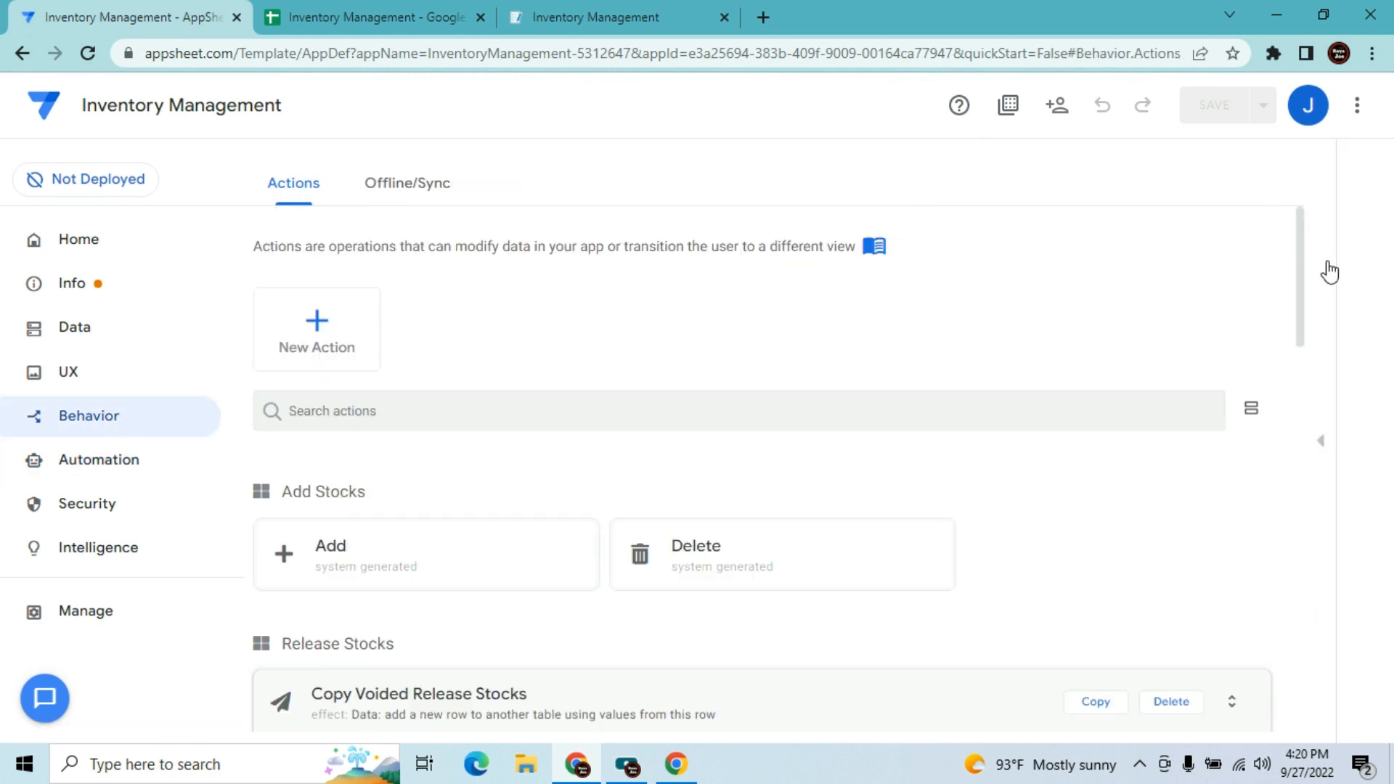
left_click_drag(1306, 268, 1301, 342)
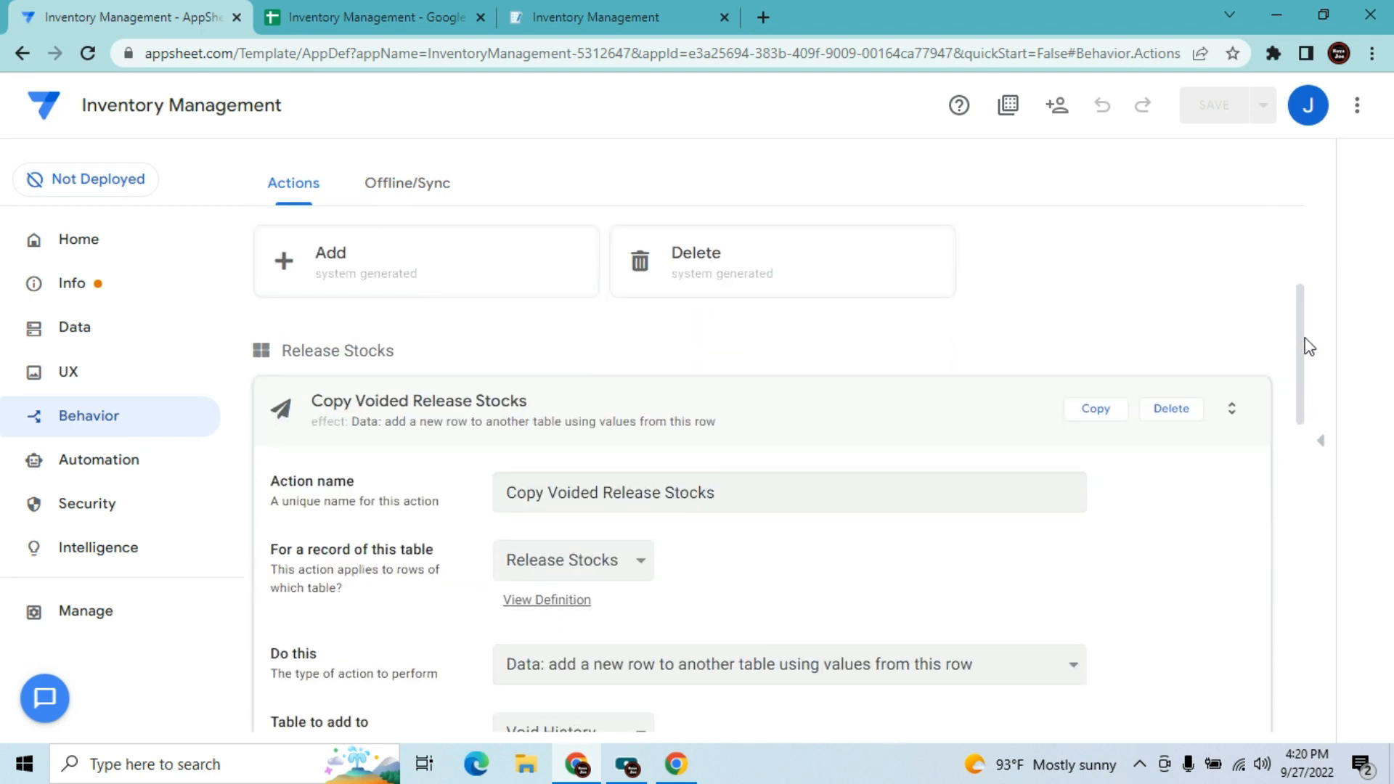
left_click(934, 409)
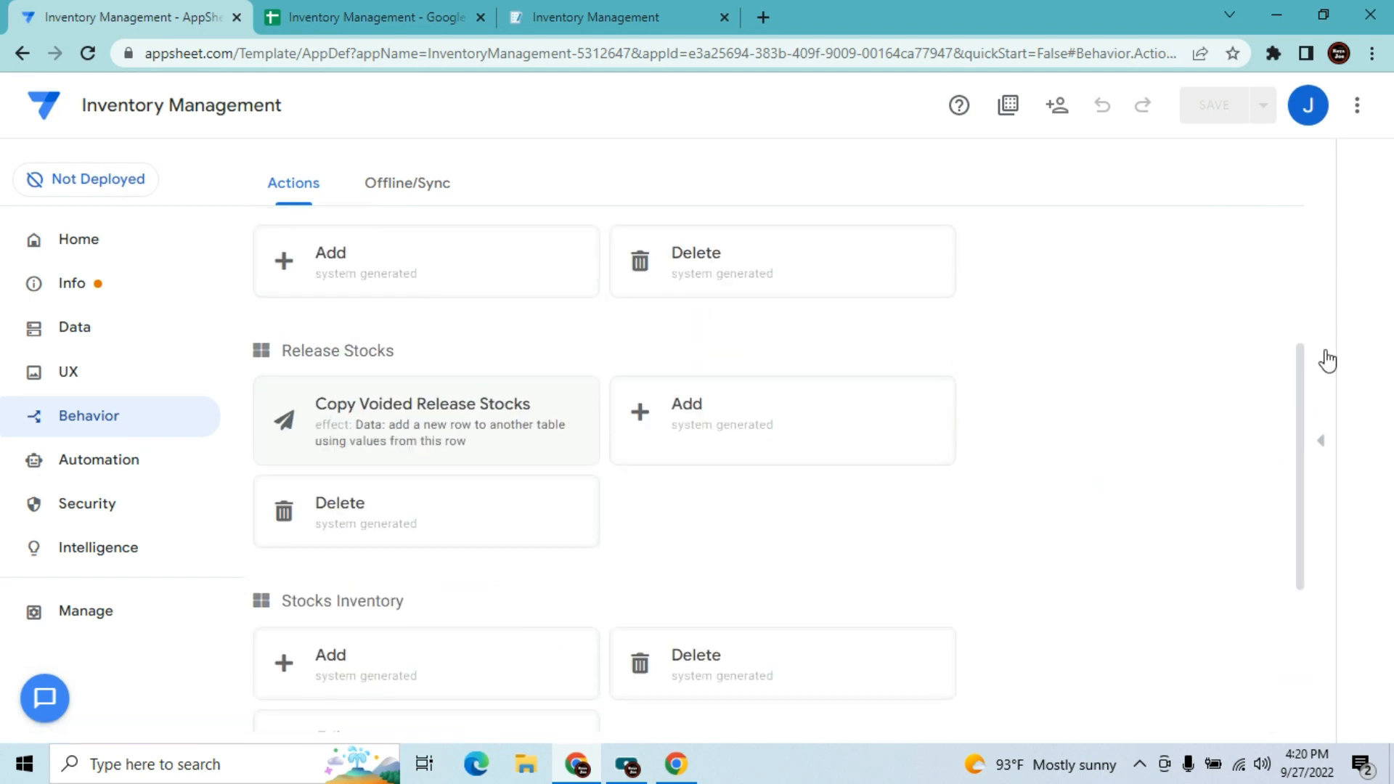
left_click_drag(1305, 415, 1296, 554)
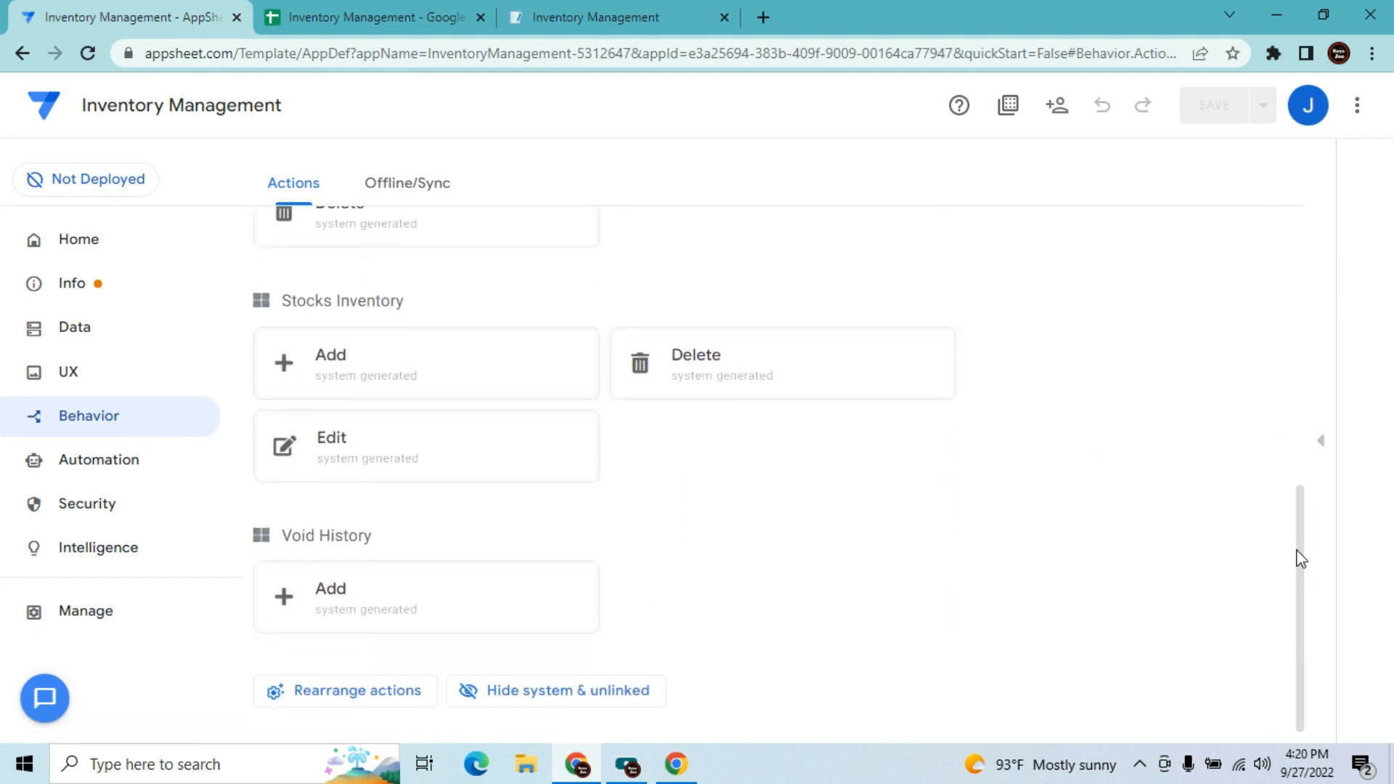
left_click(549, 600)
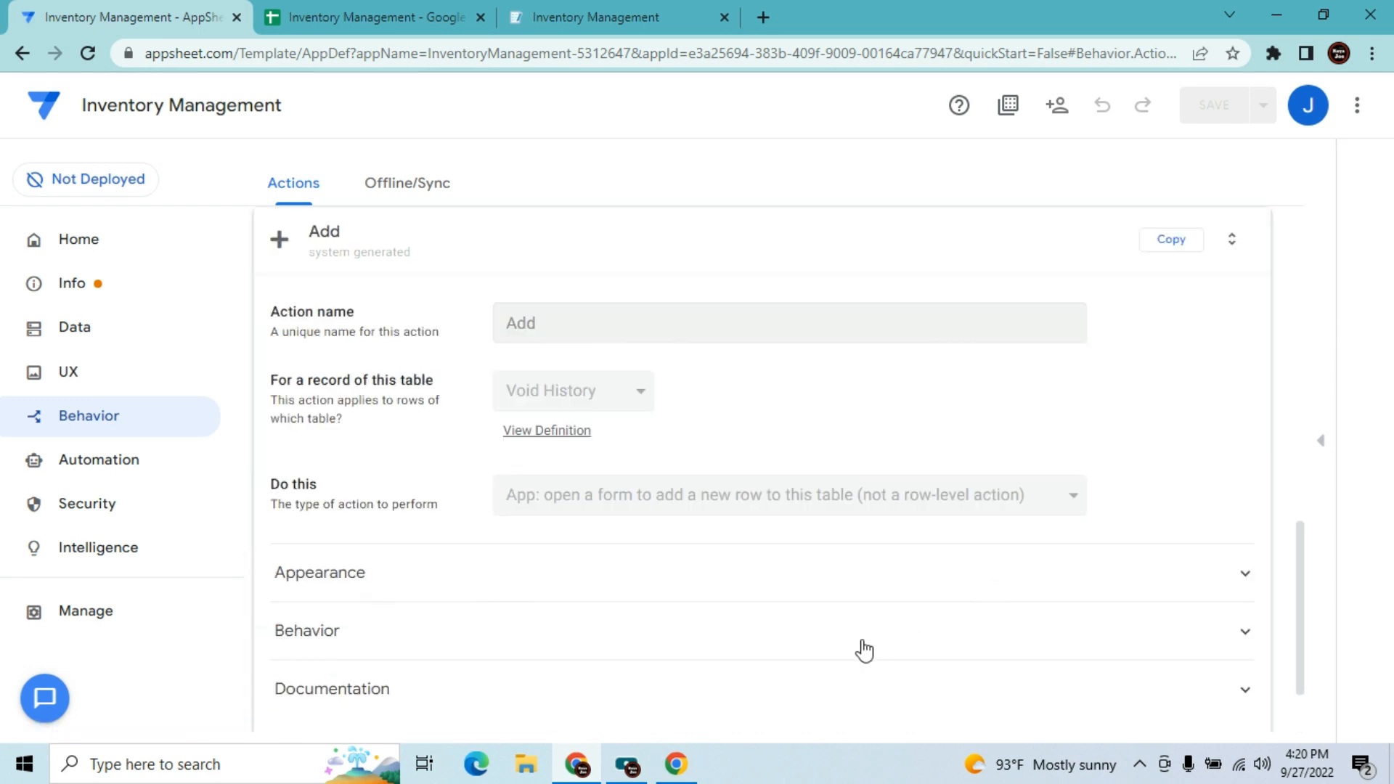
- Set the prominence of the Void History Add action to Do not display and save the app definition
left_click(854, 587)
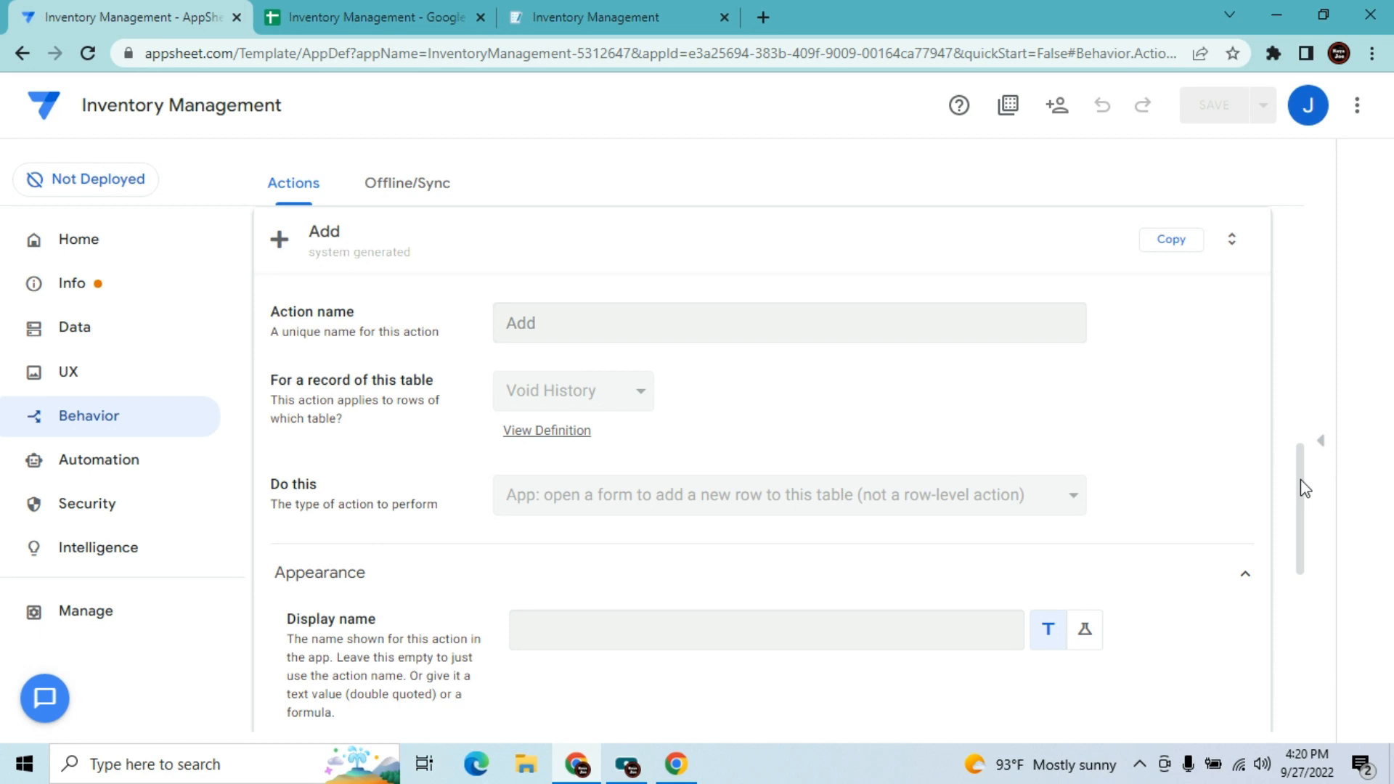
left_click_drag(1305, 498, 1301, 591)
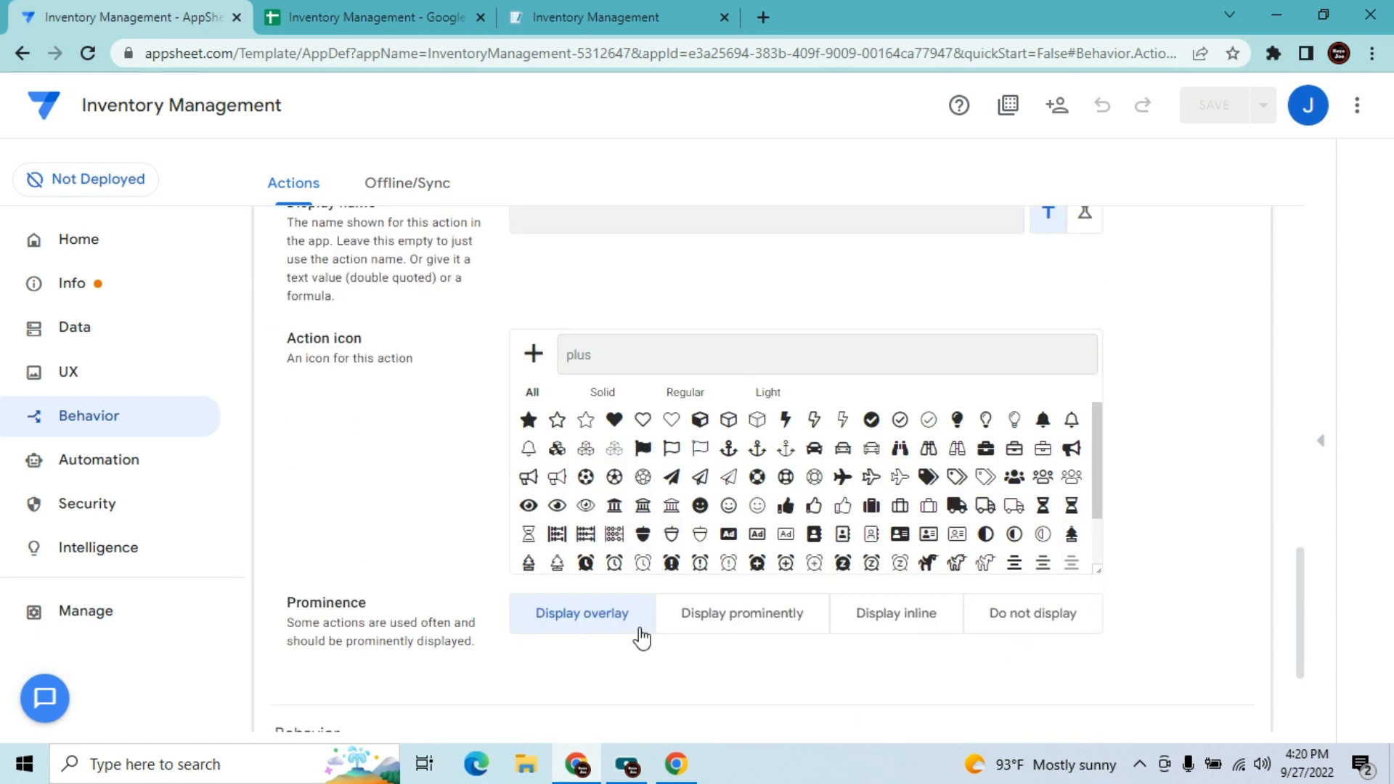
left_click(1031, 616)
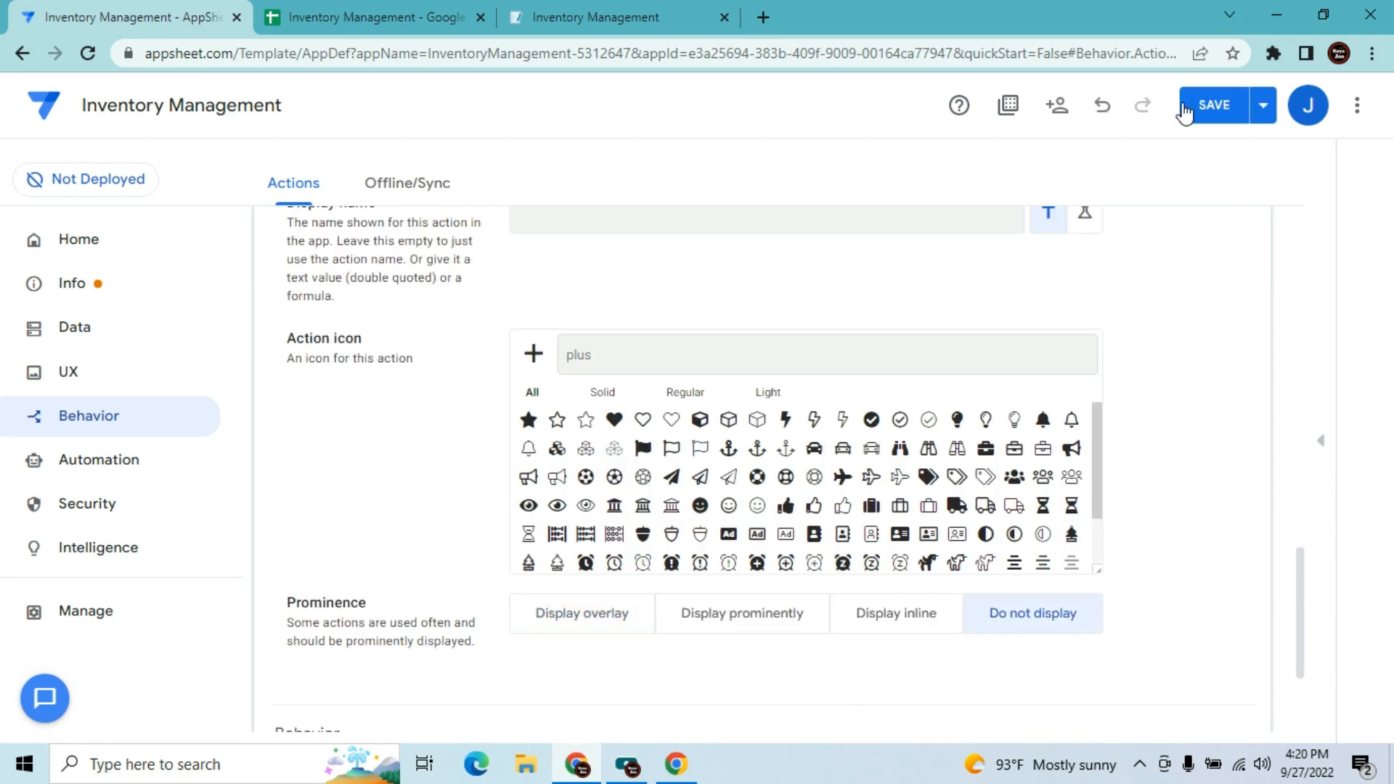
left_click(1218, 108)
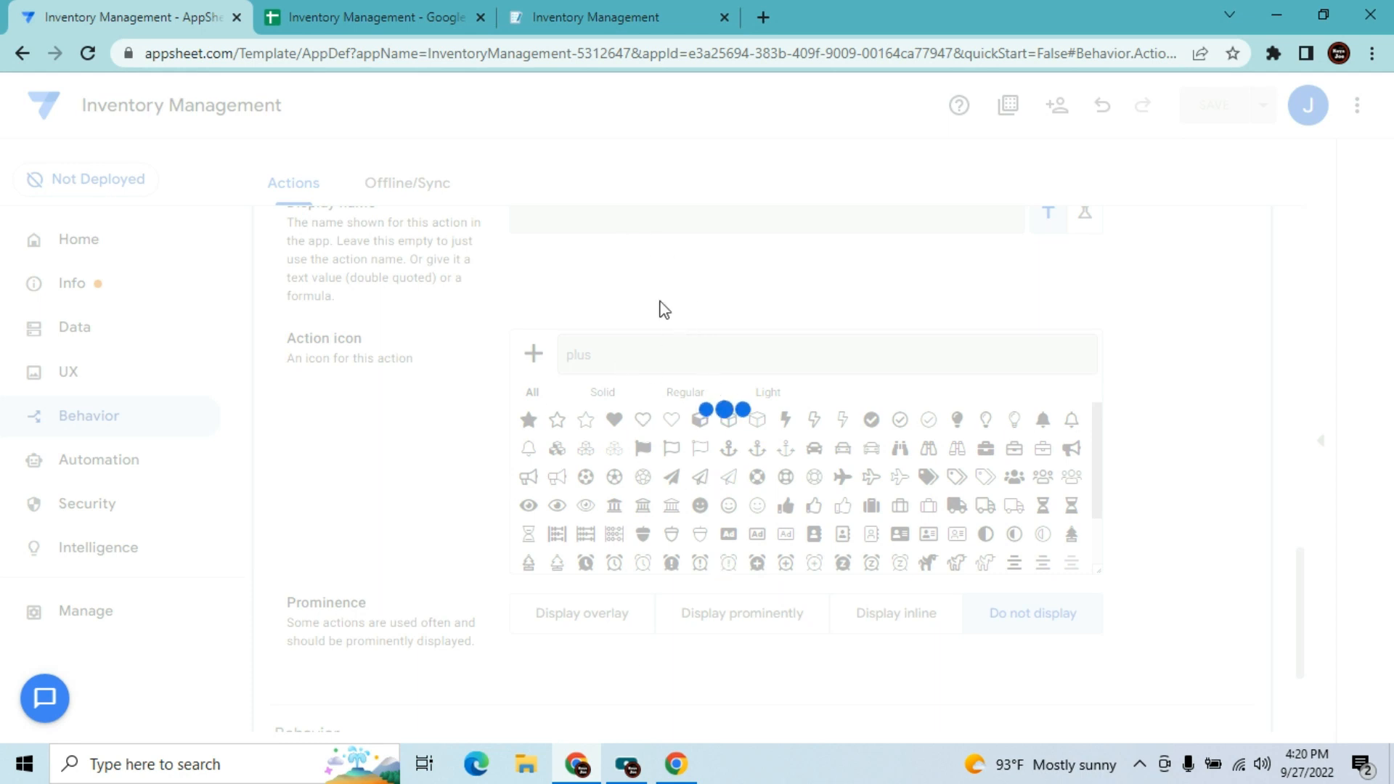
- Switch to the running Inventory Management app, sync it, and compare the Release Stocks and Delete History Release Stocks views
left_click(563, 13)
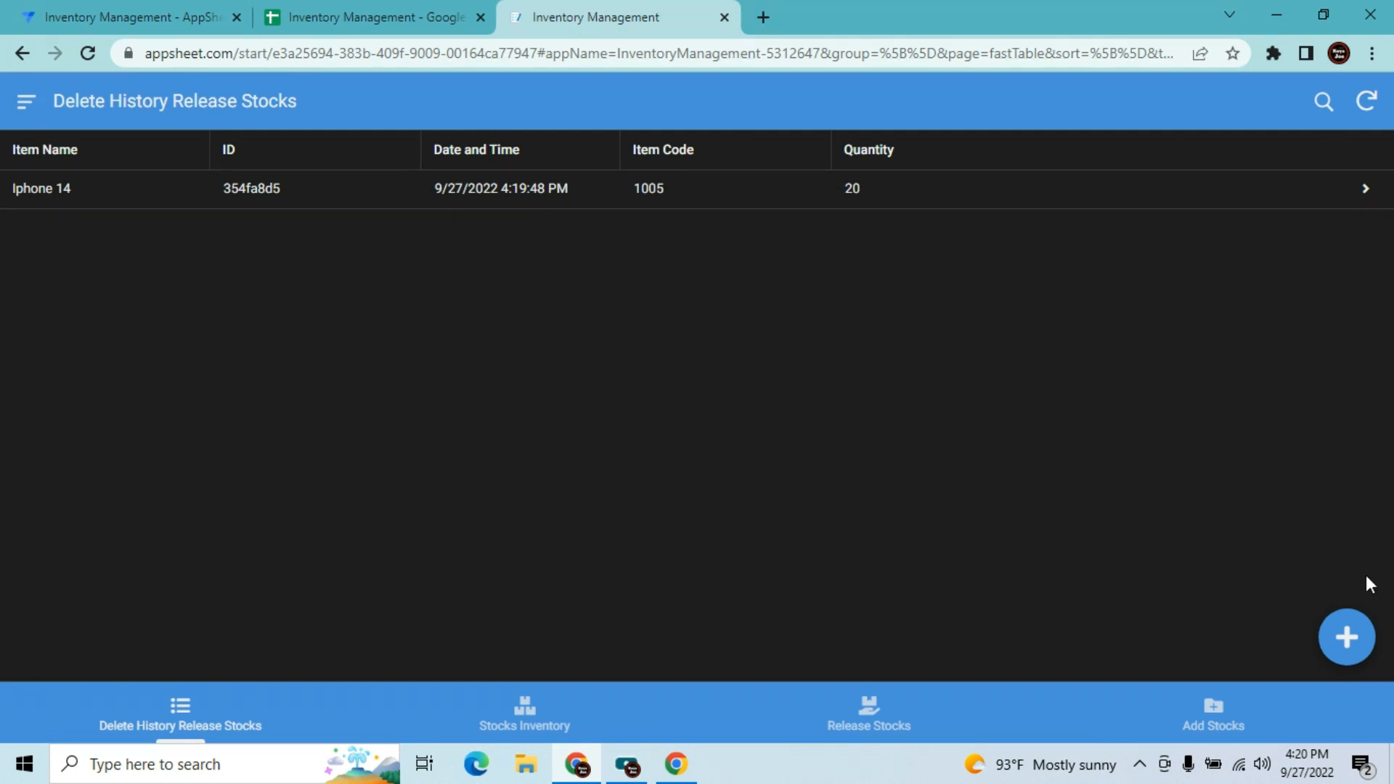
left_click(1366, 105)
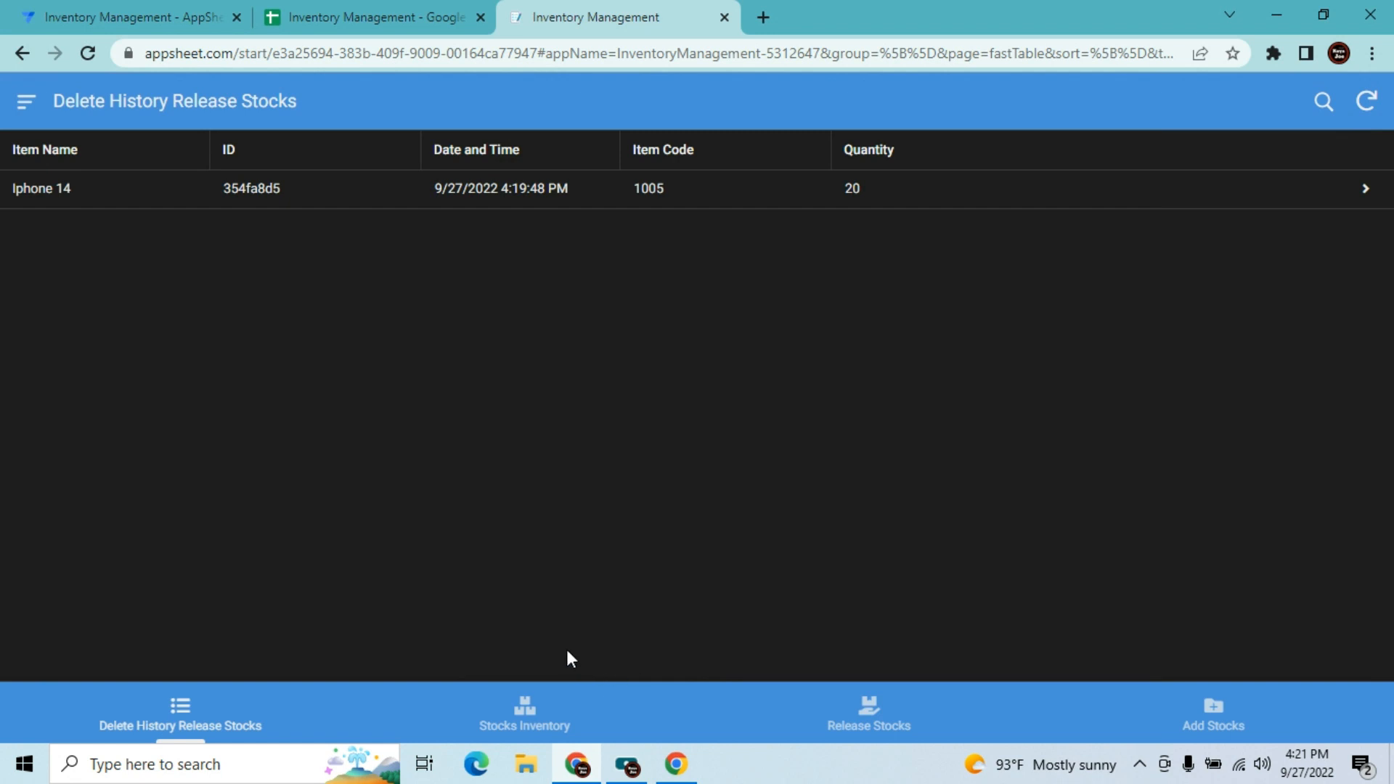
left_click(864, 726)
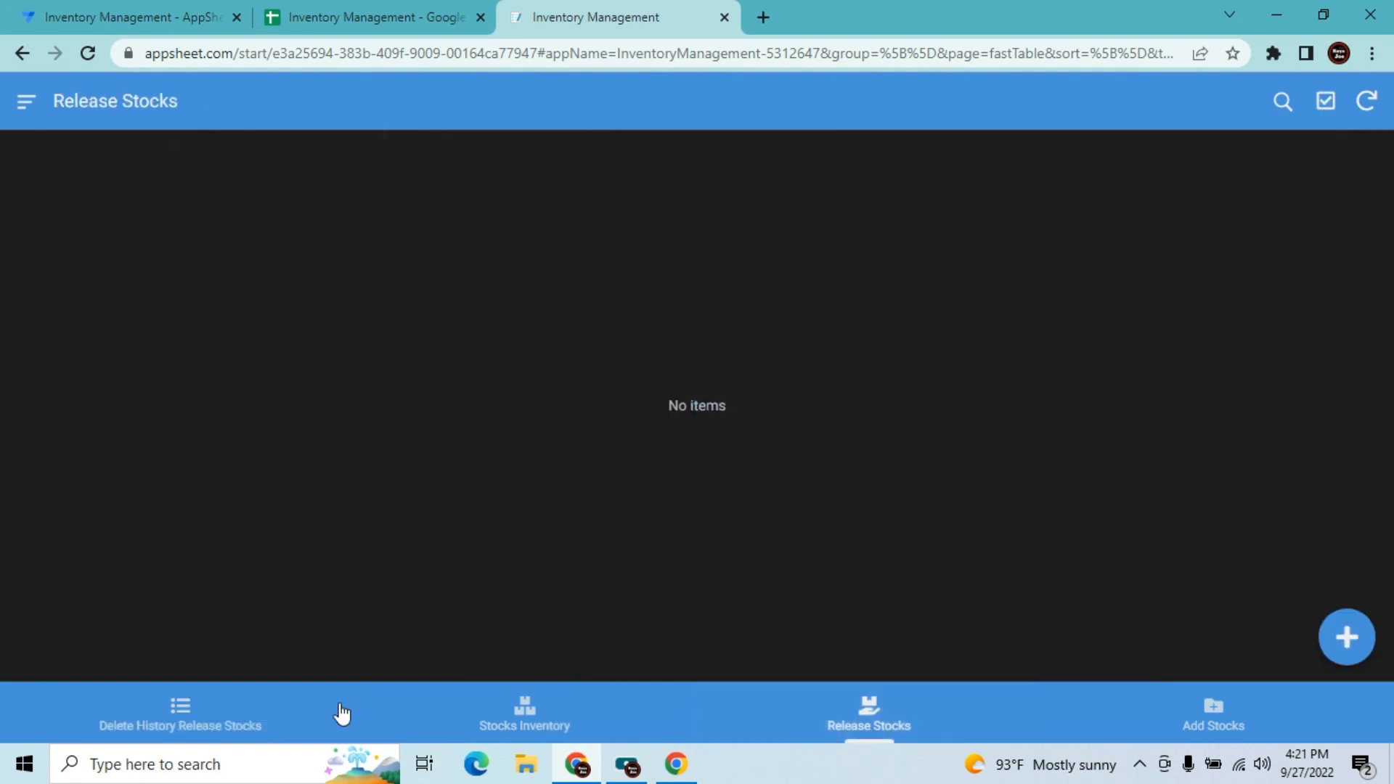
left_click(207, 721)
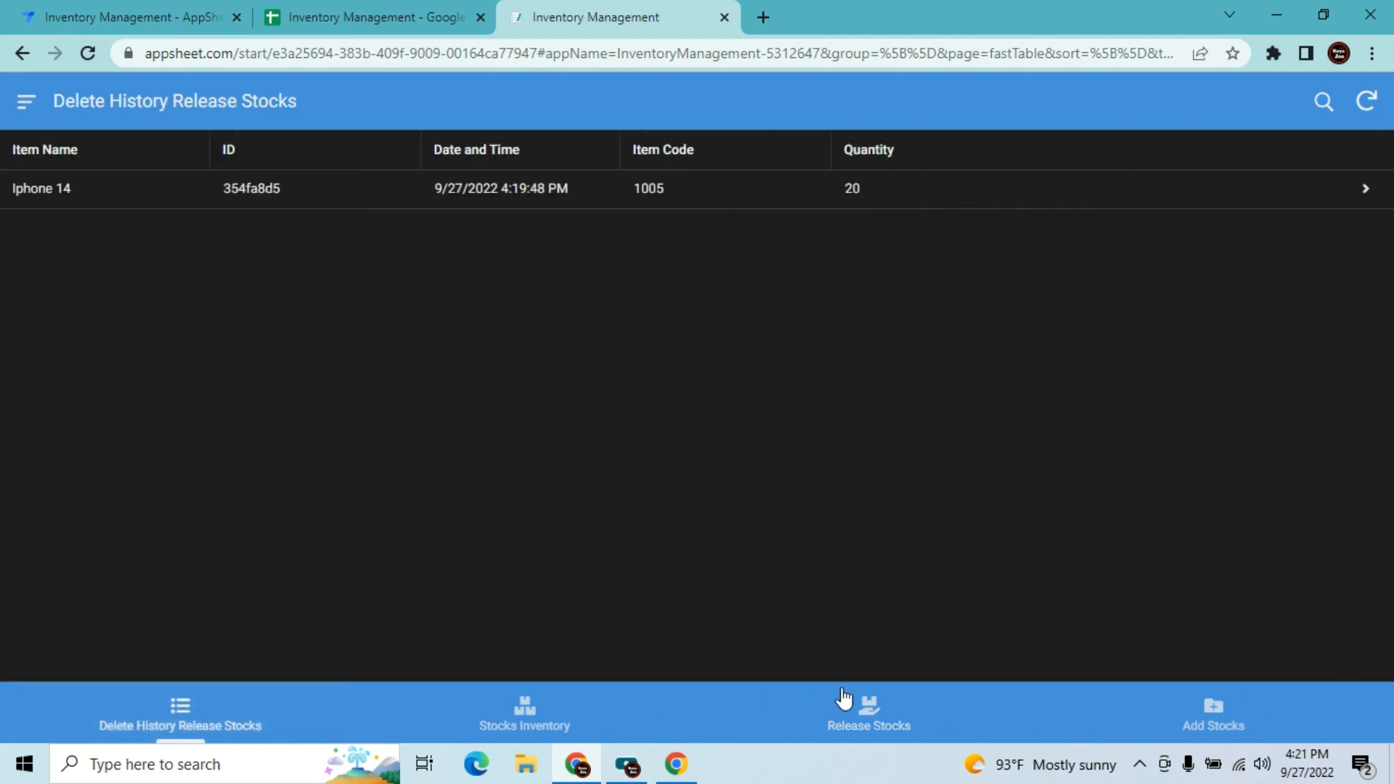
- Add and save a release record for Iphone 10 with quantity 50 in the Release Stocks view
left_click(863, 706)
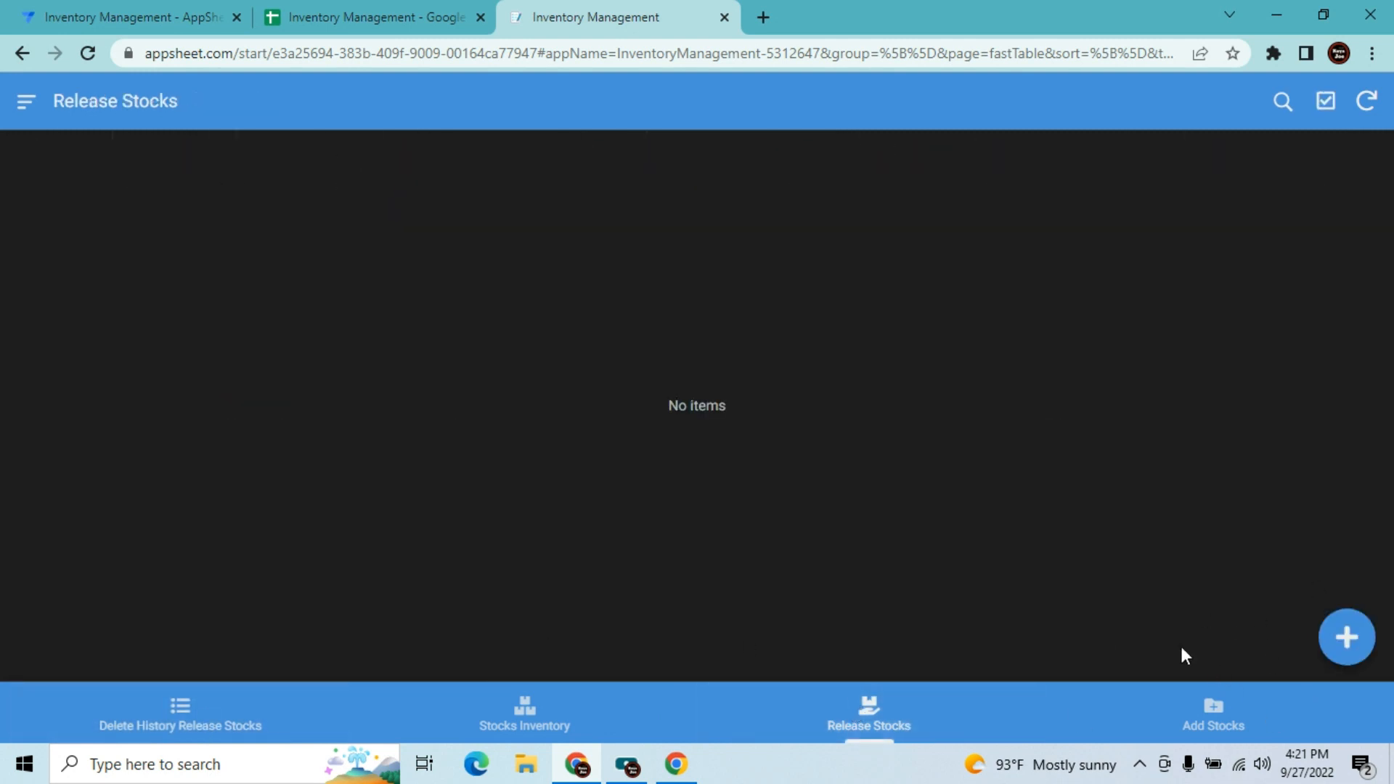
left_click(1349, 637)
left_click(824, 323)
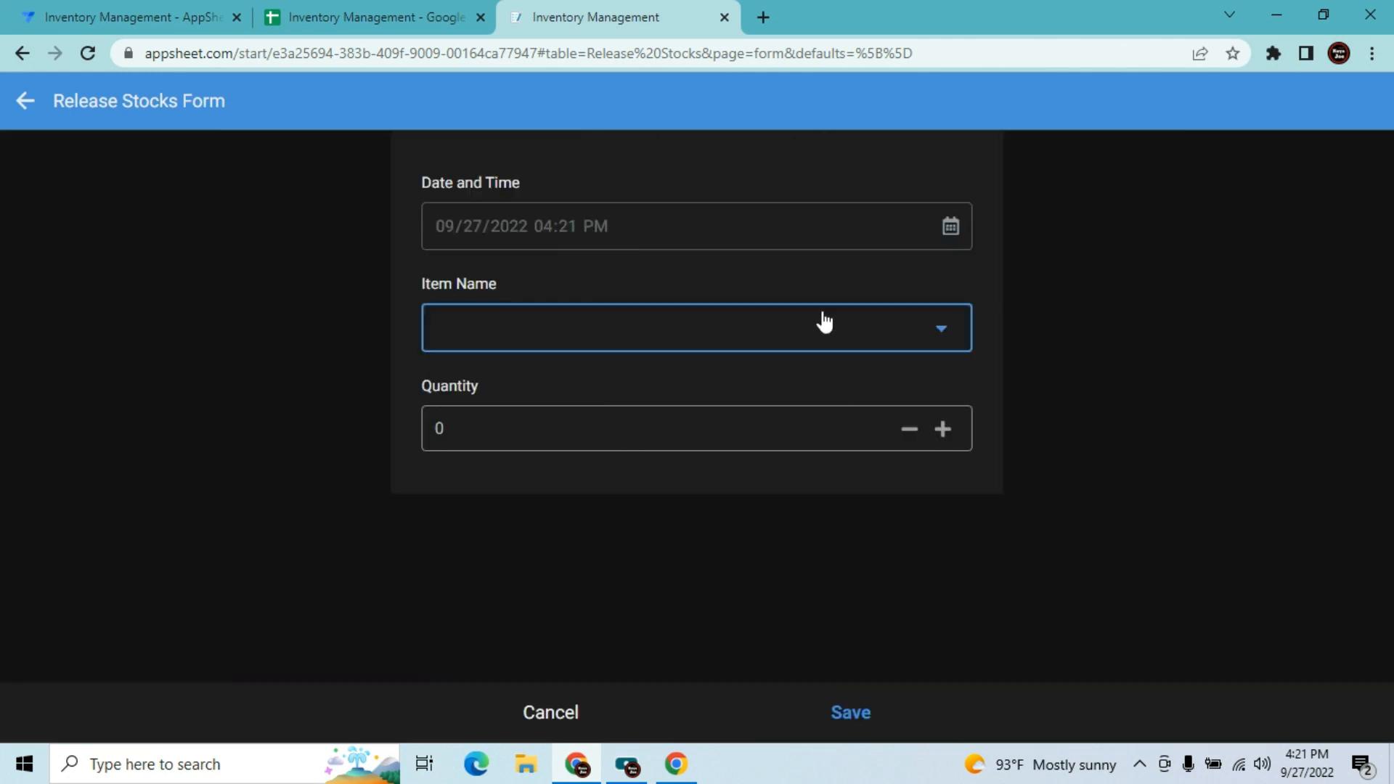
left_click(534, 186)
left_click(477, 530)
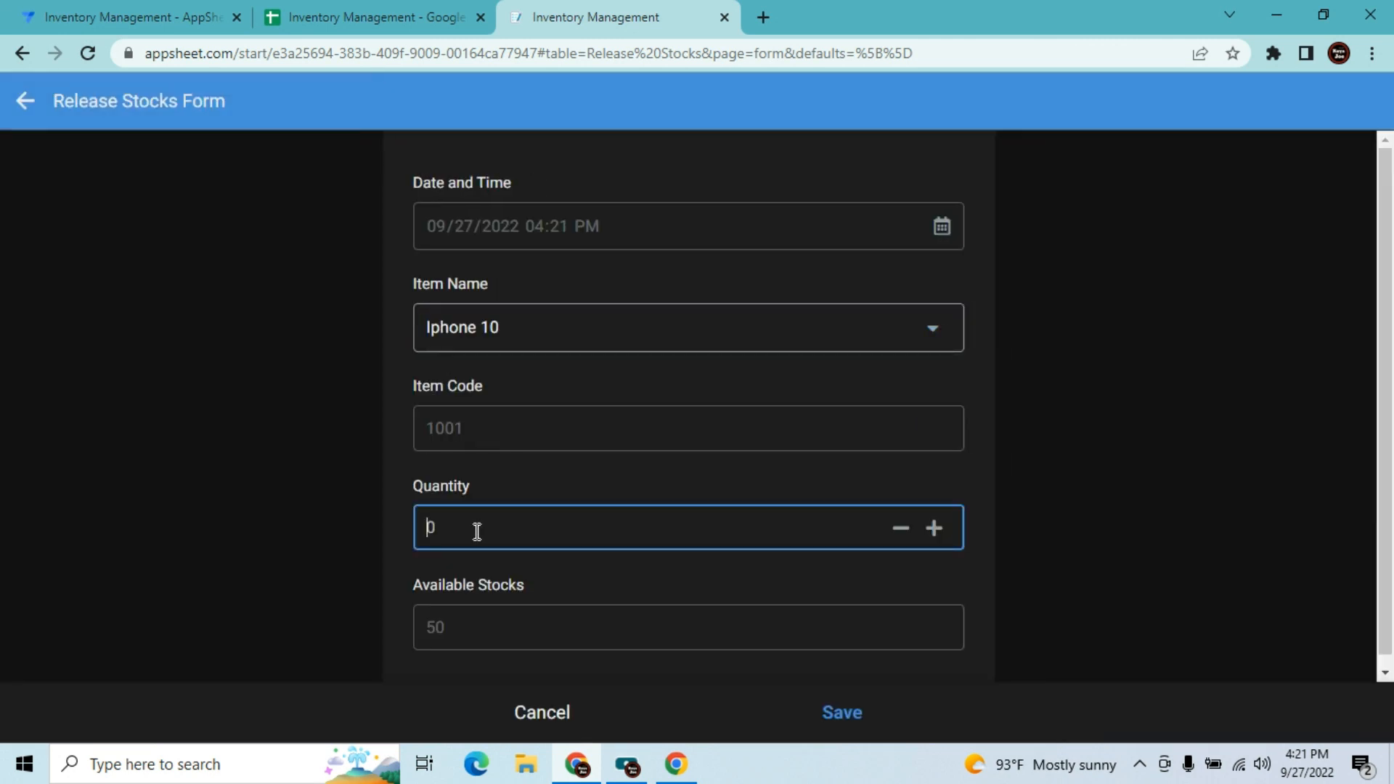
type("50")
left_click(840, 713)
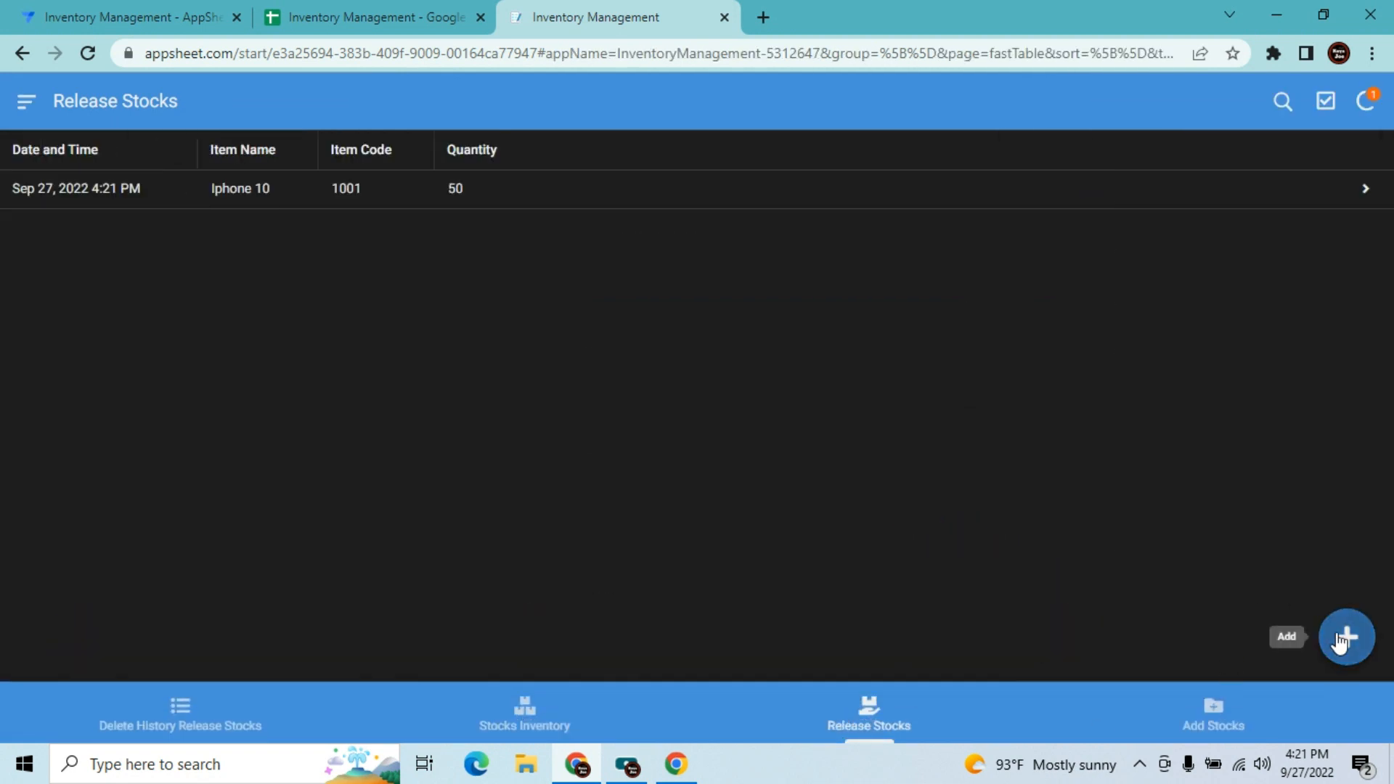
- Add and save a release record for Iphone 11 with quantity 50
left_click(1339, 639)
left_click(903, 341)
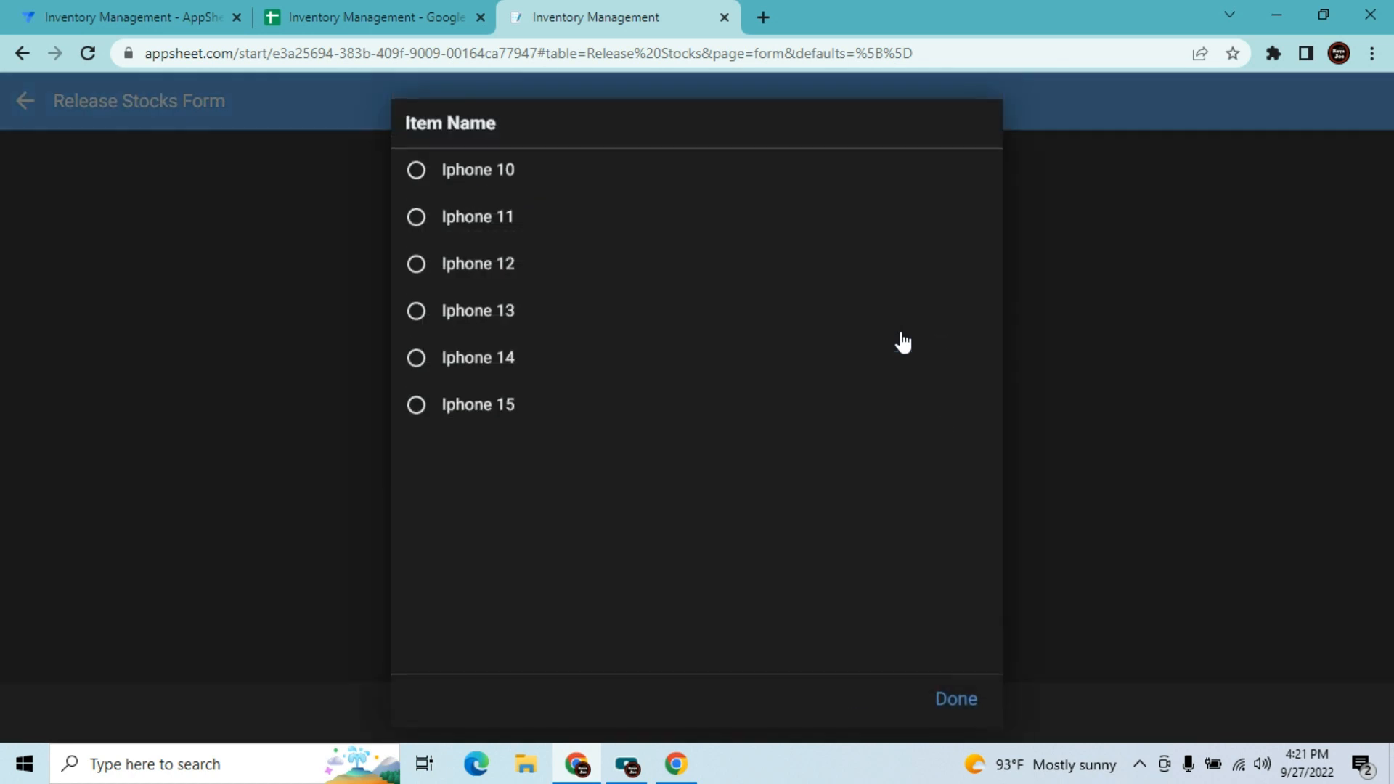
left_click(496, 225)
left_click(498, 530)
type("50")
left_click(842, 712)
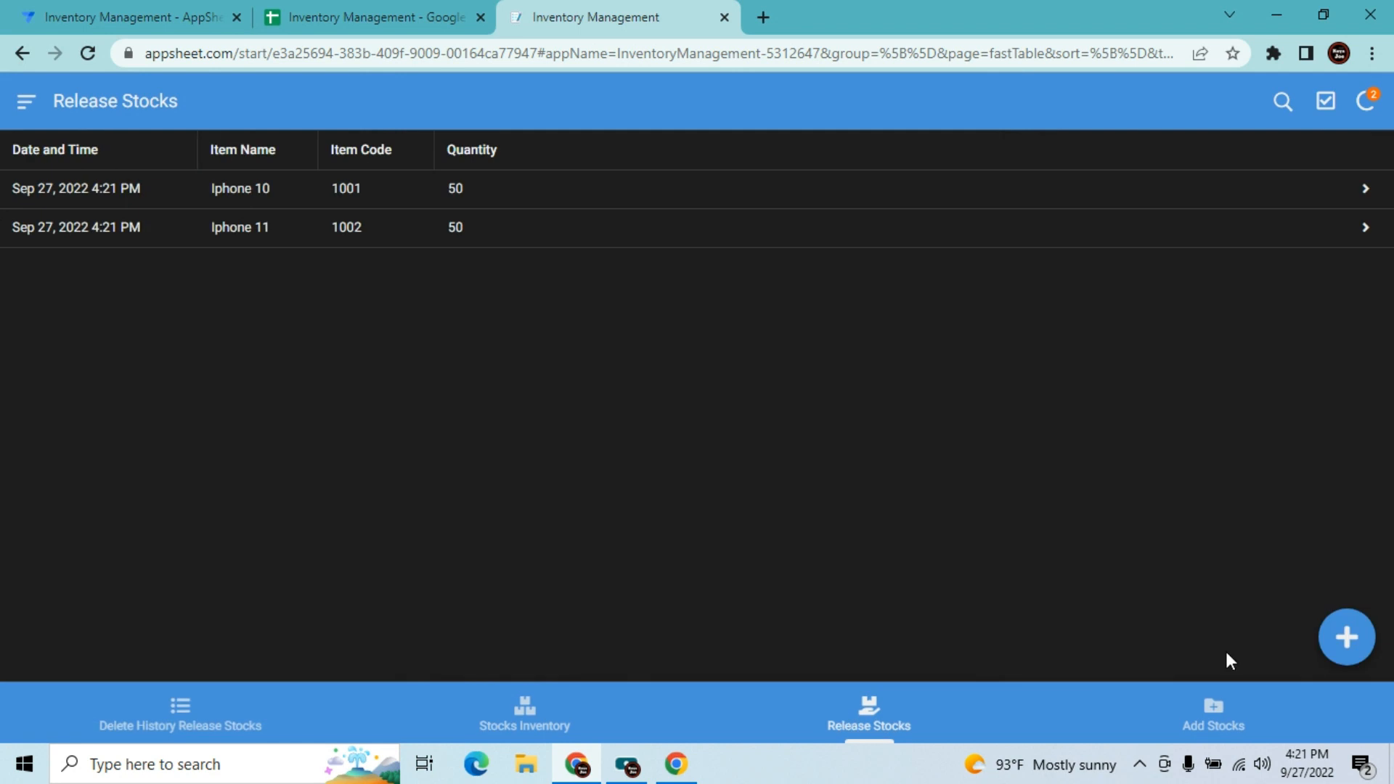
- Add and save a release record for Iphone 12 with quantity 50, and check the Stocks Inventory and Release Stocks views
left_click(1336, 643)
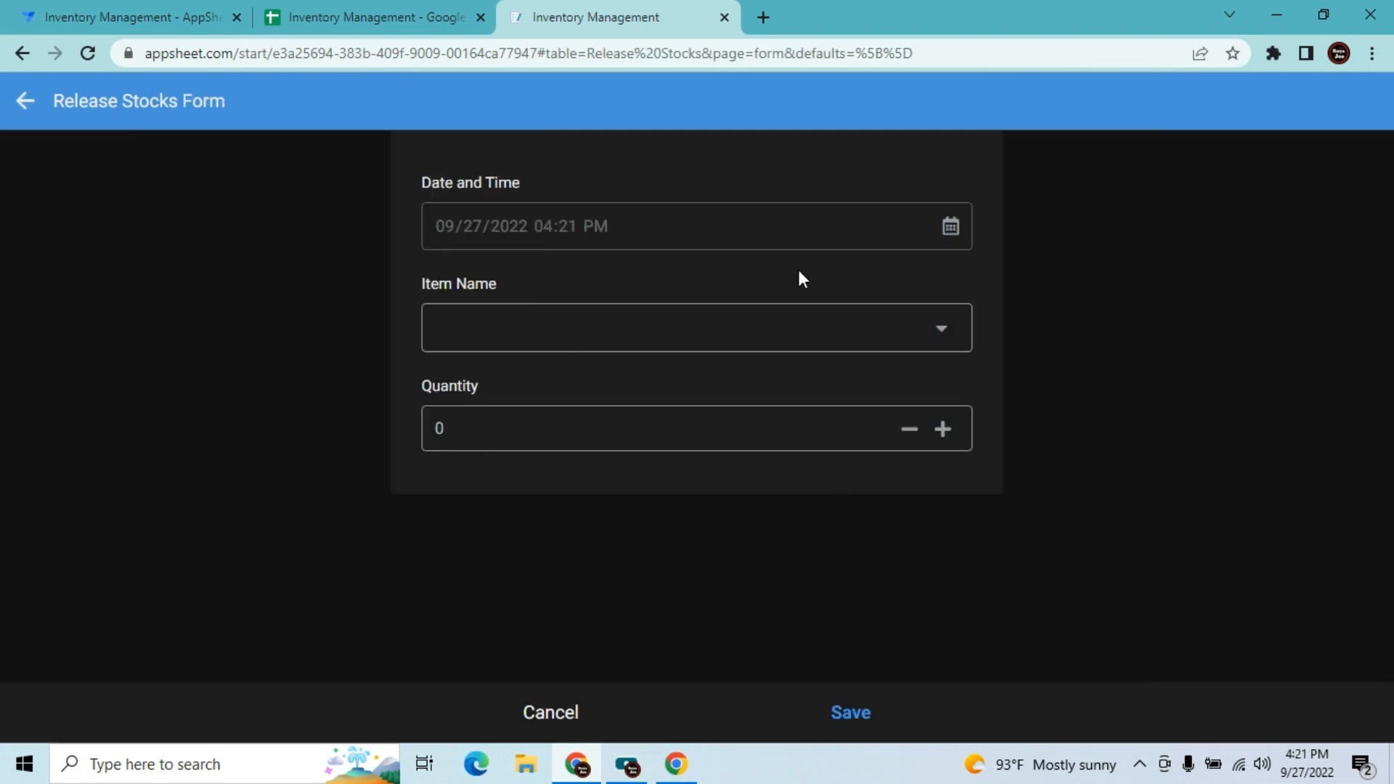
left_click(796, 327)
left_click(501, 283)
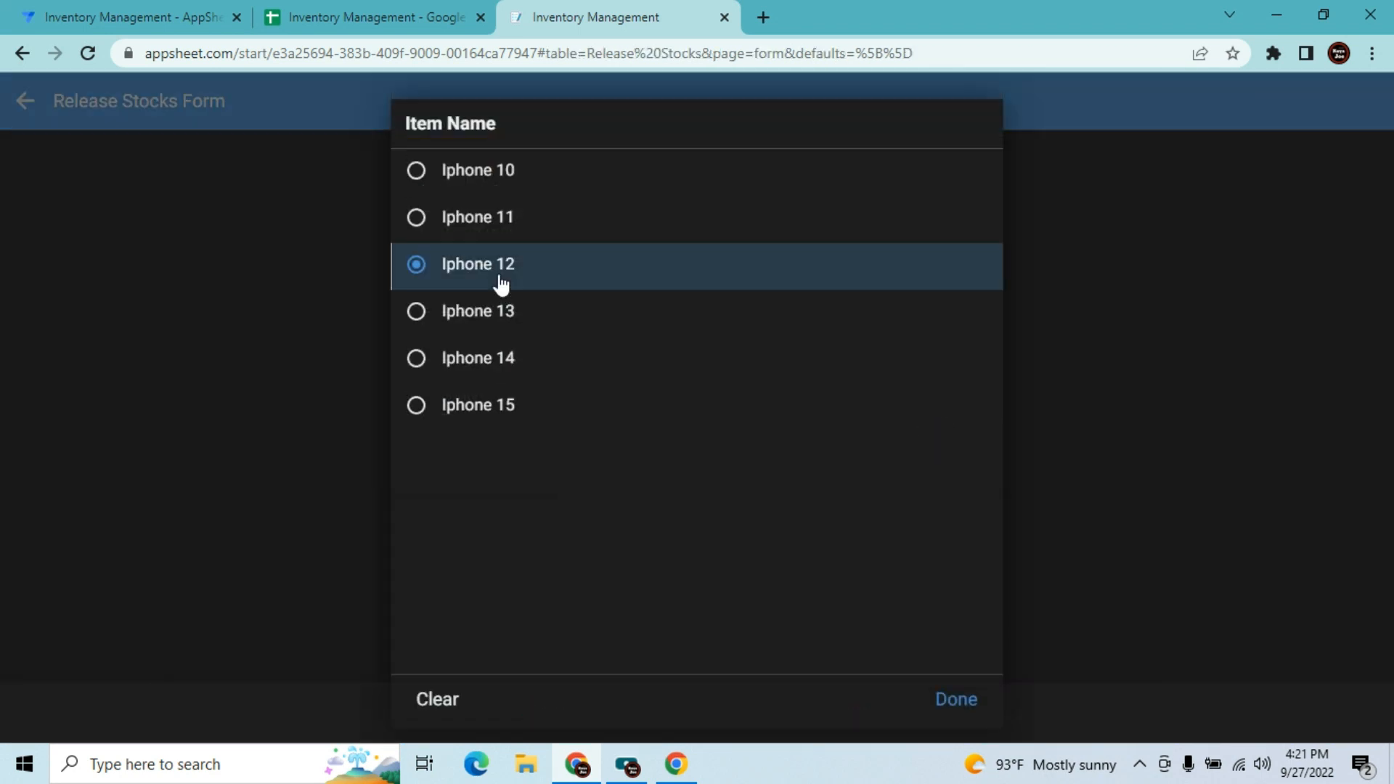
left_click(516, 539)
type("50")
left_click(1301, 260)
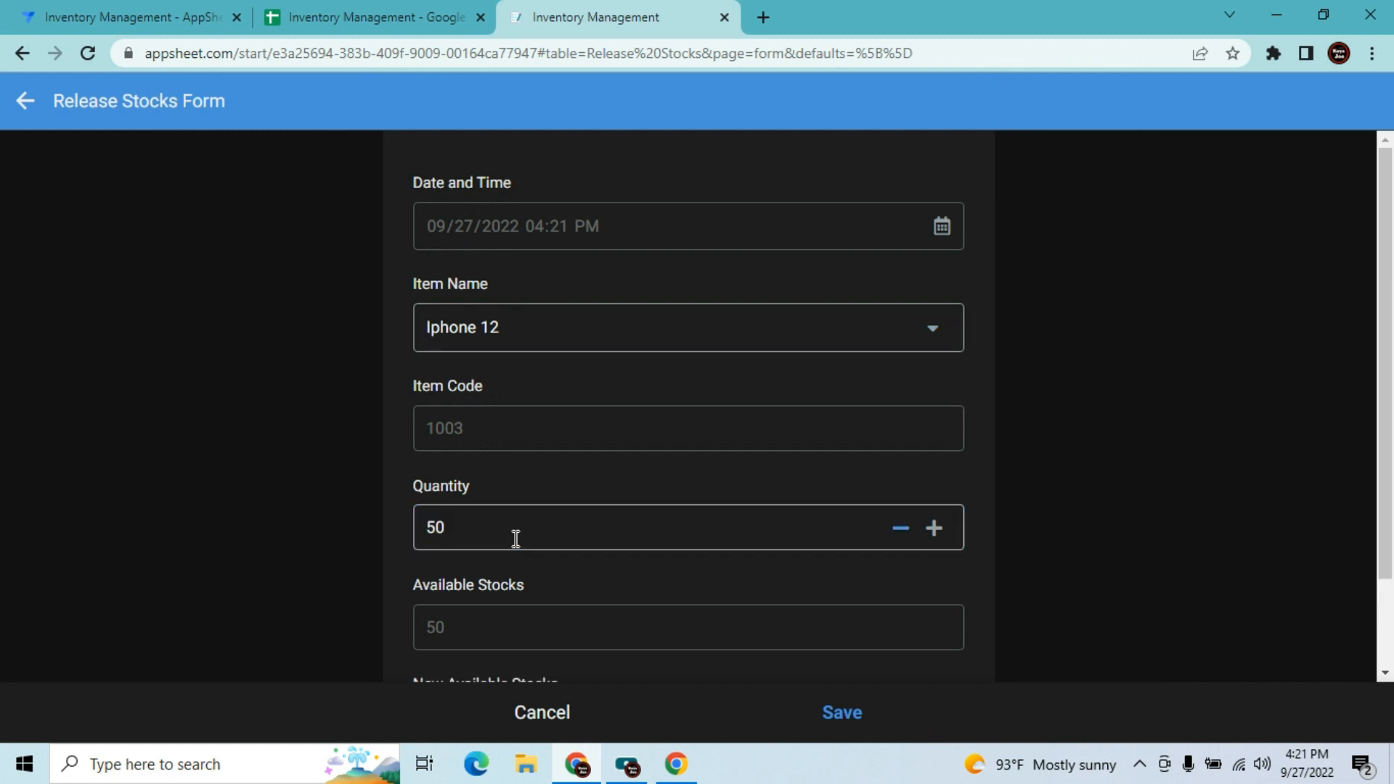
scroll(1386, 330, "down", 2)
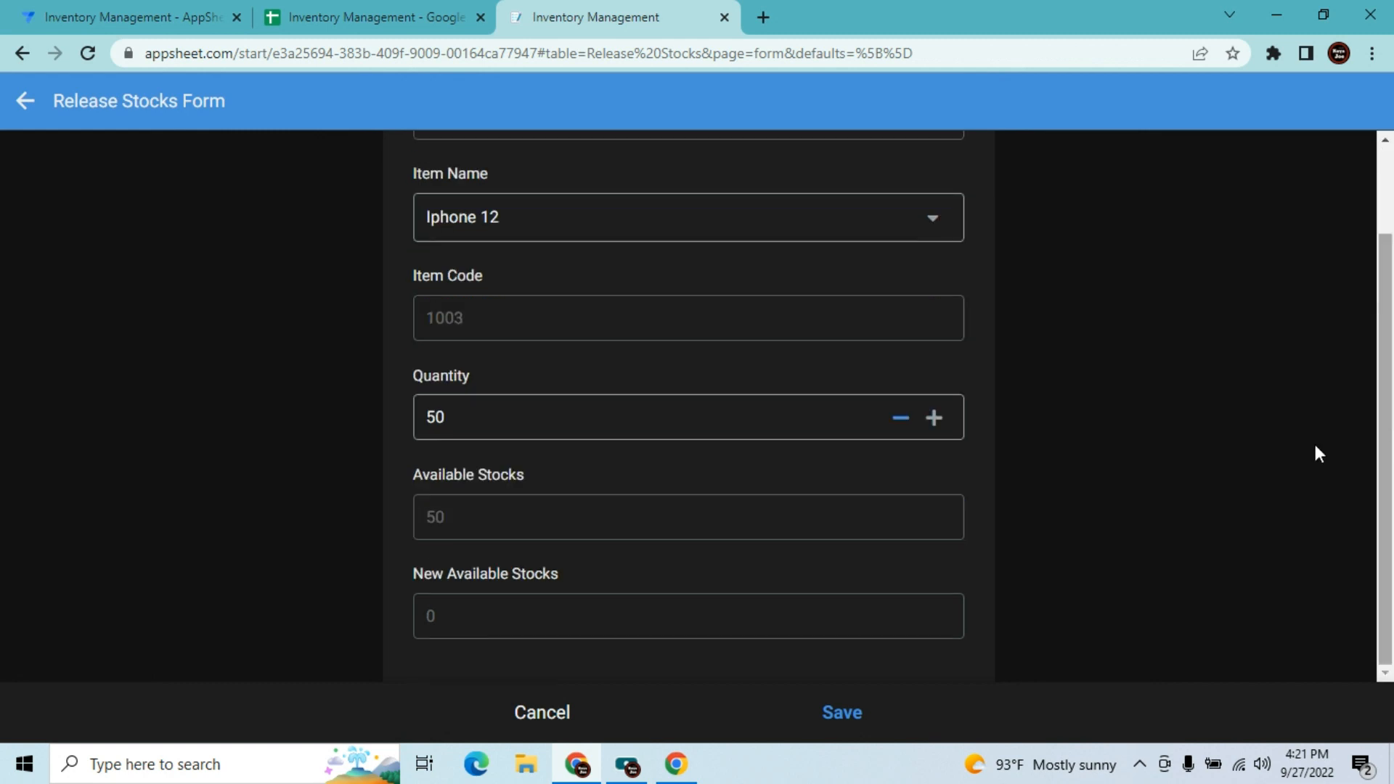
left_click(841, 724)
left_click(524, 719)
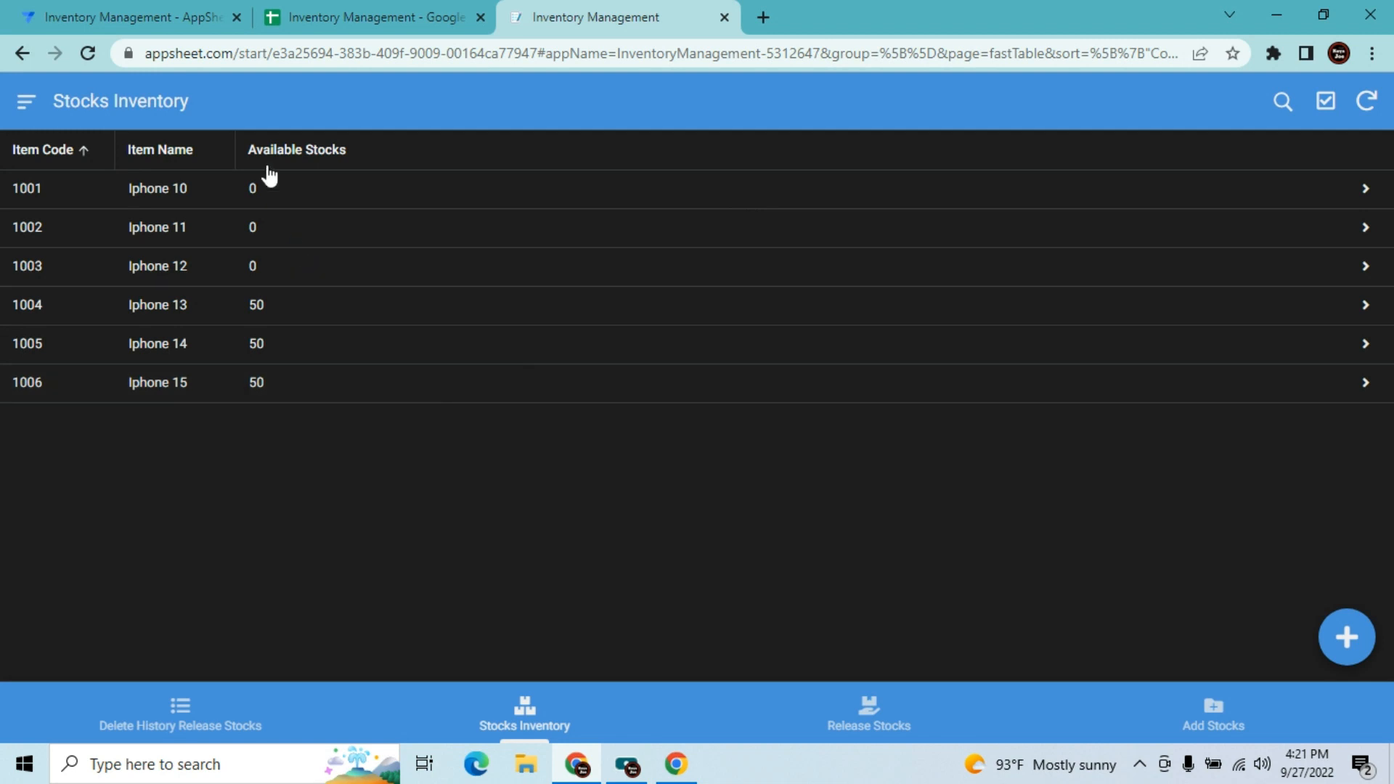
left_click(848, 722)
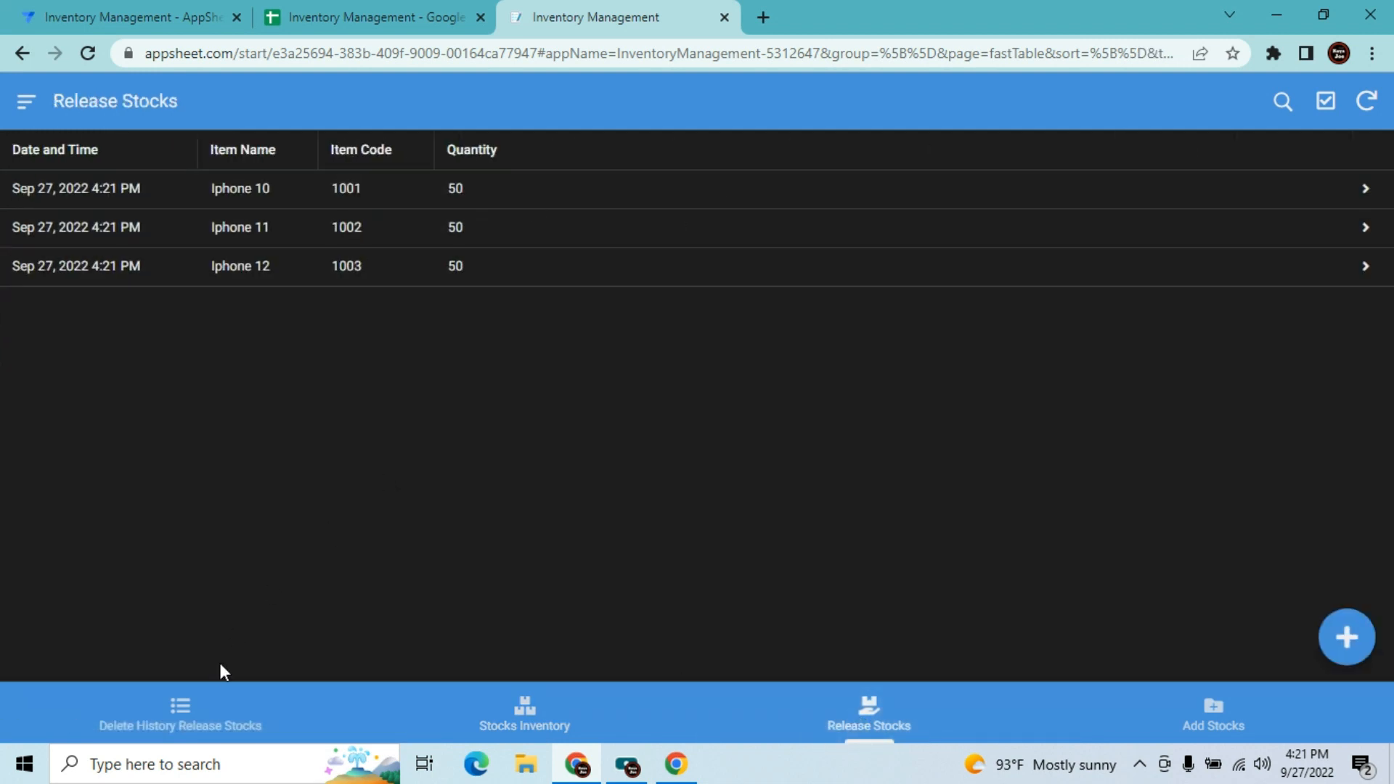
- Delete the Iphone 10, Iphone 11 and Iphone 12 records together from the Release Stocks view and confirm the deletion
left_click(205, 734)
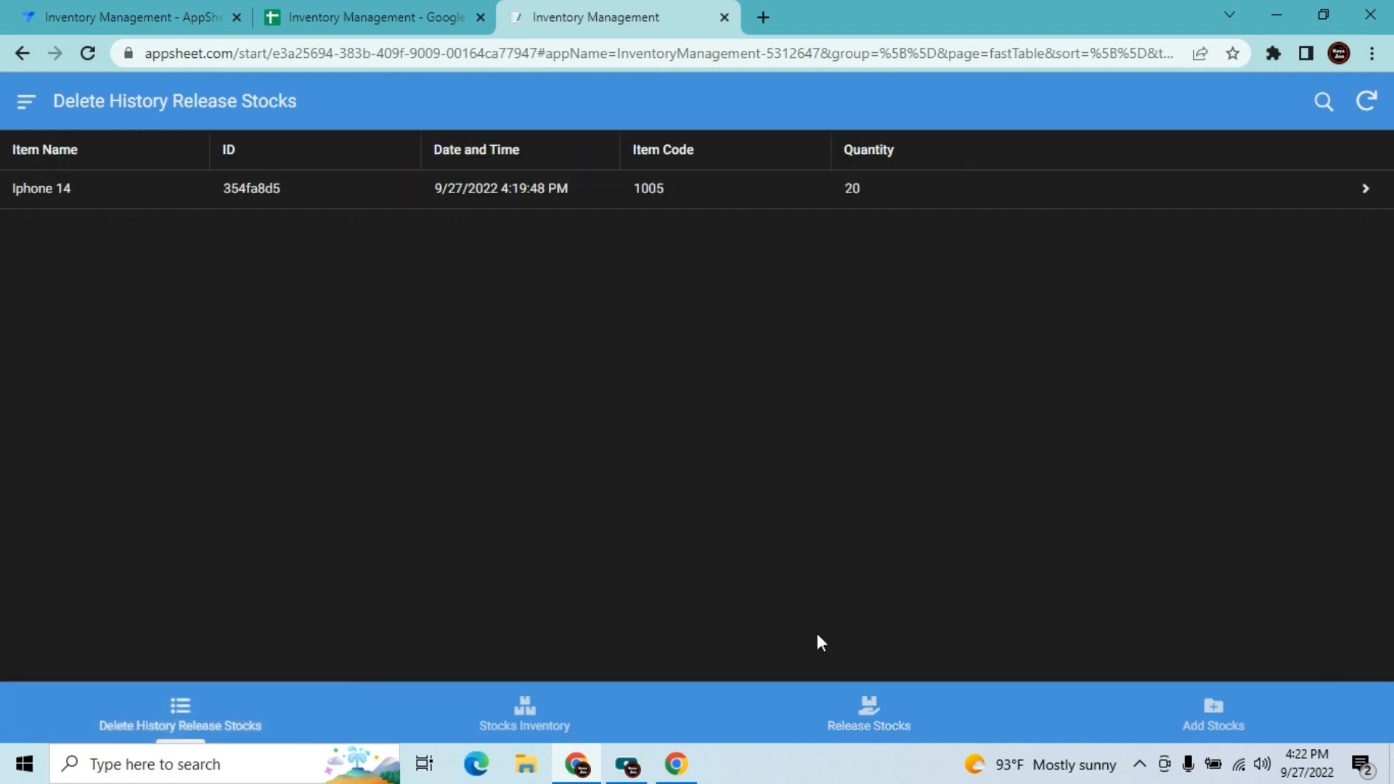
left_click(864, 719)
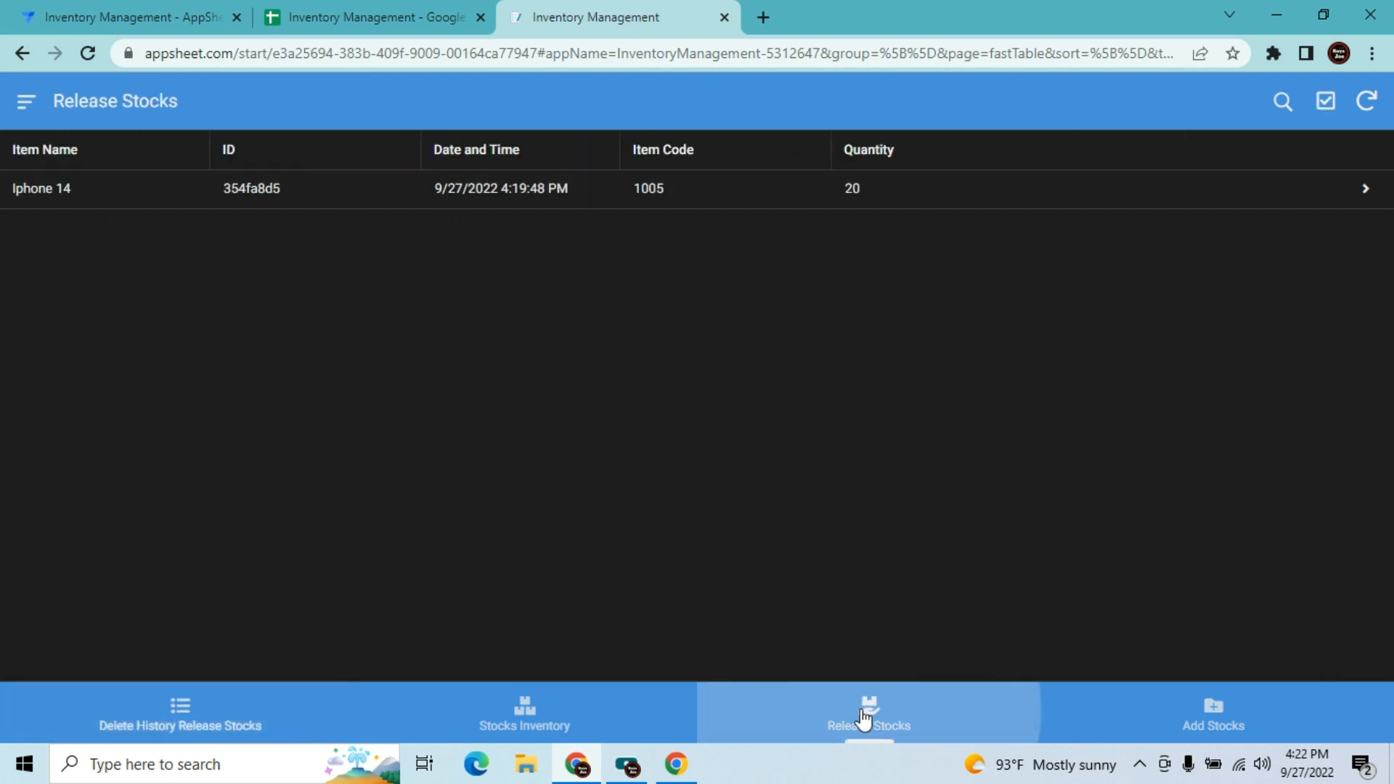
left_click(1325, 102)
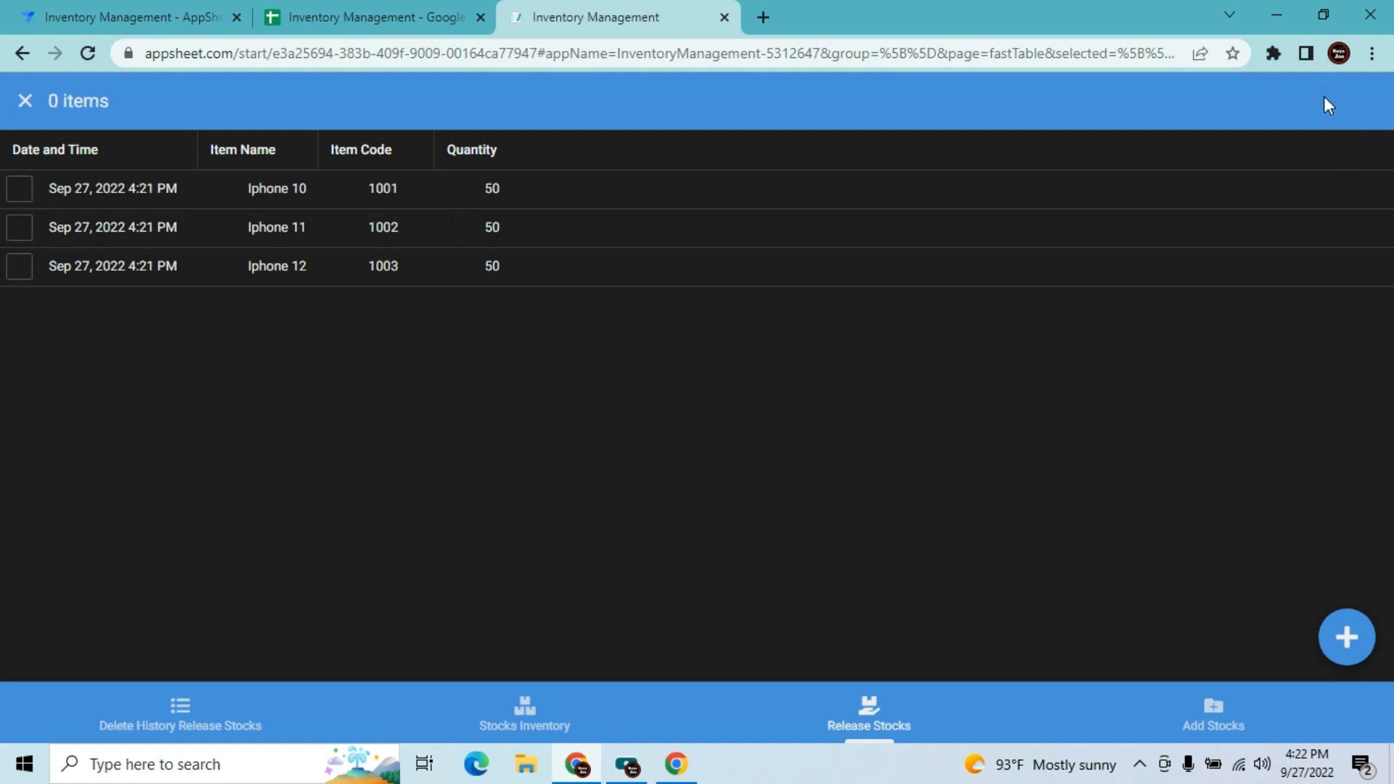
left_click(17, 190)
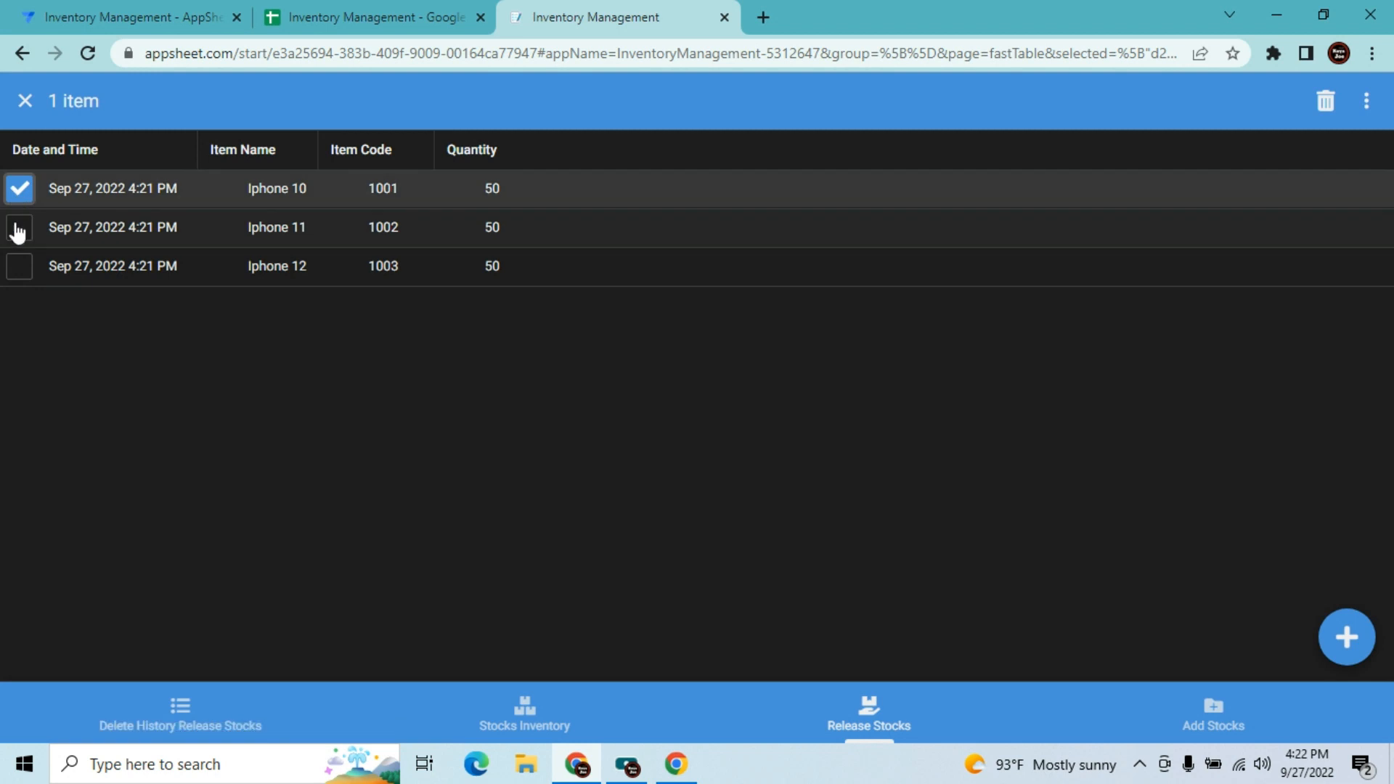
left_click(19, 228)
left_click(21, 267)
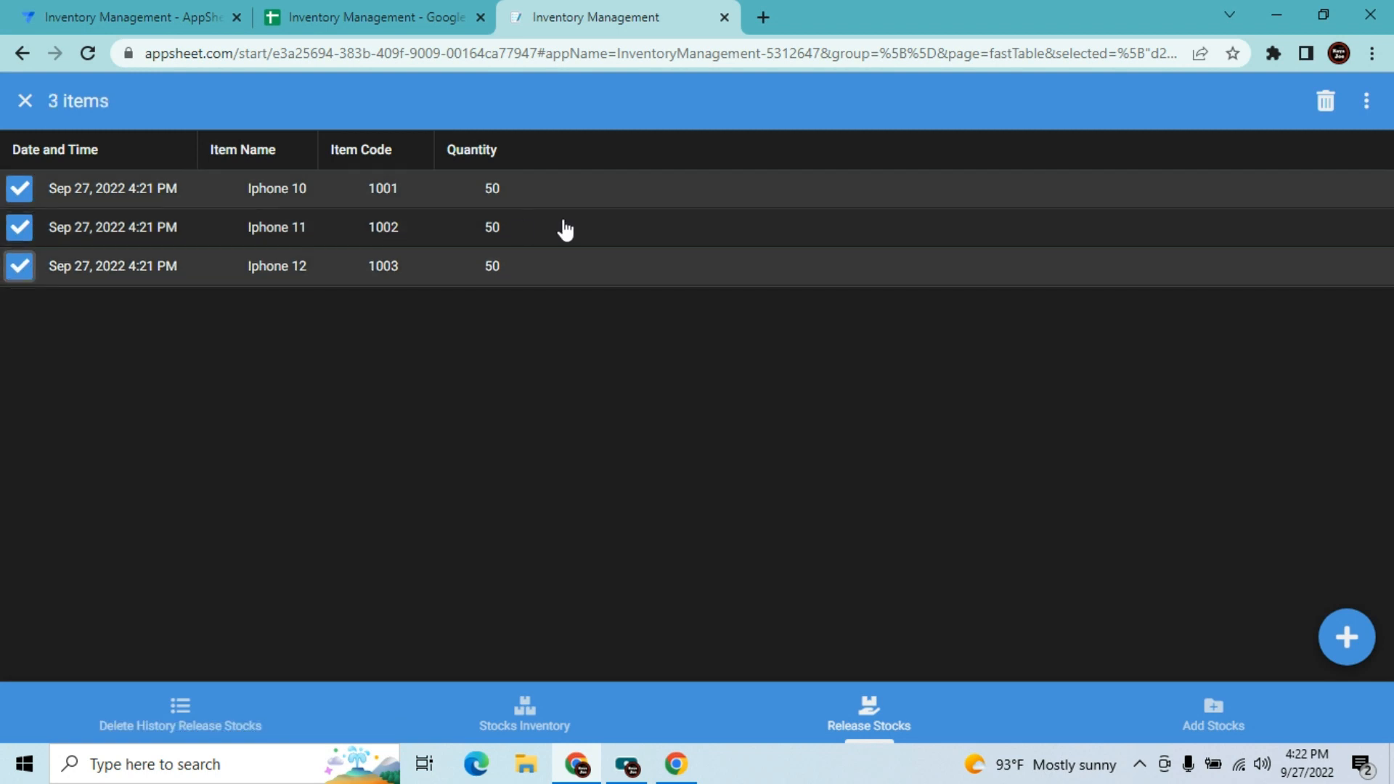
left_click(1329, 101)
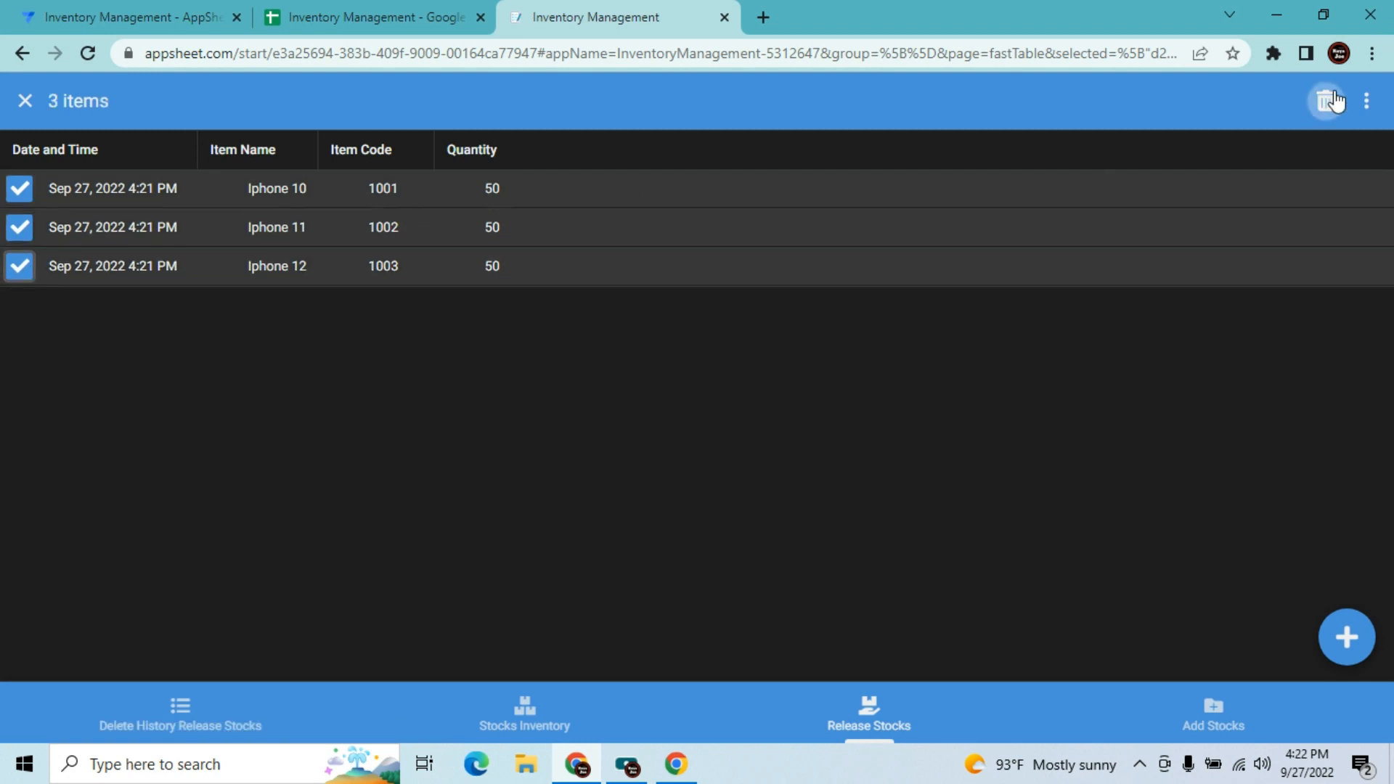
left_click(851, 451)
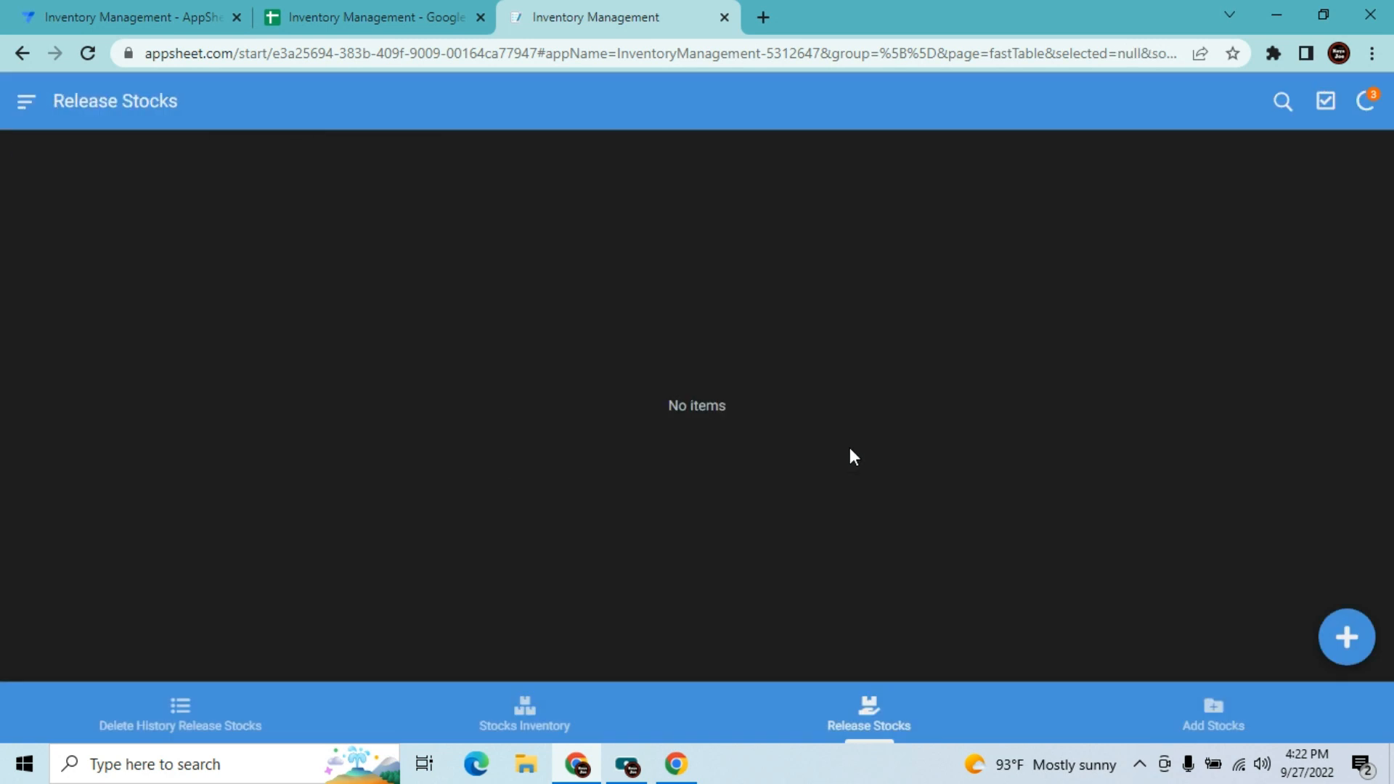
- Check the Delete History Release Stocks, Release Stocks and Stocks Inventory views for the effect of the deletion
left_click(224, 708)
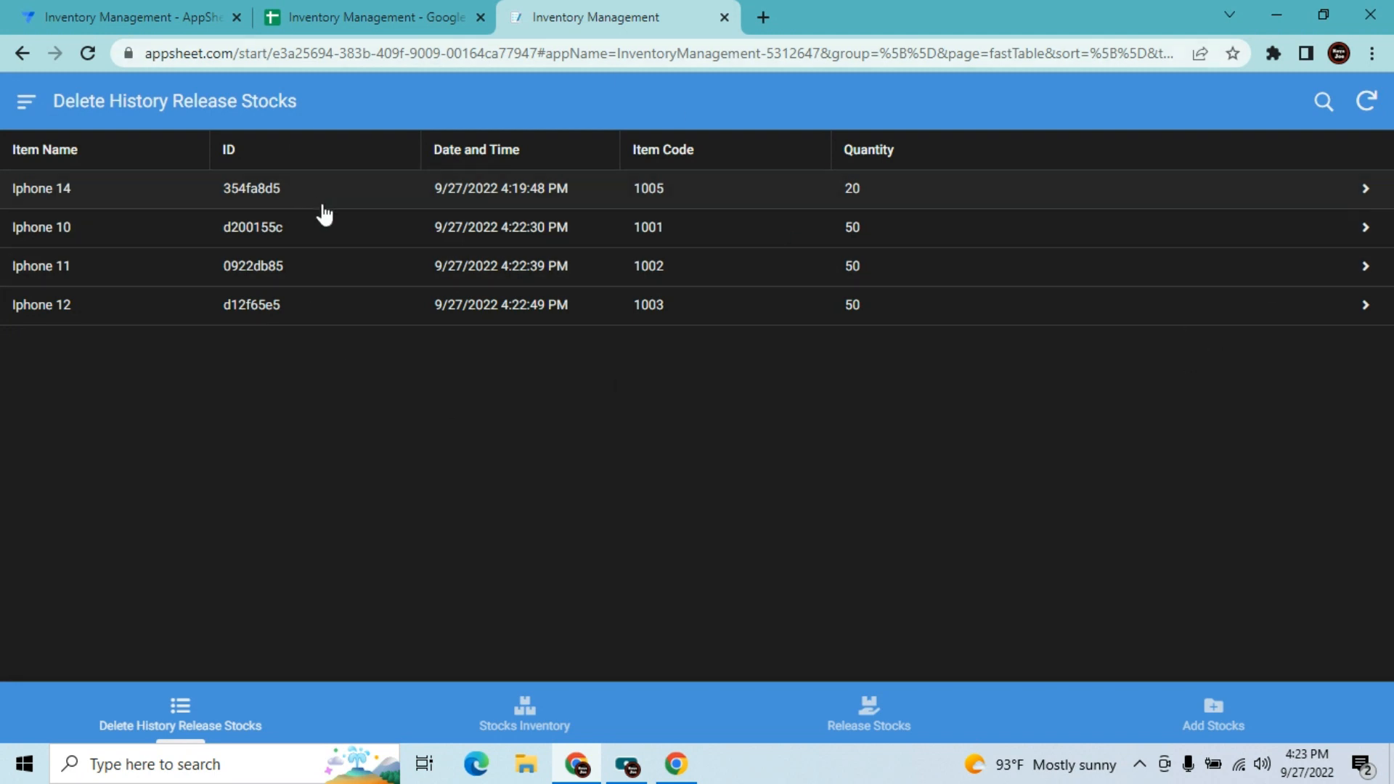
left_click(866, 725)
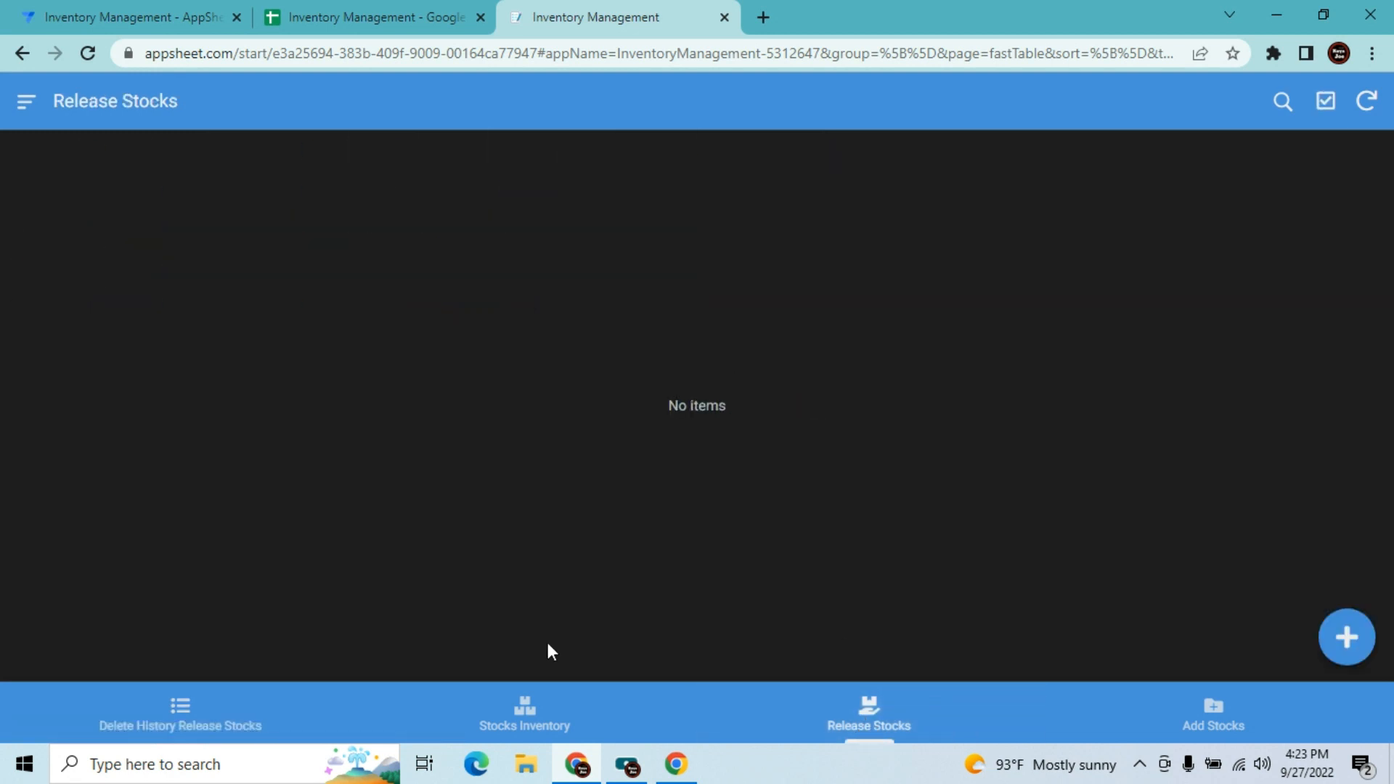
left_click(538, 712)
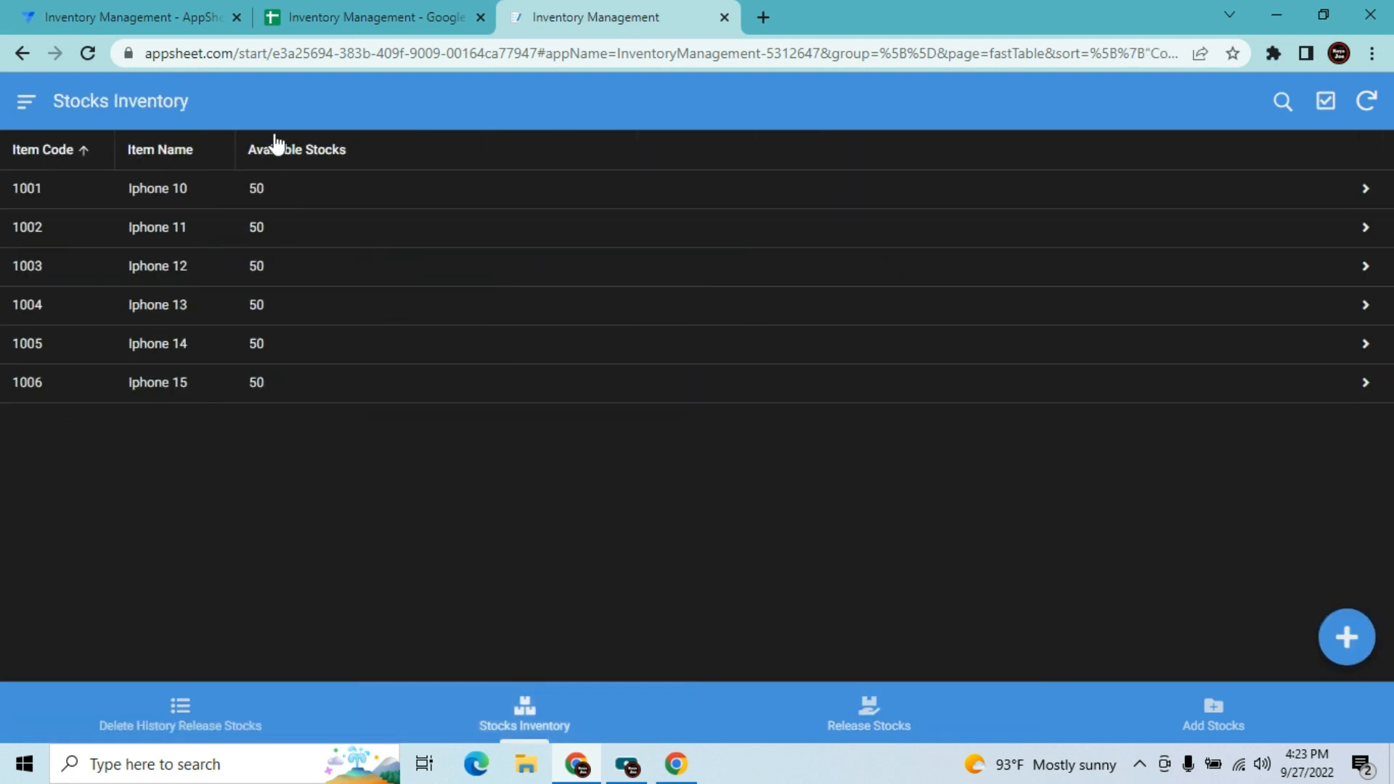